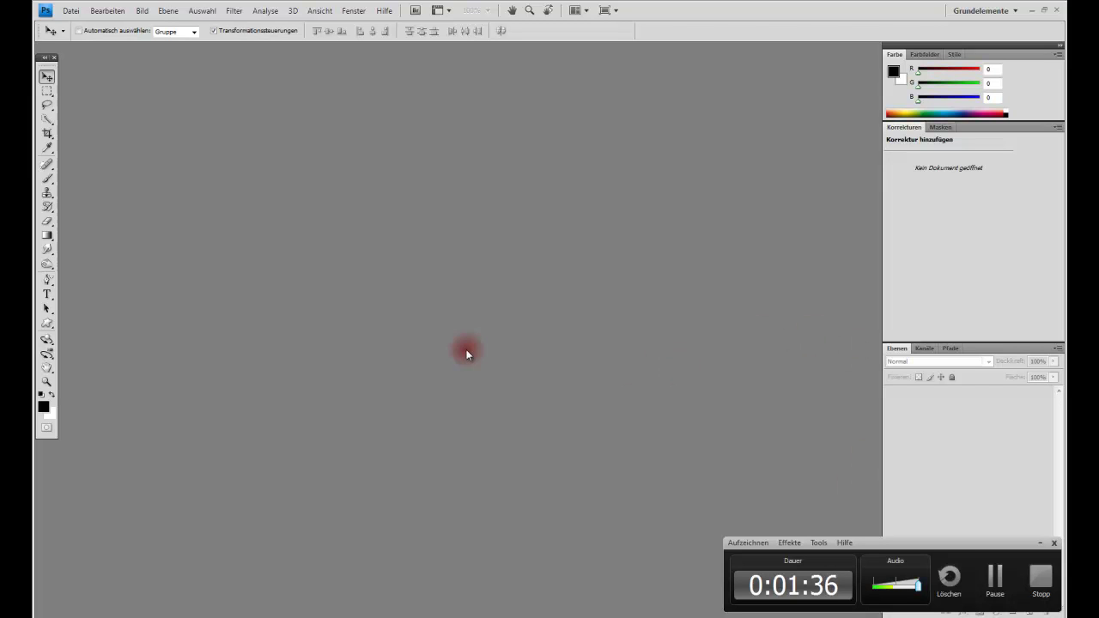
Navigate the Open dialog up to Bilder and into the Youtube folder
click(71, 11)
click(361, 84)
click(86, 16)
click(104, 39)
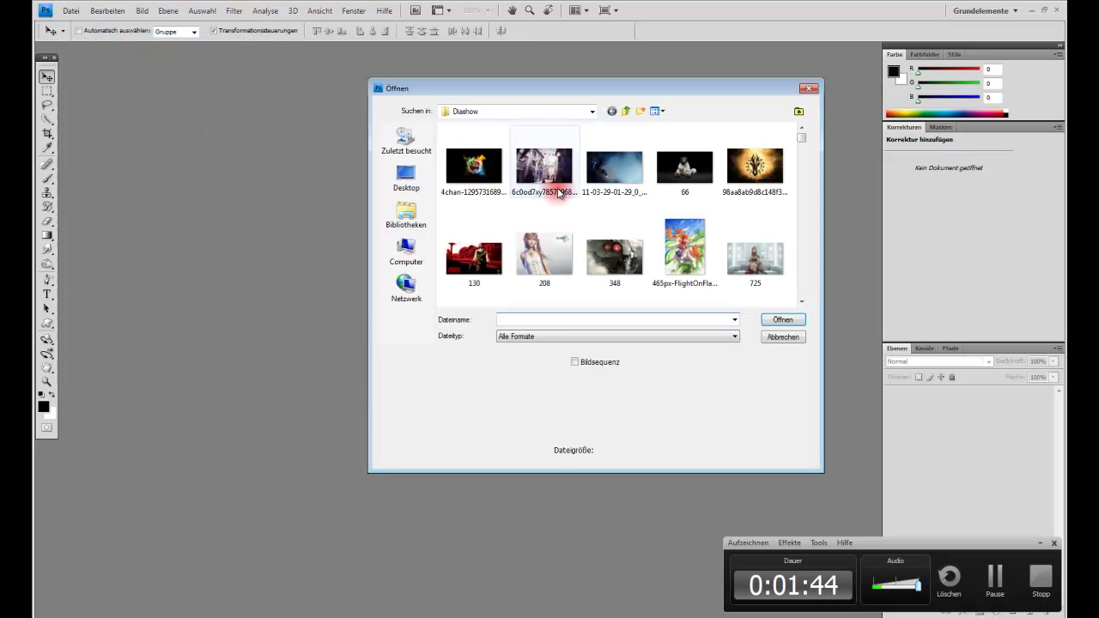
click(625, 116)
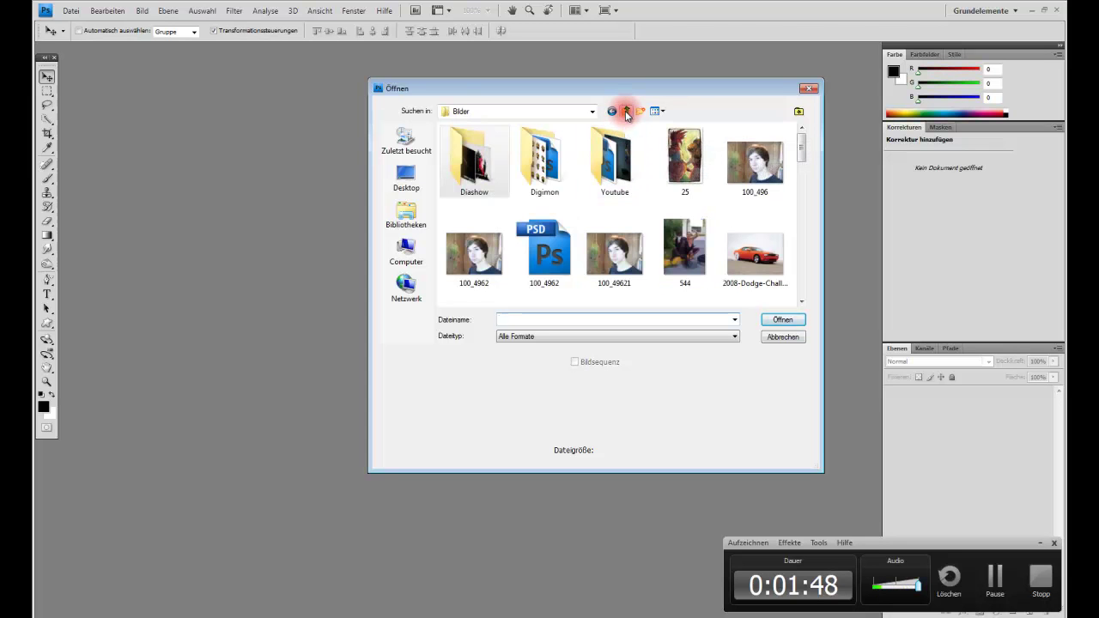
mouse_move(614, 160)
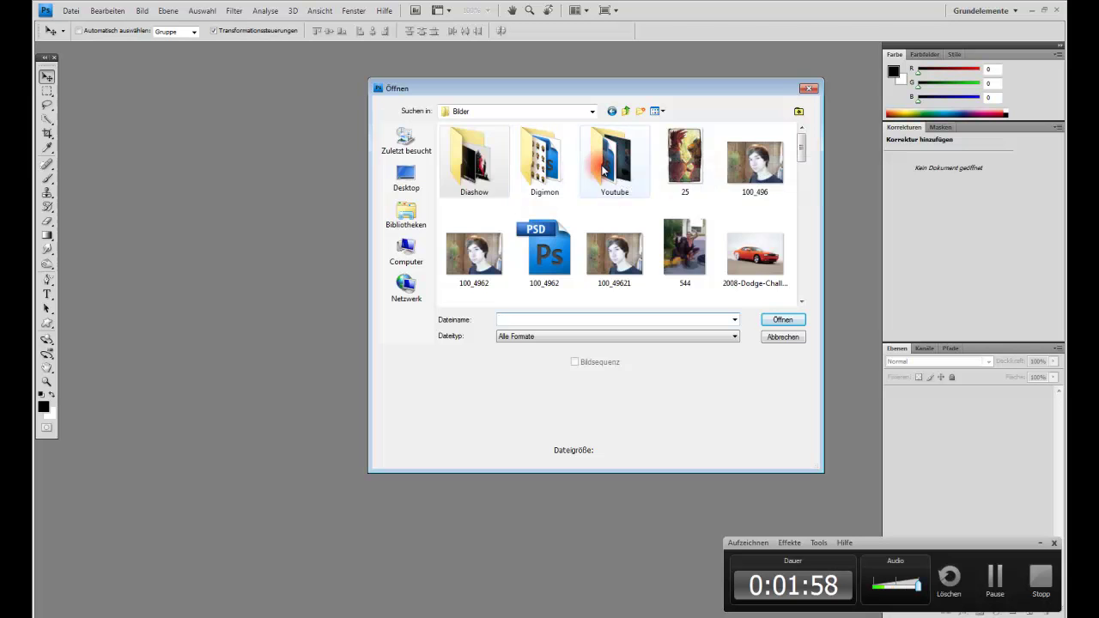
double_click(603, 170)
Open Orange1.psd from the Youtube folder
scroll(610, 181, down, 3)
scroll(614, 185, down, 3)
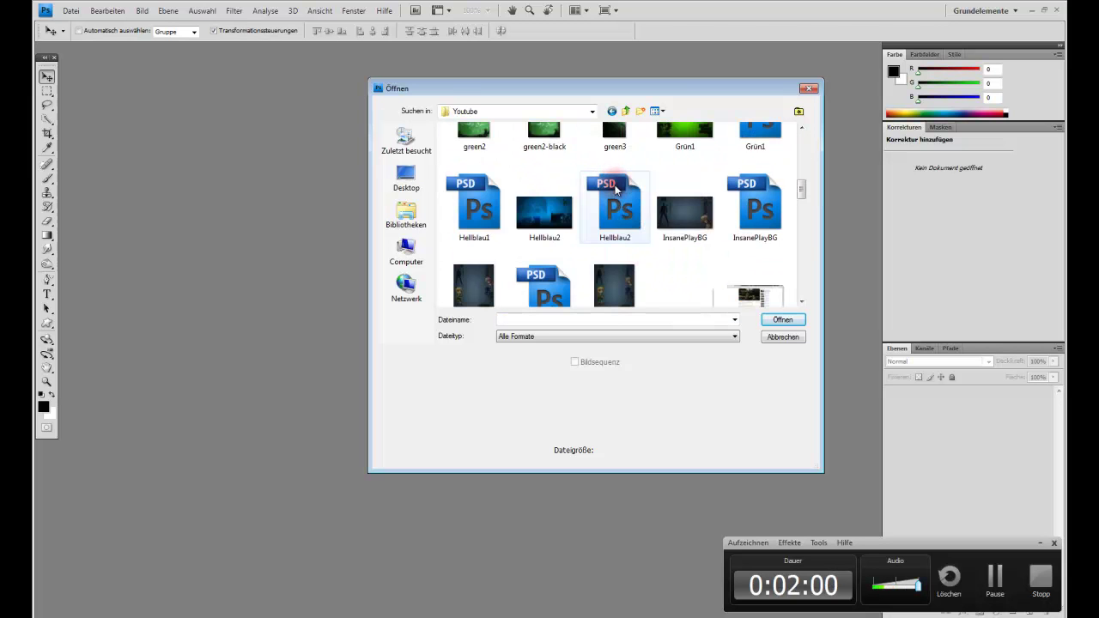
scroll(615, 191, down, 3)
scroll(662, 196, down, 3)
scroll(731, 232, up, 3)
double_click(753, 253)
Dismiss the opening prompts and select the Rectangular Marquee tool
click(687, 115)
click(801, 207)
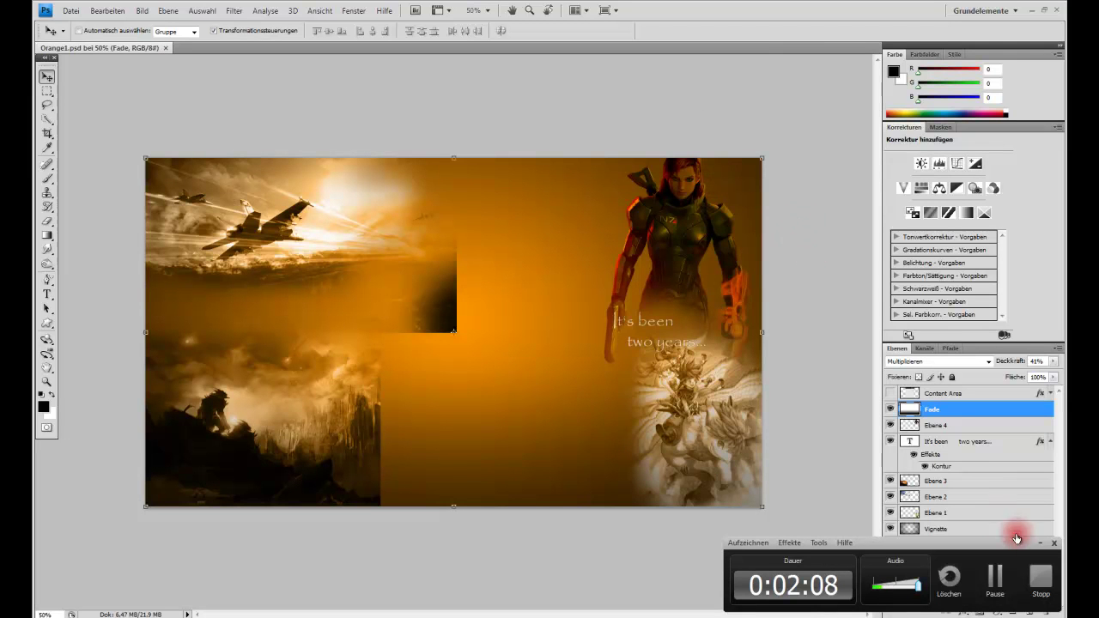
click(1040, 542)
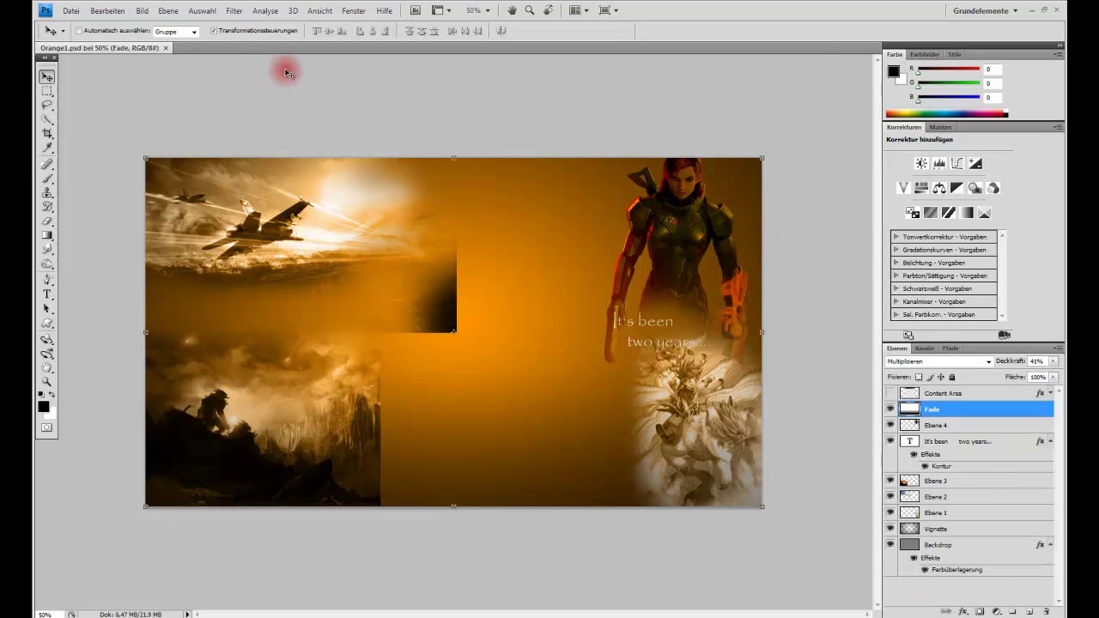
click(49, 91)
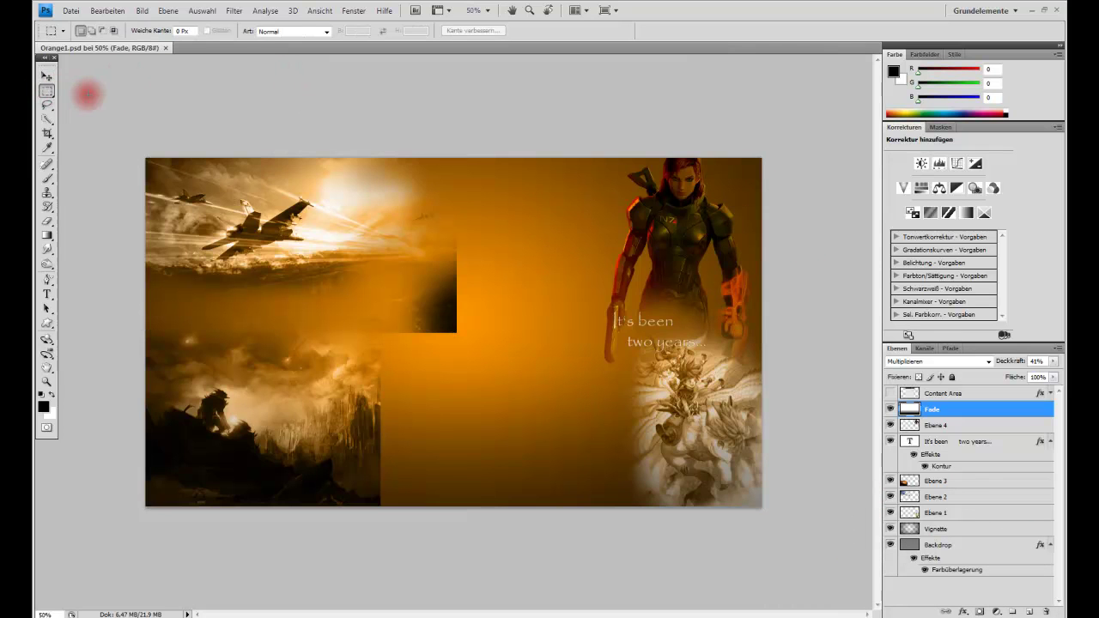
Browse Explorer to Eigene Musik > Soundtracks > The Binding of Isaac
click(322, 615)
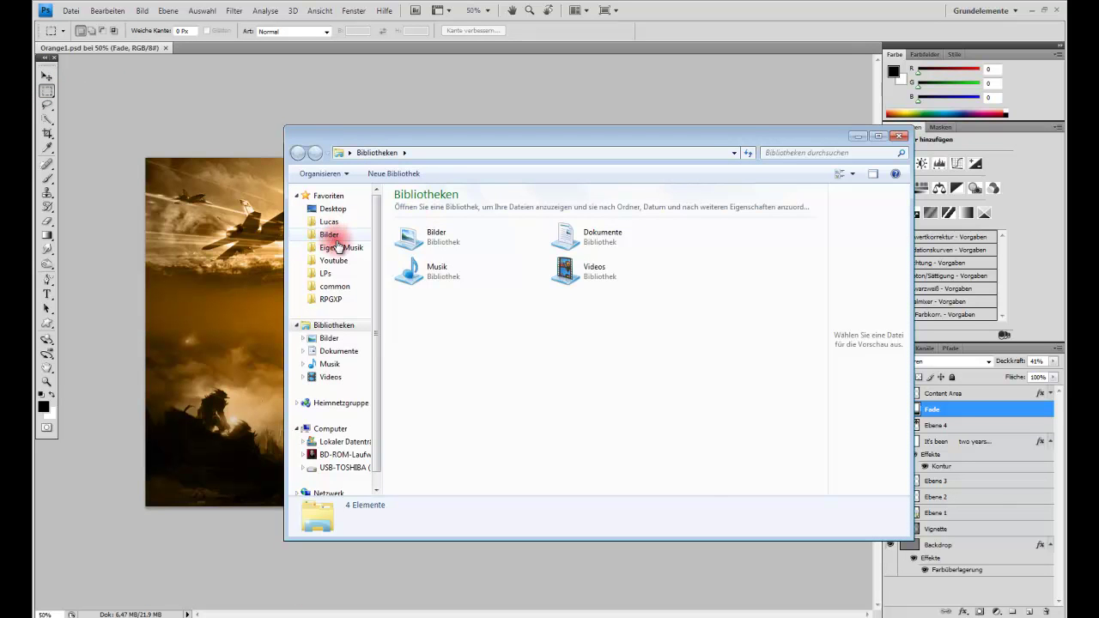
click(336, 247)
double_click(421, 220)
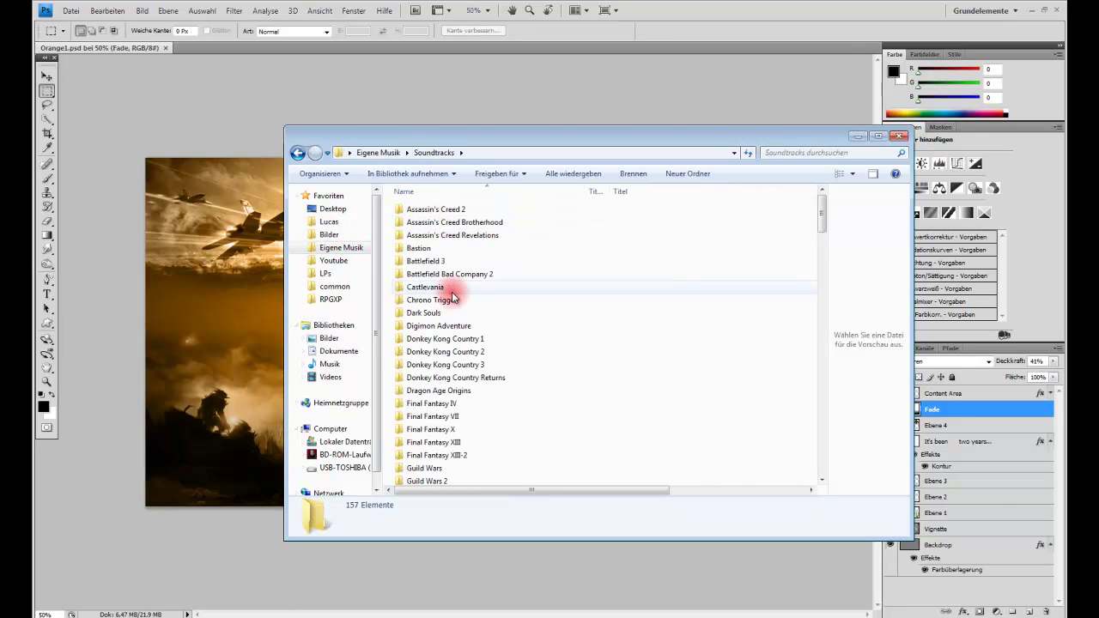
scroll(451, 288, down, 7)
scroll(455, 288, down, 4)
scroll(464, 290, down, 3)
scroll(470, 288, down, 2)
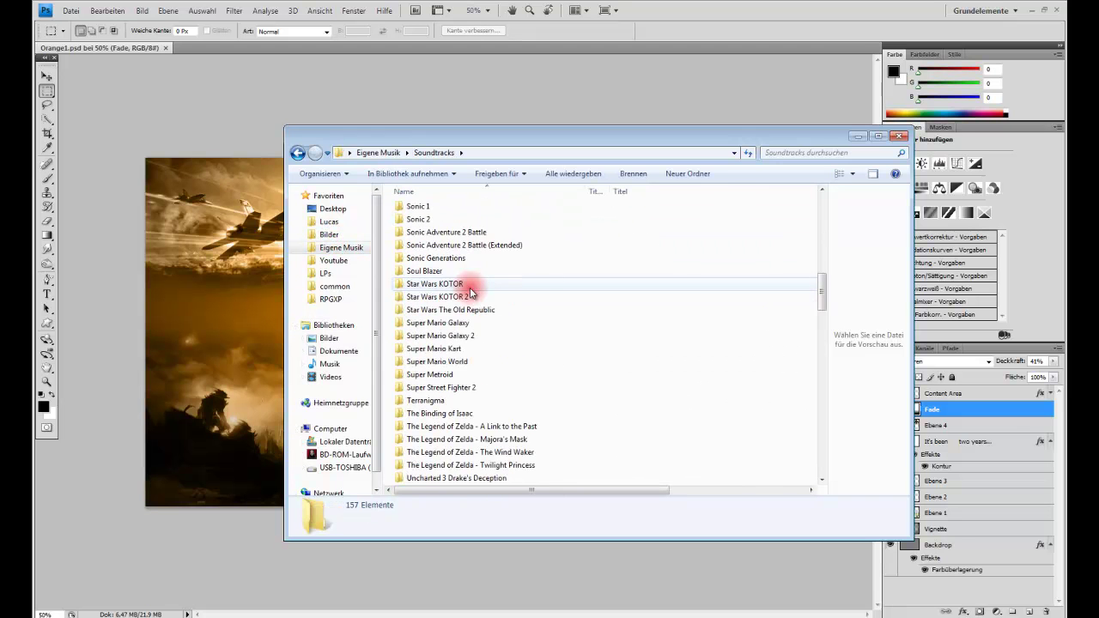
scroll(468, 288, down, 1)
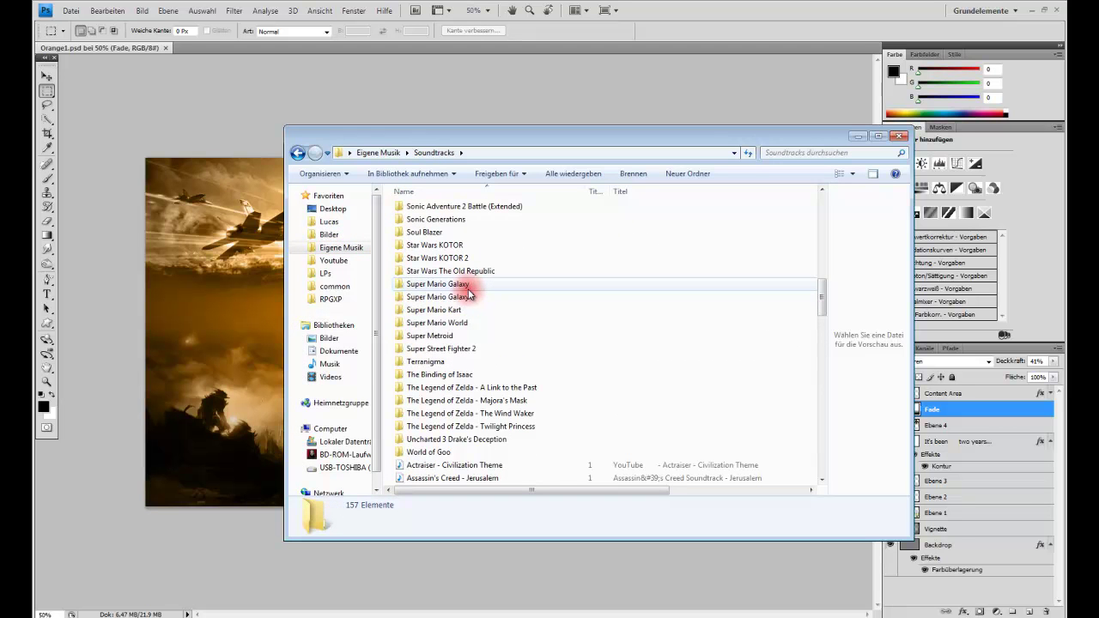
double_click(479, 379)
Play track 16 'Greed' and bring Orange1.psd back to the front
scroll(481, 378, down, 5)
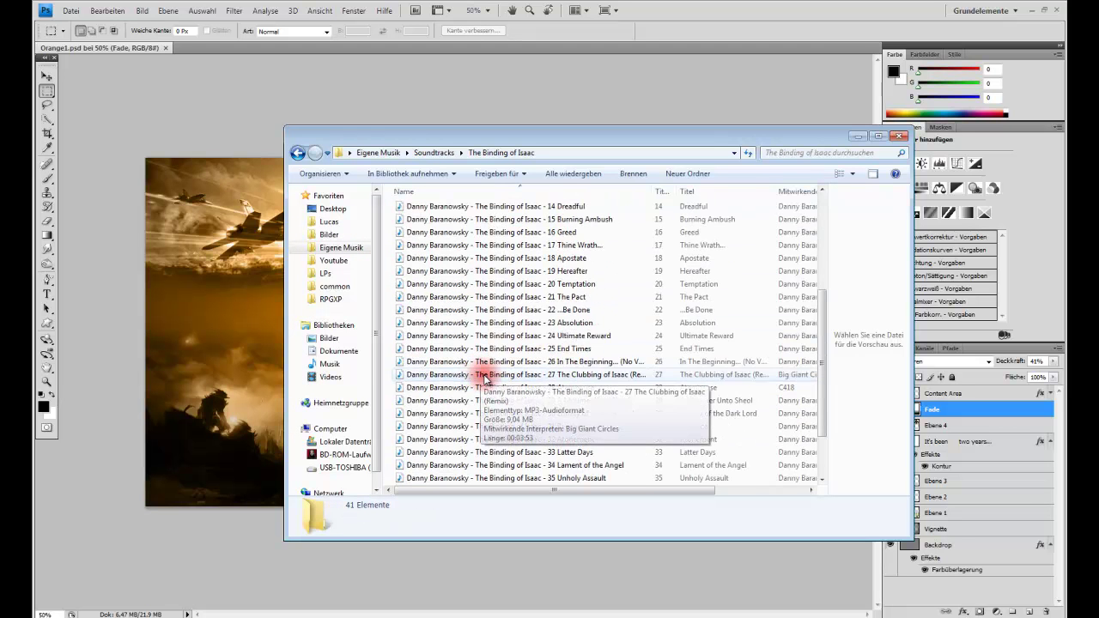
scroll(485, 378, down, 2)
scroll(610, 376, up, 3)
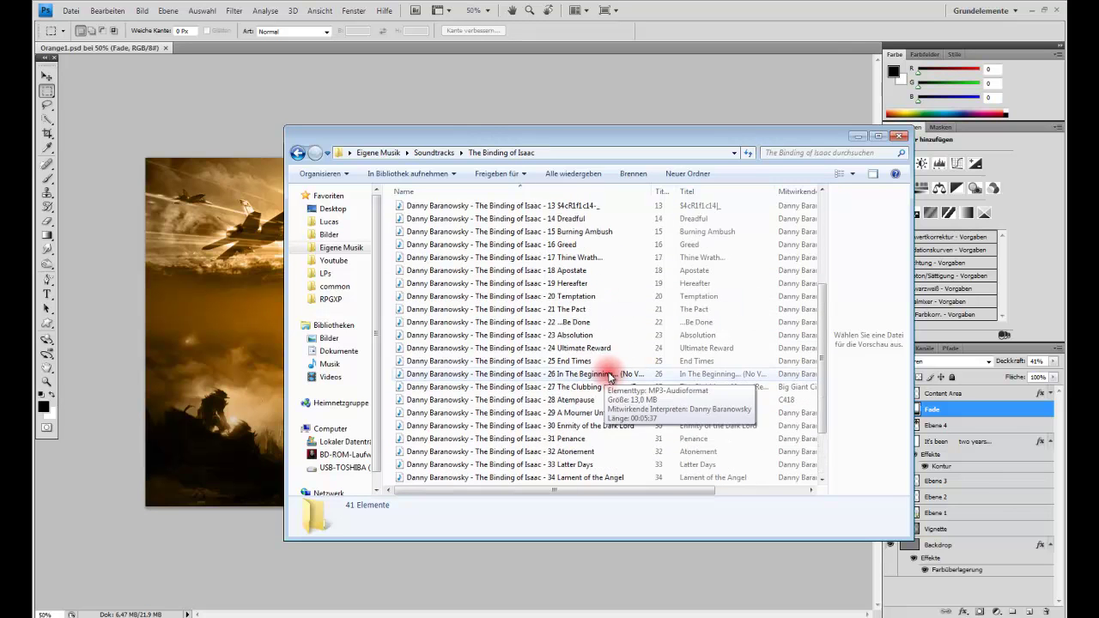
scroll(608, 369, up, 2)
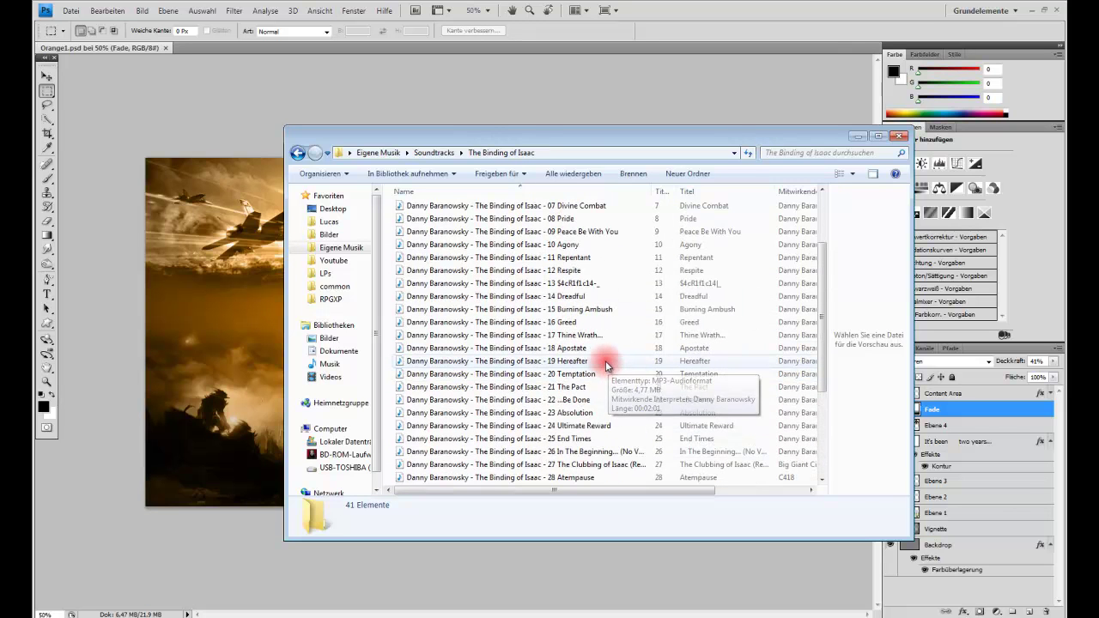
click(602, 323)
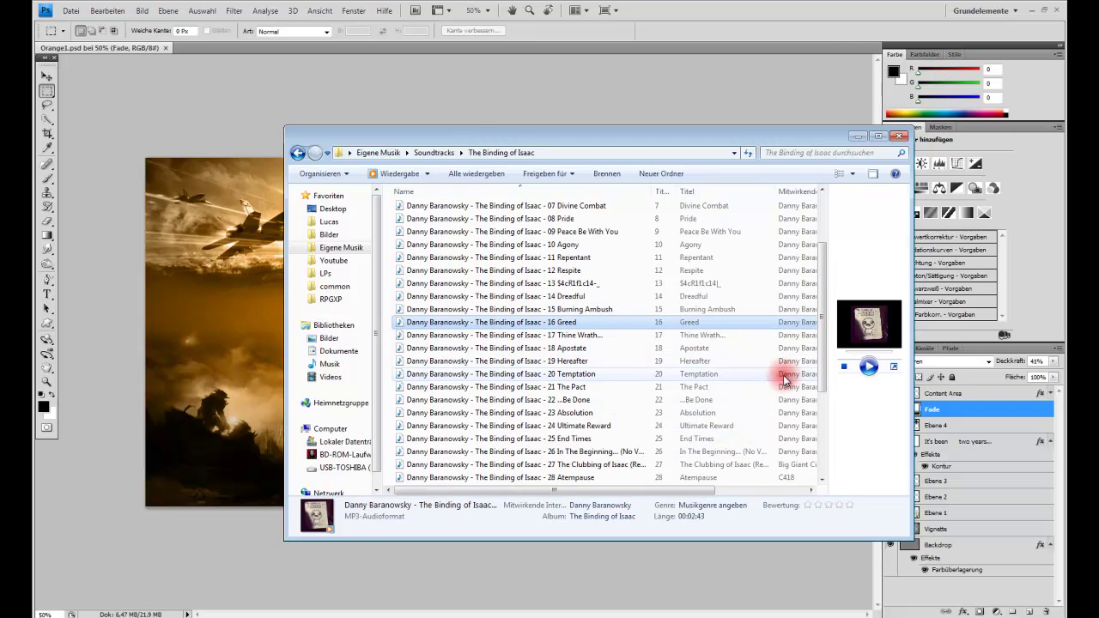
click(869, 366)
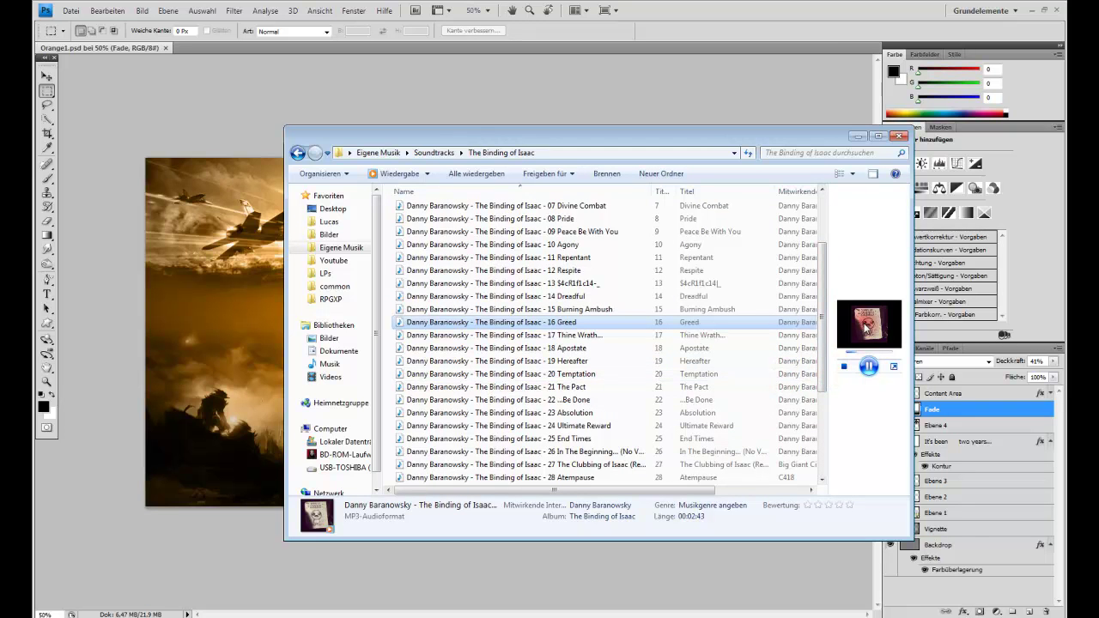
click(844, 103)
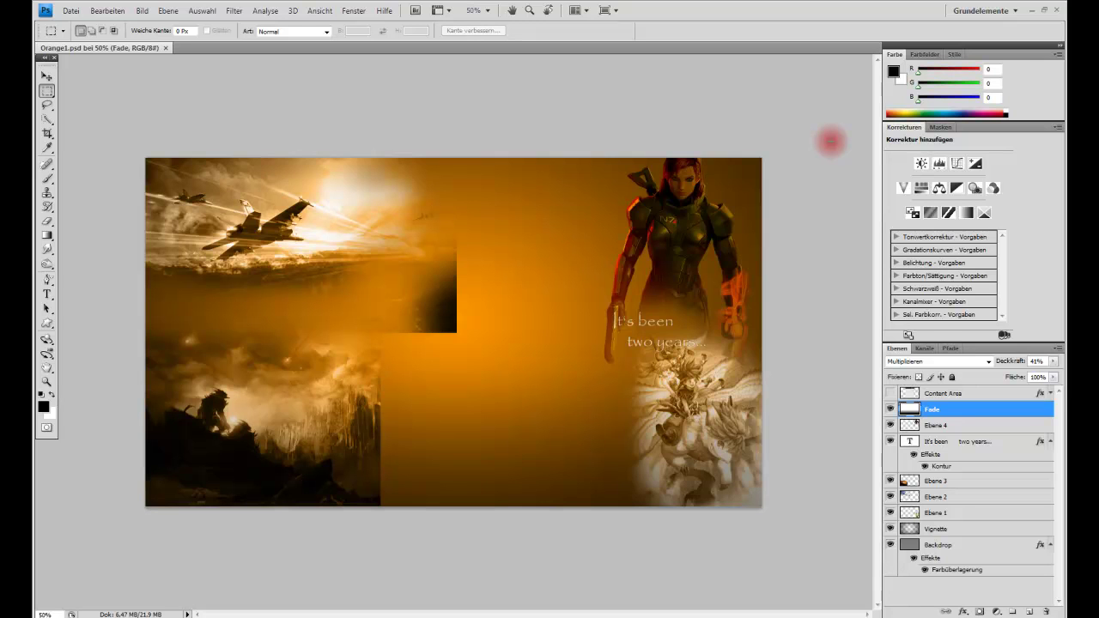
Delete Ebene 4, the text layer, and Ebene 3, 2 and 1
click(957, 425)
key(Delete)
key(Delete)
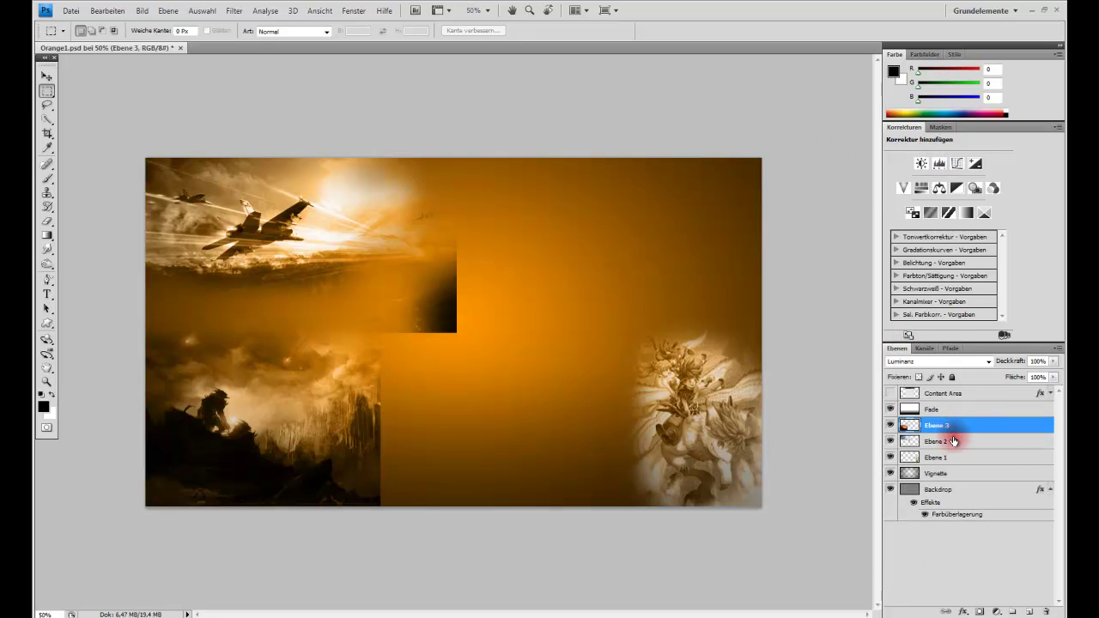
key(Delete)
key(Delete)
key(Delete)
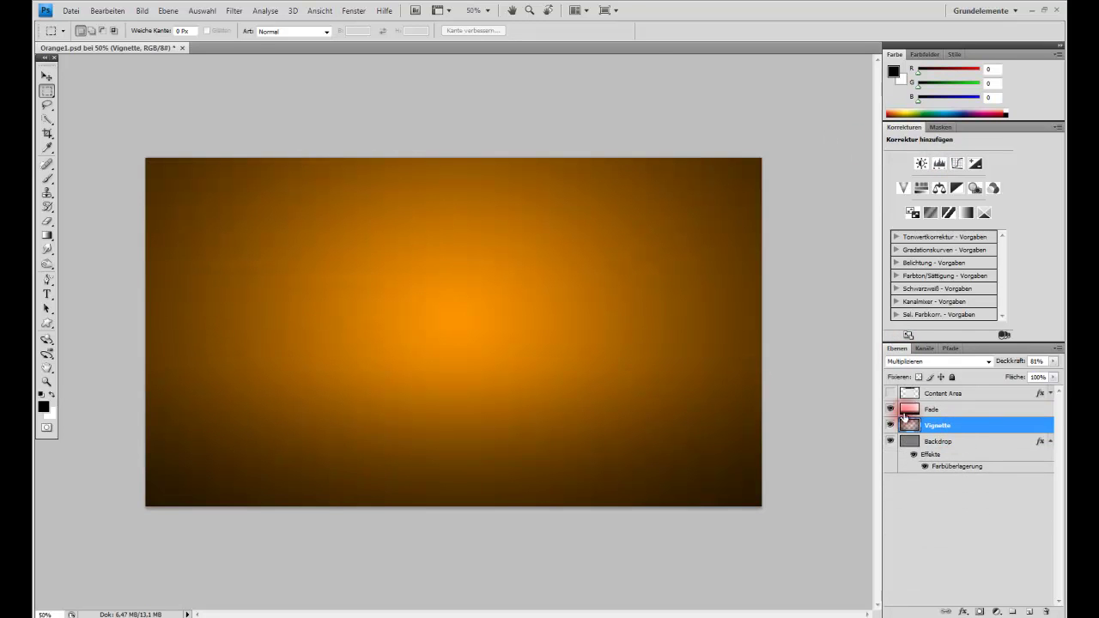
click(891, 394)
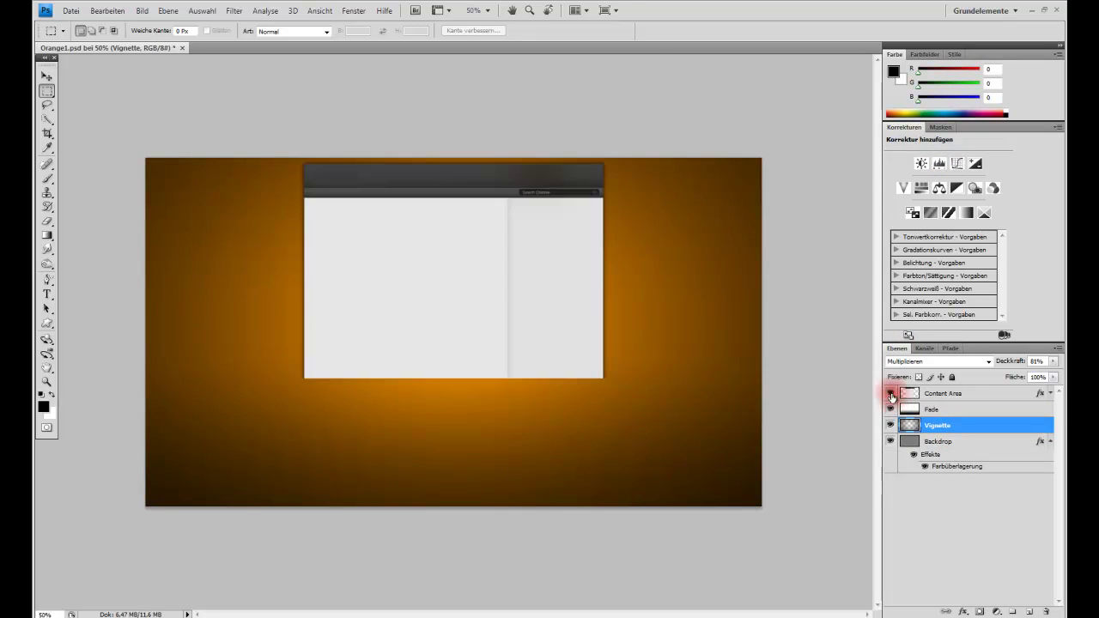
Turn off the Backdrop layer's Farbüberlagerung colour overlay
double_click(981, 442)
click(529, 210)
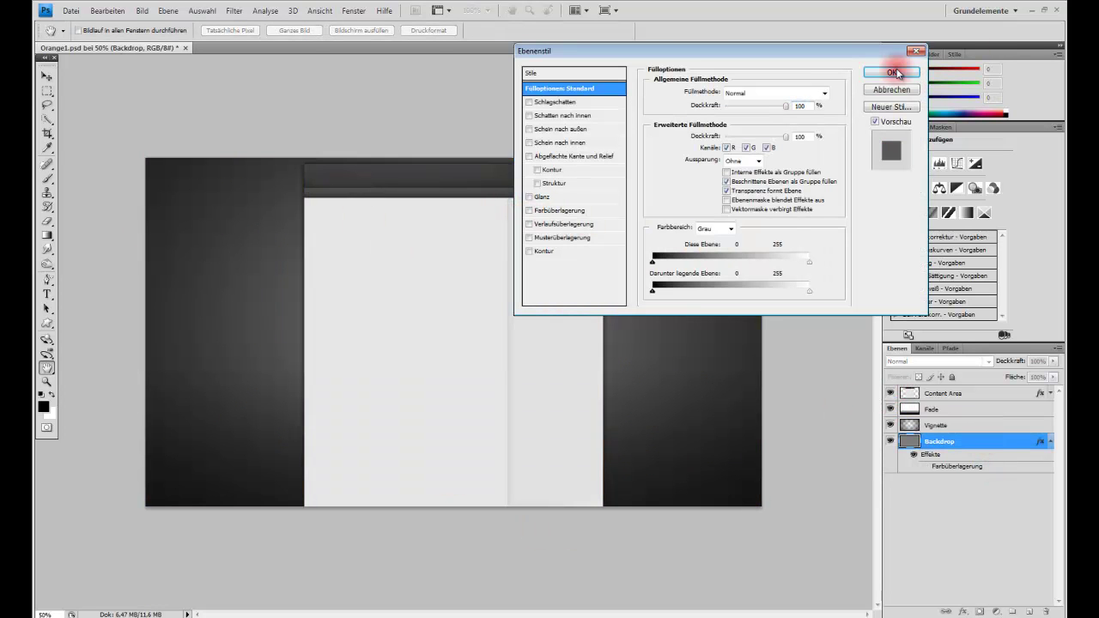
click(892, 72)
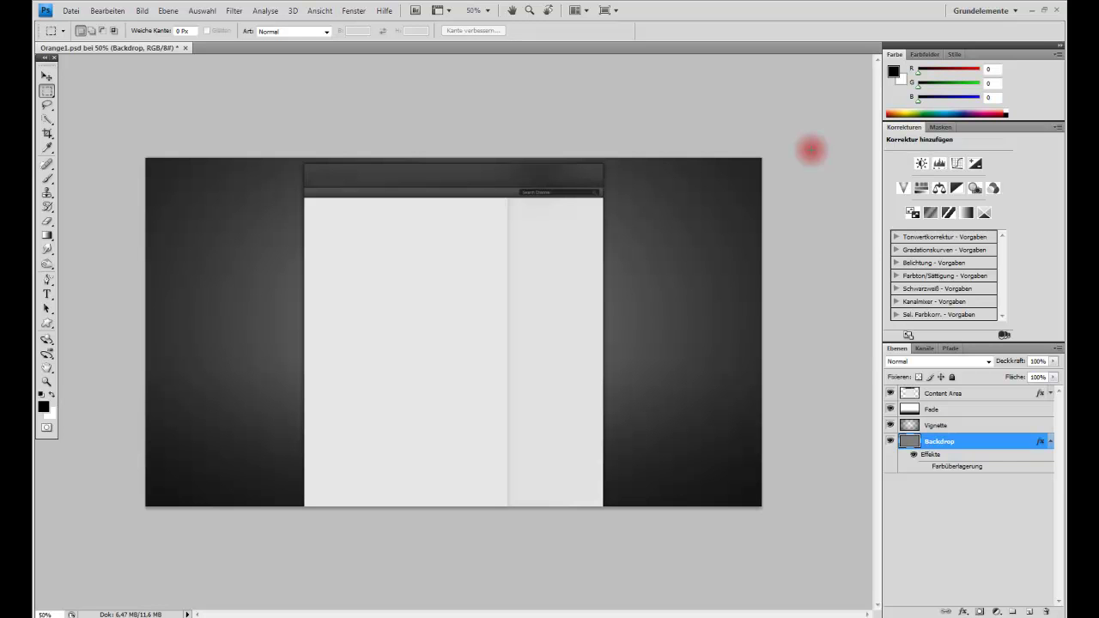
Toggle Content Area and Fade visibility and inspect the remaining layers
click(891, 394)
click(890, 394)
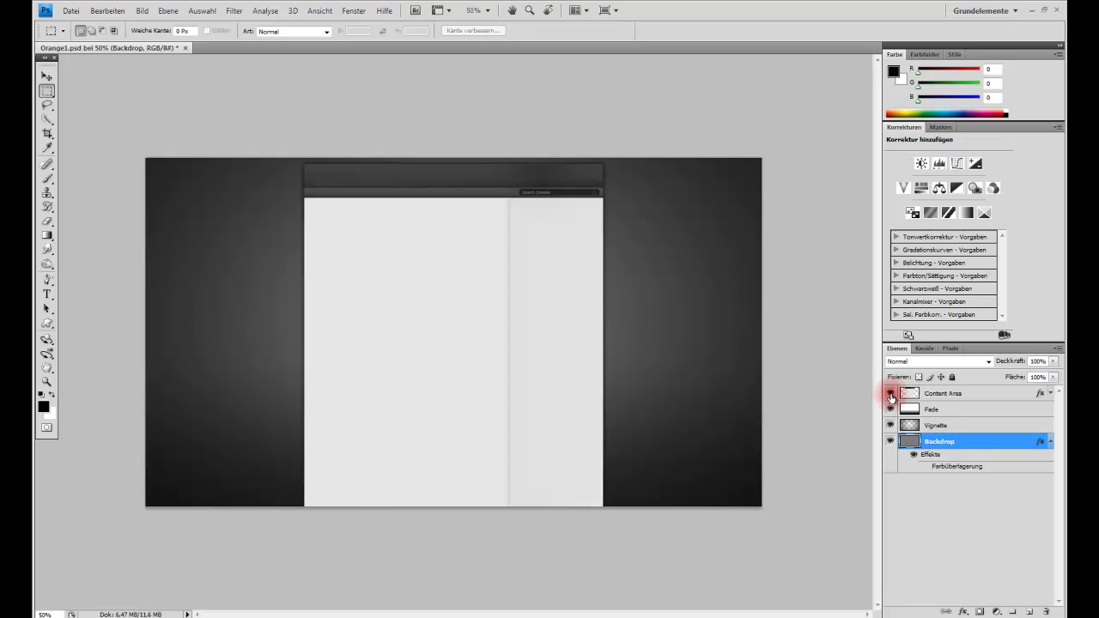
click(955, 394)
click(960, 439)
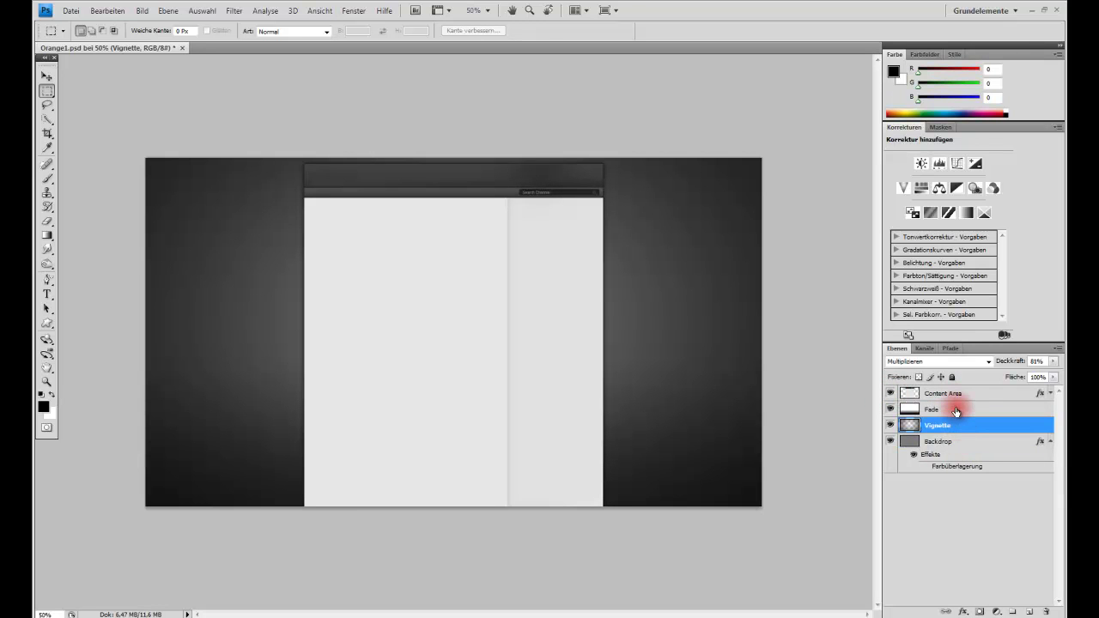
click(959, 409)
click(955, 397)
click(891, 394)
click(890, 393)
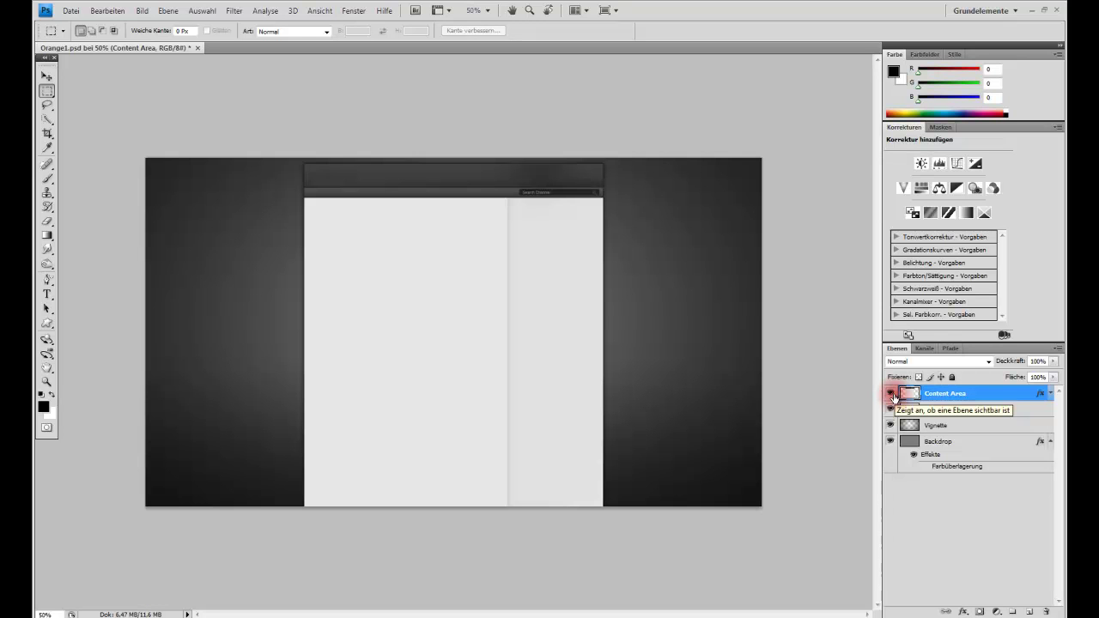
click(891, 409)
click(891, 408)
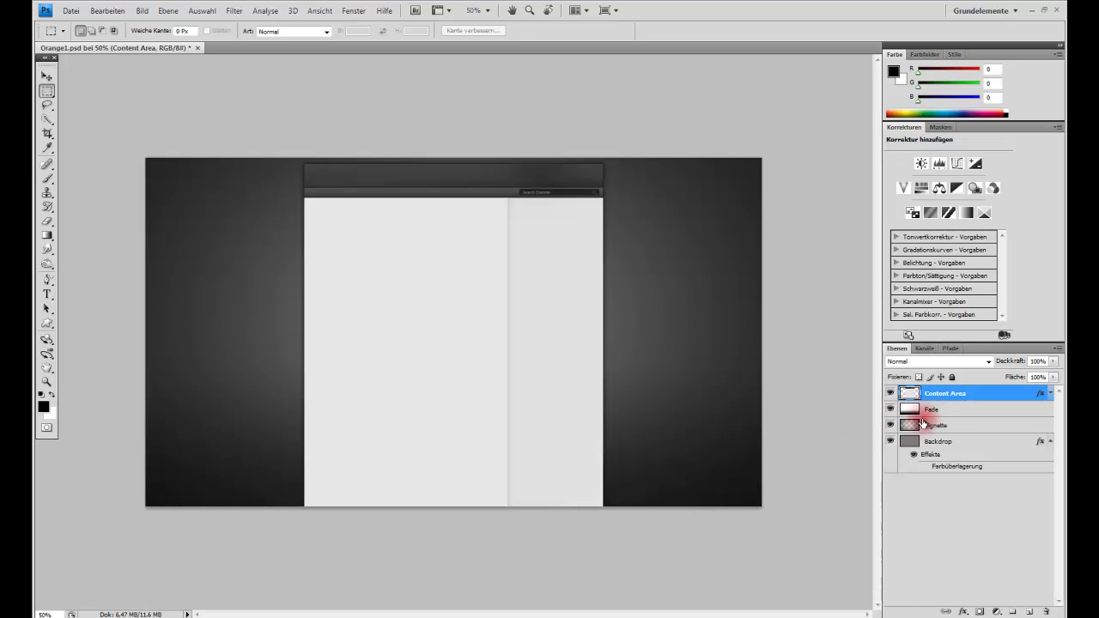
Adjust the opacity of the Fade and Vignette layers
click(958, 410)
drag(1036, 375, 1058, 375)
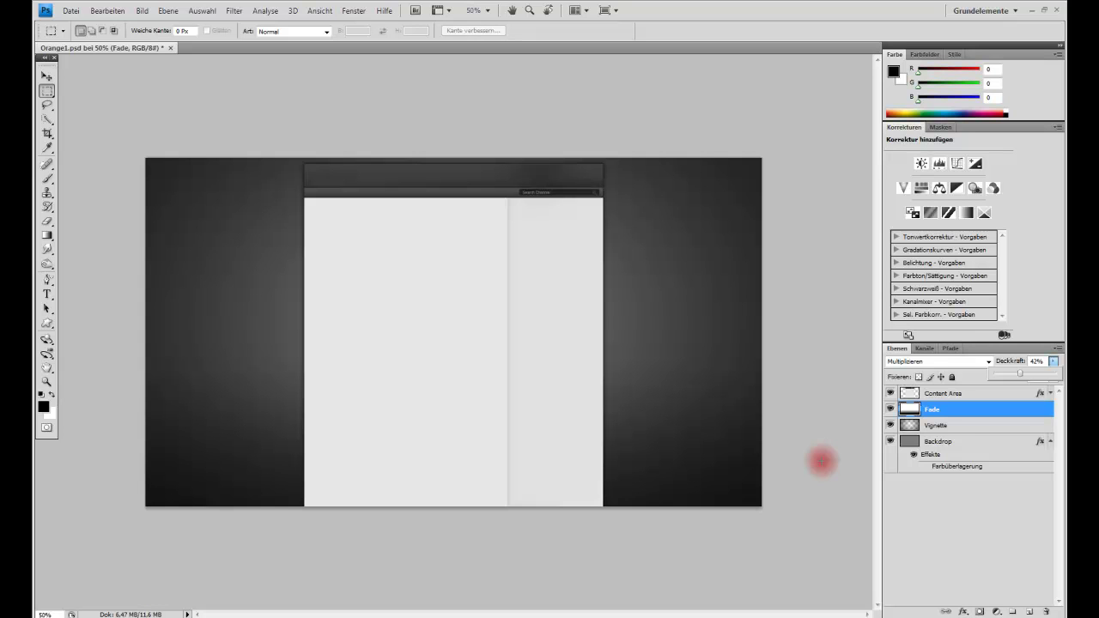
click(890, 409)
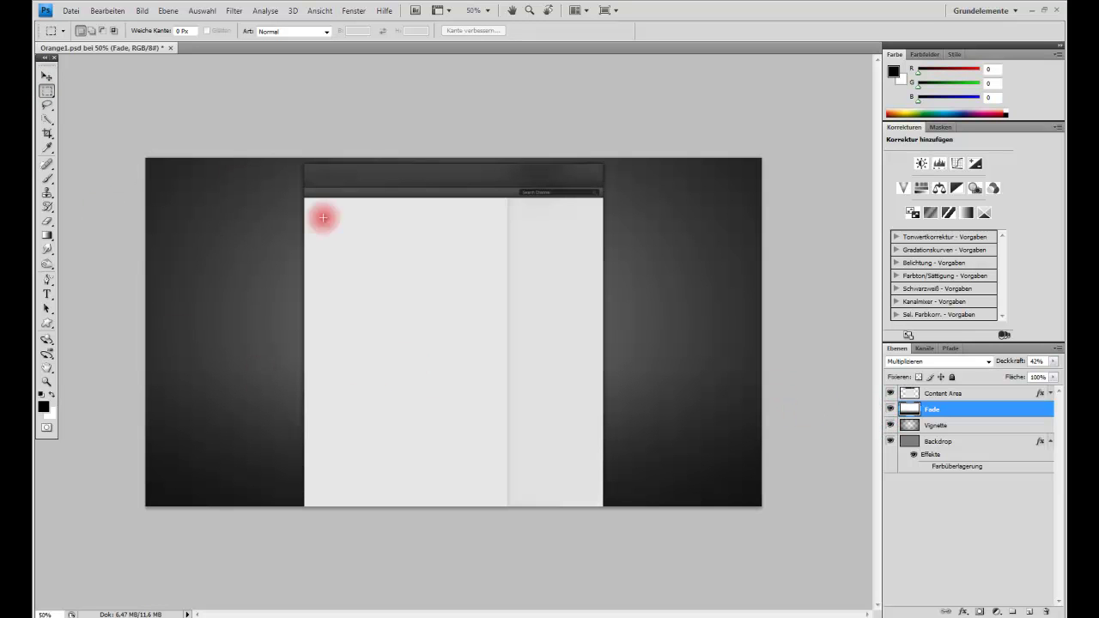
click(970, 425)
click(1053, 364)
mouse_move(1044, 375)
mouse_down()
mouse_move(1060, 376)
mouse_move(1041, 376)
mouse_up()
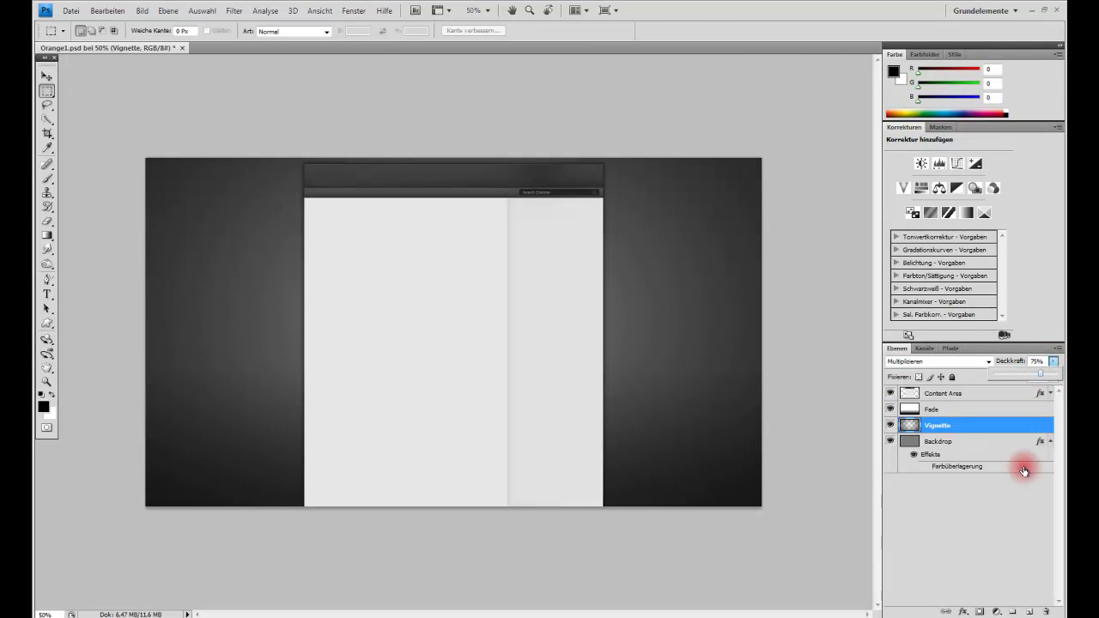
click(1024, 470)
Toggle all layers' visibility, ending with only Content Area hidden
click(891, 442)
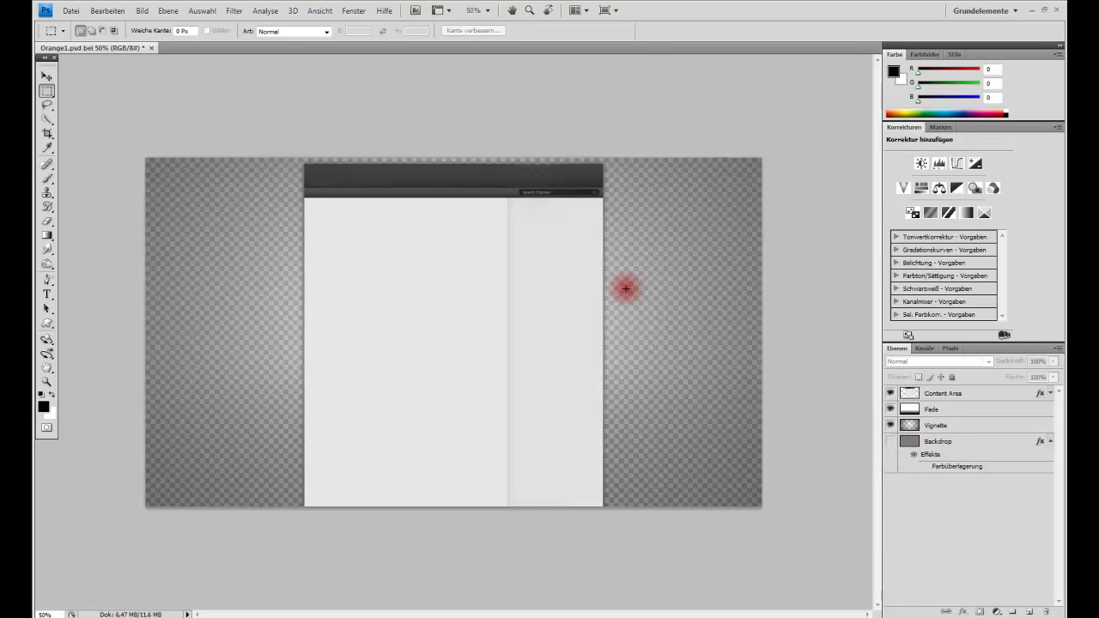
click(890, 424)
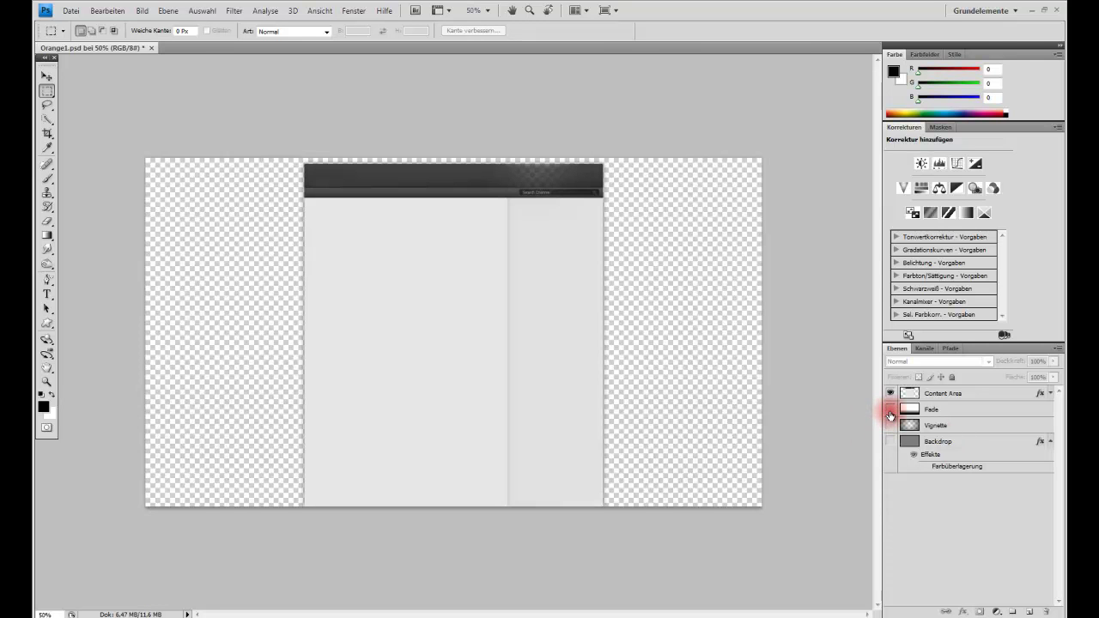
click(890, 394)
drag(890, 393, 898, 471)
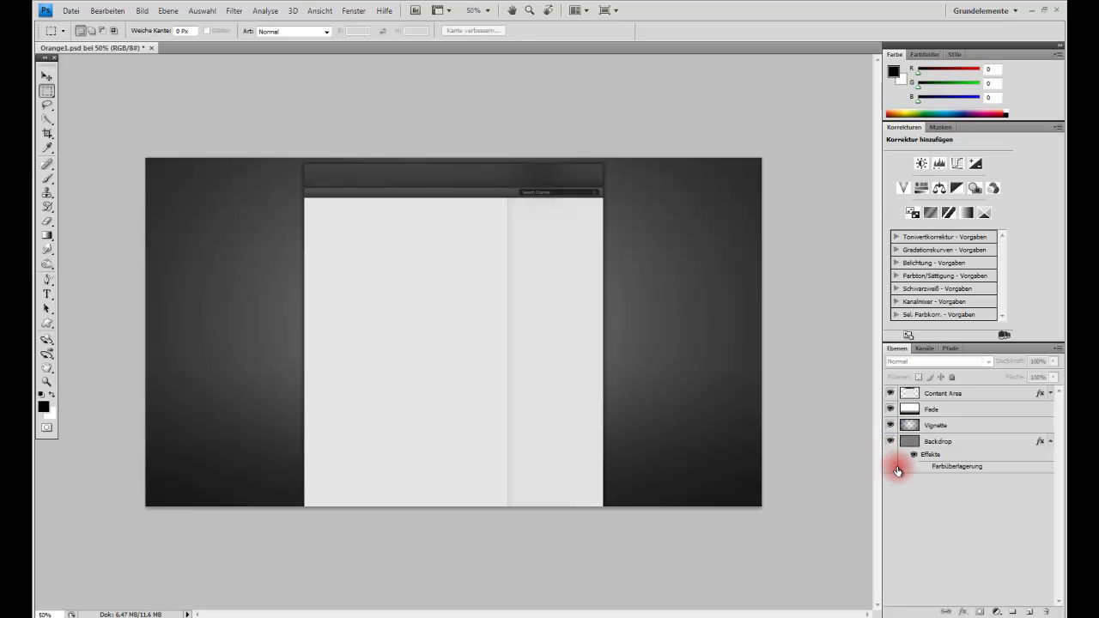
click(892, 393)
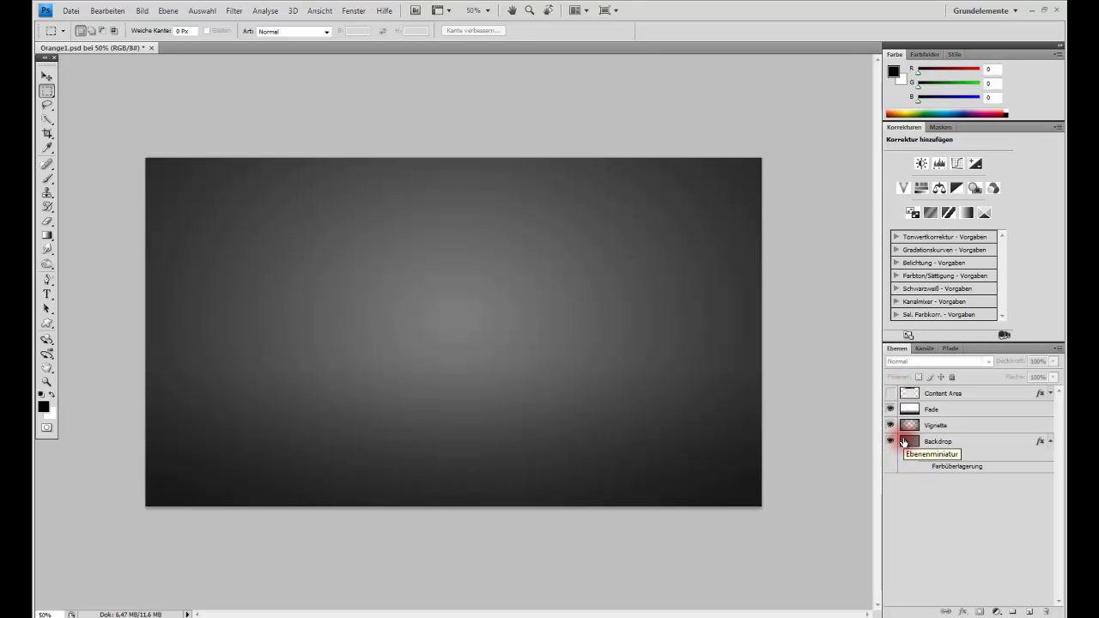
click(998, 450)
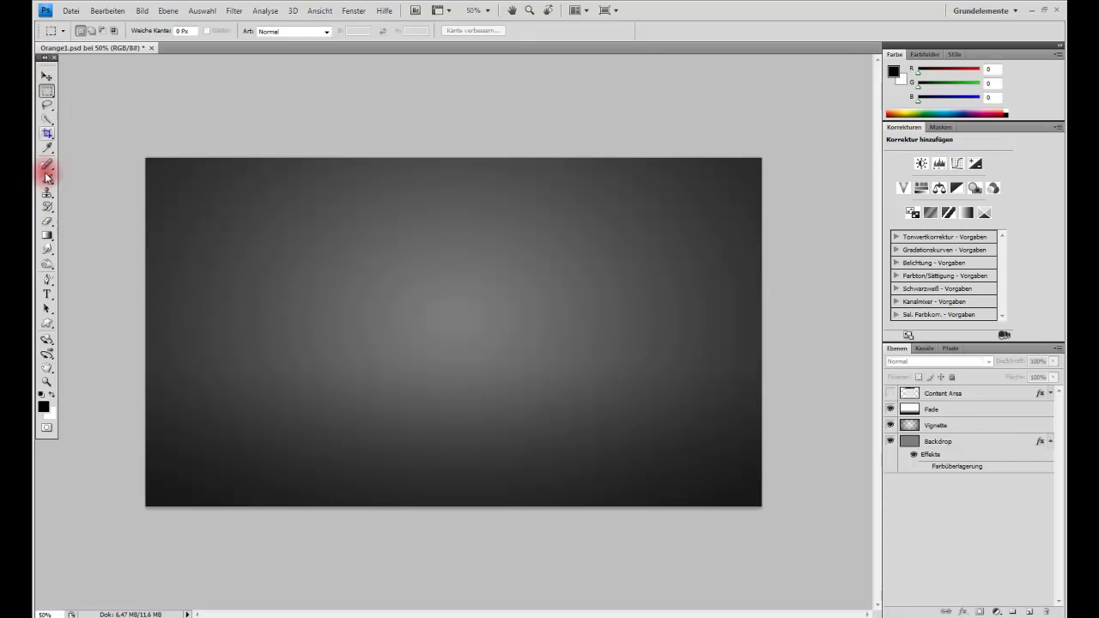
click(44, 79)
click(247, 236)
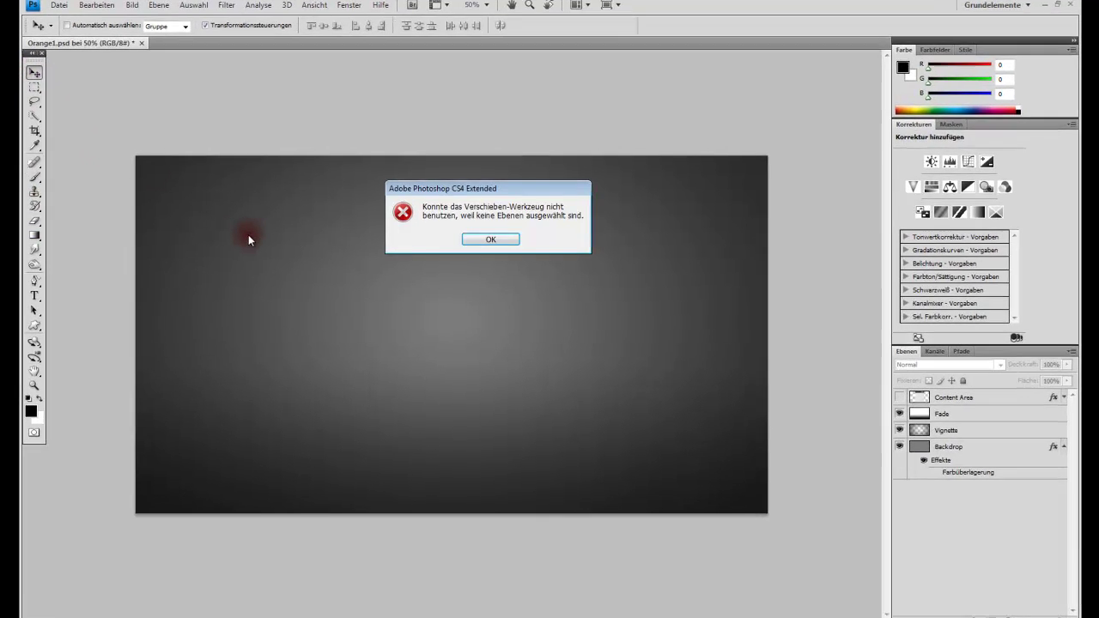
click(550, 244)
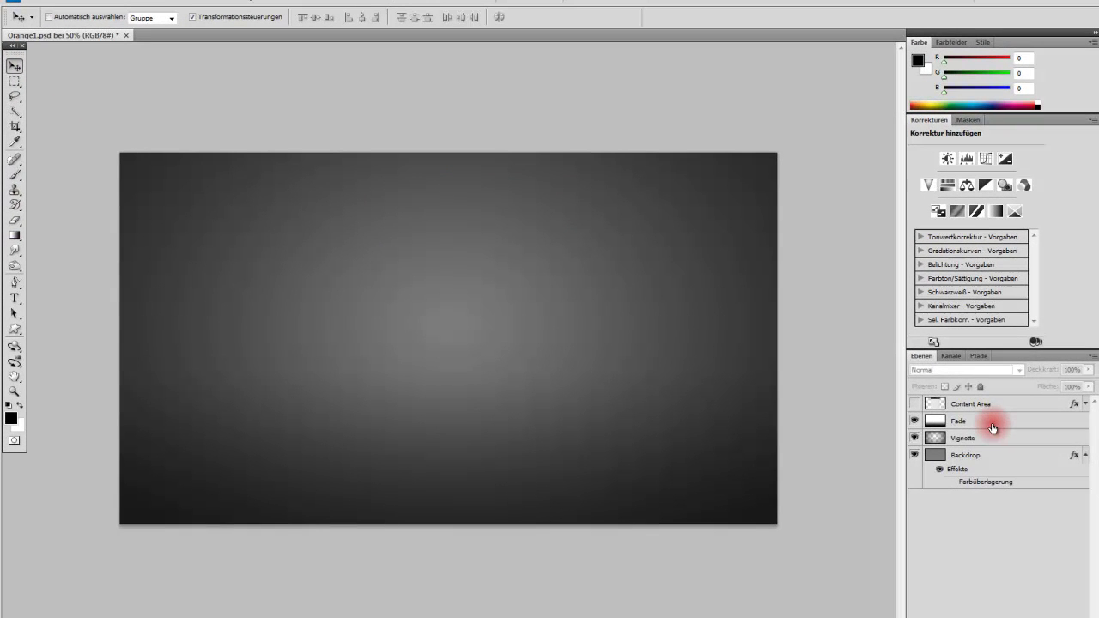
click(993, 426)
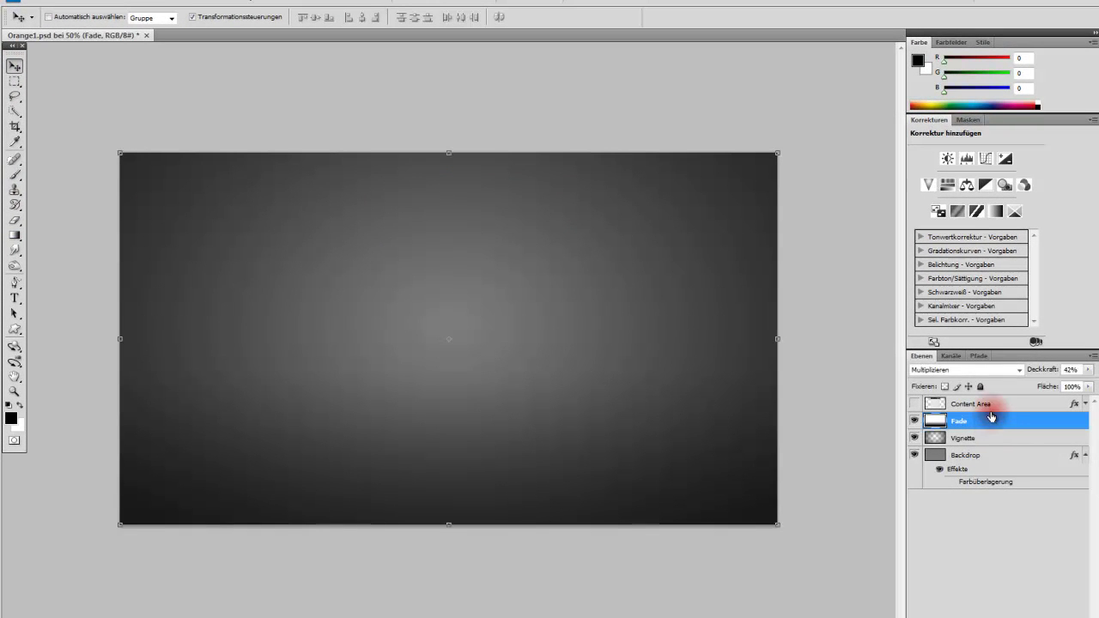
mouse_move(492, 342)
mouse_down()
mouse_move(447, 288)
mouse_move(615, 269)
mouse_move(599, 297)
mouse_up()
key(ctrl+t)
key(ctrl+z)
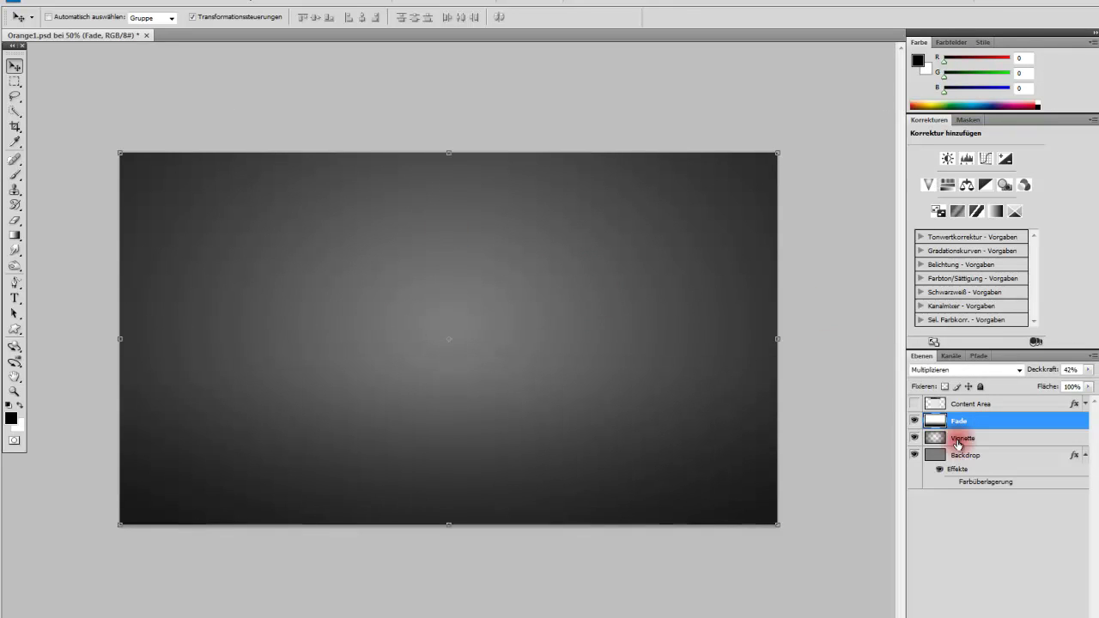
click(962, 438)
mouse_move(641, 324)
mouse_down()
mouse_move(592, 324)
mouse_move(682, 287)
mouse_up()
key(ctrl+z)
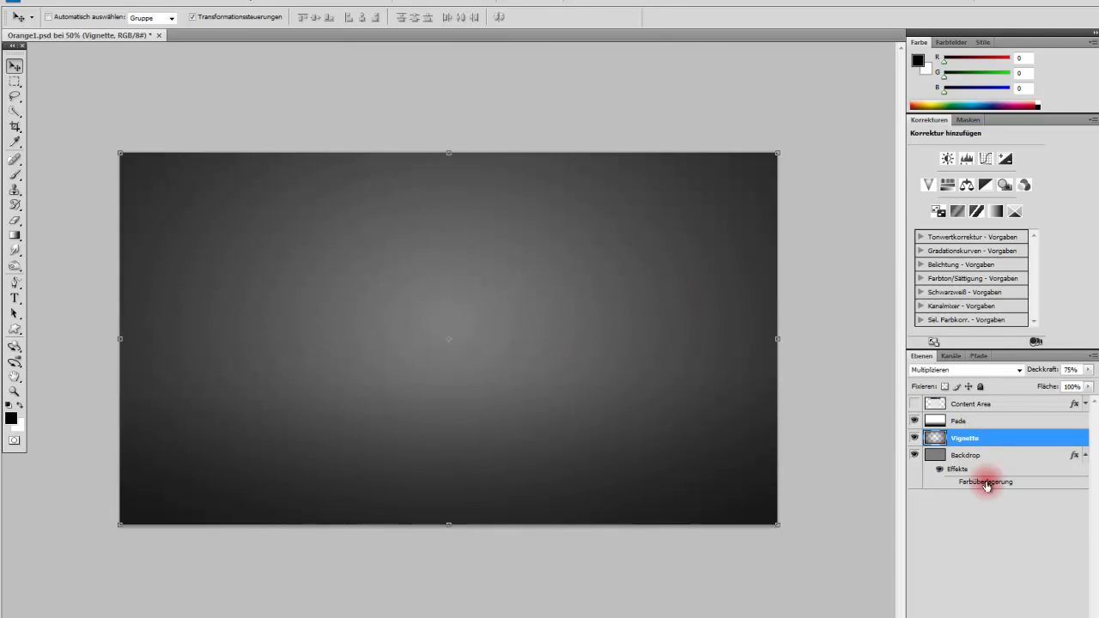
click(967, 456)
mouse_move(532, 420)
mouse_down()
mouse_move(790, 479)
mouse_move(503, 439)
mouse_up()
click(15, 81)
drag(210, 210, 510, 416)
click(15, 65)
drag(337, 288, 504, 298)
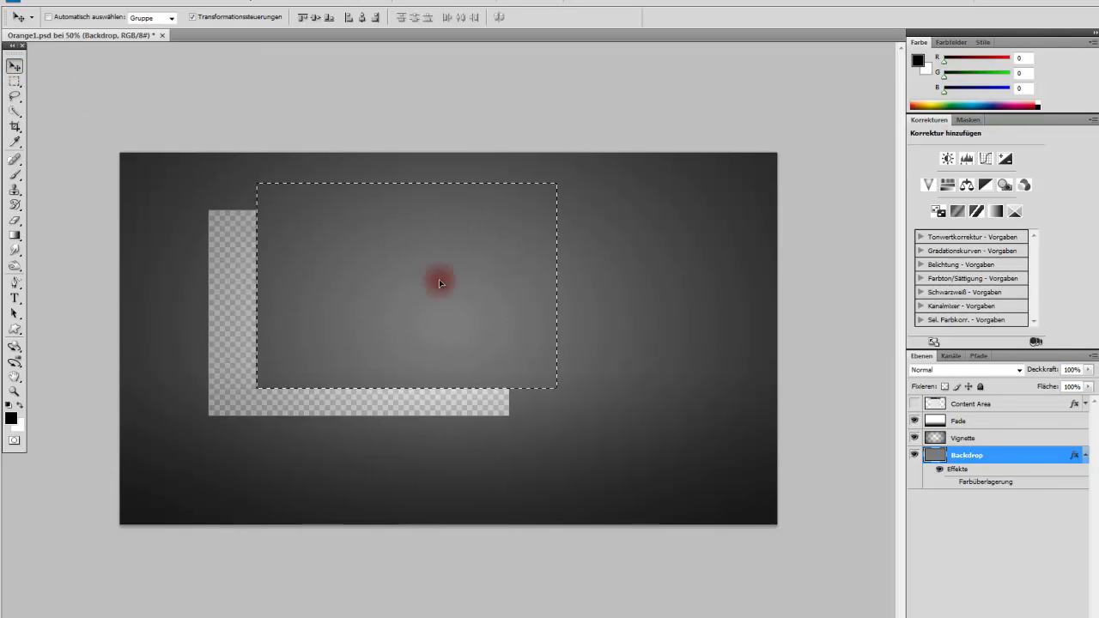
key(ctrl+z)
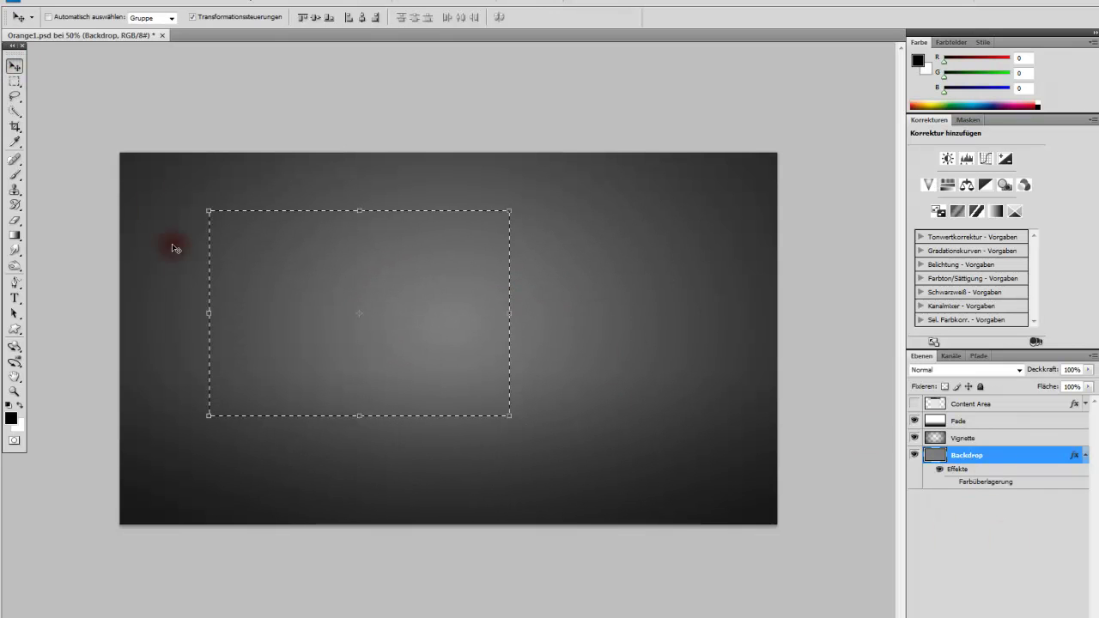
click(11, 85)
click(250, 118)
click(14, 65)
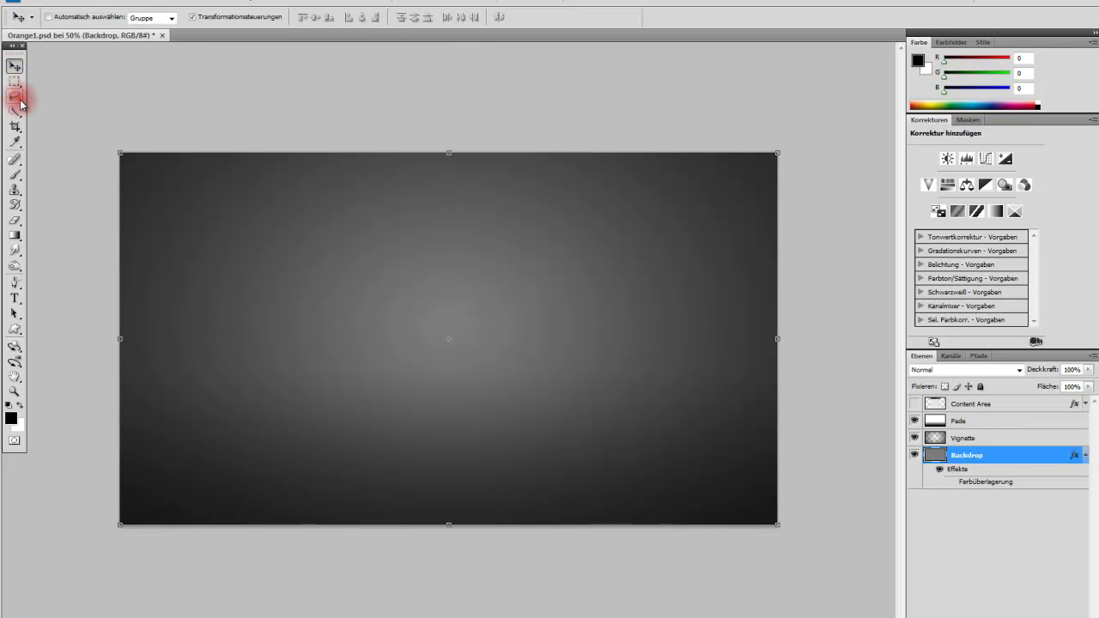
click(17, 99)
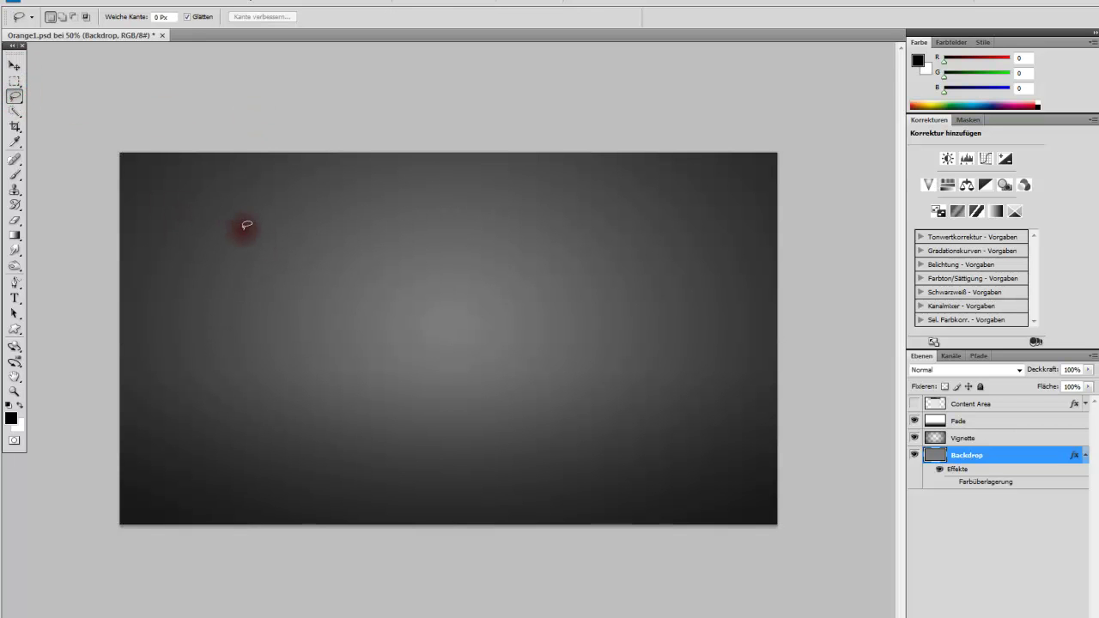
drag(247, 225, 249, 220)
key(ctrl+d)
click(15, 113)
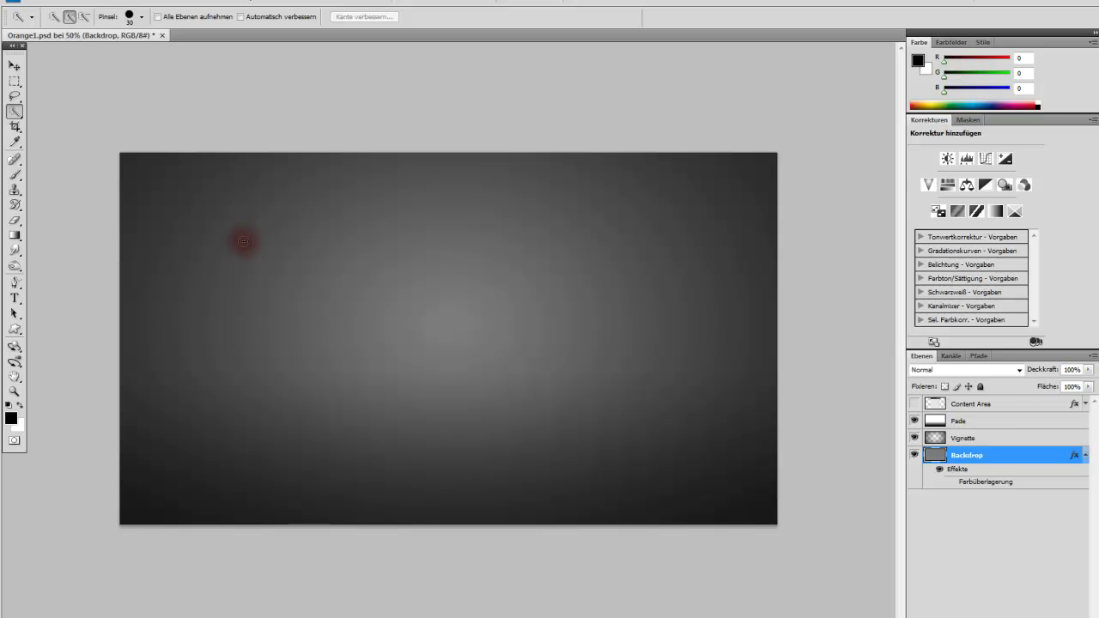
mouse_move(287, 222)
mouse_down()
mouse_move(323, 285)
mouse_move(361, 248)
mouse_move(343, 235)
mouse_up()
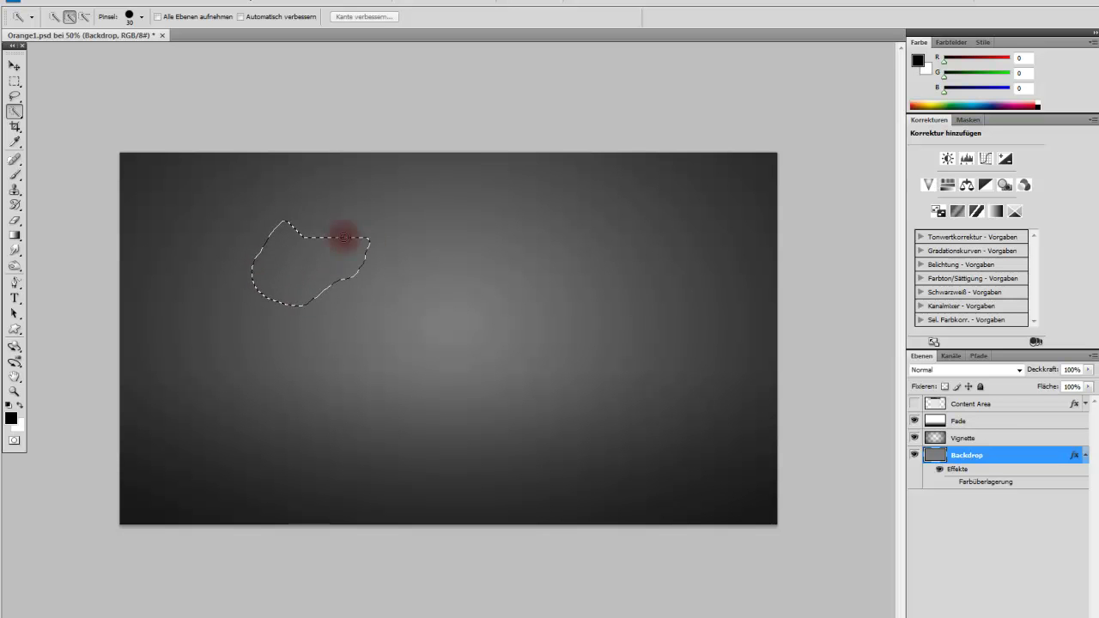
click(15, 67)
drag(282, 294, 215, 295)
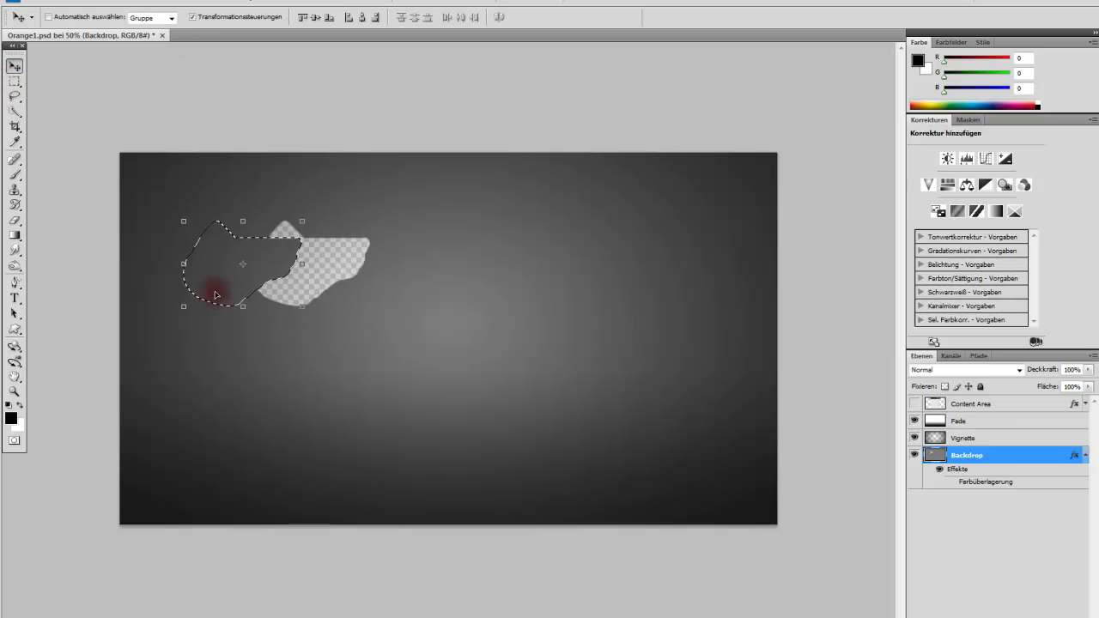
key(ctrl+z)
click(15, 81)
click(540, 363)
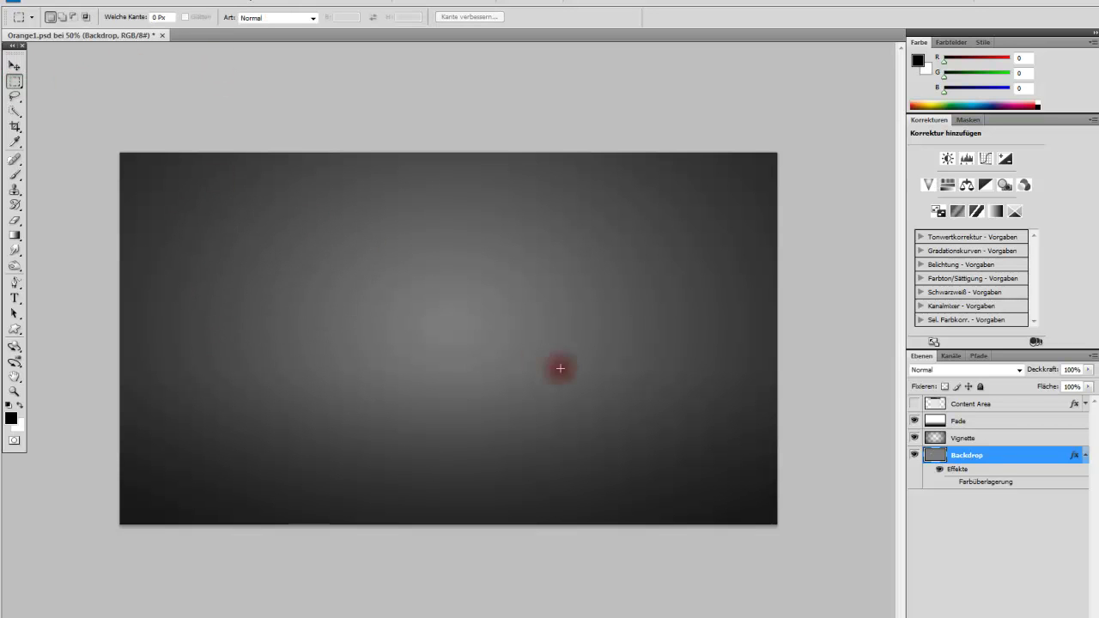
click(955, 455)
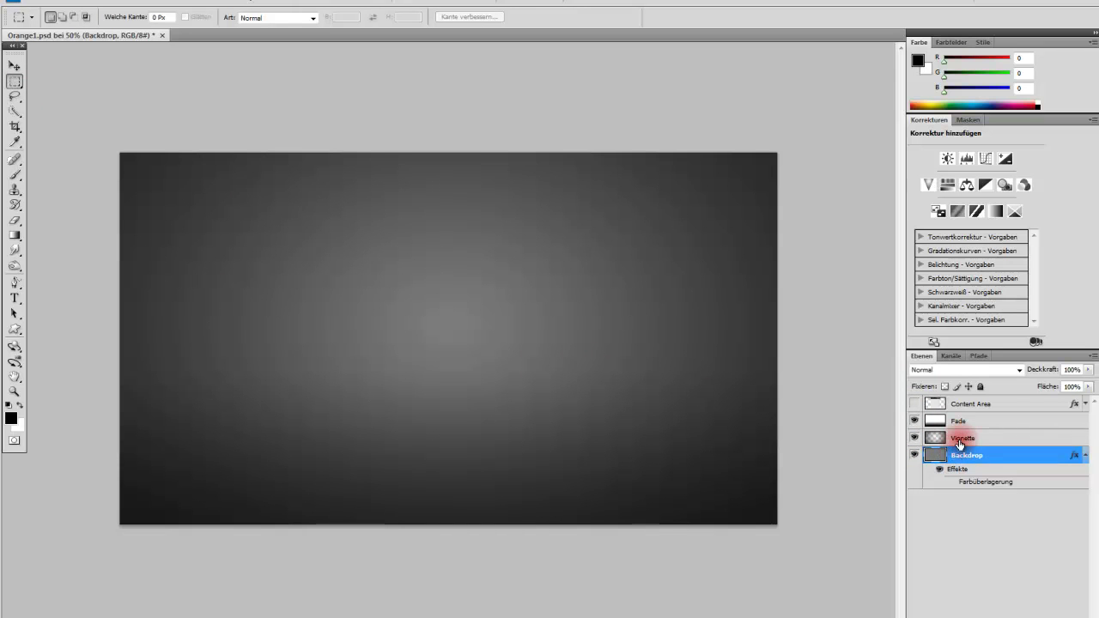
click(960, 440)
click(993, 455)
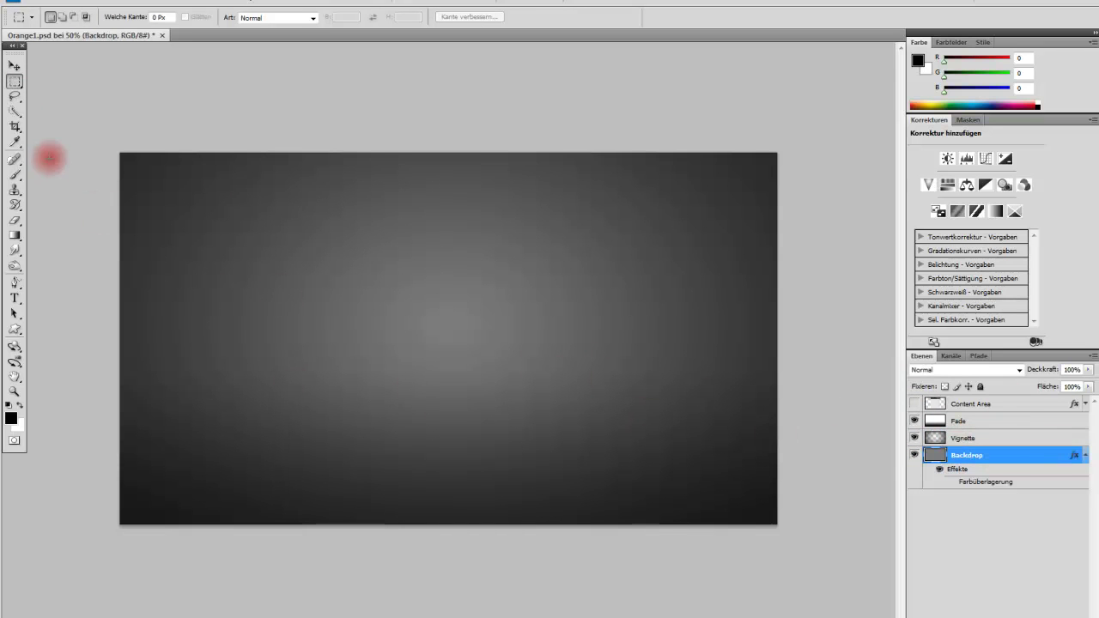
click(15, 127)
mouse_move(121, 154)
mouse_down()
mouse_move(657, 547)
mouse_move(667, 543)
mouse_up()
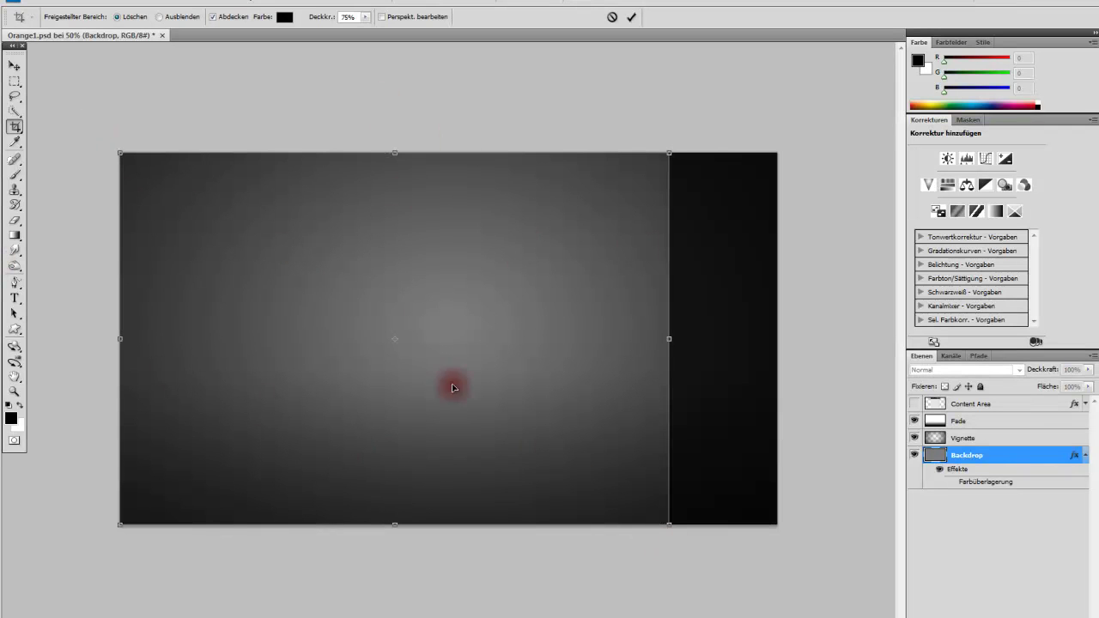
click(13, 80)
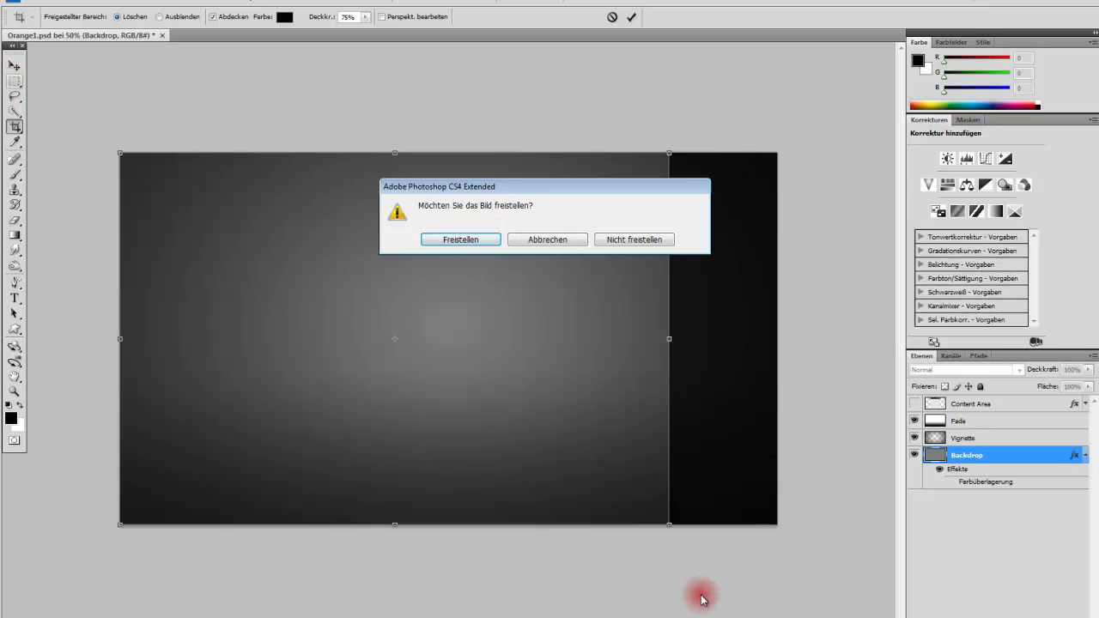
click(548, 240)
click(15, 81)
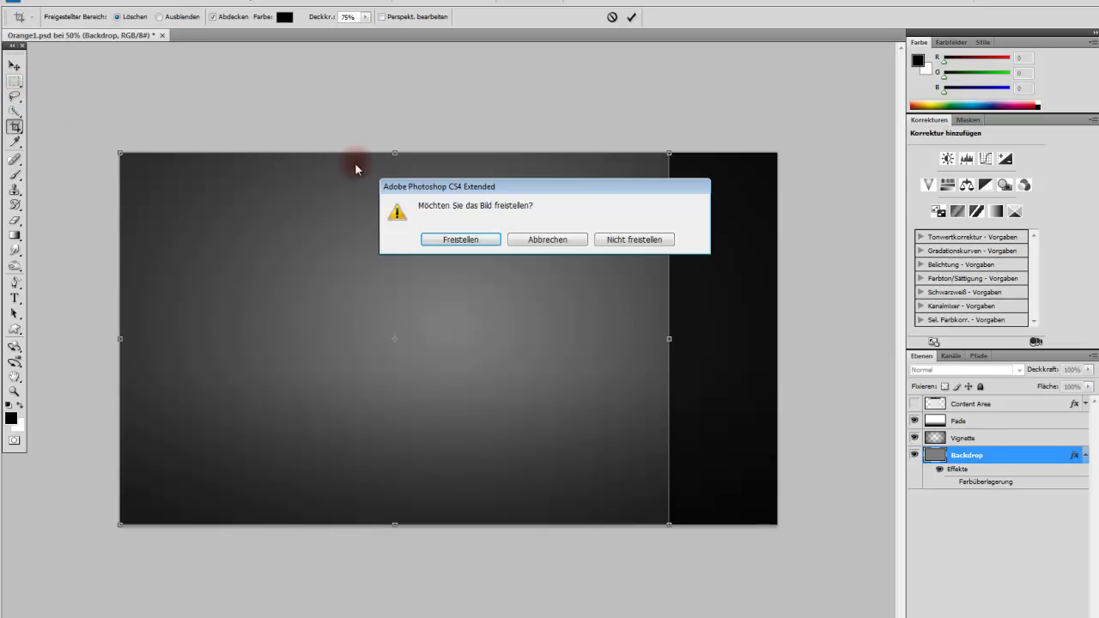
click(633, 240)
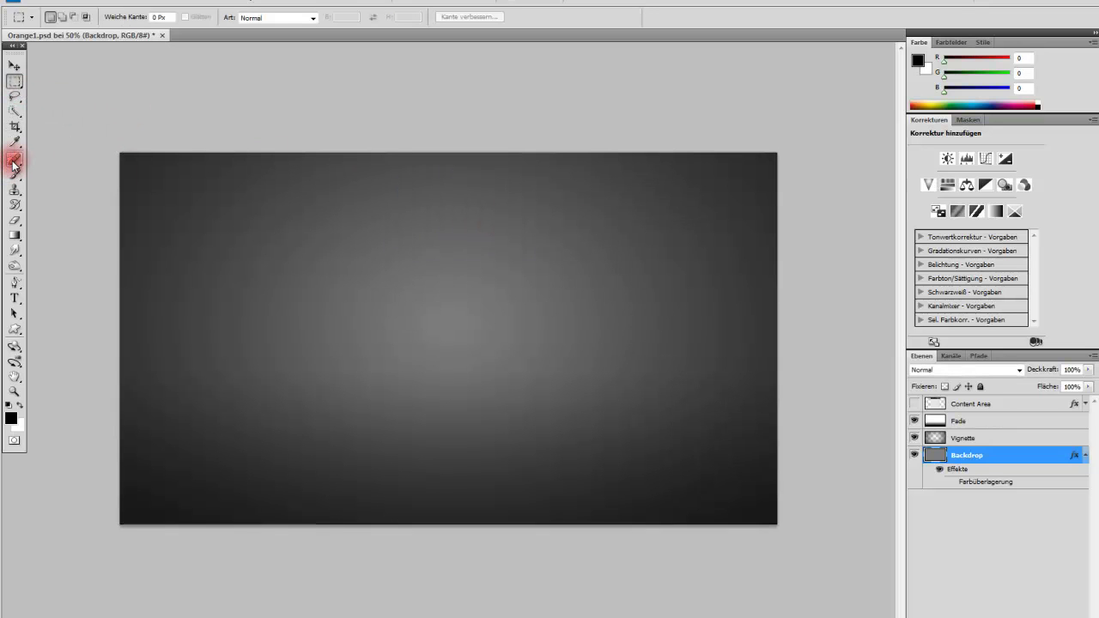
Switch to the Brush tool and open its brush picker
click(13, 161)
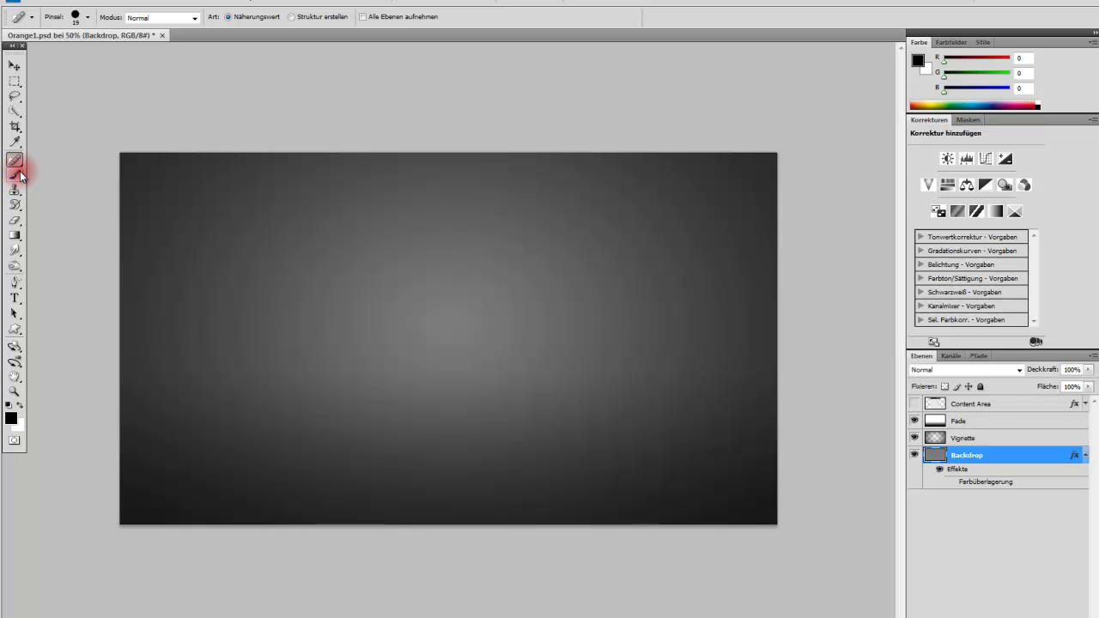
click(17, 174)
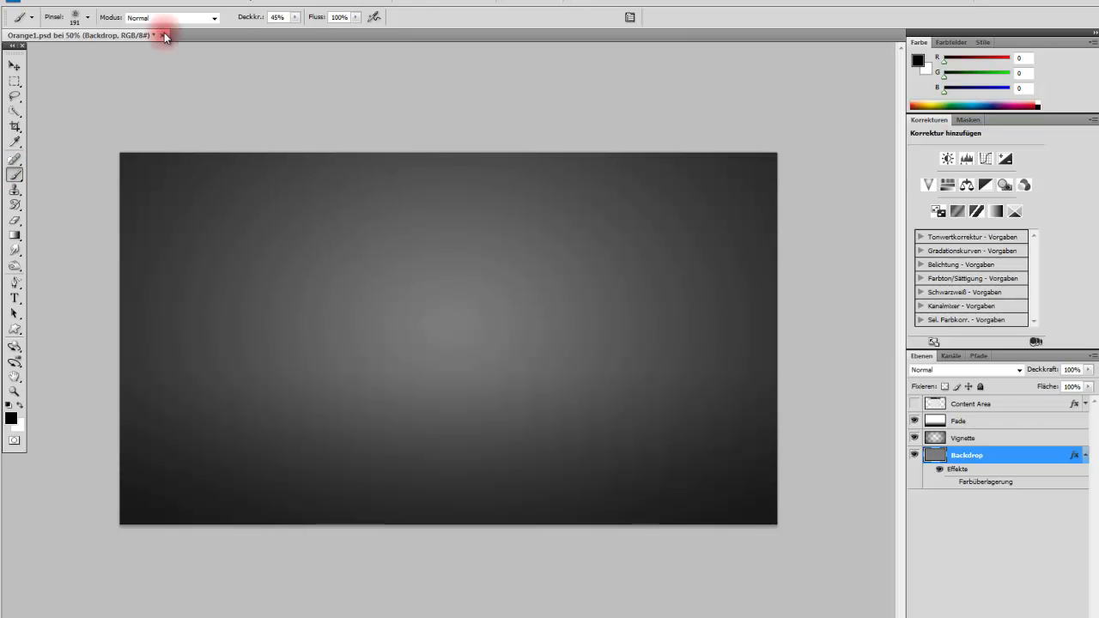
click(87, 18)
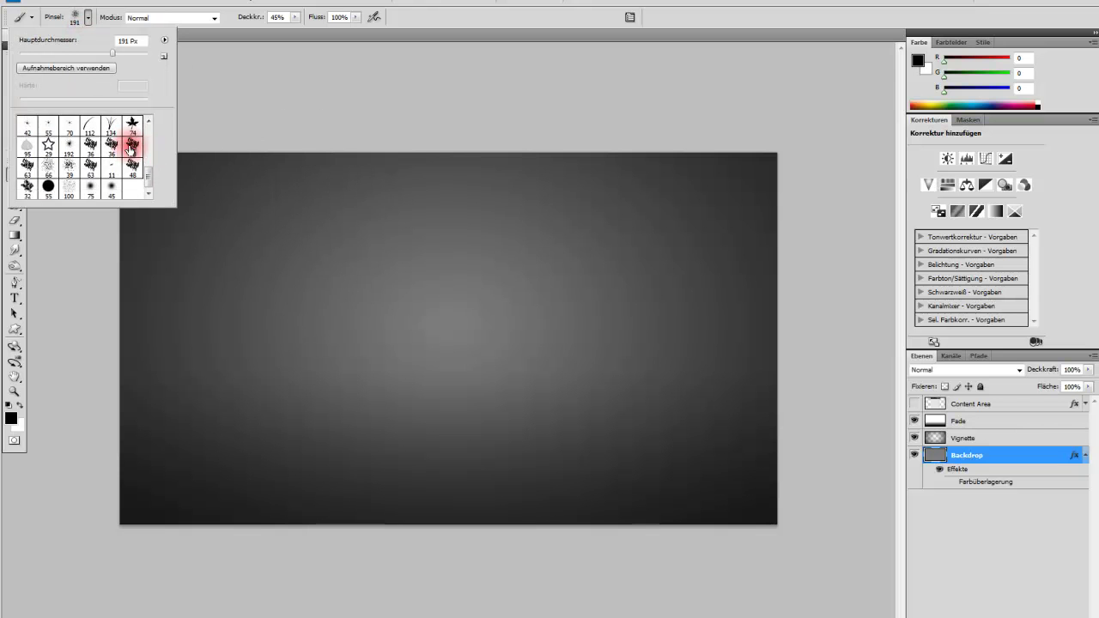
scroll(105, 169, up, 2)
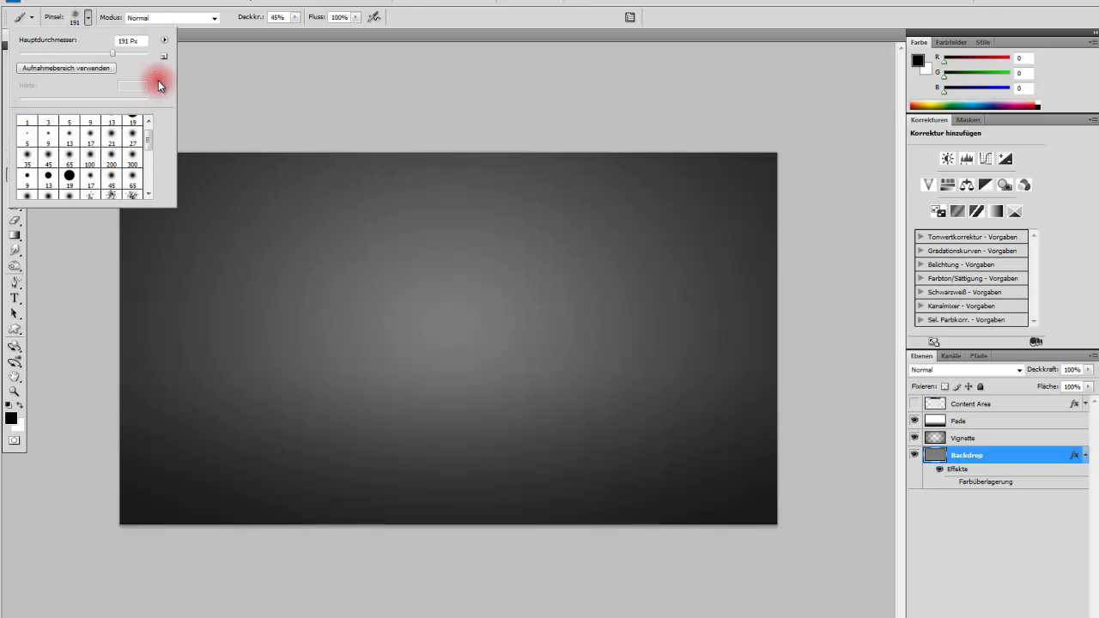
Paint dark test strokes, then a 1% flow stroke, undoing each
drag(238, 263, 447, 309)
drag(382, 344, 739, 378)
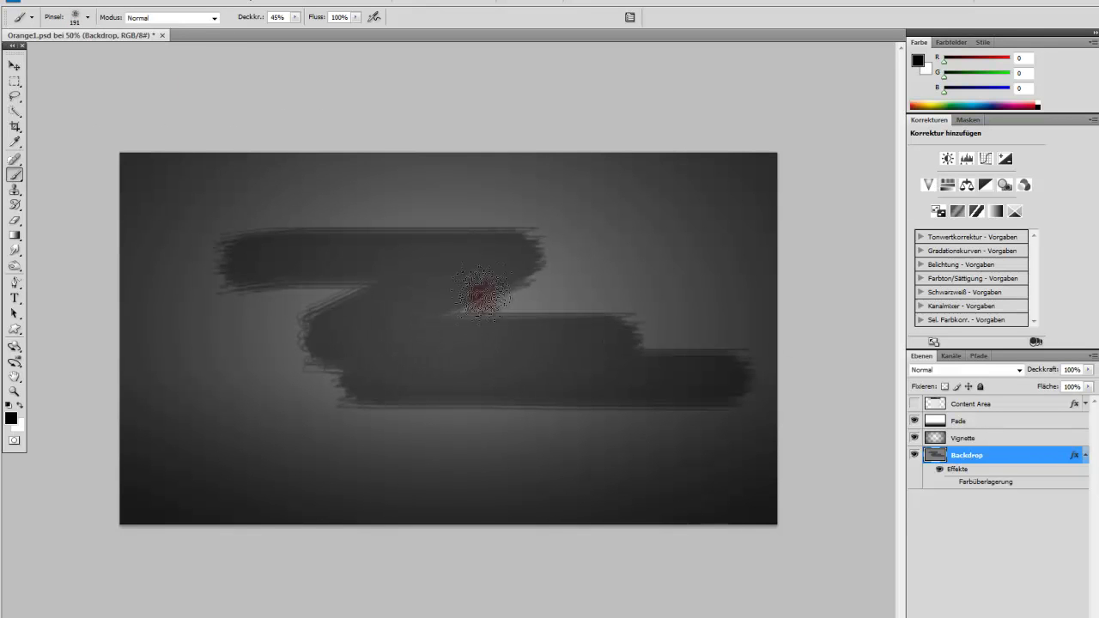
key(ctrl+alt+z)
key(ctrl+alt+z)
key(ctrl+alt+z)
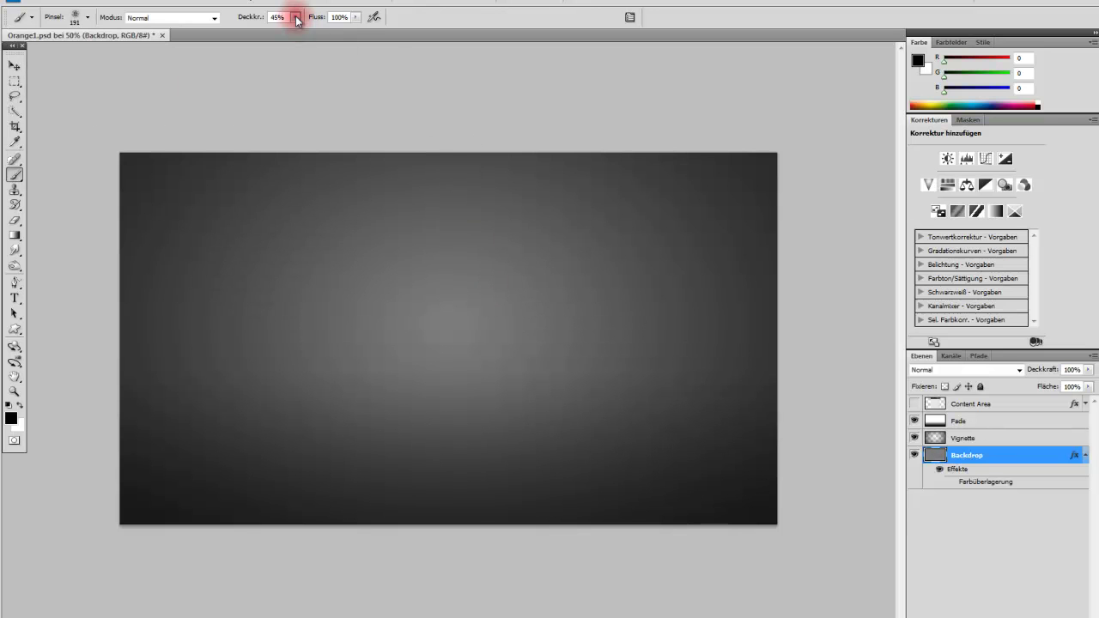
drag(355, 17, 246, 20)
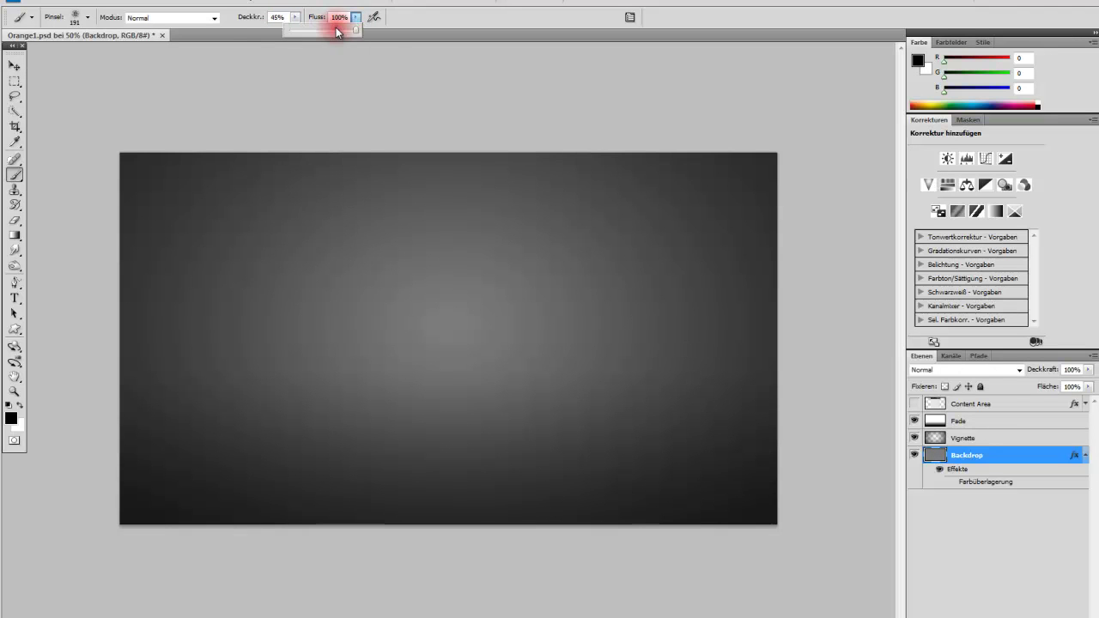
mouse_move(298, 232)
mouse_down()
mouse_move(609, 314)
mouse_move(336, 306)
mouse_move(461, 315)
mouse_move(540, 277)
mouse_move(393, 387)
mouse_move(229, 364)
mouse_move(646, 396)
mouse_move(430, 343)
mouse_move(589, 255)
mouse_up()
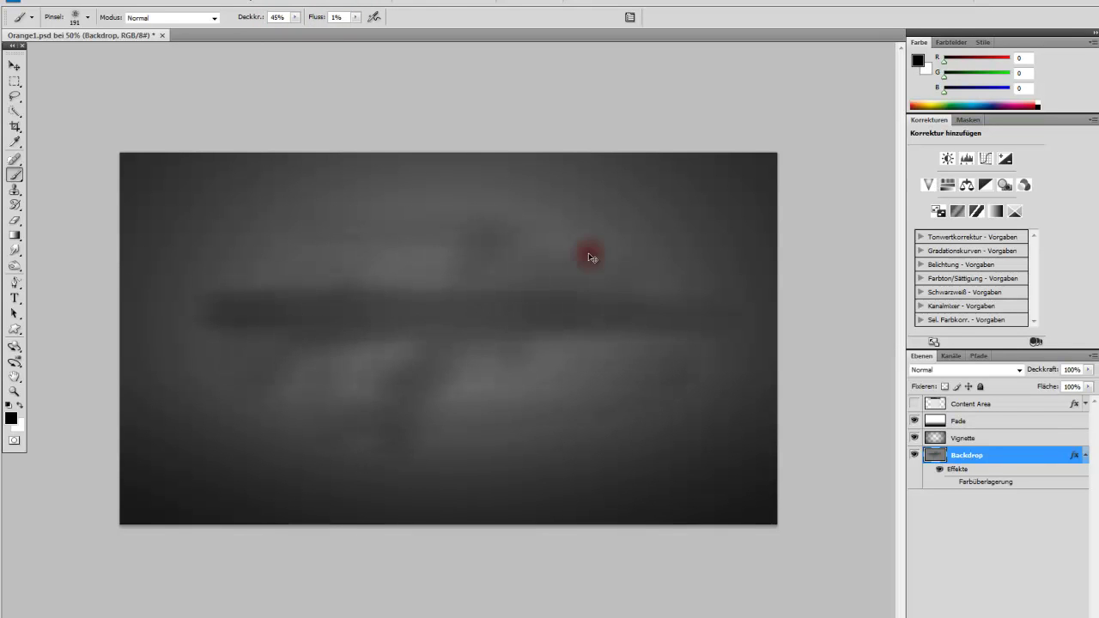
key(ctrl+z)
Paint test strokes at 100% flow and undo them
click(353, 17)
drag(474, 38, 474, 37)
mouse_move(310, 215)
mouse_down()
mouse_move(233, 221)
mouse_move(292, 204)
mouse_move(446, 232)
mouse_move(393, 123)
mouse_move(393, 184)
mouse_move(249, 268)
mouse_move(138, 283)
mouse_up()
drag(138, 283, 418, 182)
key(ctrl+z)
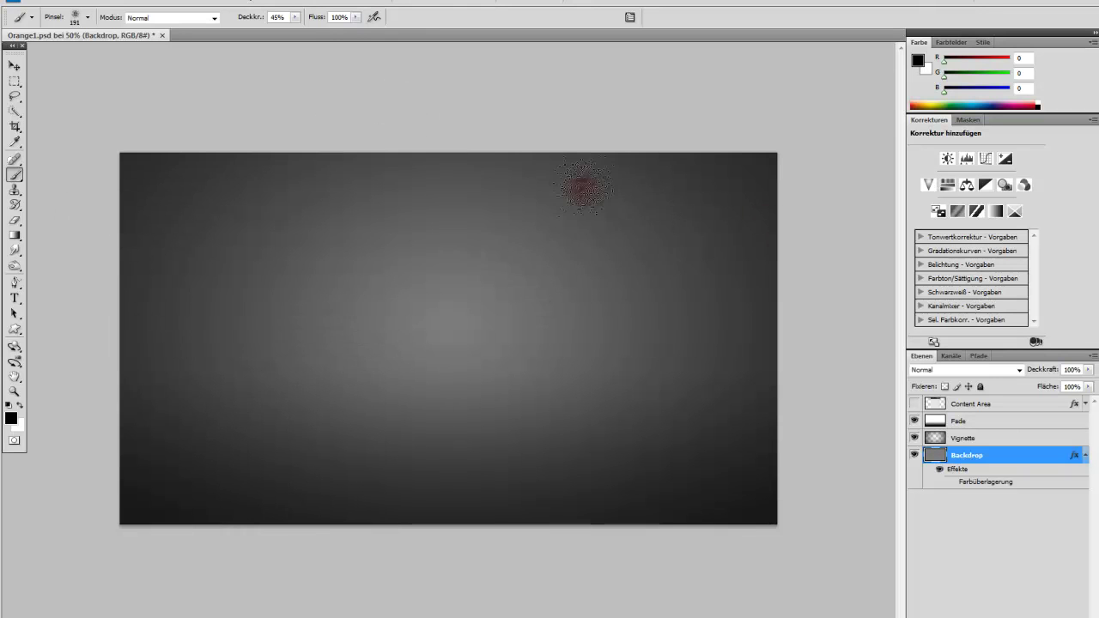
Paint test strokes at 30% flow and undo them all
drag(354, 17, 302, 32)
mouse_move(249, 227)
mouse_down()
mouse_move(307, 436)
mouse_move(773, 429)
mouse_up()
drag(411, 154, 388, 522)
drag(481, 155, 451, 329)
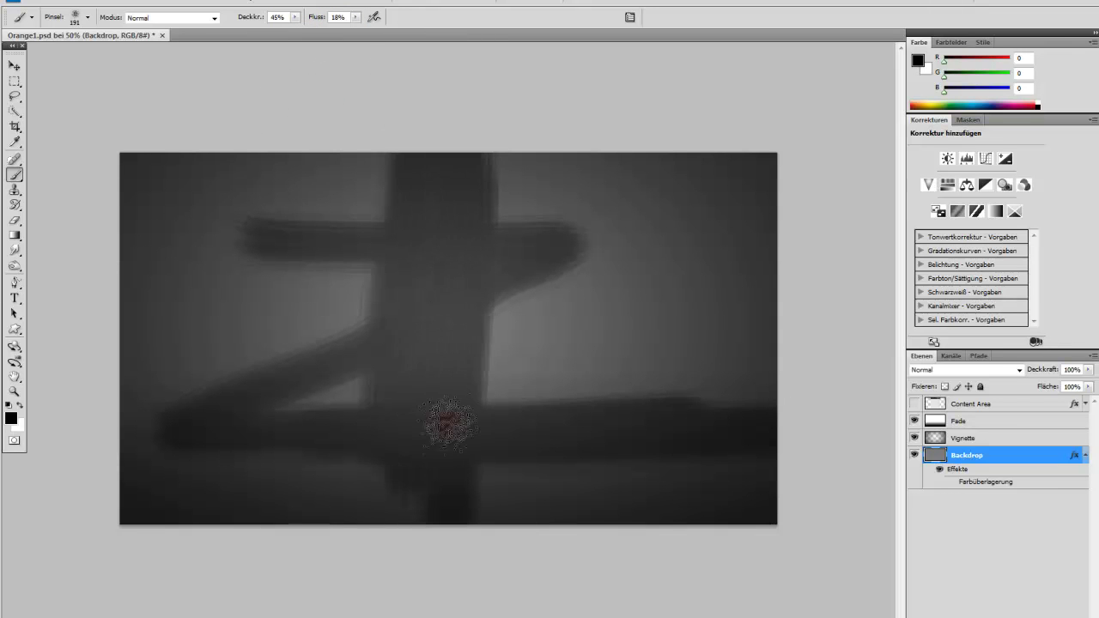
mouse_move(388, 216)
mouse_down()
mouse_move(386, 332)
mouse_move(478, 421)
mouse_move(393, 411)
mouse_up()
key(F12)
At 6% flow, paint soft dark strokes across the upper left and middle
click(354, 18)
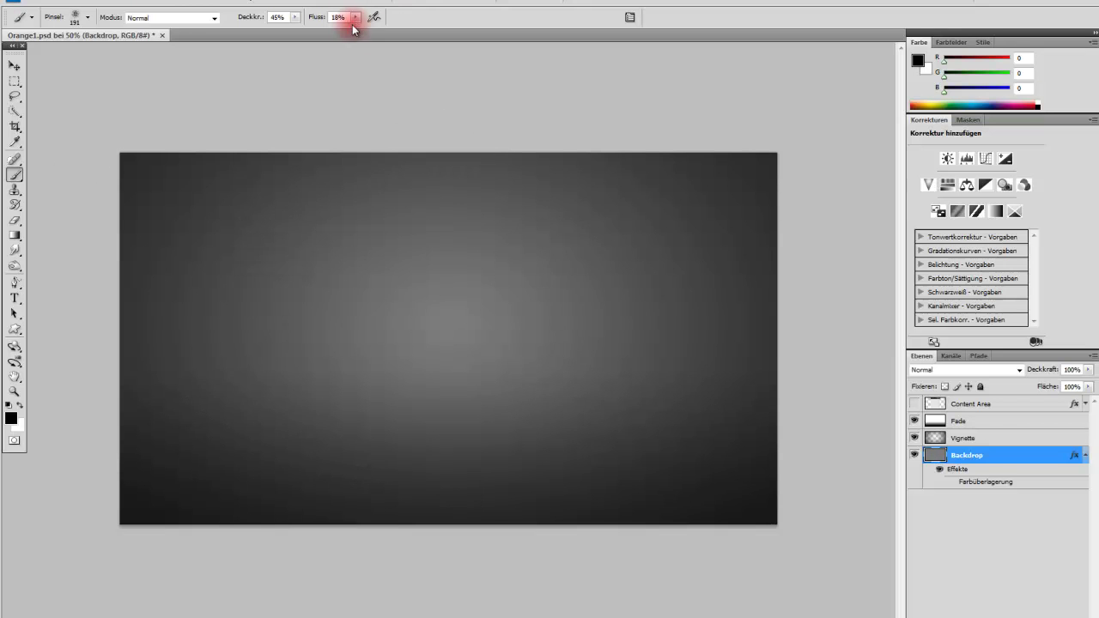
drag(350, 32, 343, 32)
drag(289, 189, 464, 181)
mouse_move(191, 347)
mouse_down()
mouse_move(369, 184)
mouse_move(206, 344)
mouse_up()
mouse_move(221, 439)
mouse_down()
mouse_move(331, 197)
mouse_move(346, 327)
mouse_move(371, 201)
mouse_up()
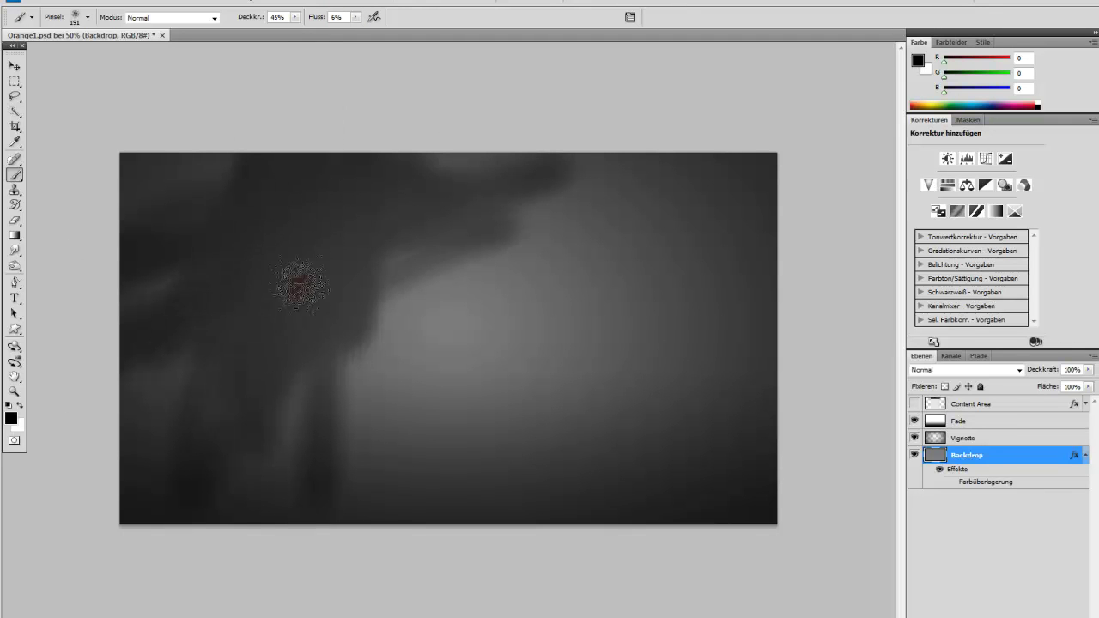
Paint two more brush test strokes on the backdrop and undo them
key(z)
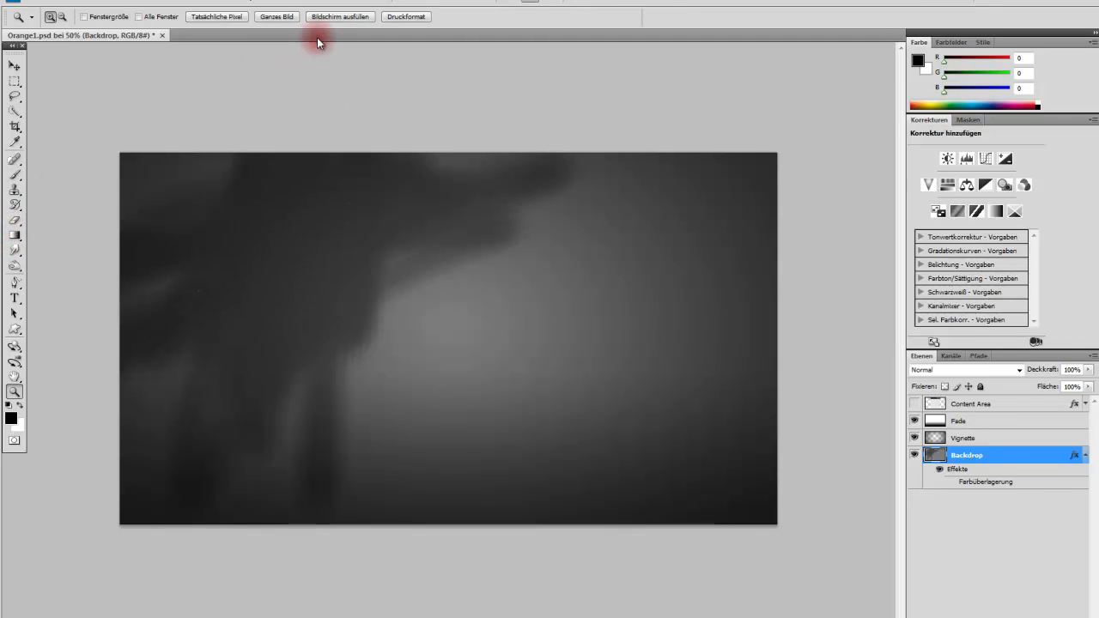
click(15, 66)
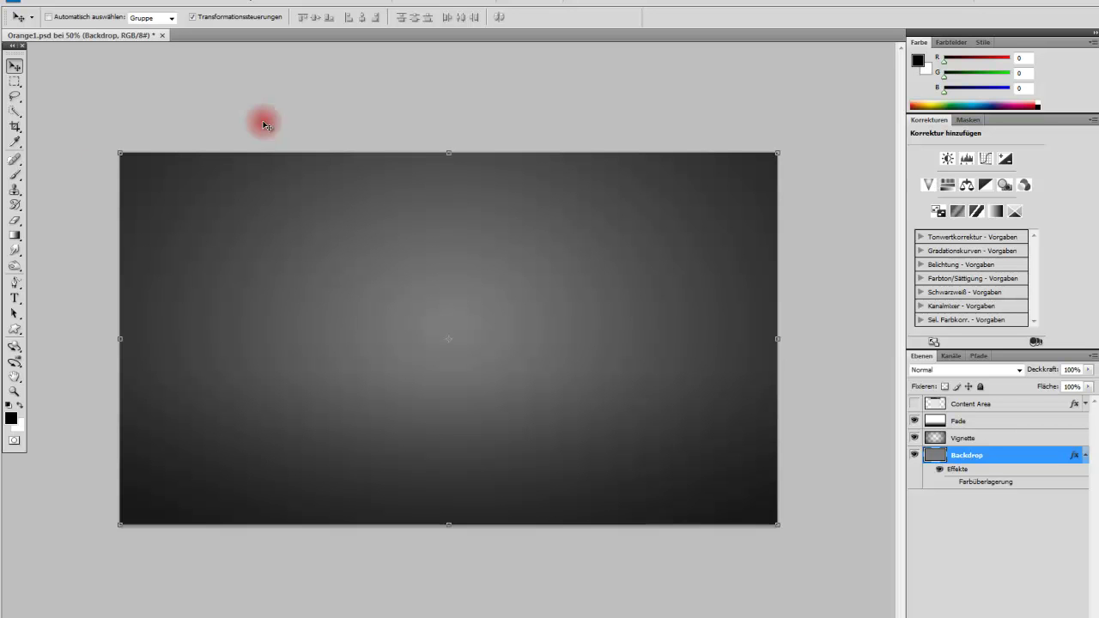
click(16, 175)
mouse_move(335, 219)
mouse_down()
mouse_move(417, 197)
mouse_move(210, 202)
mouse_up()
mouse_move(289, 326)
mouse_down()
mouse_move(545, 123)
mouse_move(478, 393)
mouse_up()
key(ctrl+z)
key(ctrl+z)
key(ctrl+z)
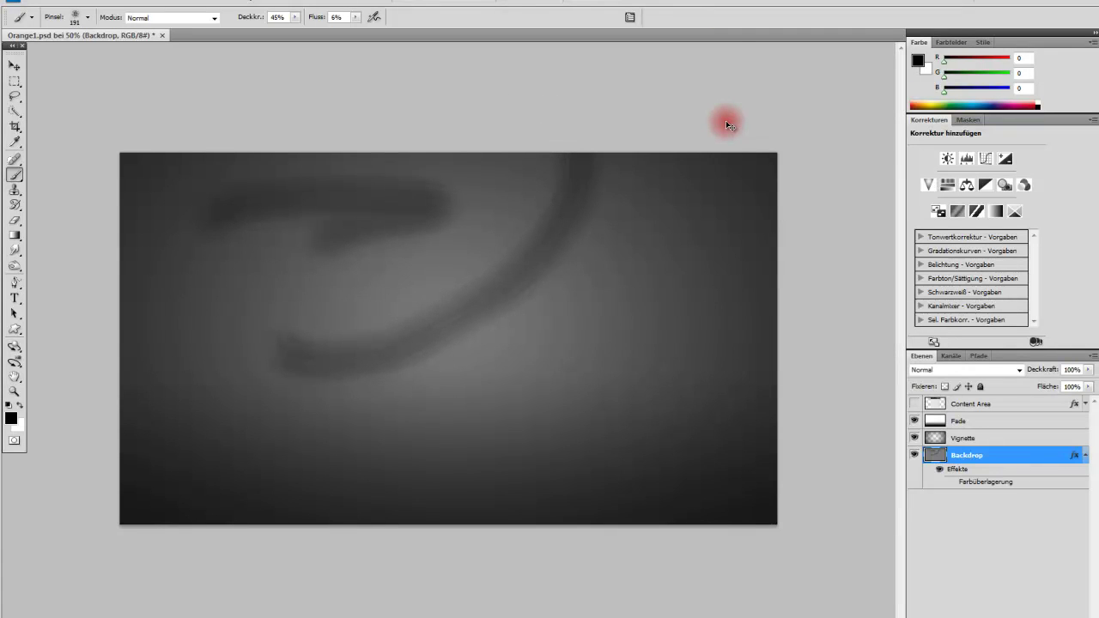
key(ctrl+alt+z)
key(ctrl+alt+z)
key(ctrl+alt+z)
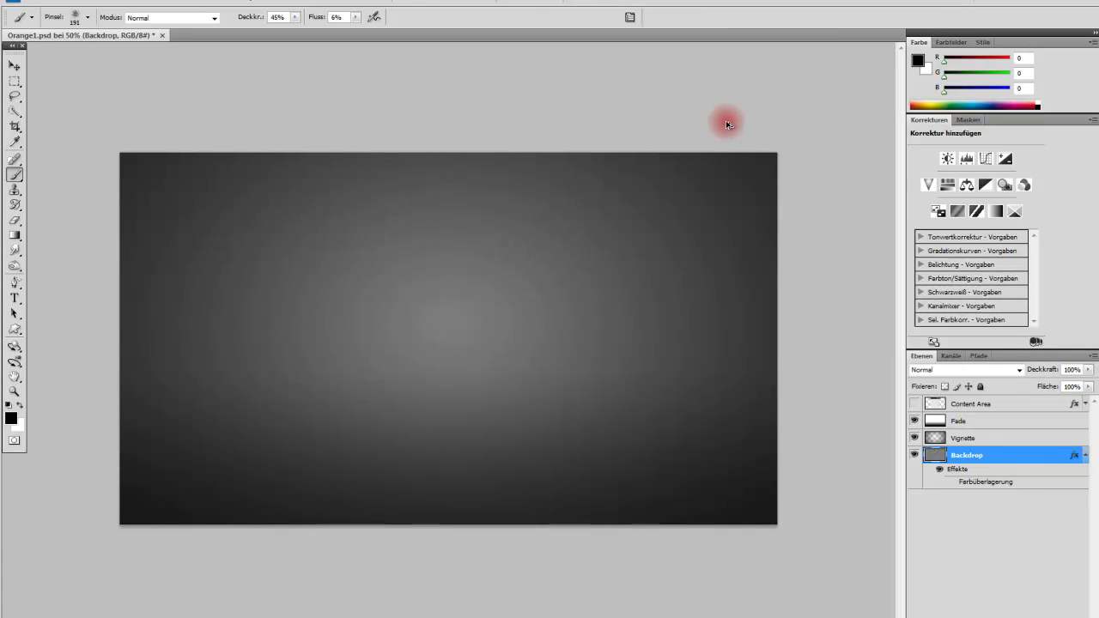
Test strokes at 100% flow with 100% and 28% opacity, then undo them
click(353, 18)
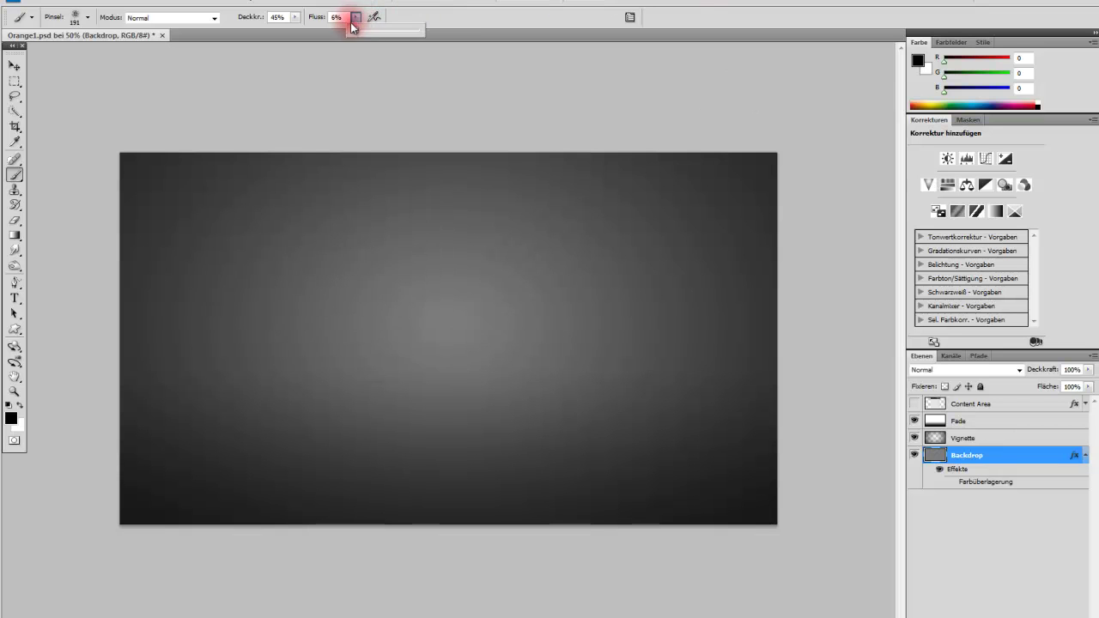
click(472, 30)
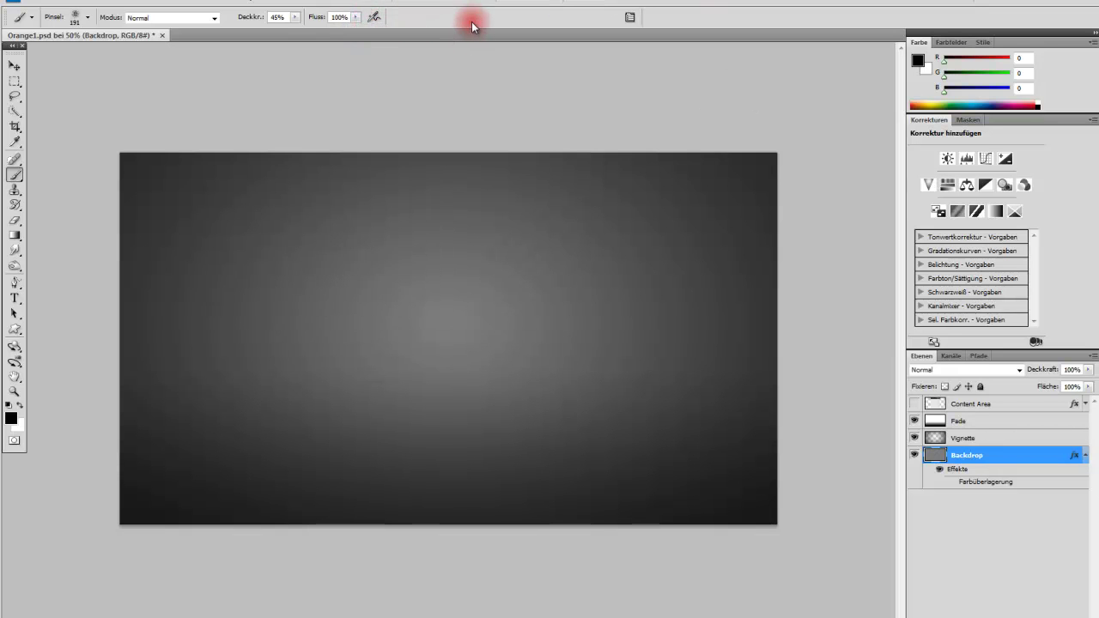
click(296, 17)
click(331, 31)
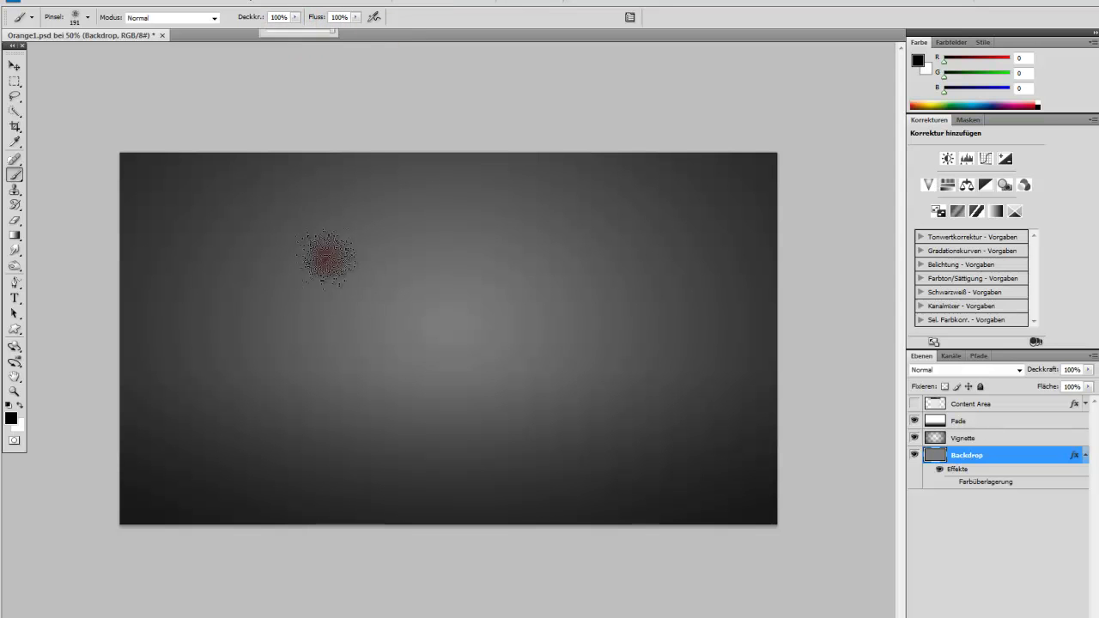
drag(314, 249, 700, 361)
key(2)
key(8)
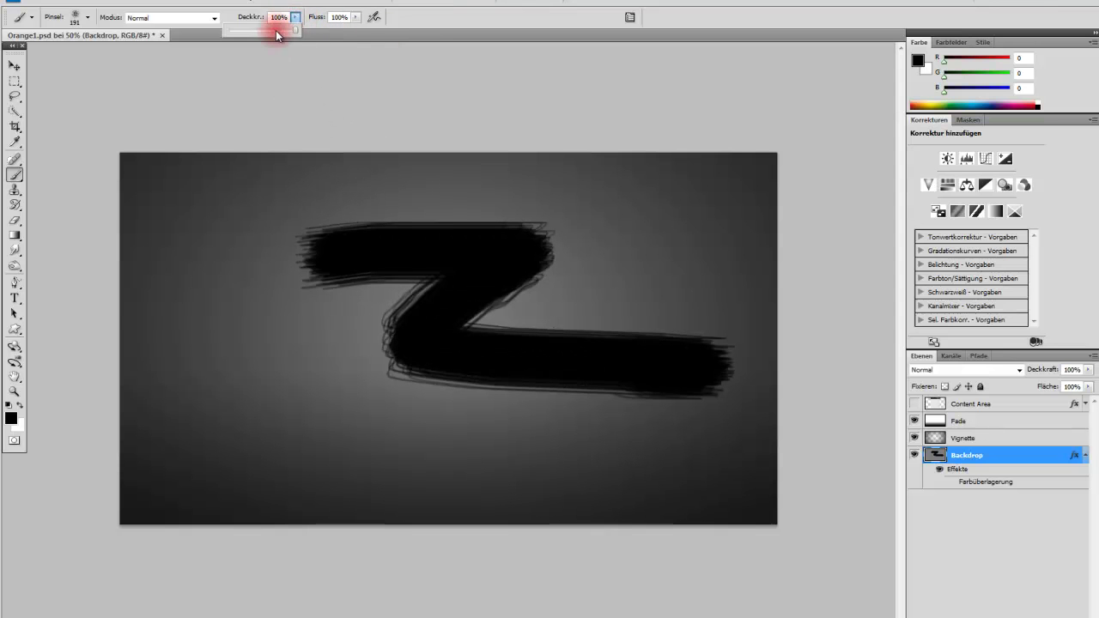
mouse_move(159, 219)
mouse_down()
mouse_move(407, 477)
mouse_move(235, 307)
mouse_move(214, 393)
mouse_move(510, 400)
mouse_up()
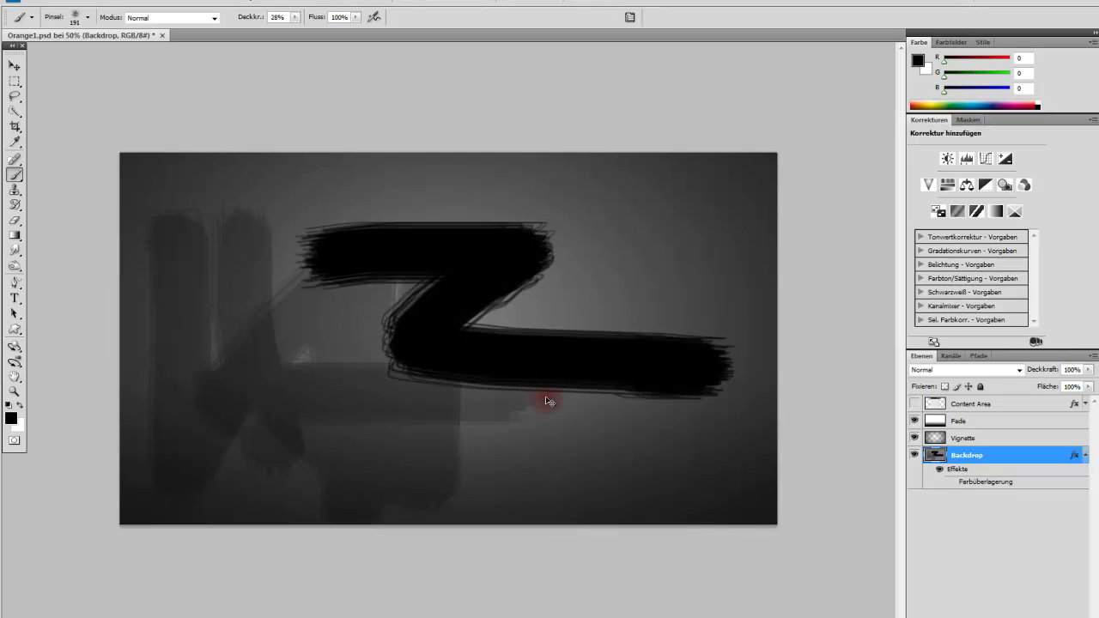
key(ctrl+alt+z)
key(ctrl+alt+z)
key(ctrl+alt+z)
Set brush opacity to 34%, check blend modes, and set diameter to 195 px
click(295, 19)
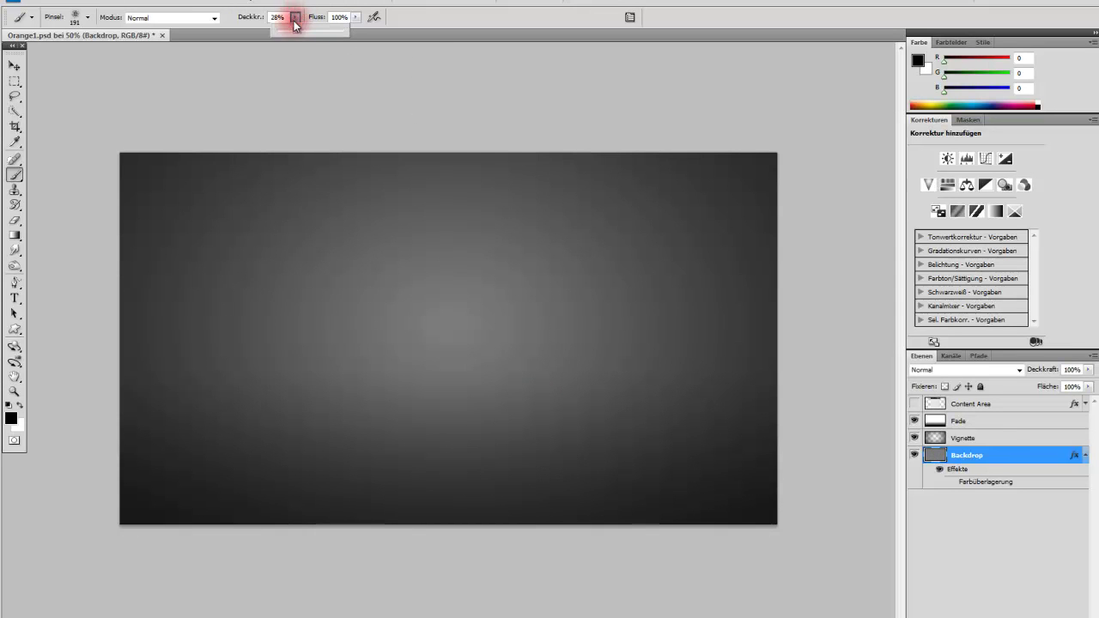
click(189, 21)
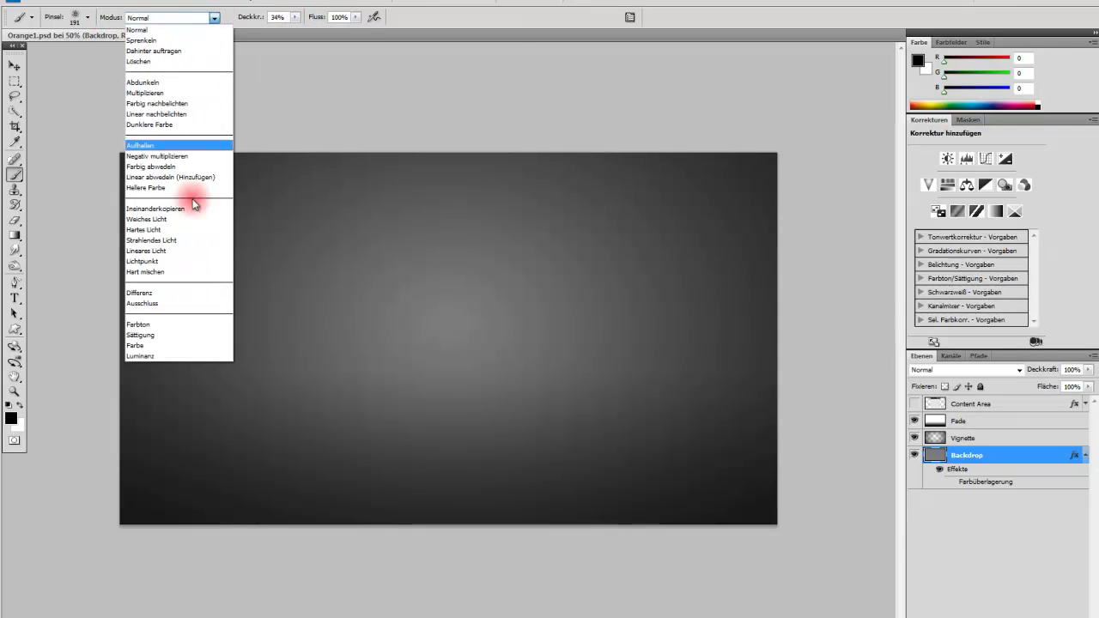
click(77, 16)
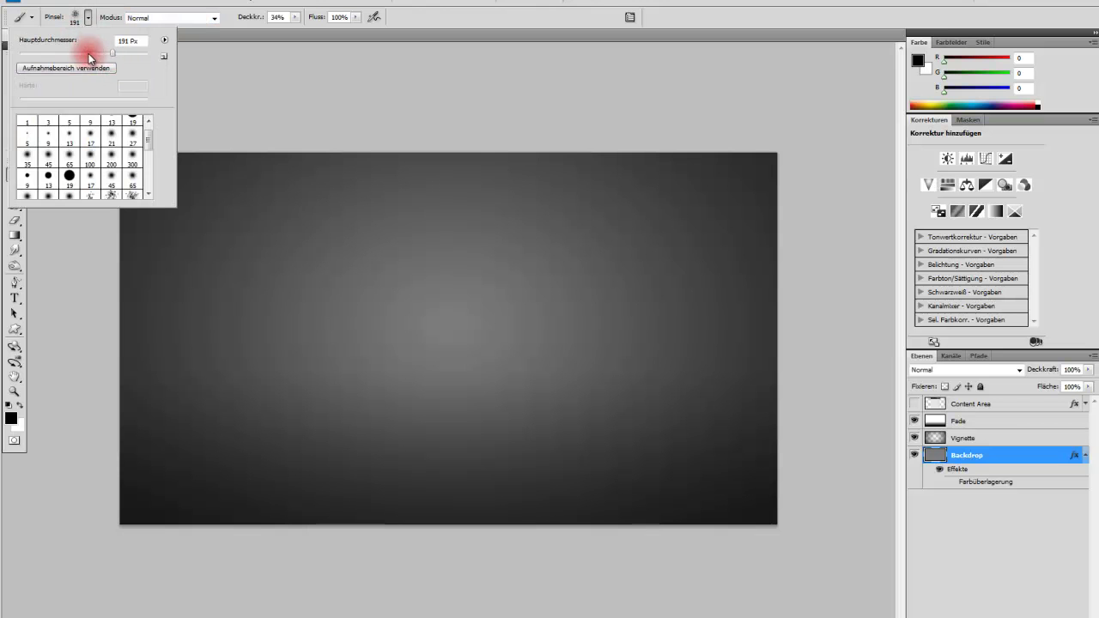
click(19, 53)
click(226, 74)
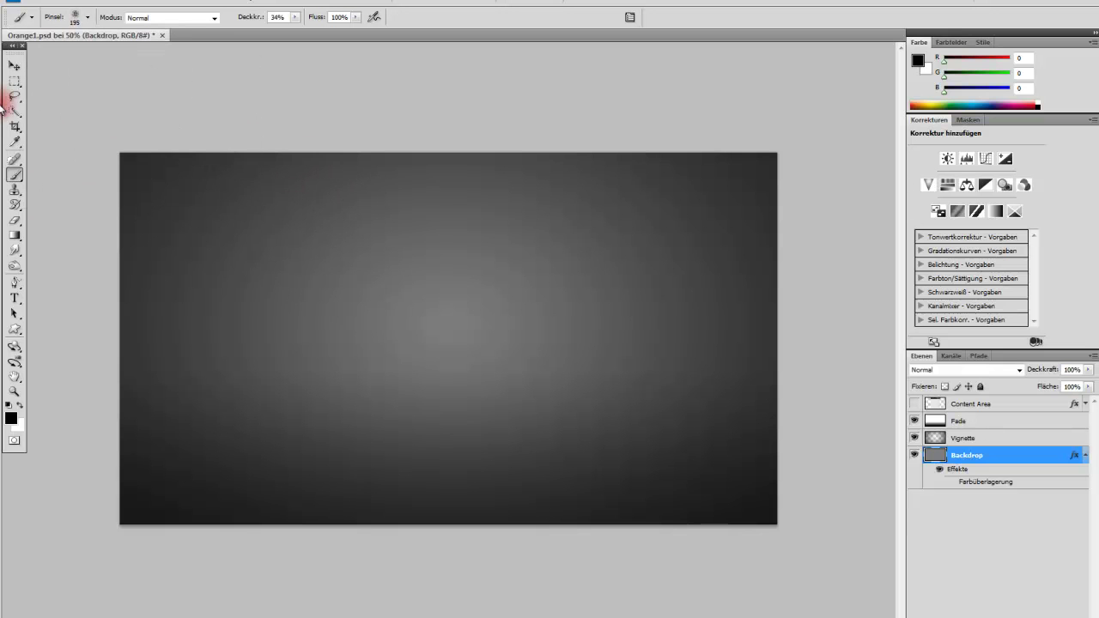
Play track 13 of The Binding of Isaac soundtrack, then return to Photoshop
key(alt+Tab)
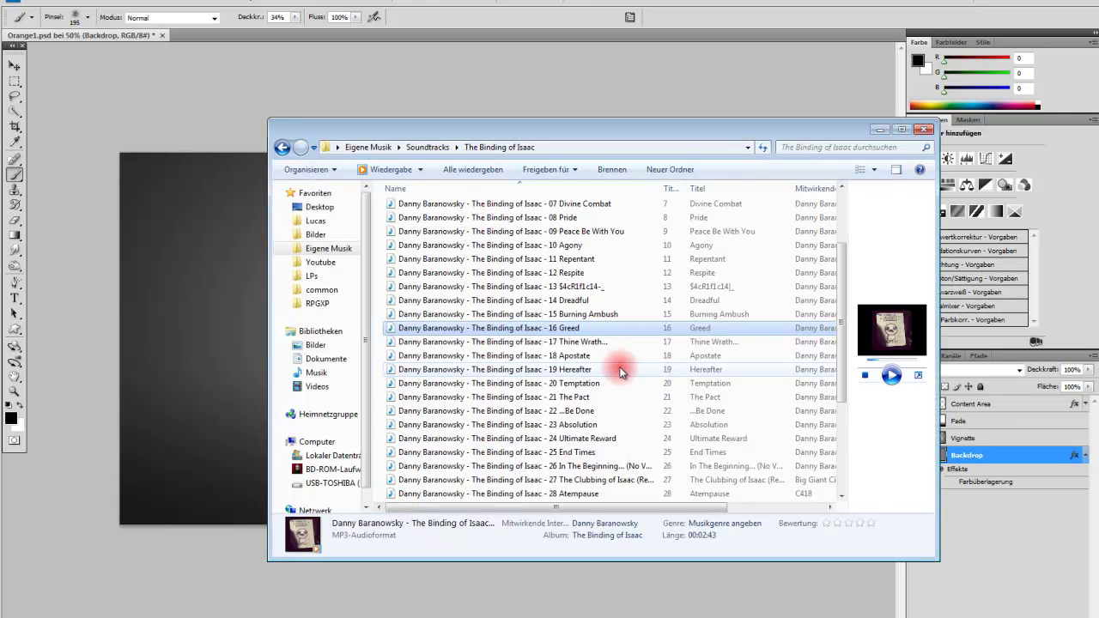
click(558, 300)
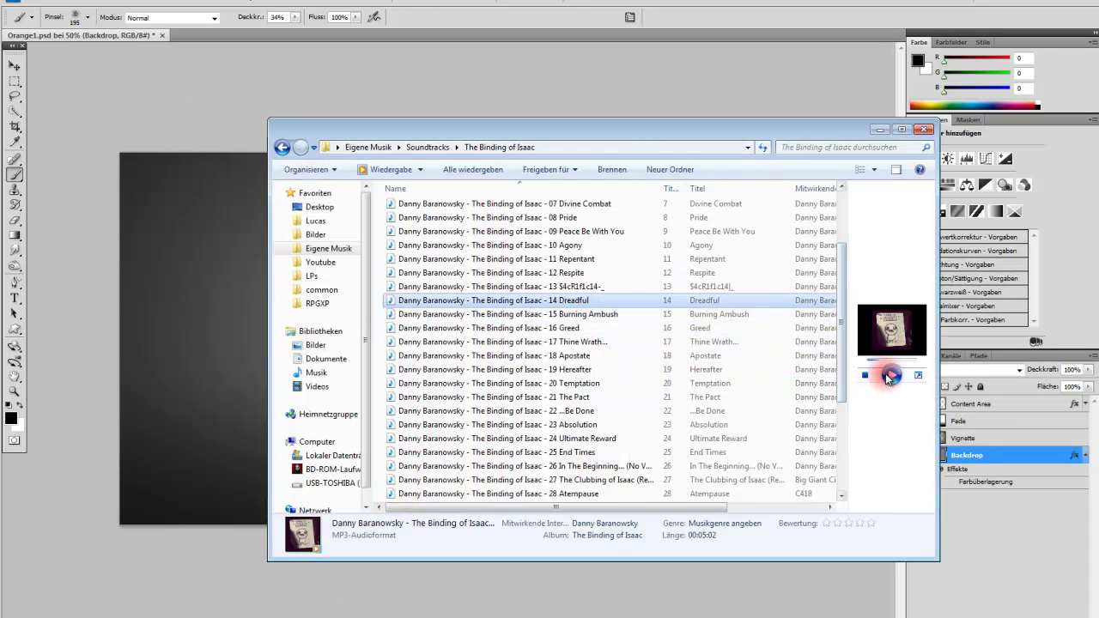
key(Up)
click(892, 378)
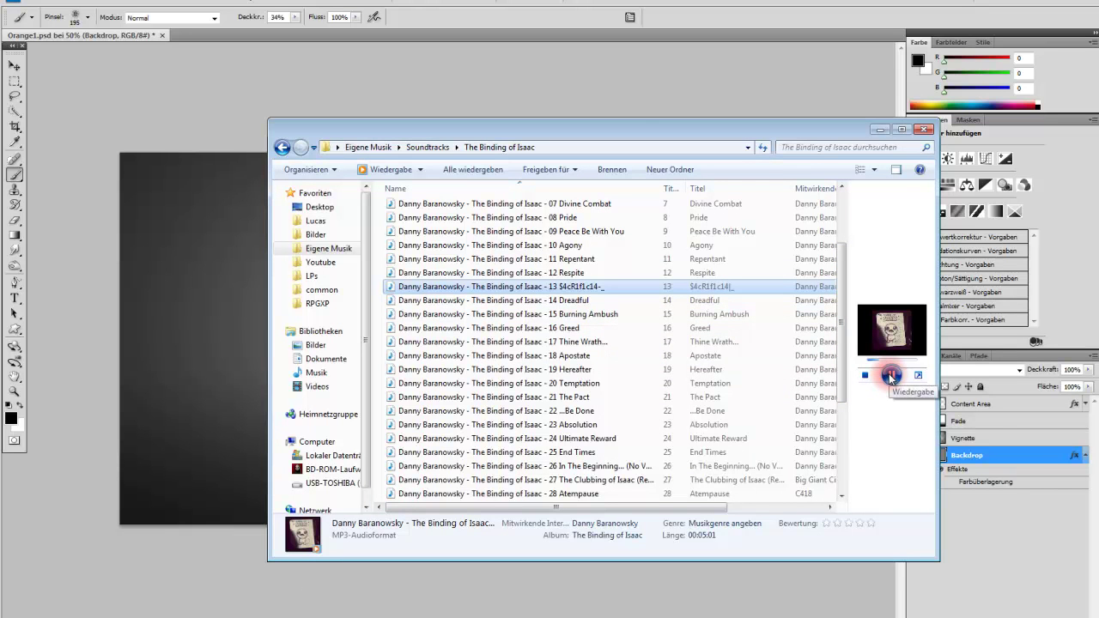
click(14, 184)
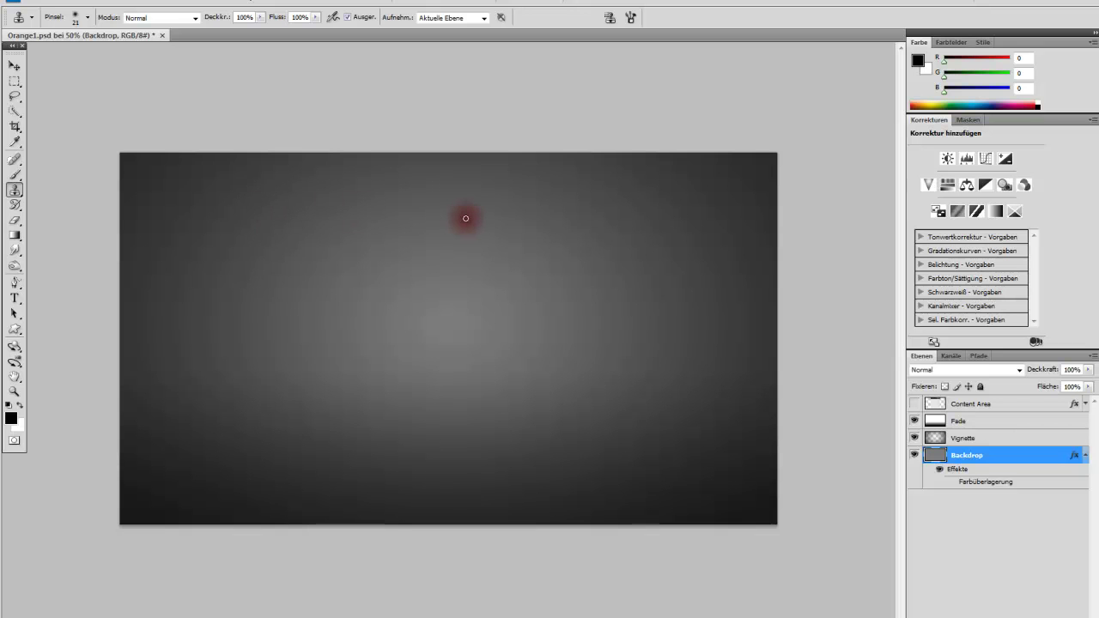
Try the Clone Stamp, then select the History Brush at 76 px
mouse_move(508, 241)
mouse_down()
mouse_move(530, 257)
mouse_move(535, 220)
mouse_move(490, 231)
mouse_up()
click(16, 207)
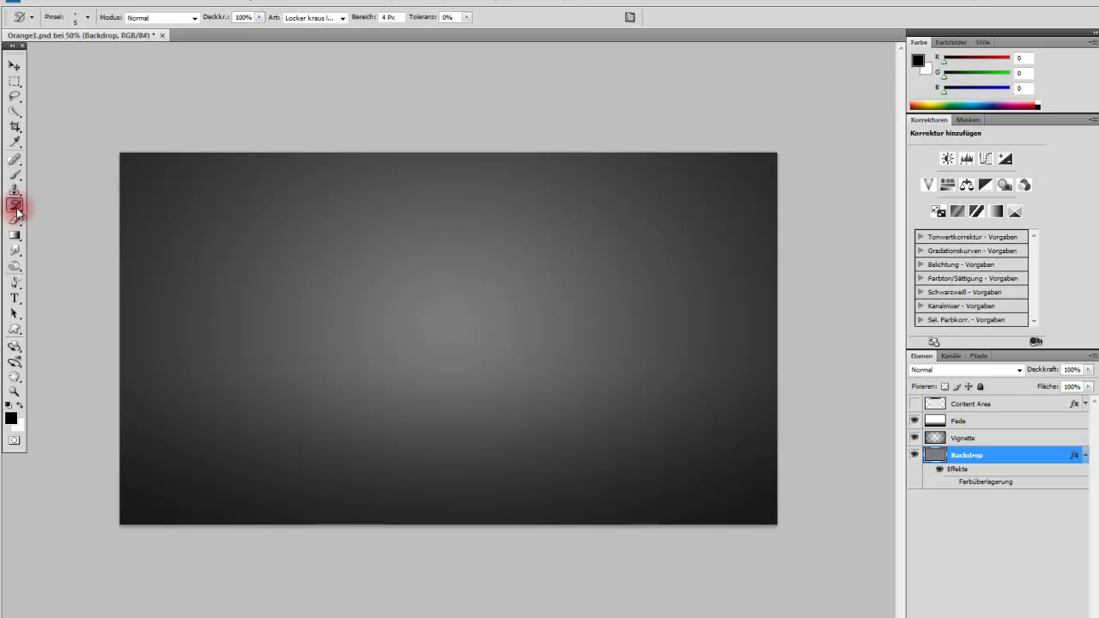
click(86, 18)
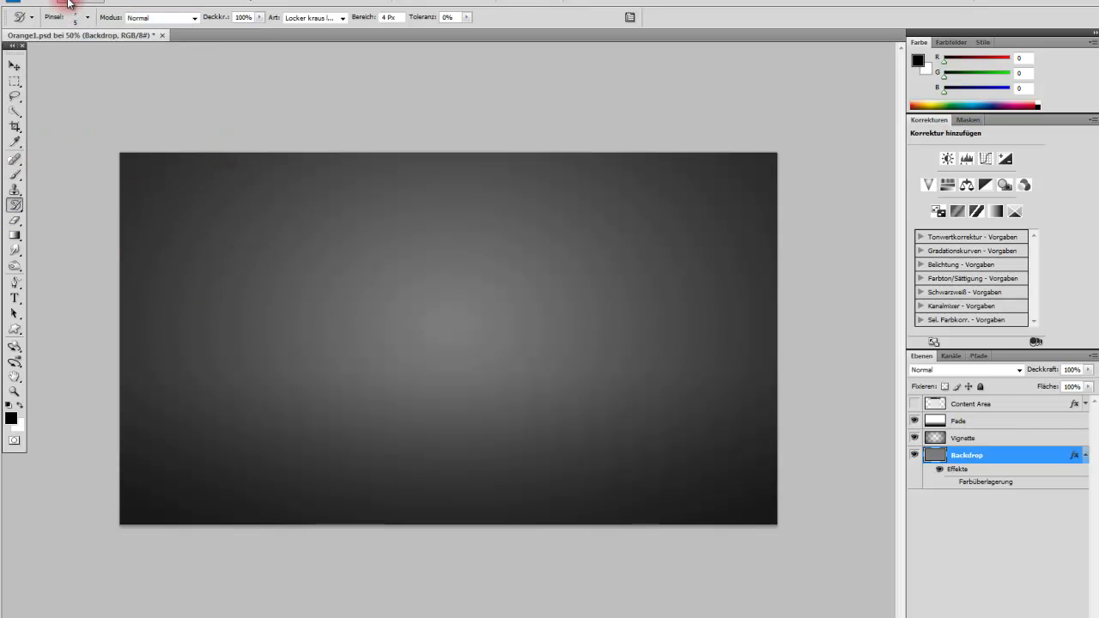
click(86, 17)
drag(49, 53, 68, 53)
key(Return)
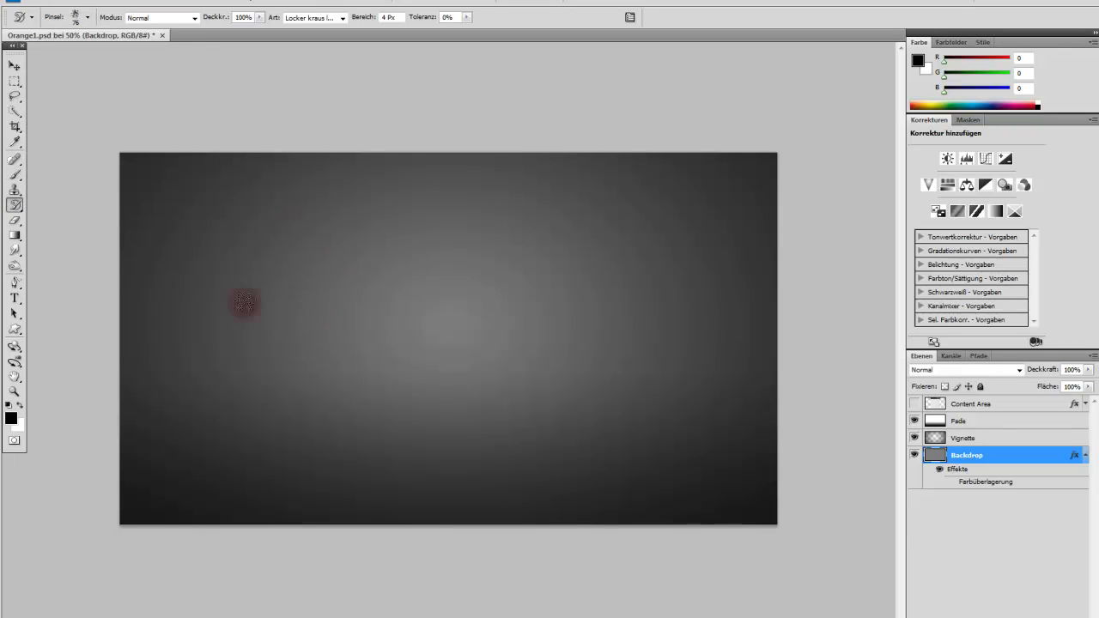
right_click(15, 205)
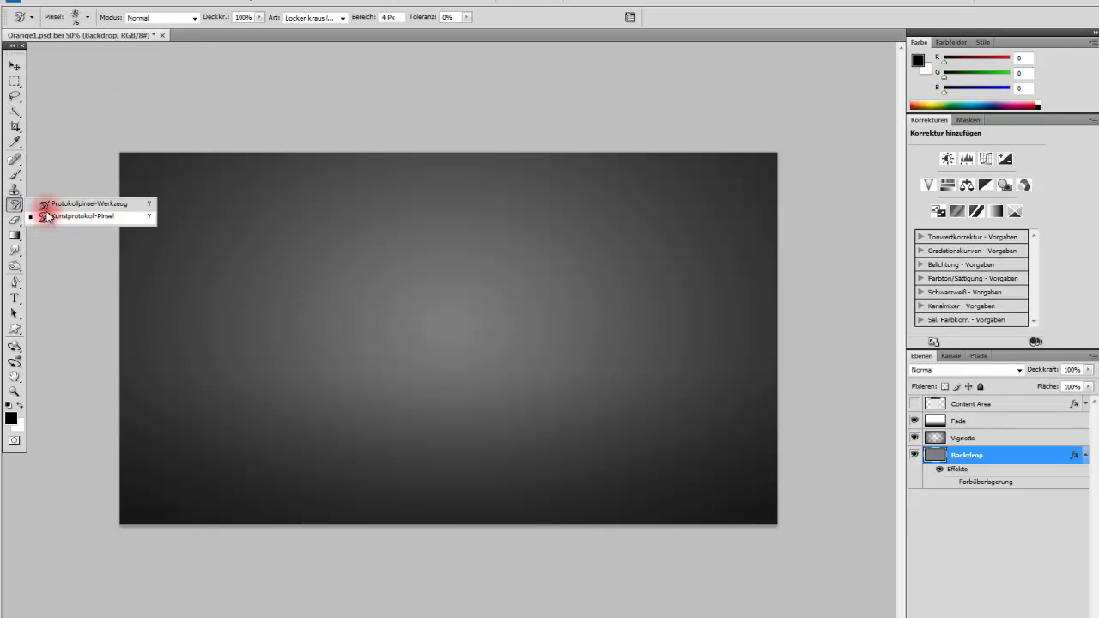
click(60, 204)
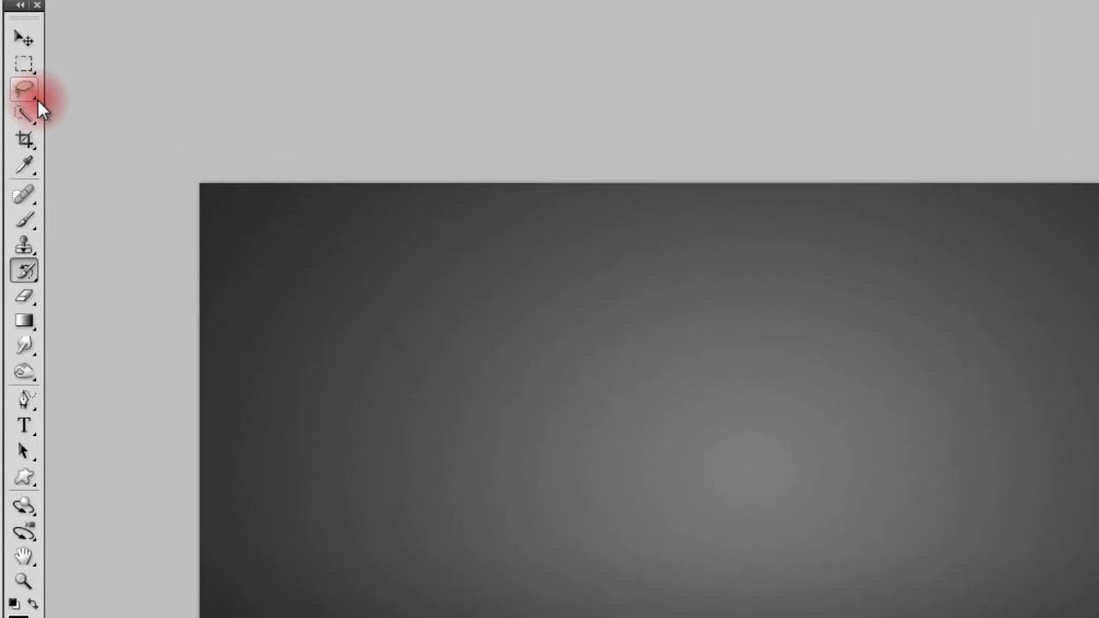
click(35, 70)
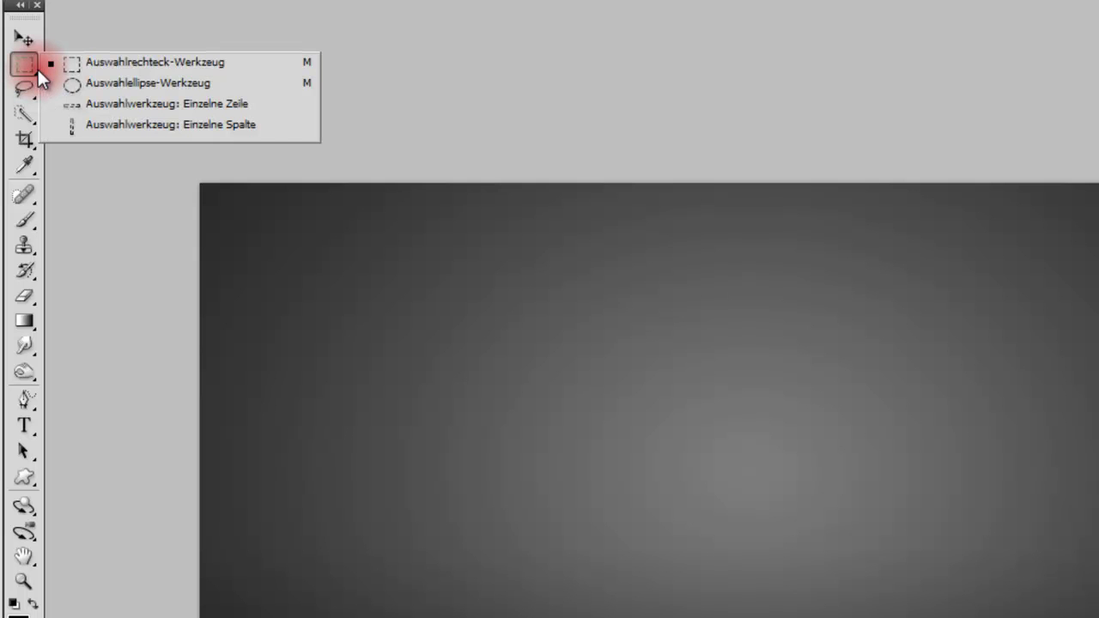
click(24, 94)
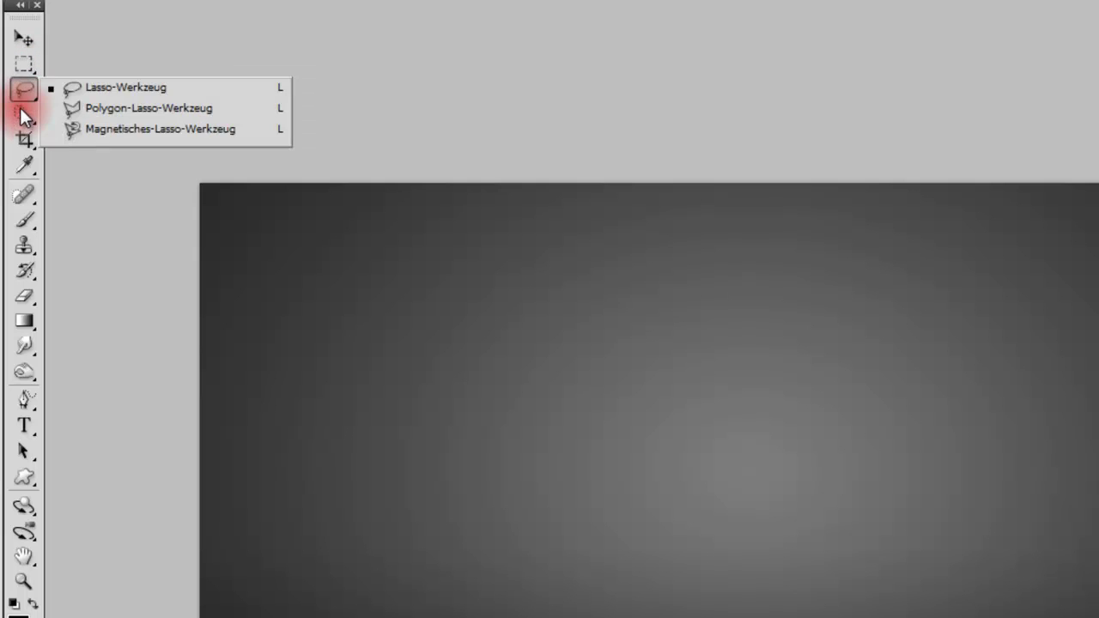
click(19, 116)
drag(22, 119, 24, 156)
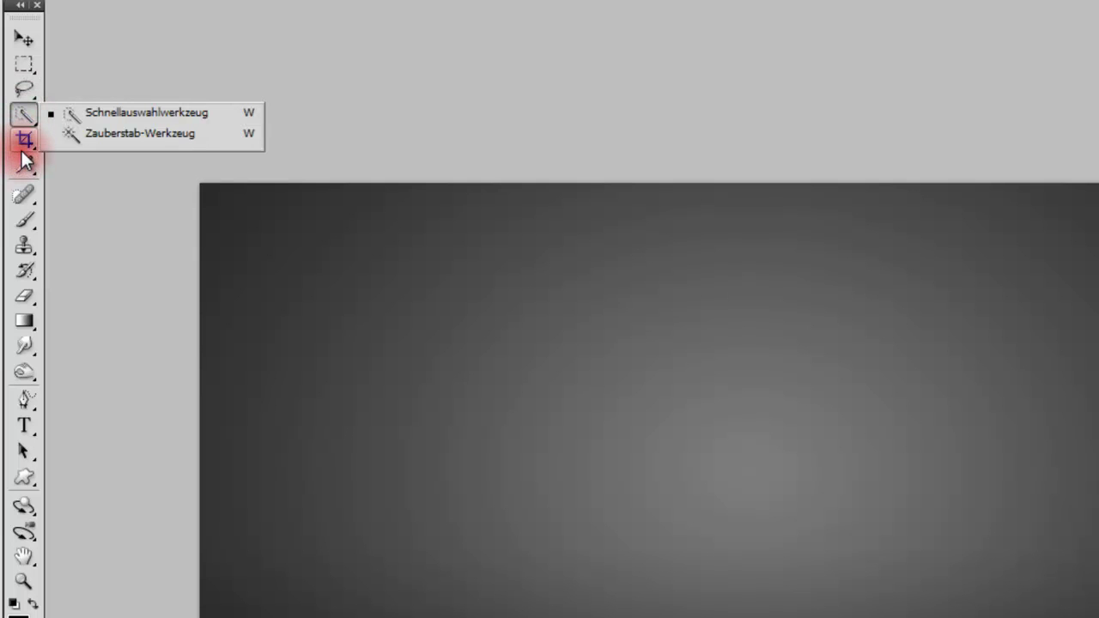
click(28, 230)
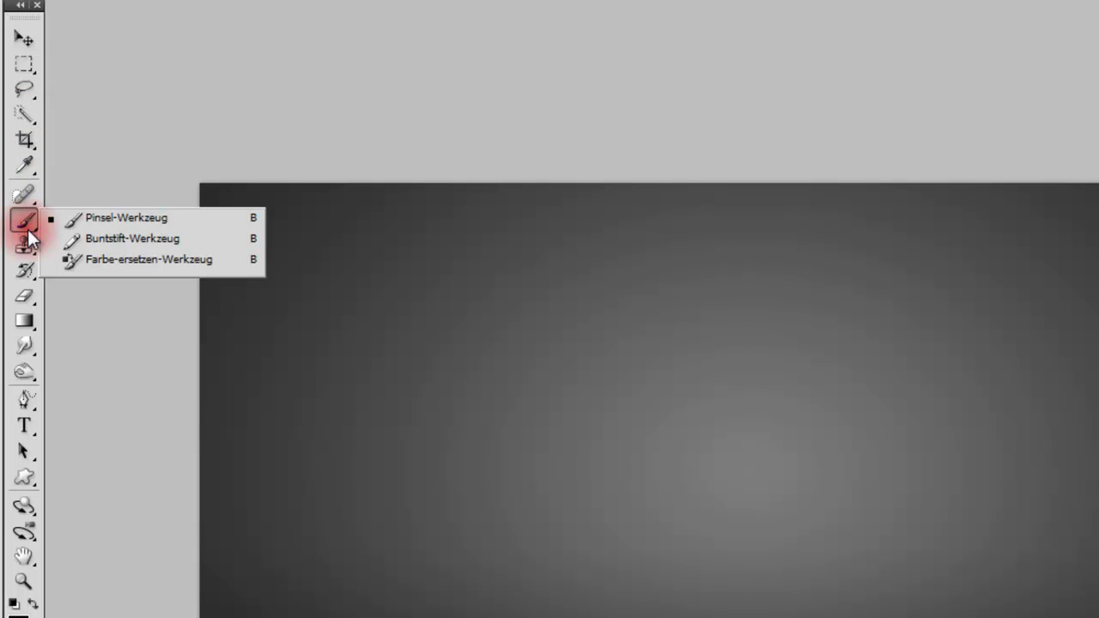
click(23, 292)
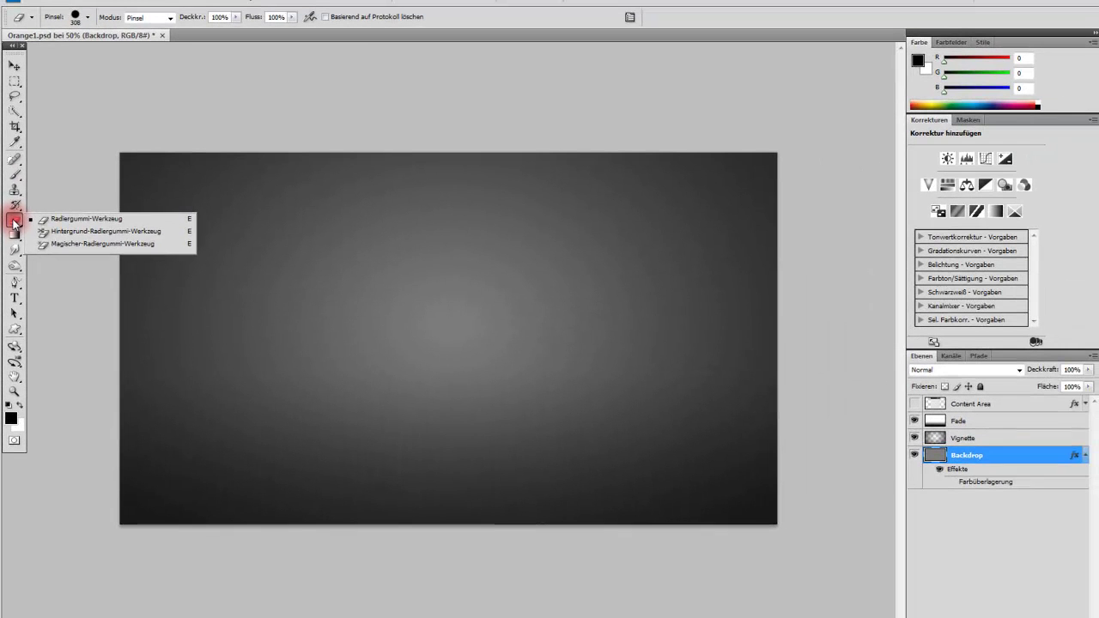
click(15, 224)
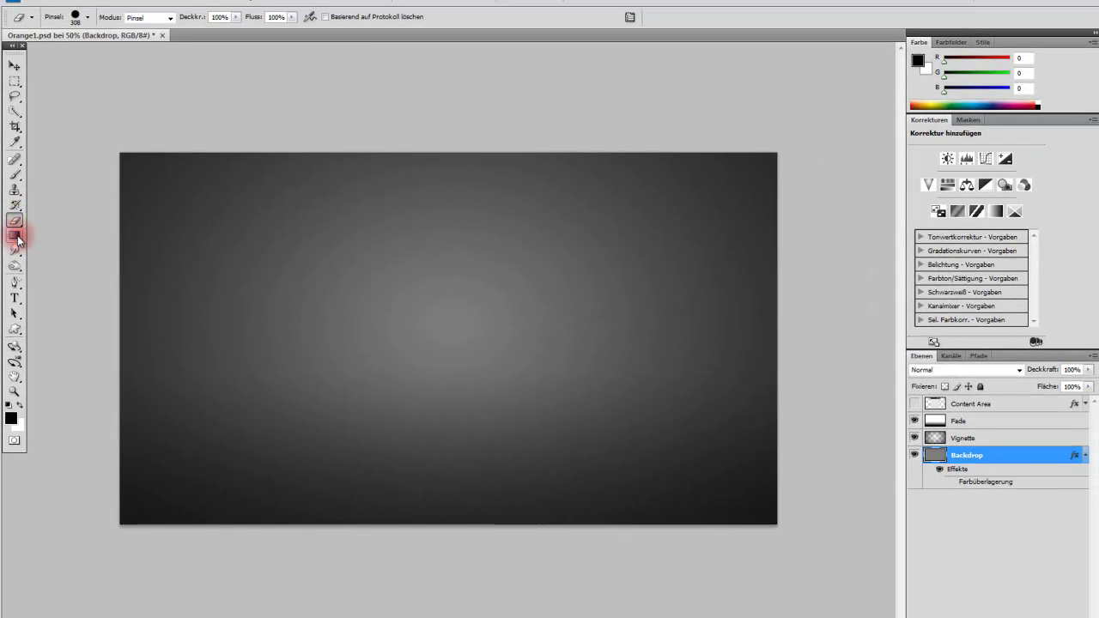
click(15, 235)
drag(311, 320, 559, 209)
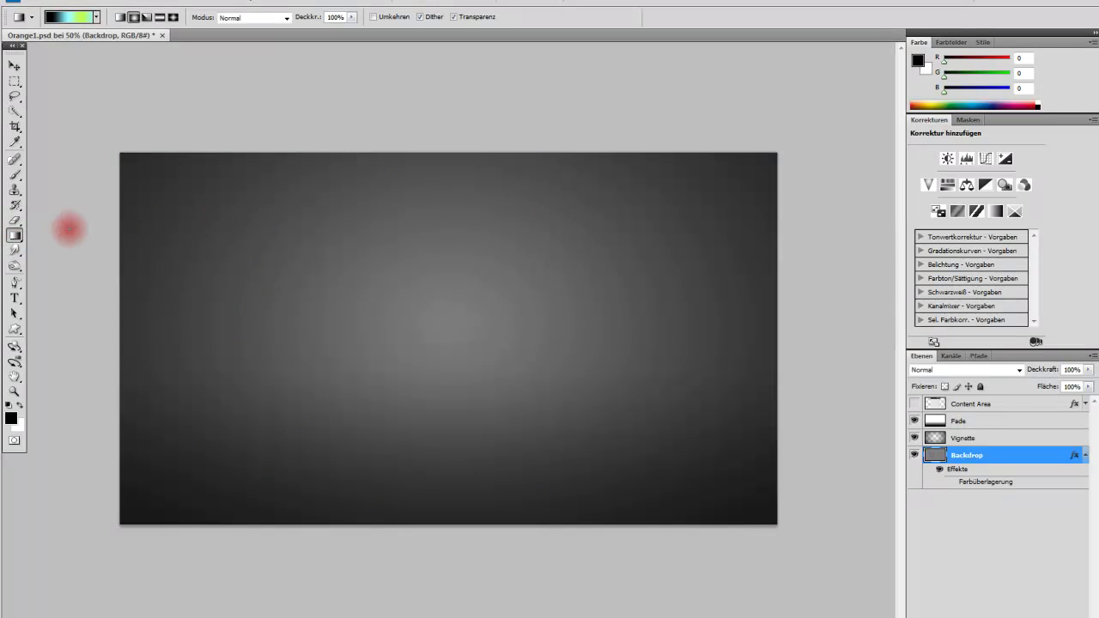
click(15, 249)
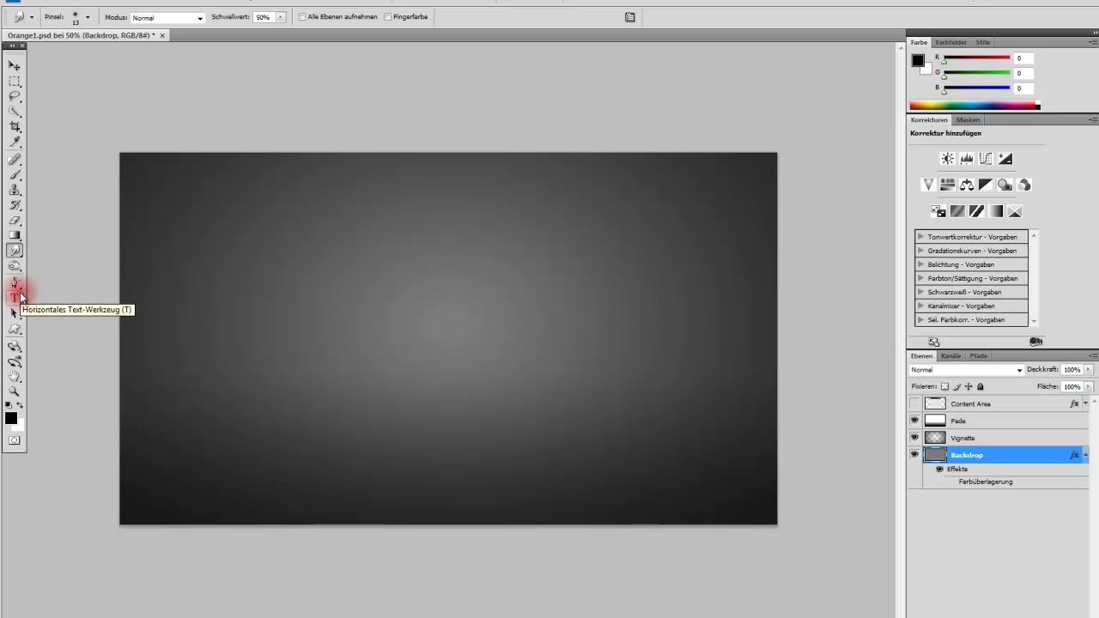
click(14, 249)
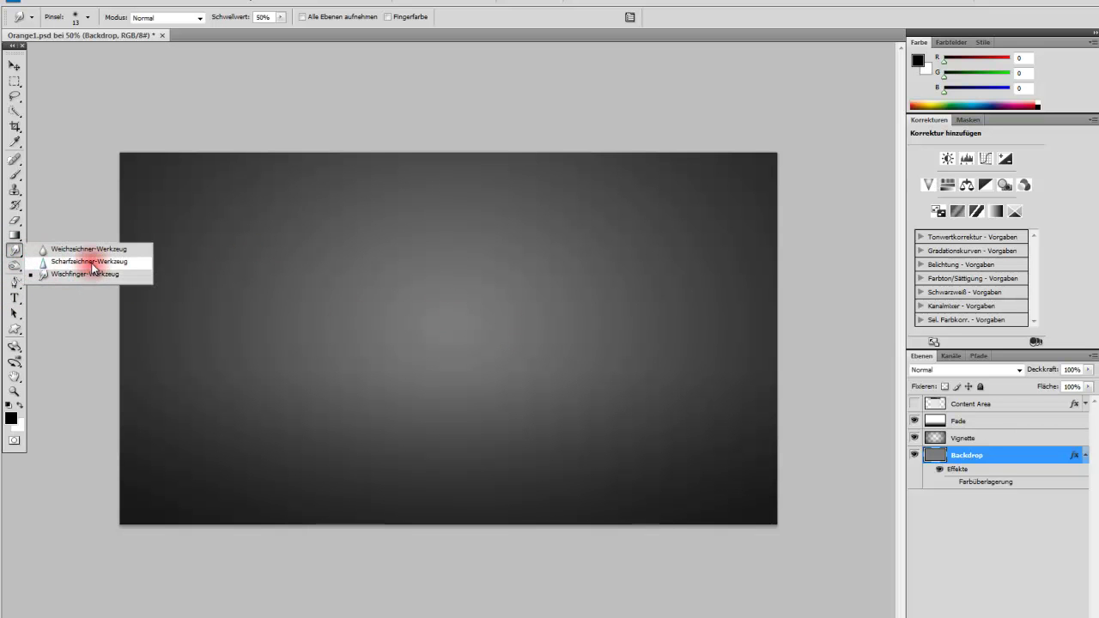
click(24, 250)
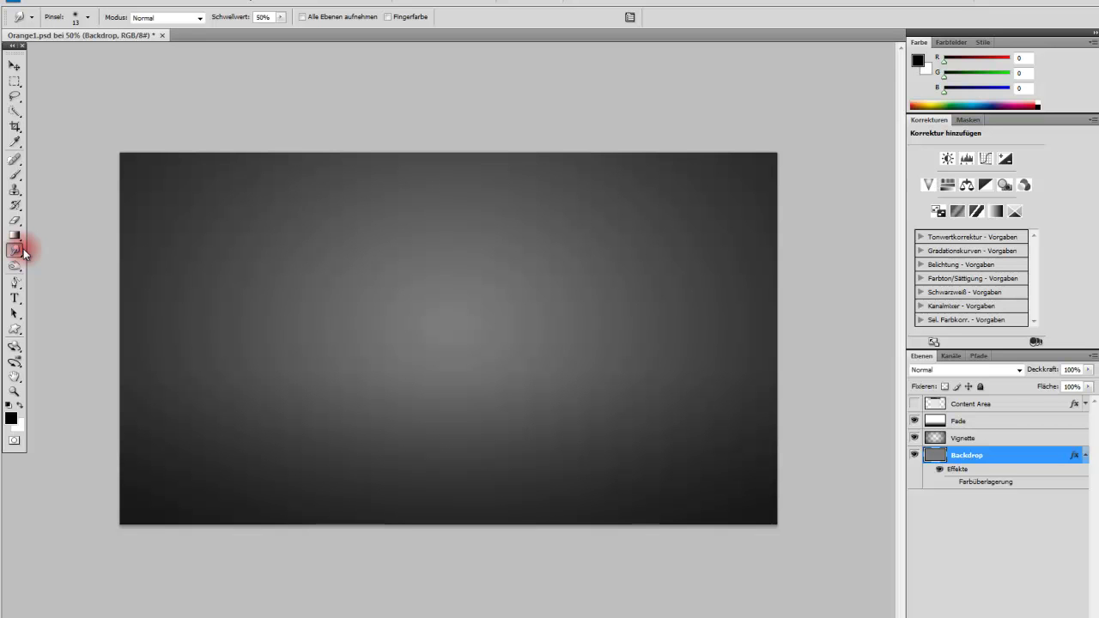
click(17, 269)
click(16, 270)
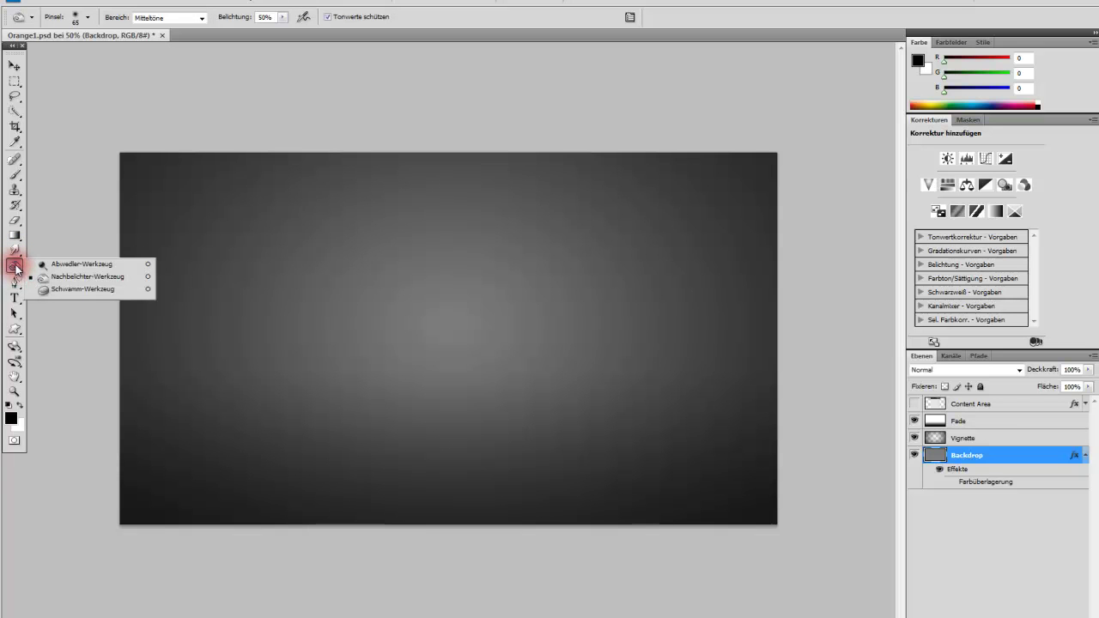
click(15, 268)
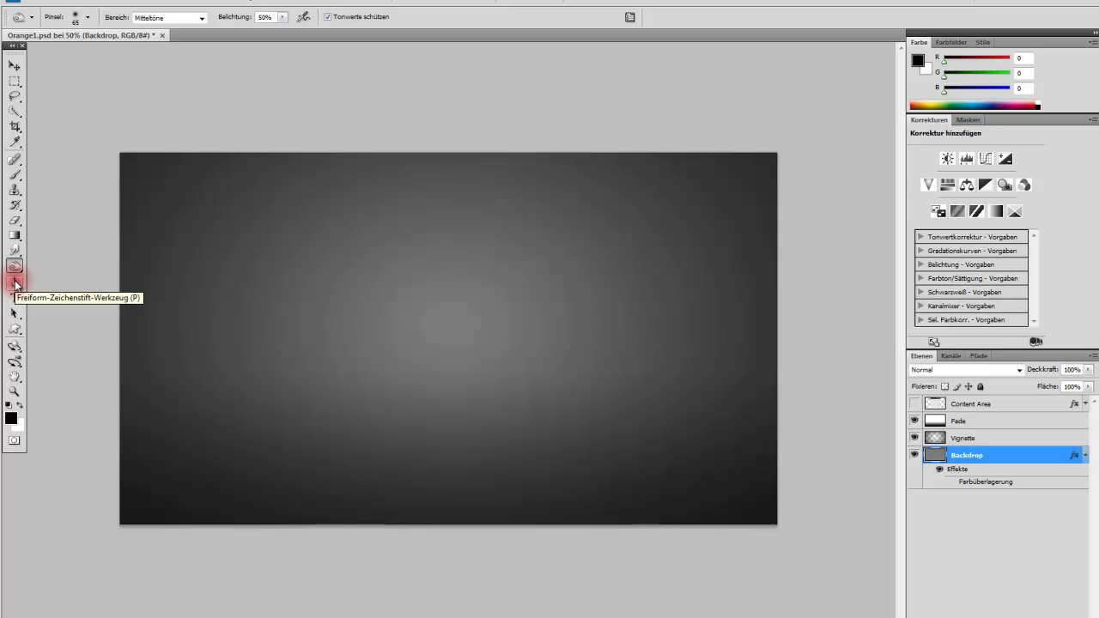
click(17, 284)
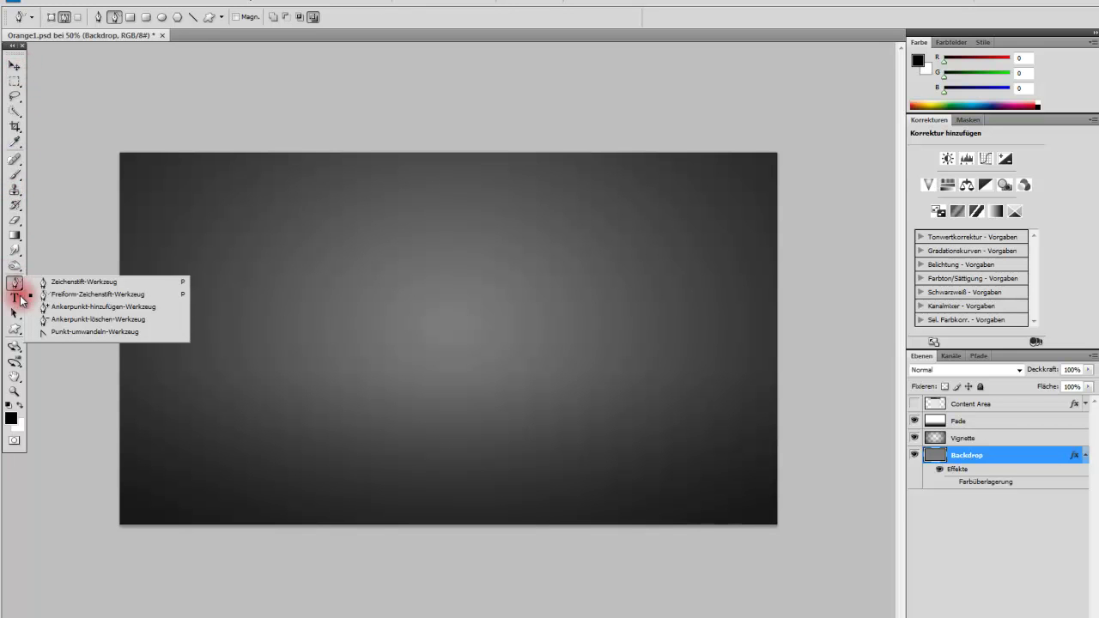
click(13, 286)
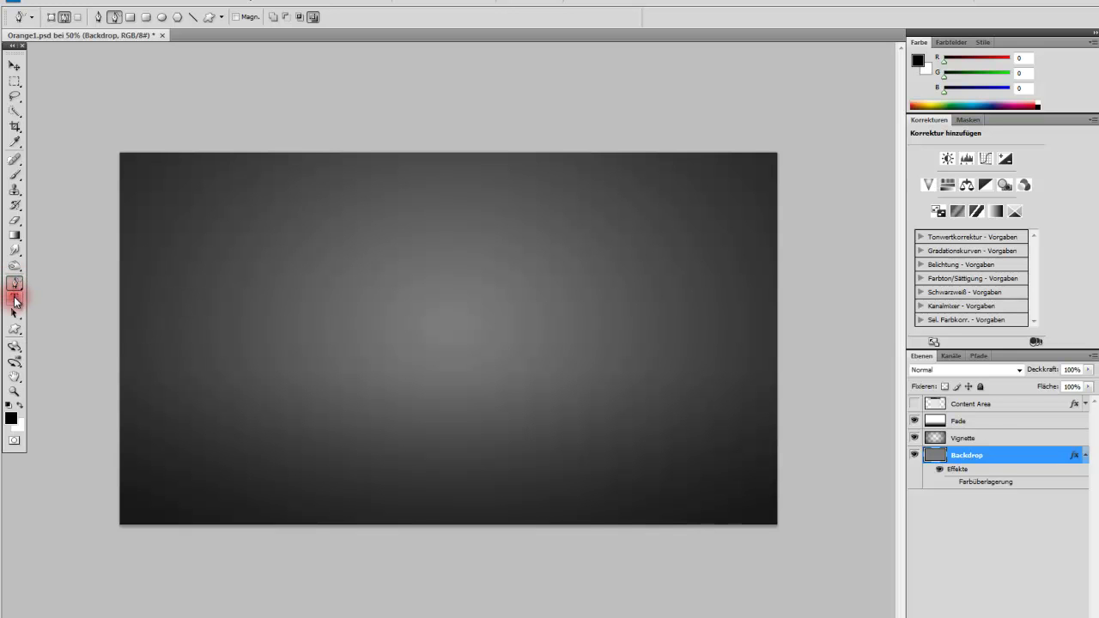
click(12, 315)
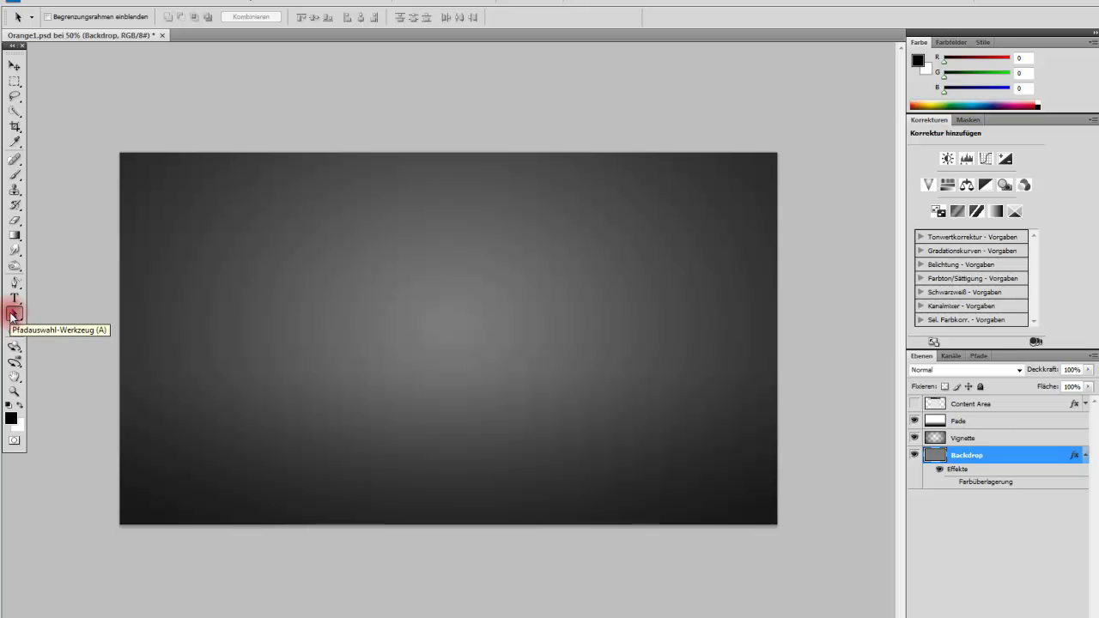
click(15, 330)
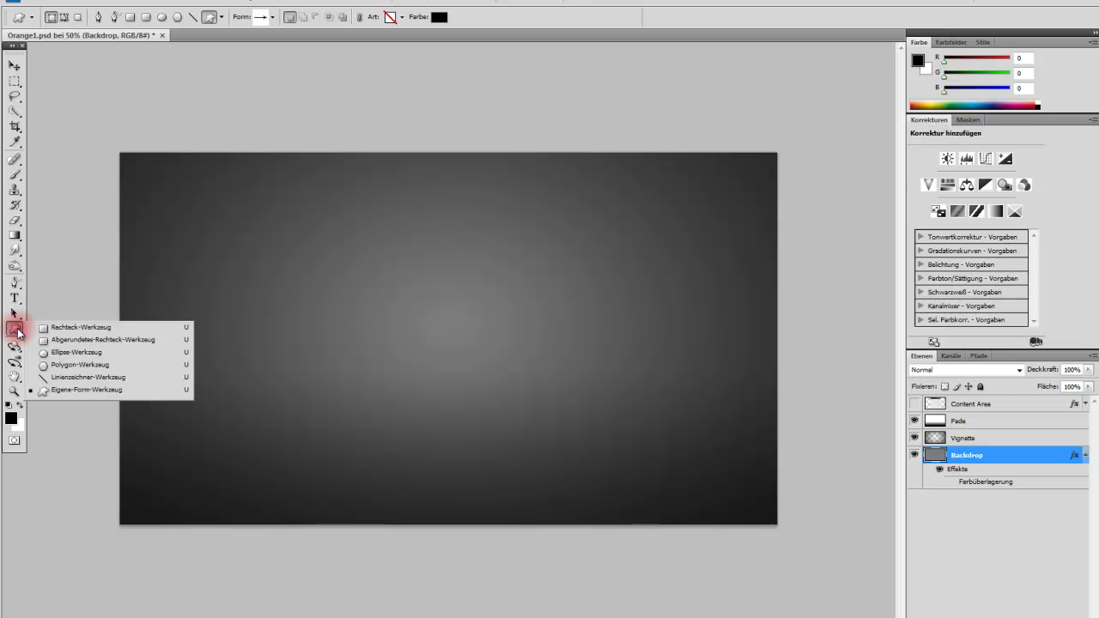
drag(18, 333, 49, 333)
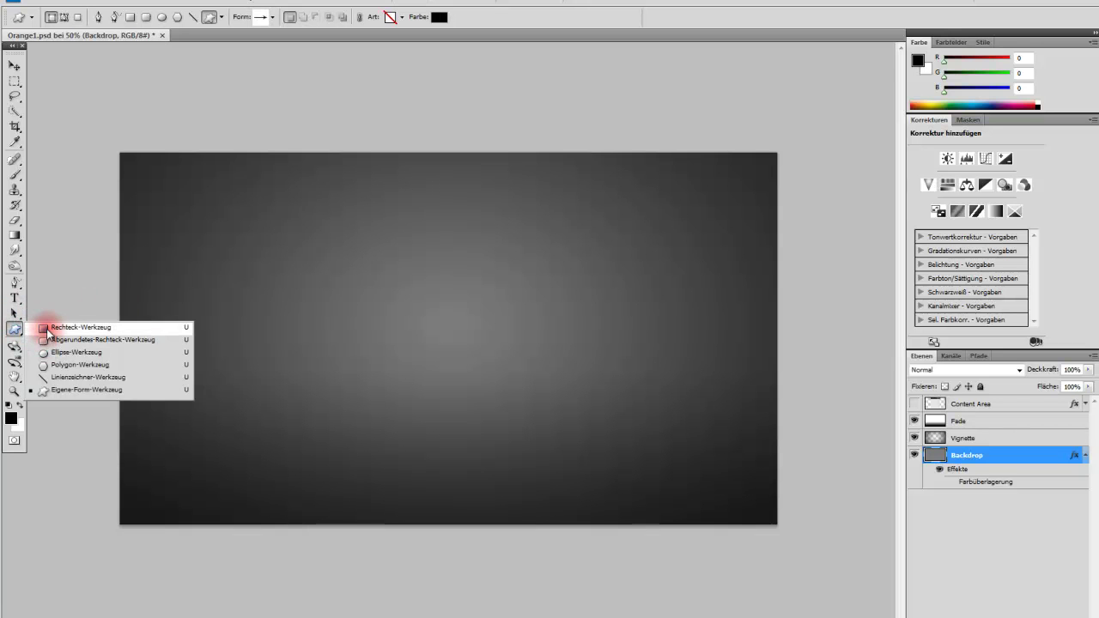
drag(201, 259, 350, 367)
drag(17, 286, 54, 314)
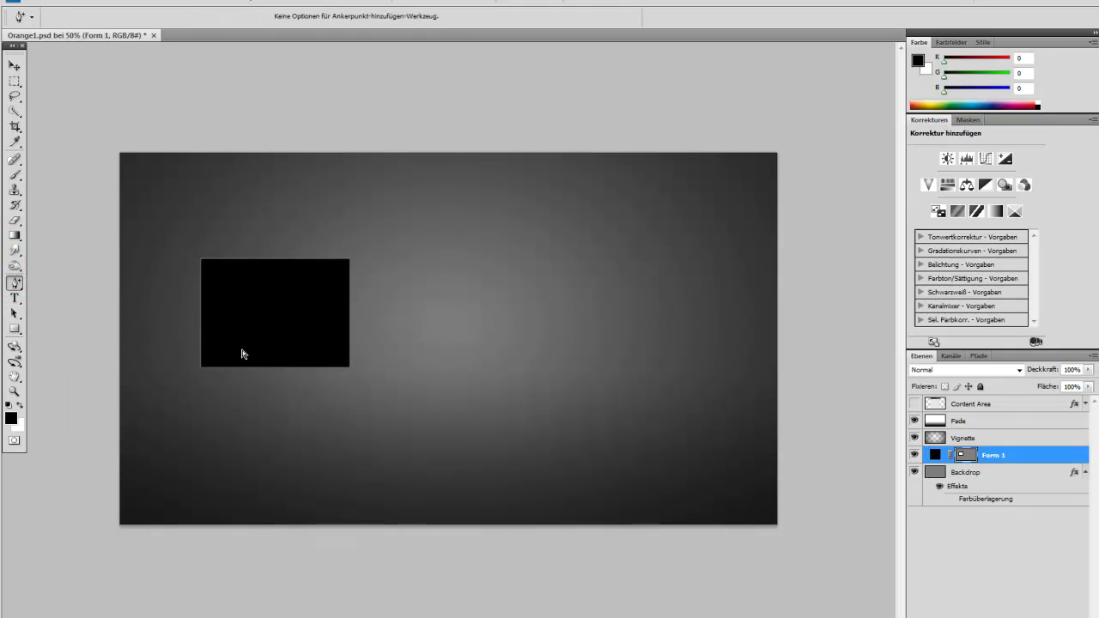
click(14, 65)
drag(14, 313, 33, 329)
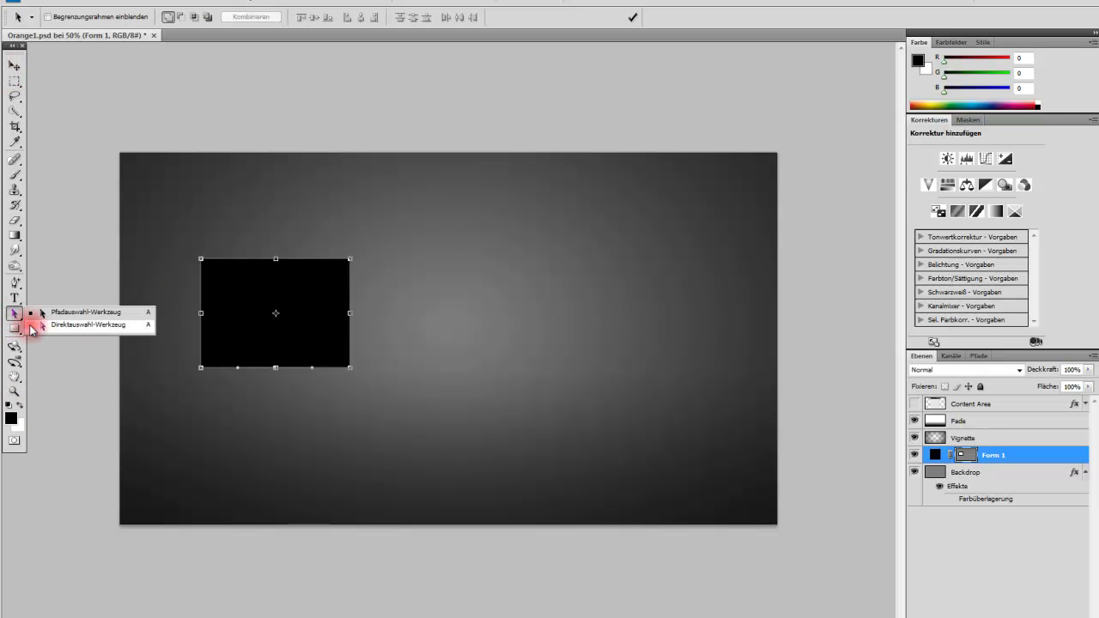
drag(31, 330, 47, 326)
drag(275, 369, 429, 426)
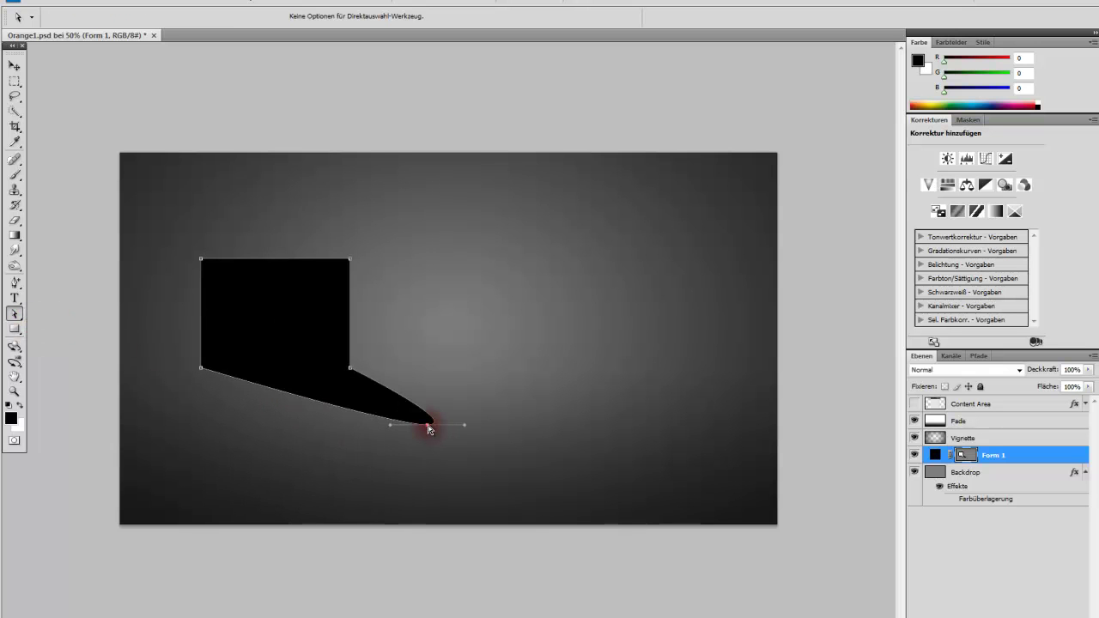
drag(430, 426, 300, 447)
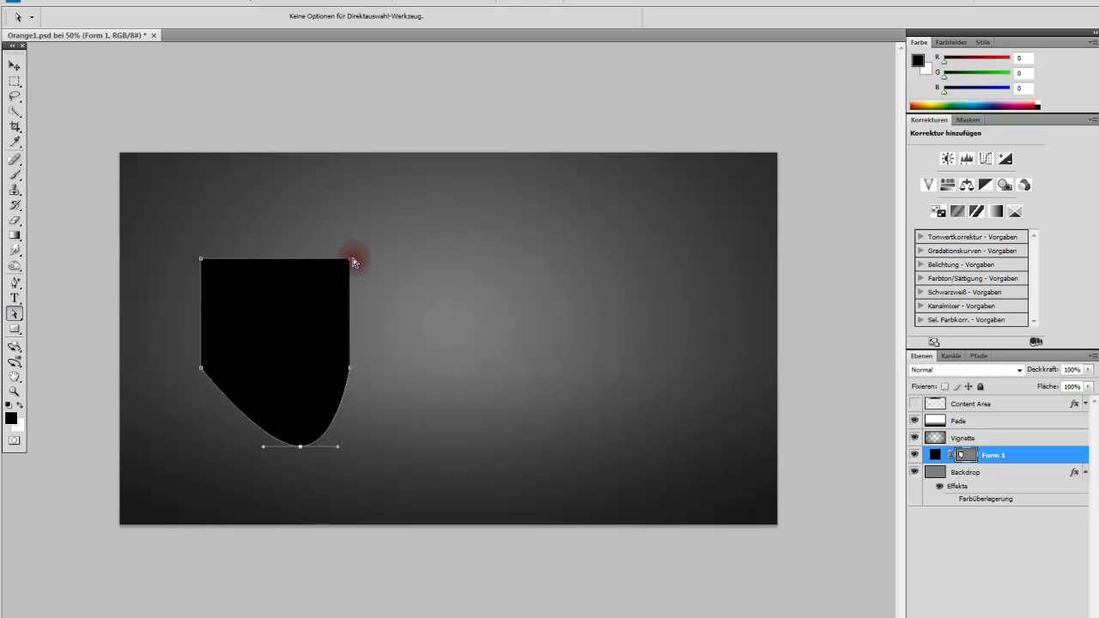
drag(351, 259, 418, 248)
click(14, 314)
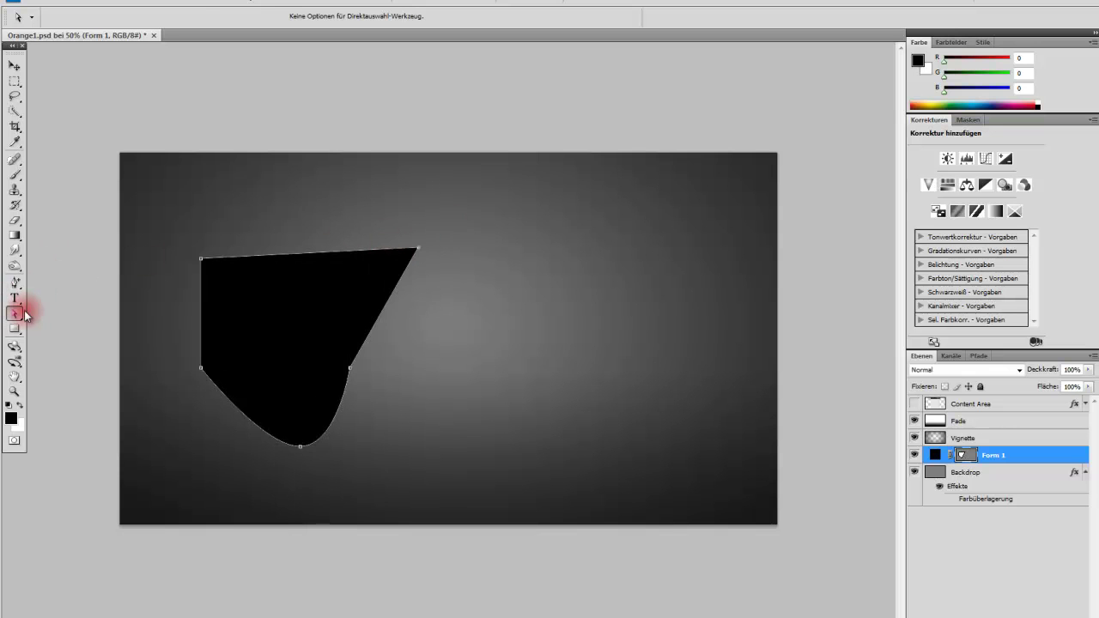
click(64, 312)
drag(278, 313, 412, 261)
click(14, 314)
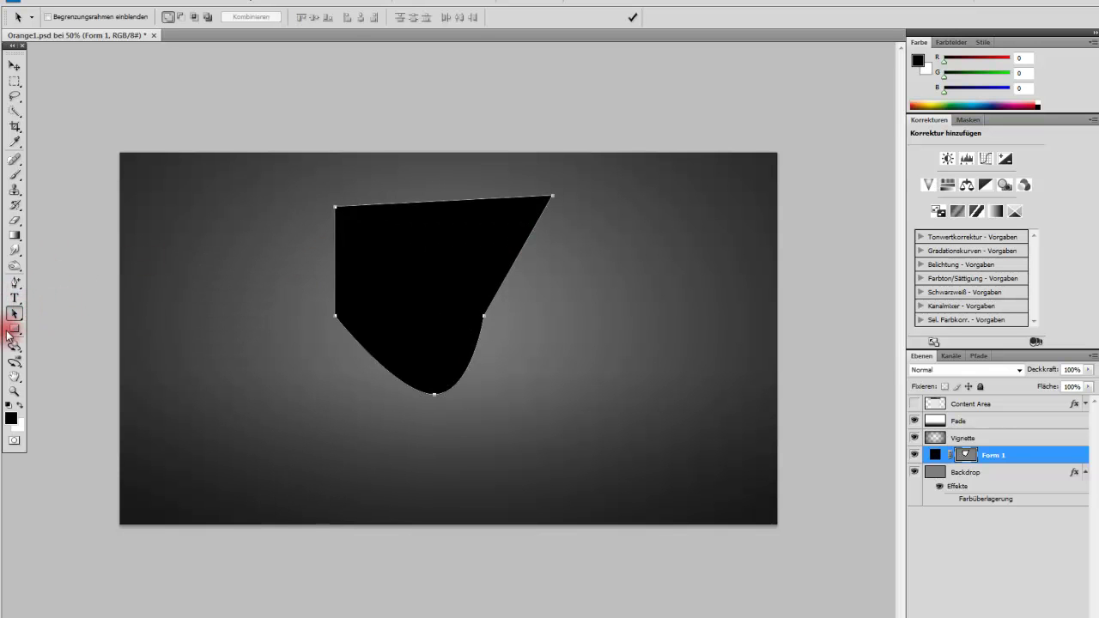
click(51, 327)
drag(337, 320, 297, 319)
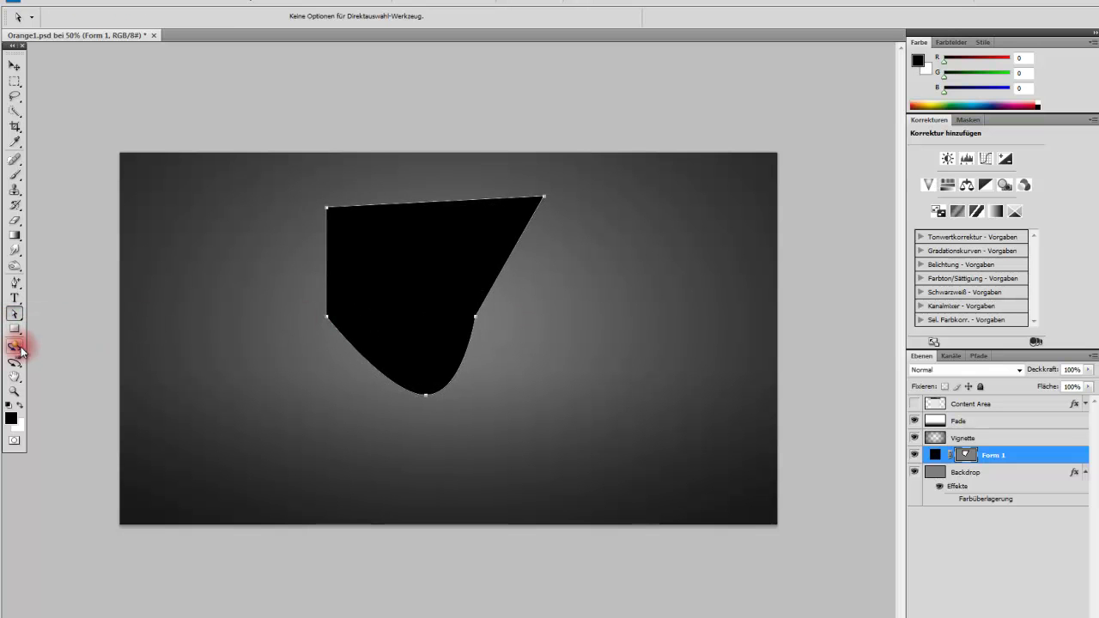
drag(14, 282, 60, 338)
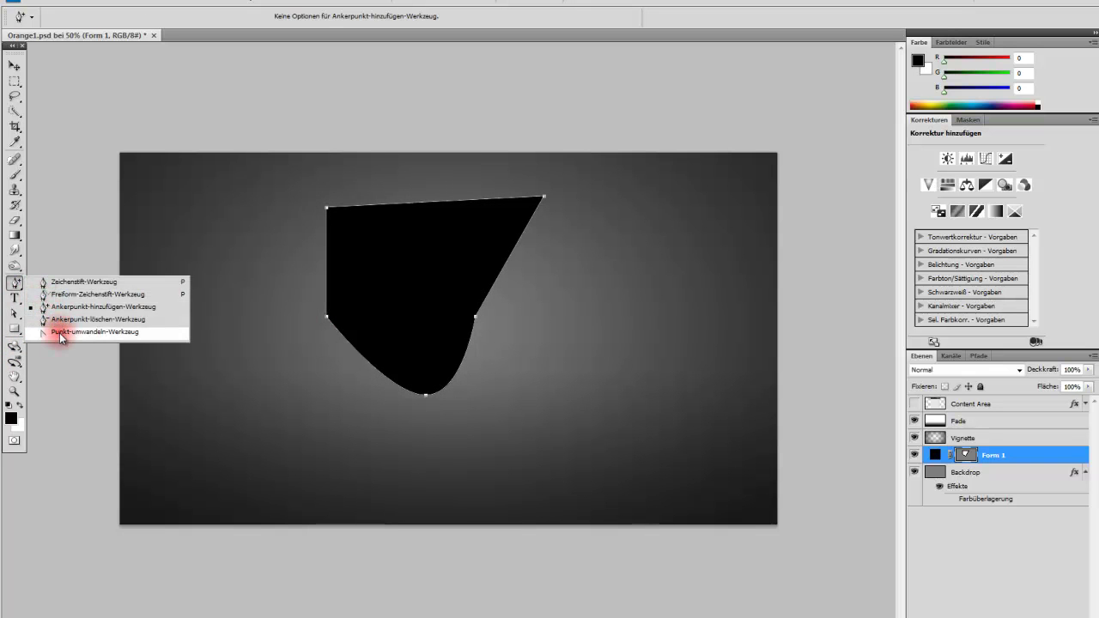
mouse_move(327, 317)
mouse_down()
mouse_move(372, 359)
mouse_move(285, 314)
mouse_move(255, 274)
mouse_move(245, 331)
mouse_up()
mouse_move(397, 360)
mouse_down()
mouse_move(370, 257)
mouse_move(438, 258)
mouse_up()
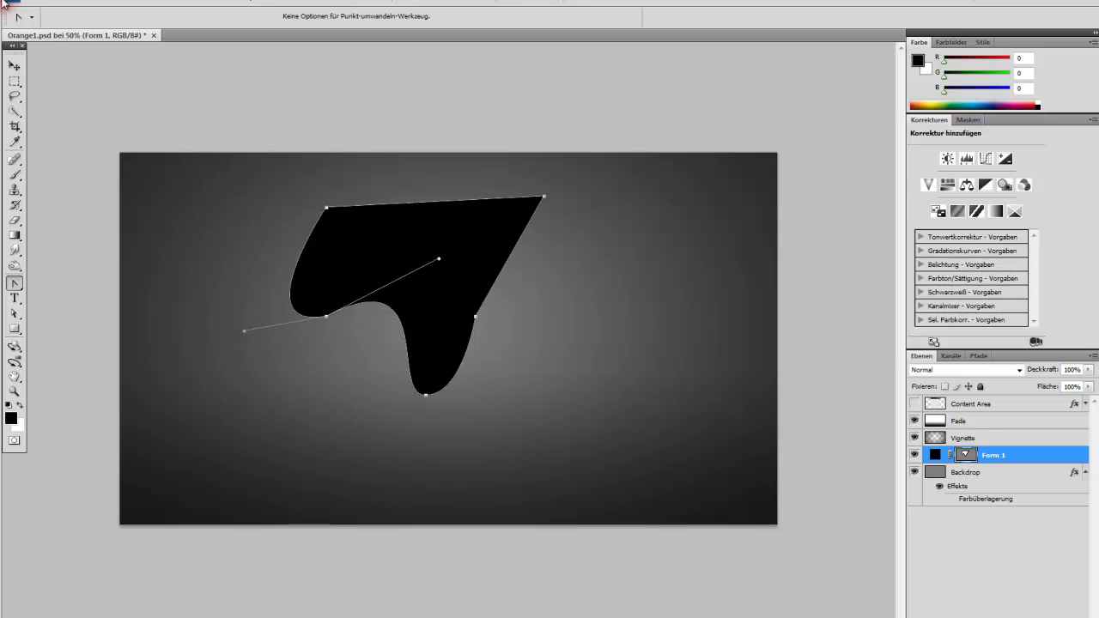
click(15, 66)
click(417, 216)
click(658, 215)
click(14, 161)
click(14, 81)
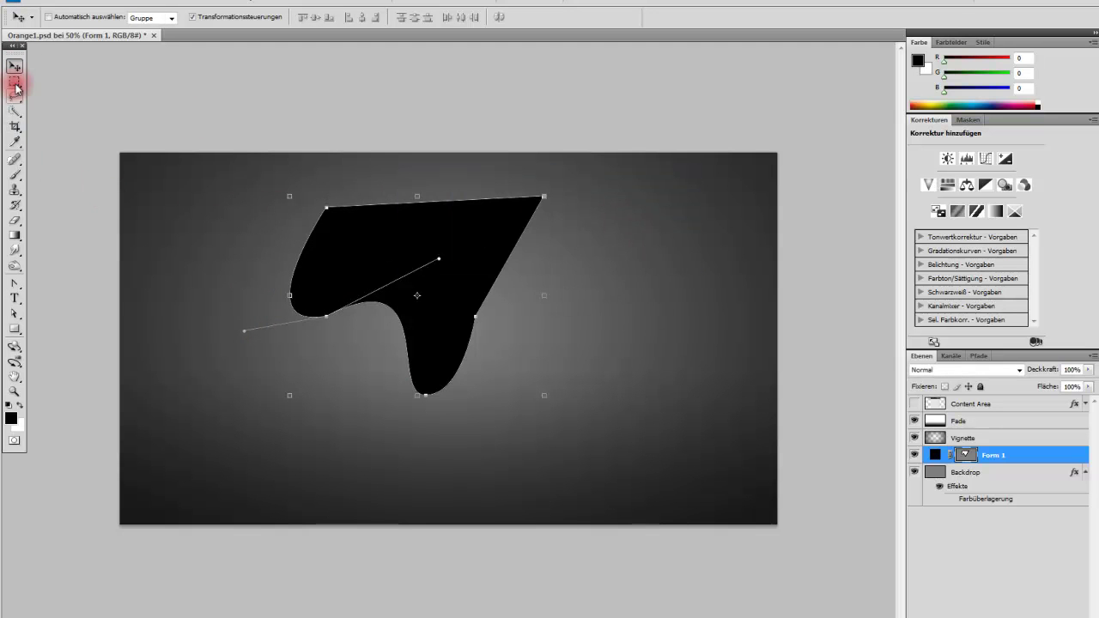
click(293, 184)
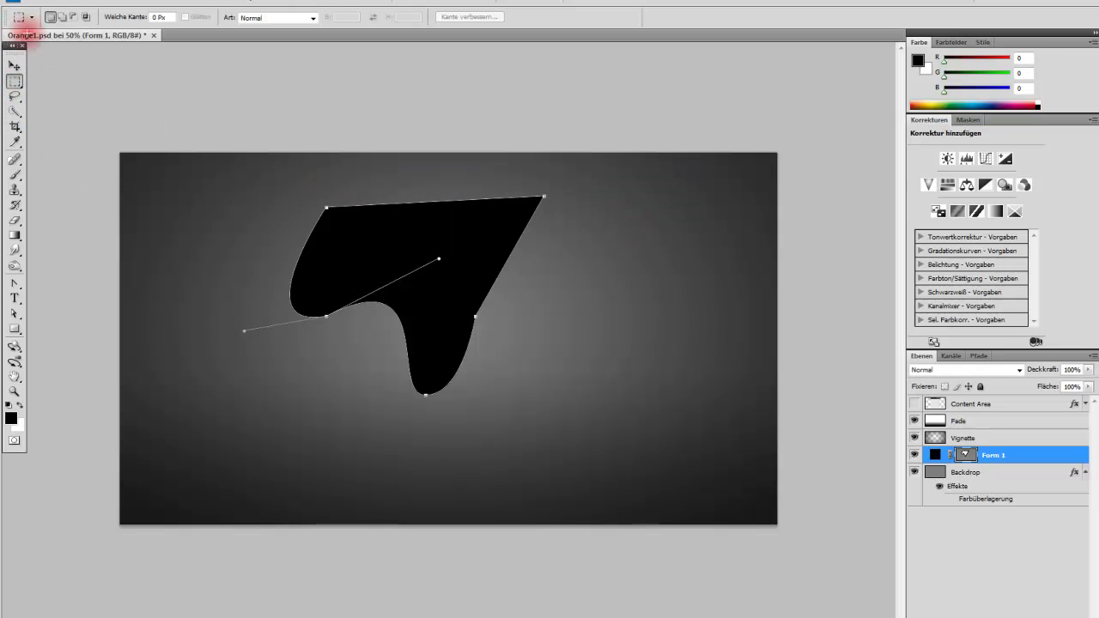
click(15, 66)
click(494, 301)
key(Delete)
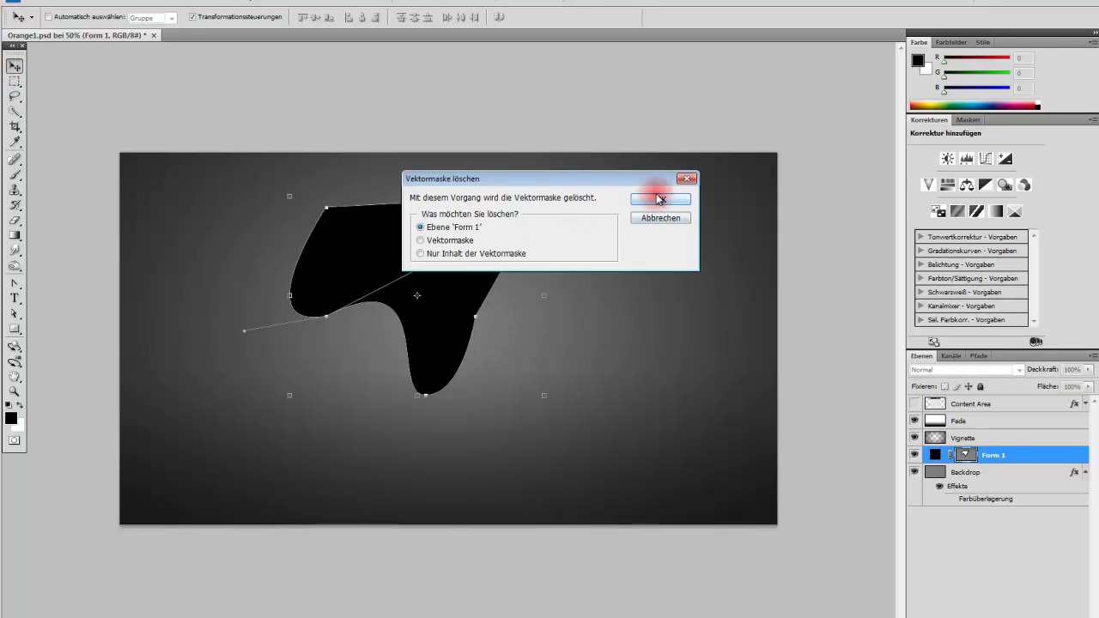
click(659, 199)
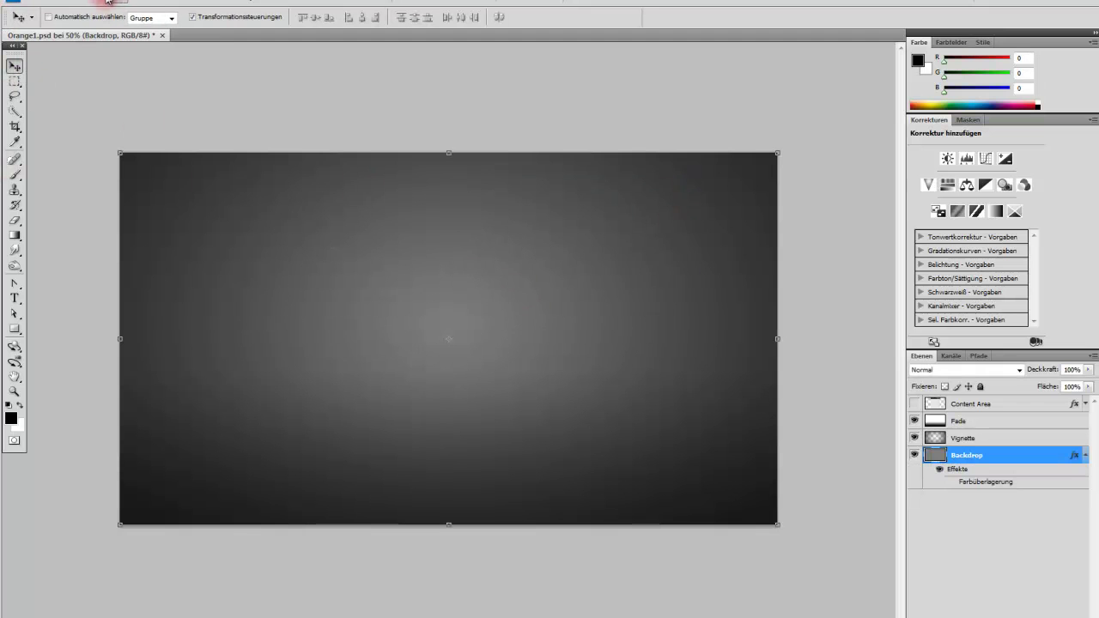
Enable Farbüberlagerung in the Backdrop layer's style settings
double_click(1004, 457)
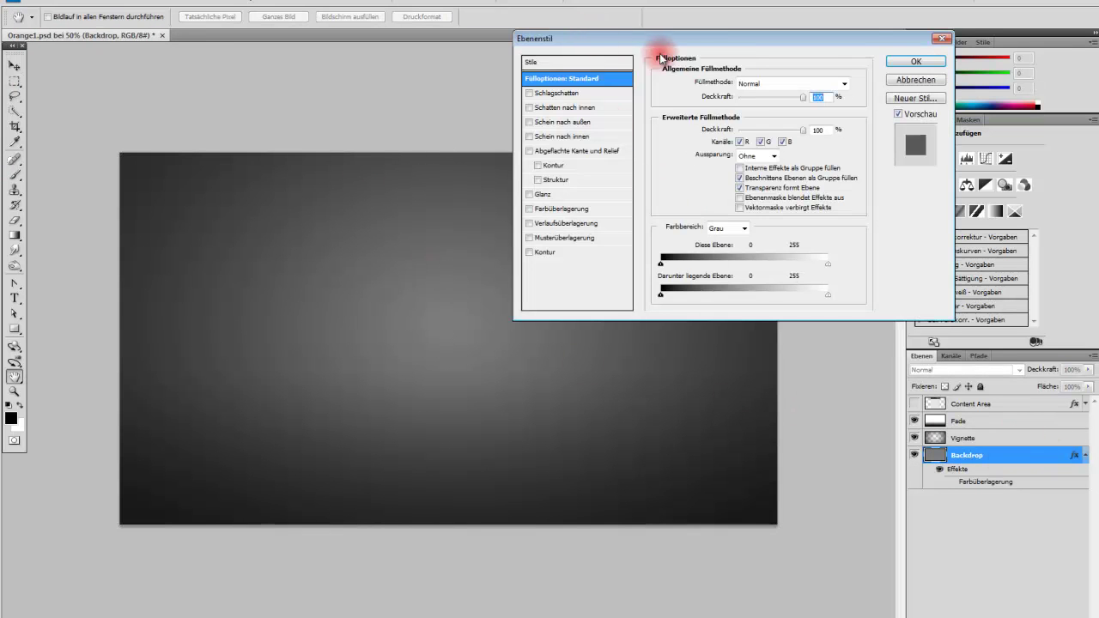
drag(629, 35, 515, 35)
text(88)
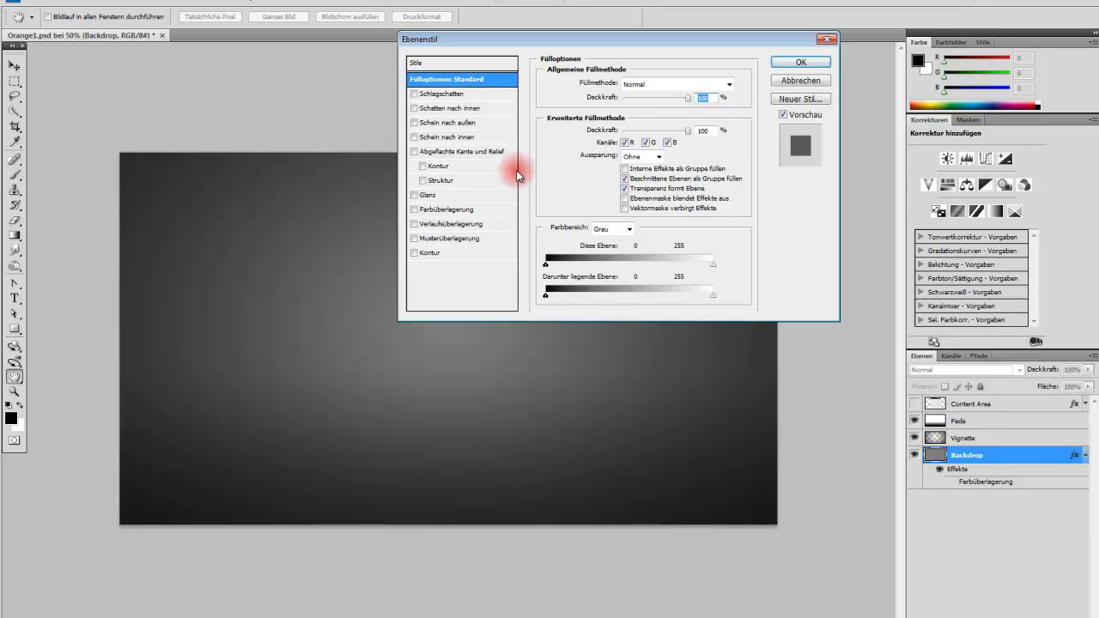
click(469, 210)
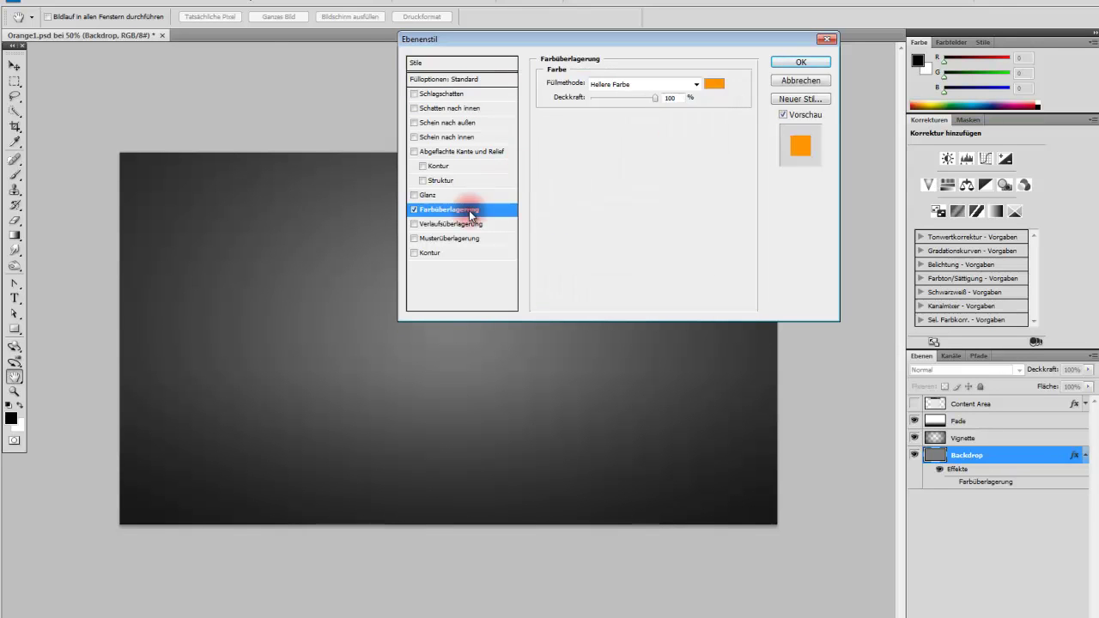
mouse_move(565, 36)
mouse_down()
mouse_move(766, 69)
mouse_move(645, 229)
mouse_up()
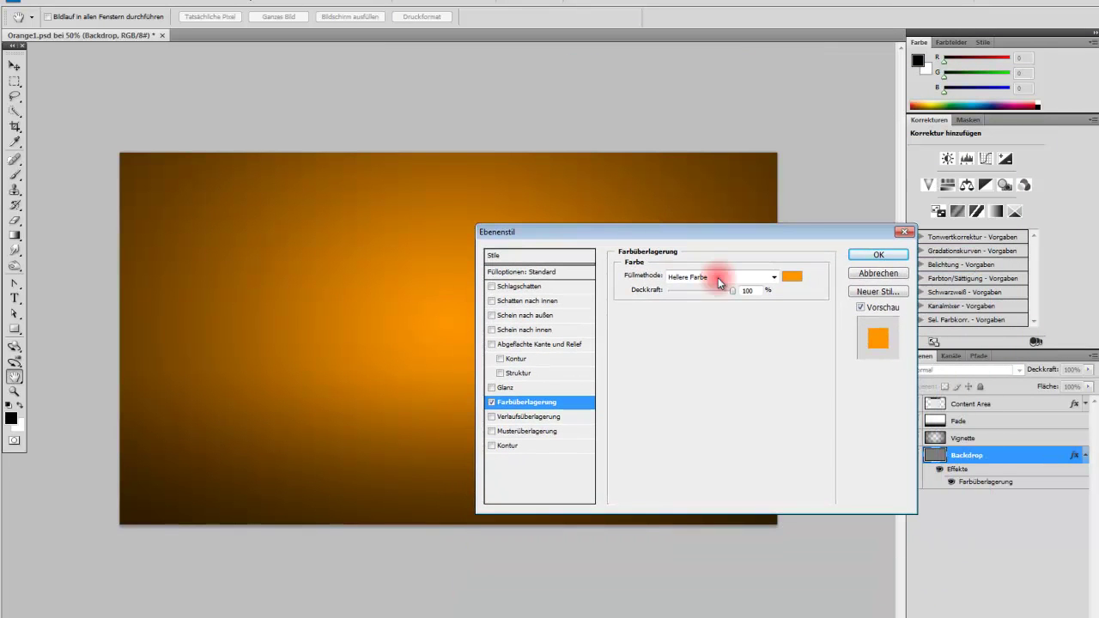
Set the overlay colour to bright green #6cff00
click(783, 279)
click(823, 355)
drag(827, 355, 823, 365)
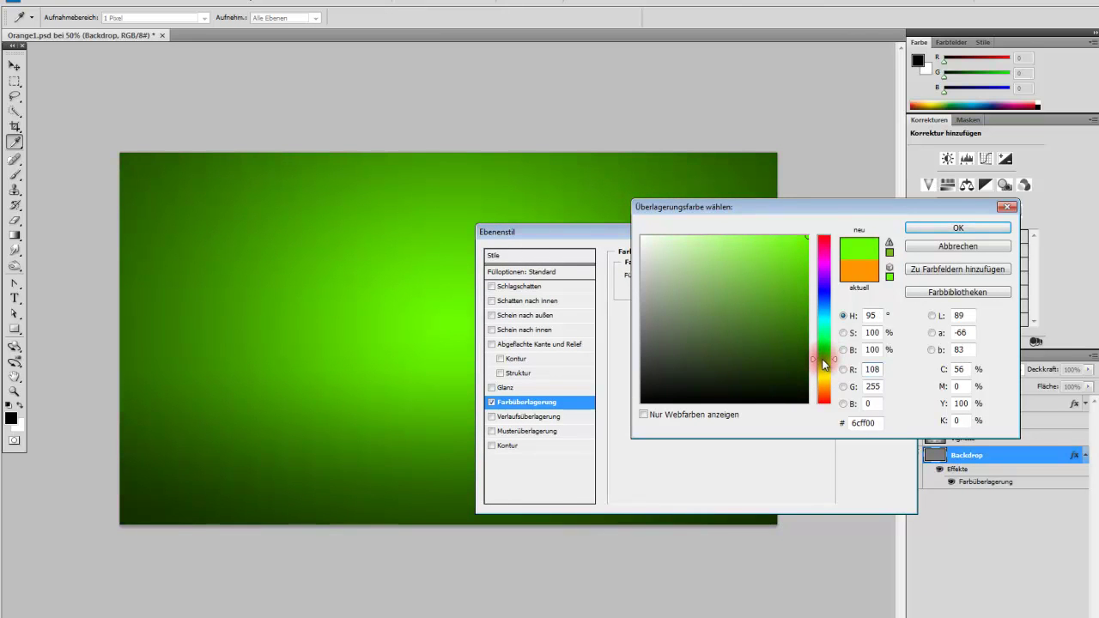
click(958, 228)
mouse_move(825, 239)
mouse_down()
mouse_move(798, 37)
mouse_move(796, 64)
mouse_up()
Keep Hellere Farbe blending at 100%, leave gradient overlay off, and apply
click(768, 103)
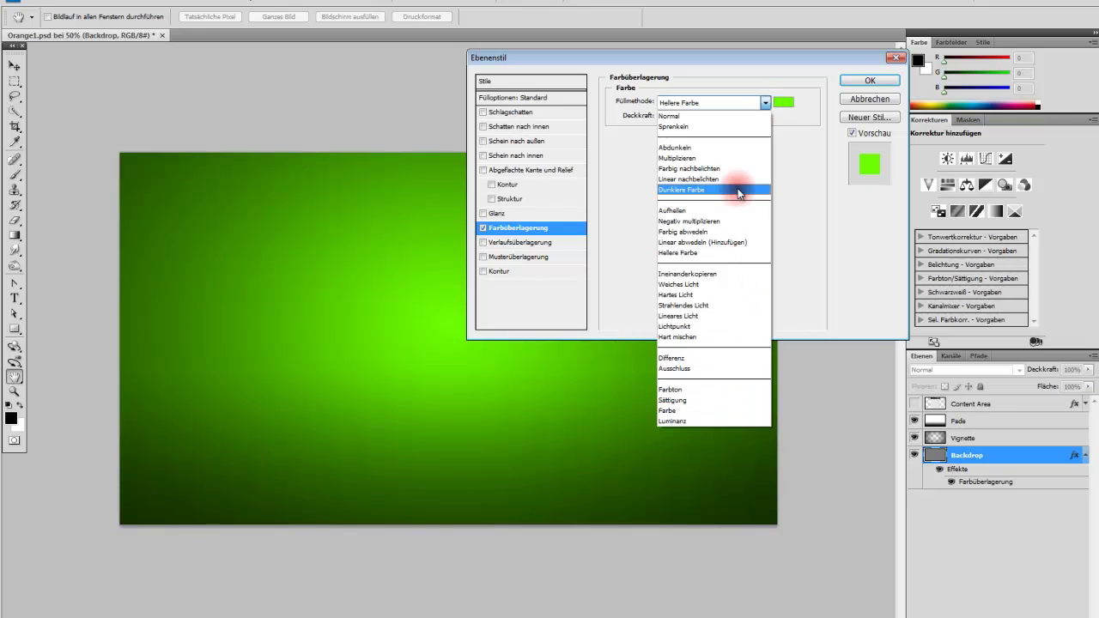
click(767, 103)
key(Tab)
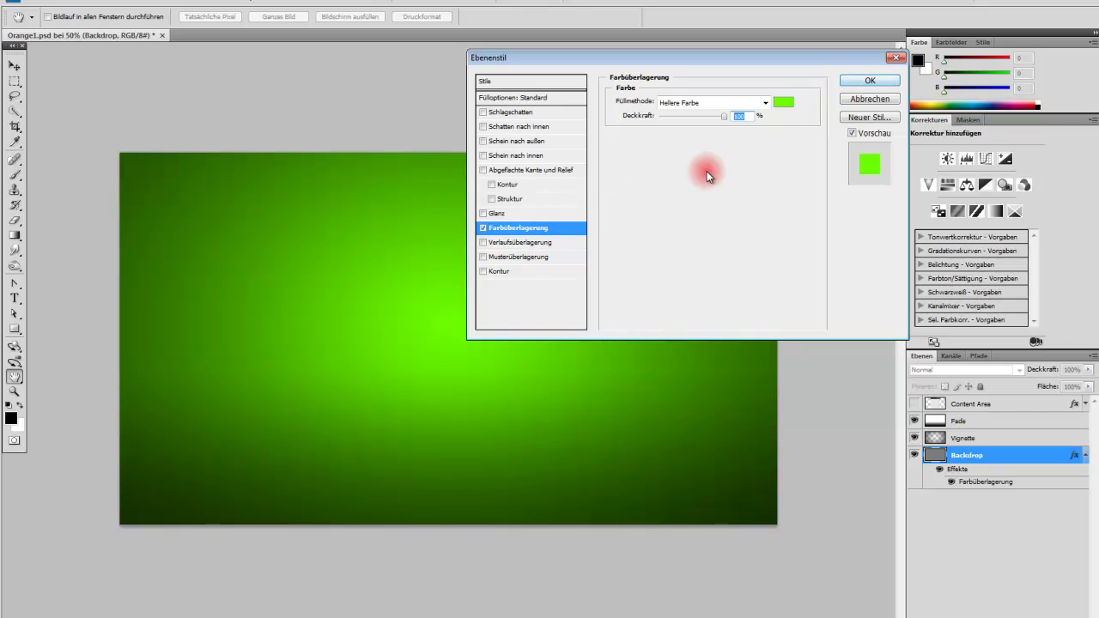
click(485, 243)
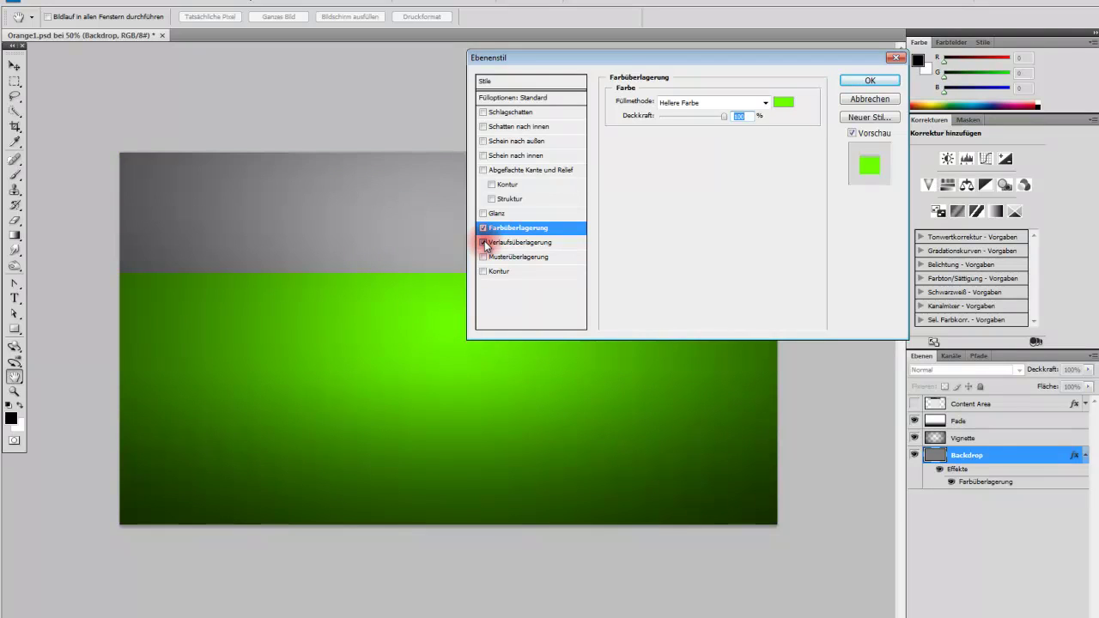
click(485, 243)
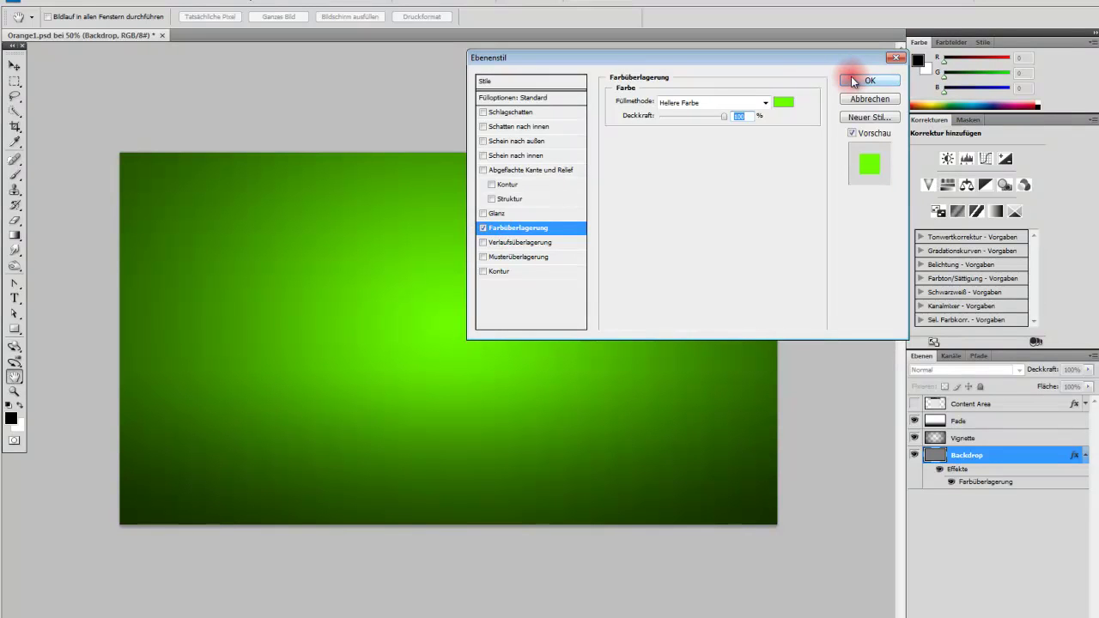
click(866, 80)
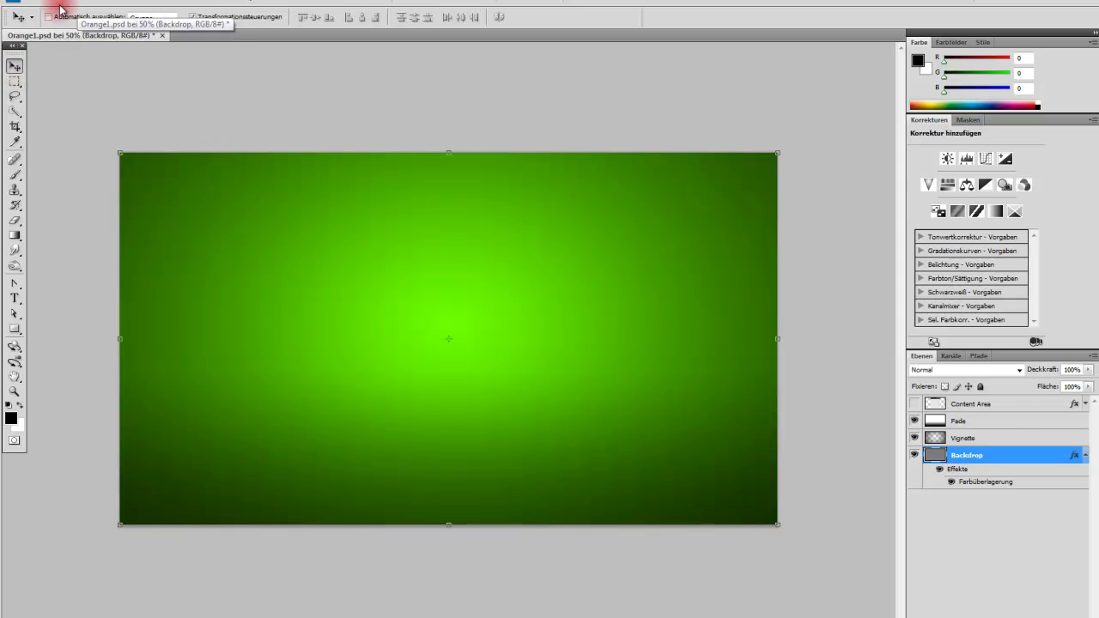
Open caesar.jpg from the Bilder > Youtube > Sonstiges folder
click(47, 3)
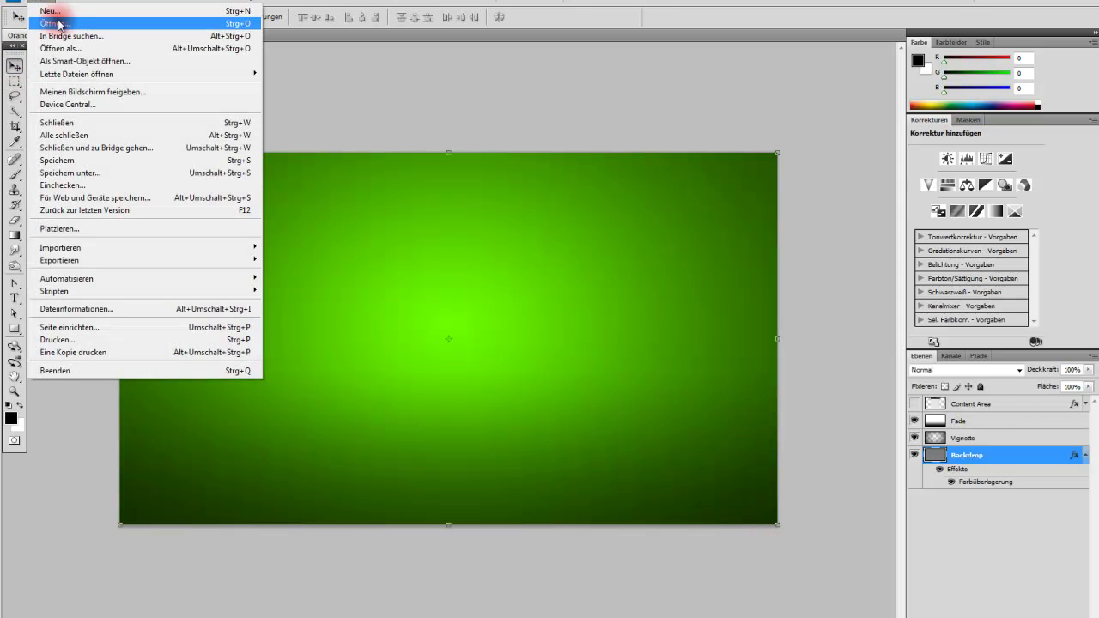
click(54, 23)
click(633, 102)
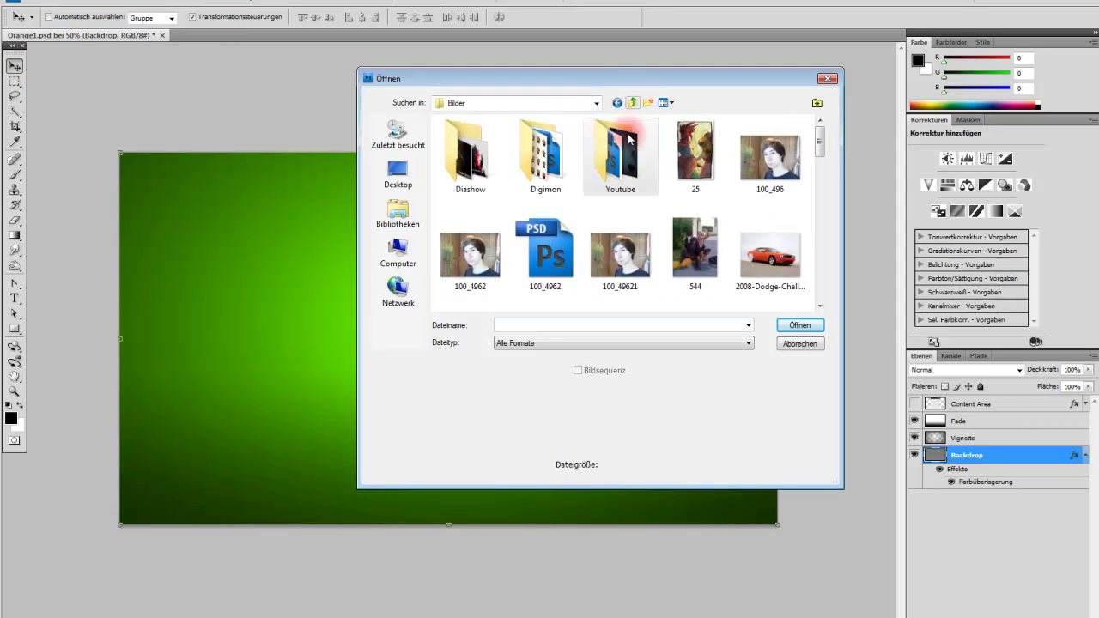
double_click(618, 159)
double_click(696, 159)
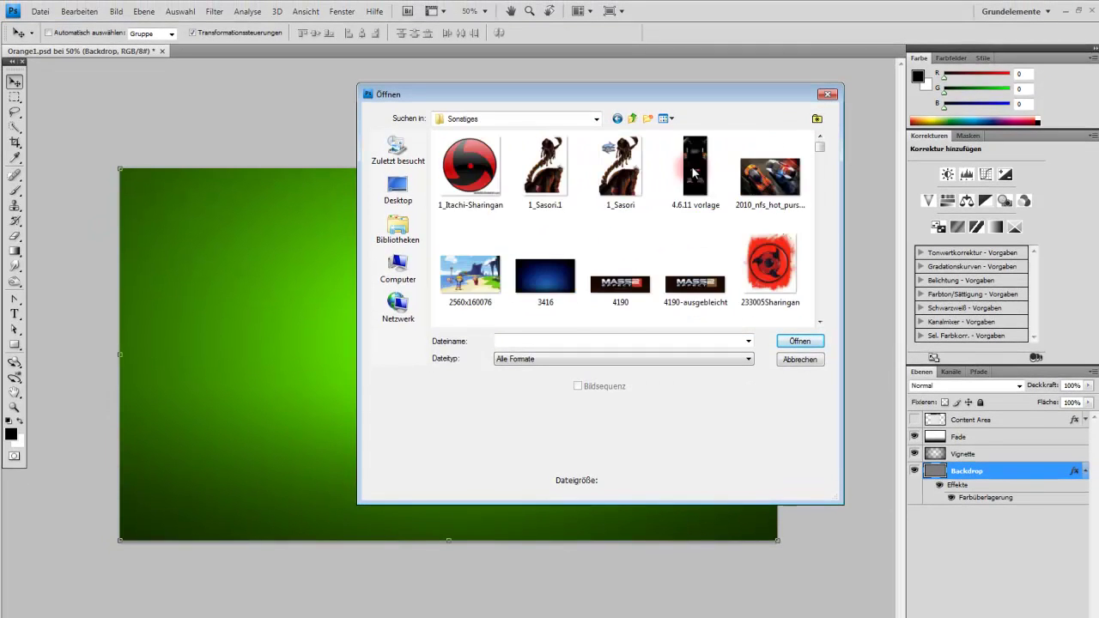
scroll(698, 171, down, 3)
scroll(698, 182, down, 2)
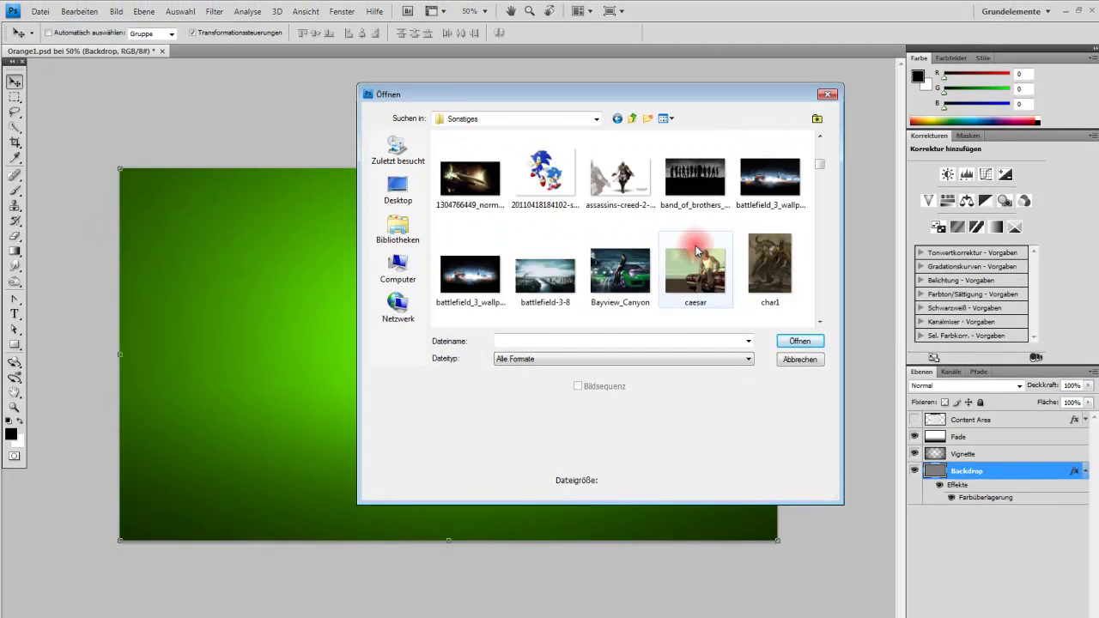
double_click(694, 262)
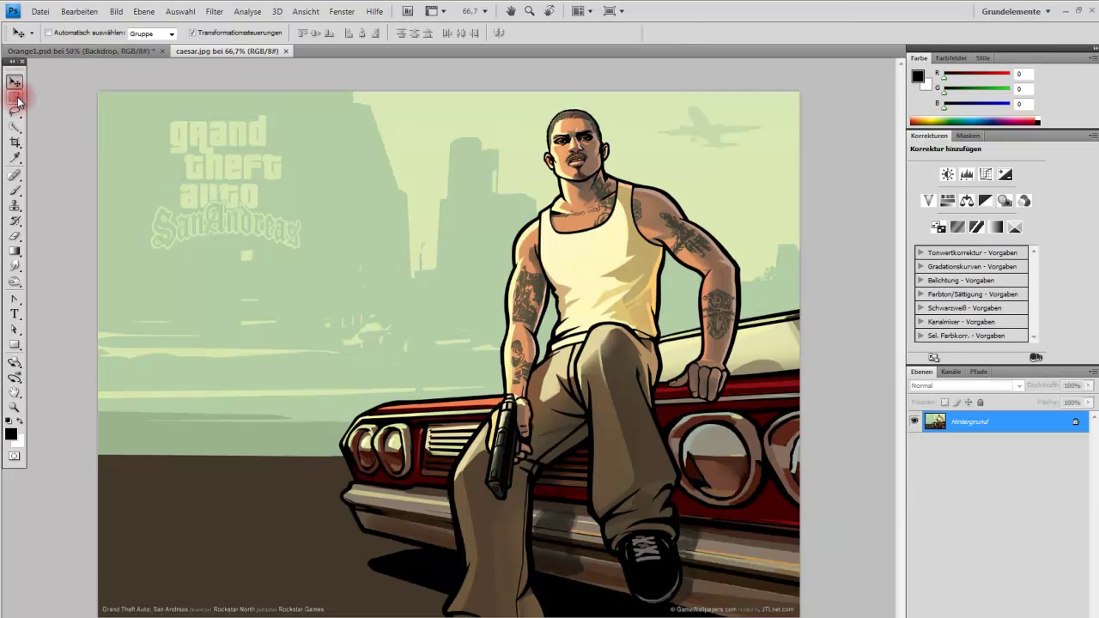
Select the whole caesar image, drag it into Orange1.psd, and shift it right to expose green
click(15, 97)
click(110, 51)
click(197, 50)
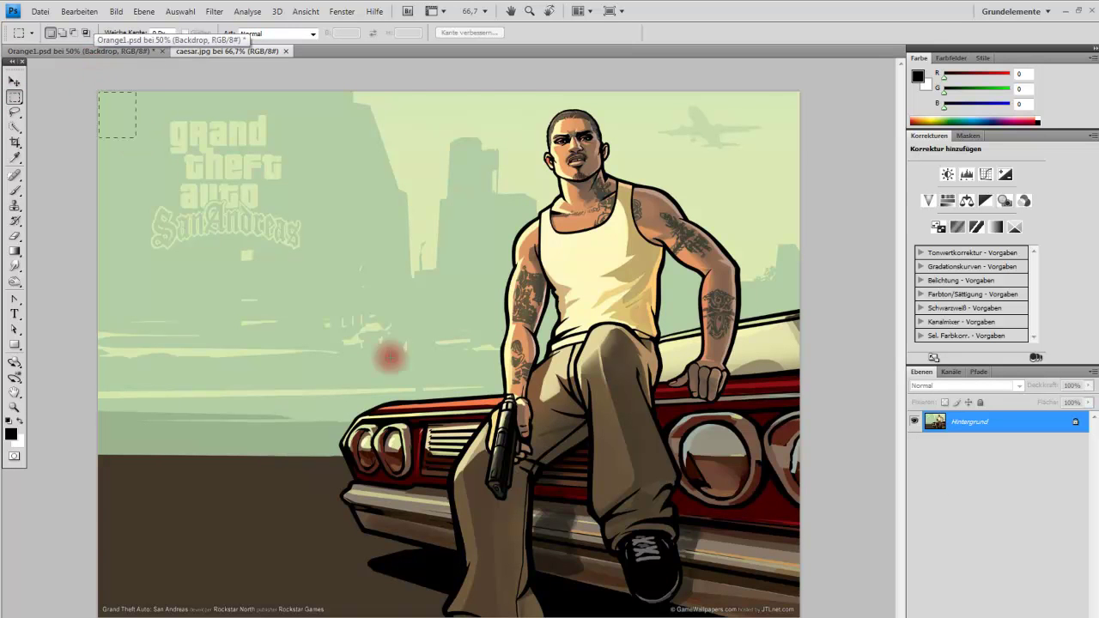
drag(87, 77, 847, 607)
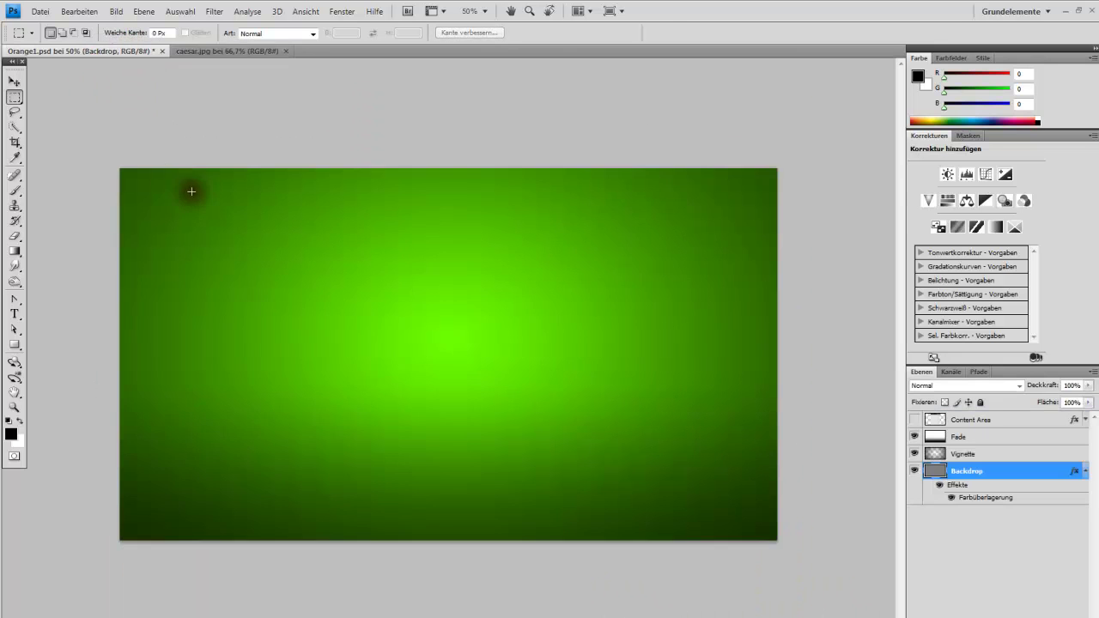
drag(133, 52, 372, 313)
click(16, 81)
mouse_move(567, 388)
mouse_down()
mouse_move(684, 395)
mouse_move(610, 403)
mouse_move(691, 388)
mouse_up()
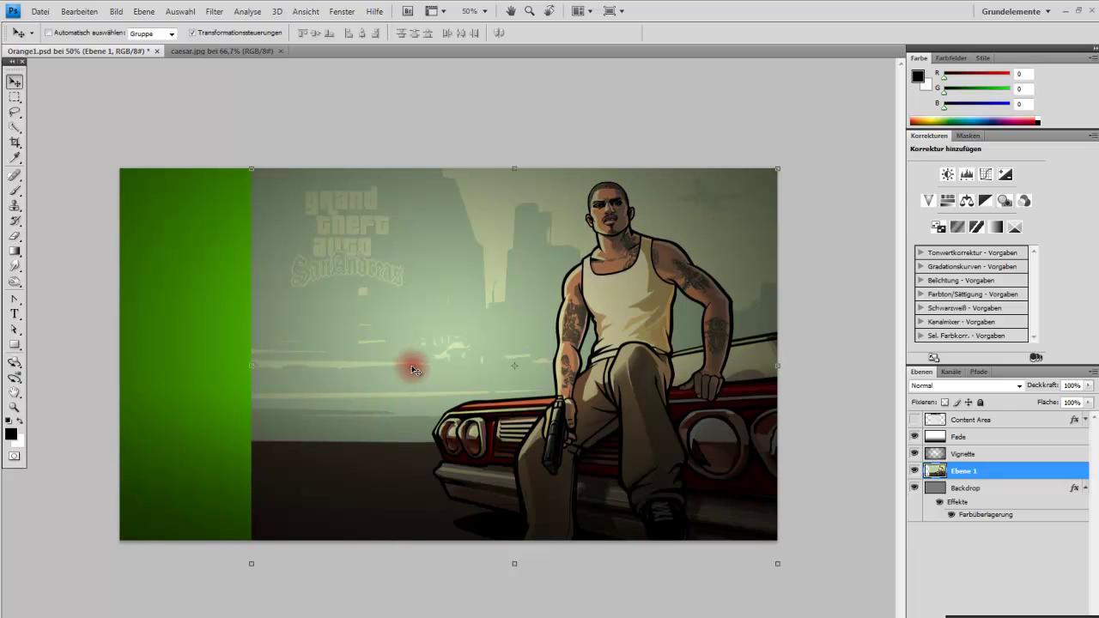
Nudge the cartoon slightly right while toggling Content Area visibility, then select Ebene 1
click(915, 420)
mouse_move(668, 403)
mouse_down()
mouse_move(727, 400)
mouse_move(650, 395)
mouse_move(686, 411)
mouse_up()
click(915, 471)
click(913, 420)
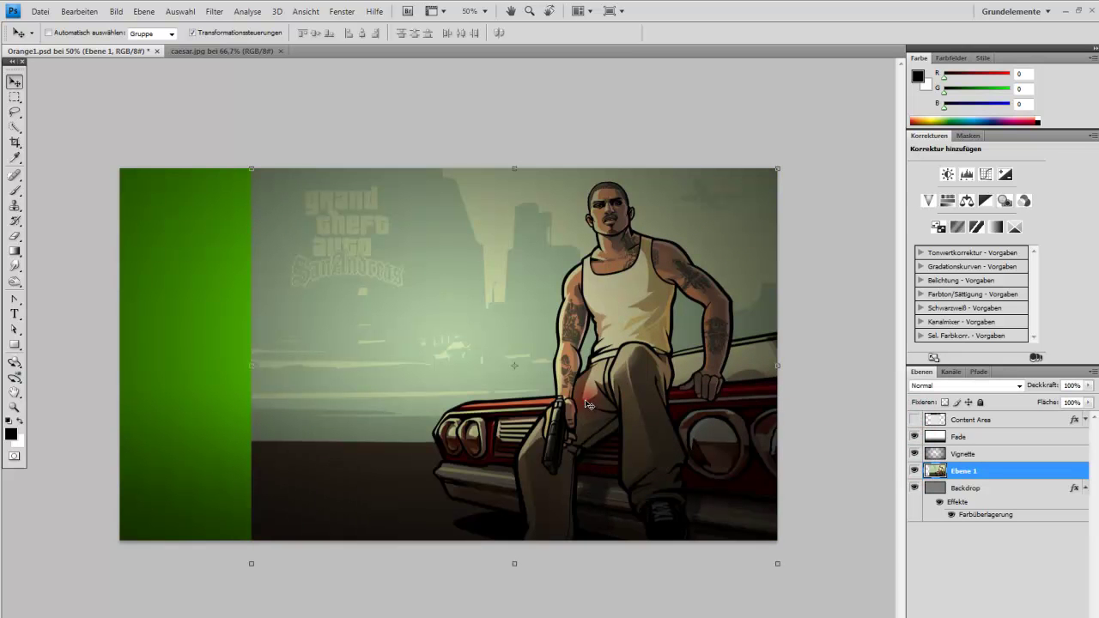
click(17, 97)
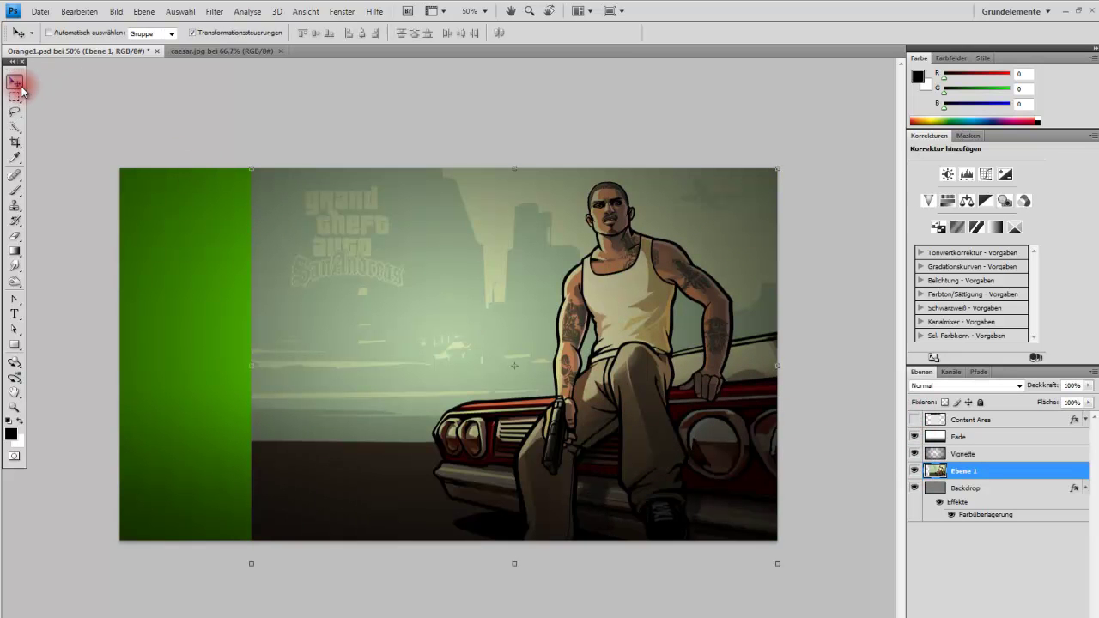
click(997, 480)
Open Ebene 1's blending options and try the Sprenkeln, Abdunkeln and Multiplizieren modes
double_click(998, 479)
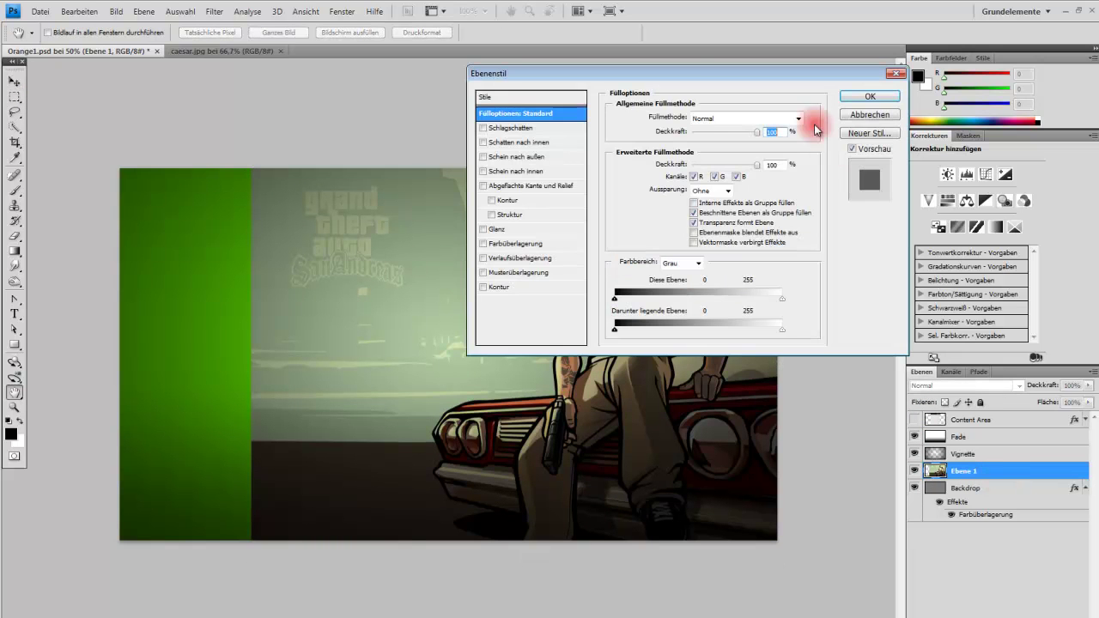
drag(687, 82, 738, 78)
click(837, 119)
click(826, 78)
drag(825, 78, 297, 143)
click(314, 187)
click(304, 199)
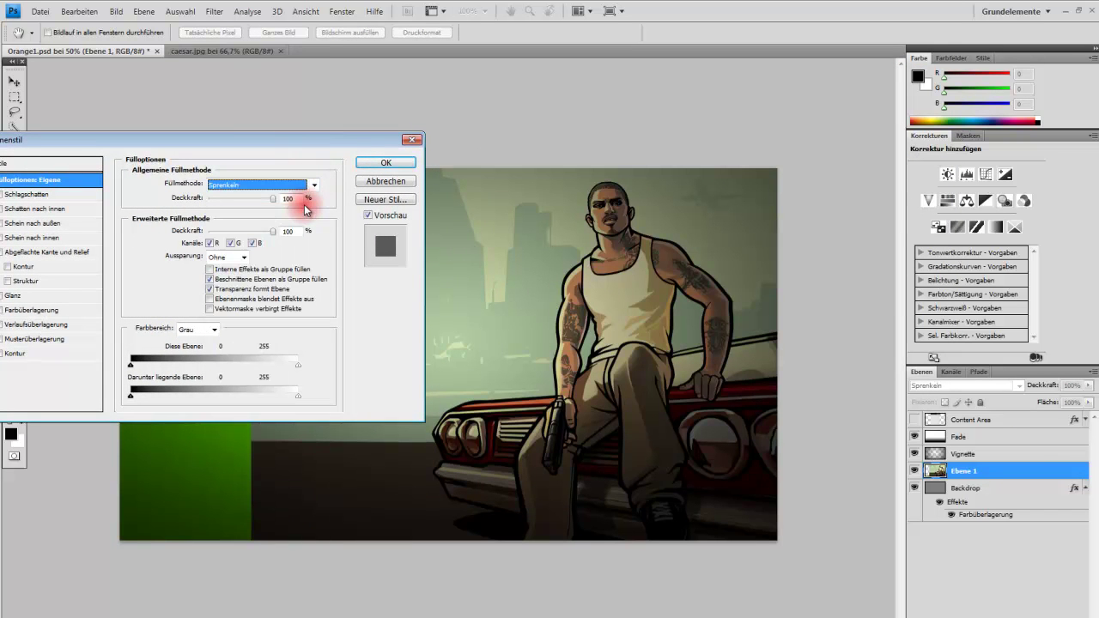
click(314, 185)
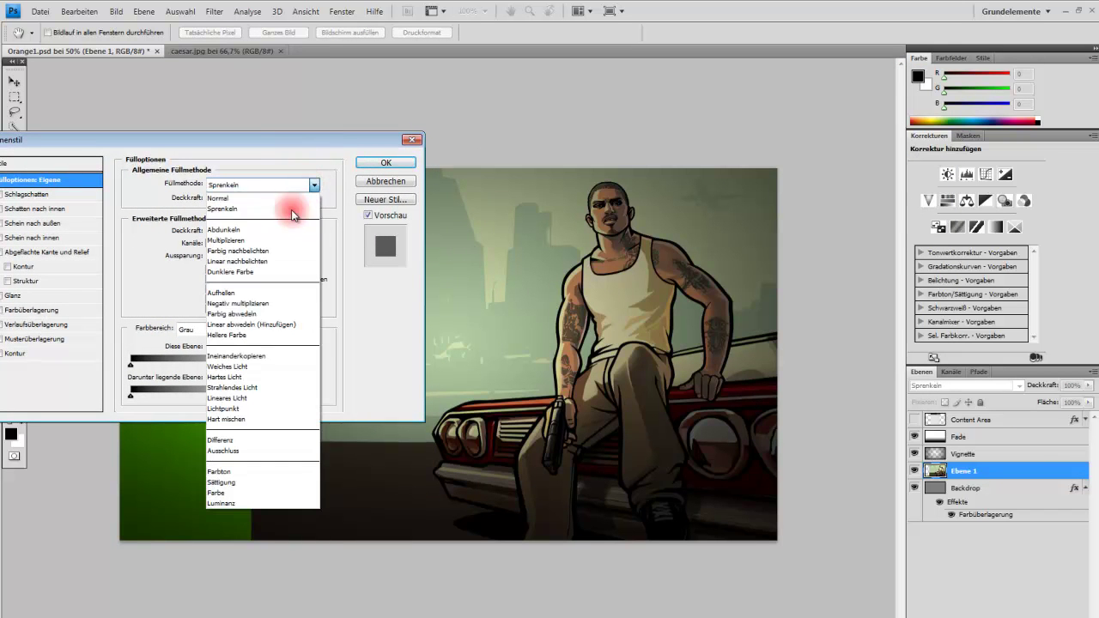
click(290, 230)
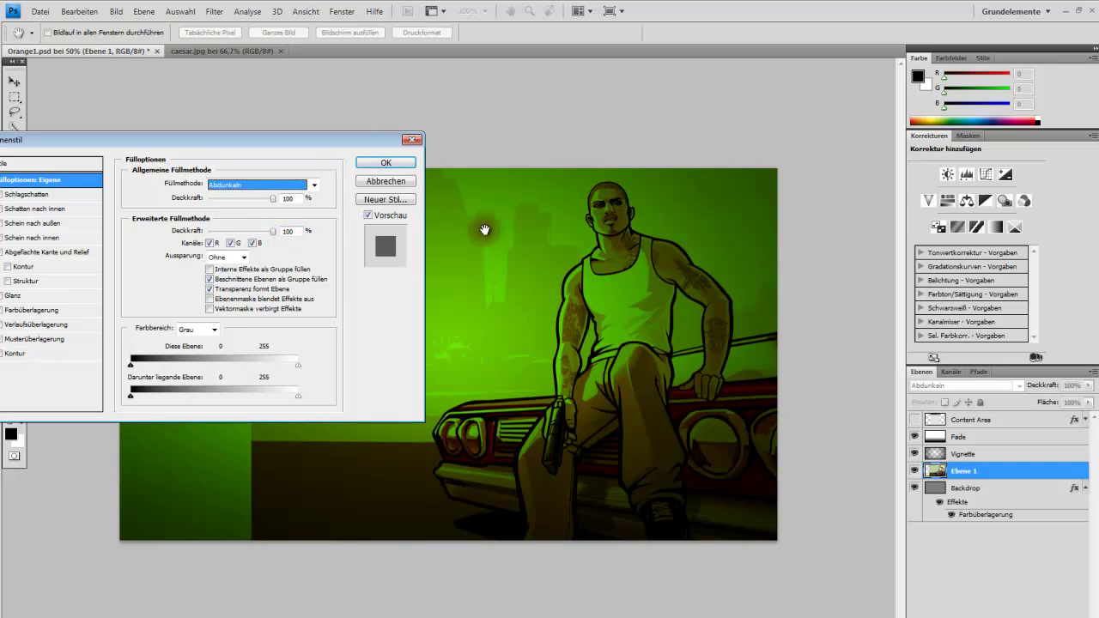
click(314, 184)
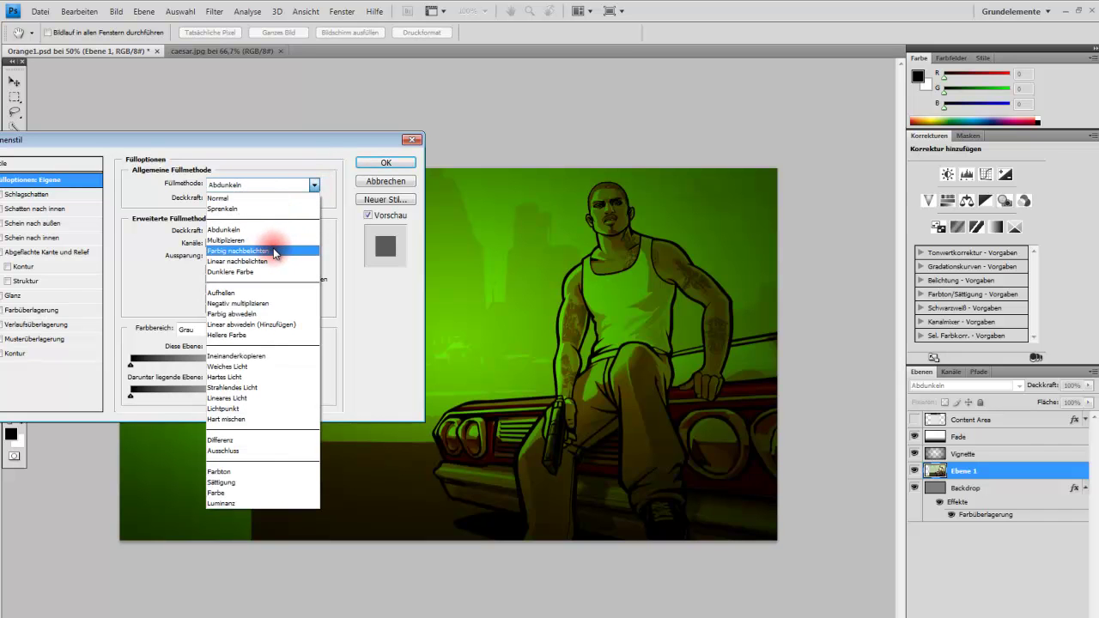
click(267, 241)
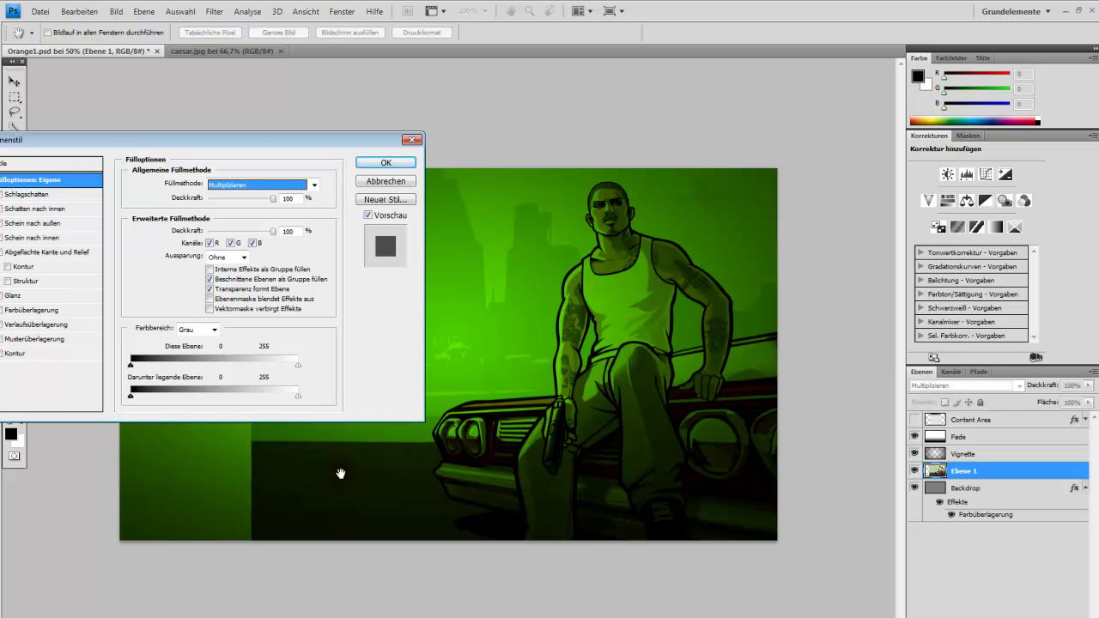
Try Negativ multiplizieren, Differenz and Farbton, then set blending back to Normal and confirm
click(315, 186)
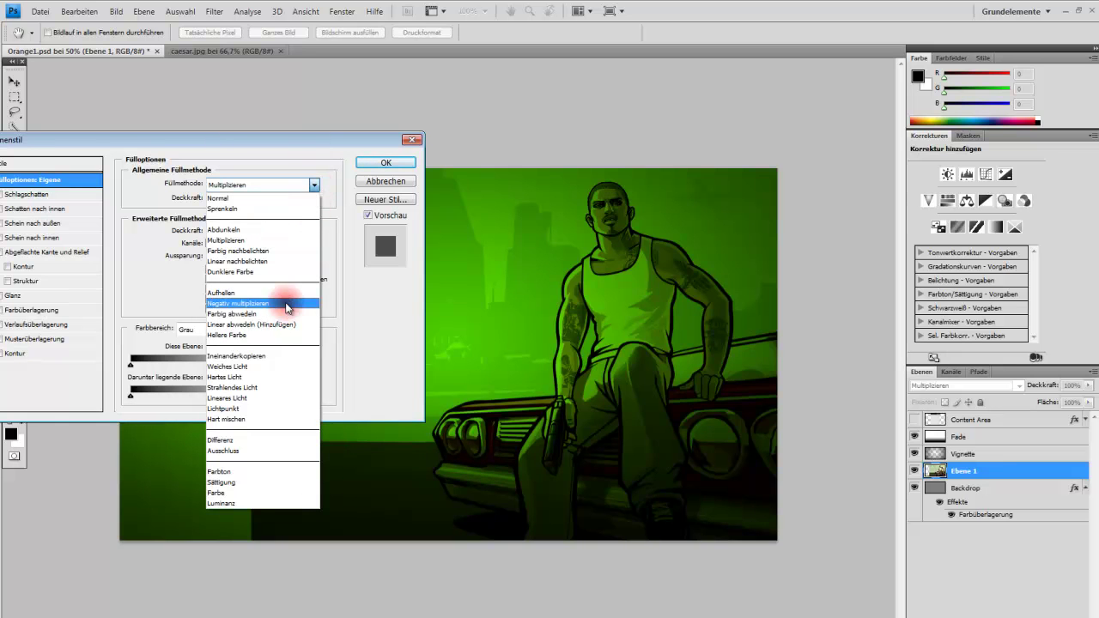
click(287, 305)
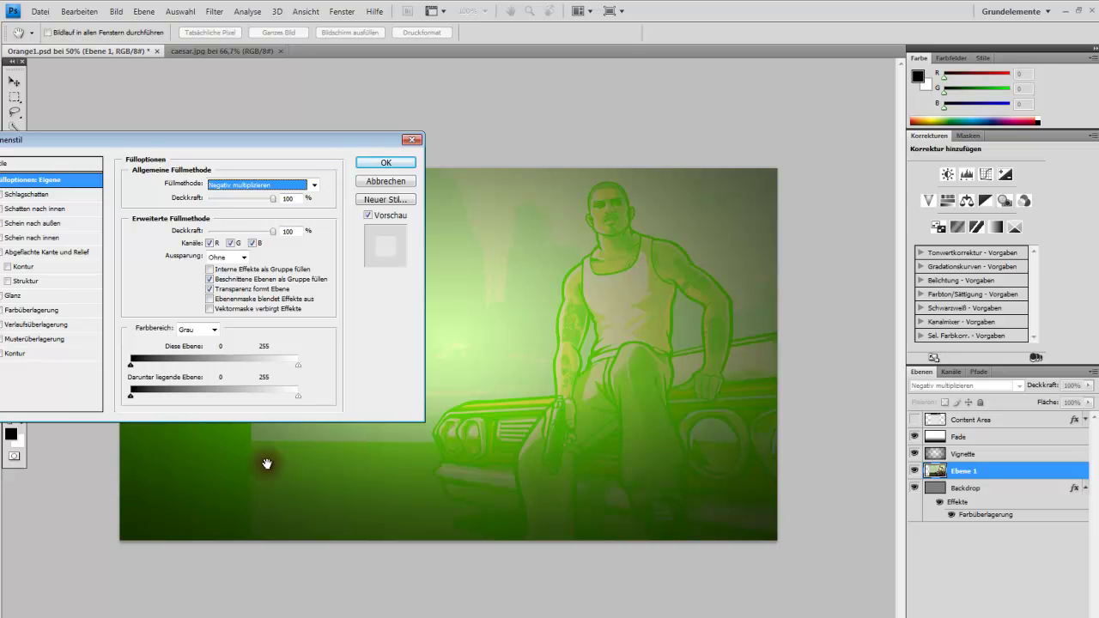
click(315, 184)
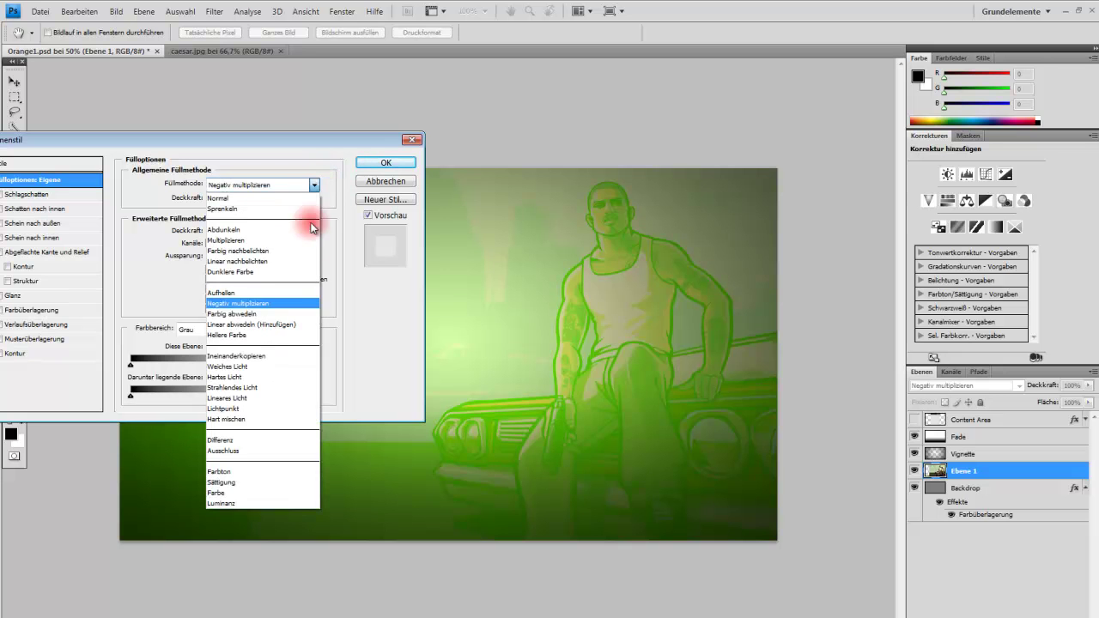
click(282, 439)
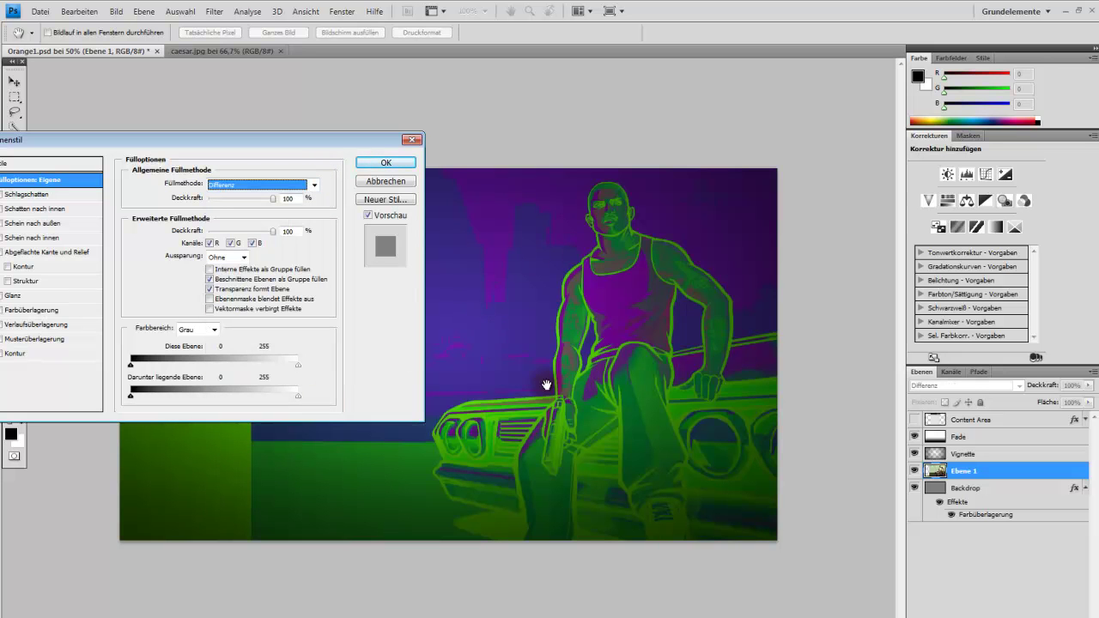
click(314, 191)
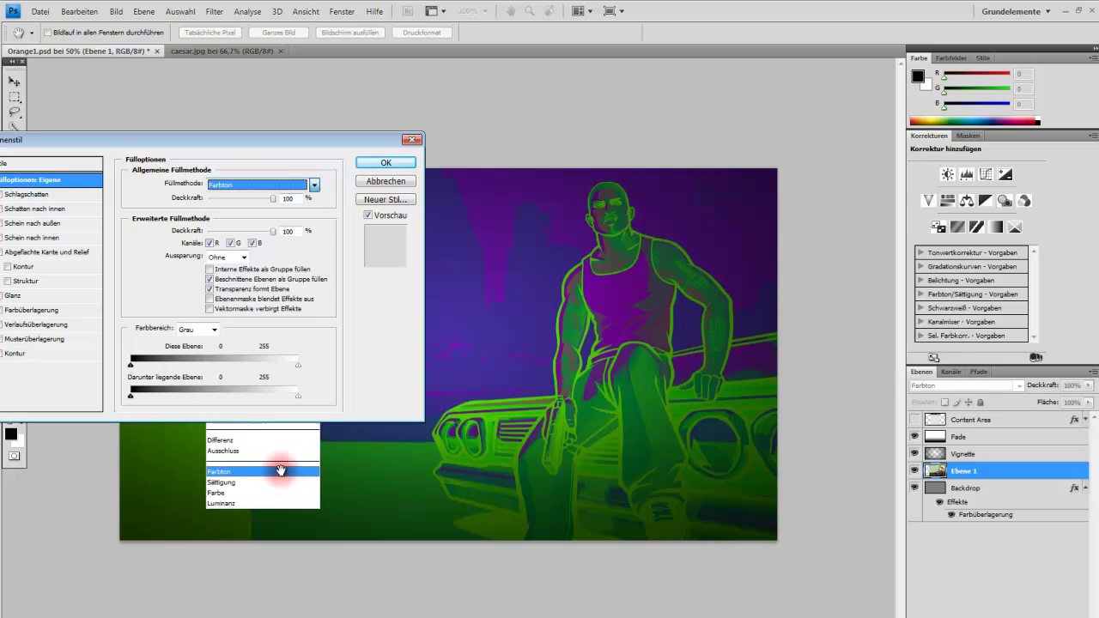
click(283, 472)
click(314, 186)
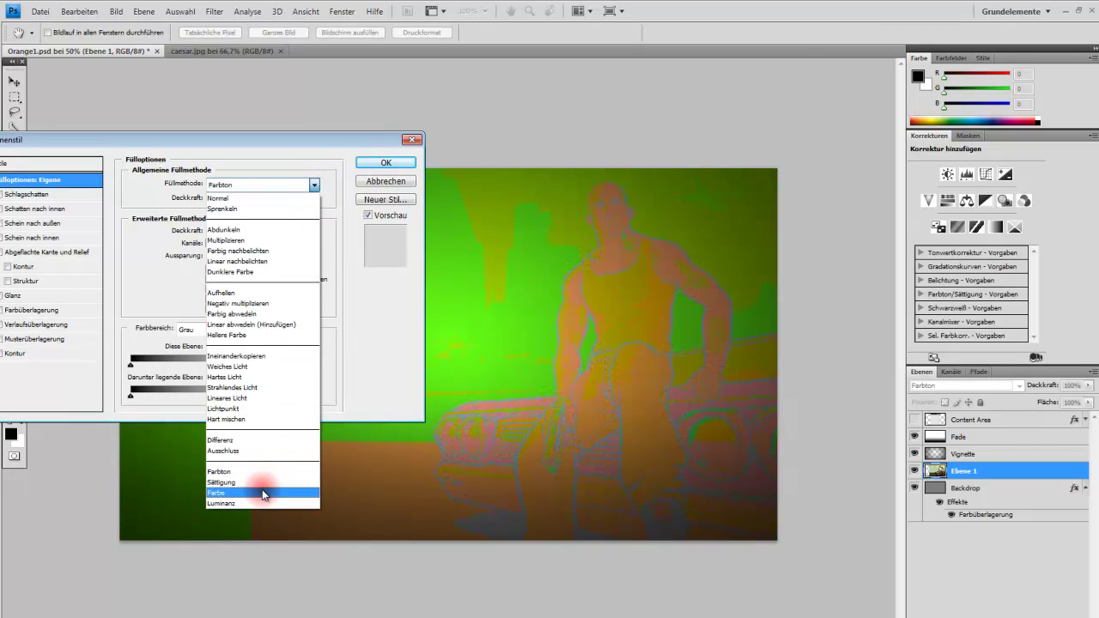
click(259, 504)
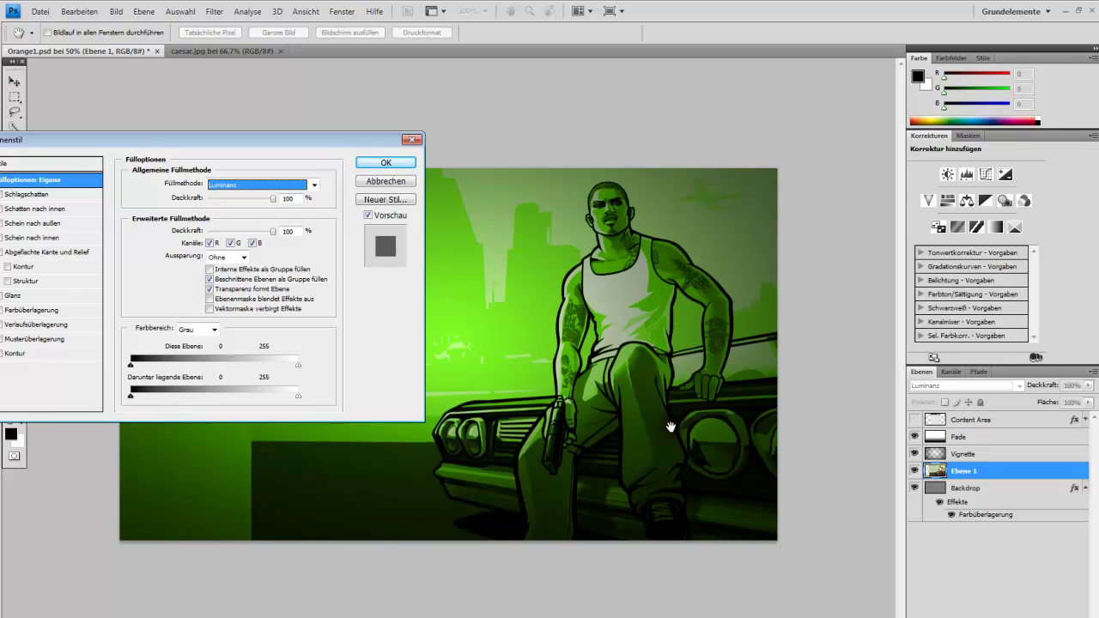
click(314, 185)
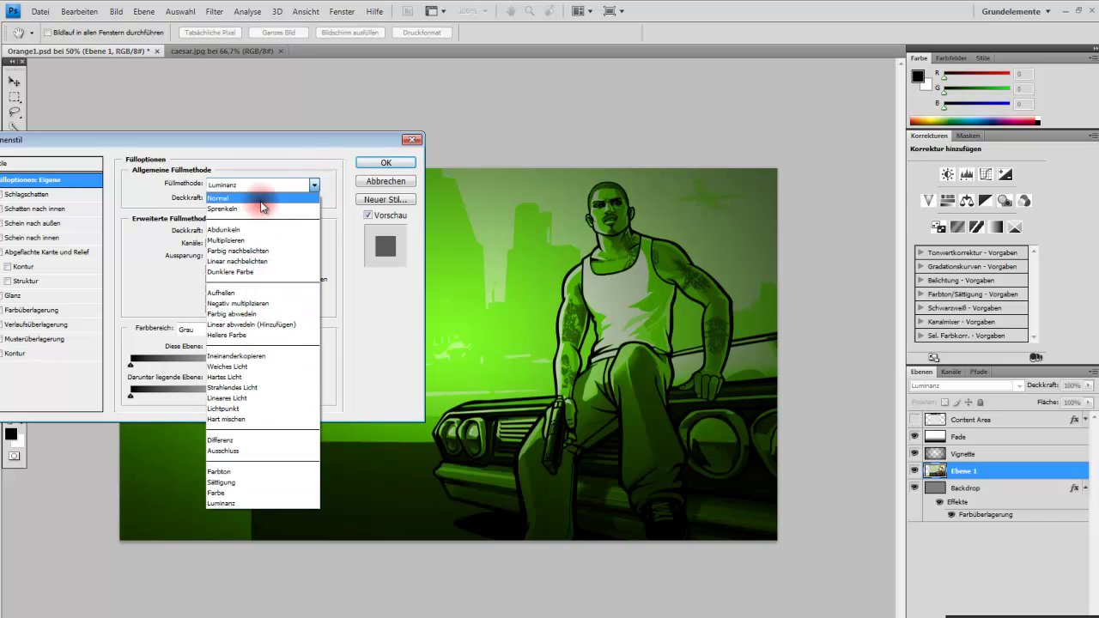
click(225, 199)
click(382, 169)
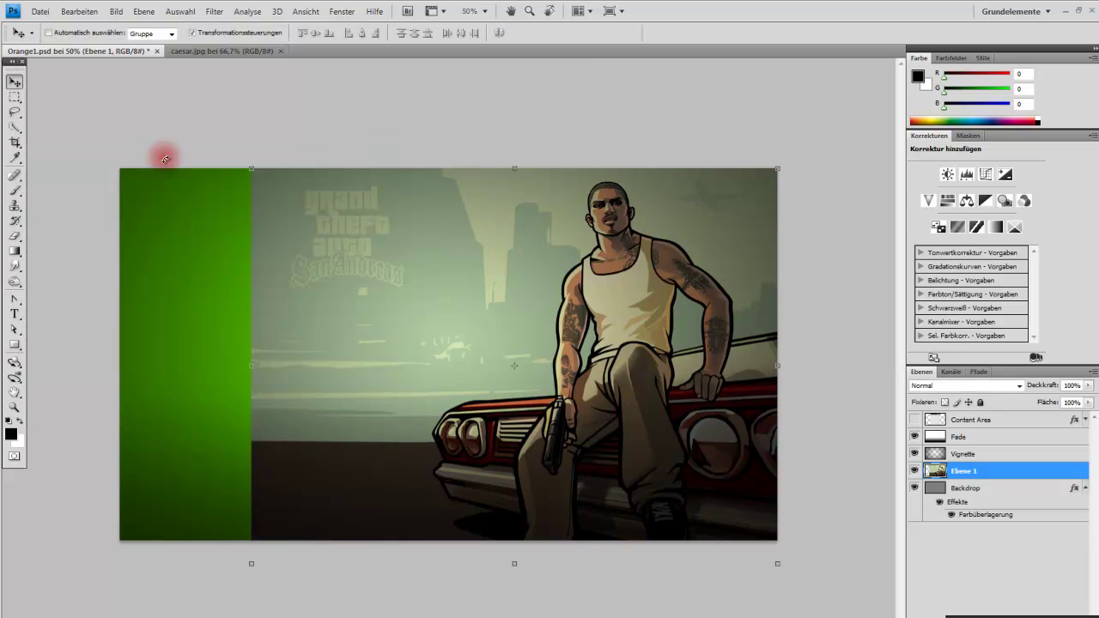
Erase a wide left strip of Ebene 1 with a 308 px eraser, then bring up the music folder
click(15, 129)
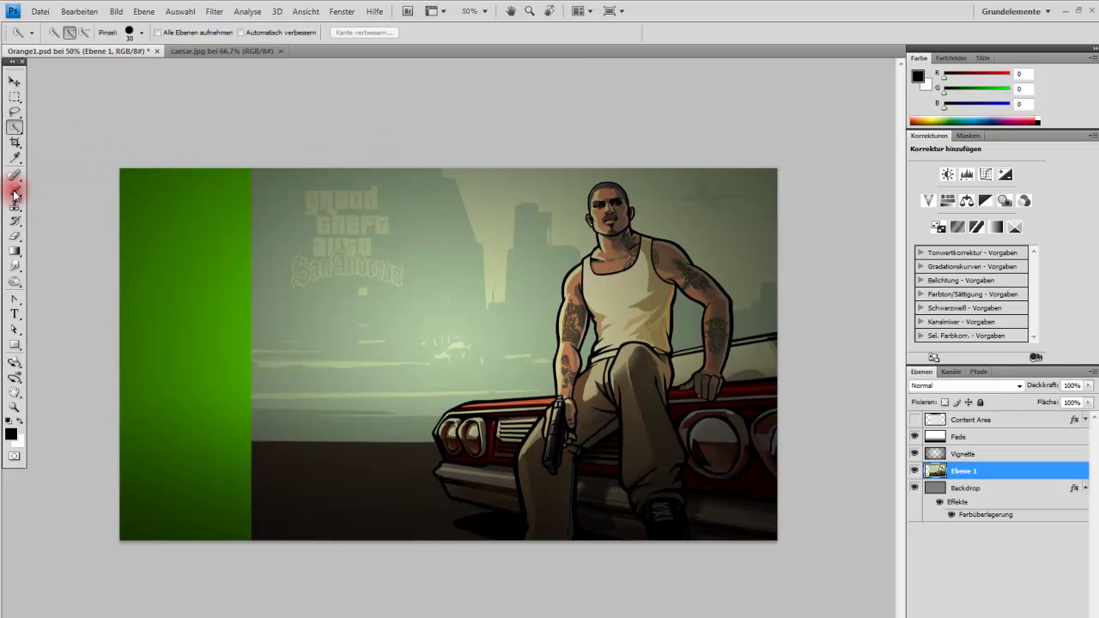
click(15, 237)
mouse_move(246, 152)
mouse_down()
mouse_move(255, 326)
mouse_move(300, 504)
mouse_move(332, 447)
mouse_move(334, 139)
mouse_up()
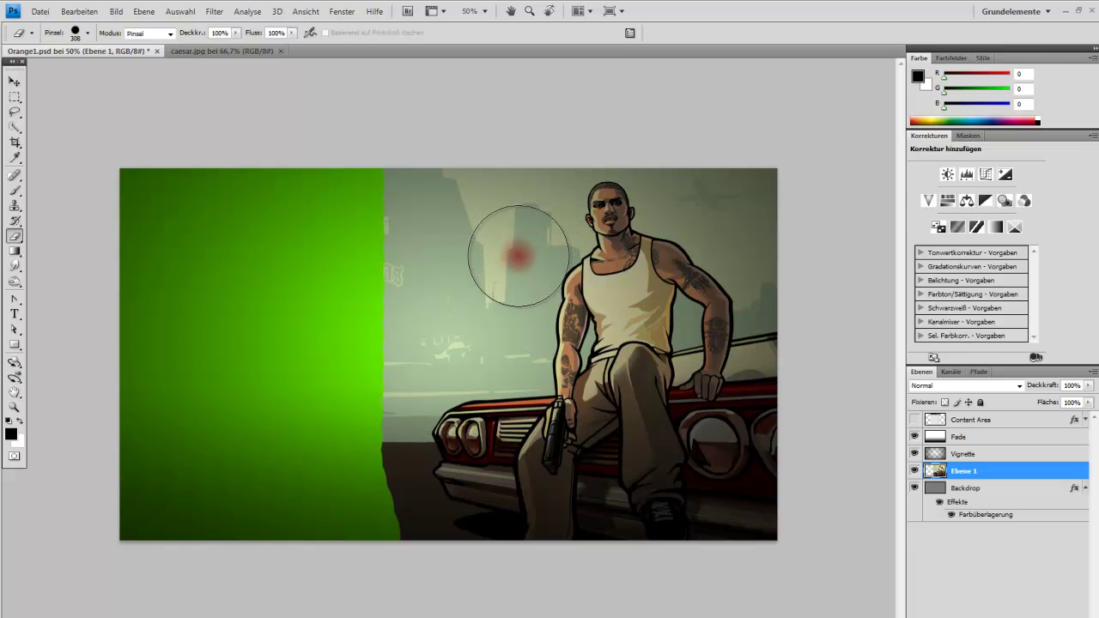
key(ctrl+z)
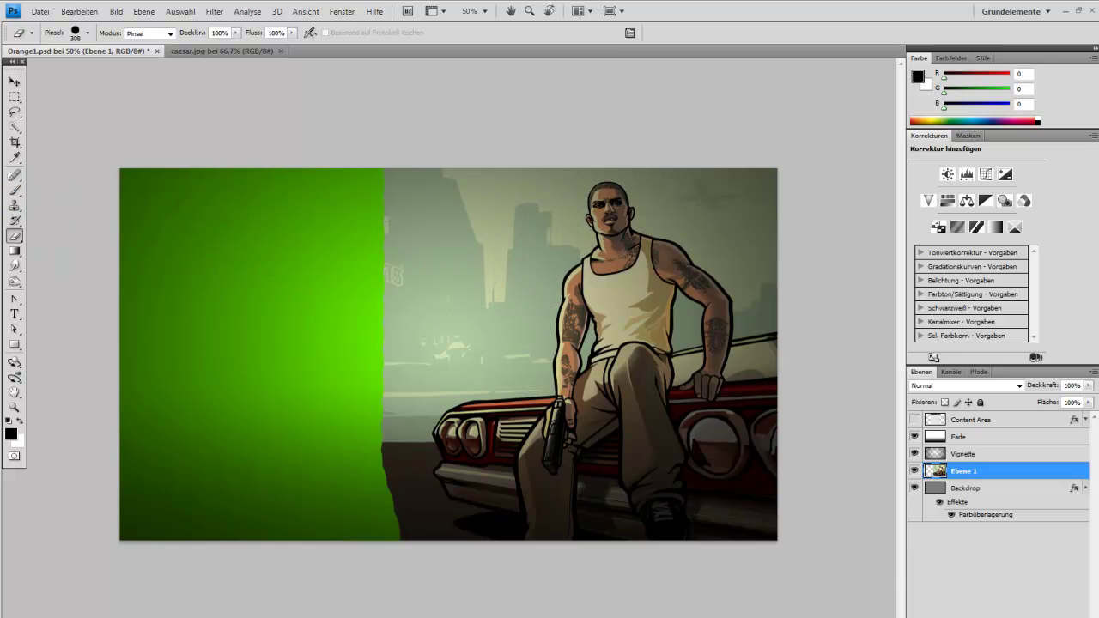
click(523, 321)
scroll(532, 300, up, 2)
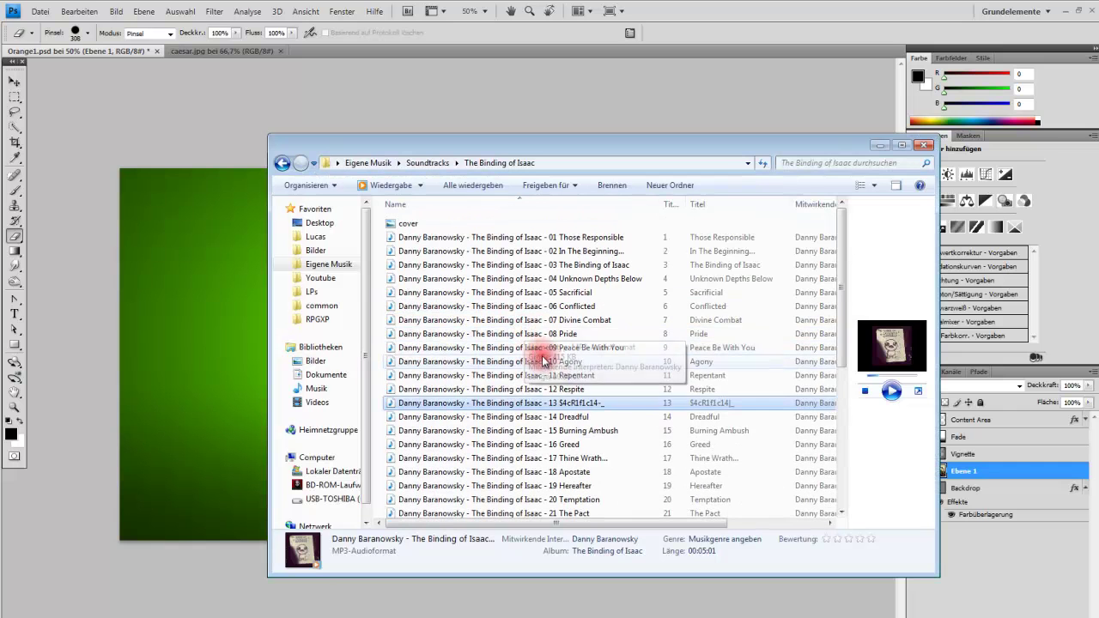
Play track 12 'Respite' from The Binding of Isaac soundtrack, then return to Photoshop
click(572, 391)
click(893, 391)
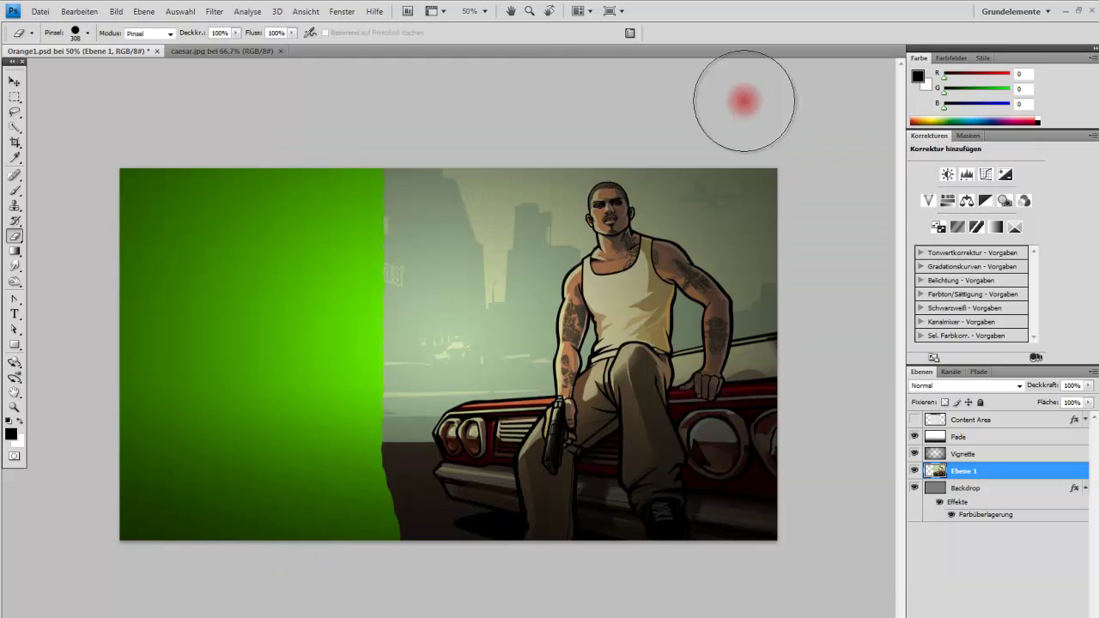
click(744, 98)
click(15, 127)
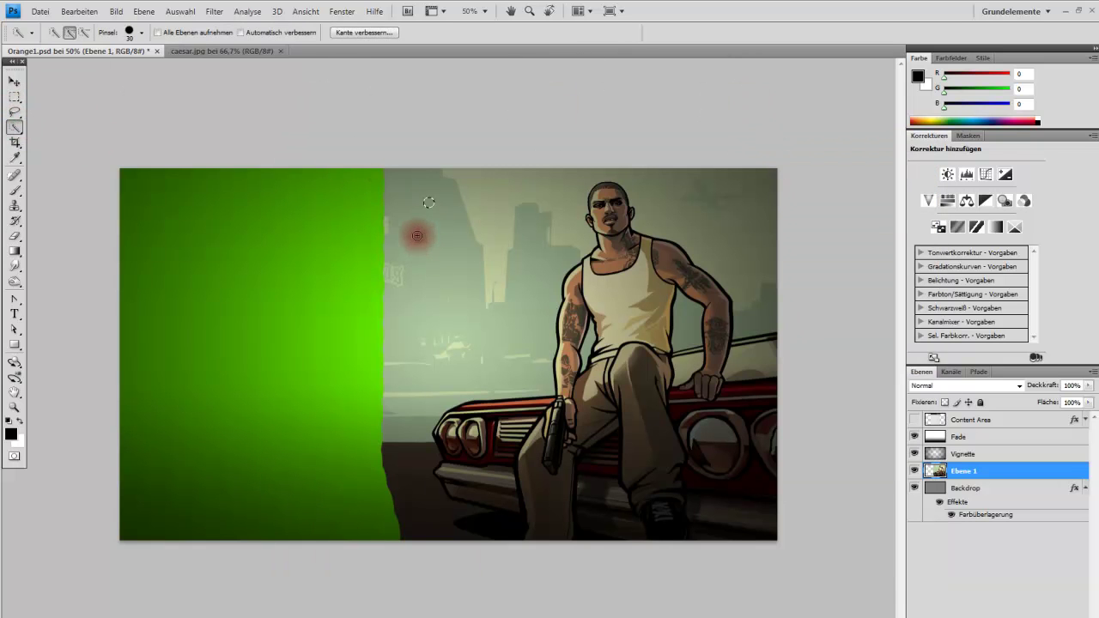
Quick-select the background left of the figure and zoom the view to 68%
drag(413, 235, 419, 362)
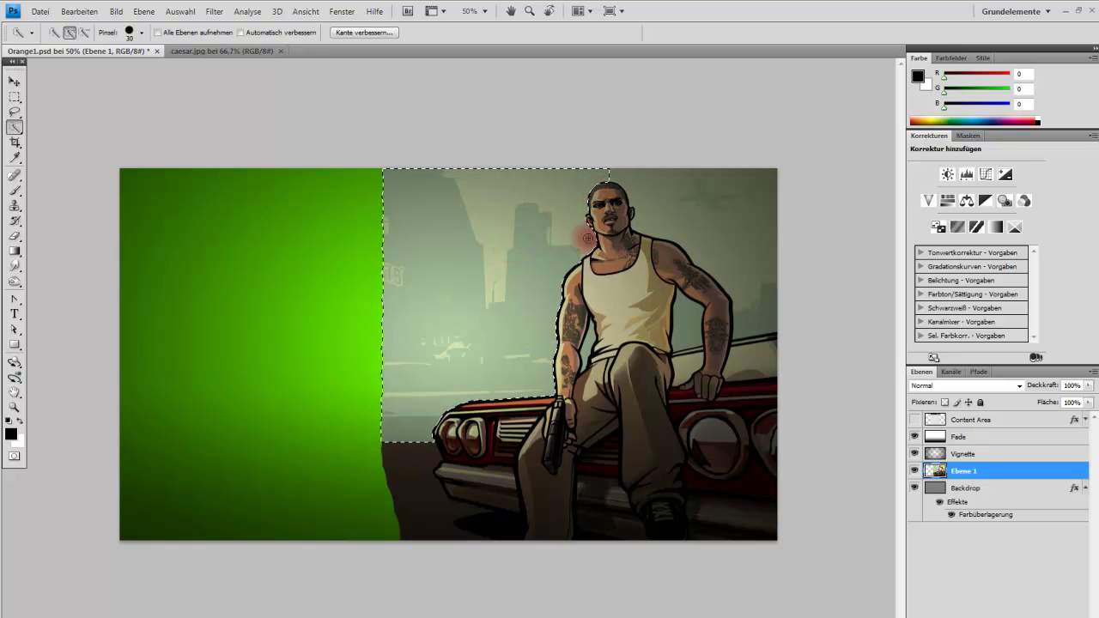
click(14, 408)
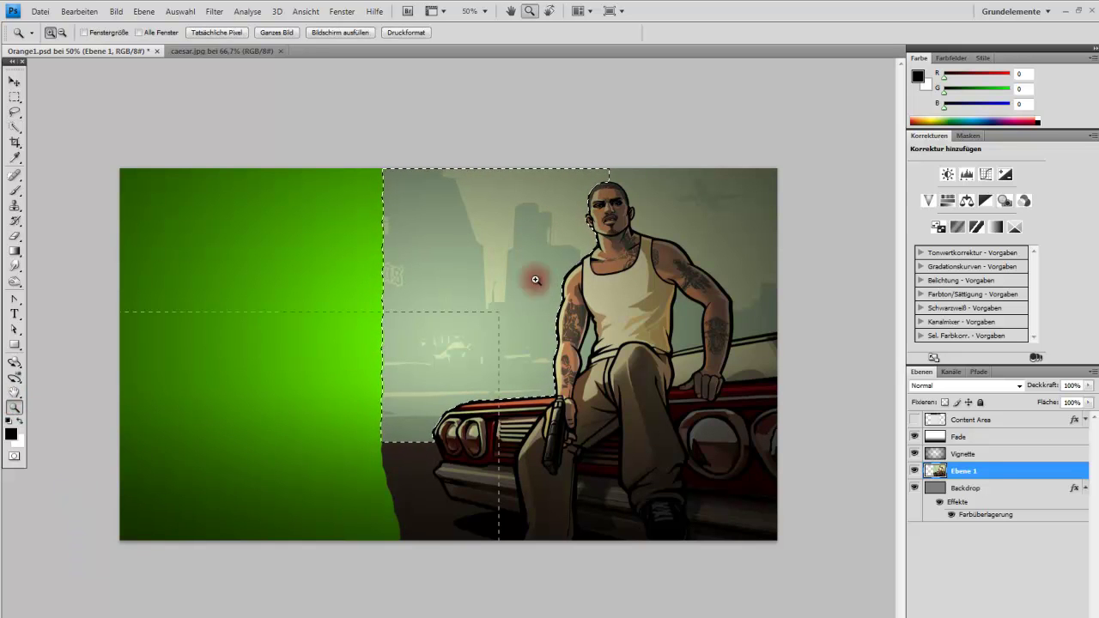
click(798, 120)
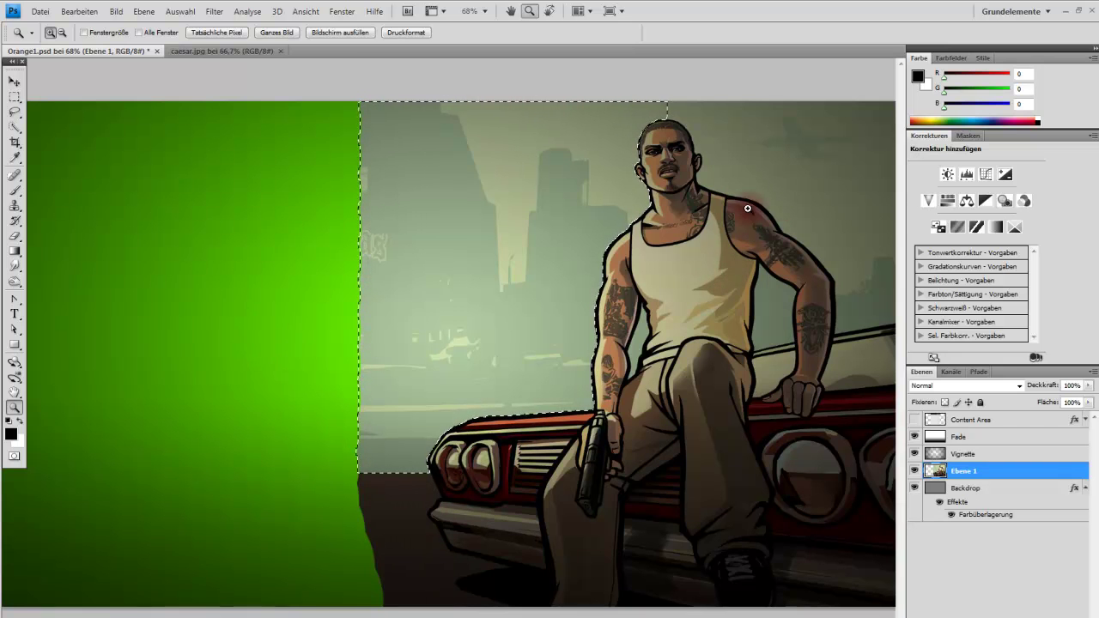
click(15, 80)
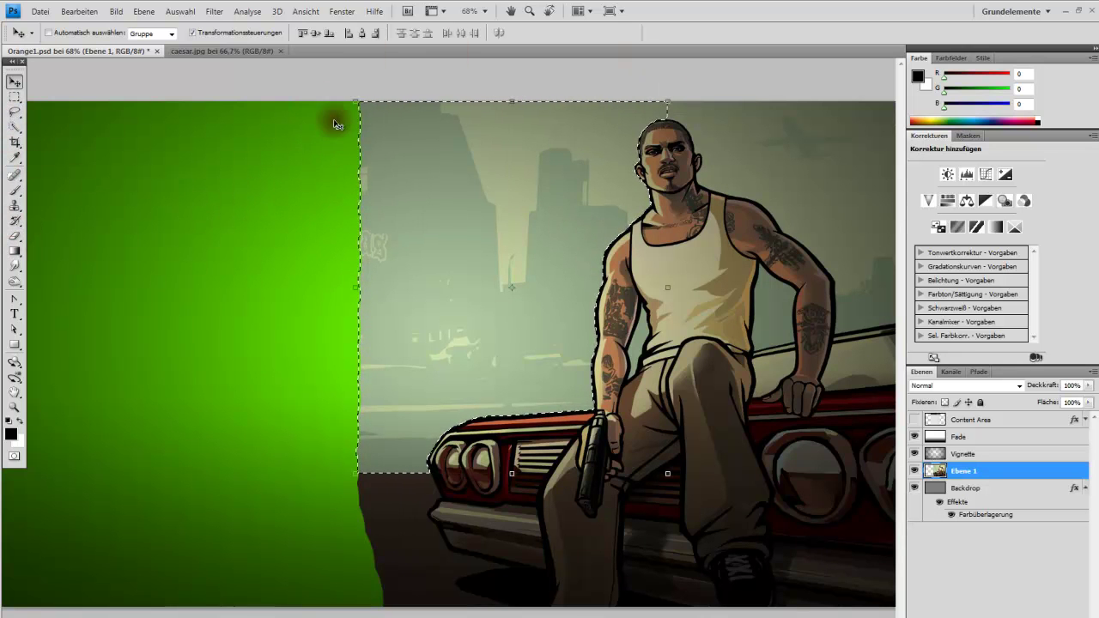
Erase the selected sky, street and bottom-left brown patch, then deselect
click(15, 235)
mouse_move(258, 140)
mouse_down()
mouse_move(380, 245)
mouse_move(419, 348)
mouse_up()
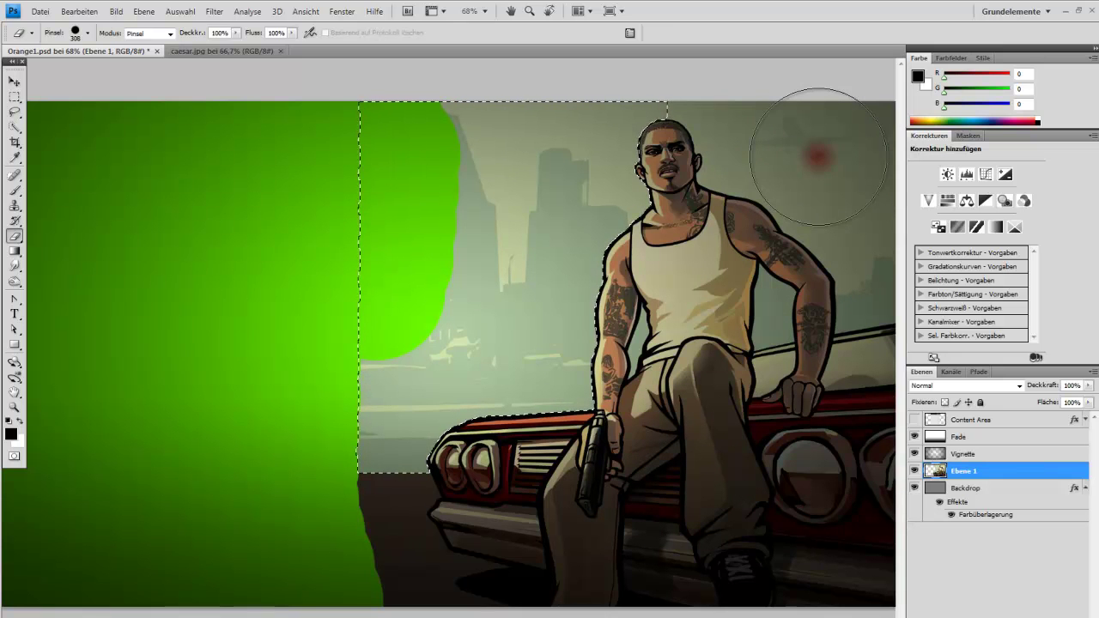
mouse_move(688, 114)
mouse_down()
mouse_move(603, 269)
mouse_move(464, 422)
mouse_move(393, 393)
mouse_move(523, 290)
mouse_move(461, 147)
mouse_move(631, 176)
mouse_up()
click(623, 176)
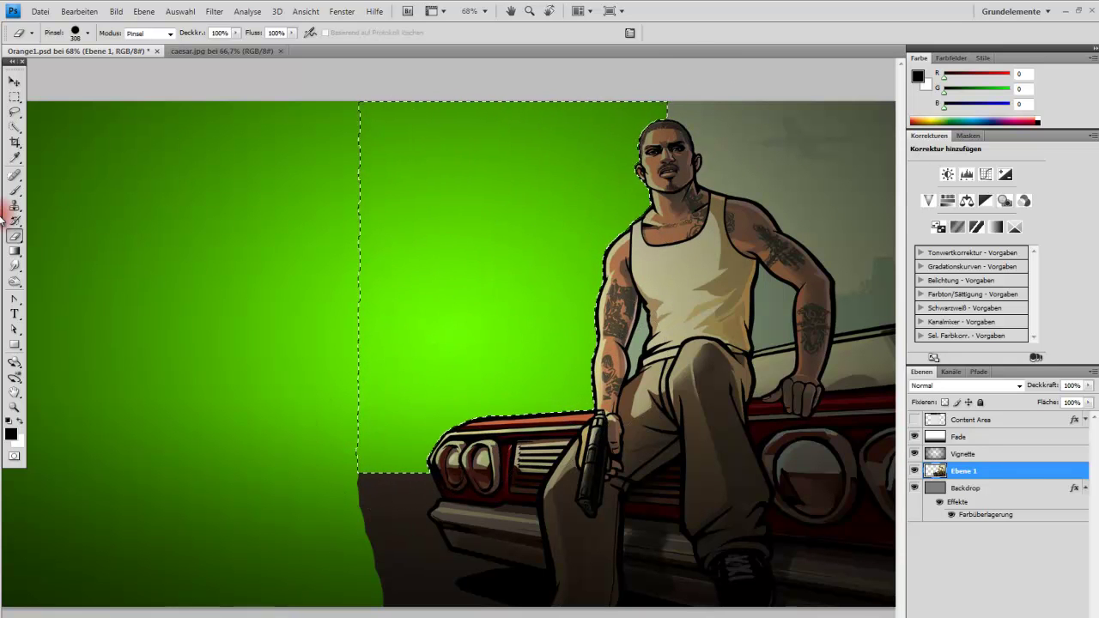
click(15, 126)
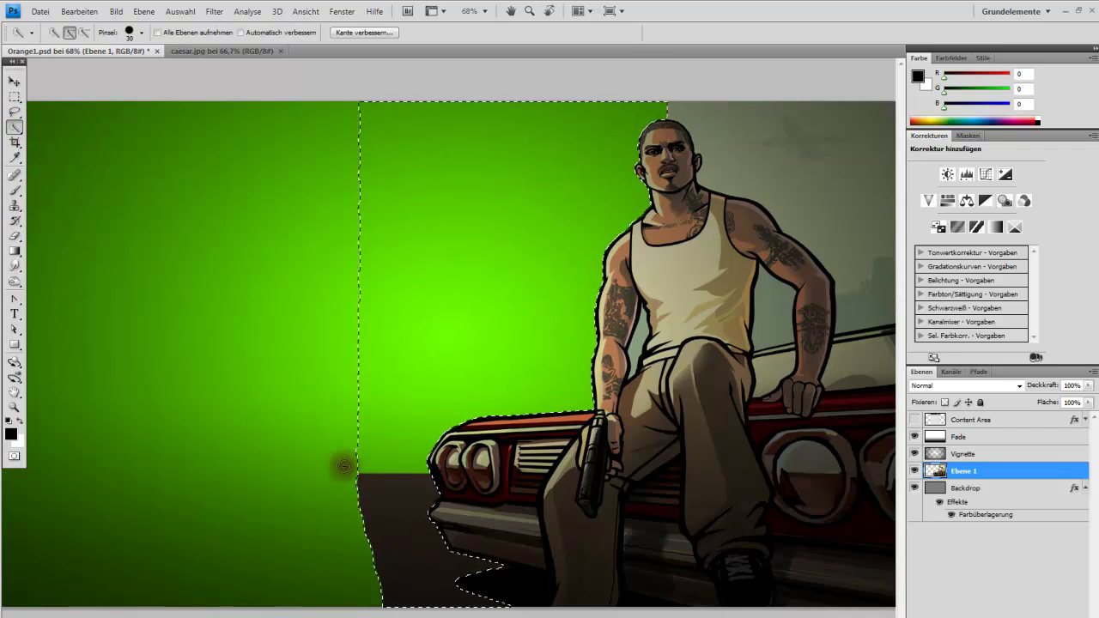
key(e)
drag(344, 454, 498, 593)
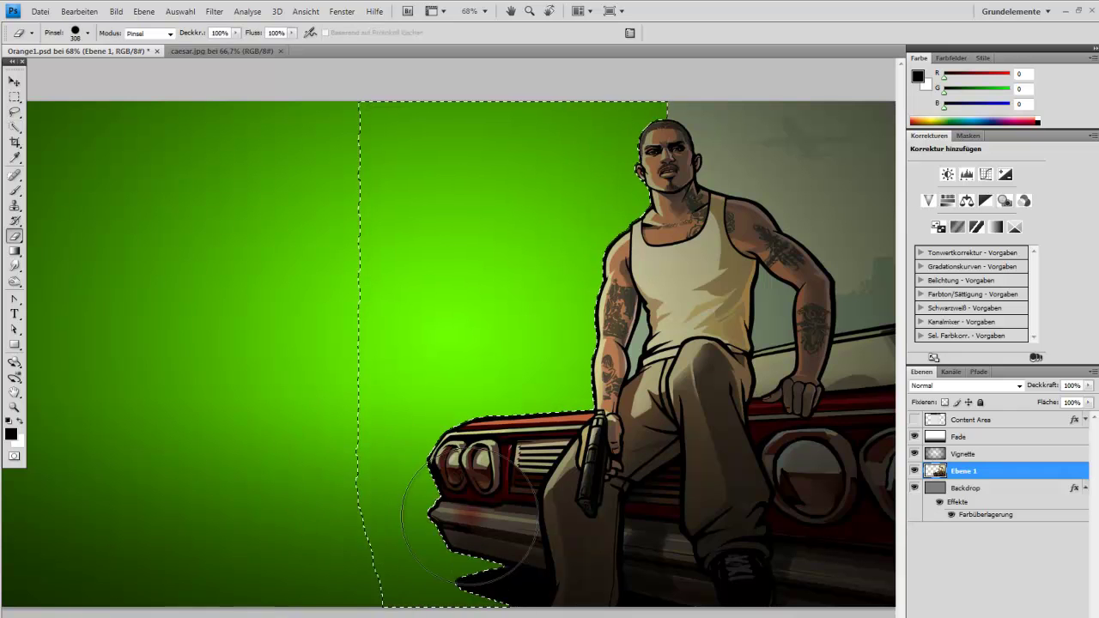
click(15, 96)
click(91, 103)
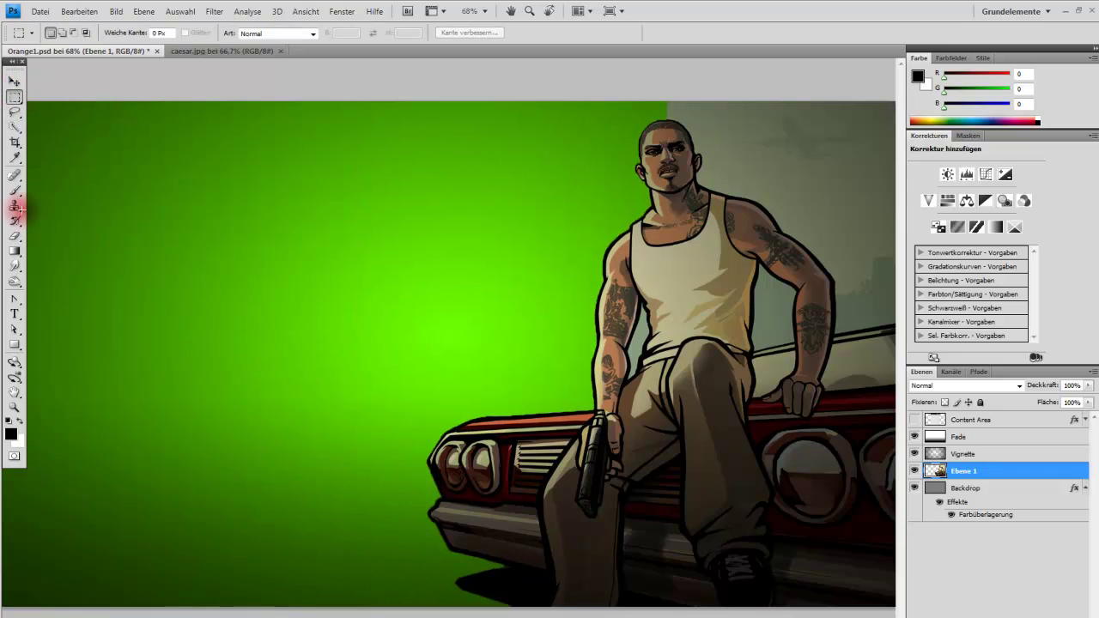
Quick-select the dark shadow area at the bottom, then clear the selection
click(14, 157)
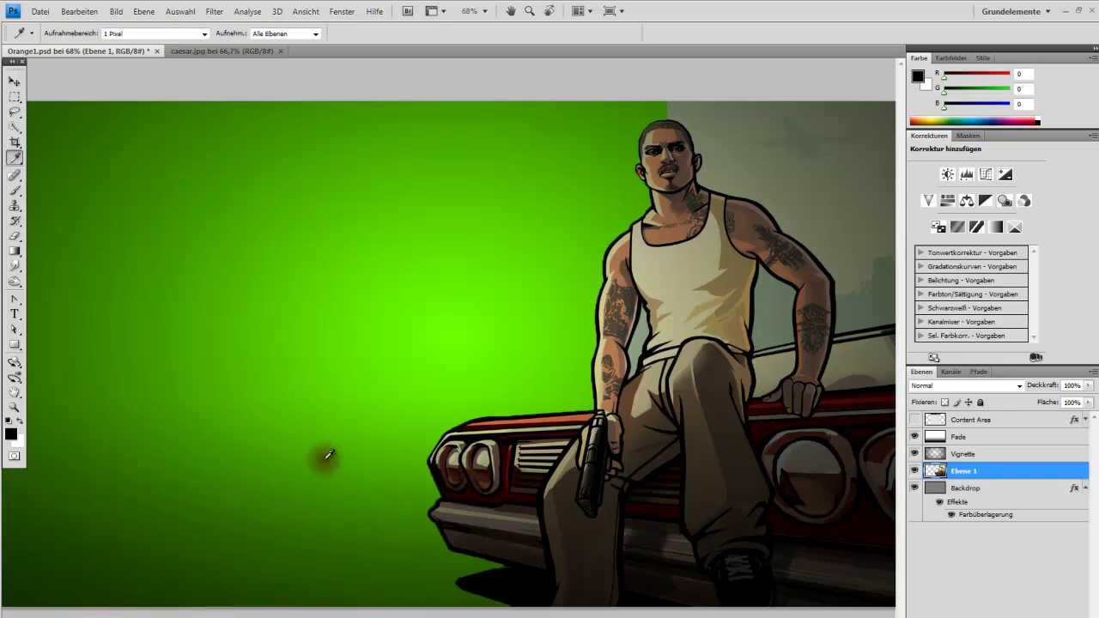
click(15, 127)
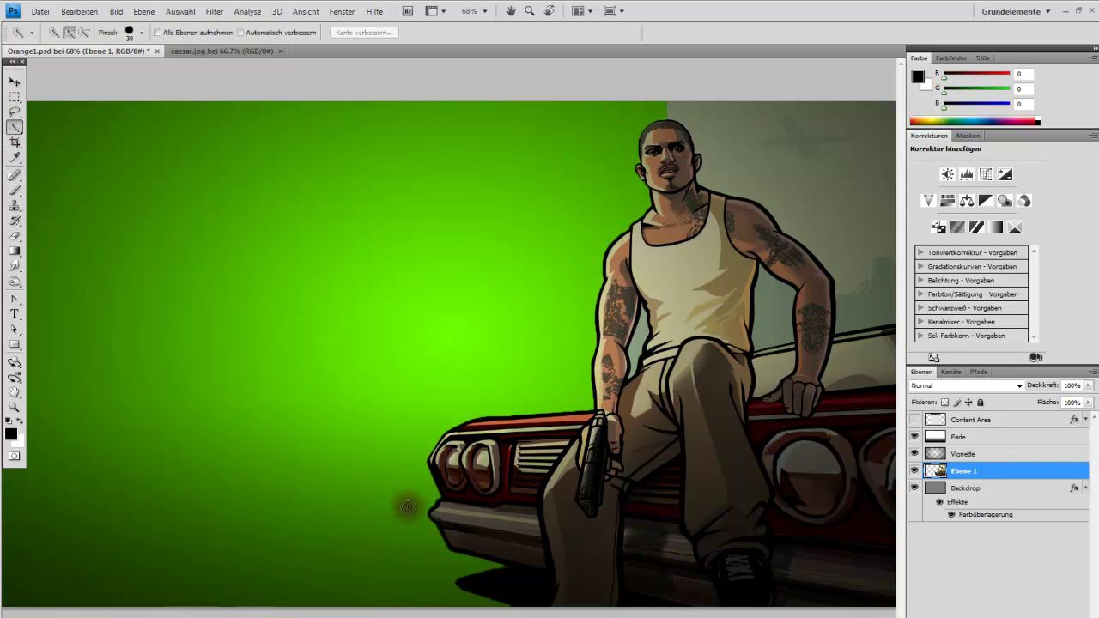
click(508, 570)
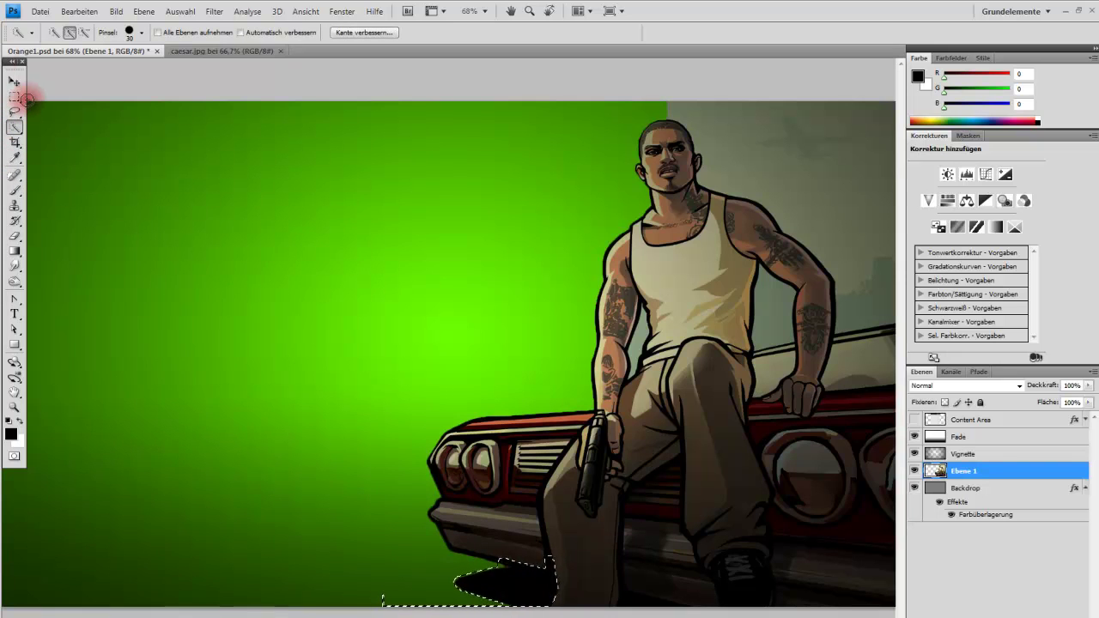
click(15, 237)
click(15, 97)
key(ctrl+d)
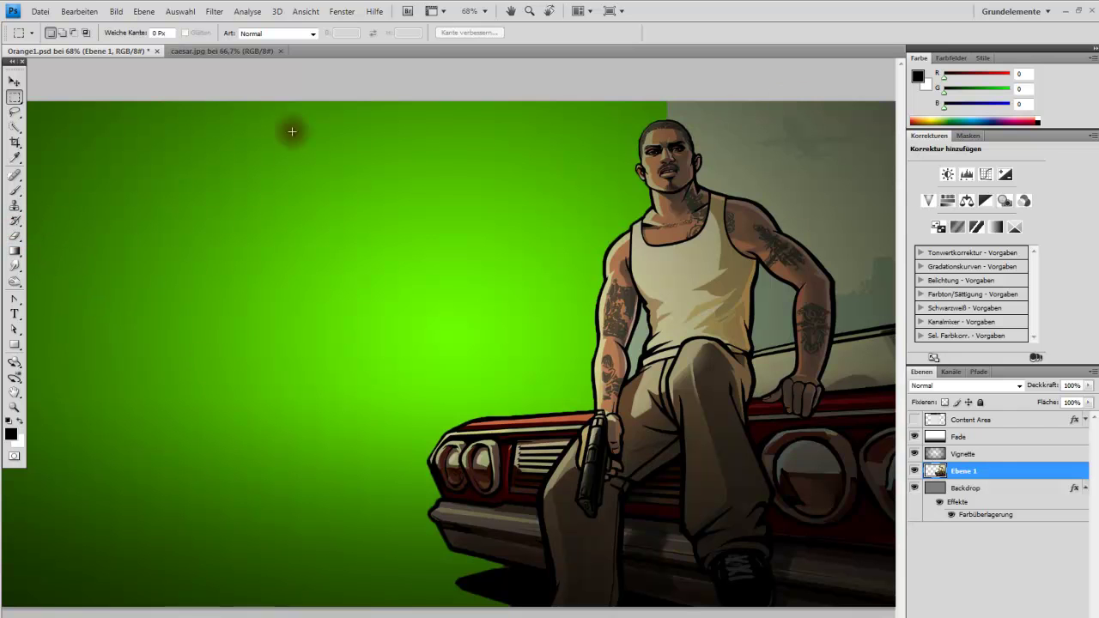
Quick-select and erase the grey background right of the head and shoulder
key(w)
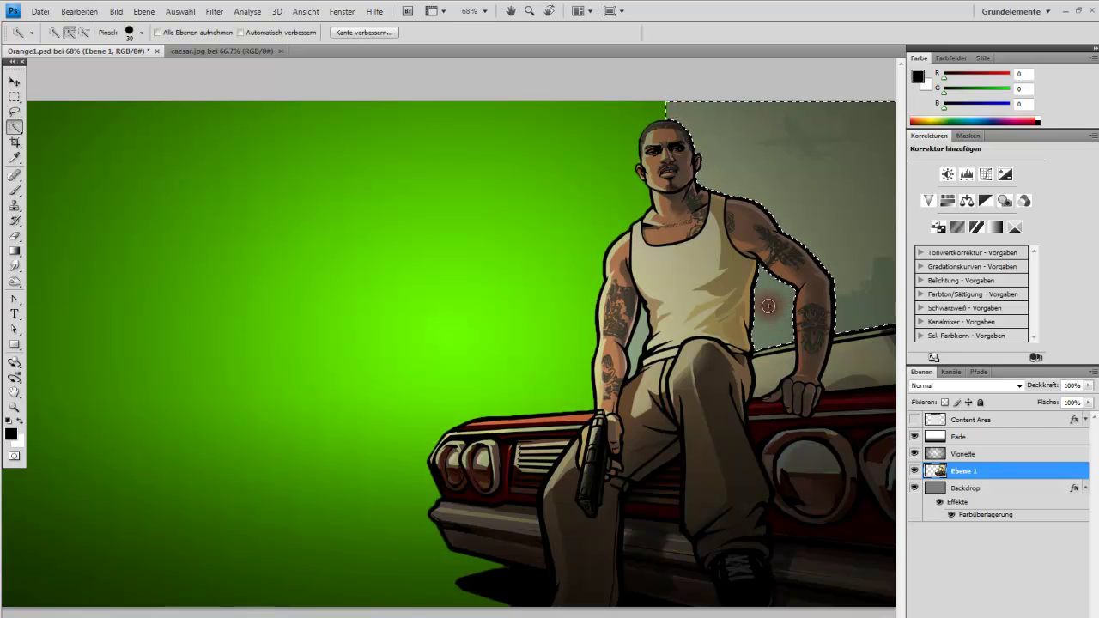
key(e)
mouse_move(736, 135)
mouse_down()
mouse_move(868, 148)
mouse_move(765, 152)
mouse_move(790, 355)
mouse_move(867, 248)
mouse_up()
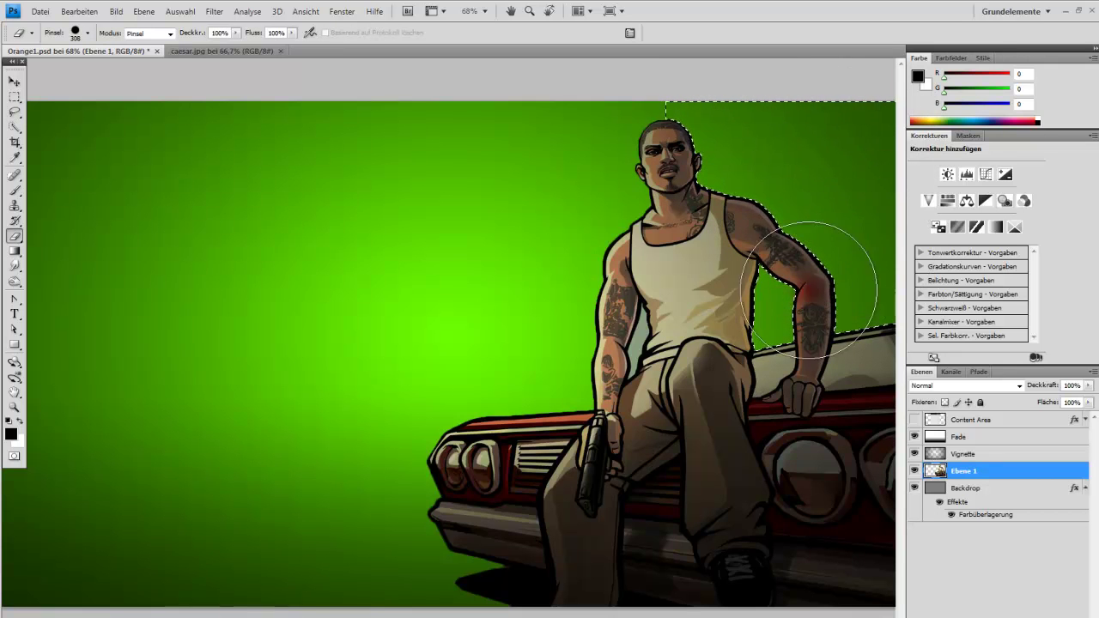
key(w)
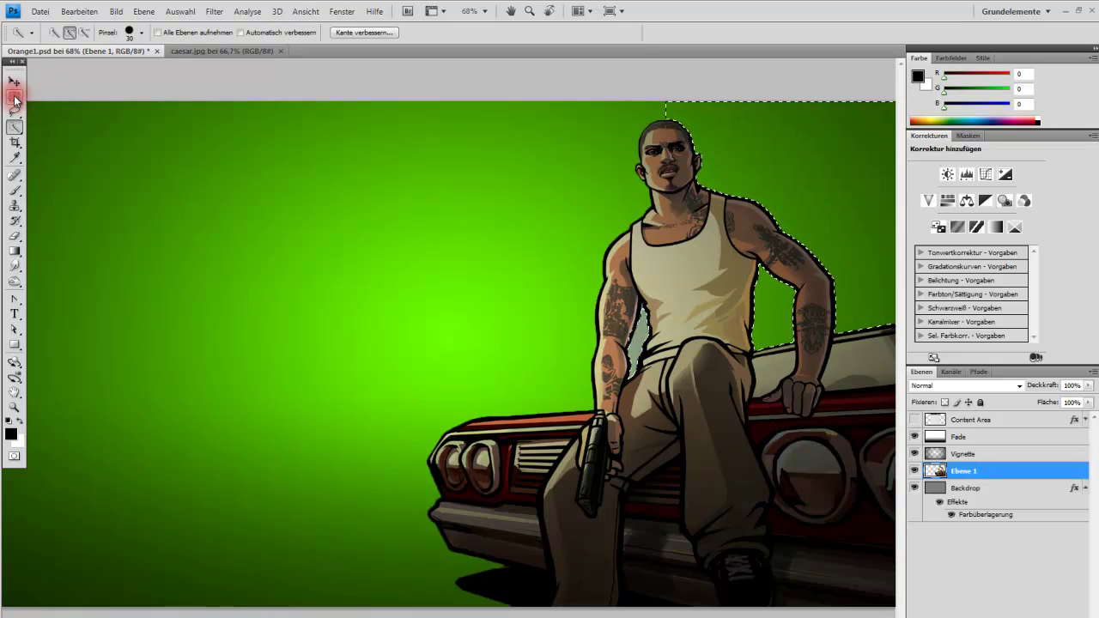
click(15, 407)
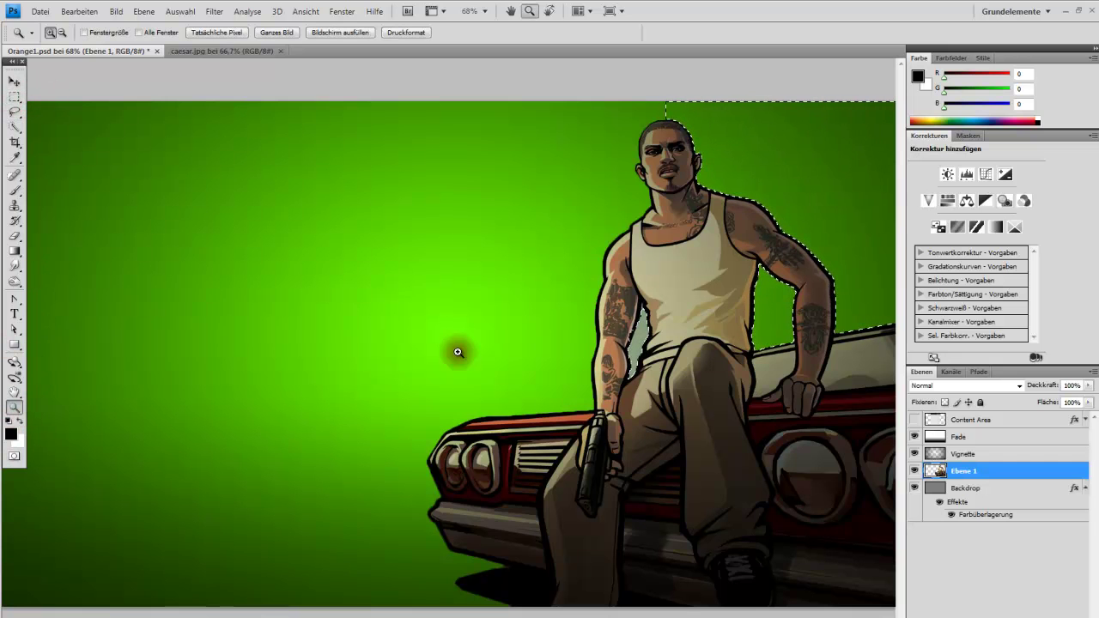
click(682, 281)
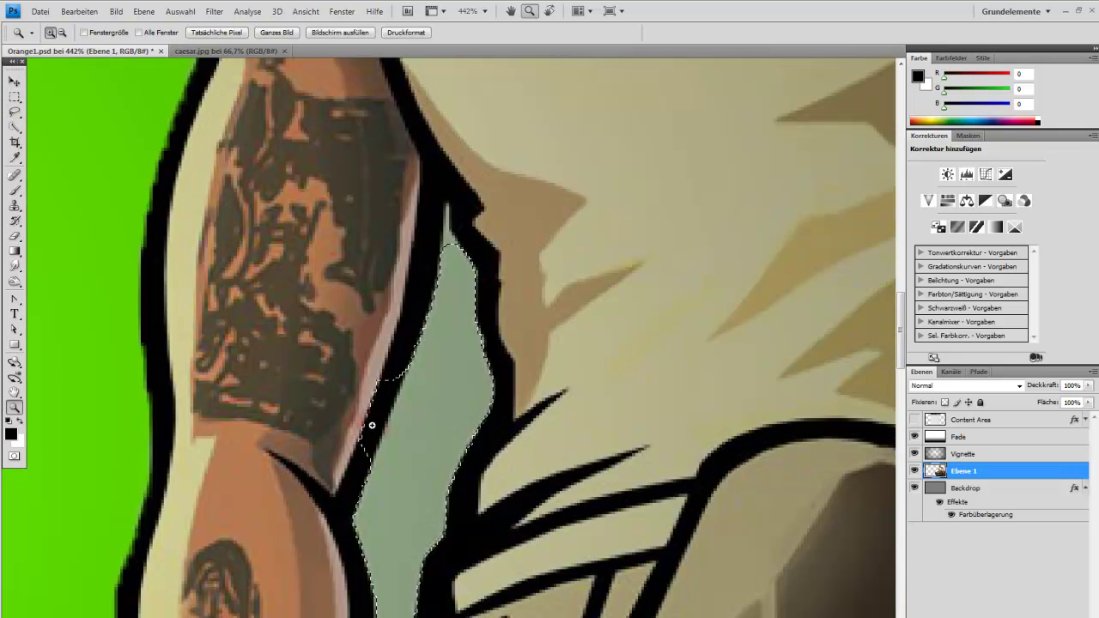
click(17, 236)
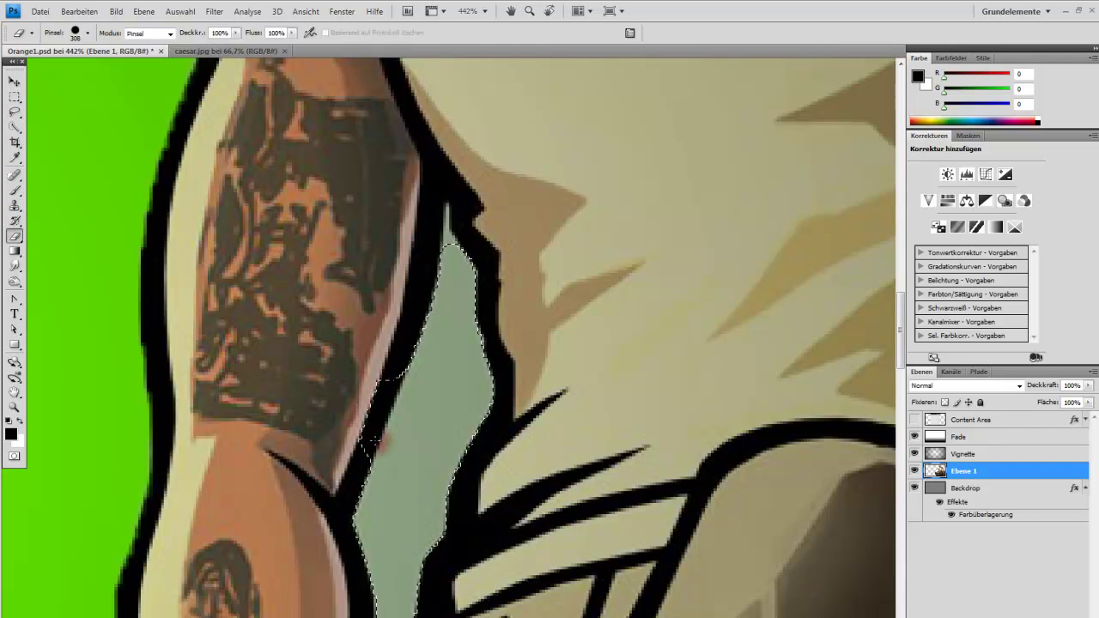
click(14, 97)
click(850, 244)
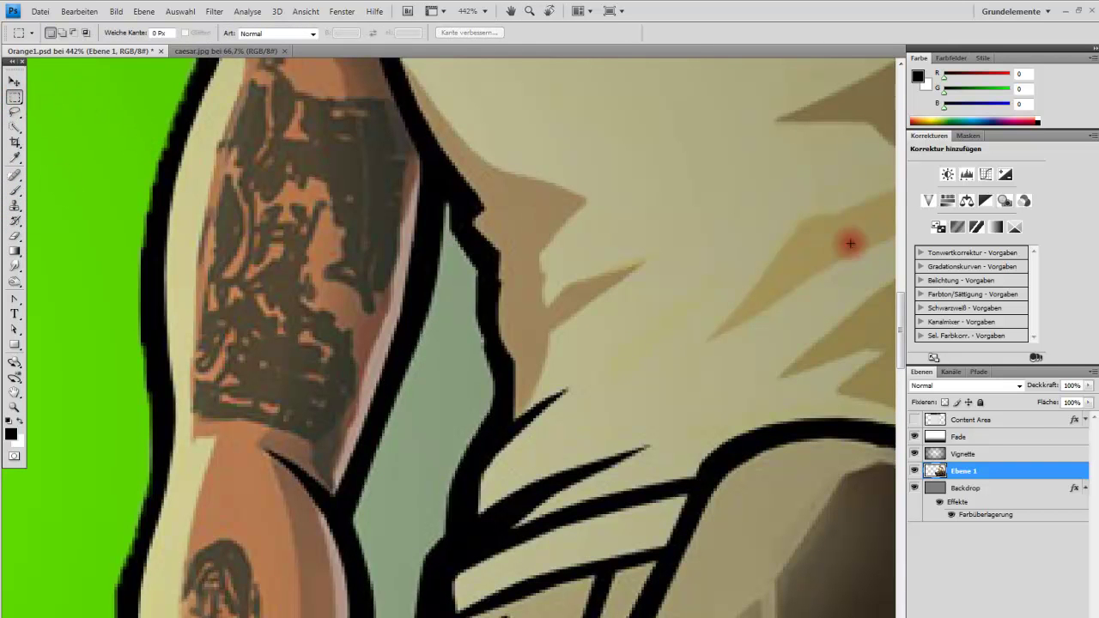
drag(902, 315, 902, 329)
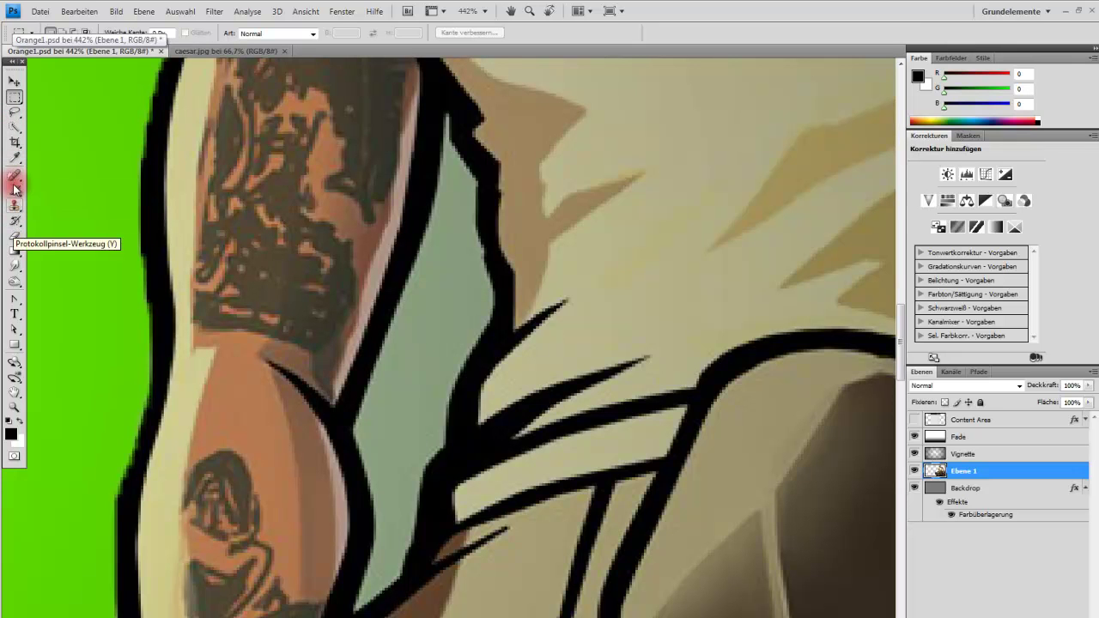
click(15, 127)
mouse_move(393, 318)
mouse_down()
mouse_move(423, 342)
mouse_move(456, 253)
mouse_up()
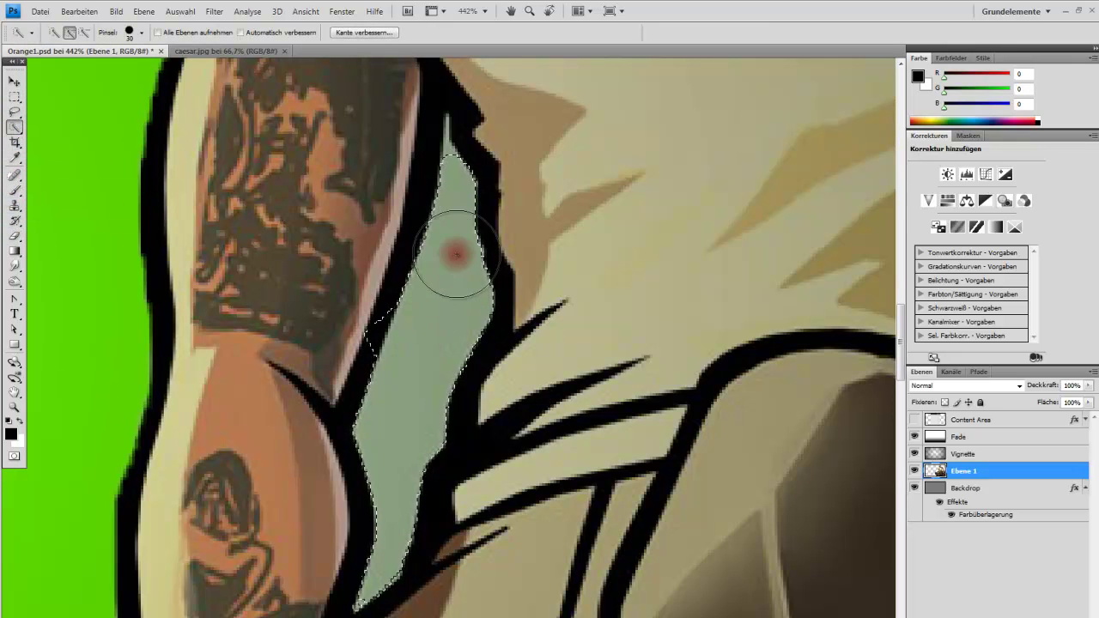
click(14, 96)
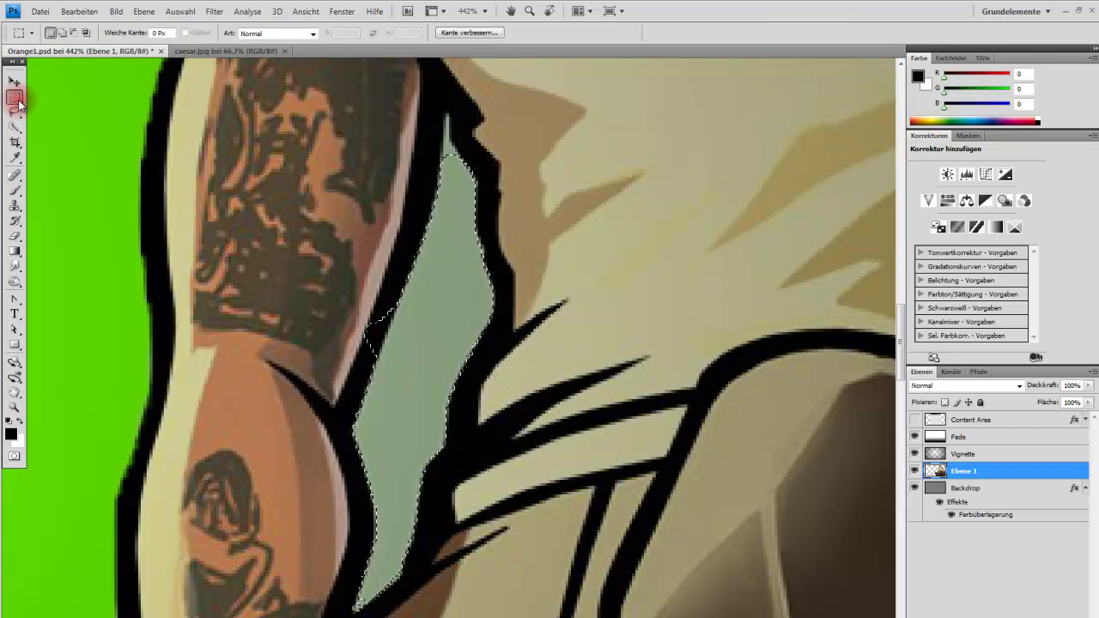
click(174, 157)
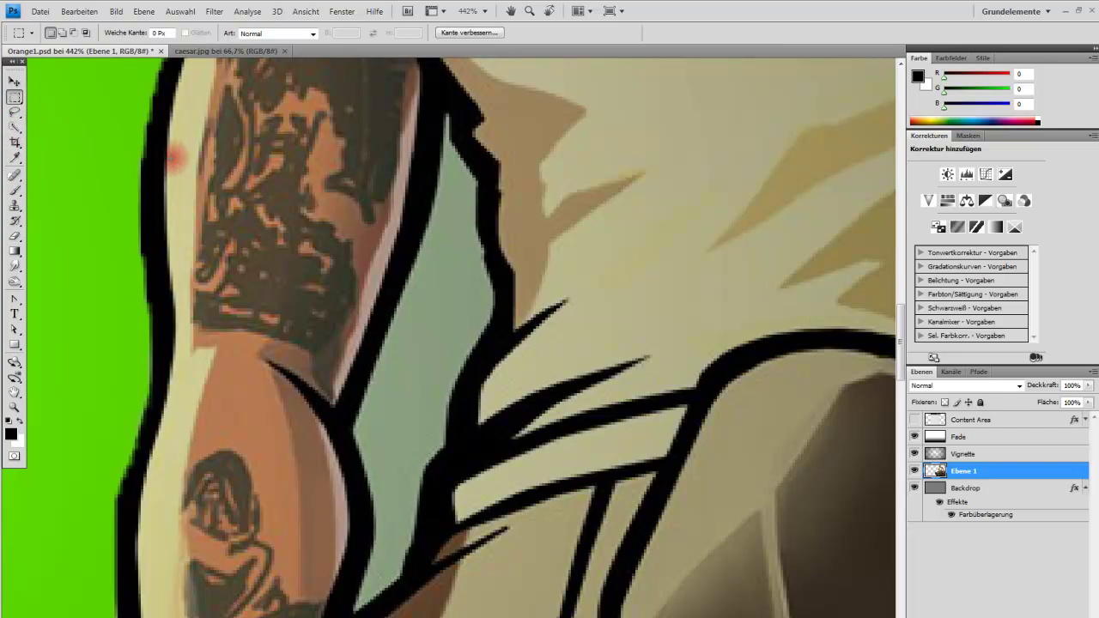
click(15, 129)
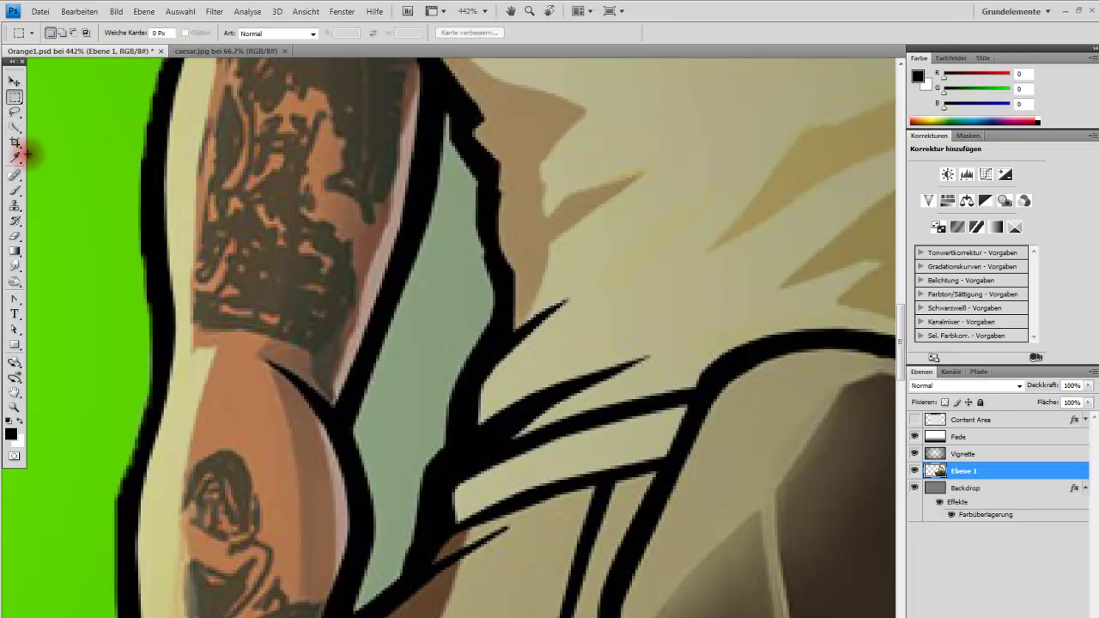
click(16, 127)
click(455, 335)
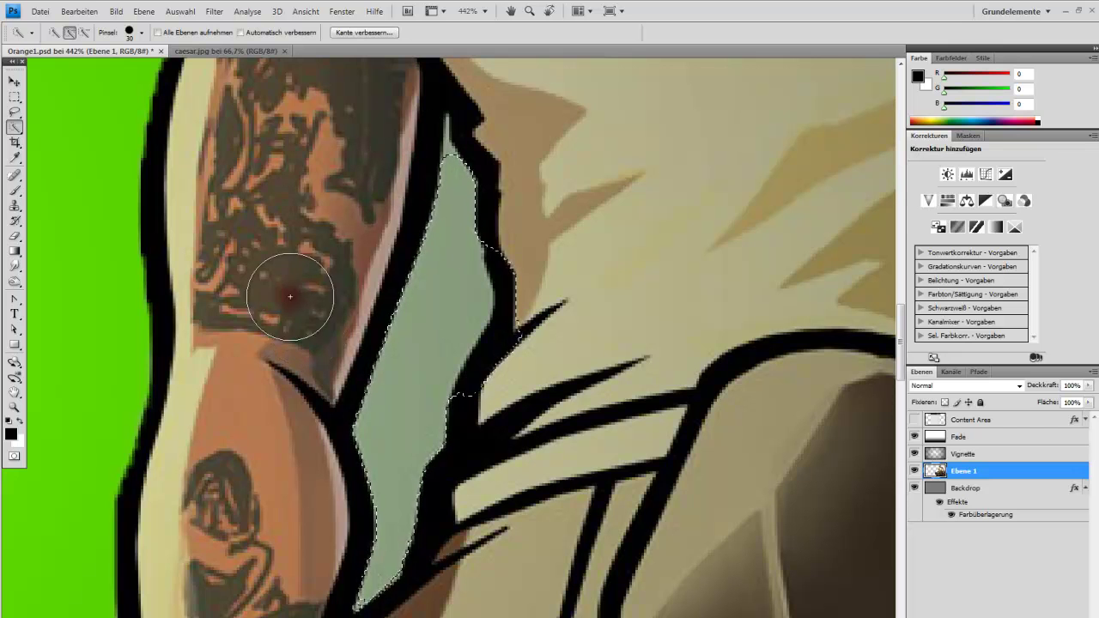
key(m)
click(273, 257)
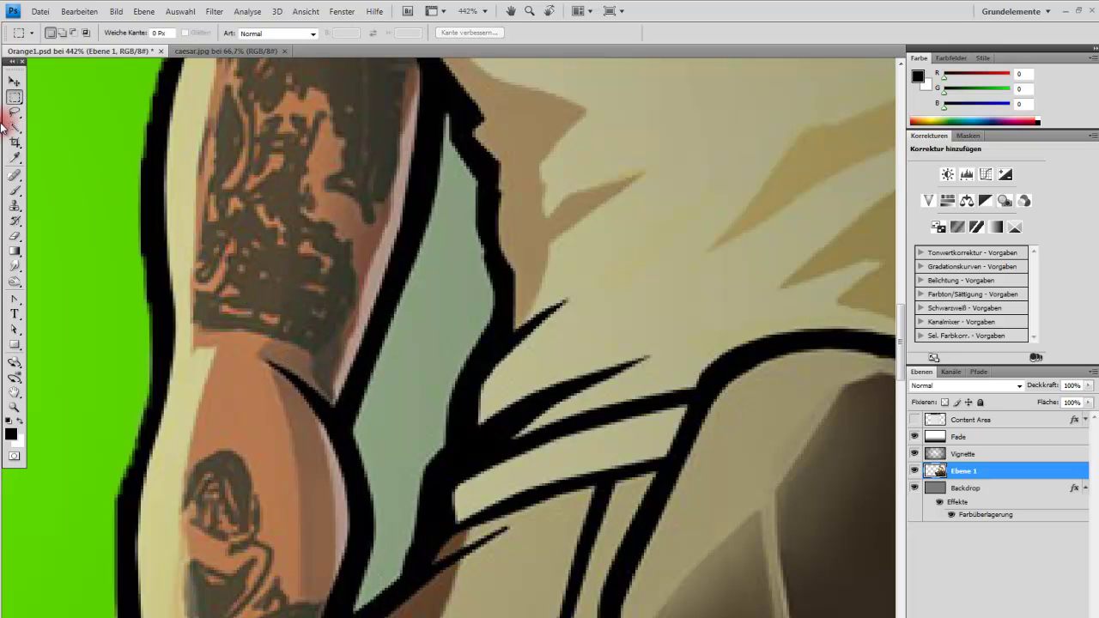
key(alt+Tab)
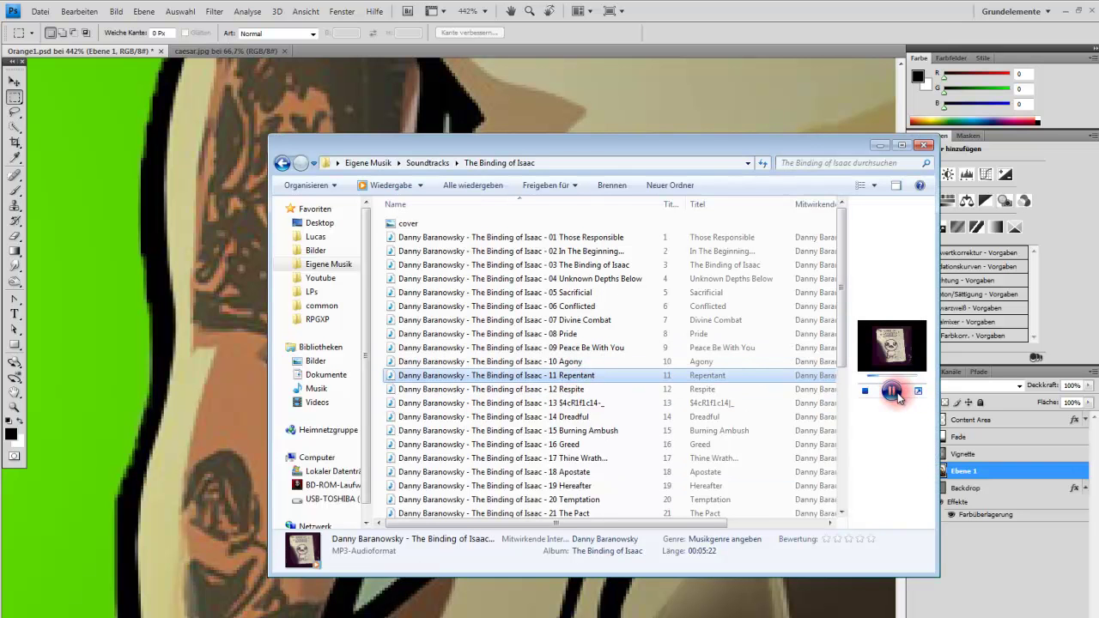
click(809, 42)
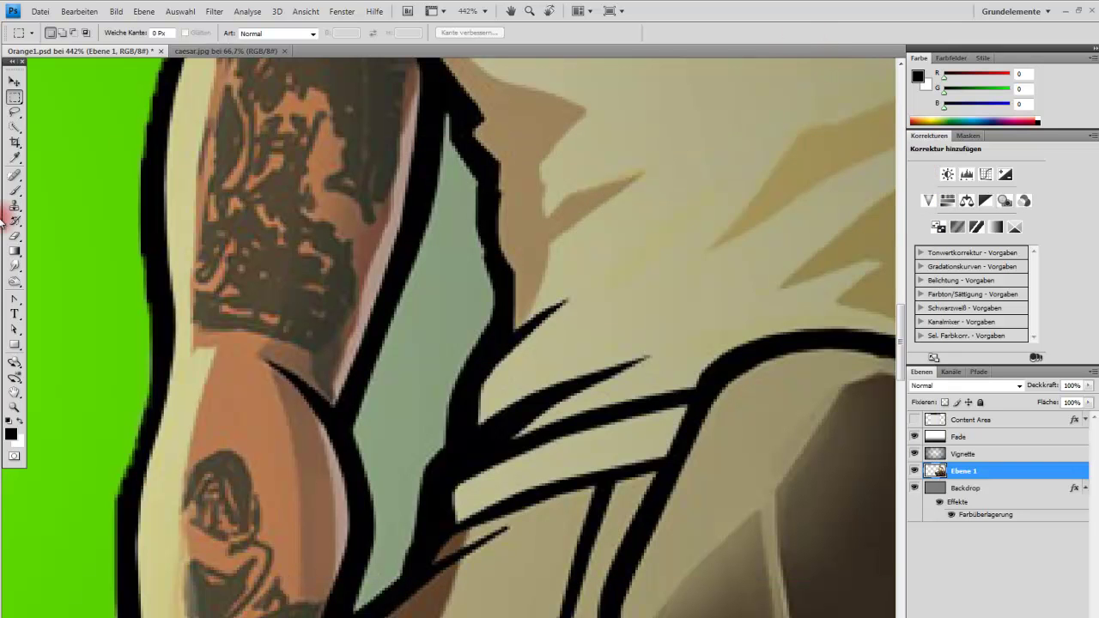
Select the grey-green gap between the arm and torso with the Magic Wand
click(14, 127)
click(399, 312)
right_click(14, 128)
click(57, 142)
click(15, 96)
click(43, 124)
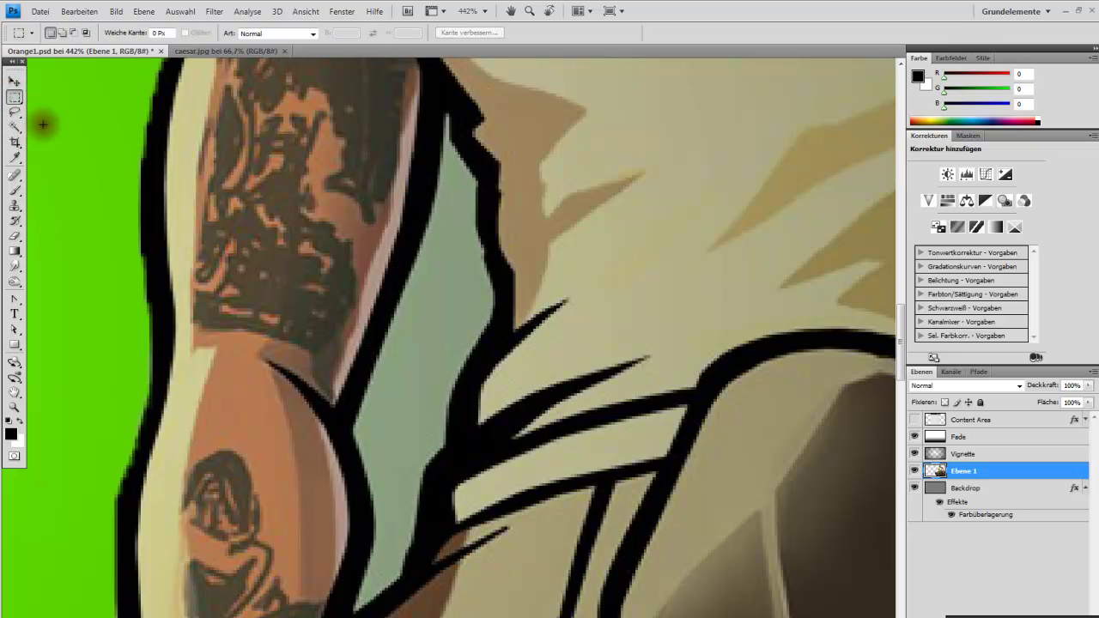
click(14, 127)
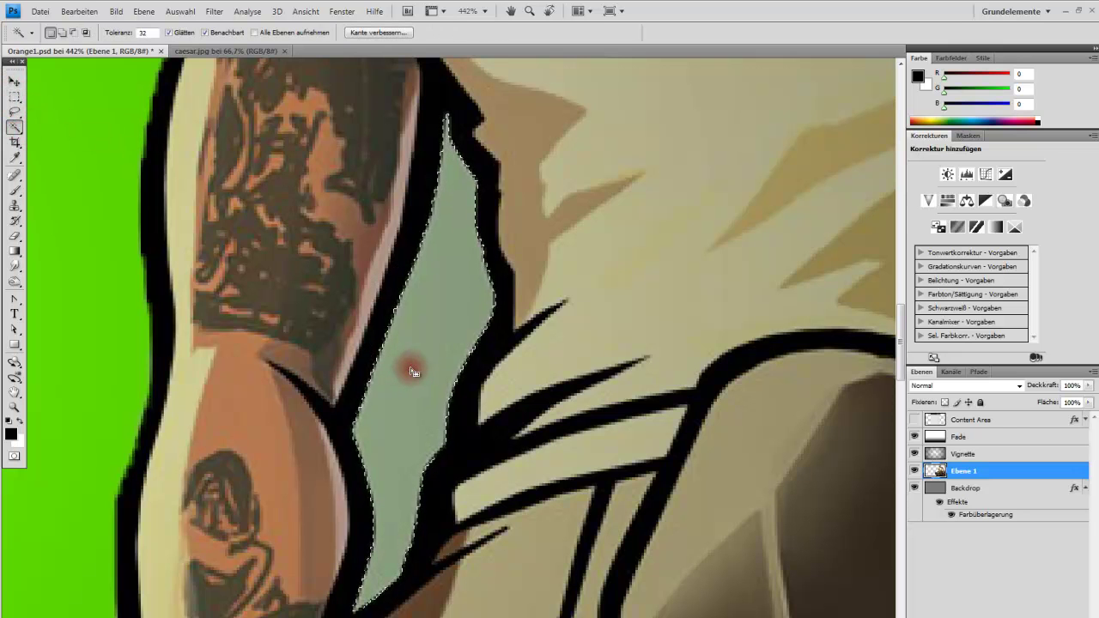
click(232, 399)
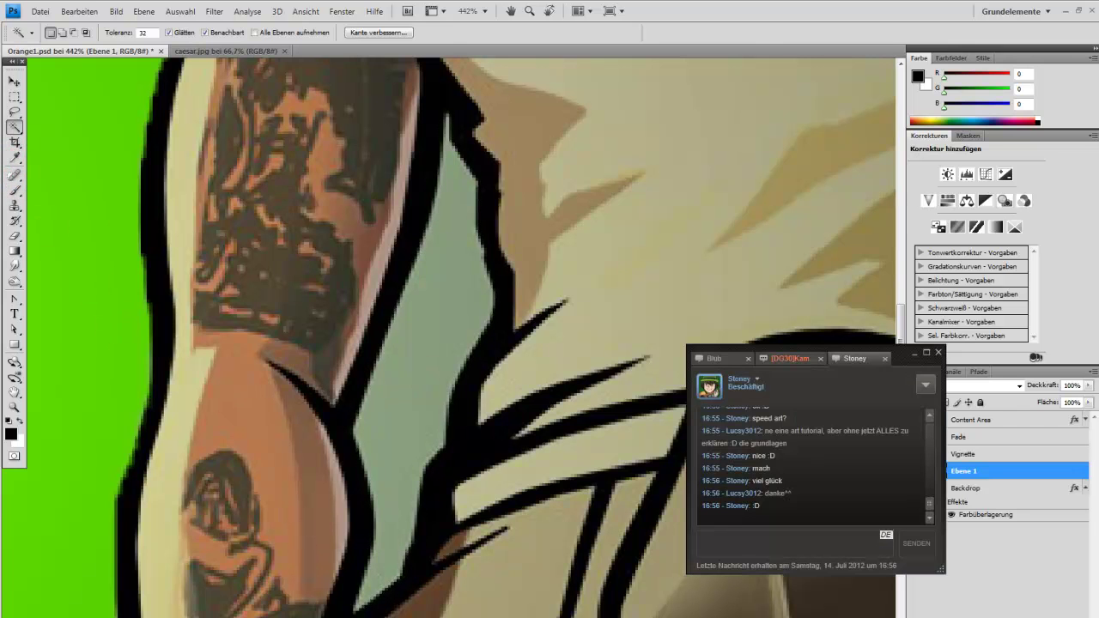
Erase the grey-green gap to reveal green, then zoom out to the whole picture
key(alt+Tab)
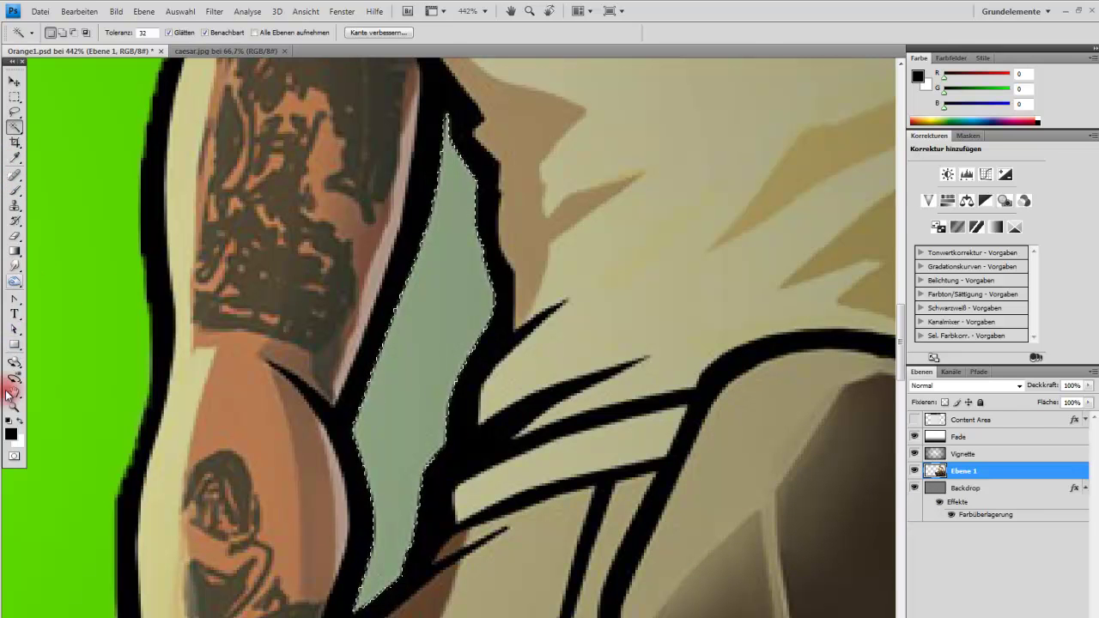
click(14, 236)
drag(404, 185, 392, 401)
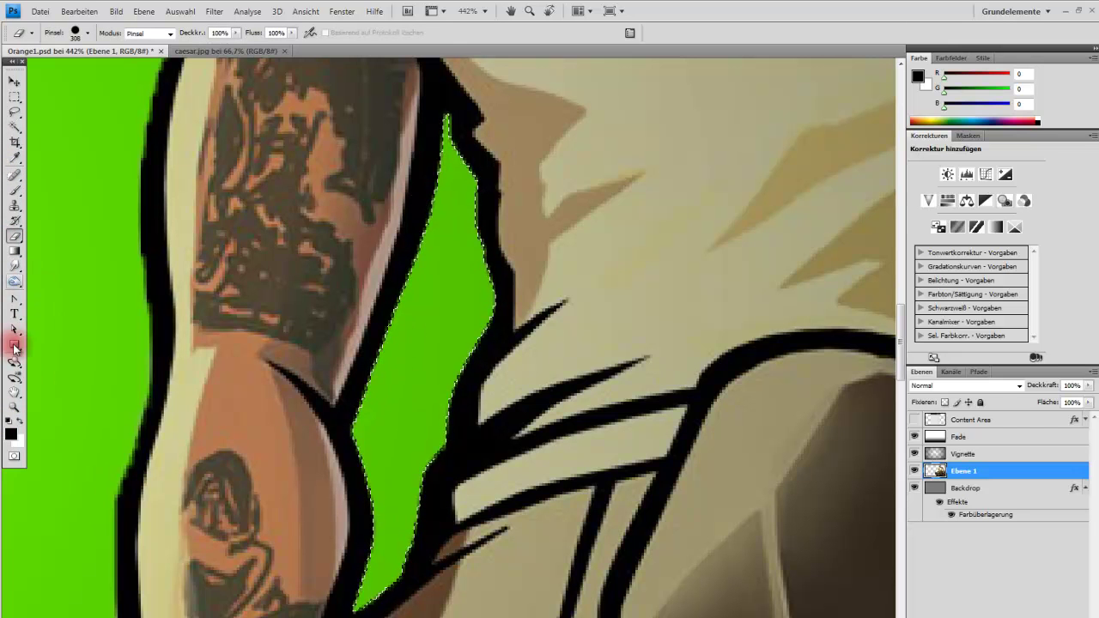
click(15, 407)
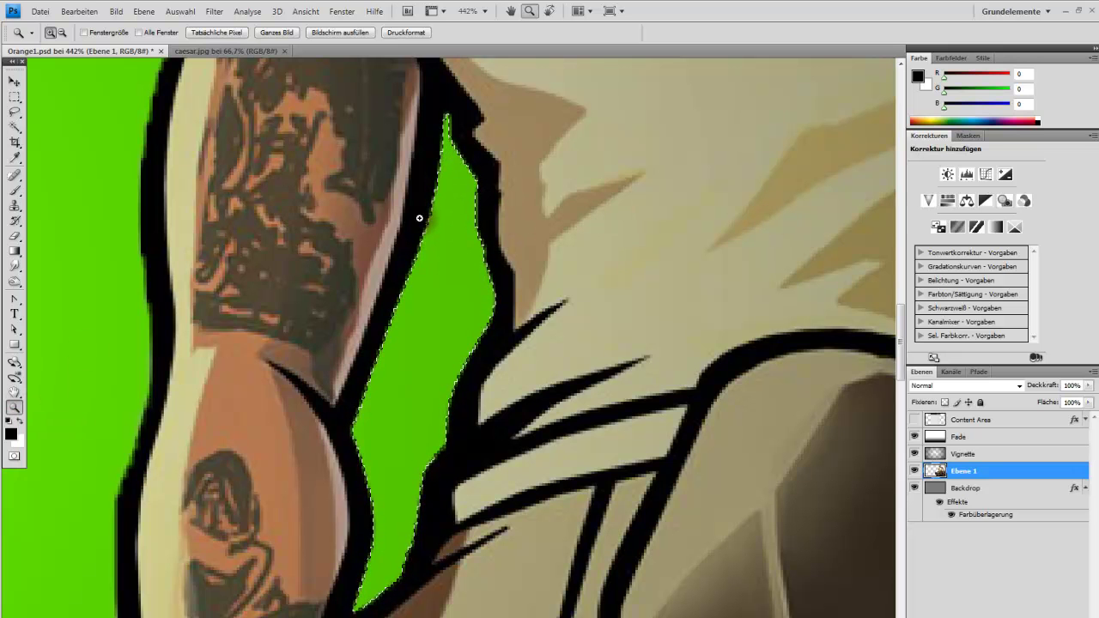
mouse_move(437, 314)
mouse_down()
mouse_move(397, 476)
mouse_move(456, 375)
mouse_up()
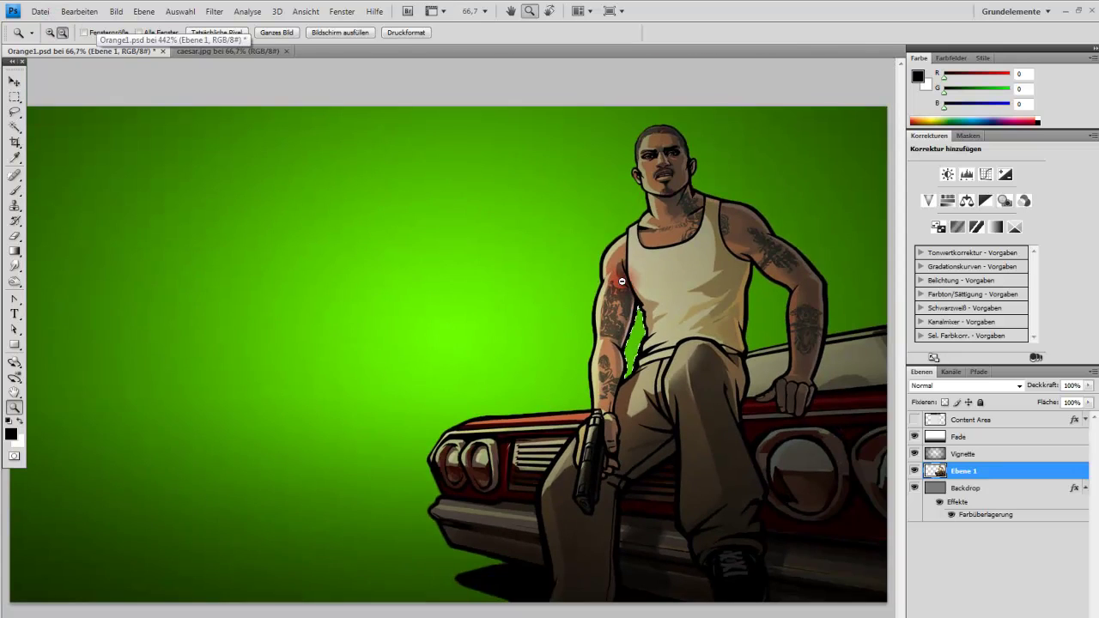
Zoom onto the green tip under the bumper and set the brush diameter to 25 px
click(50, 32)
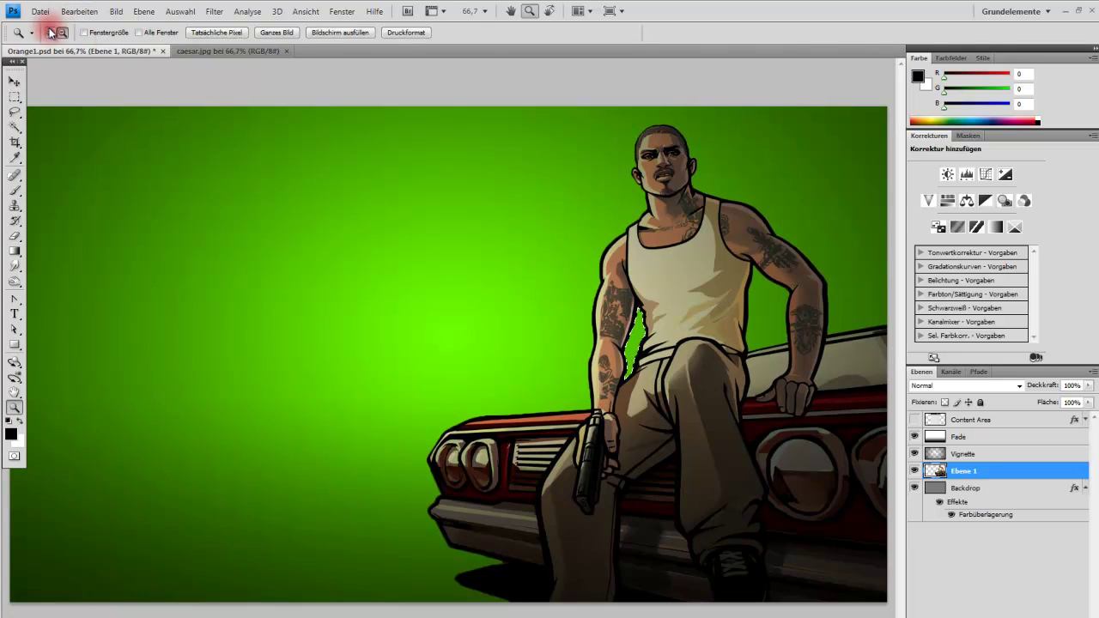
drag(555, 591, 555, 592)
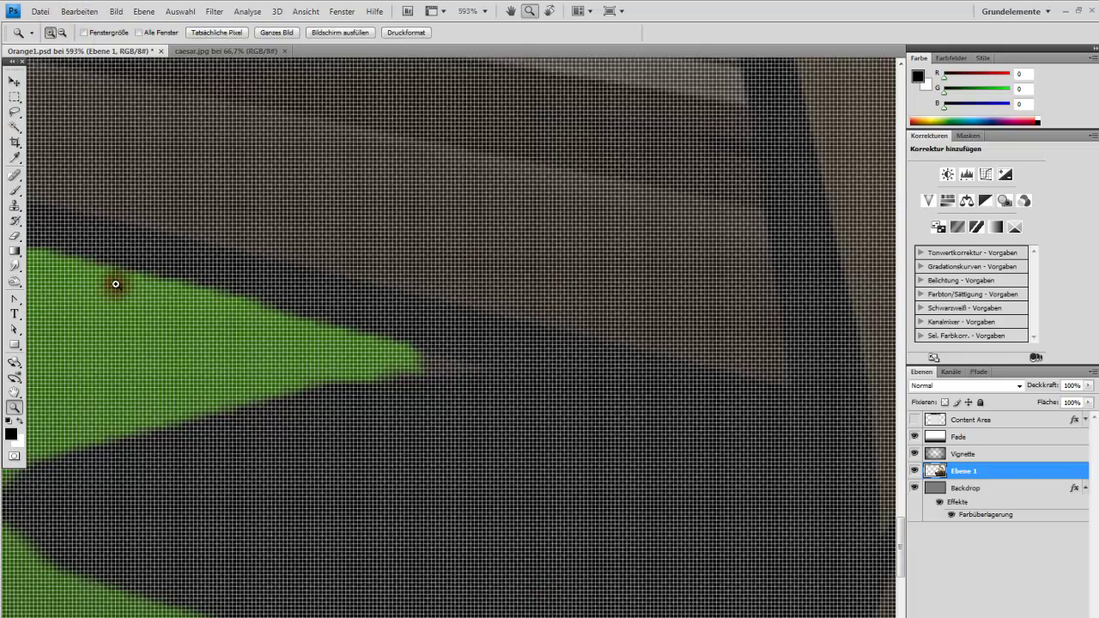
click(61, 32)
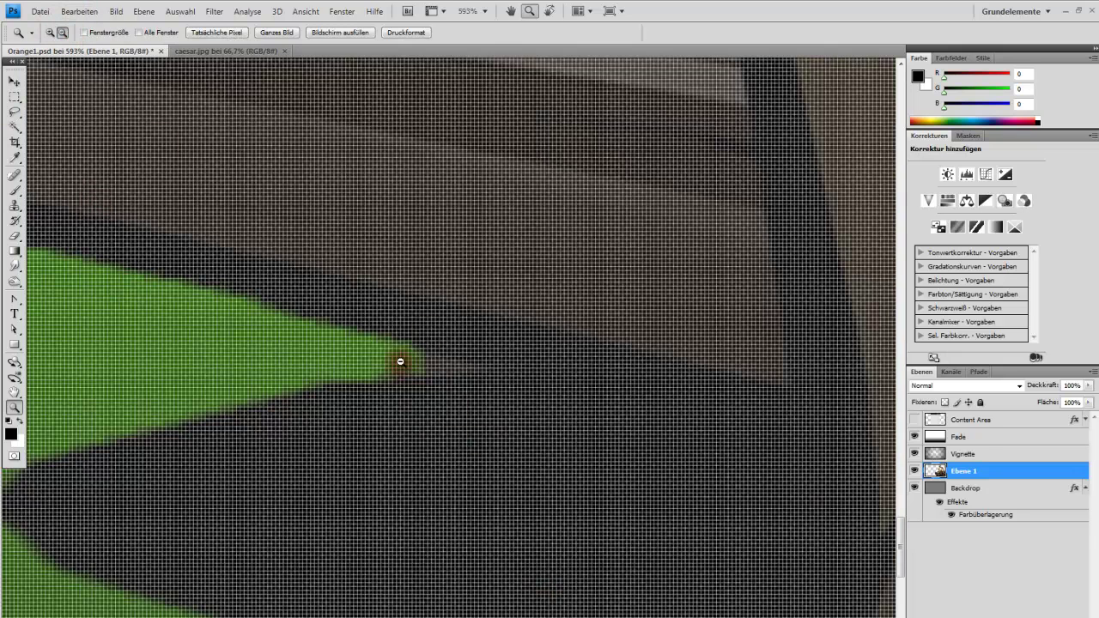
click(400, 361)
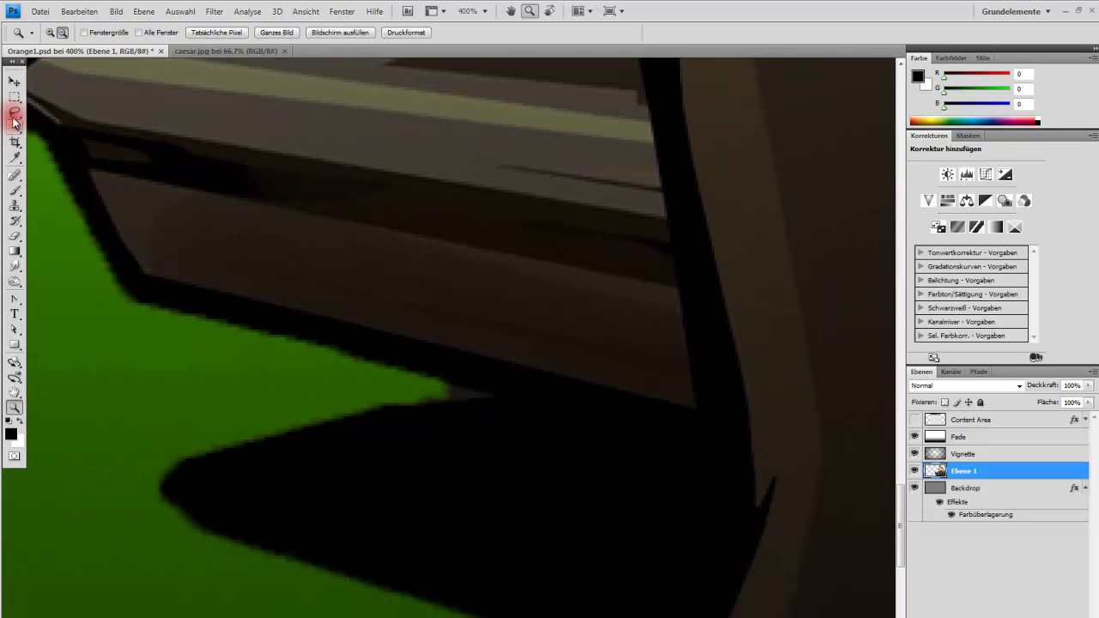
click(15, 191)
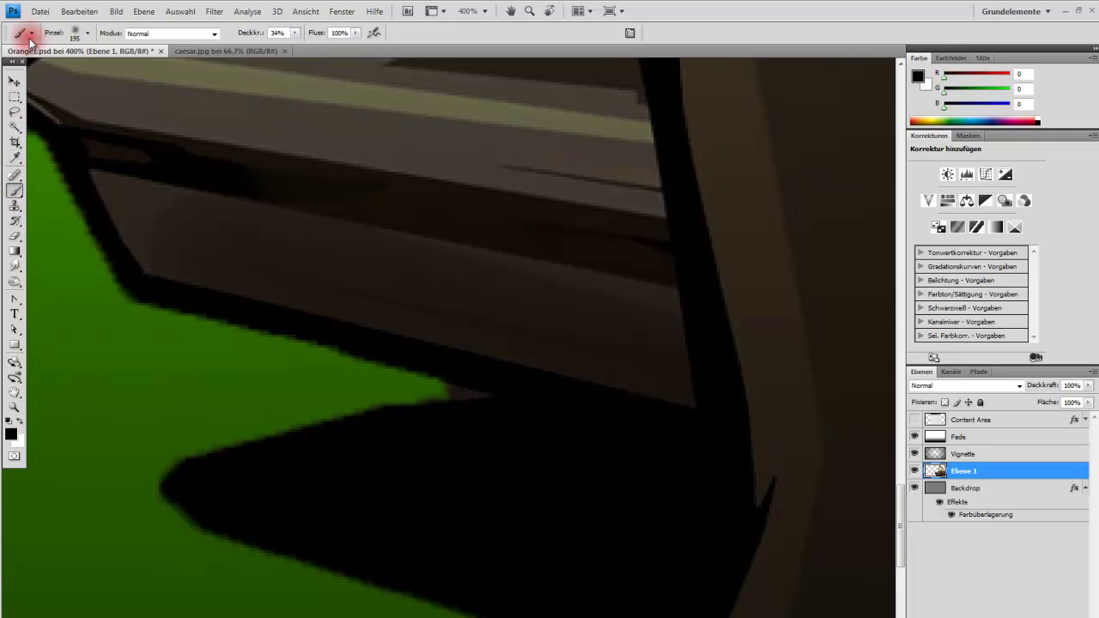
click(85, 33)
text(25)
key(Return)
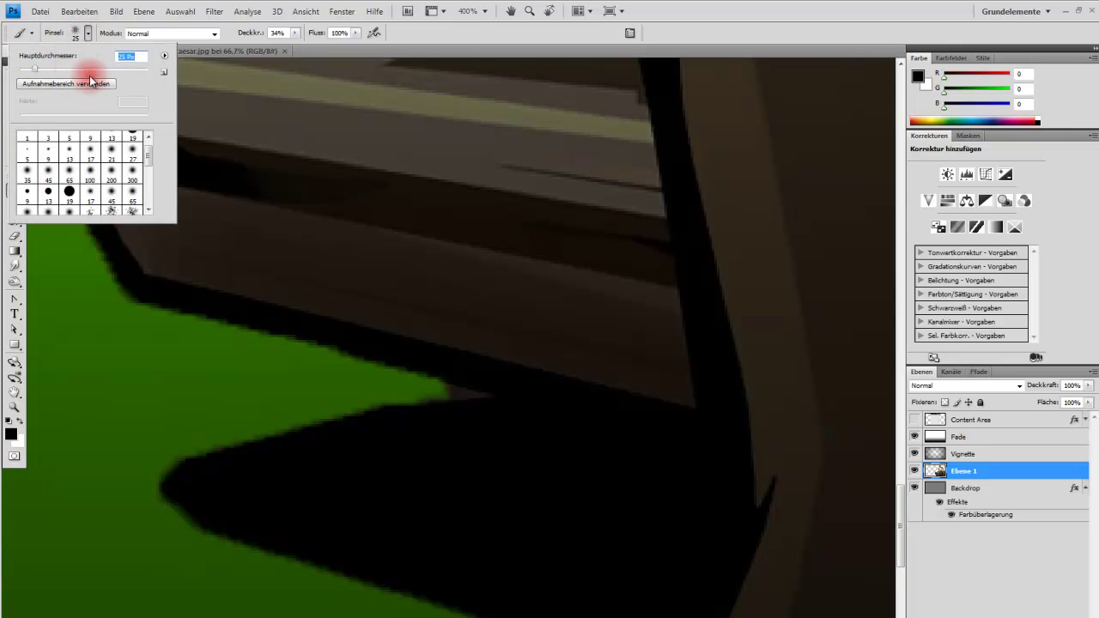
click(251, 51)
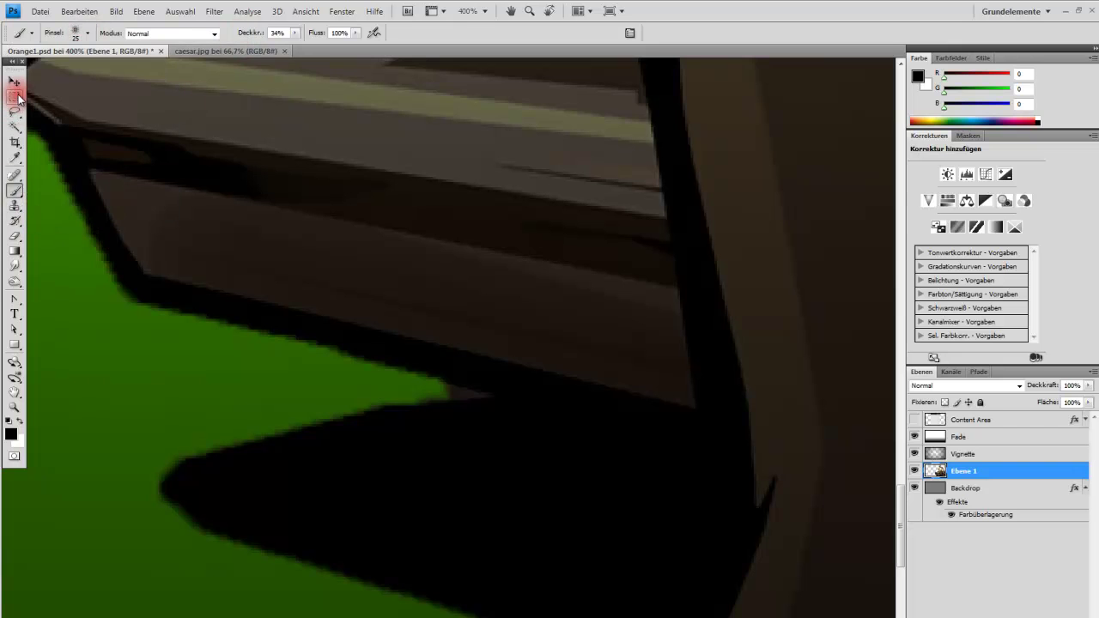
Magic Wand-select the dark fringe along the green tip and erase inside it
click(15, 126)
click(459, 391)
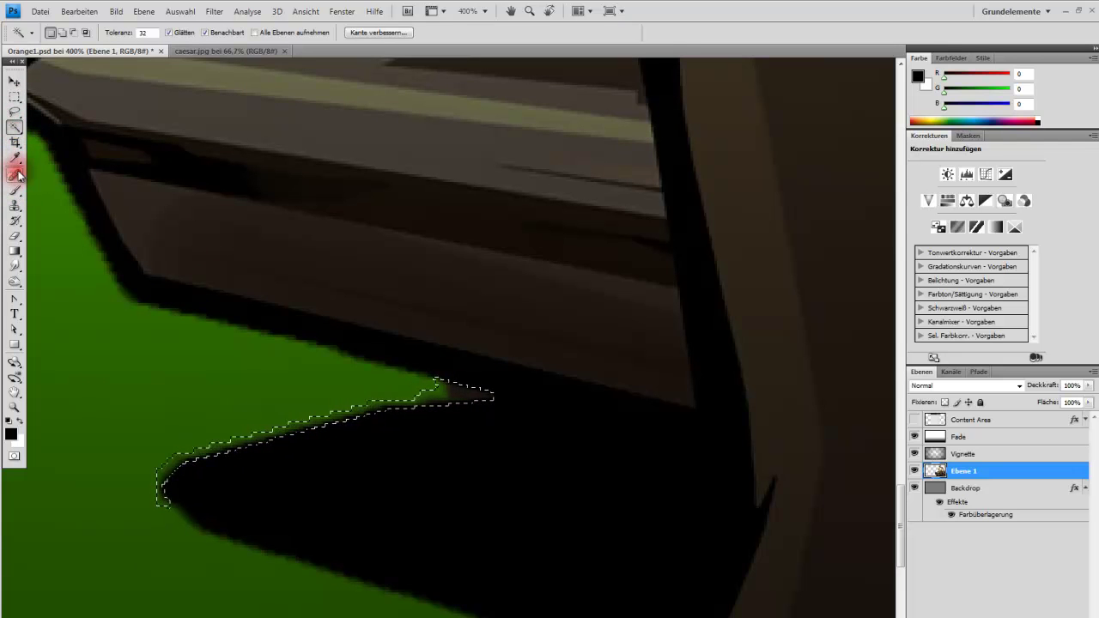
key(e)
click(458, 391)
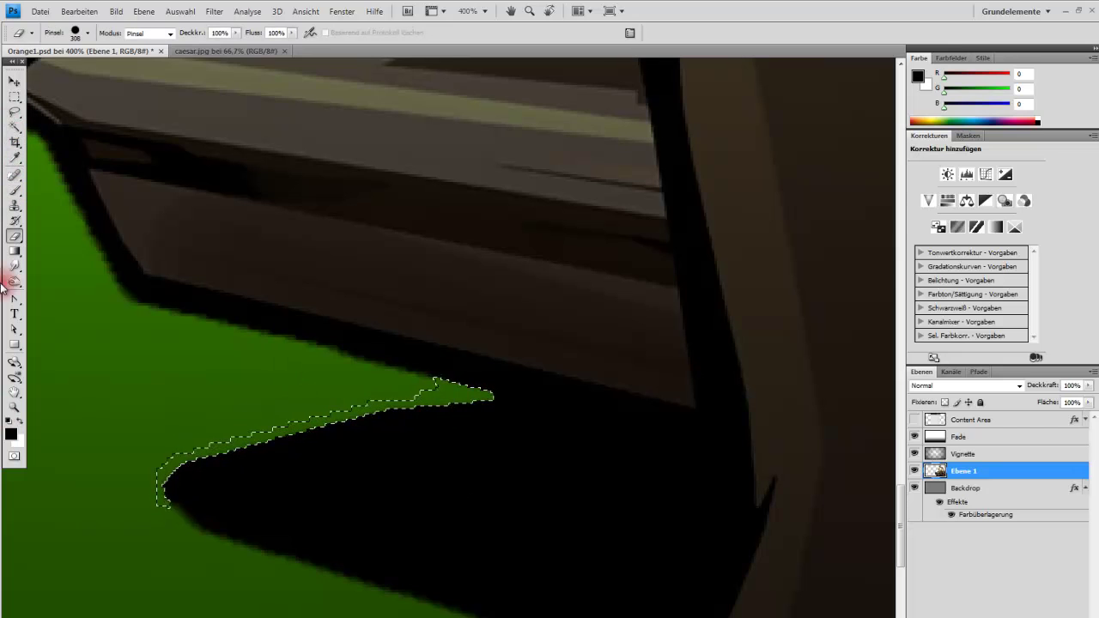
click(14, 97)
click(157, 203)
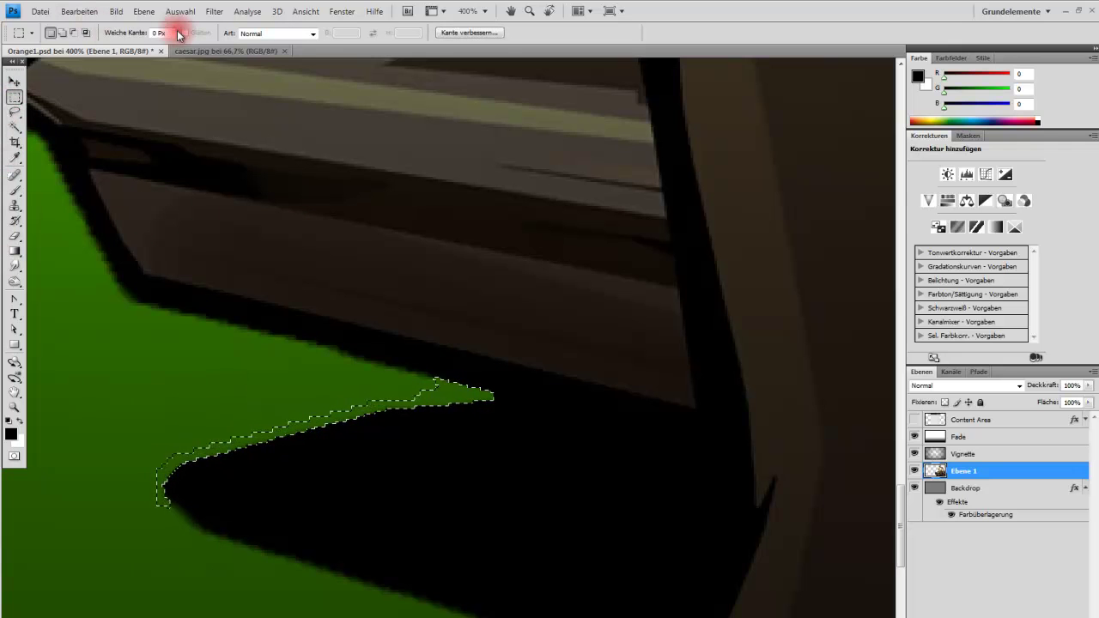
click(104, 191)
Undo the fringe erasure, deselect, and zoom in to 2560% on the tip's edge
click(14, 409)
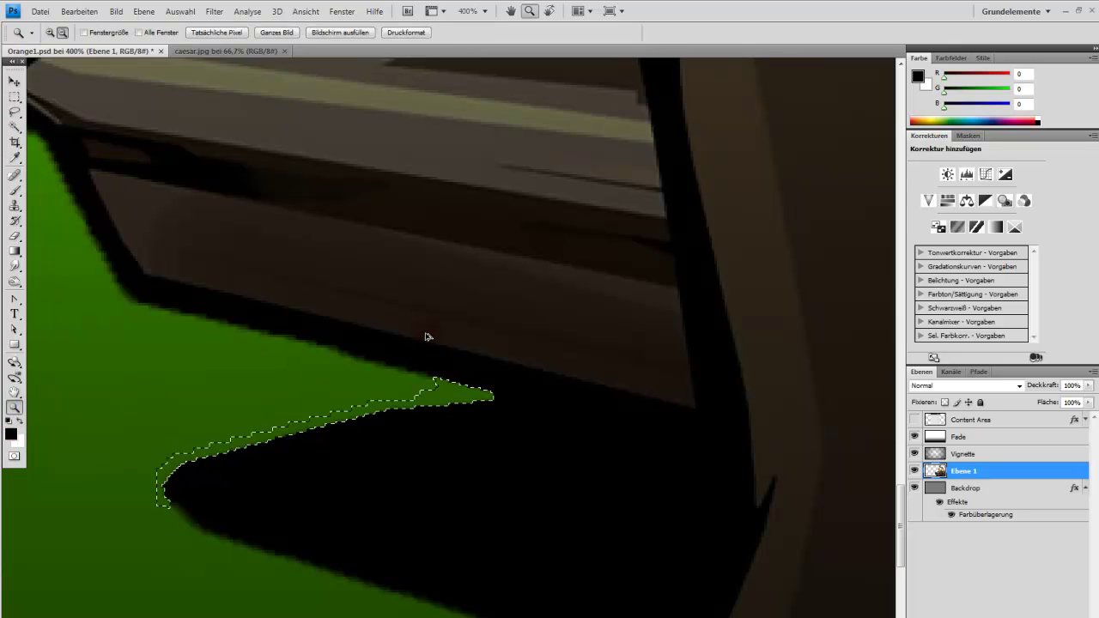
key(Delete)
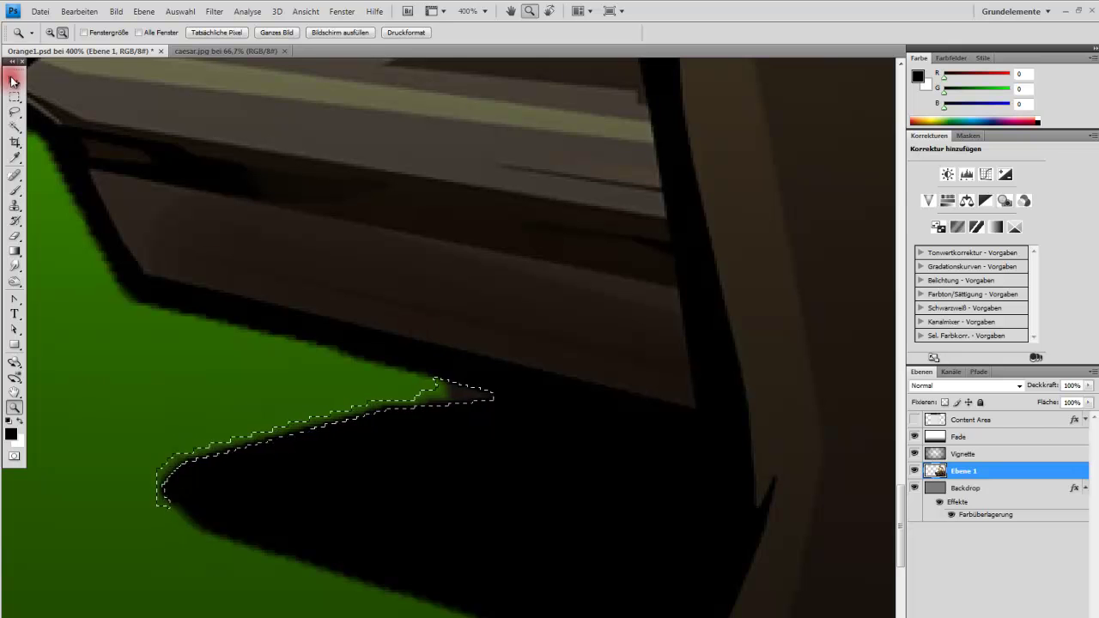
click(15, 96)
key(ctrl+d)
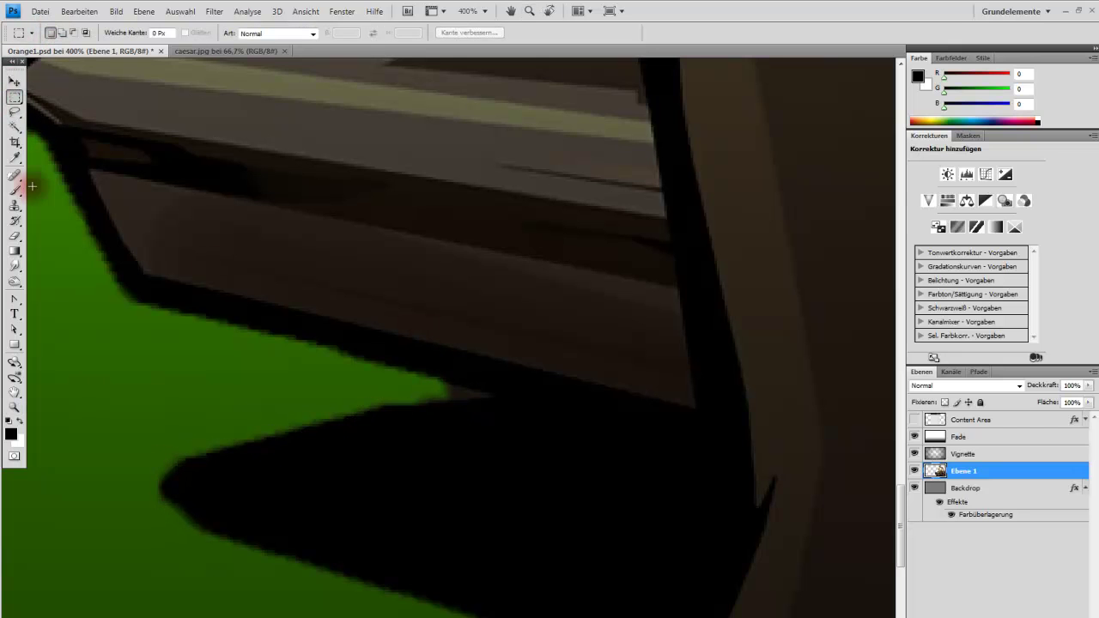
click(14, 394)
key(z)
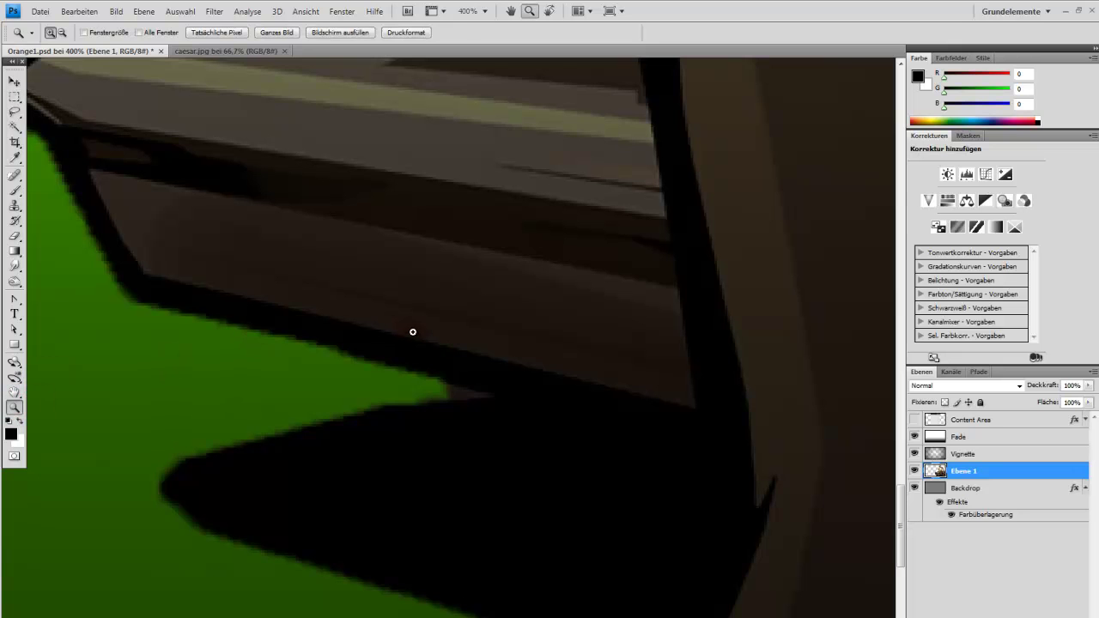
drag(538, 413, 548, 427)
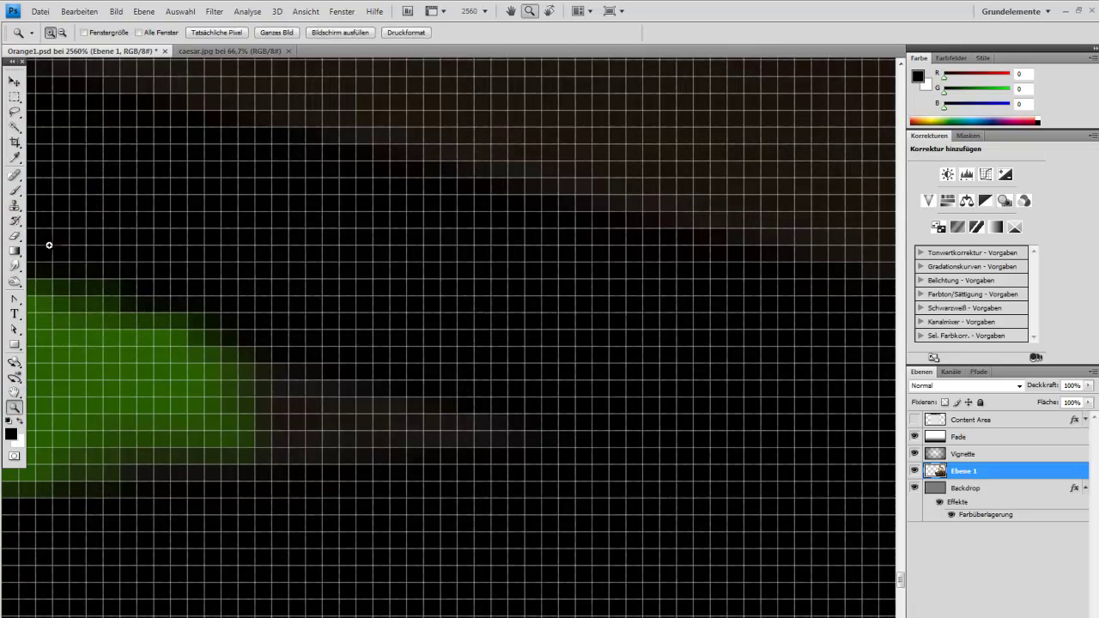
Set the eraser to 2 px at about 82% hardness and erase the dark fringe pixels
click(76, 36)
drag(30, 66, 22, 74)
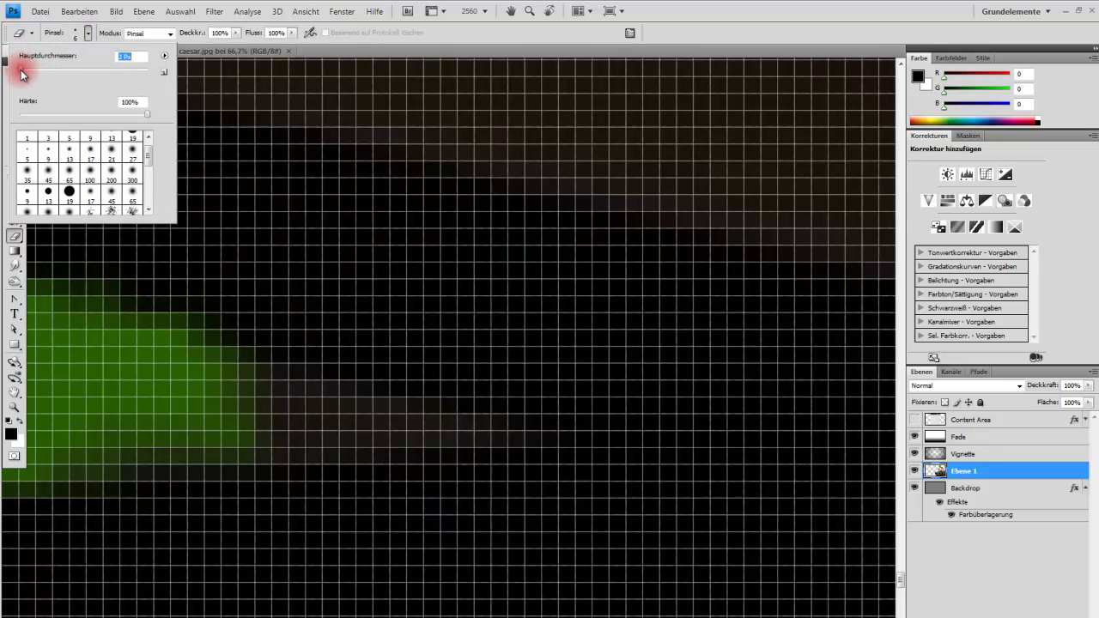
drag(21, 75, 18, 75)
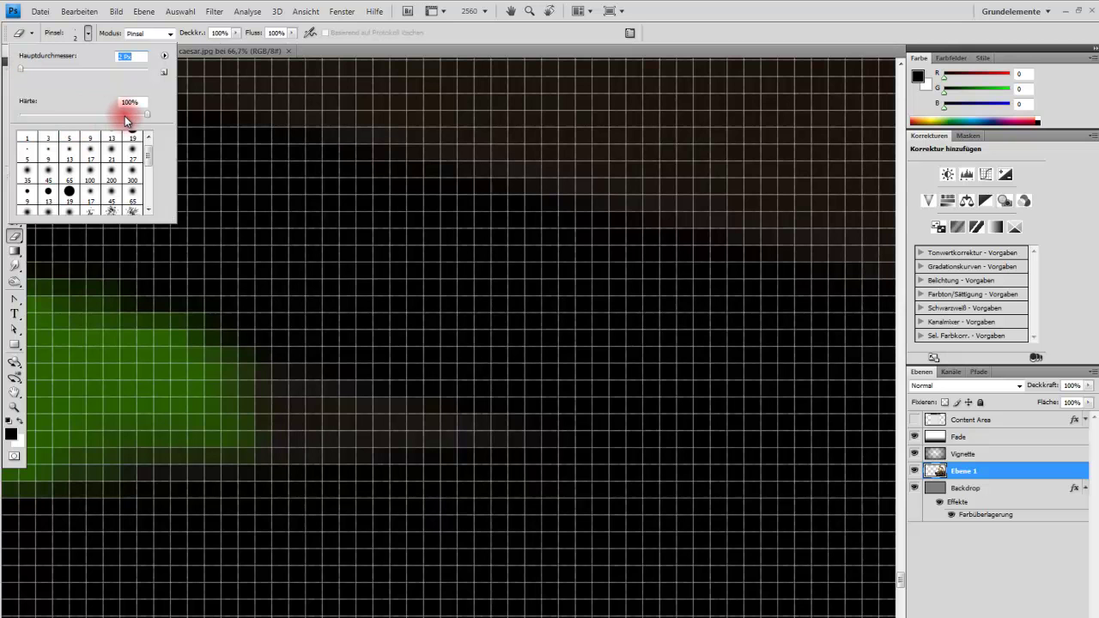
click(125, 116)
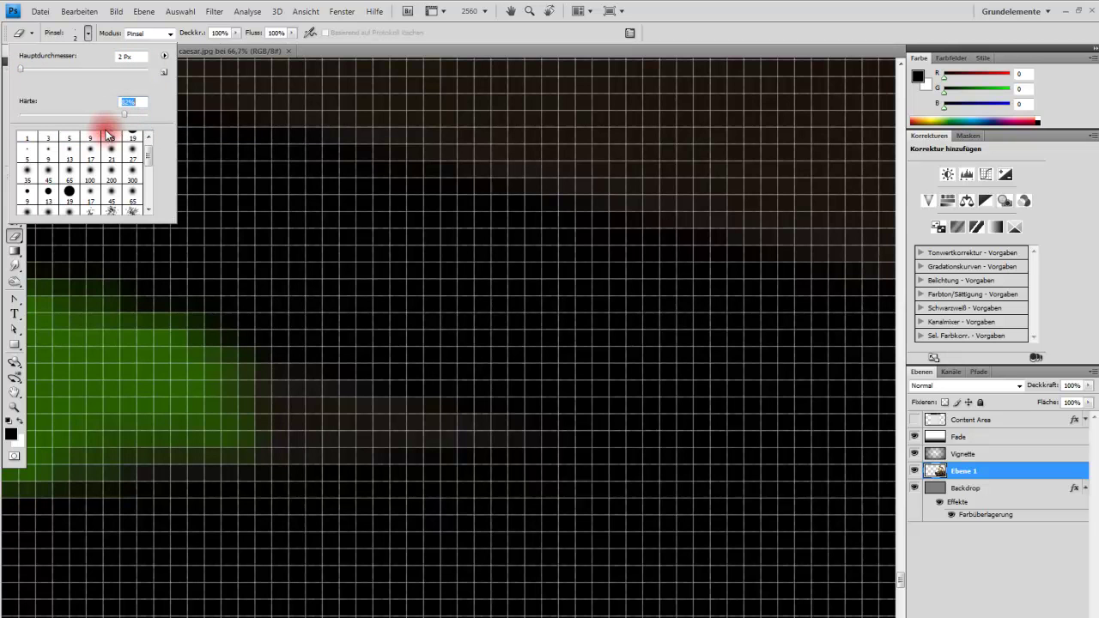
key(Return)
mouse_move(245, 387)
mouse_down()
mouse_move(206, 434)
mouse_move(116, 451)
mouse_move(343, 418)
mouse_up()
mouse_move(290, 386)
mouse_down()
mouse_move(434, 424)
mouse_move(185, 435)
mouse_up()
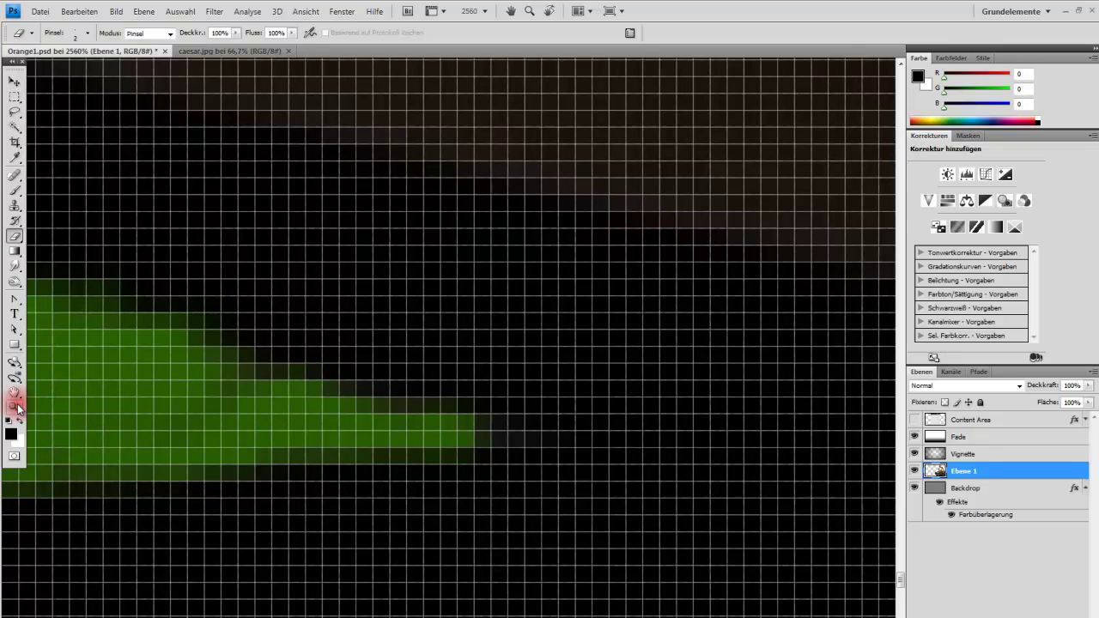
Zoom out step by step from the pixel view to 50% to see the whole composition
click(16, 407)
alt+click(143, 370)
alt+click(587, 241)
alt+click(606, 164)
alt+click(585, 206)
alt+click(361, 449)
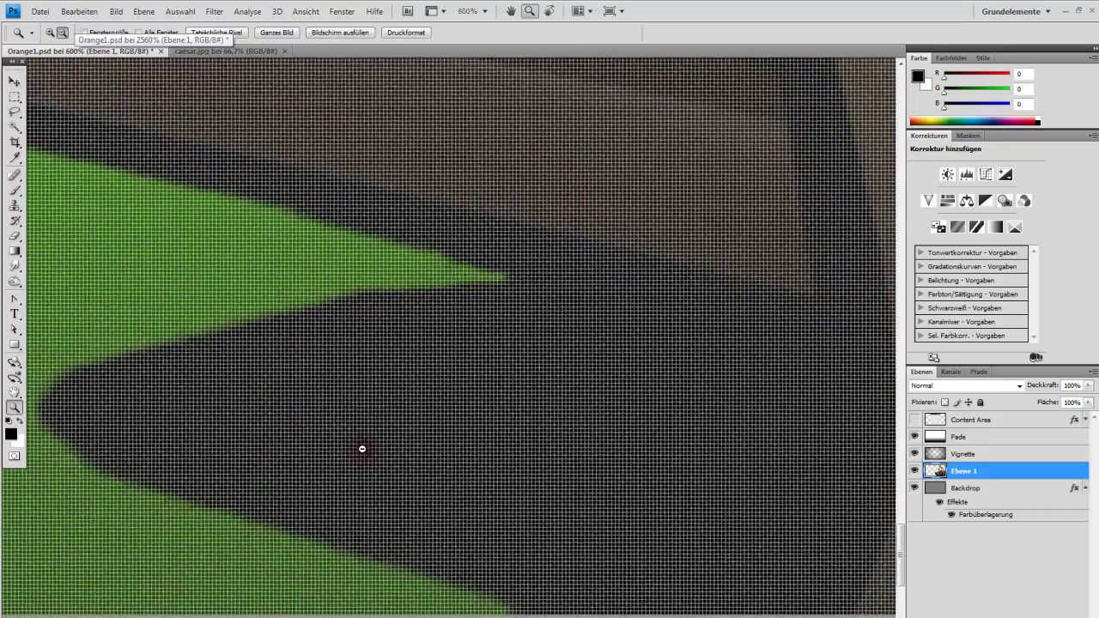
alt+click(172, 575)
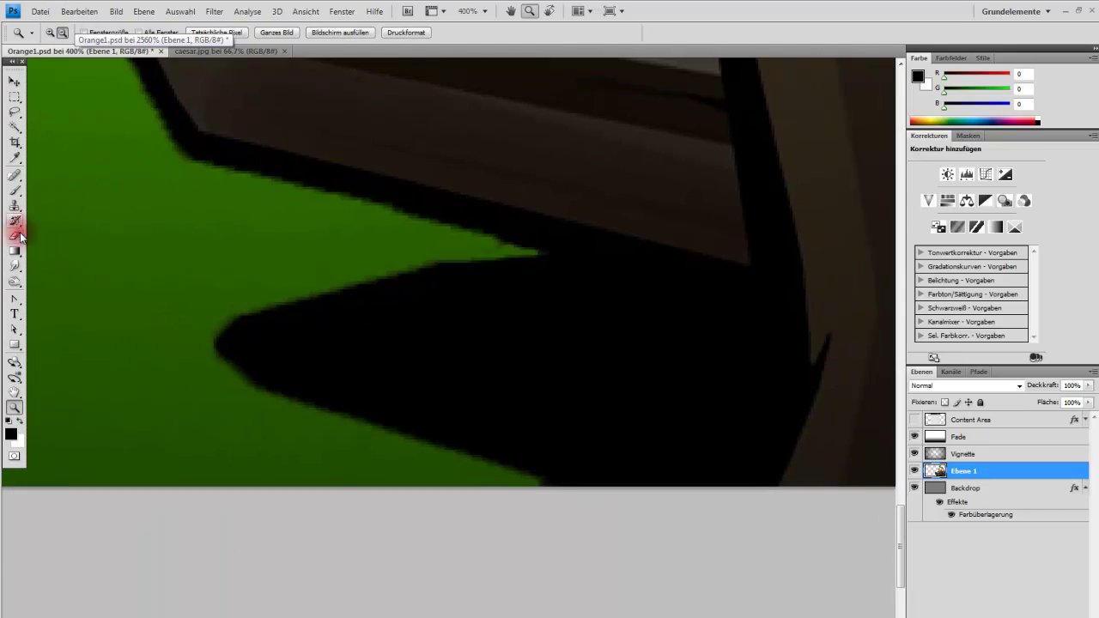
click(15, 127)
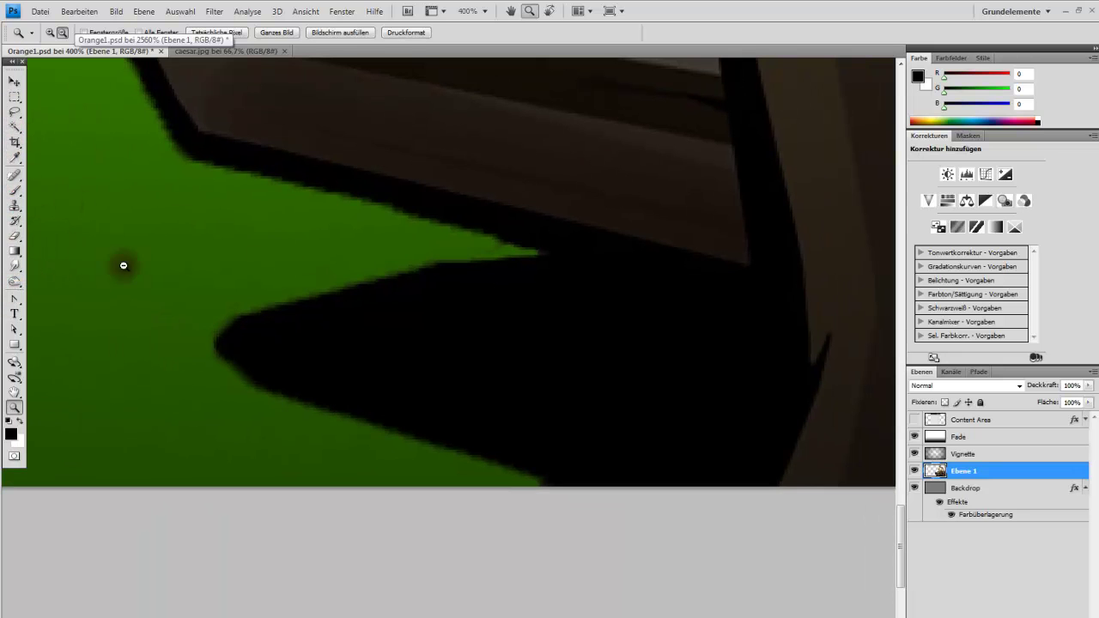
key(e)
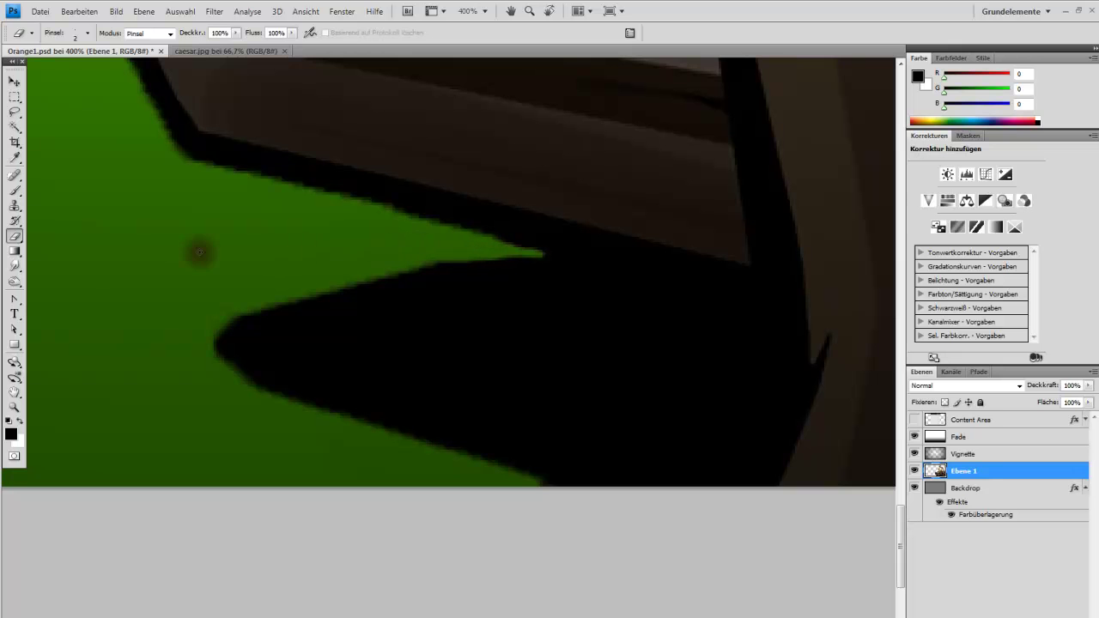
click(11, 408)
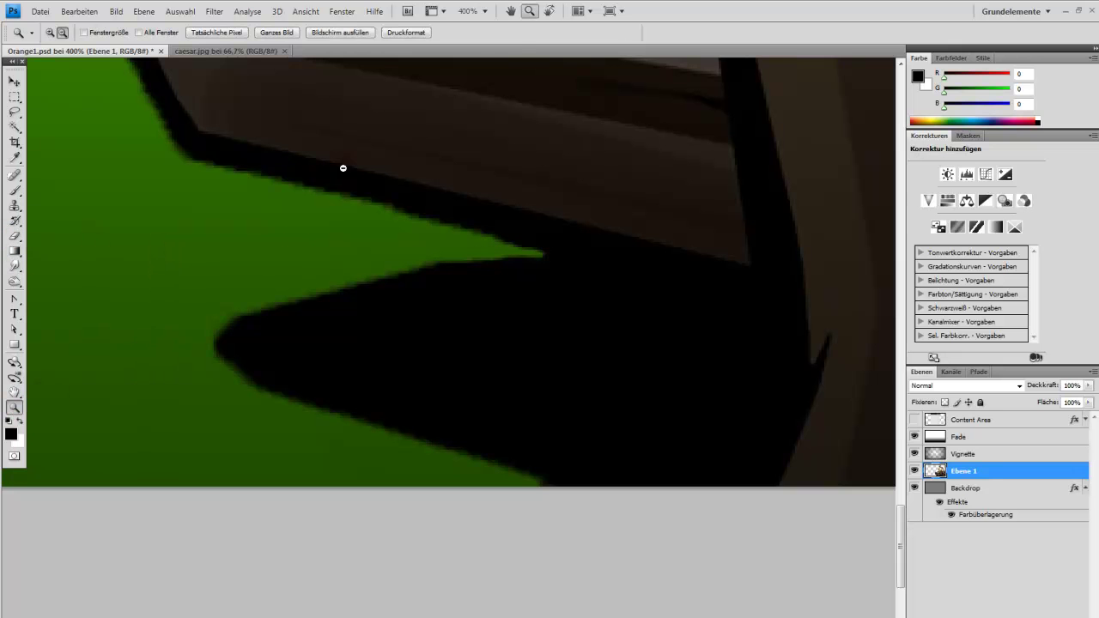
alt+click(344, 167)
alt+click(449, 241)
alt+click(421, 266)
alt+click(387, 300)
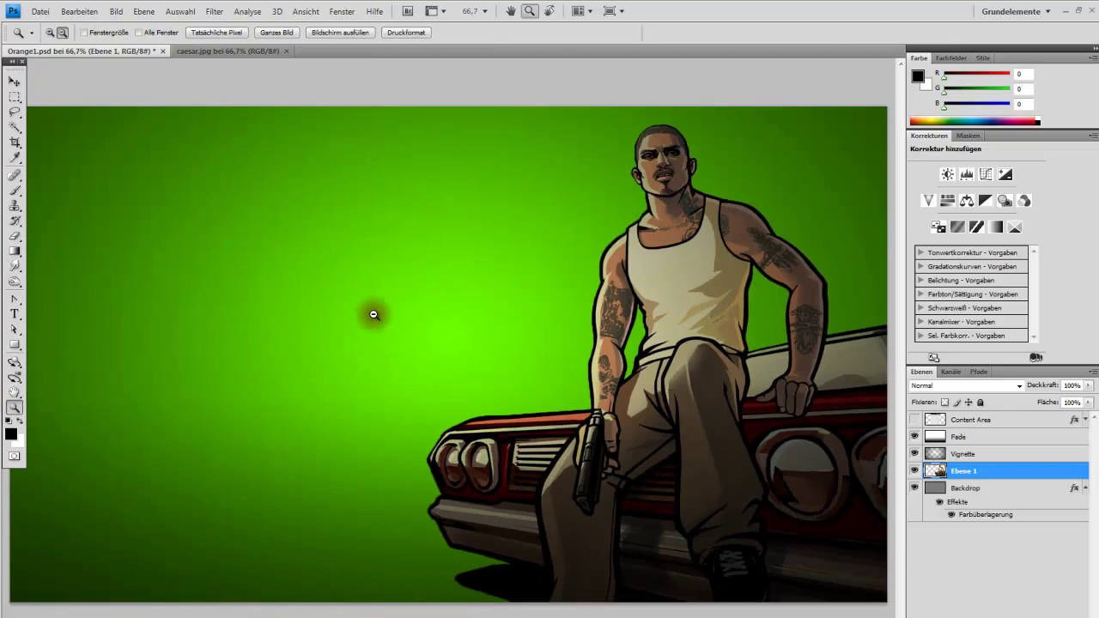
Nudge the figure-and-car layer Ebene 1 slightly up and to the right
click(15, 81)
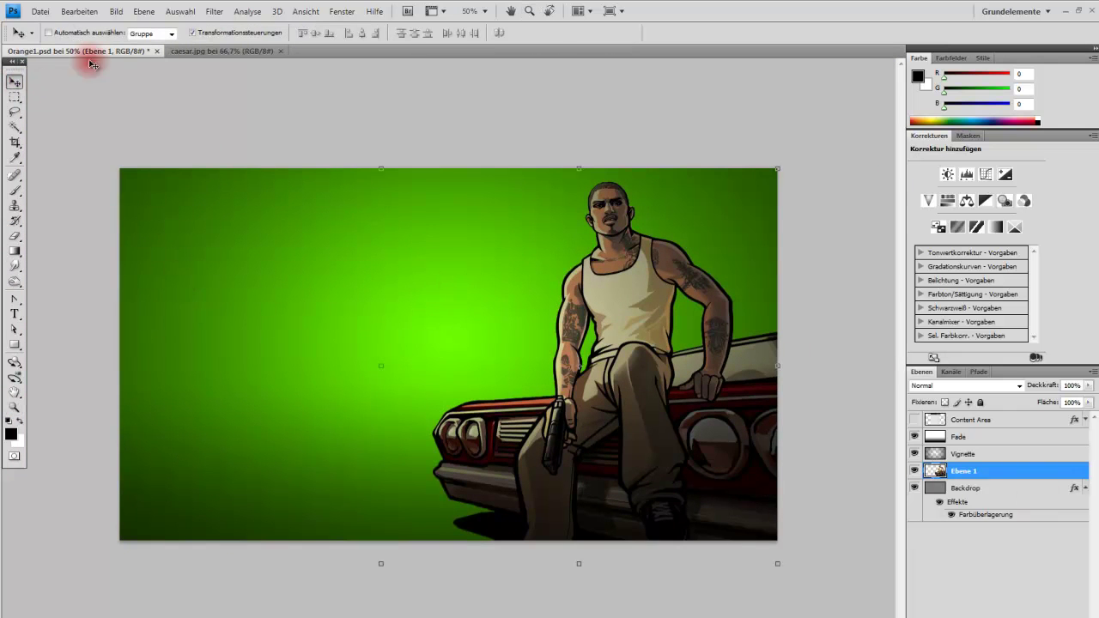
click(15, 98)
click(14, 81)
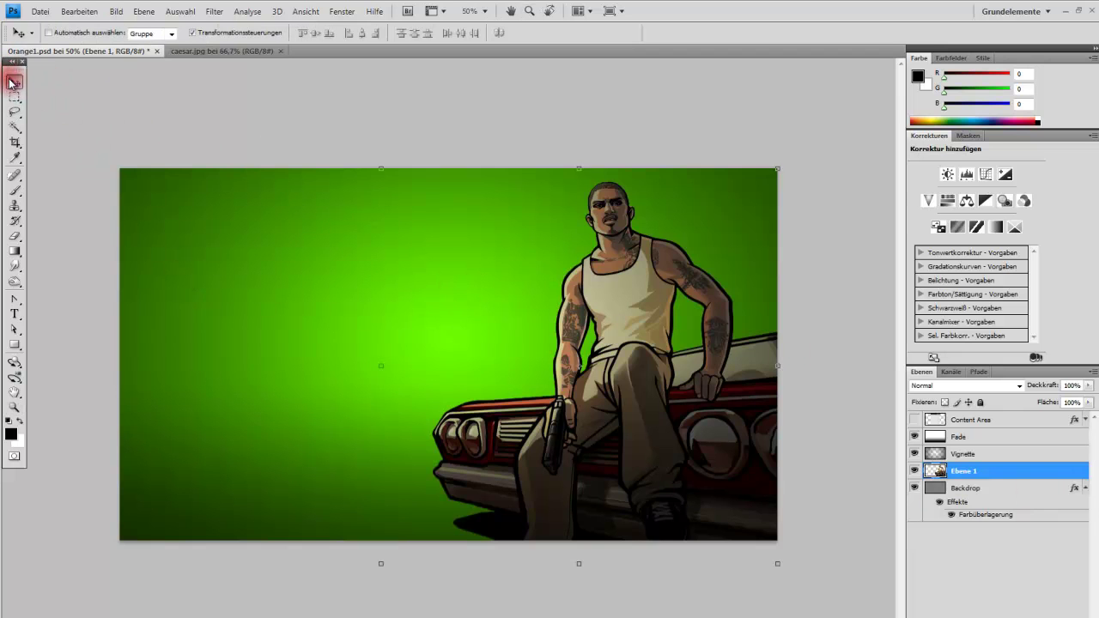
mouse_move(616, 294)
mouse_down()
mouse_move(641, 275)
mouse_move(620, 273)
mouse_up()
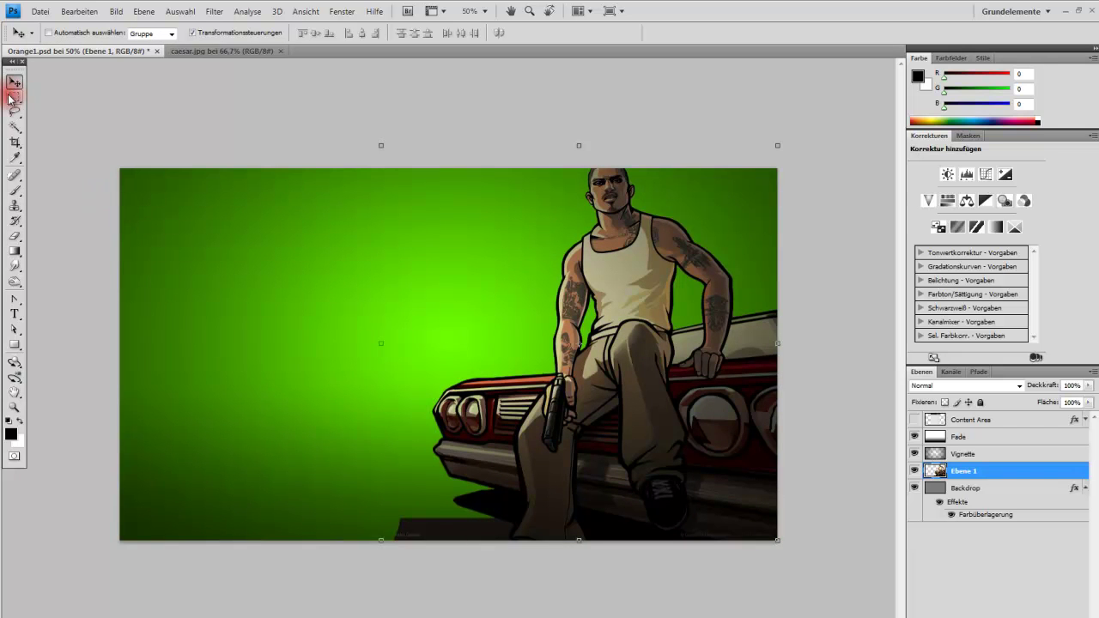
Erase the leftover dark strip at the bottom edge beside the figure's leg
key(w)
key(e)
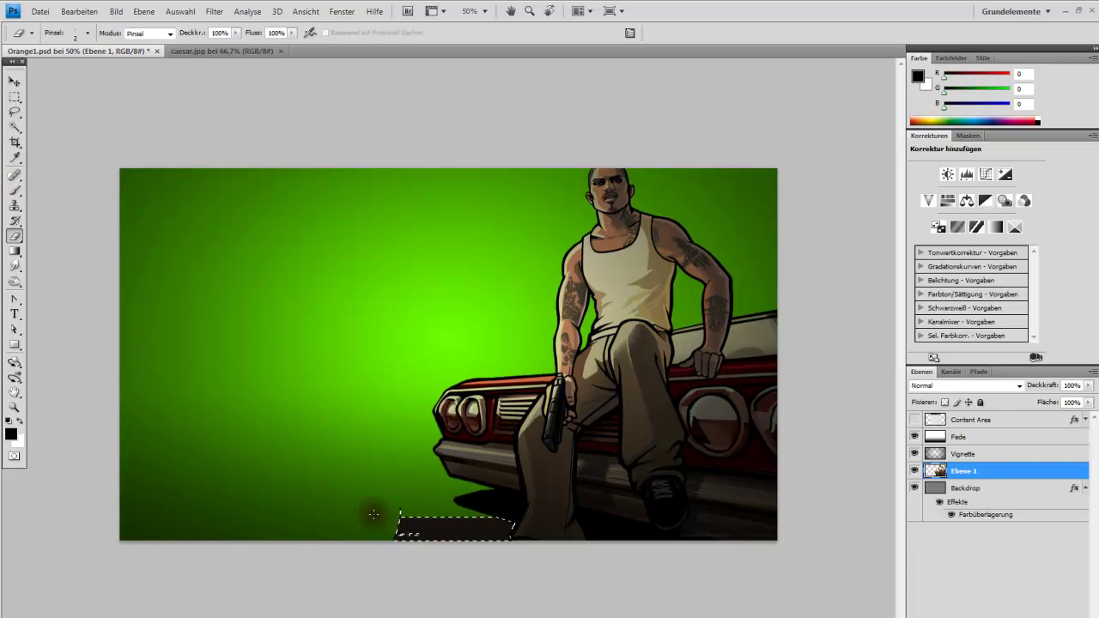
click(86, 33)
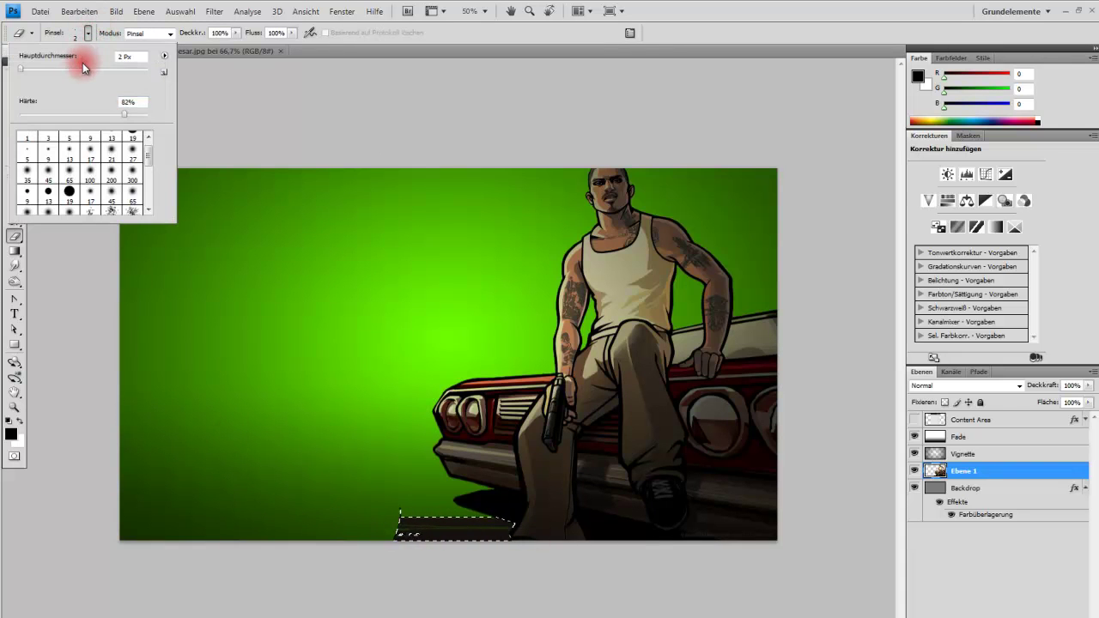
click(187, 120)
drag(411, 524, 393, 515)
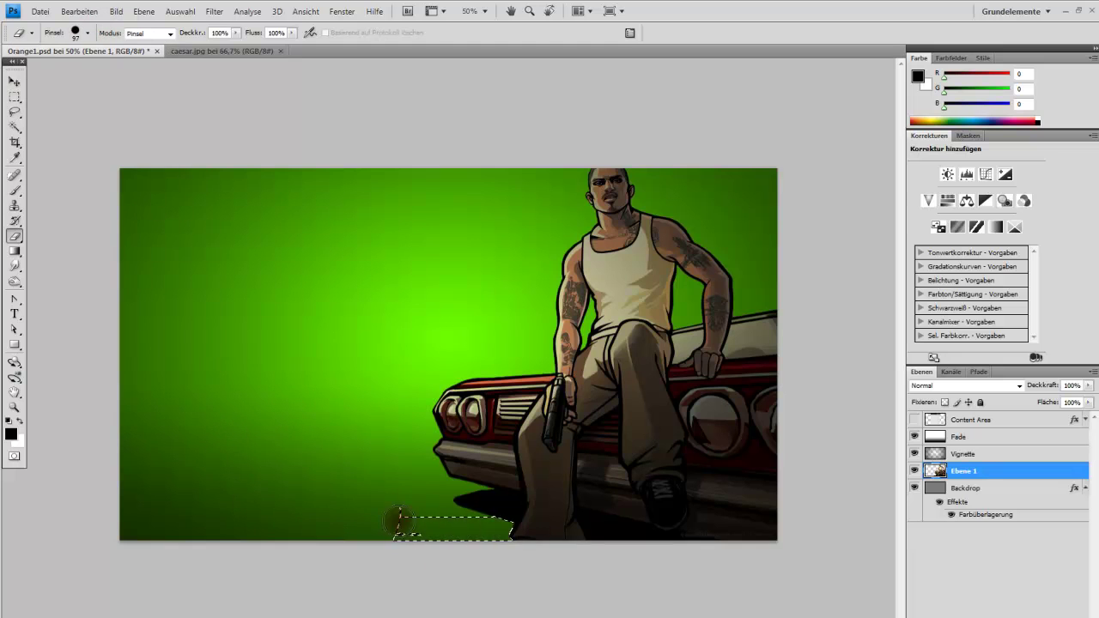
click(15, 97)
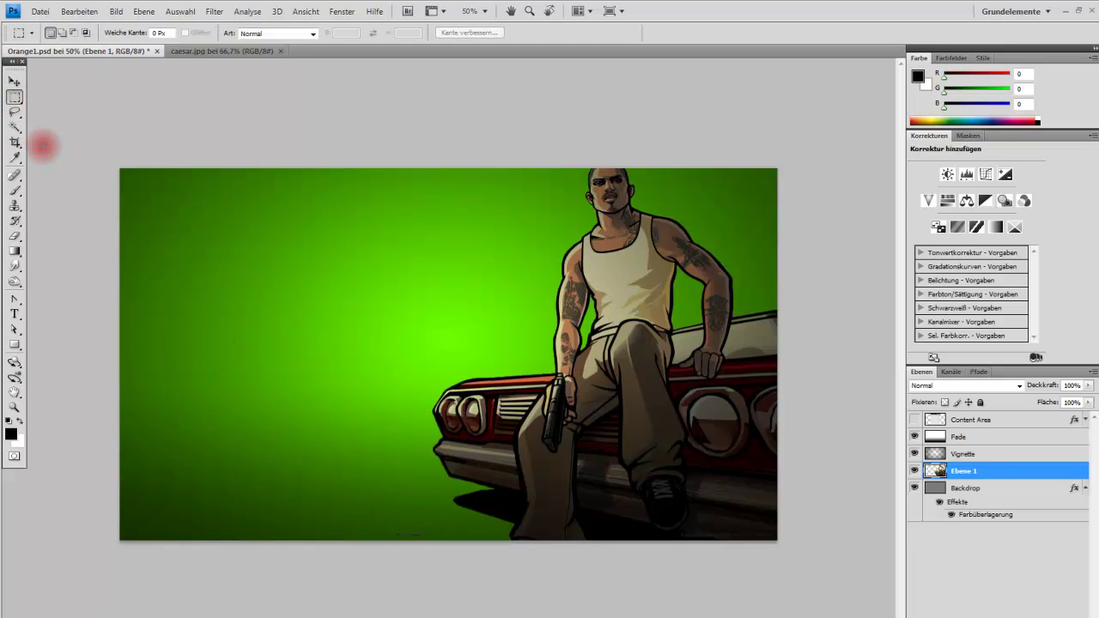
drag(383, 513, 426, 550)
key(e)
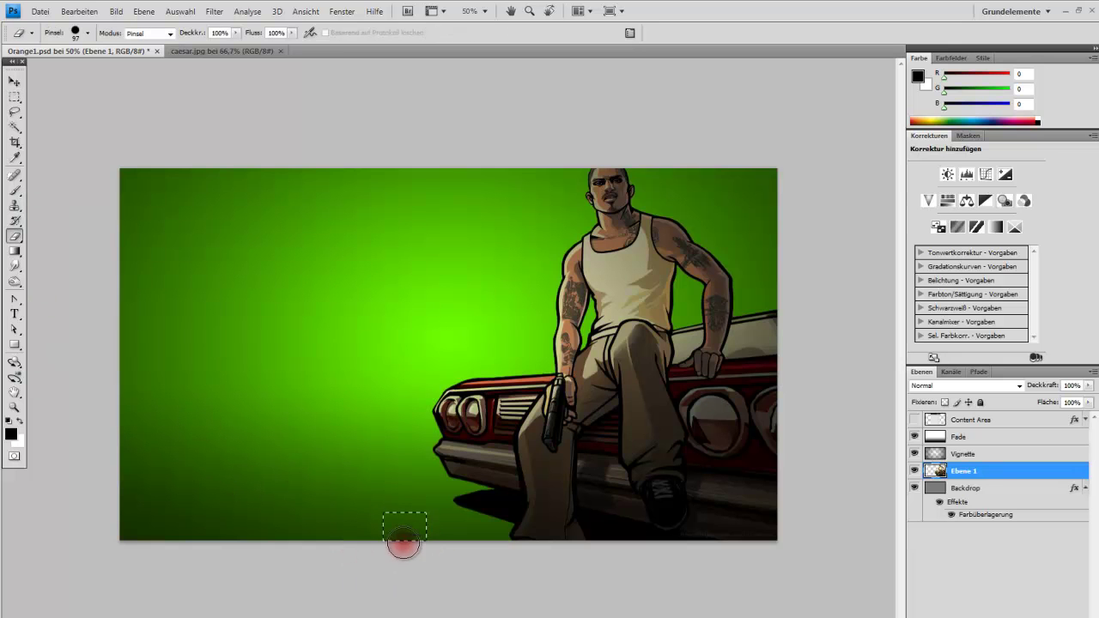
click(15, 97)
click(184, 221)
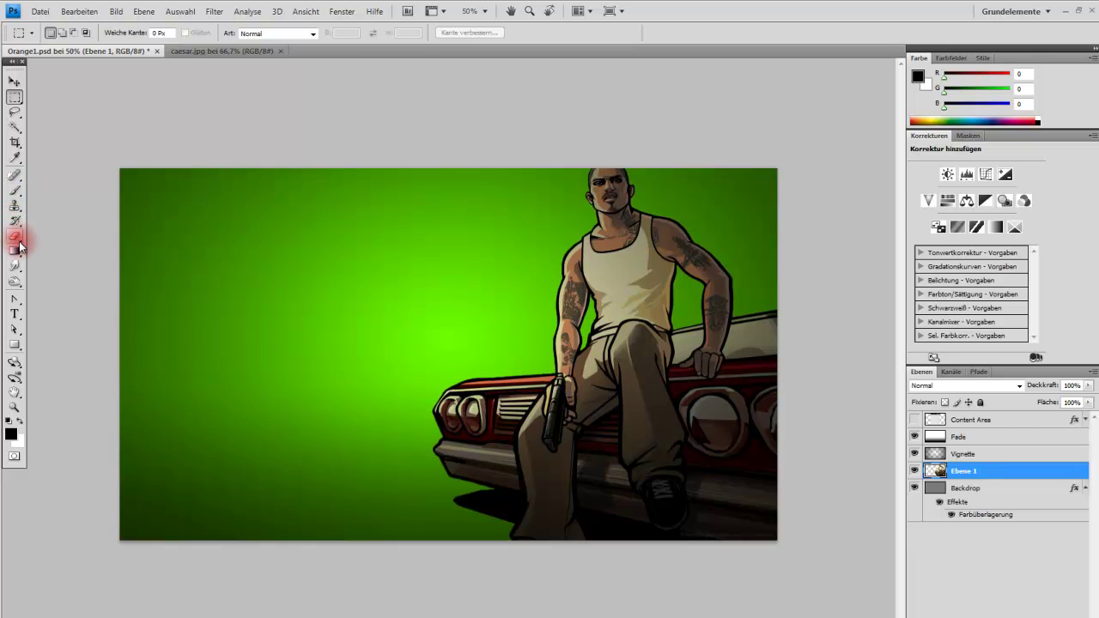
Paint two soft dark dots left of the figure with a 143 px soft round brush
click(15, 190)
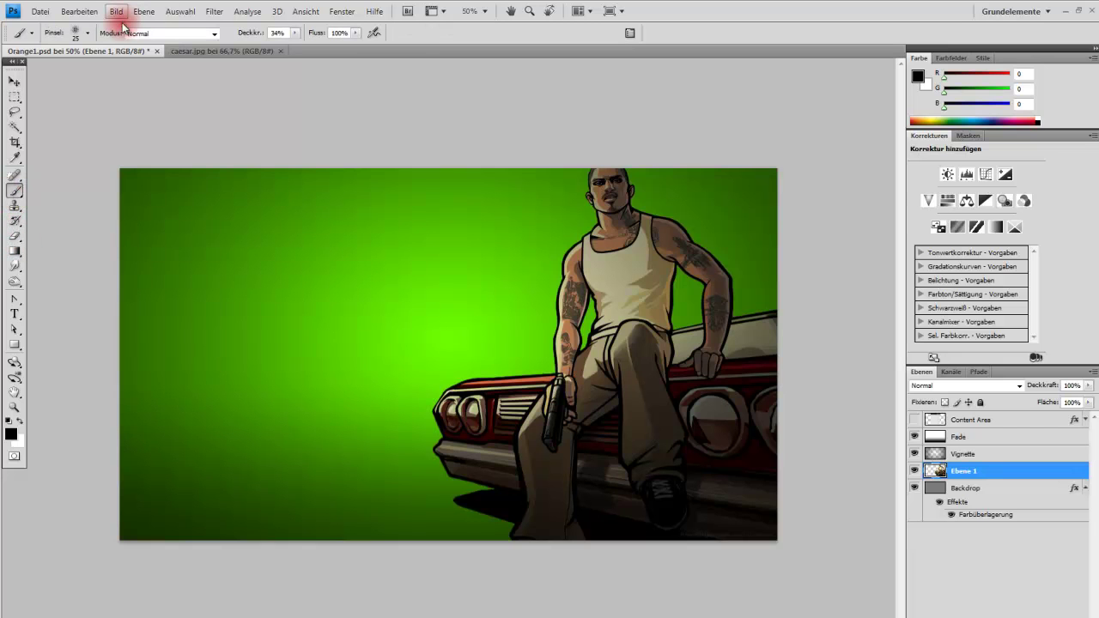
click(87, 33)
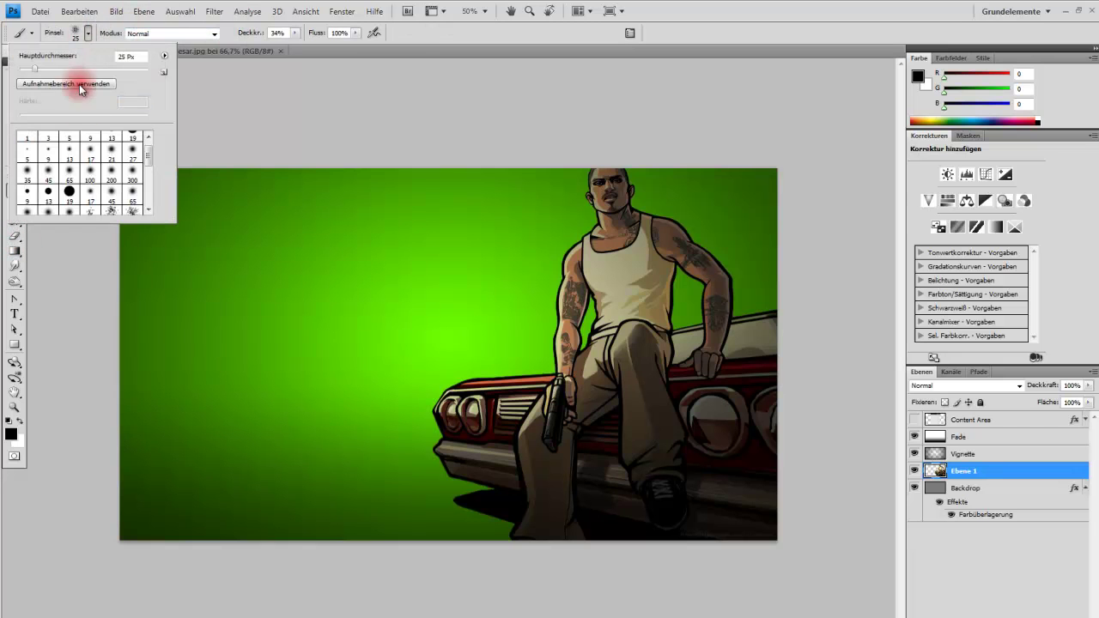
click(132, 151)
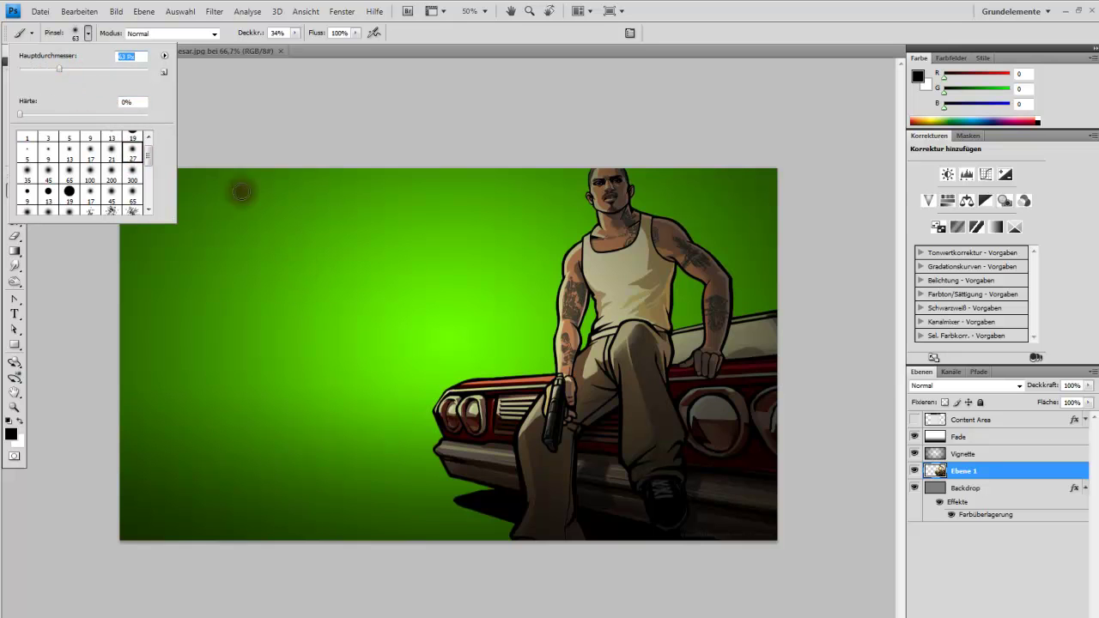
drag(76, 69, 97, 70)
click(267, 281)
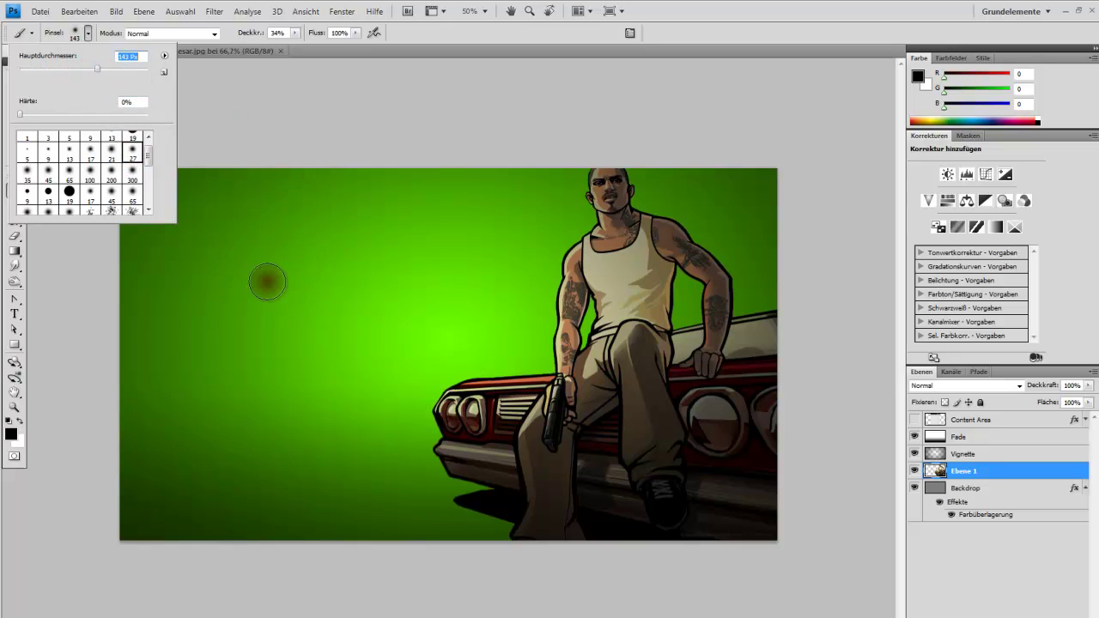
click(270, 212)
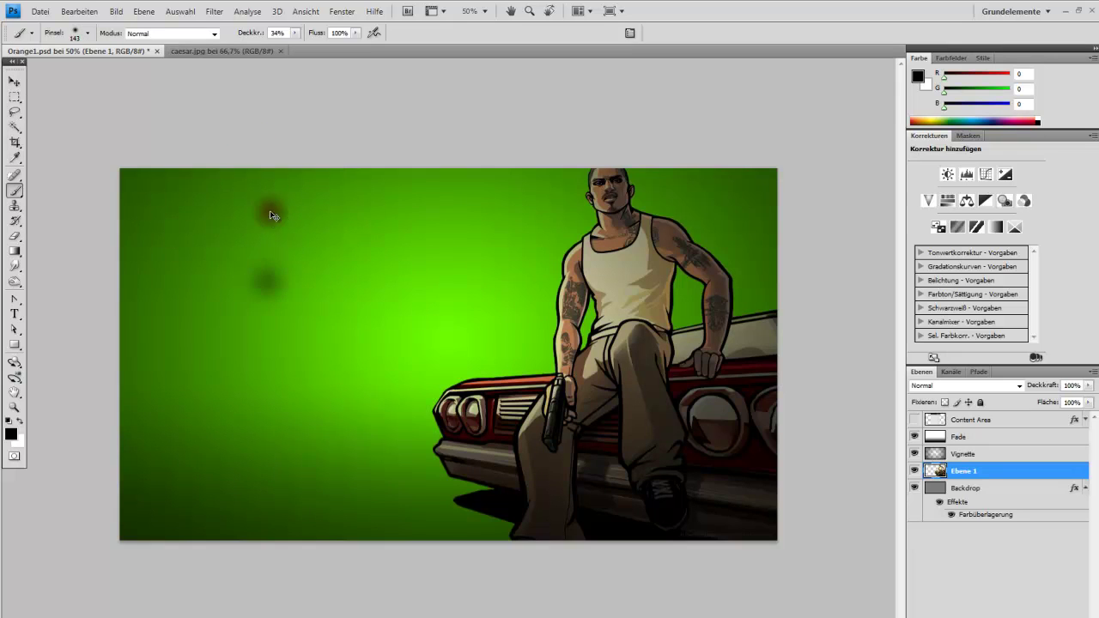
Enlarge the brush to 246 px and paint a large soft spot, a hard-edged circle and a lower-left dab
click(87, 33)
drag(121, 74, 129, 72)
click(297, 246)
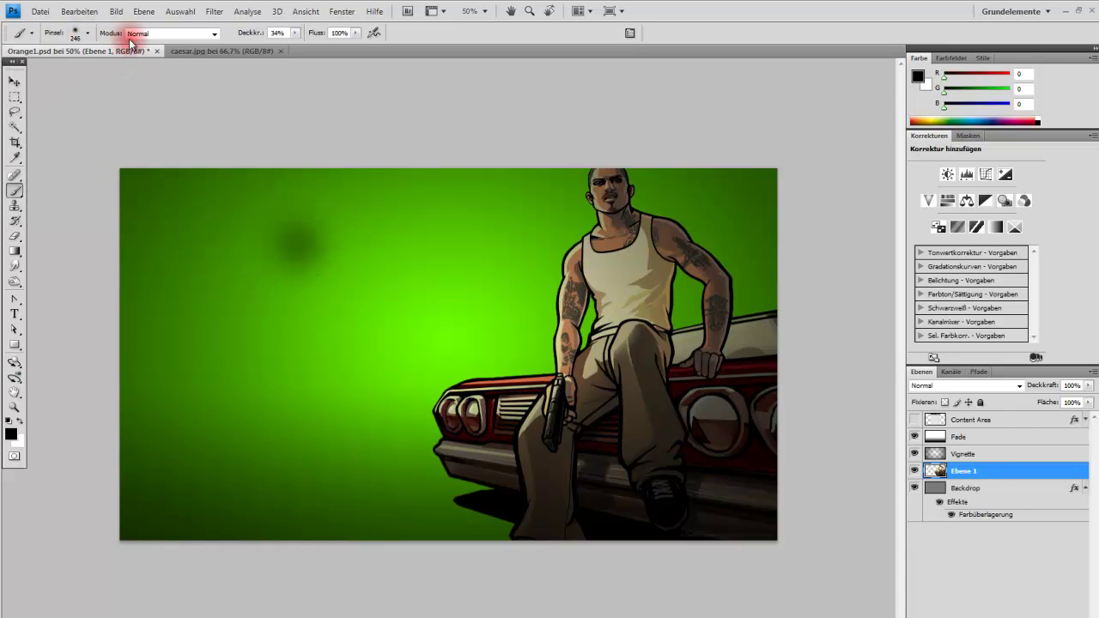
click(86, 32)
click(290, 334)
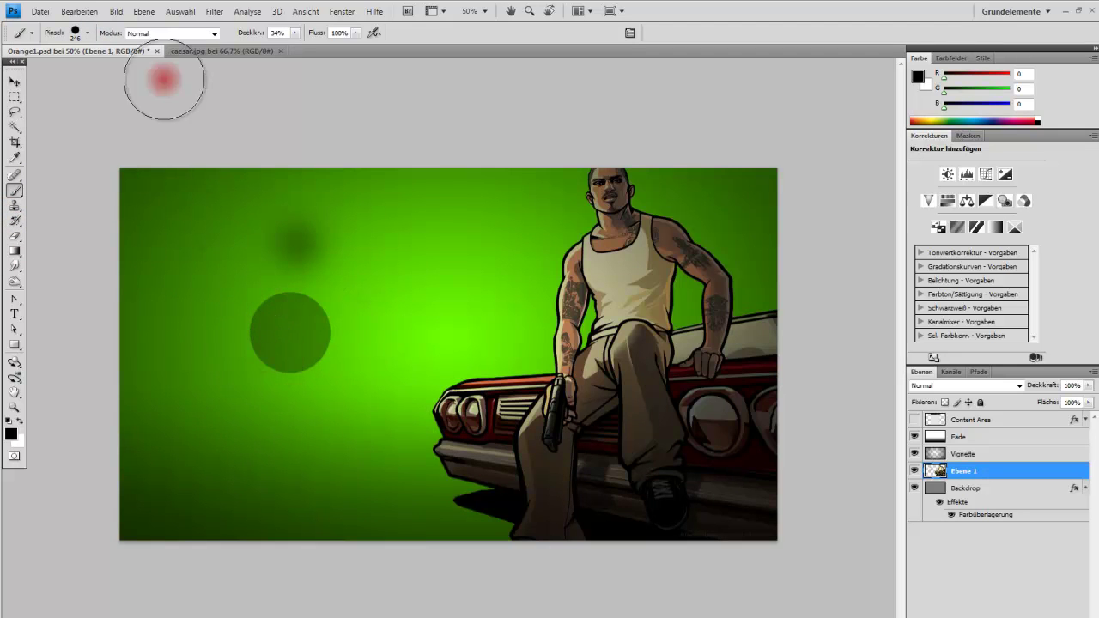
click(87, 33)
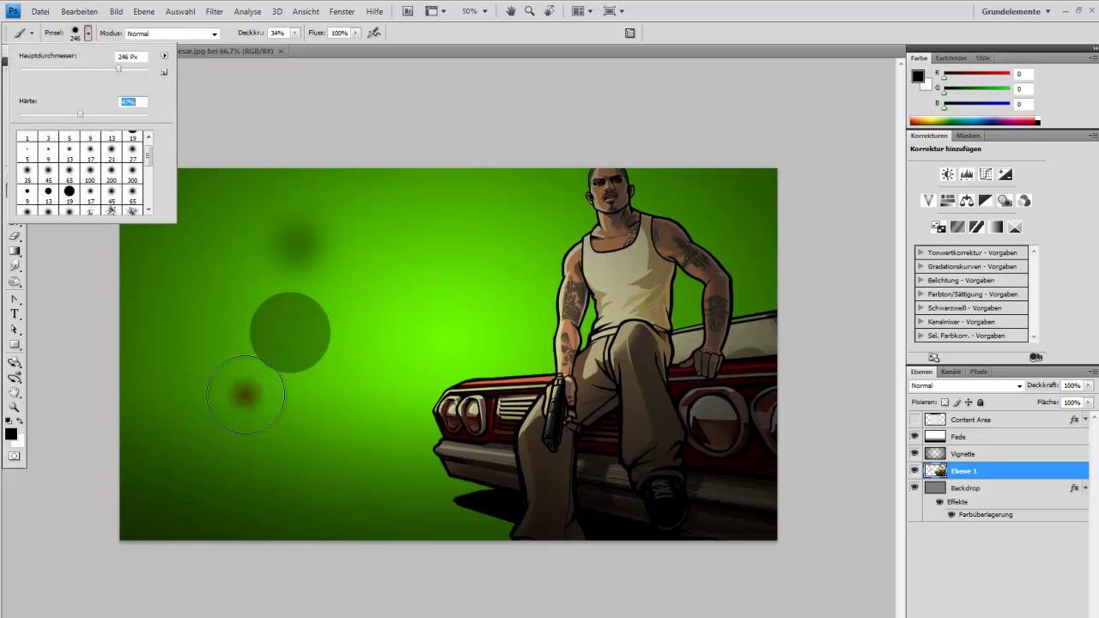
click(273, 411)
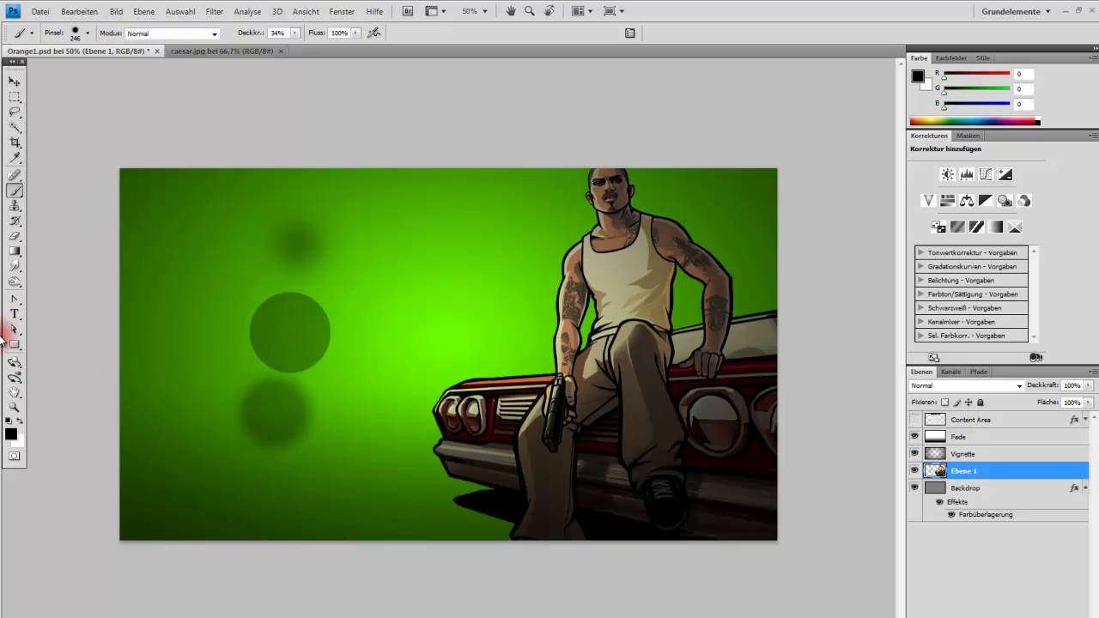
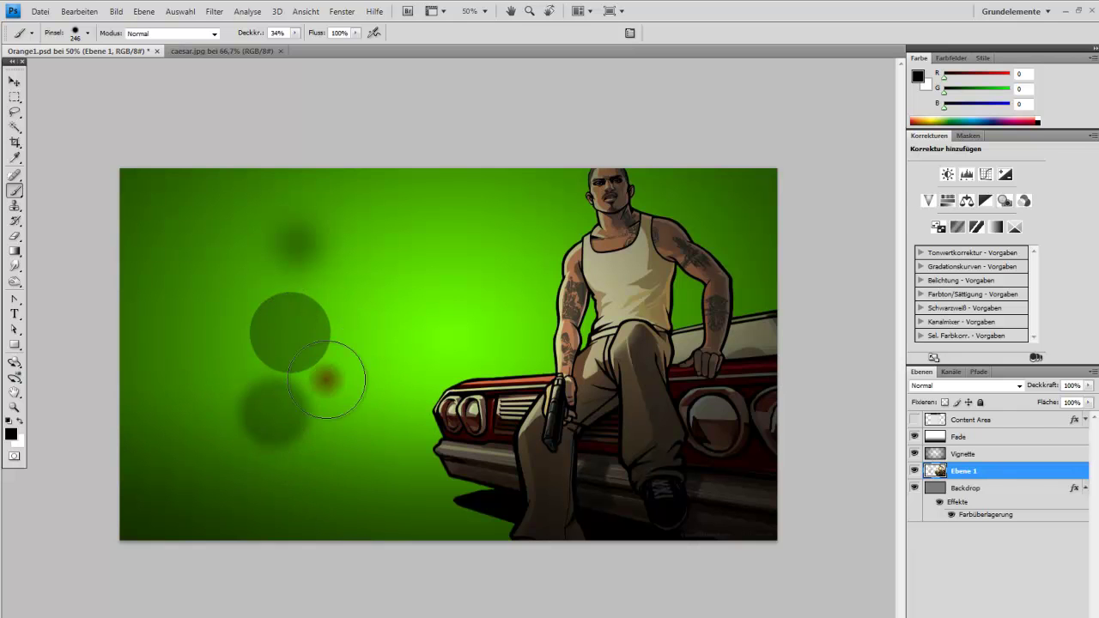
Undo the stray brush dabs and show the Content Area layer
key(ctrl+alt+z)
key(ctrl+alt+z)
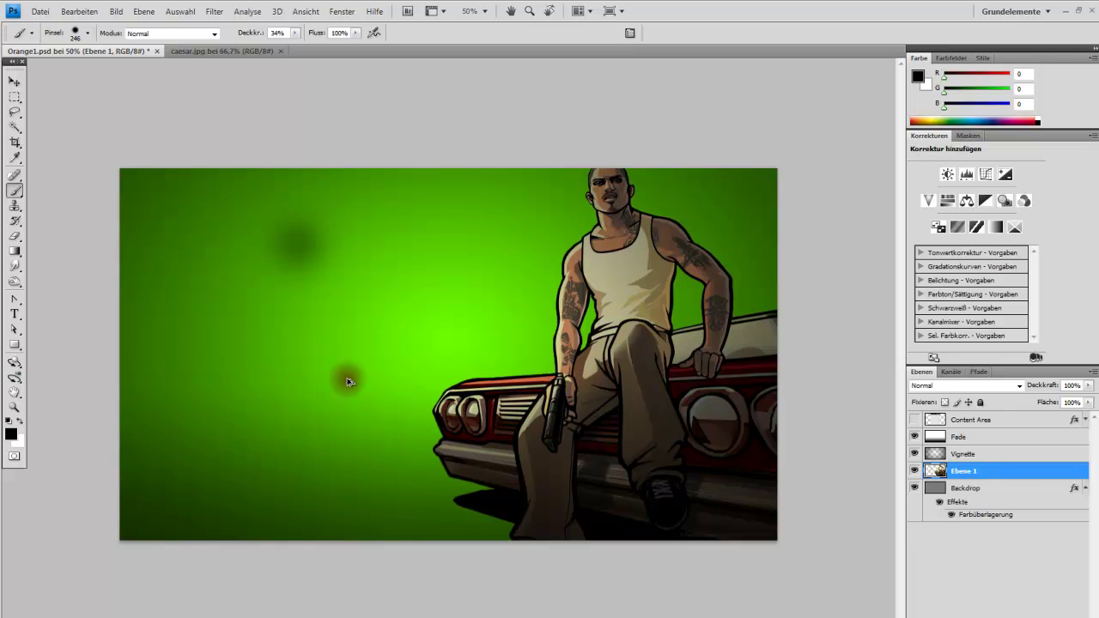
key(ctrl+alt+z)
key(ctrl+alt+z)
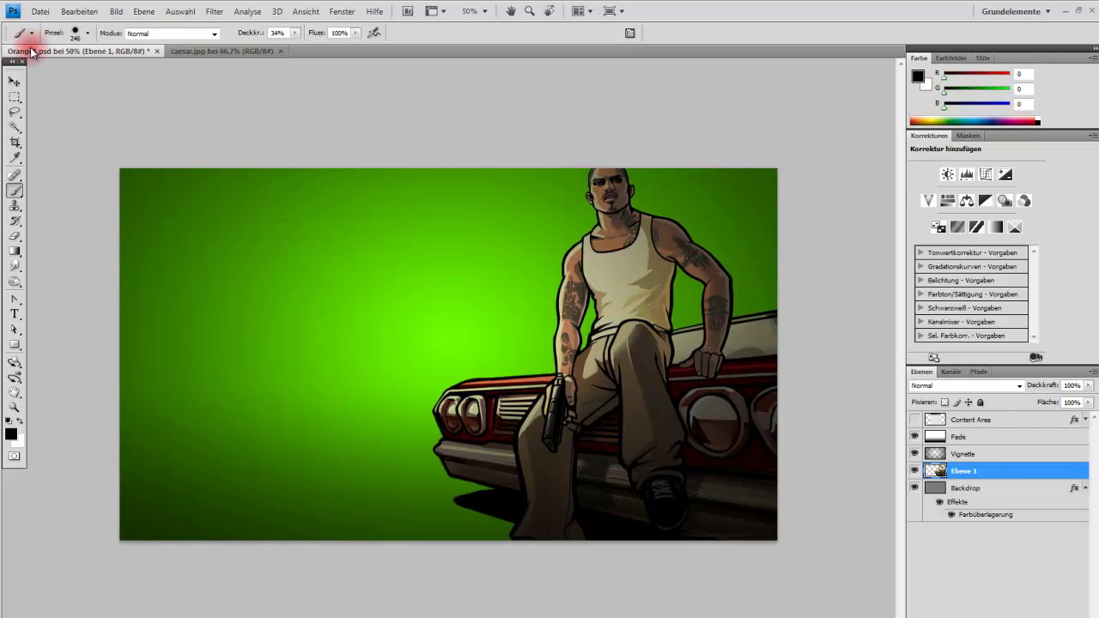
click(14, 80)
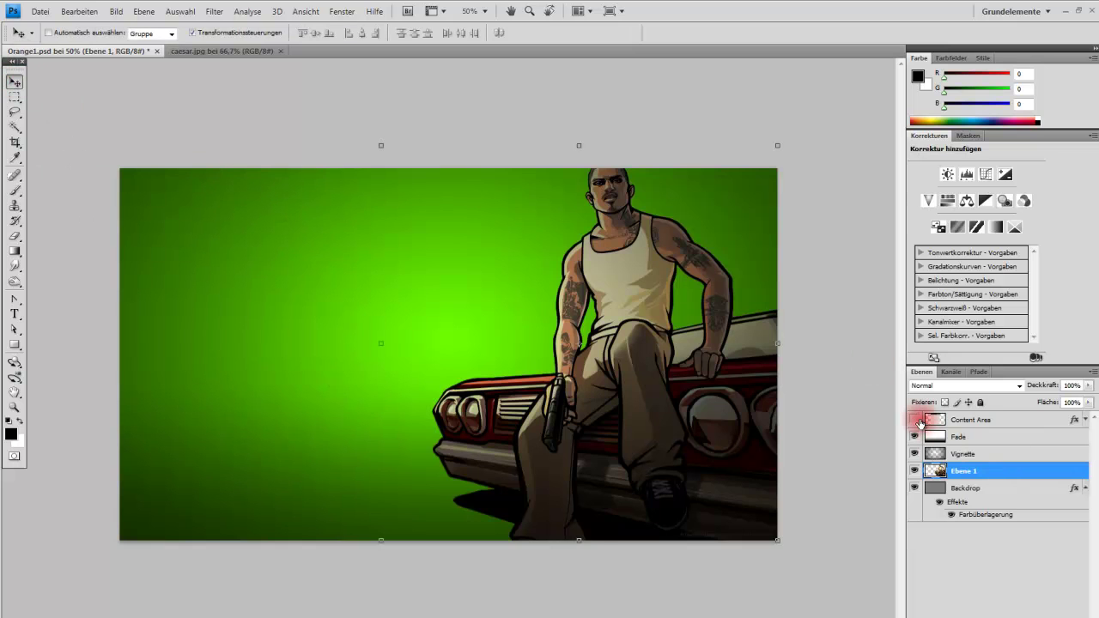
click(917, 420)
click(976, 423)
click(977, 469)
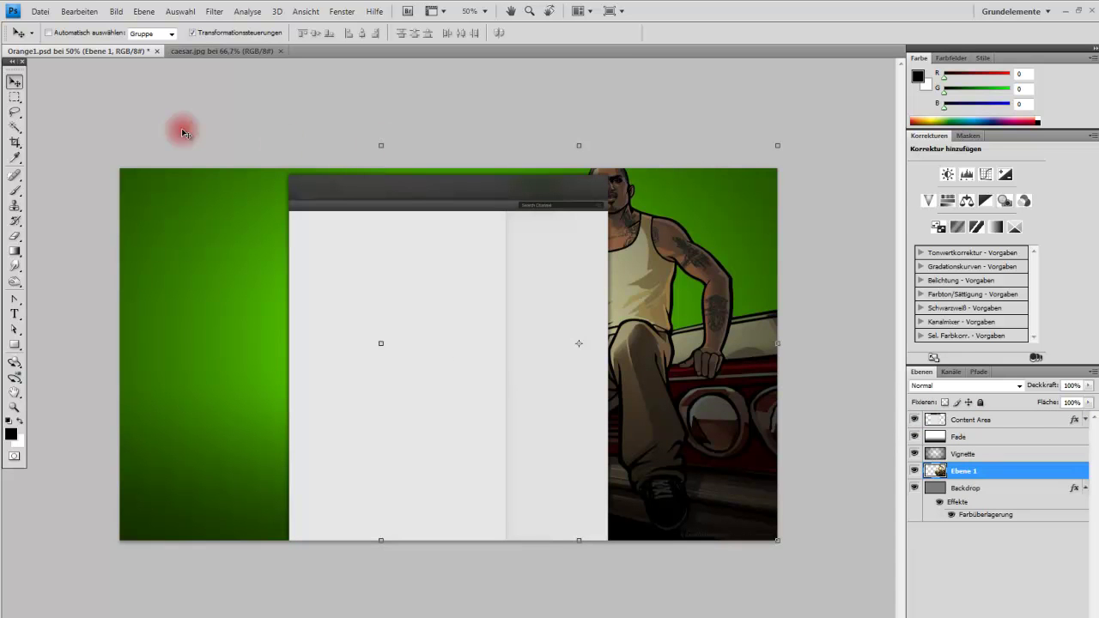
Select the whole canvas, then drop the selection and hide the Content Area layer
click(10, 100)
drag(98, 103, 822, 599)
click(15, 84)
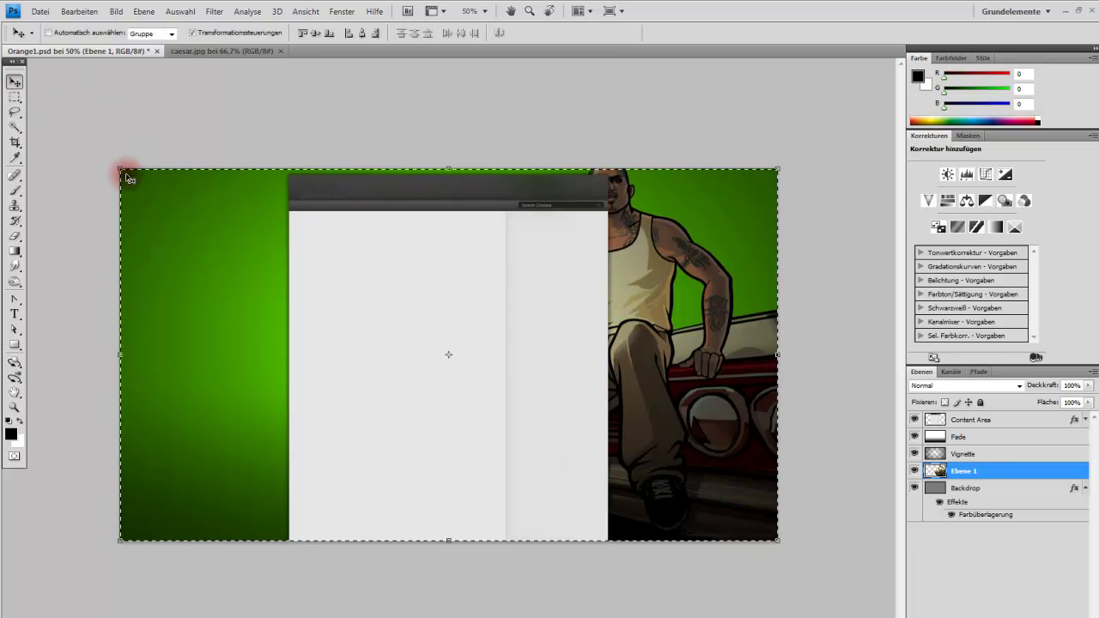
click(15, 97)
click(113, 112)
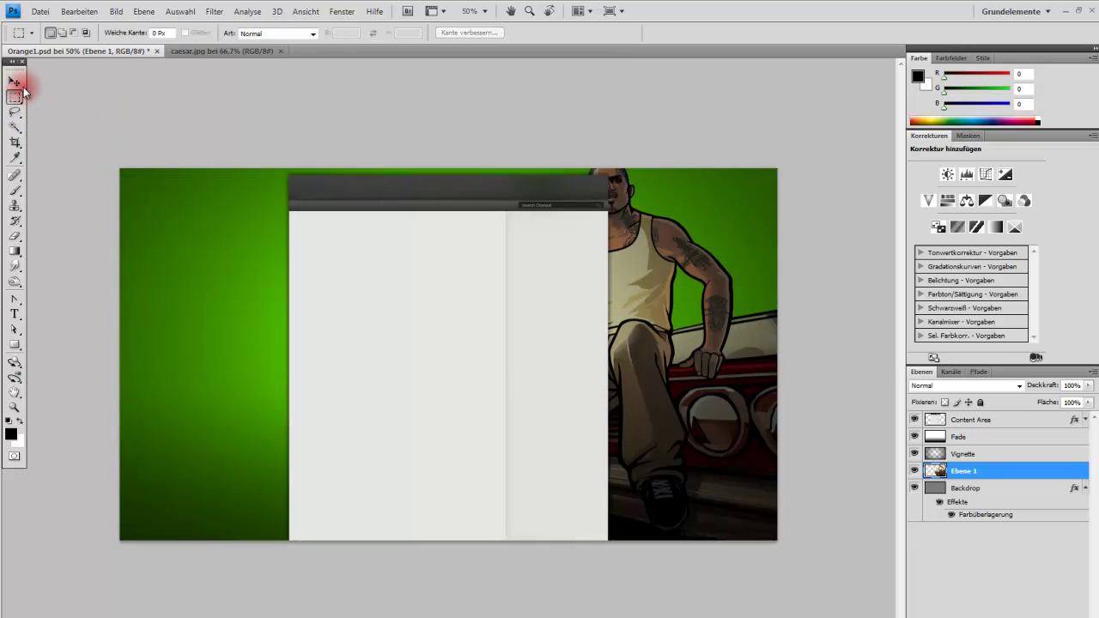
click(914, 419)
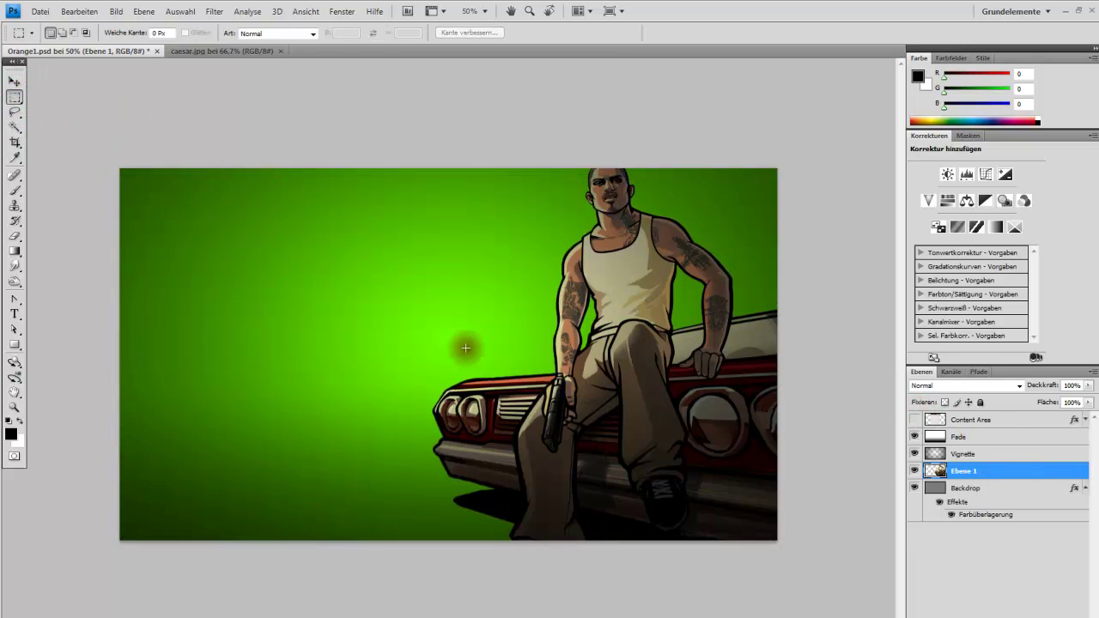
Begin resizing the character layer from its corner, then show Content Area again
click(14, 81)
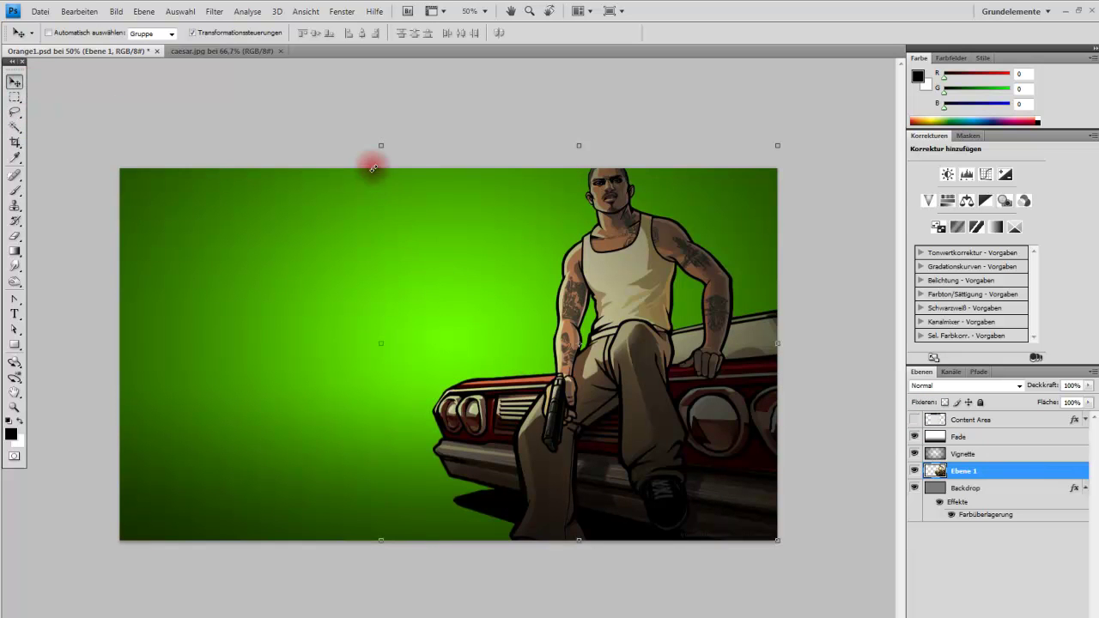
mouse_move(381, 145)
mouse_down()
mouse_move(488, 233)
mouse_move(362, 171)
mouse_up()
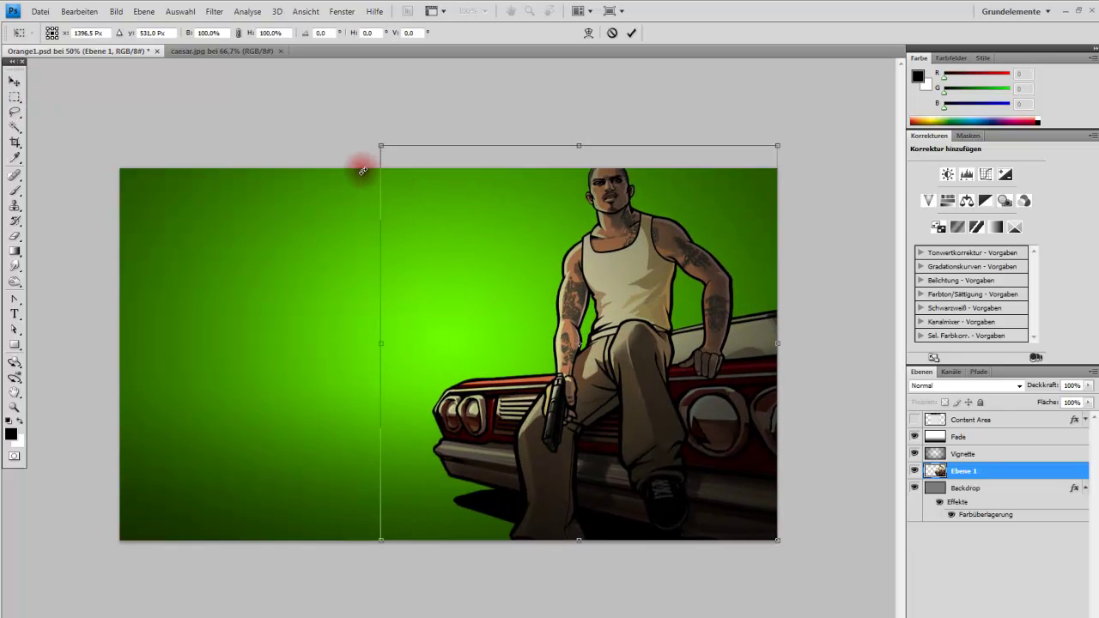
click(14, 97)
click(914, 420)
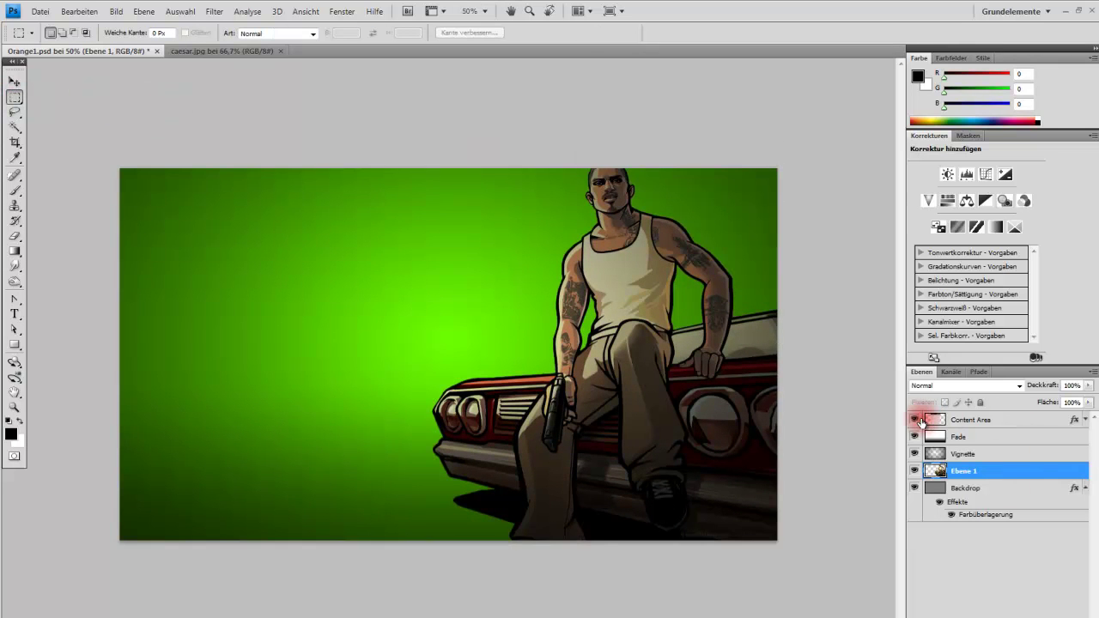
click(1001, 478)
click(14, 82)
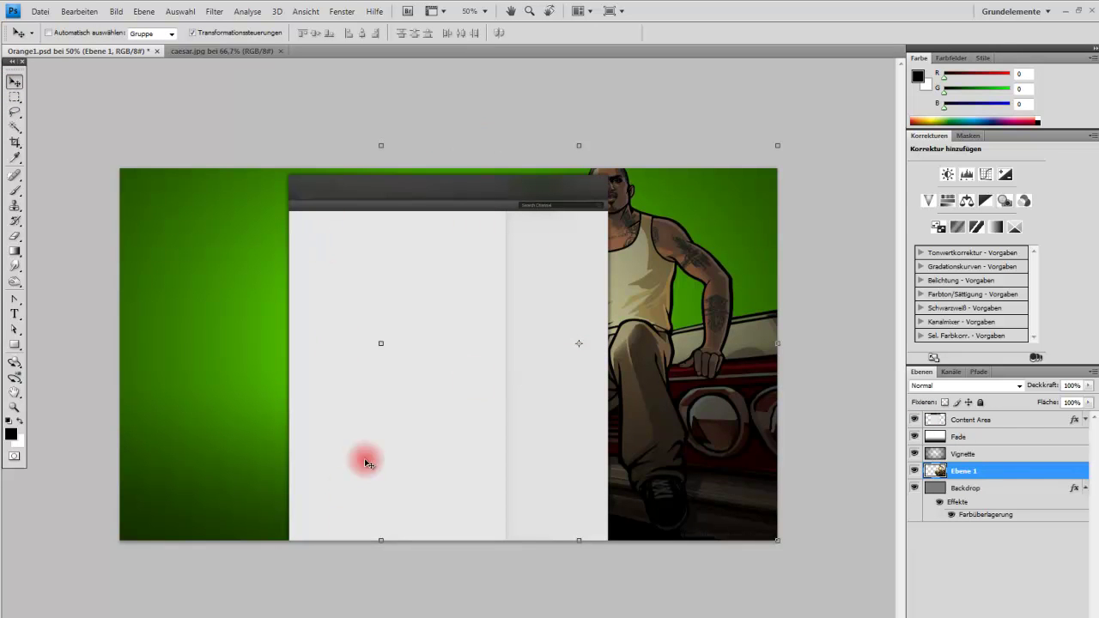
Scale the GTA character on Ebene 1 to 54.5% into the bottom-right corner and apply
drag(380, 149, 560, 332)
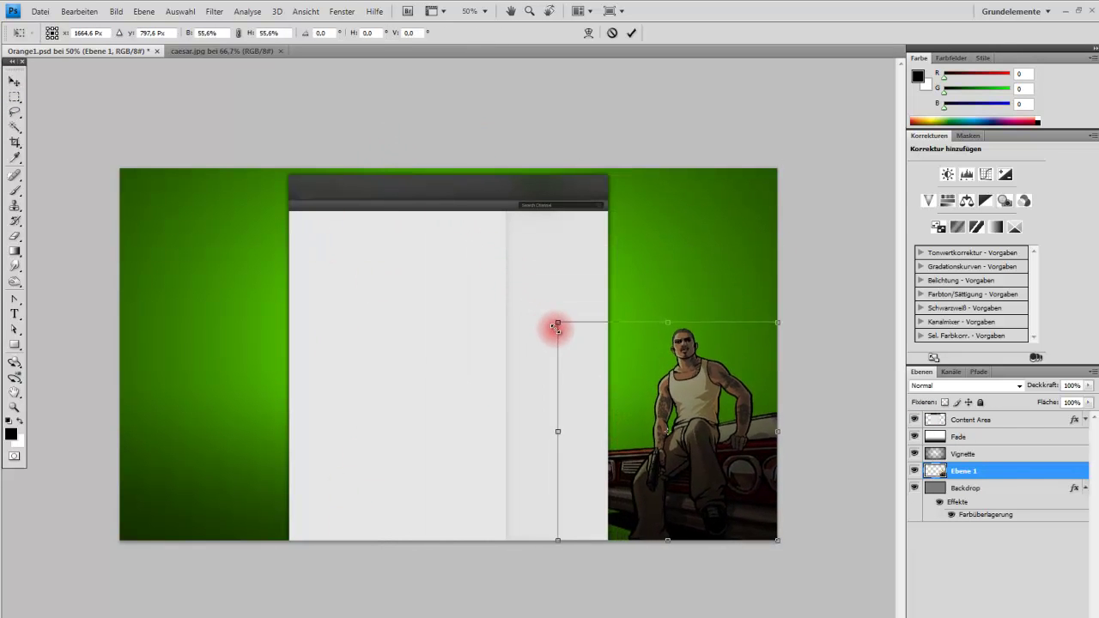
click(14, 97)
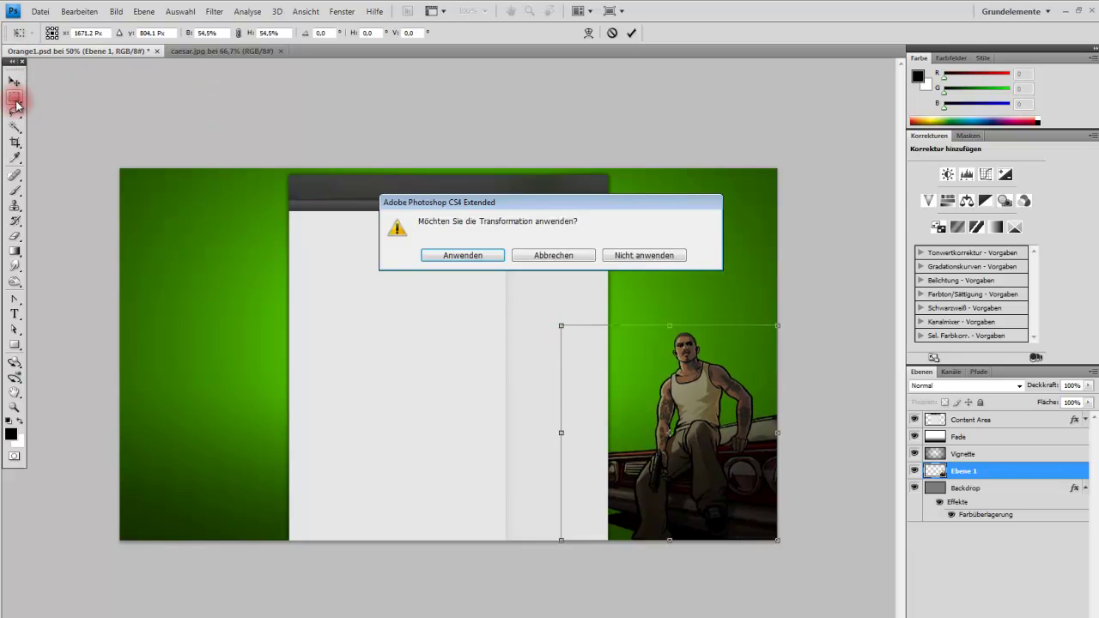
click(464, 255)
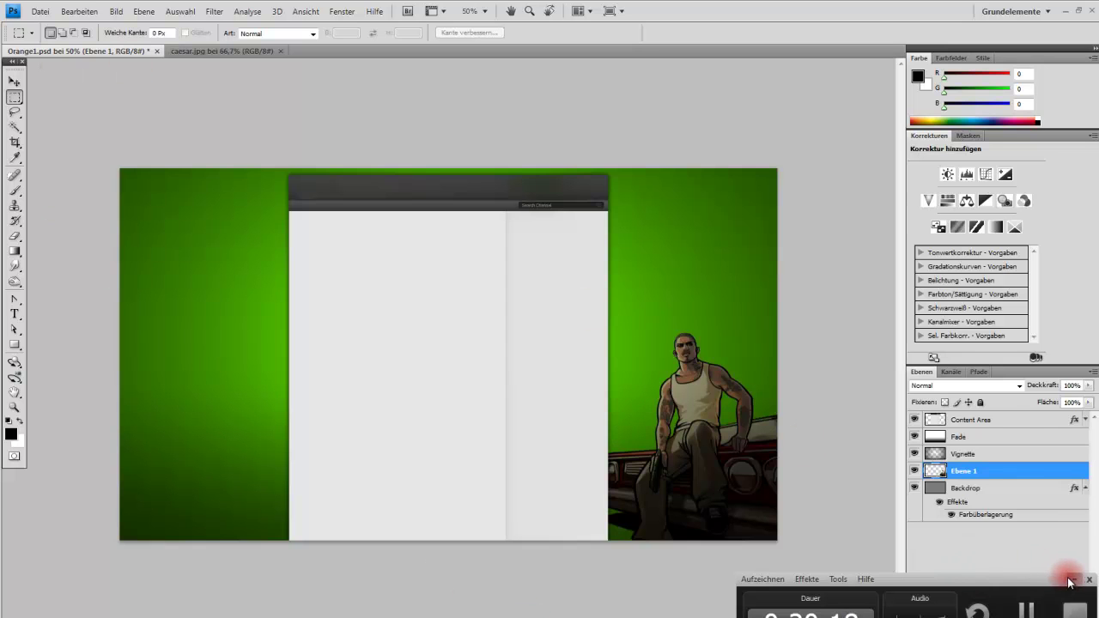
Open 3730.jpg from Bilder > Diashow, select all of it, and return to Orange1.psd
click(41, 11)
click(53, 38)
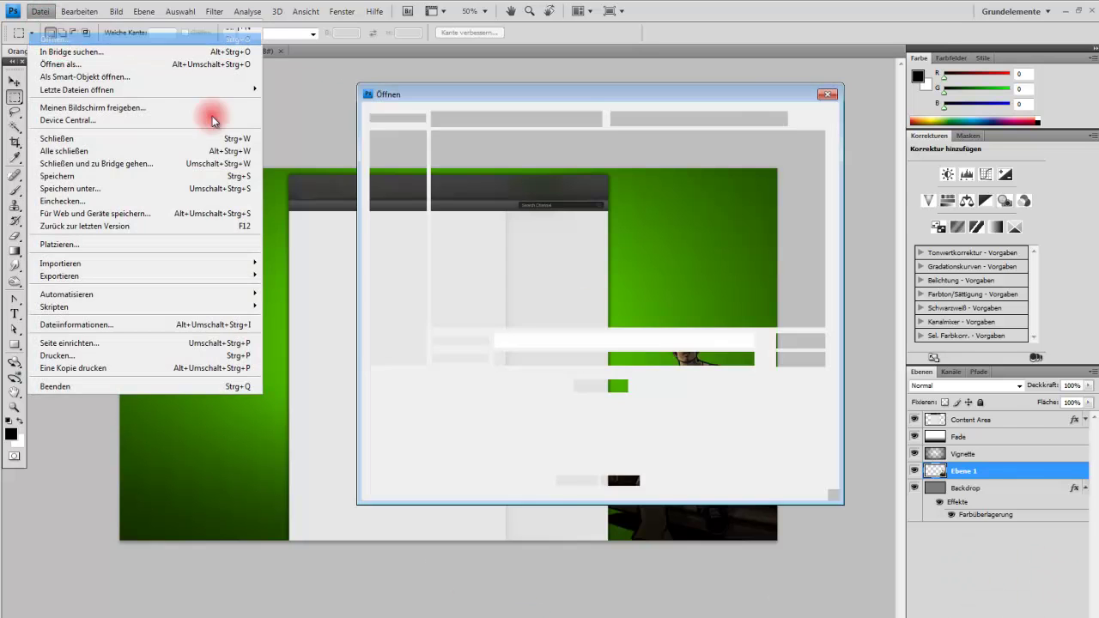
click(631, 118)
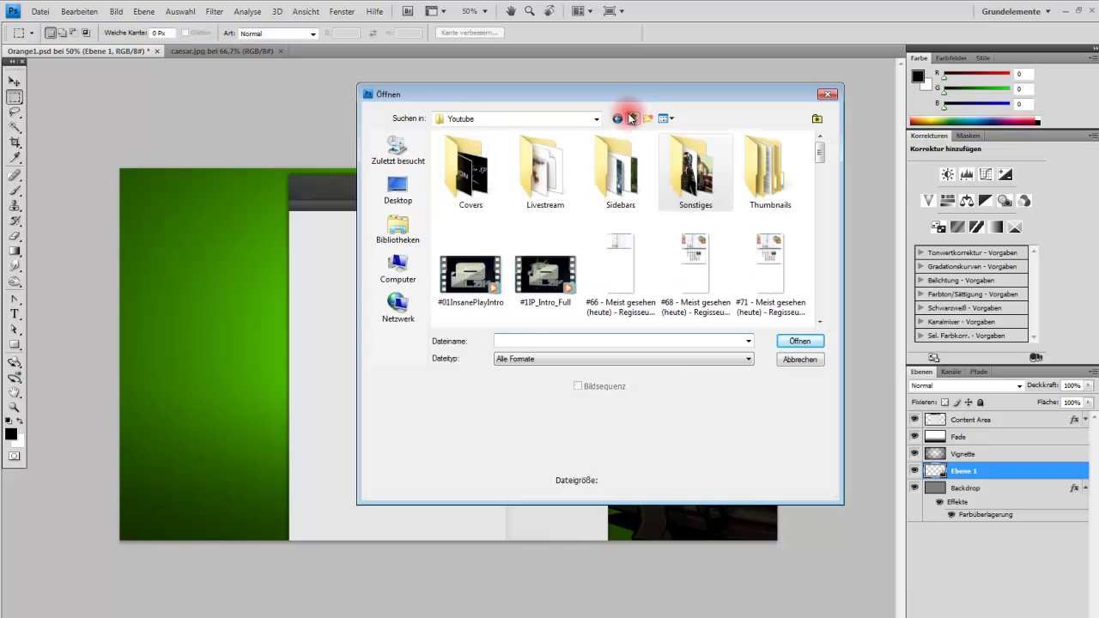
click(631, 117)
double_click(471, 170)
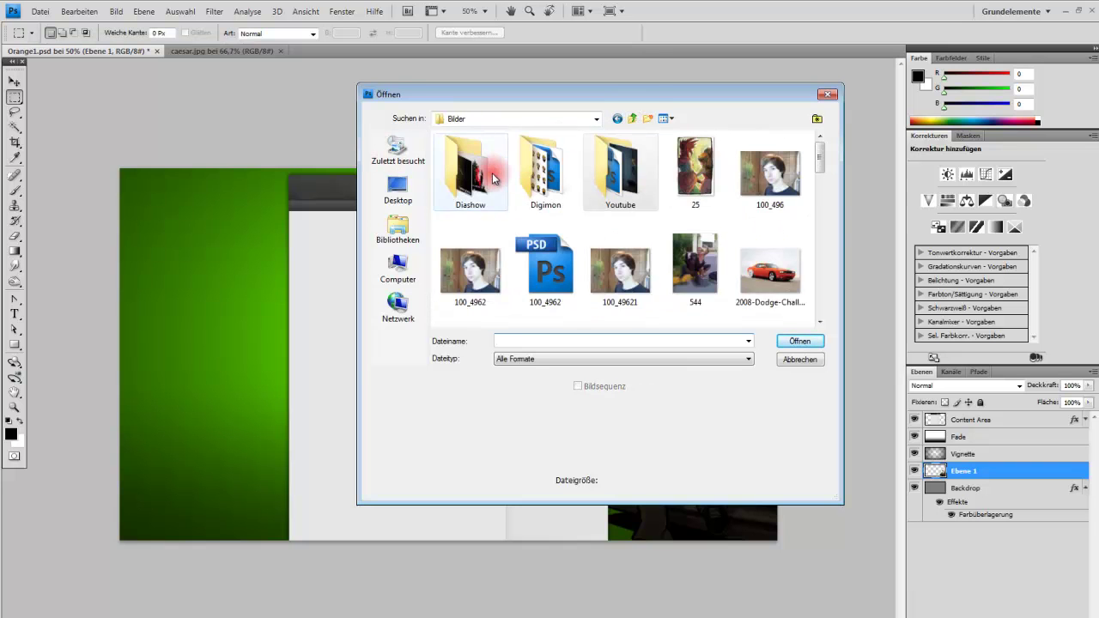
scroll(739, 228, down, 1)
scroll(739, 226, down, 2)
scroll(739, 226, down, 2)
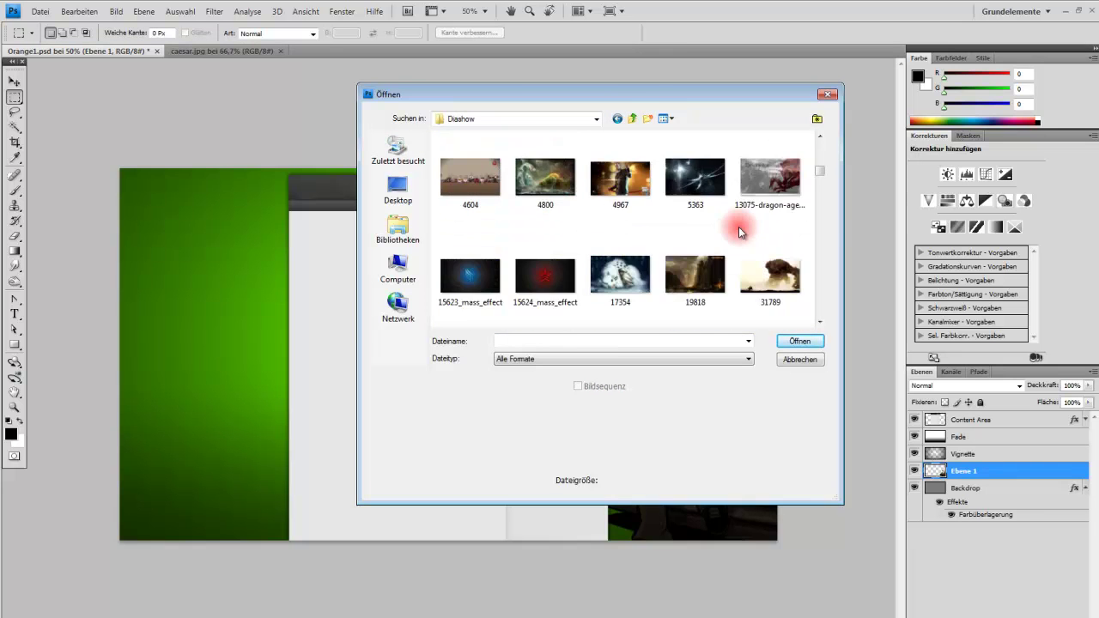
double_click(537, 229)
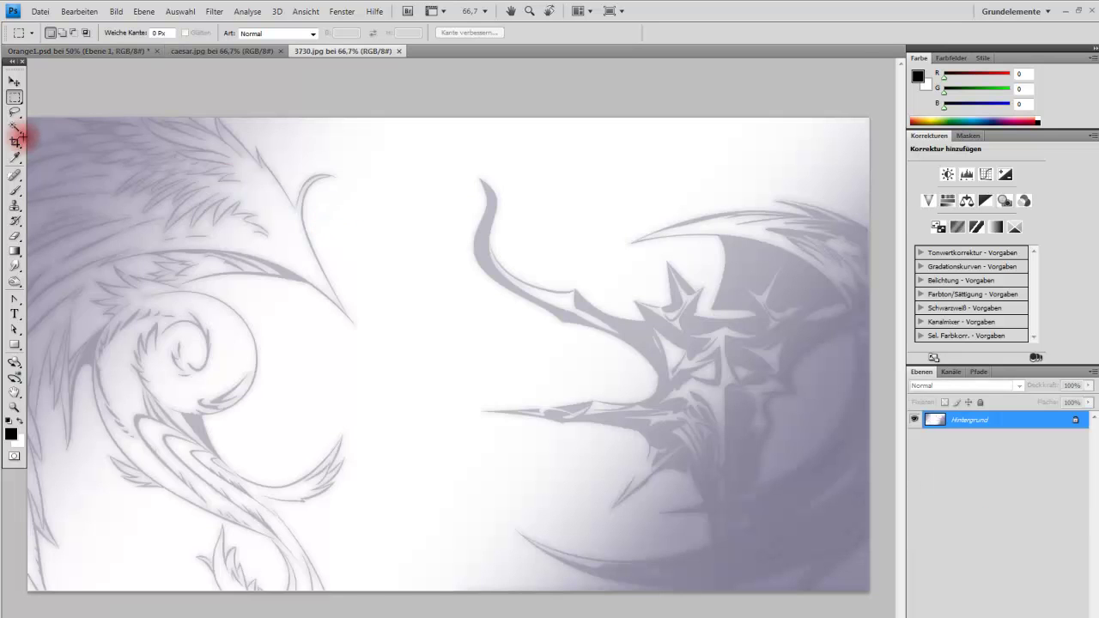
key(ctrl+a)
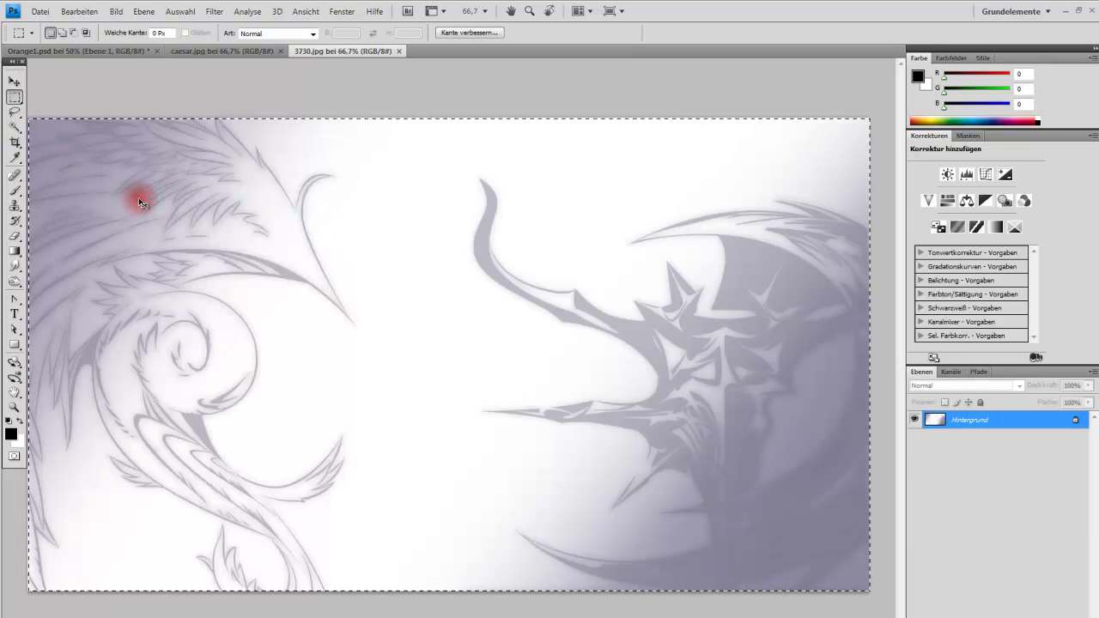
click(150, 52)
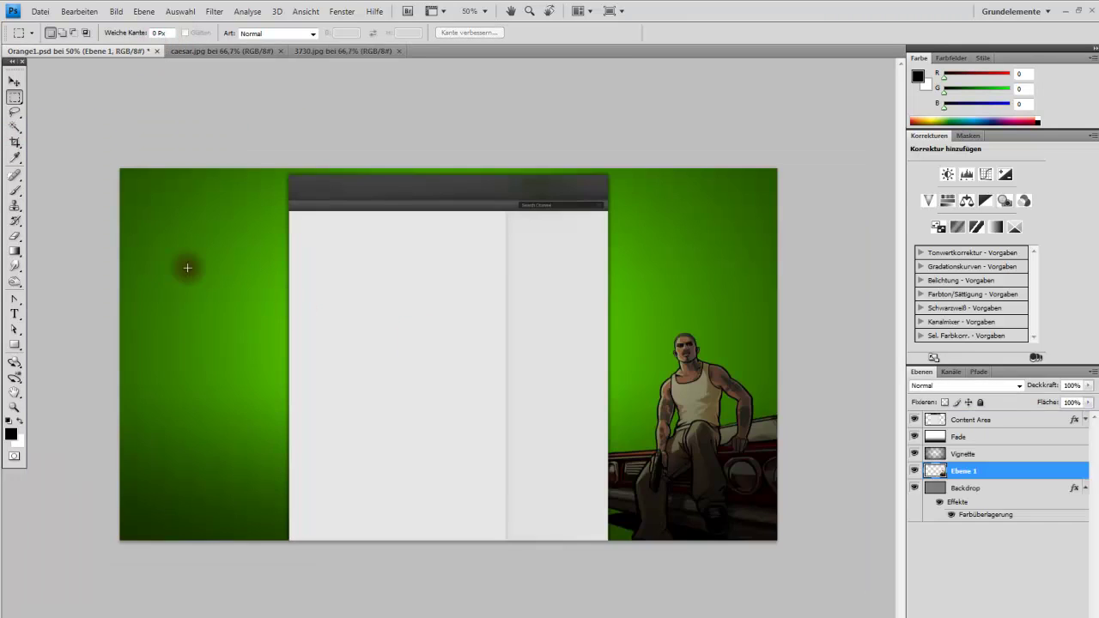
Paste the swirl artwork into Orange1 as a new layer, sized to about 99%, and apply
click(184, 135)
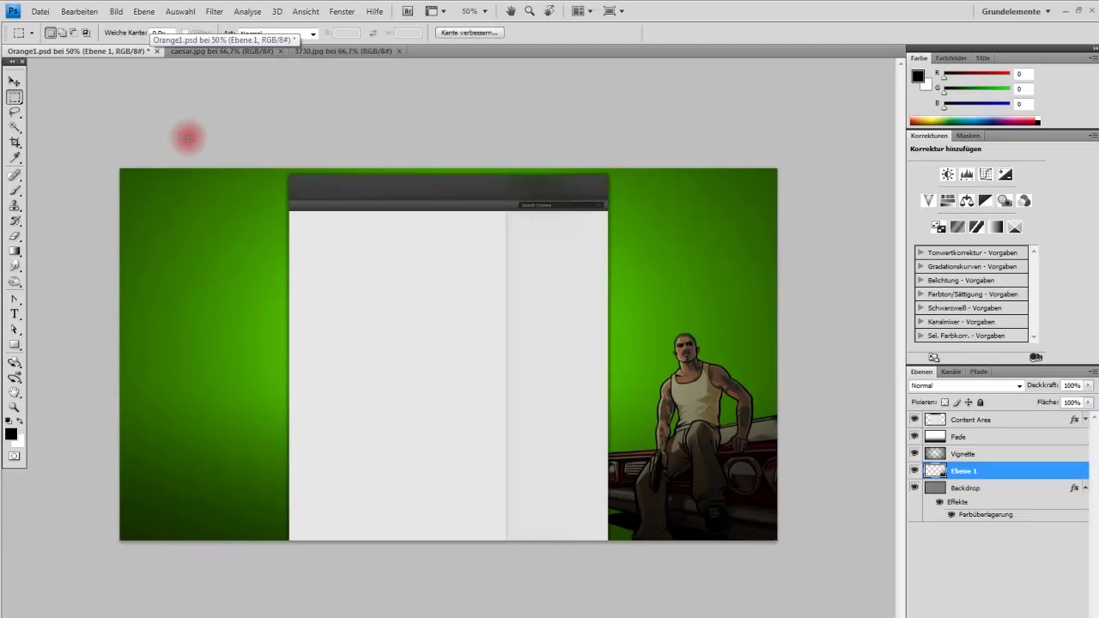
drag(169, 178, 381, 331)
key(ctrl+v)
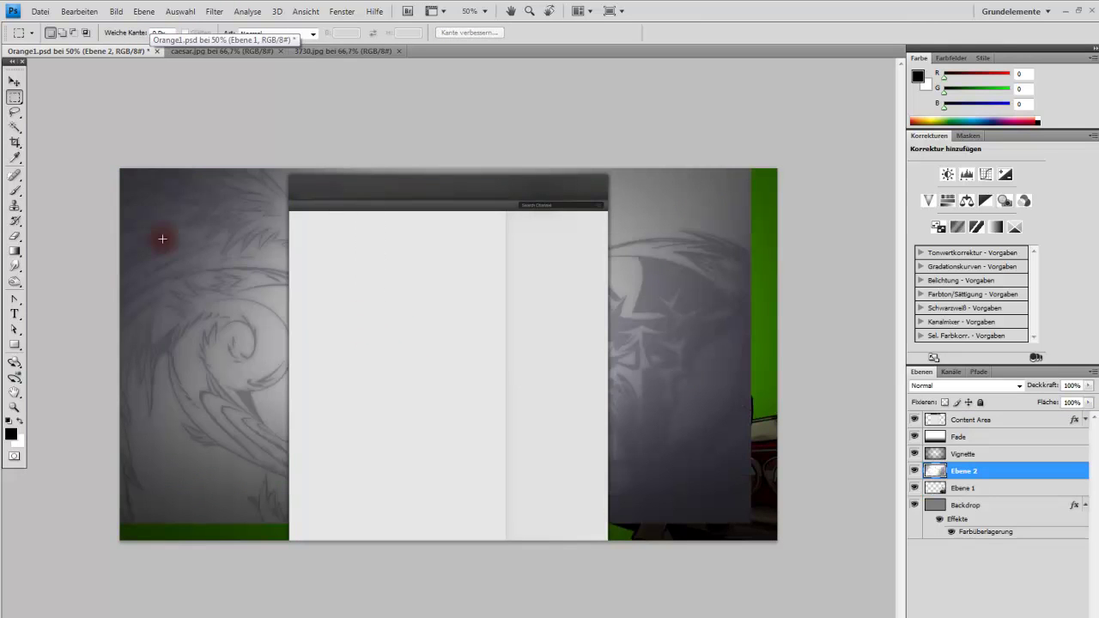
click(13, 82)
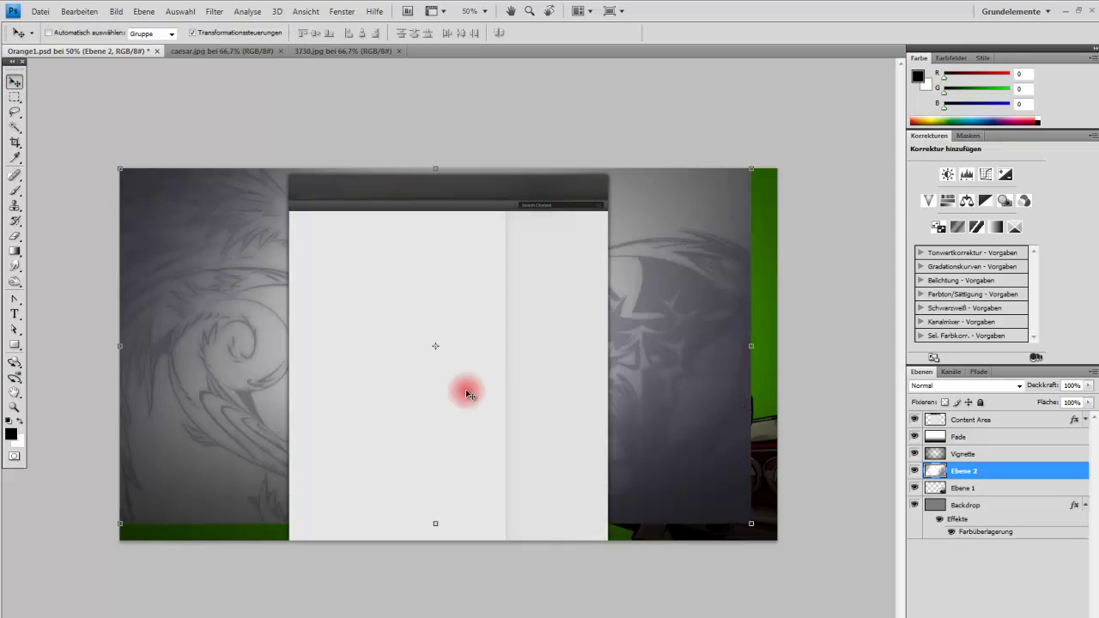
drag(675, 414, 674, 410)
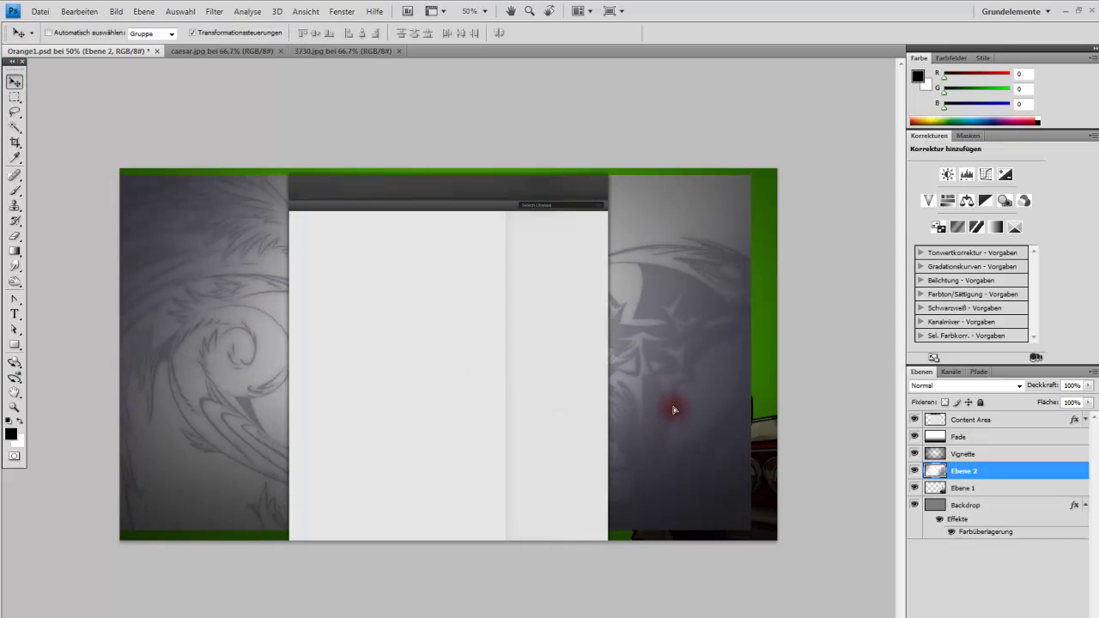
mouse_move(751, 523)
mouse_down()
mouse_move(770, 533)
mouse_move(748, 513)
mouse_up()
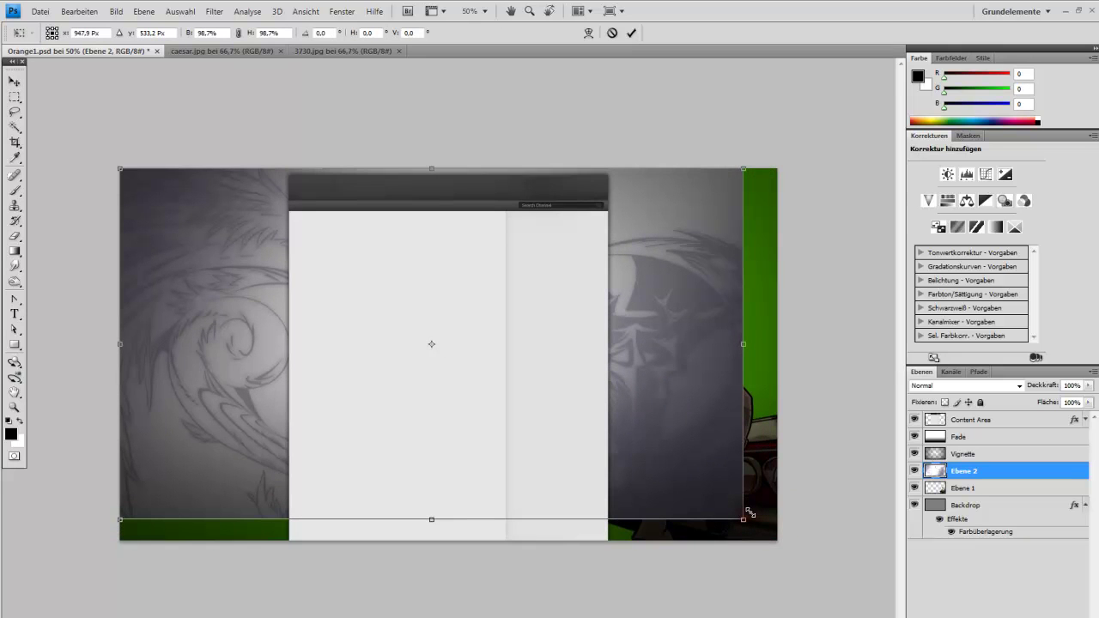
drag(748, 513, 750, 514)
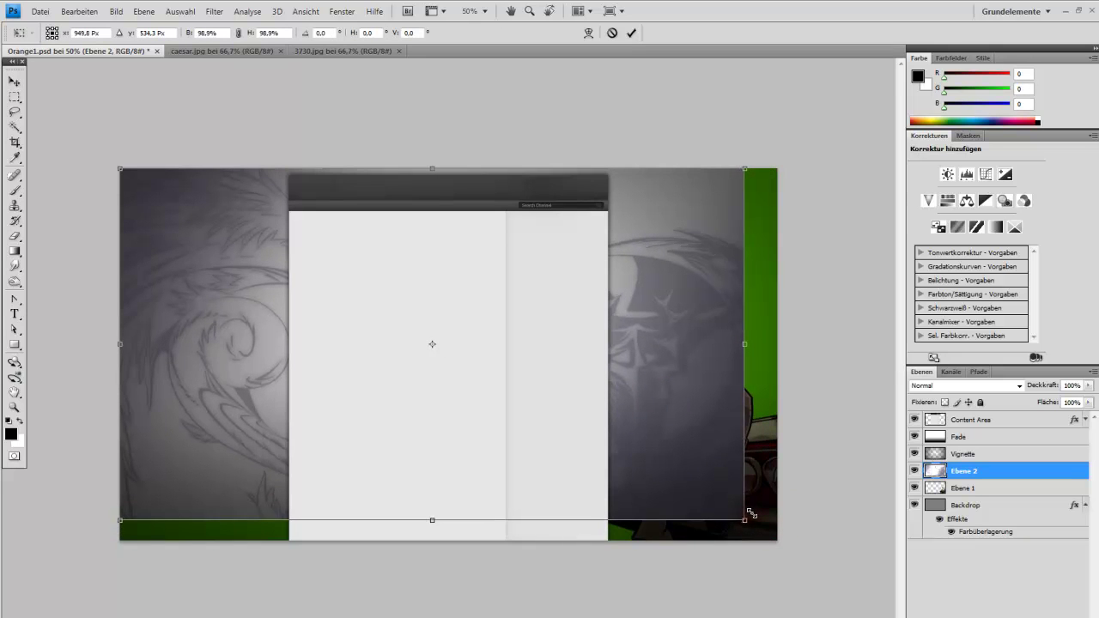
click(310, 120)
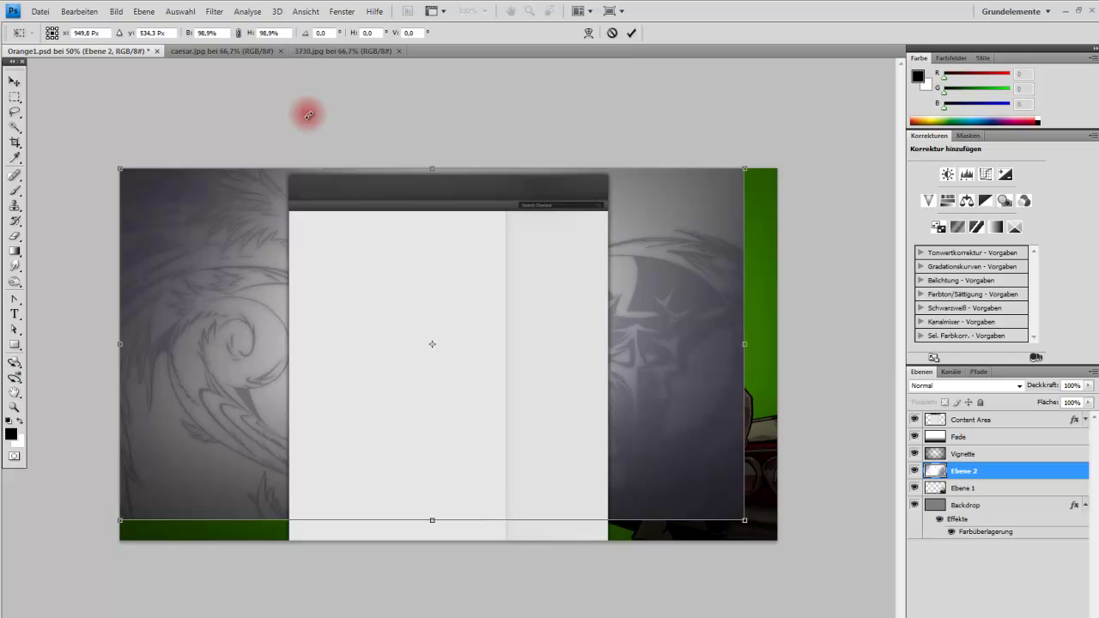
click(16, 95)
click(478, 258)
Undo a trial shrink of Ebene 2, reposition it, and enable Transformationssteuerungen
click(15, 79)
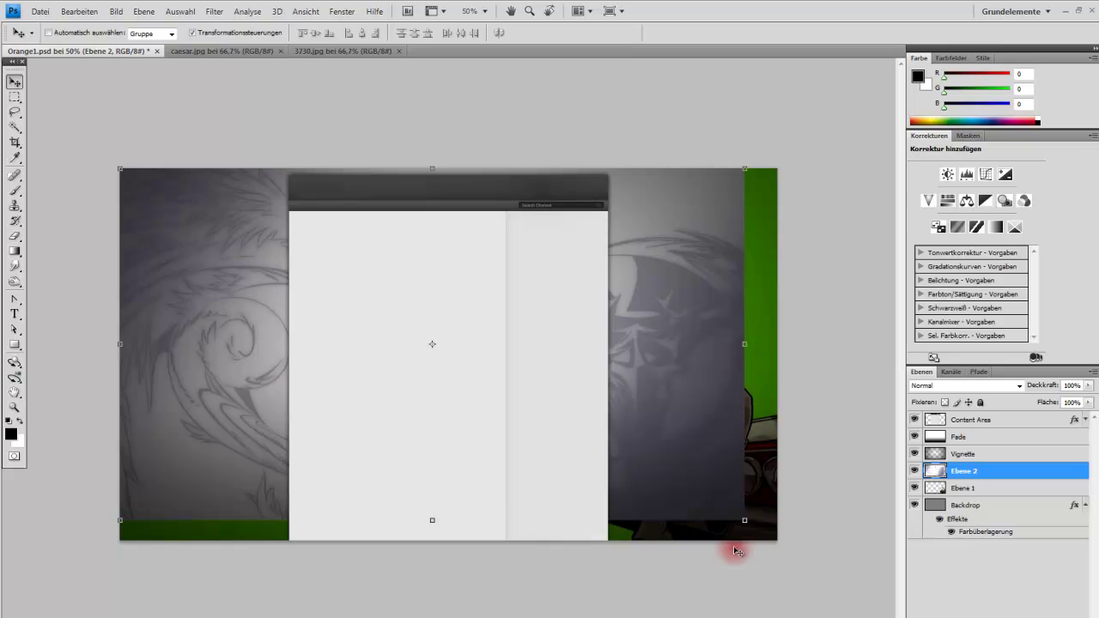
mouse_move(744, 520)
mouse_down()
mouse_move(694, 521)
mouse_move(712, 456)
mouse_move(644, 433)
mouse_up()
key(ctrl+z)
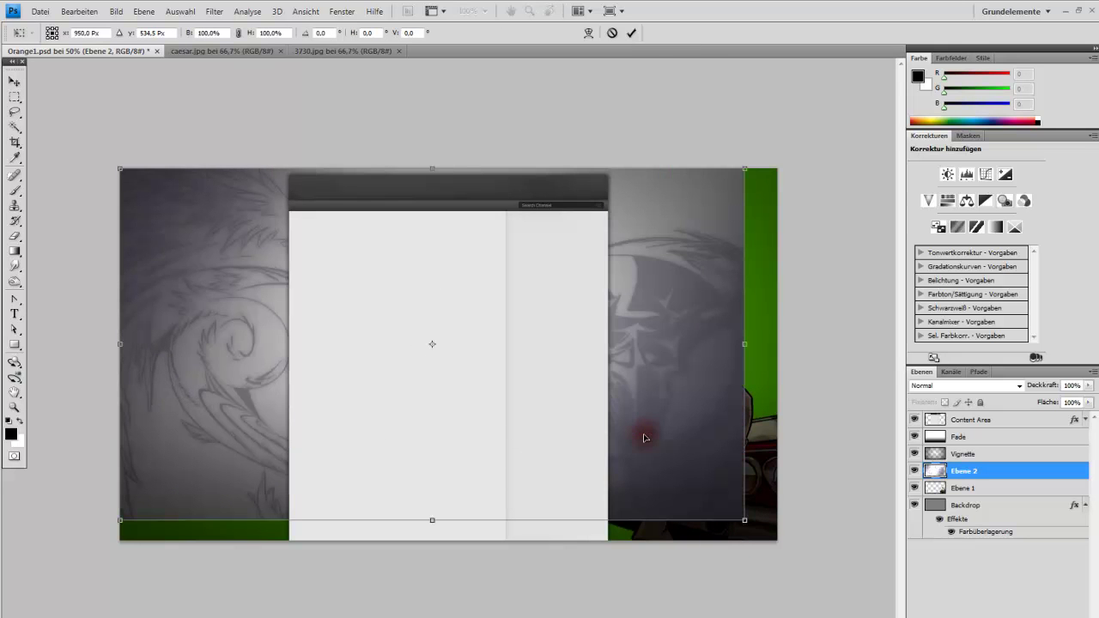
click(15, 81)
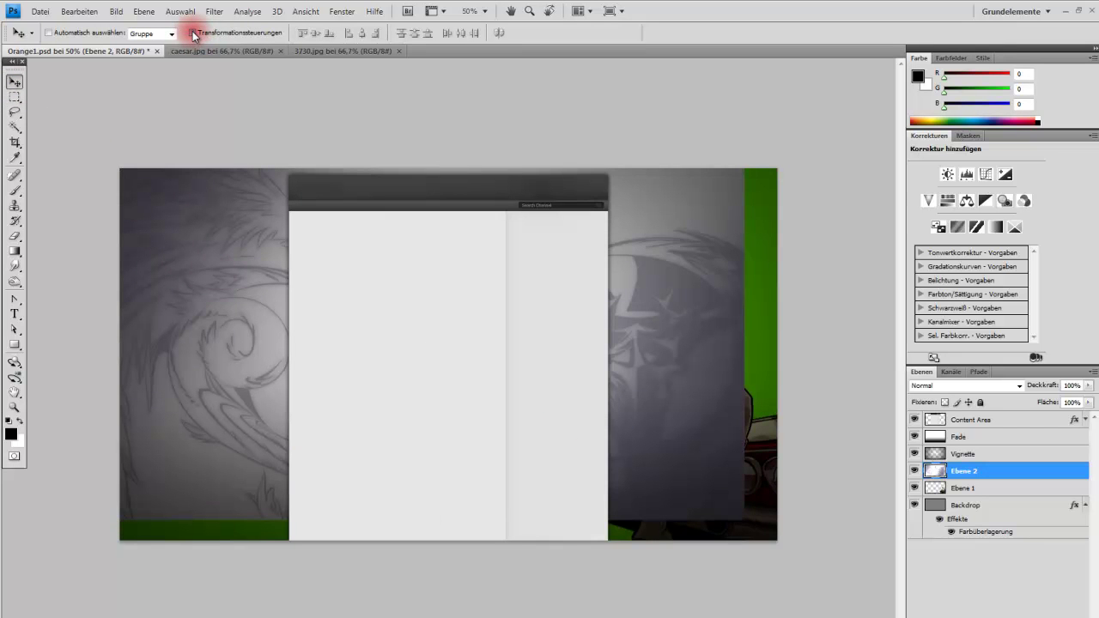
drag(711, 501, 700, 471)
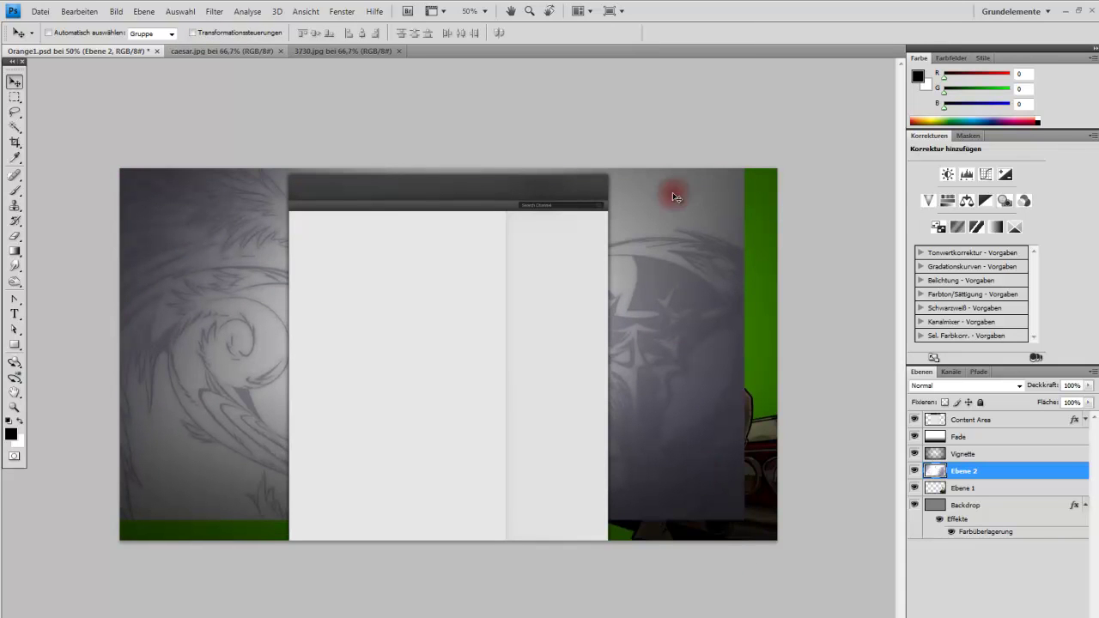
click(197, 32)
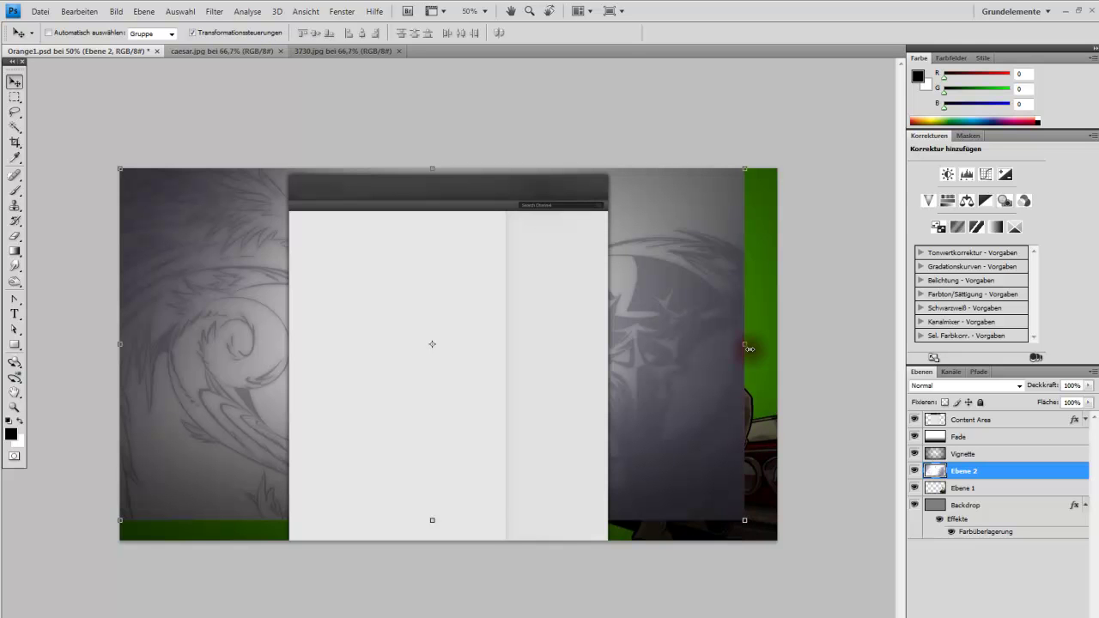
Scale swirl layer Ebene 2 proportionally to about 106% and apply the transform
drag(746, 345, 196, 337)
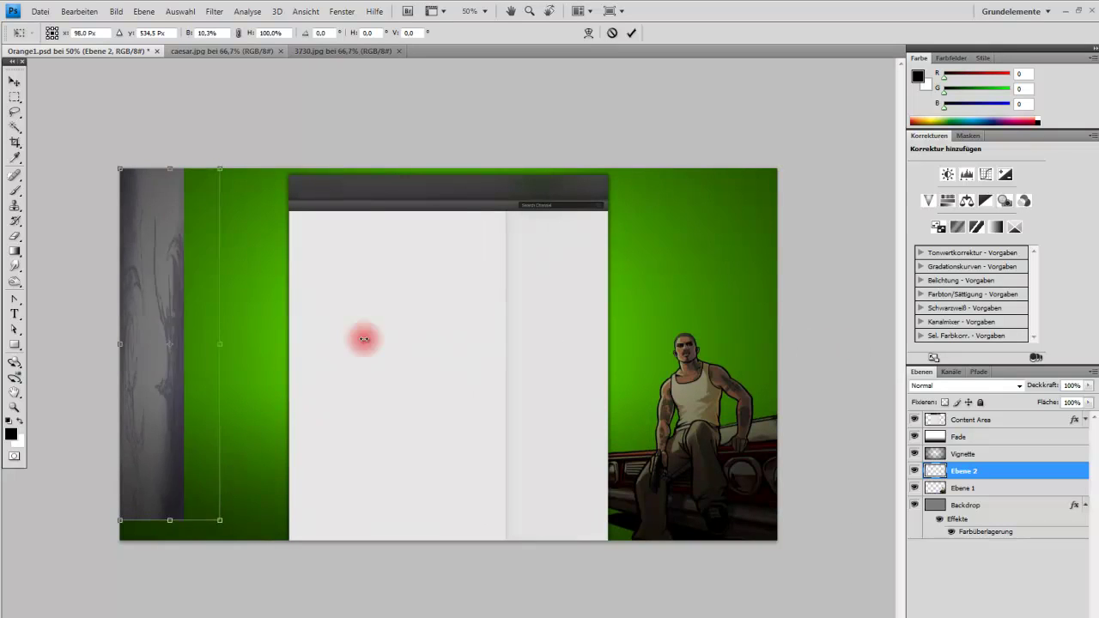
drag(196, 338, 790, 345)
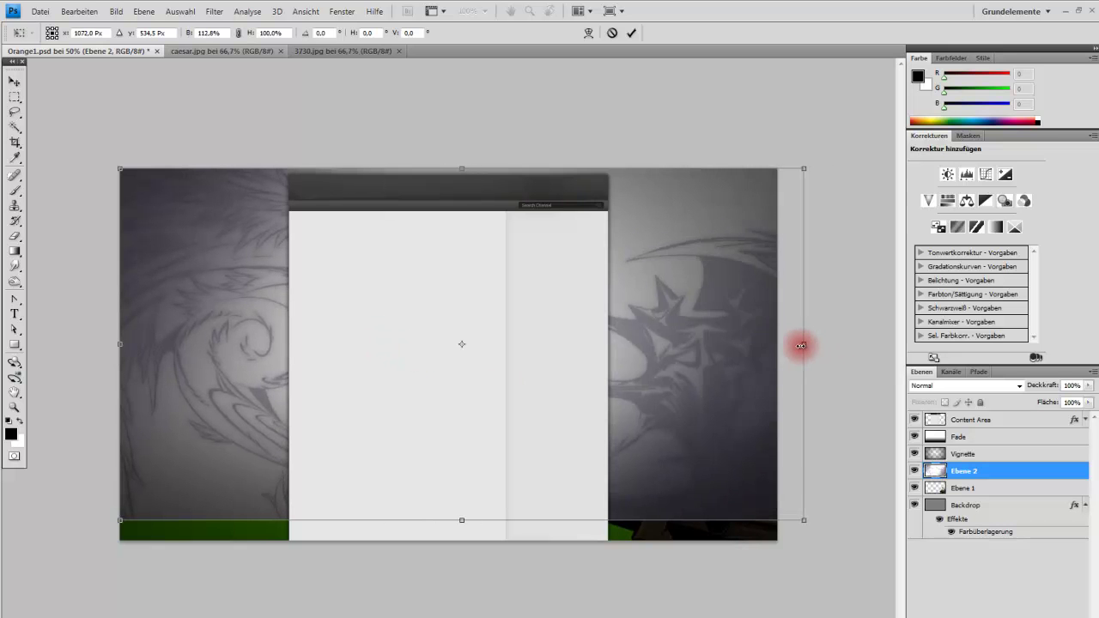
key(ctrl+z)
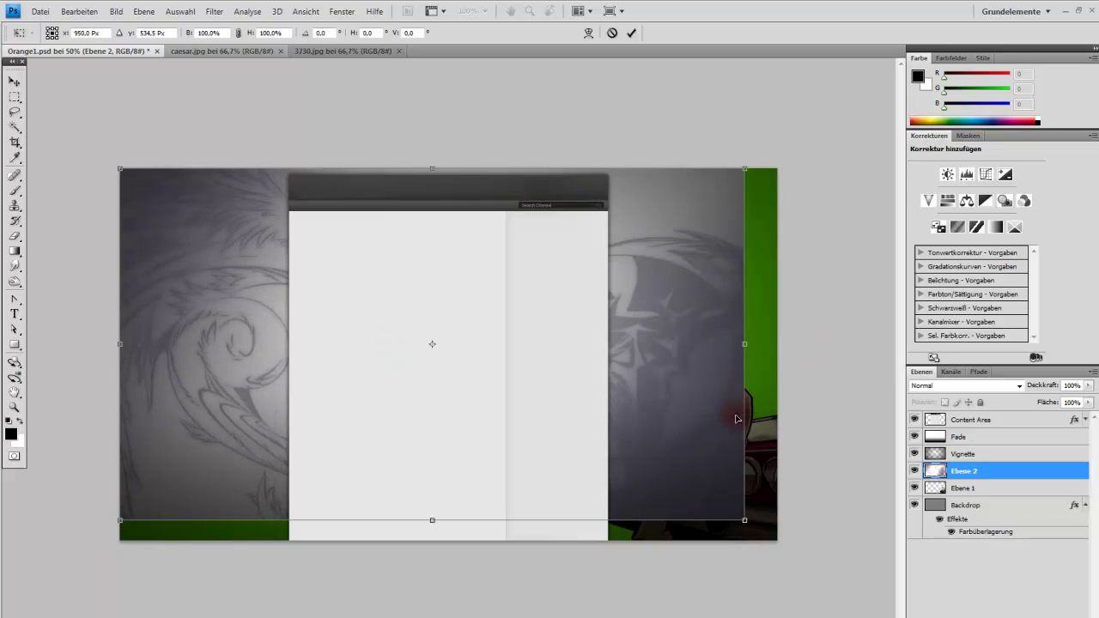
drag(745, 347, 746, 348)
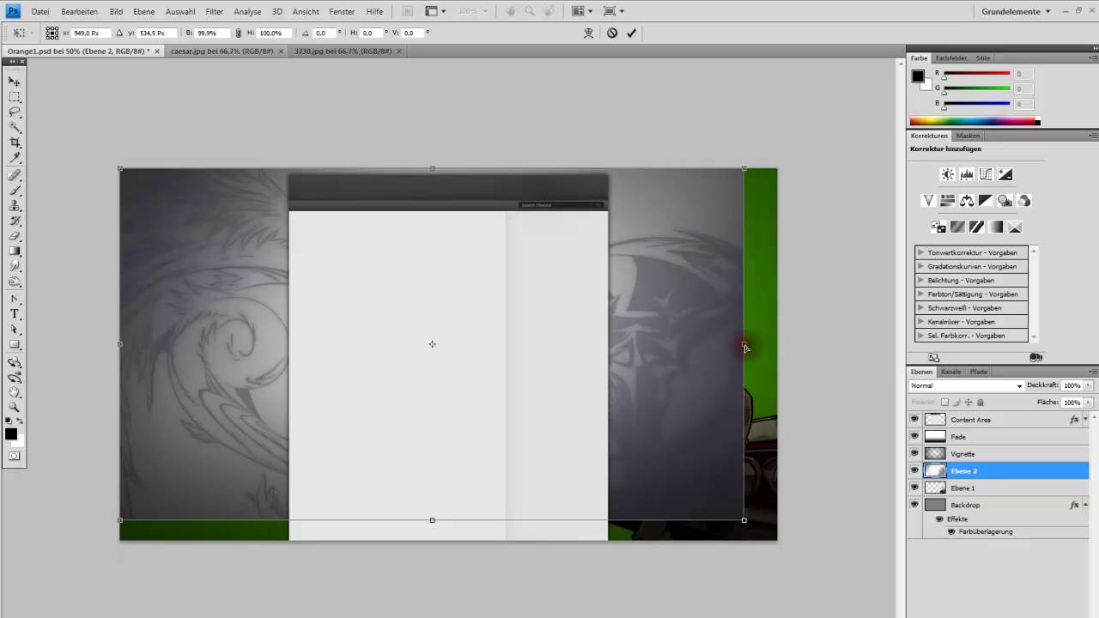
mouse_move(743, 523)
mouse_down()
mouse_move(711, 482)
mouse_move(744, 520)
mouse_up()
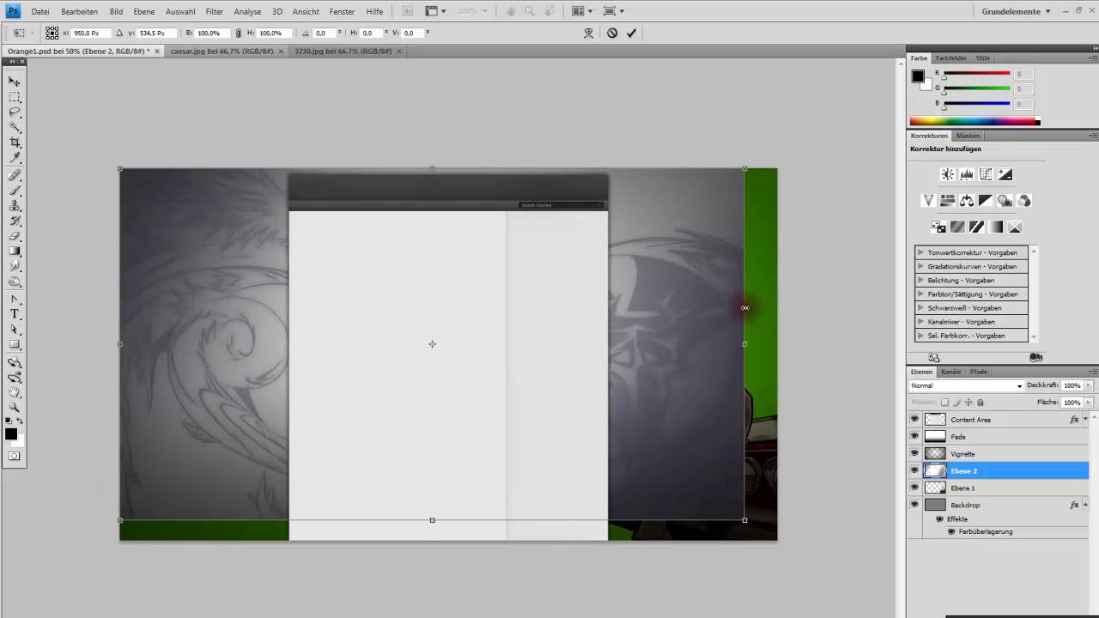
mouse_move(746, 521)
mouse_down()
mouse_move(711, 508)
mouse_move(782, 545)
mouse_up()
click(15, 97)
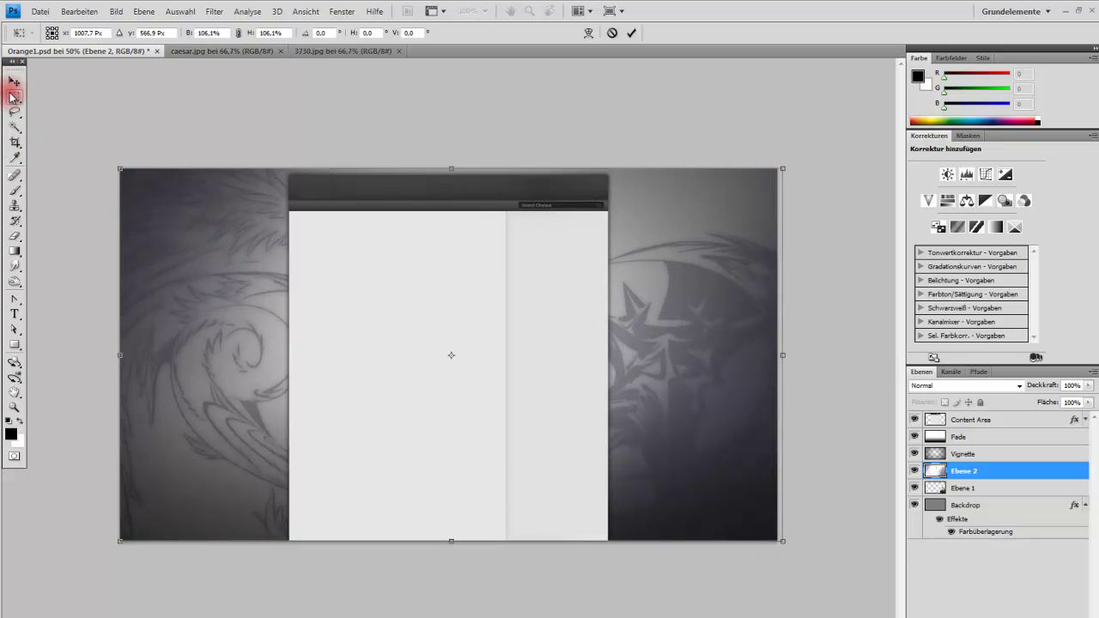
key(Return)
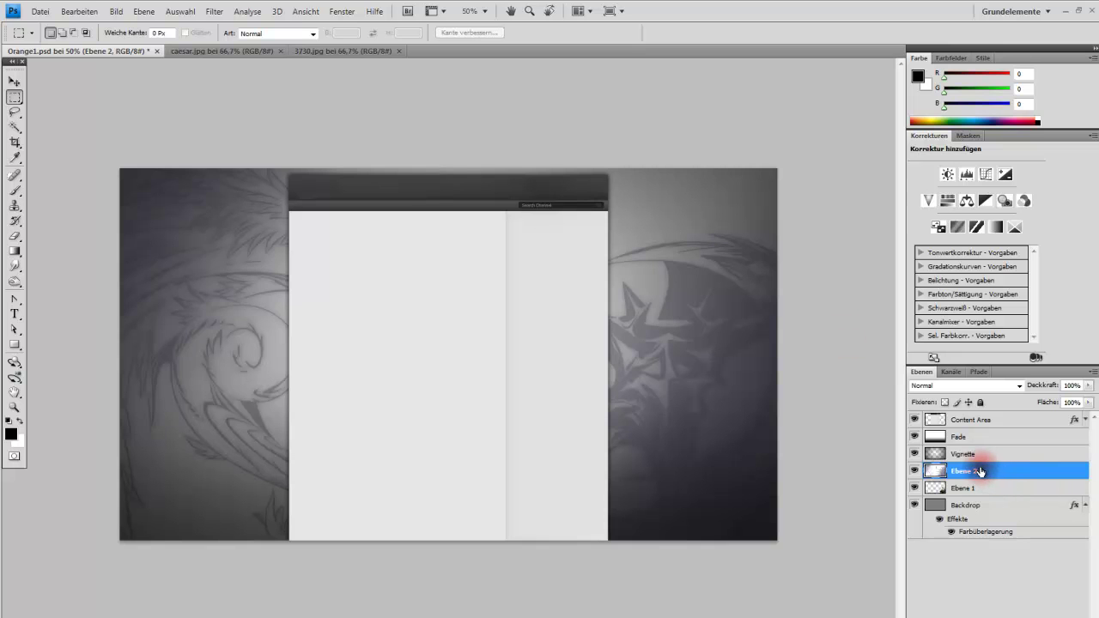
Move swirl layer Ebene 2 below character layer Ebene 1 and check its visibility
drag(980, 473, 981, 507)
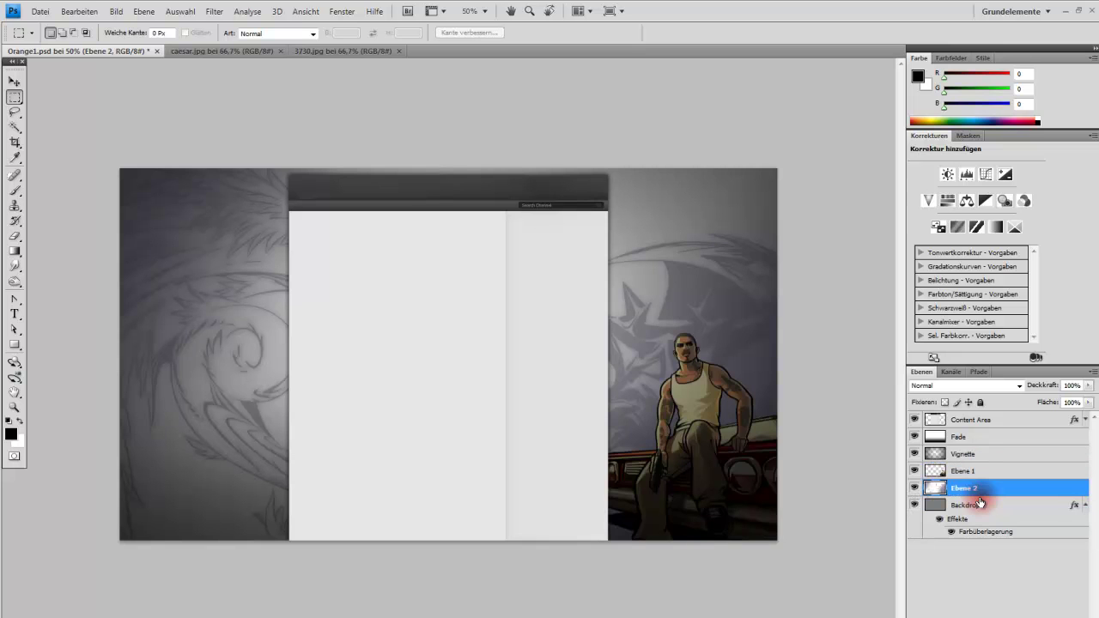
click(982, 508)
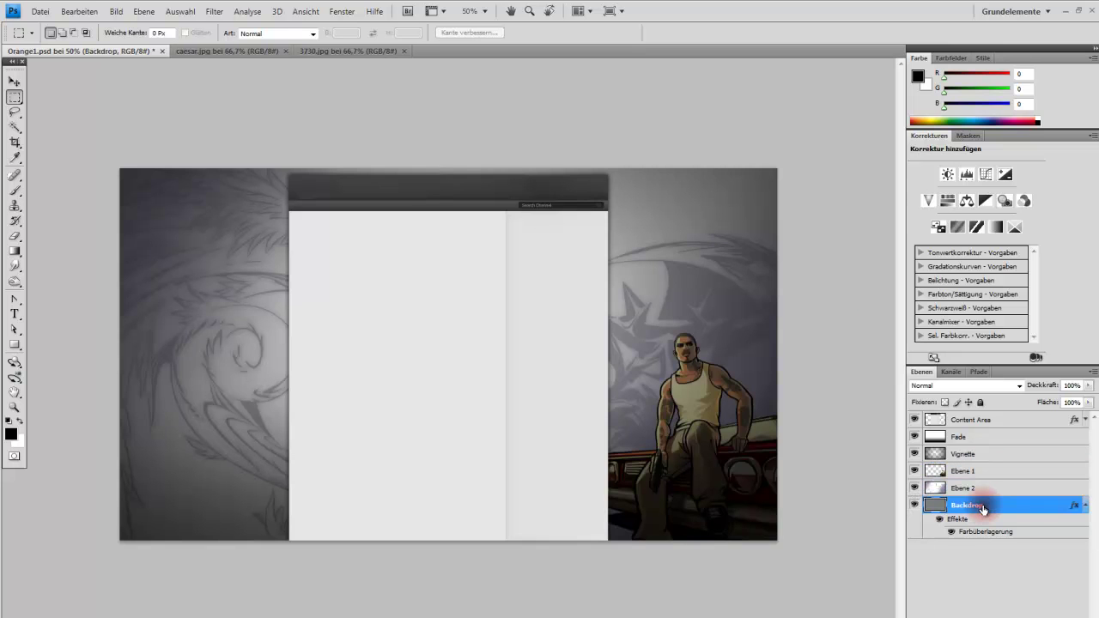
click(915, 489)
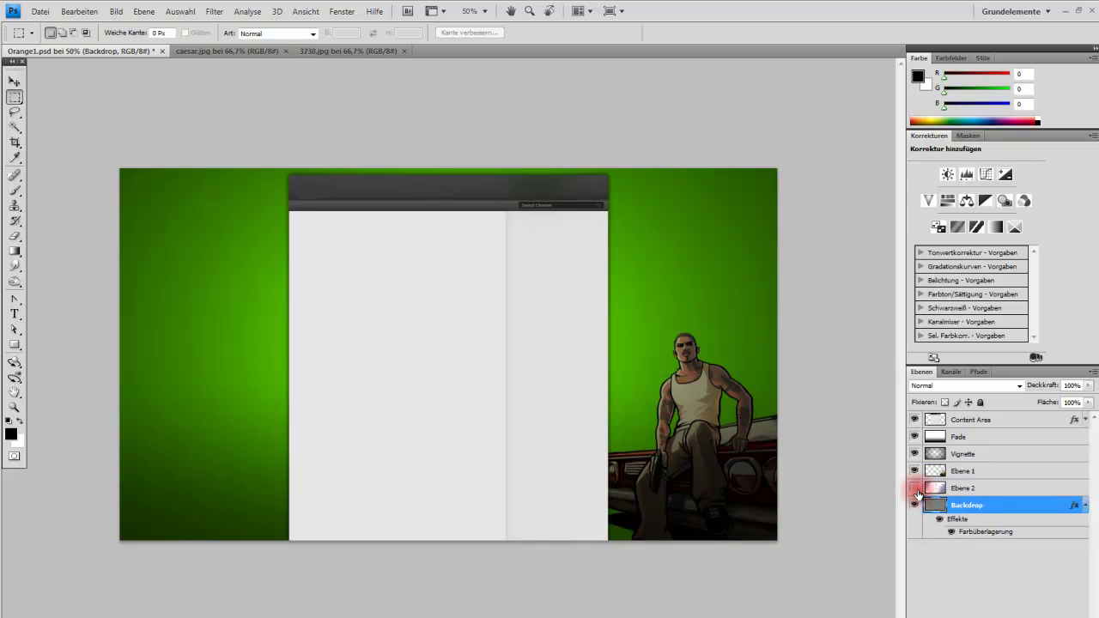
click(916, 489)
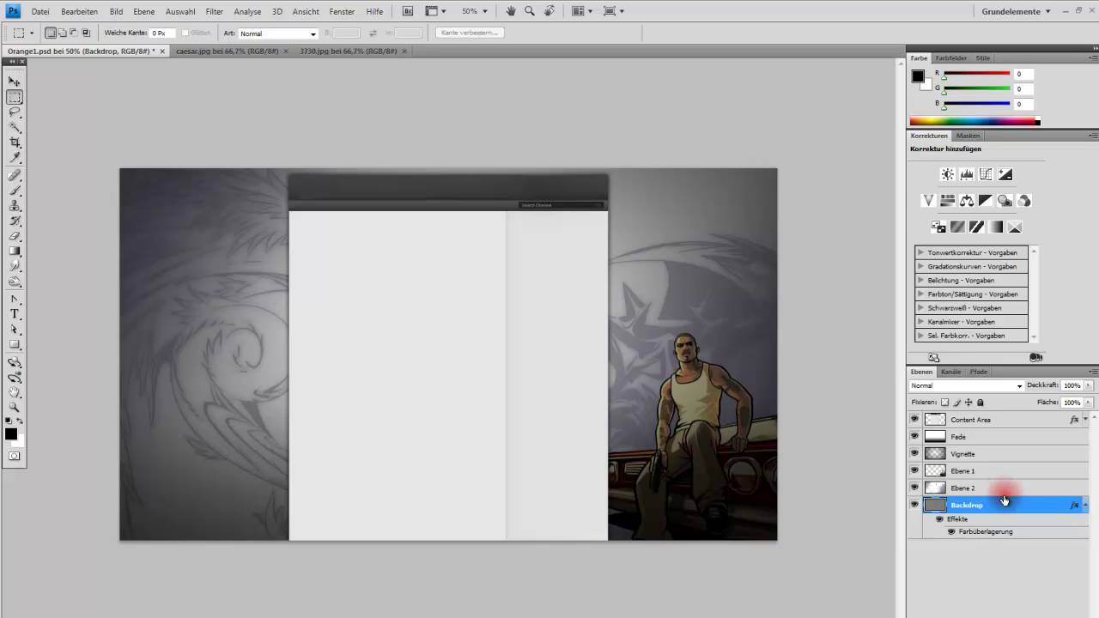
click(1004, 490)
Set Ebene 2's blend mode to Multiplizieren and lower its opacity to 75%
double_click(1004, 490)
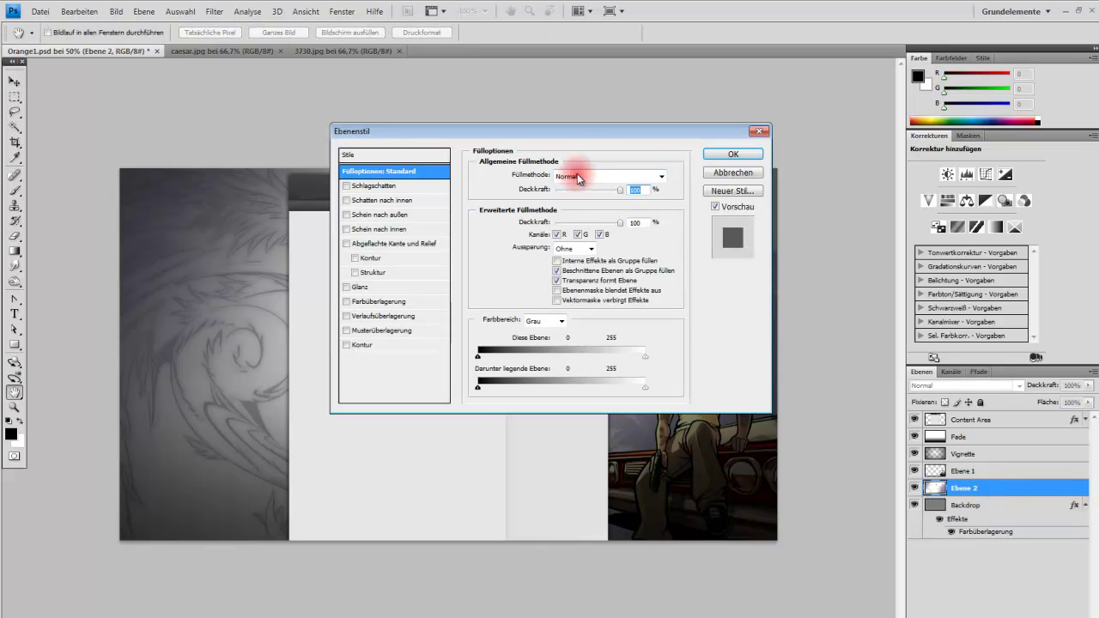
drag(594, 134, 521, 511)
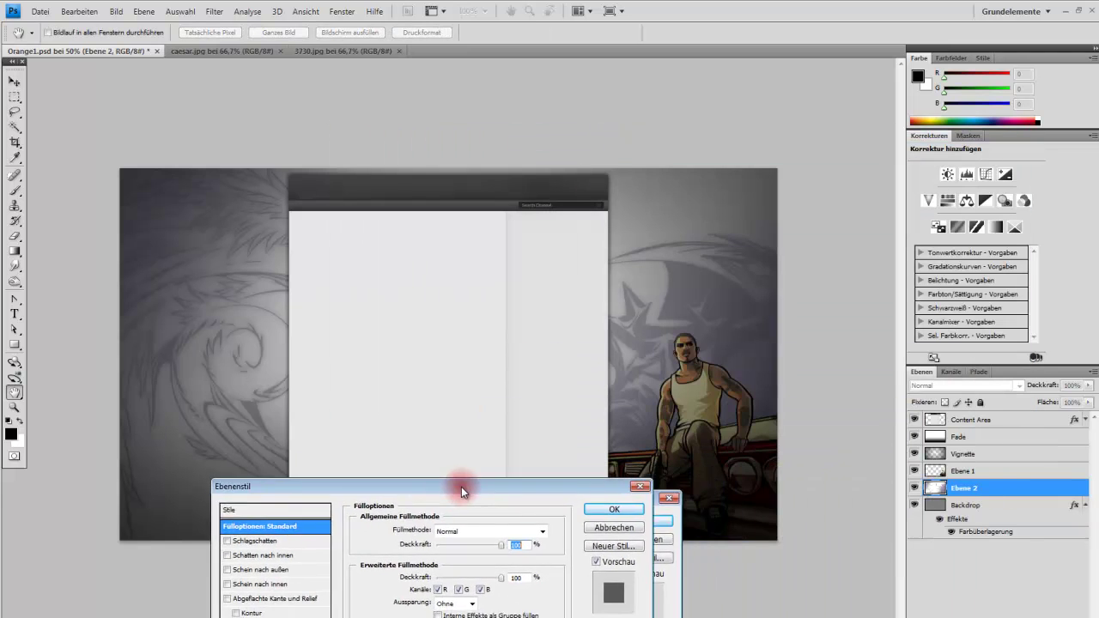
mouse_move(555, 505)
mouse_down()
mouse_move(732, 153)
mouse_move(779, 154)
mouse_move(509, 535)
mouse_move(538, 315)
mouse_up()
click(787, 199)
click(760, 245)
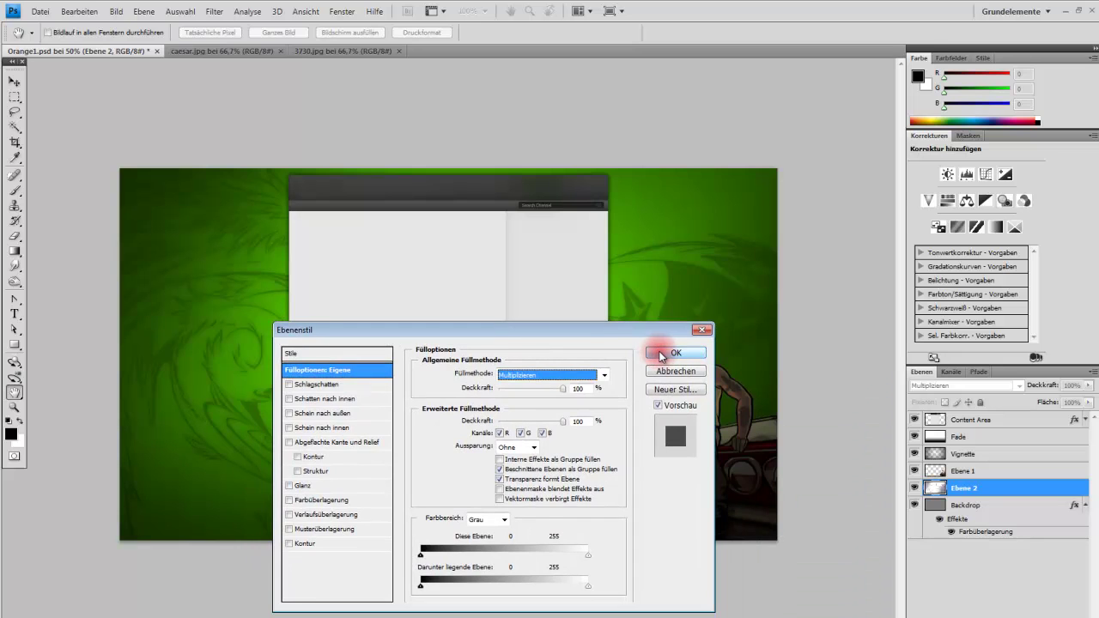
click(662, 355)
mouse_move(1089, 389)
mouse_down()
mouse_move(1039, 402)
mouse_move(1072, 397)
mouse_up()
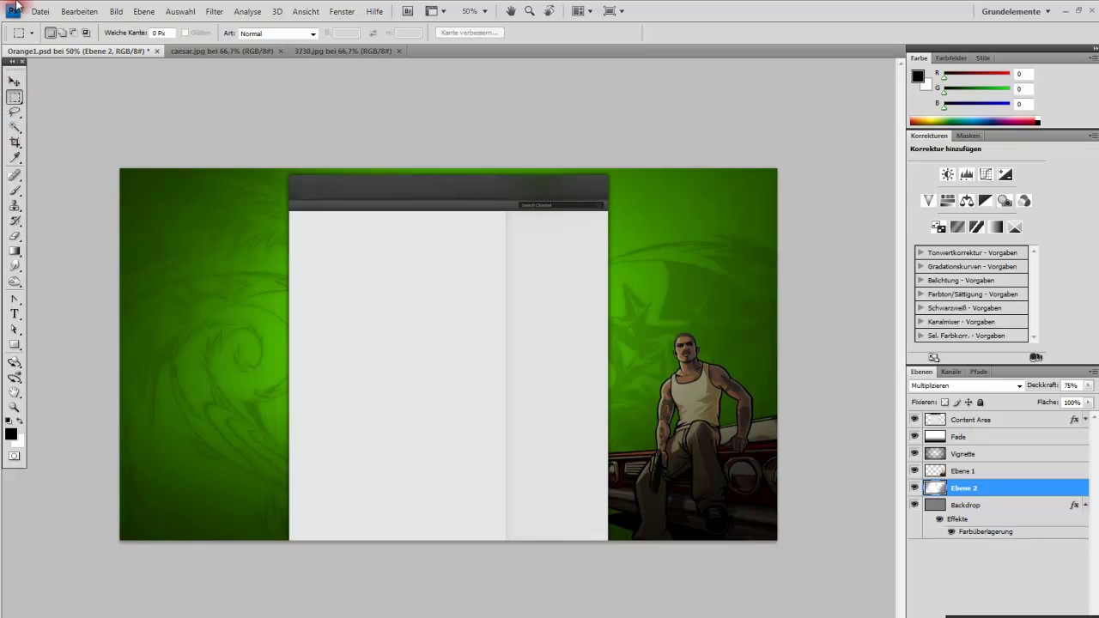
click(40, 11)
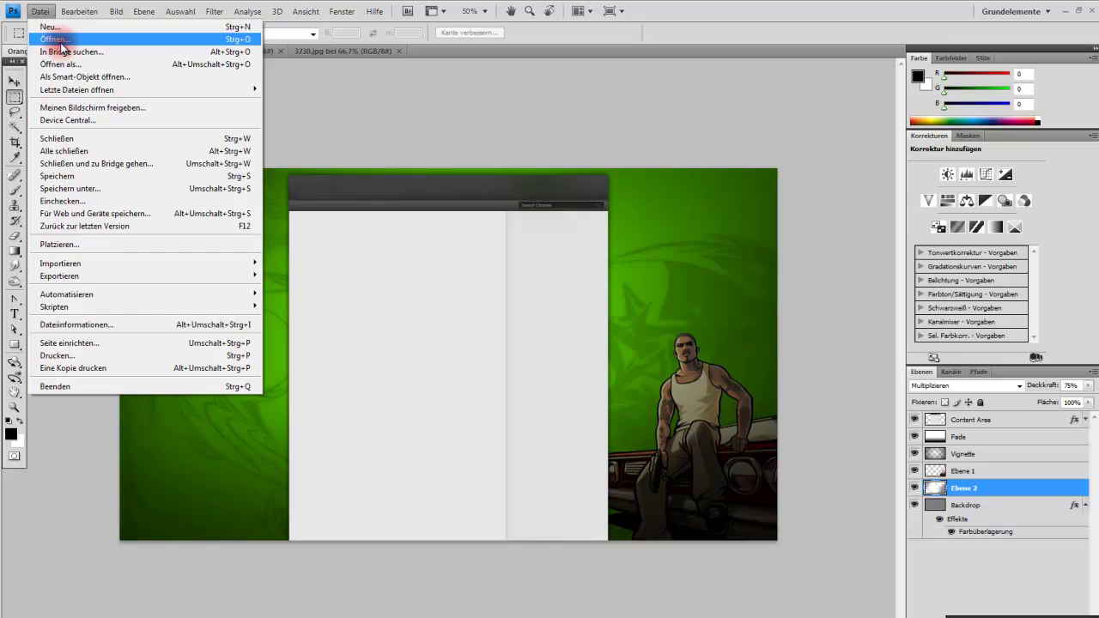
Open gw2_by_angelicbond-d36tchr.jpg from the Diashow folder thumbnails
click(61, 44)
click(648, 202)
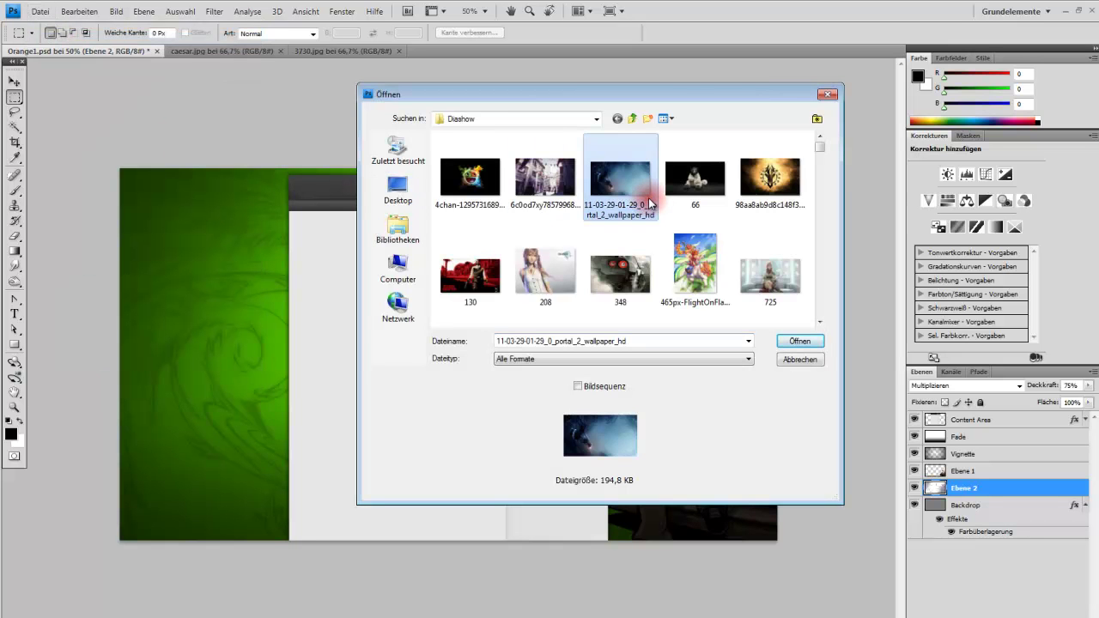
scroll(649, 202, down, 2)
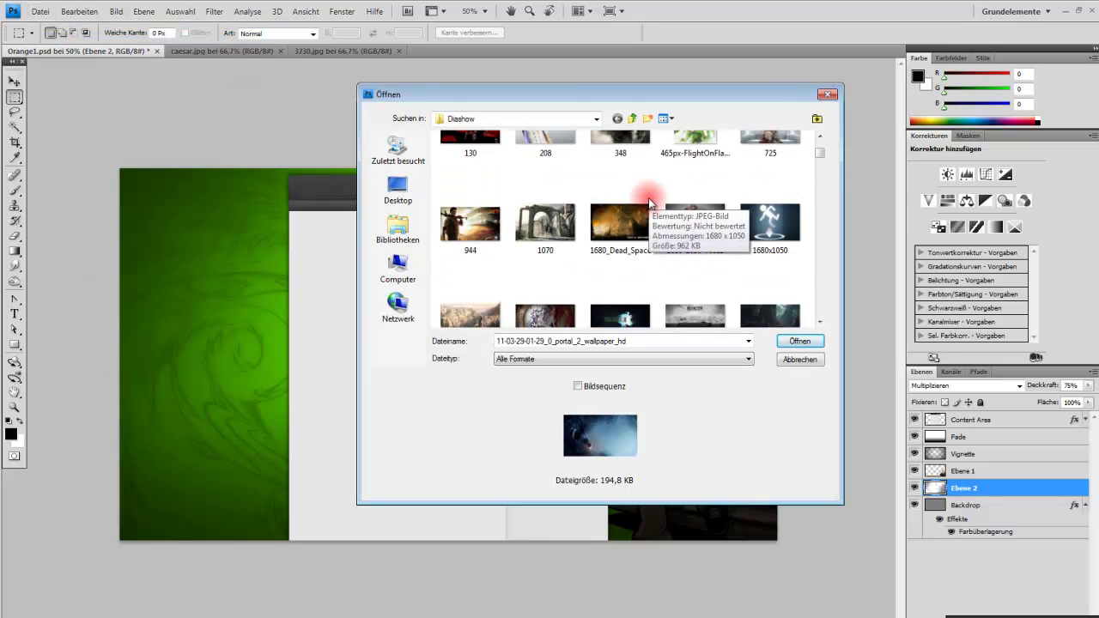
scroll(649, 203, down, 1)
scroll(648, 202, down, 1)
scroll(648, 203, down, 1)
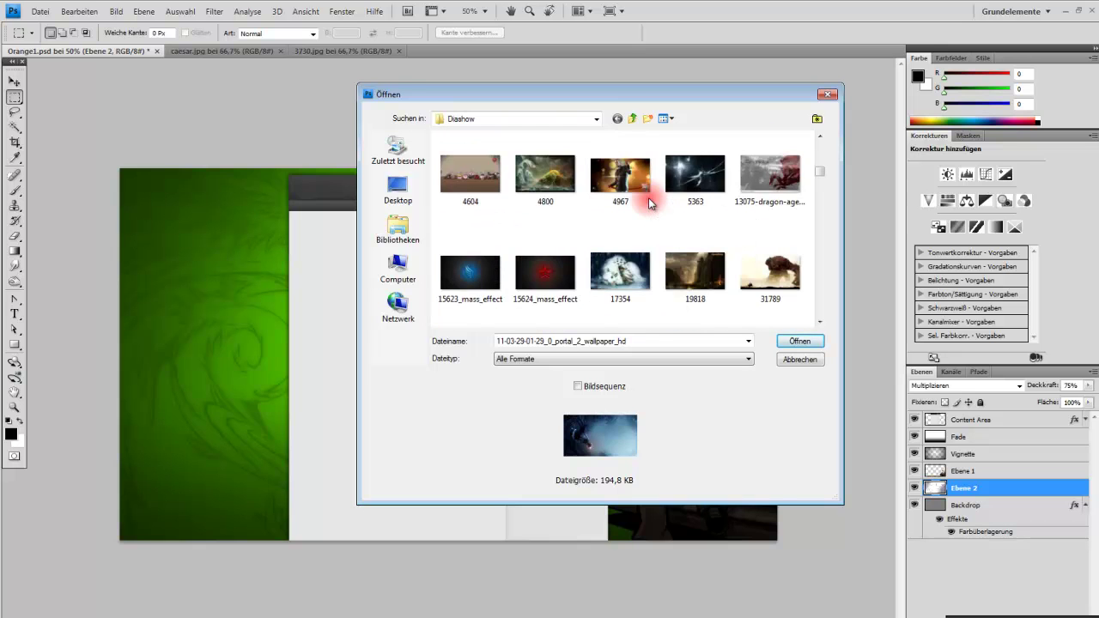
scroll(649, 198, down, 1)
scroll(649, 197, down, 1)
scroll(649, 197, down, 1)
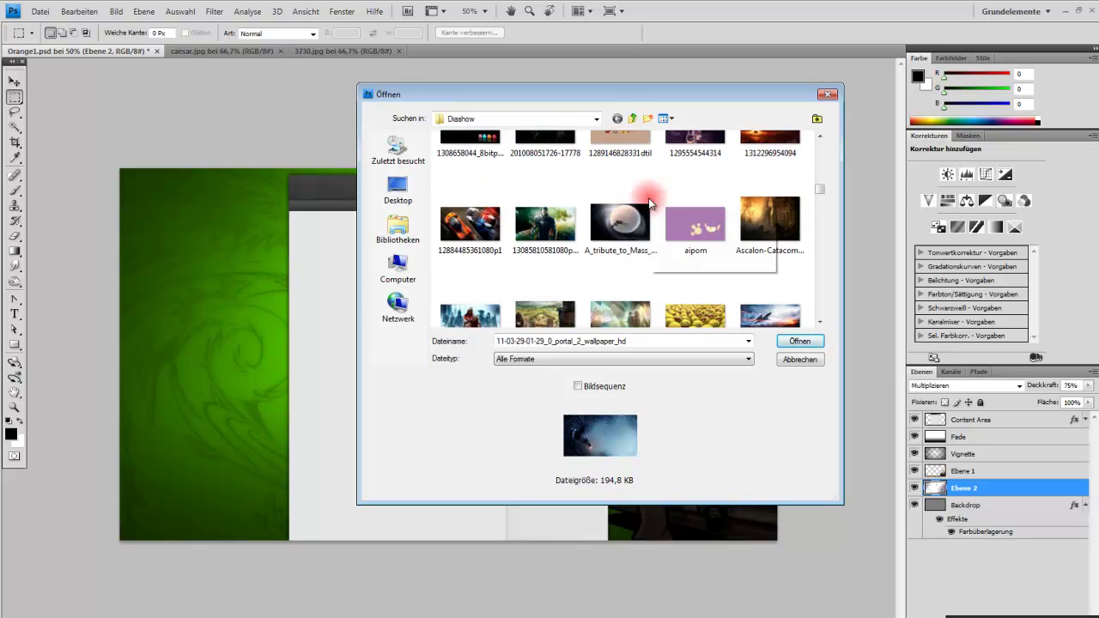
click(640, 208)
key(g)
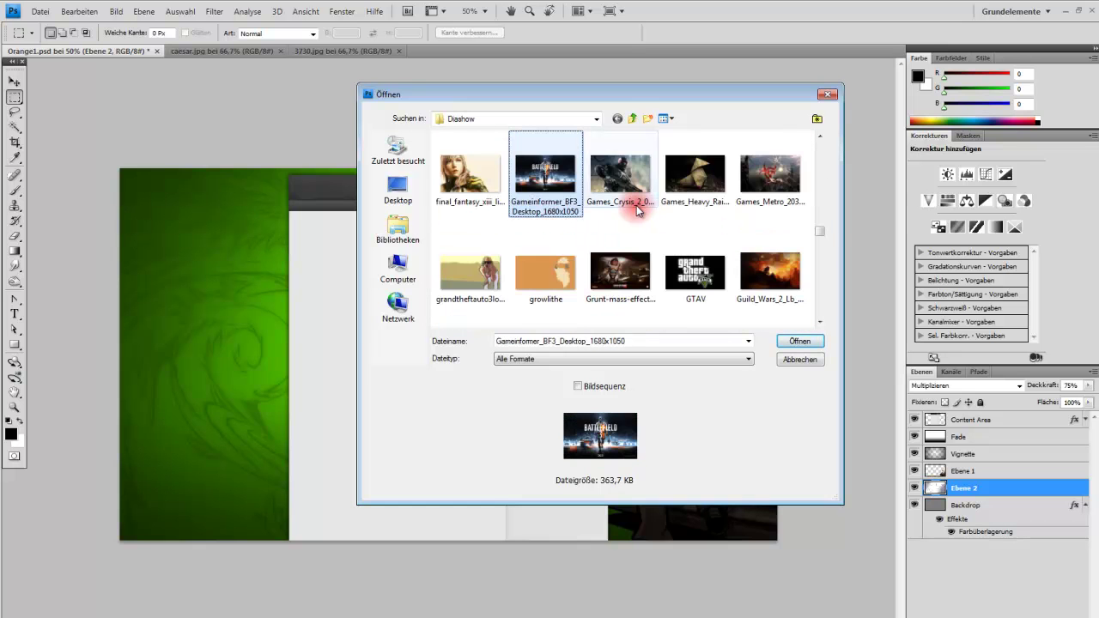
scroll(637, 205, up, 1)
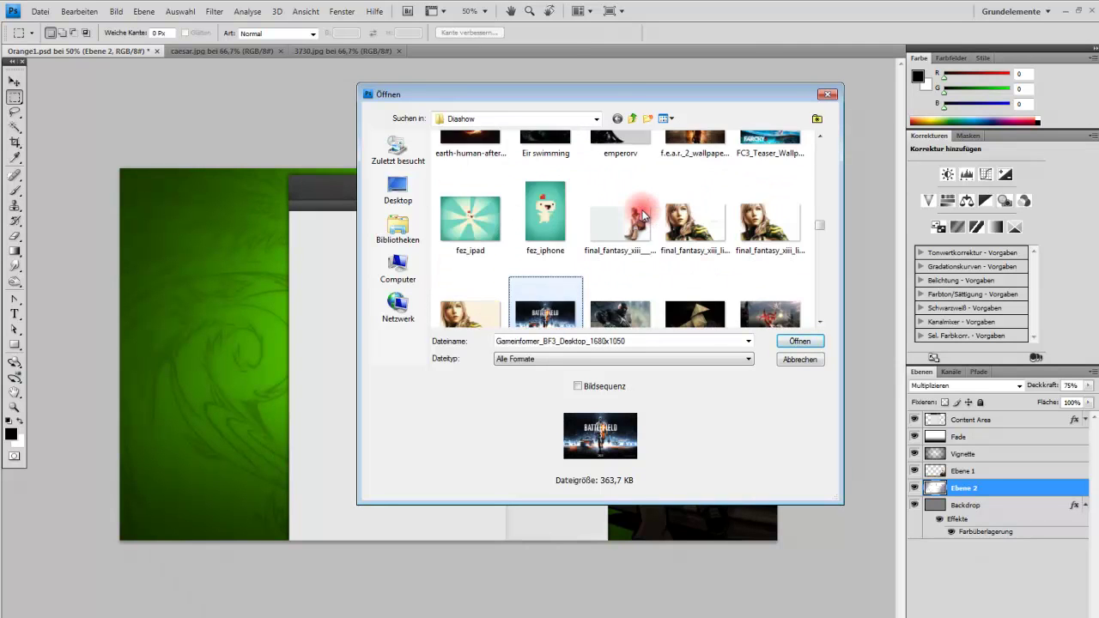
scroll(642, 215, down, 2)
scroll(642, 215, down, 2)
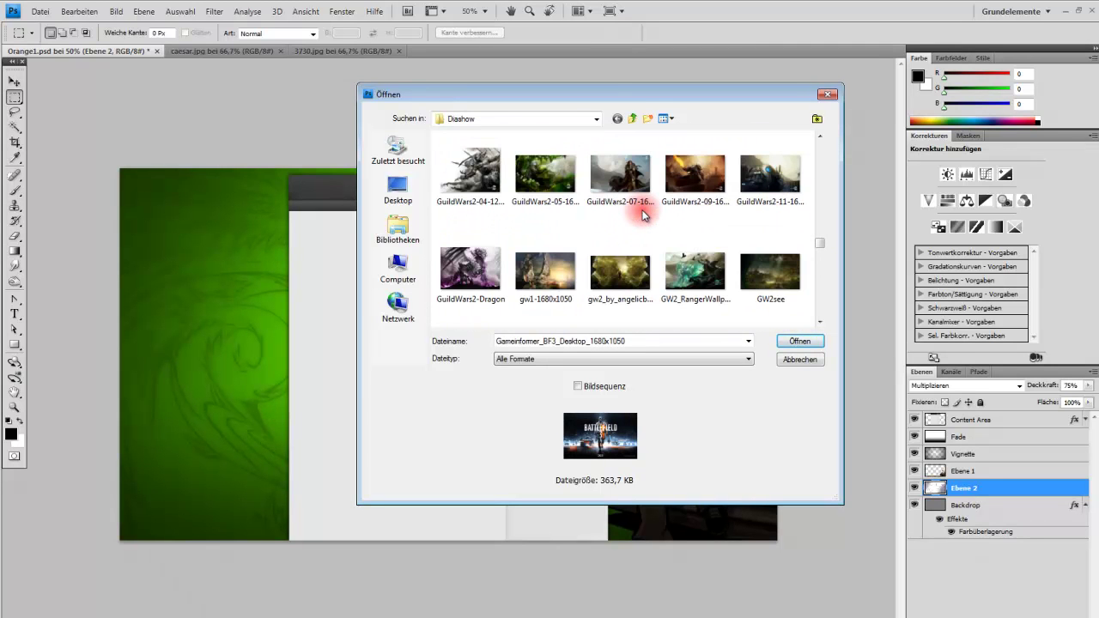
double_click(624, 259)
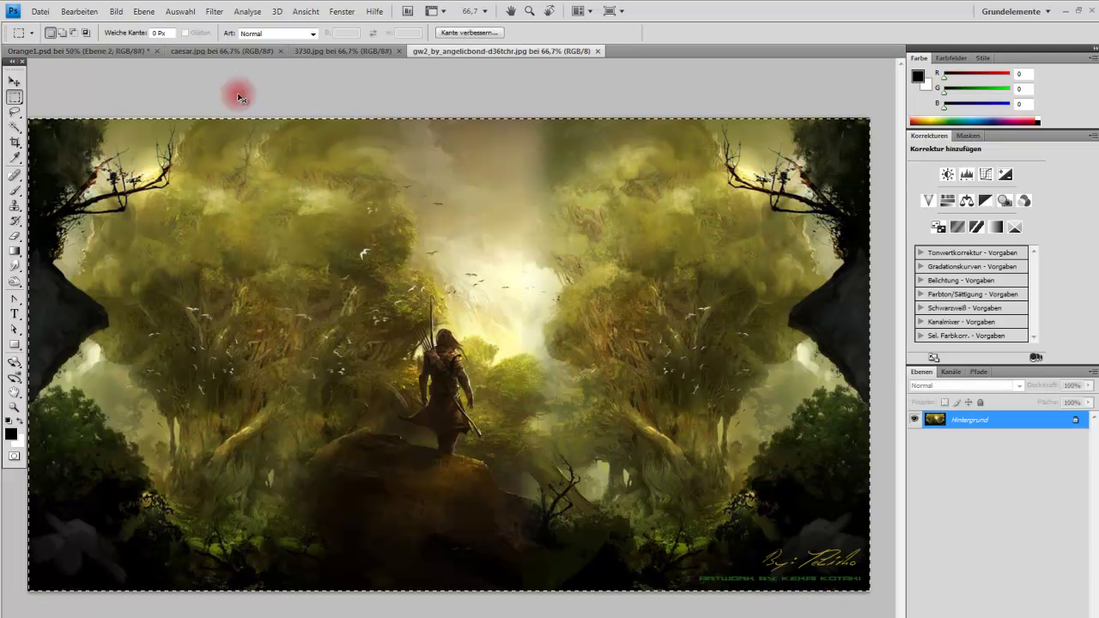
Scale forest layer Ebene 3 to 73.5%, move it to the left panel, and apply
click(119, 51)
drag(259, 280, 341, 332)
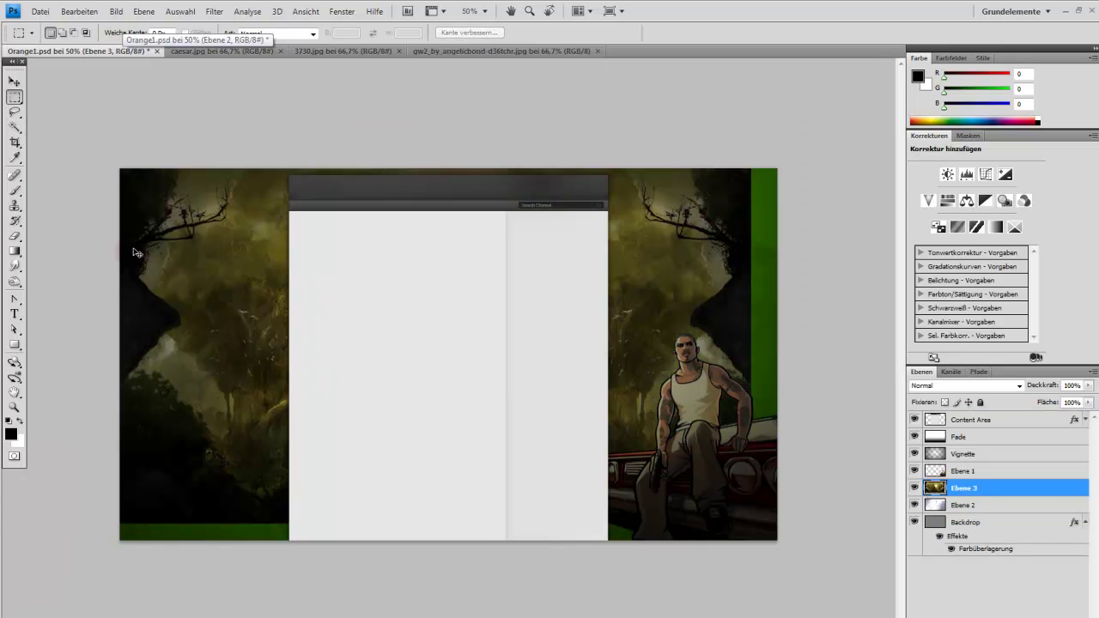
click(13, 80)
mouse_move(187, 250)
mouse_down()
mouse_move(196, 286)
mouse_move(196, 276)
mouse_up()
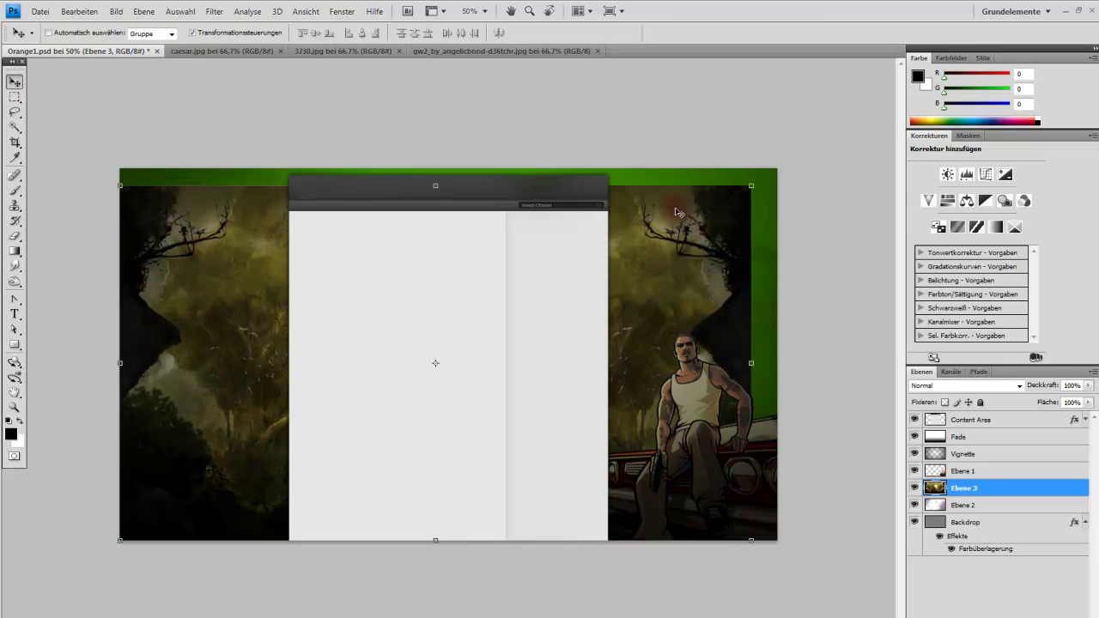
drag(748, 184, 584, 280)
drag(266, 384, 109, 381)
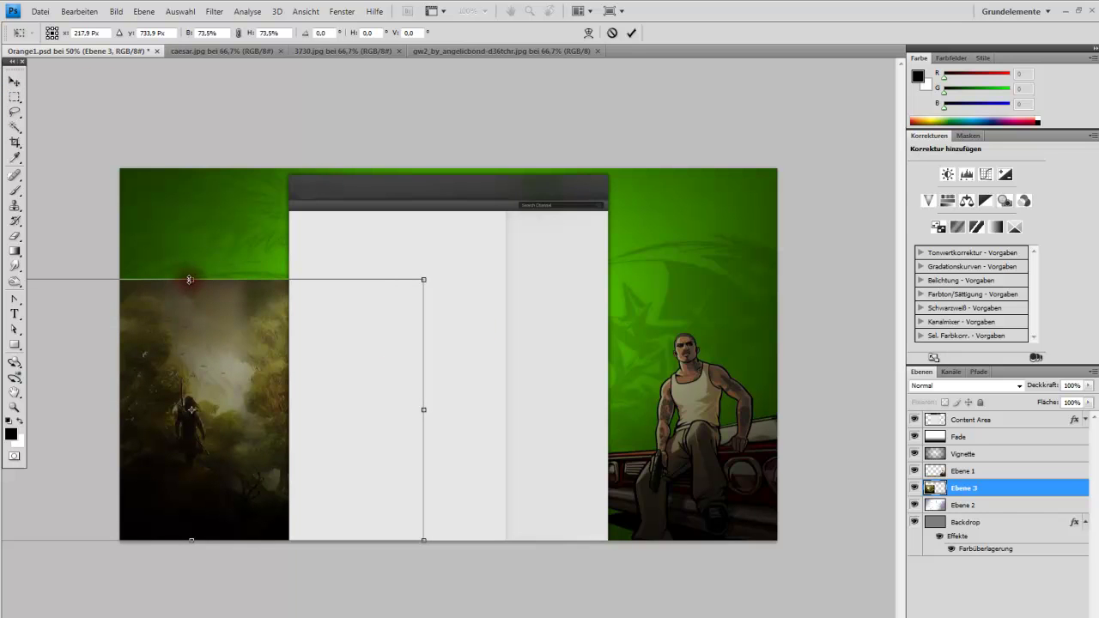
click(13, 103)
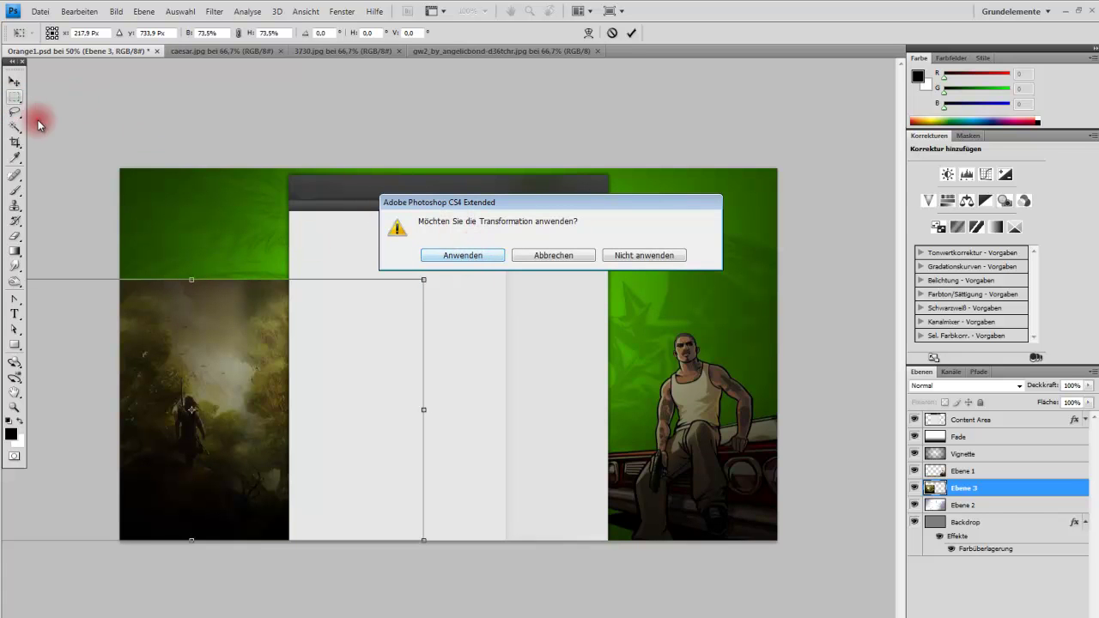
click(431, 251)
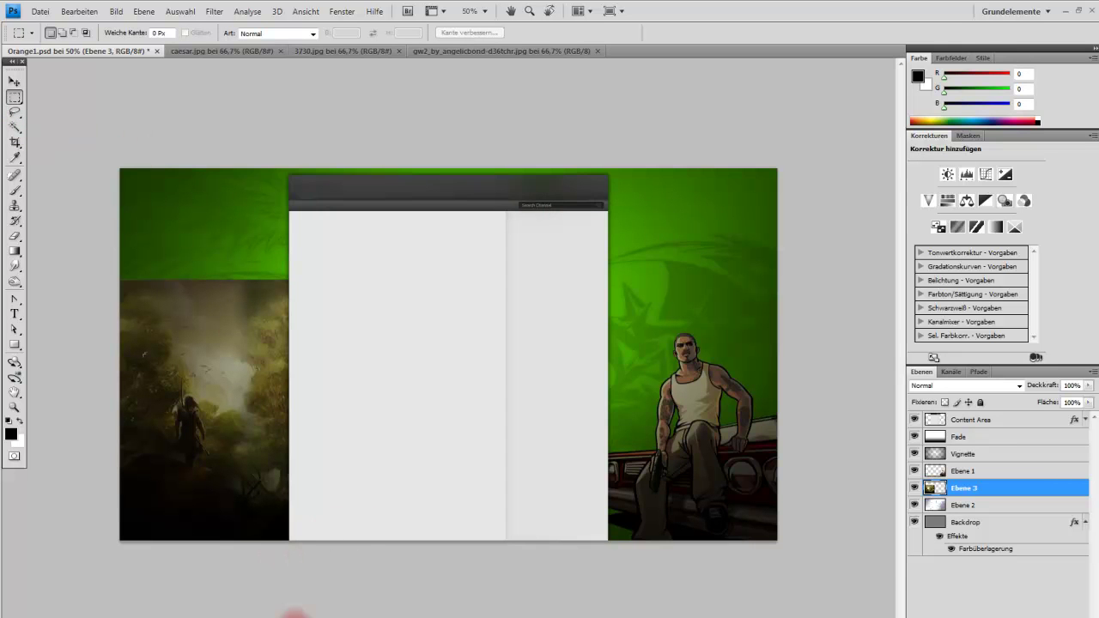
click(296, 617)
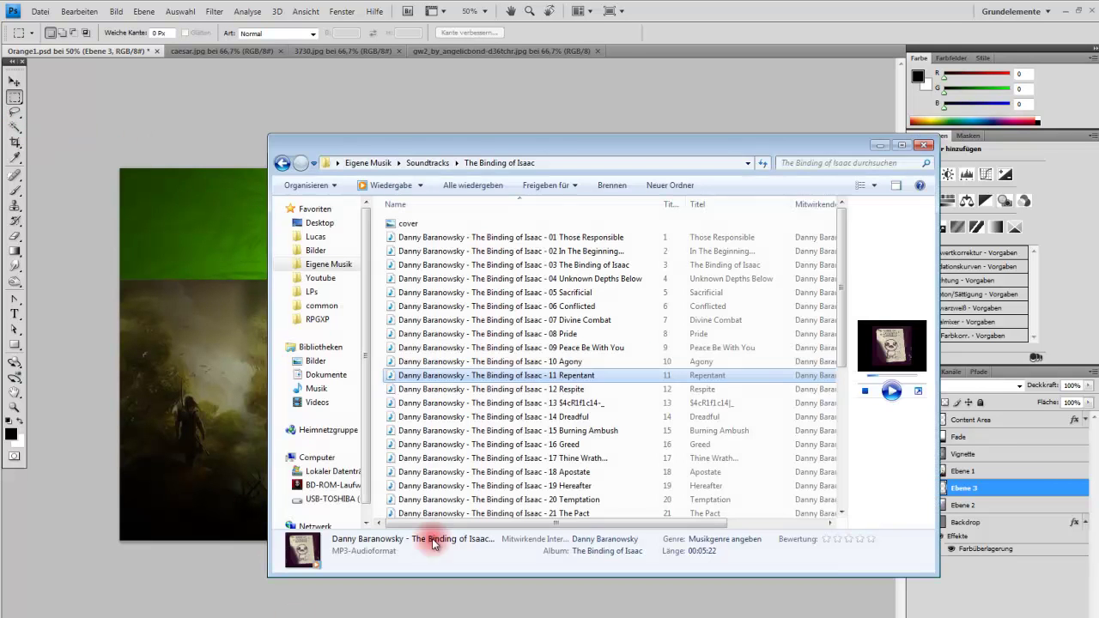
Play track 18 from the Mass Effect 3 soundtrack folder, then return to Photoshop
click(282, 164)
scroll(544, 404, down, 2)
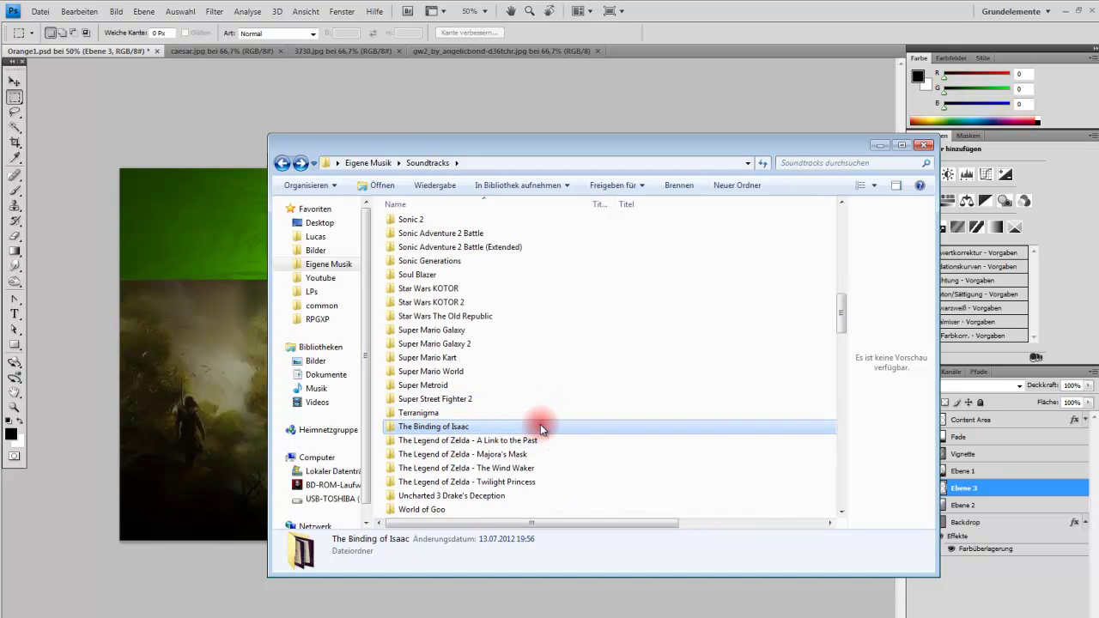
scroll(541, 404, up, 4)
scroll(507, 401, up, 2)
scroll(507, 401, up, 1)
scroll(507, 401, up, 1)
scroll(506, 401, up, 2)
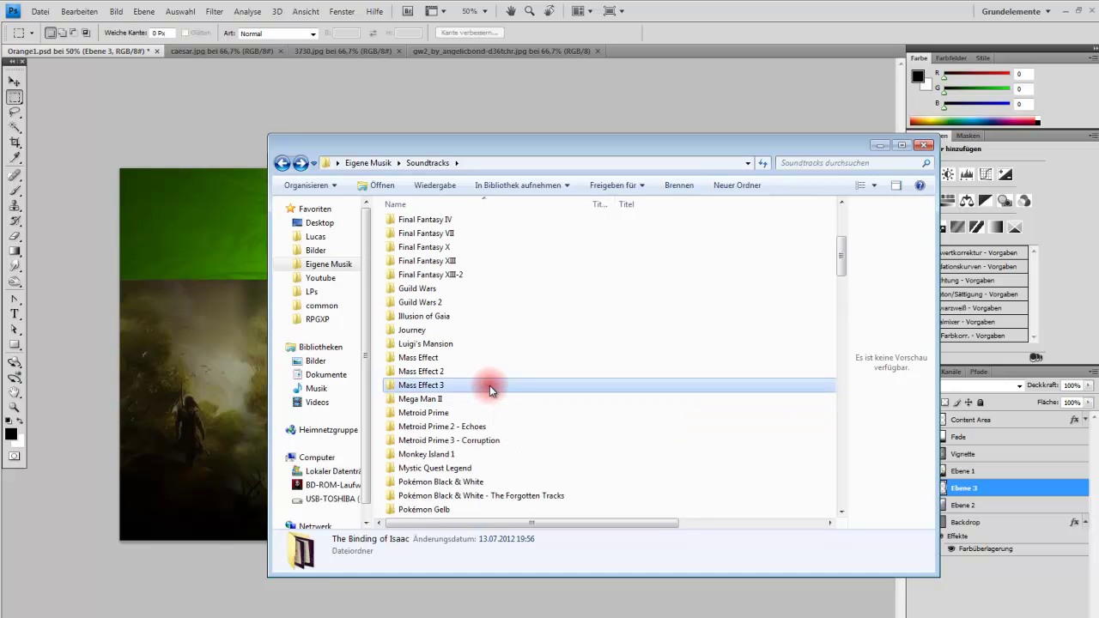
double_click(489, 385)
click(528, 413)
click(892, 391)
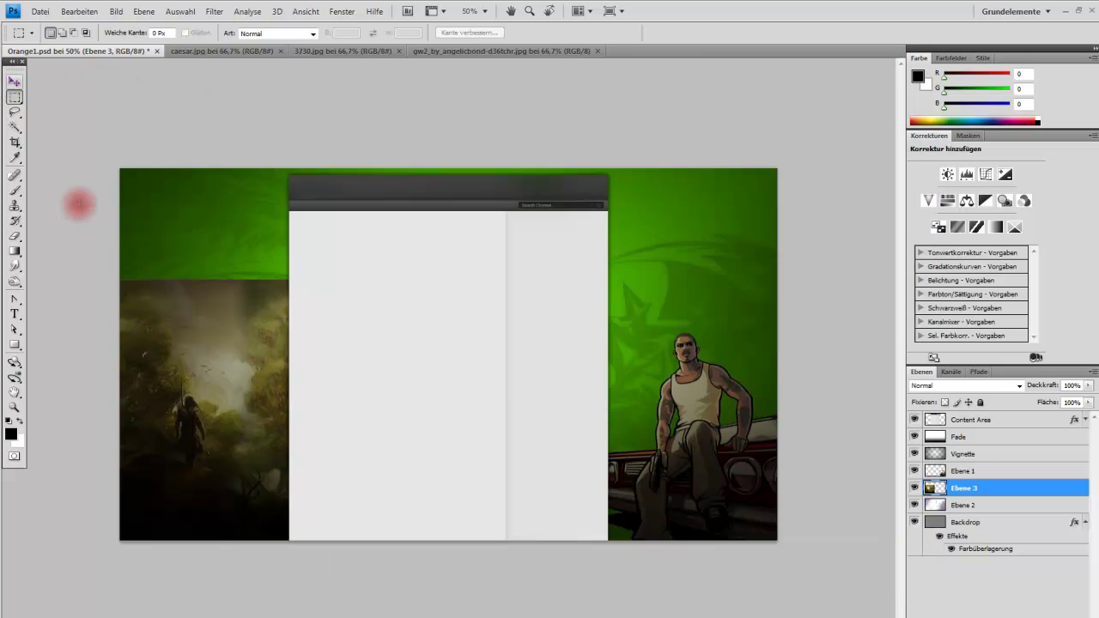
click(79, 204)
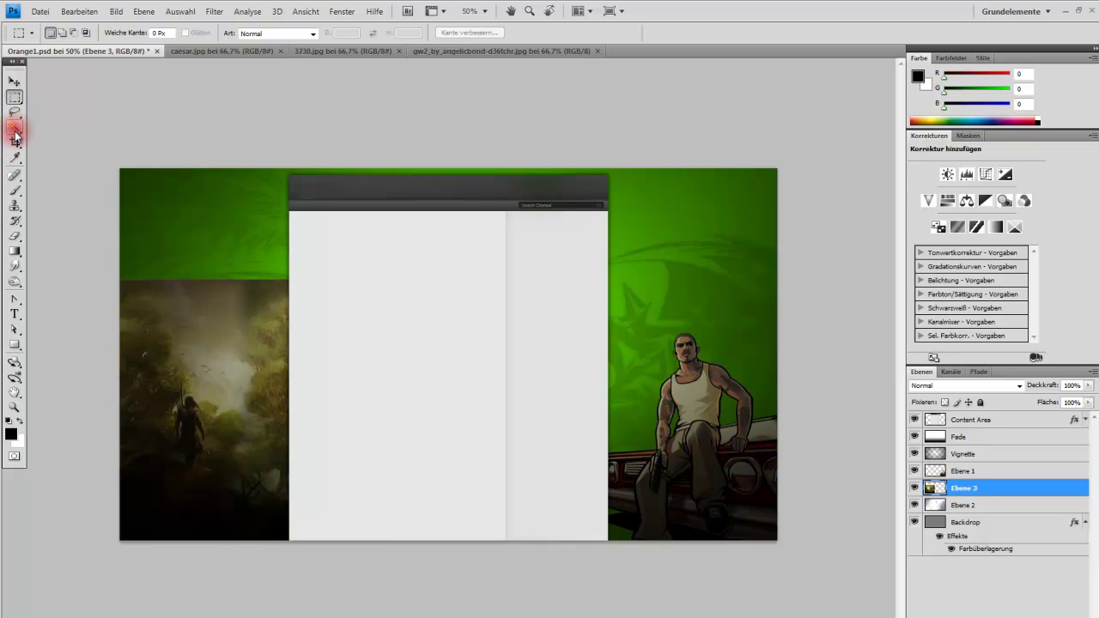
Set forest layer Ebene 3's blend mode to Multiplizieren
double_click(1026, 489)
click(687, 352)
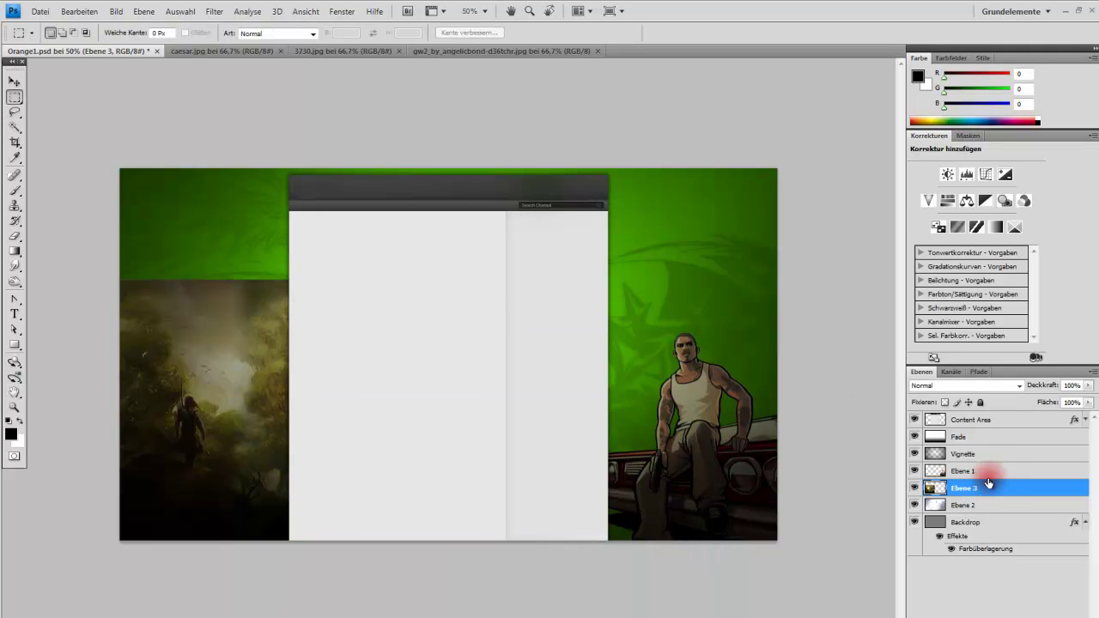
click(993, 501)
click(1018, 386)
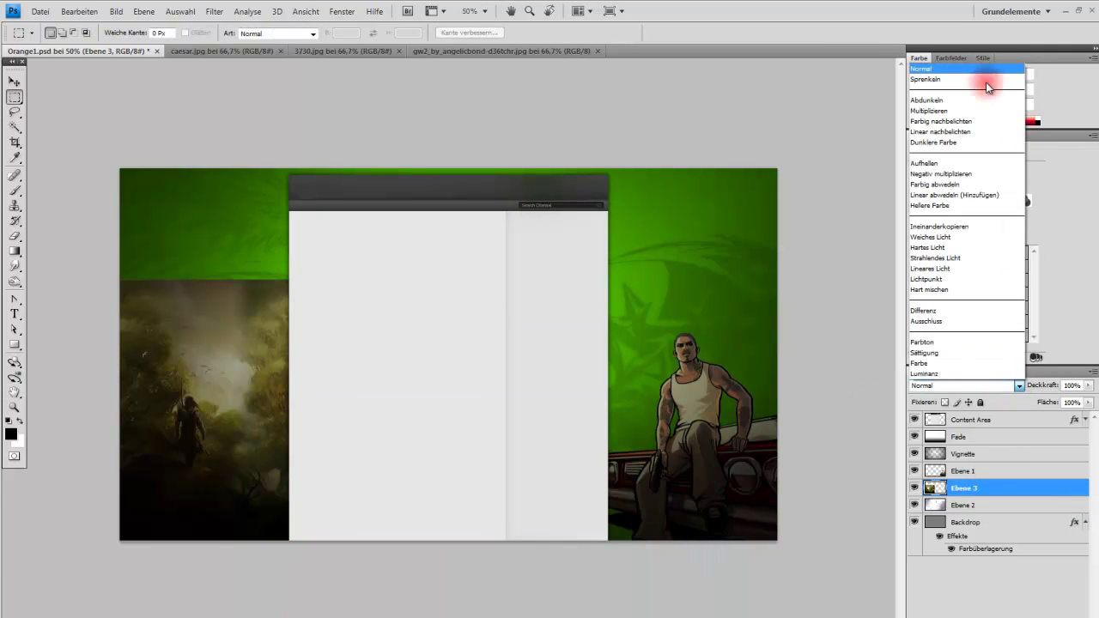
click(962, 114)
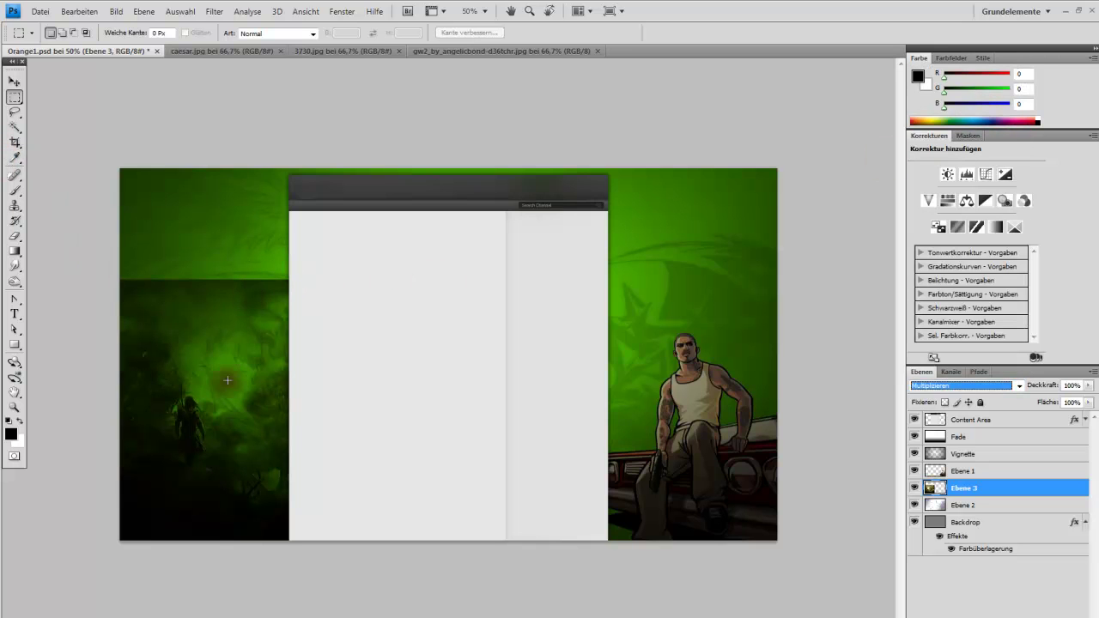
Nudge Ebene 3 about 15 px down with the Move tool
click(14, 81)
click(319, 434)
drag(228, 439, 233, 446)
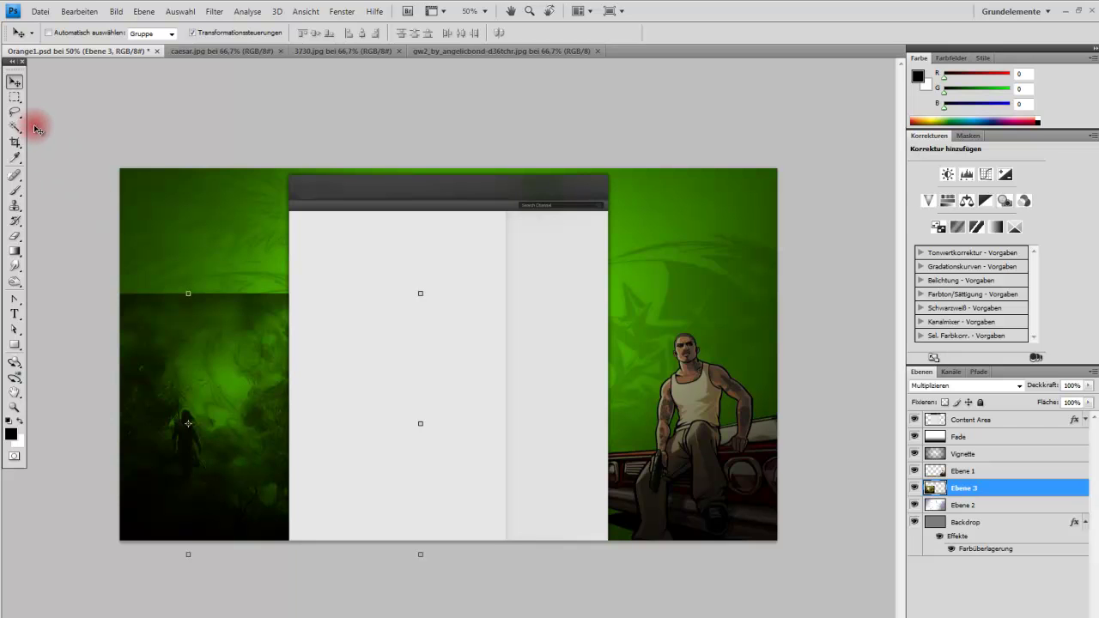
Try the Eraser on the forest layer's left edge
click(14, 234)
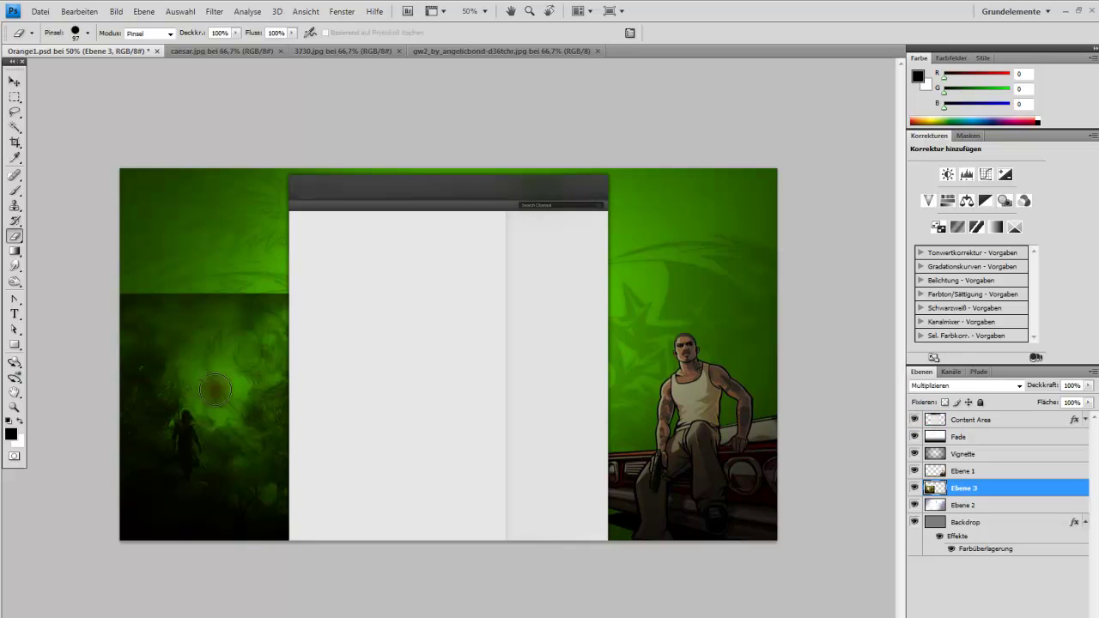
drag(135, 367, 139, 315)
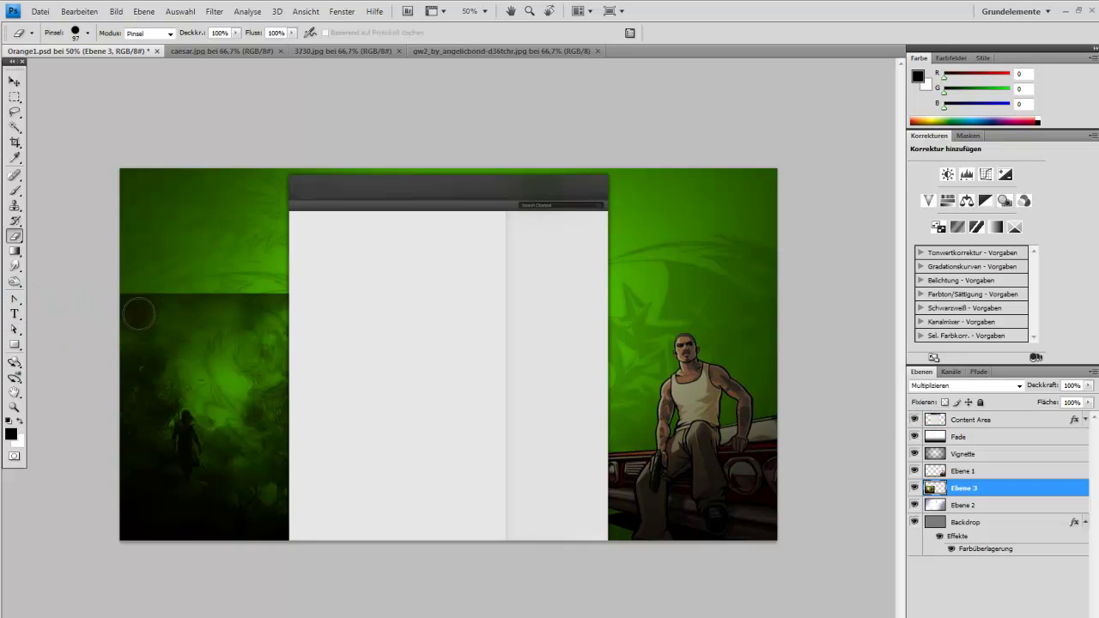
click(484, 346)
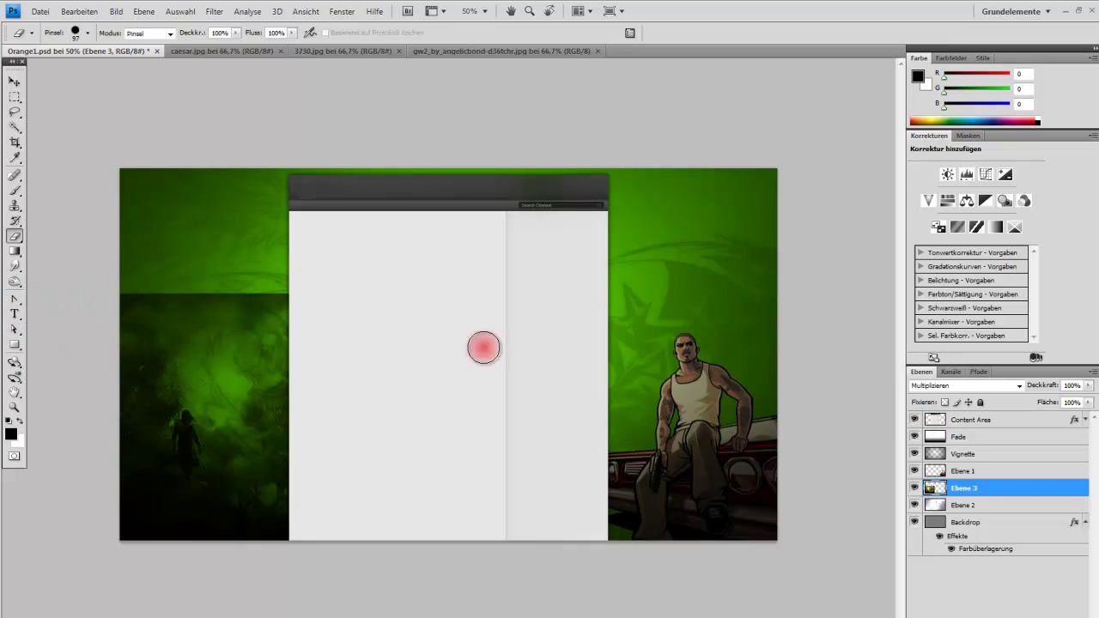
click(490, 312)
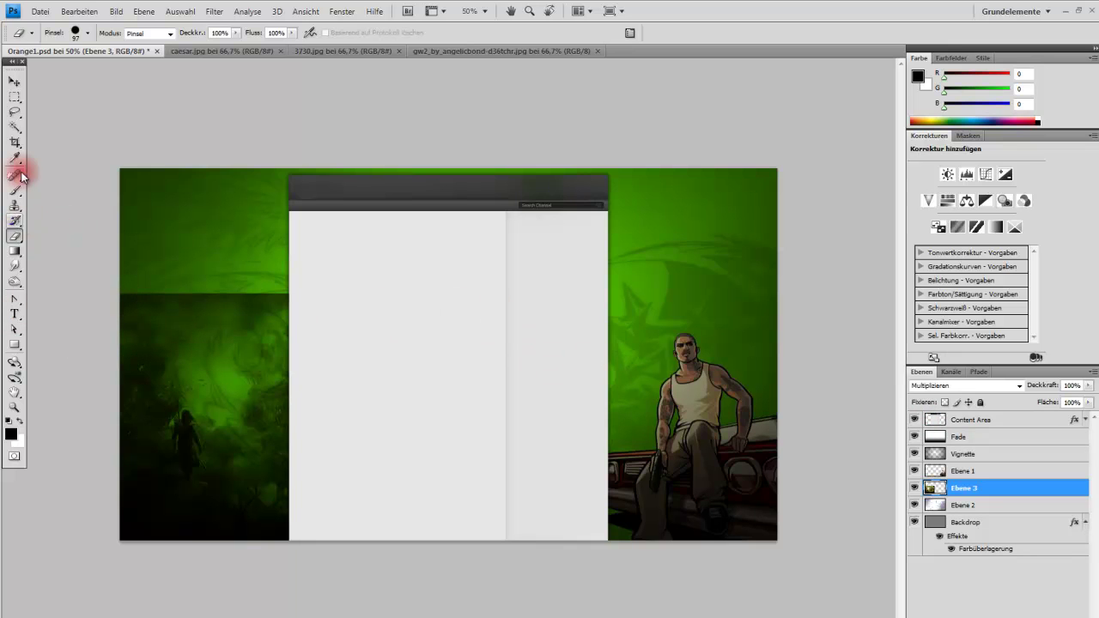
Set a soft 147 px eraser at 22% opacity and fade the forest's top edge
click(87, 33)
drag(147, 113, 13, 113)
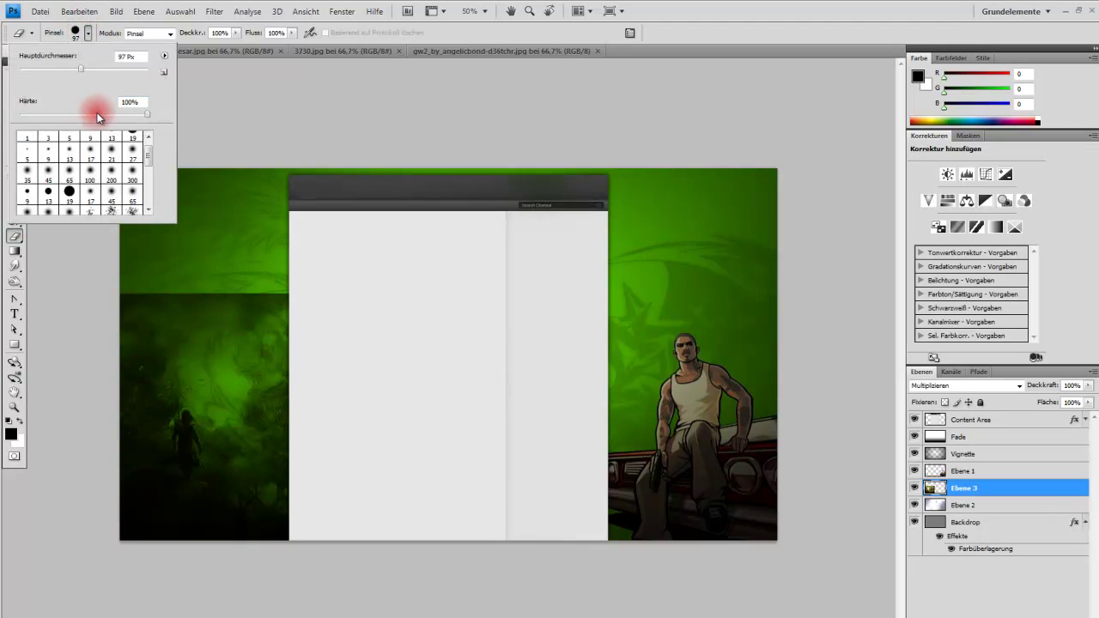
click(237, 33)
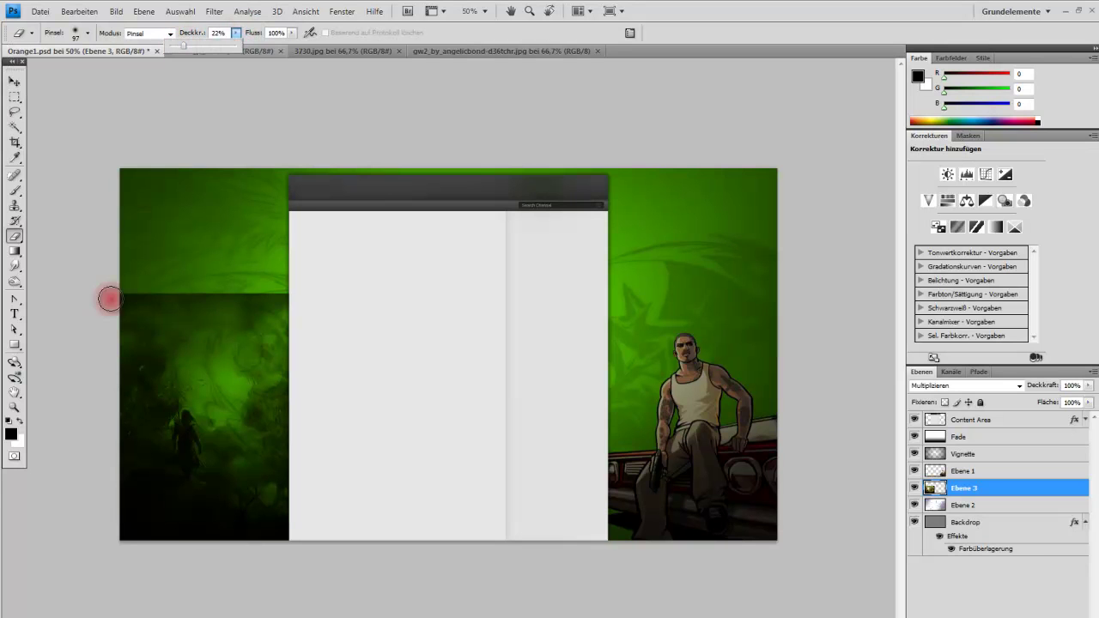
click(86, 34)
drag(89, 68, 99, 68)
click(108, 289)
mouse_move(204, 283)
mouse_down()
mouse_move(26, 279)
mouse_move(311, 280)
mouse_move(78, 277)
mouse_move(172, 275)
mouse_move(206, 394)
mouse_move(218, 333)
mouse_move(293, 306)
mouse_move(225, 343)
mouse_move(217, 393)
mouse_move(204, 396)
mouse_move(206, 348)
mouse_up()
Set the forest layer back to Normal blending and erase more of its upper left
click(996, 386)
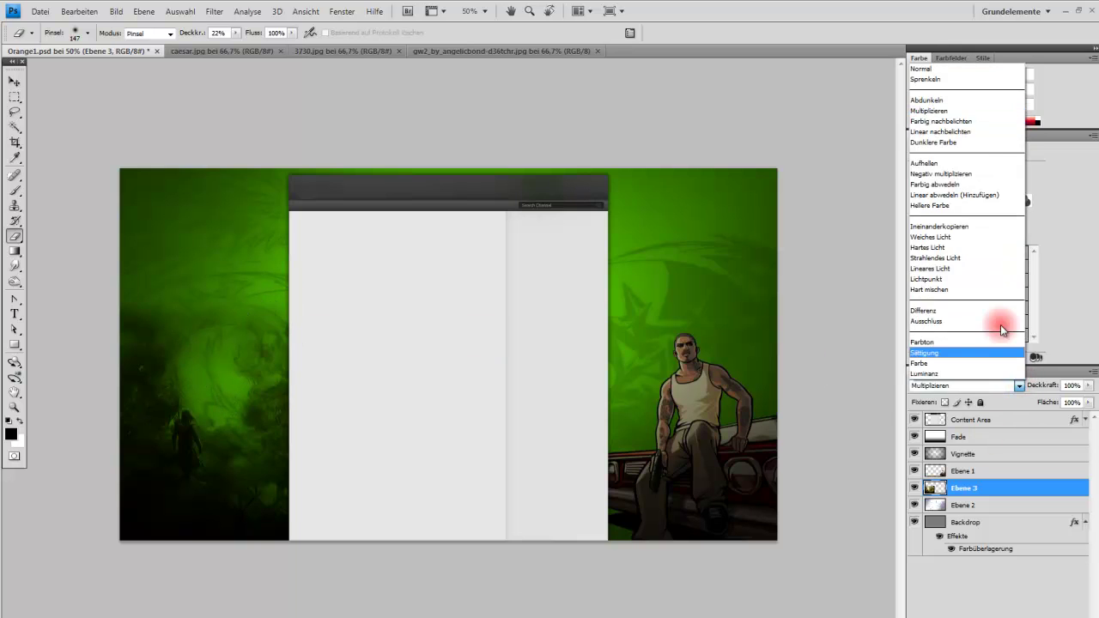
click(922, 69)
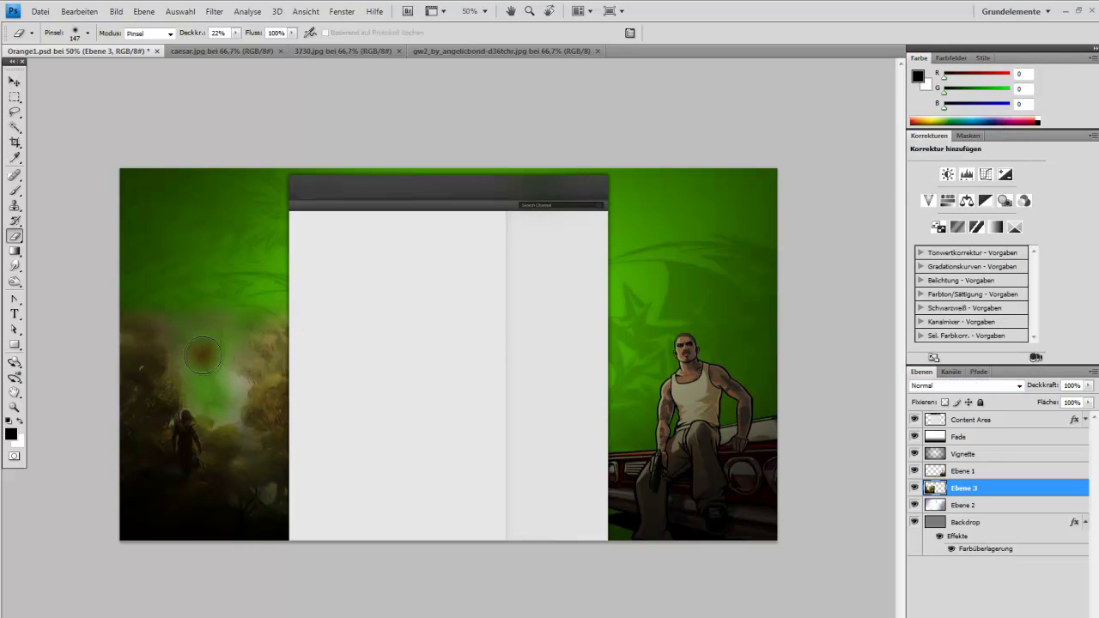
mouse_move(200, 320)
mouse_down()
mouse_move(159, 305)
mouse_move(223, 408)
mouse_move(219, 372)
mouse_move(244, 318)
mouse_move(206, 321)
mouse_move(221, 410)
mouse_up()
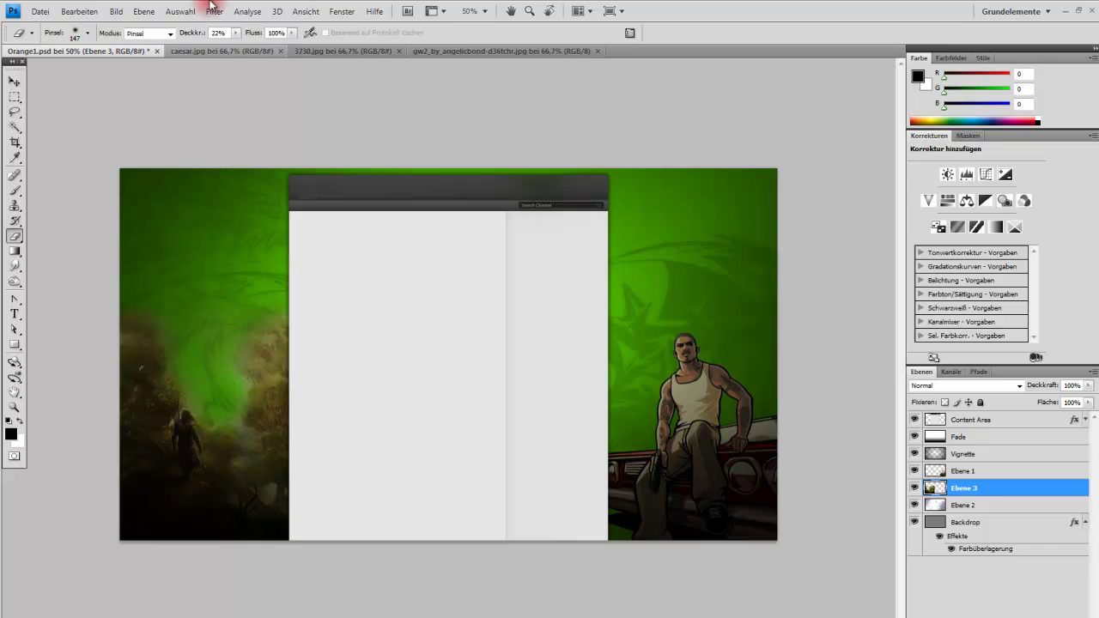
Shrink the eraser to 22 px and erase faint strokes across the tree area
click(87, 33)
drag(29, 73, 28, 71)
click(294, 462)
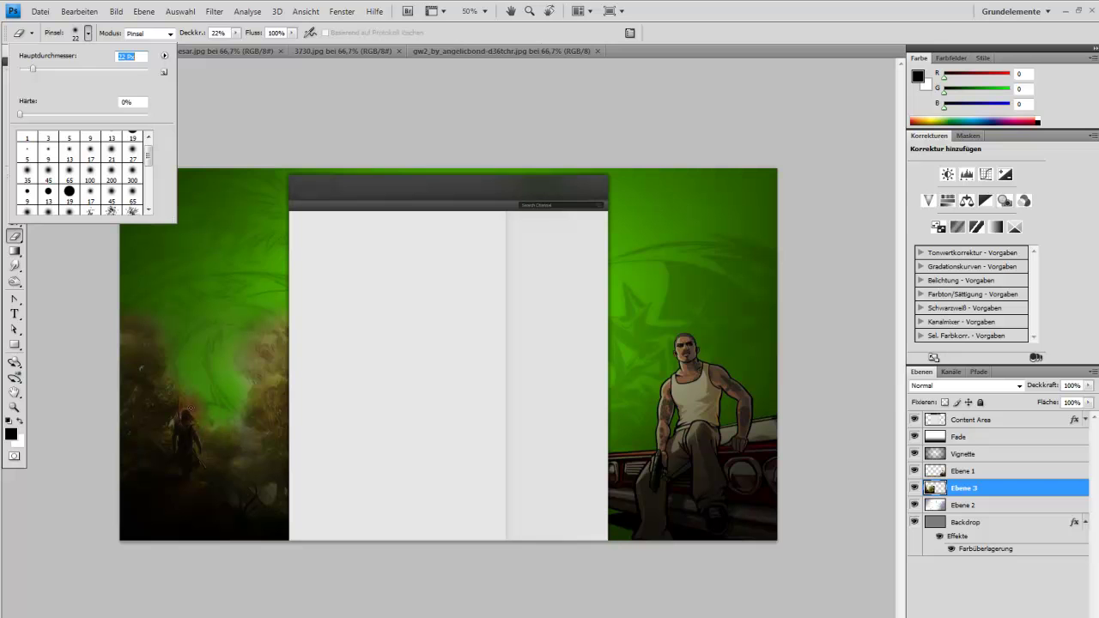
click(190, 410)
mouse_move(186, 384)
mouse_down()
mouse_move(244, 385)
mouse_move(204, 407)
mouse_up()
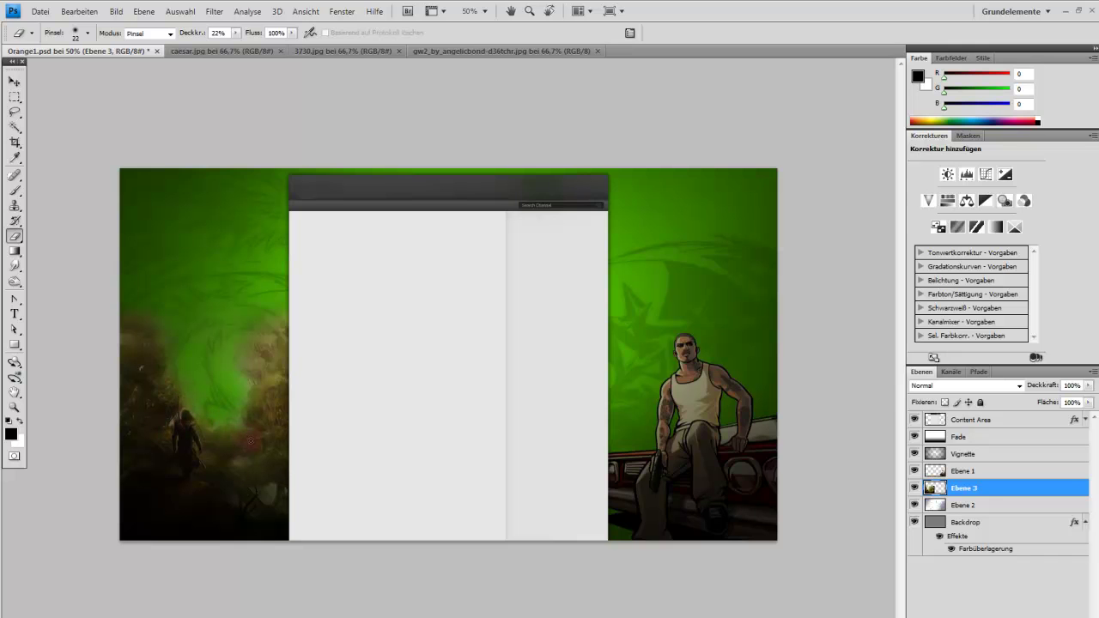
Raise the eraser opacity to 51%, then lower it to 28%
click(236, 33)
drag(235, 44, 256, 45)
click(241, 424)
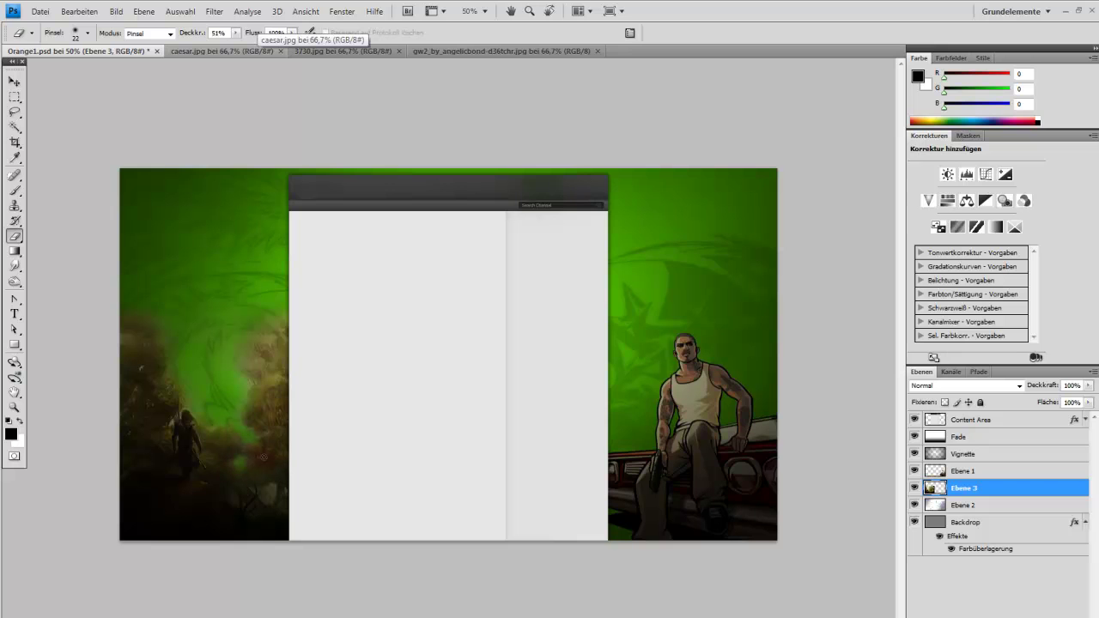
click(236, 33)
drag(235, 45, 220, 45)
click(237, 461)
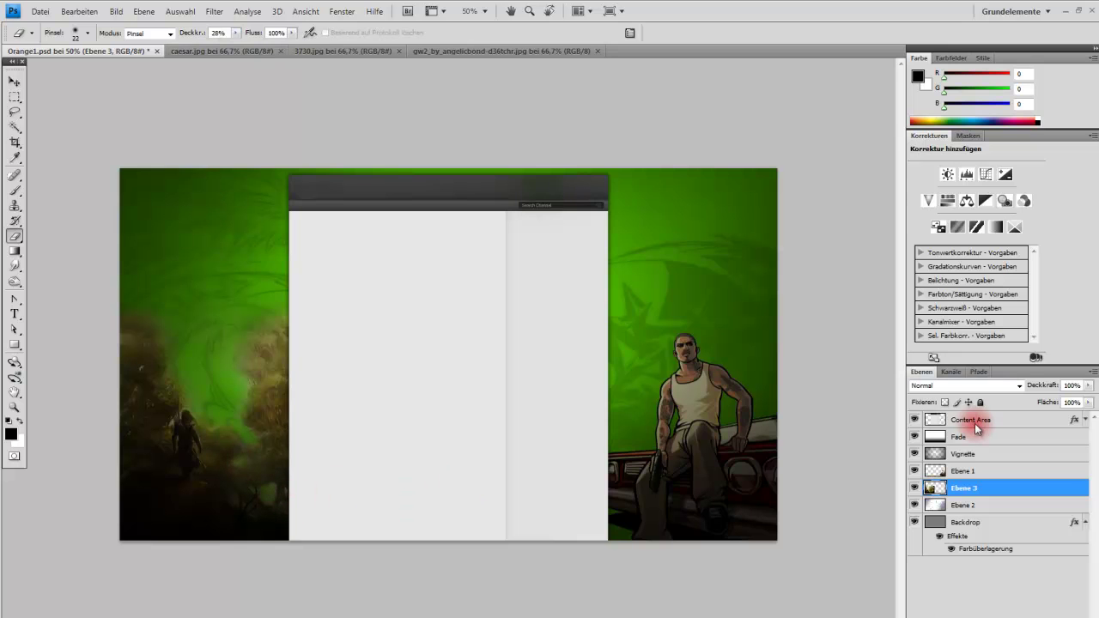
Set the forest layer to Multiplizieren blending at 78% opacity
click(1016, 385)
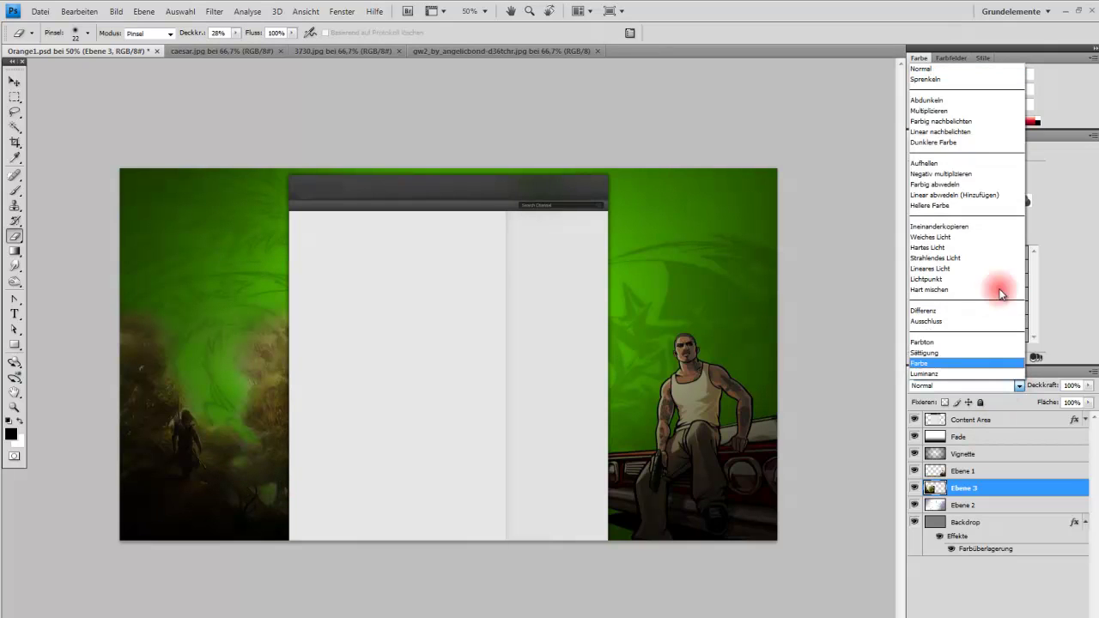
click(956, 111)
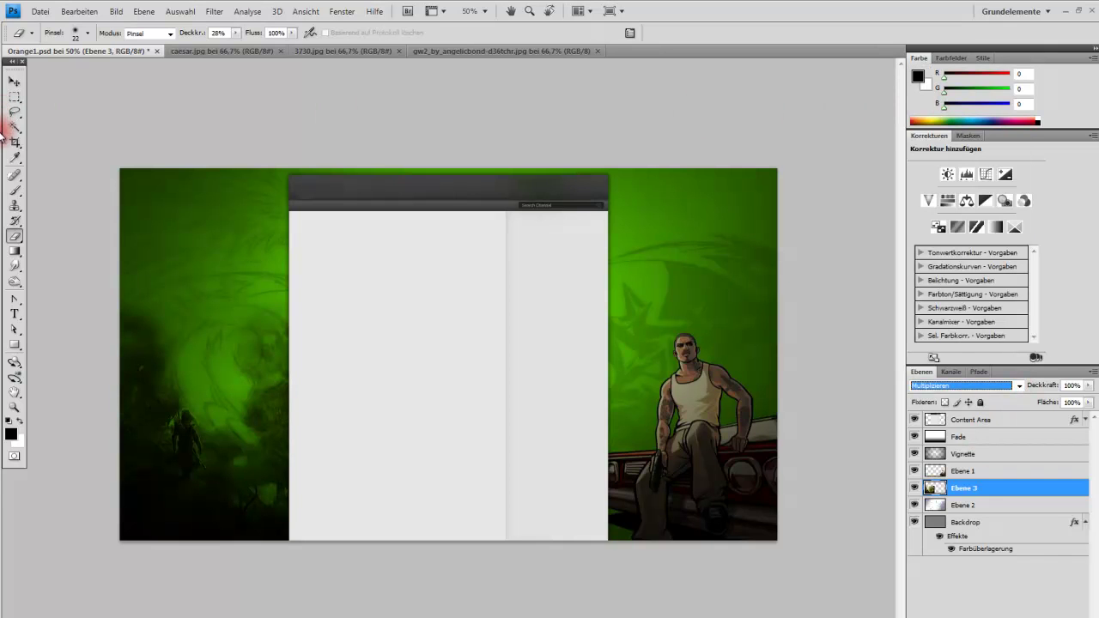
click(13, 81)
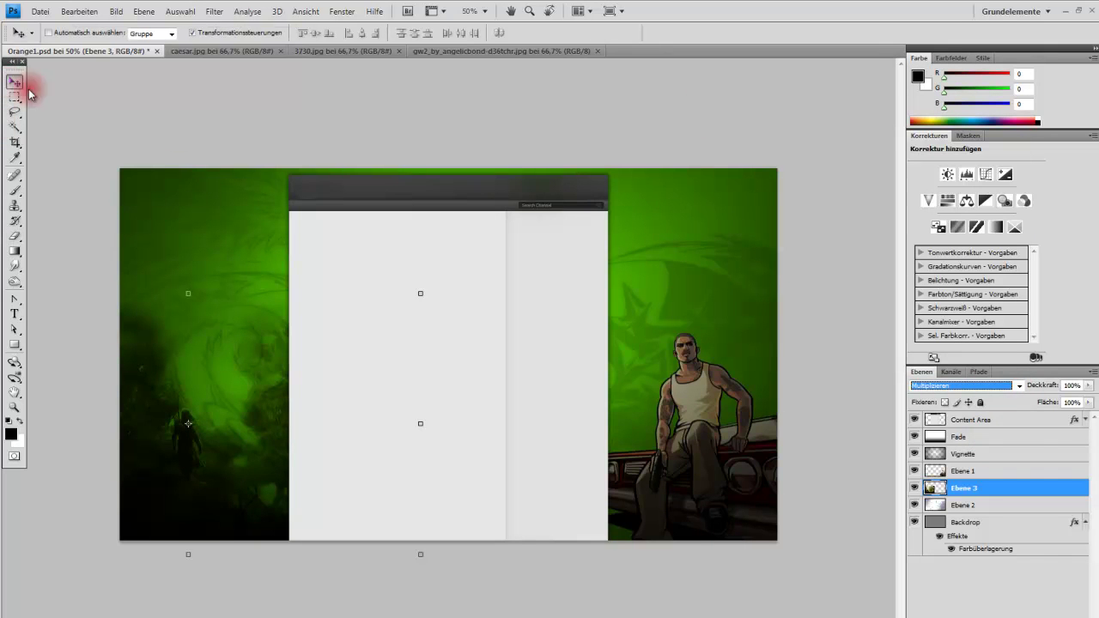
click(1089, 386)
mouse_move(1089, 388)
mouse_down()
mouse_move(1076, 403)
mouse_move(1092, 402)
mouse_move(1074, 403)
mouse_up()
Lower Ebene 2's opacity to 44%, ending with the Move tool active
click(998, 509)
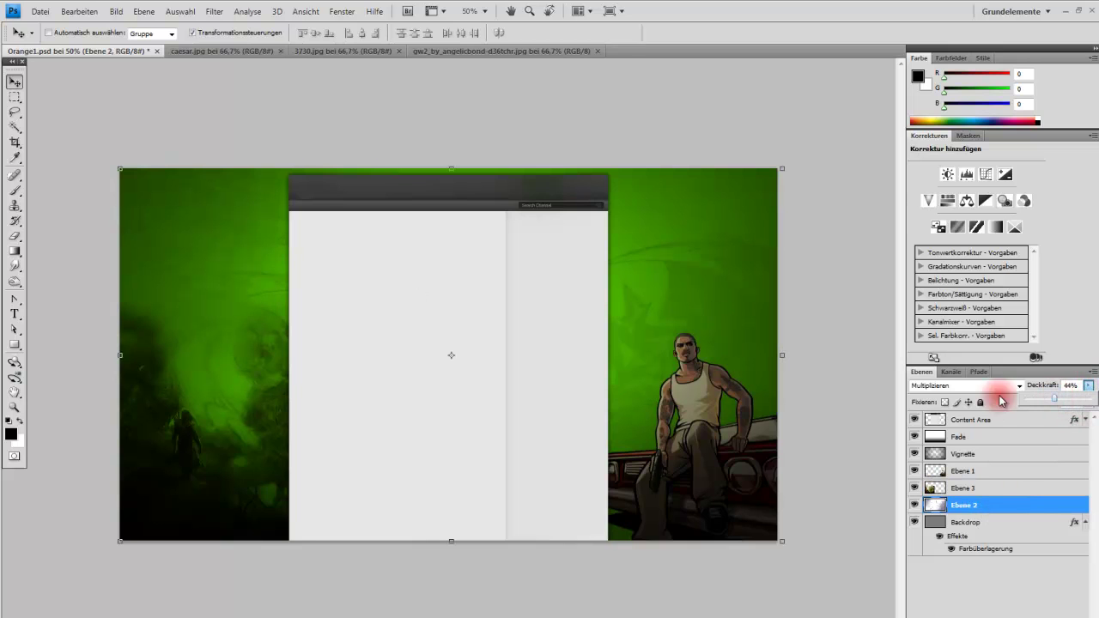
click(14, 97)
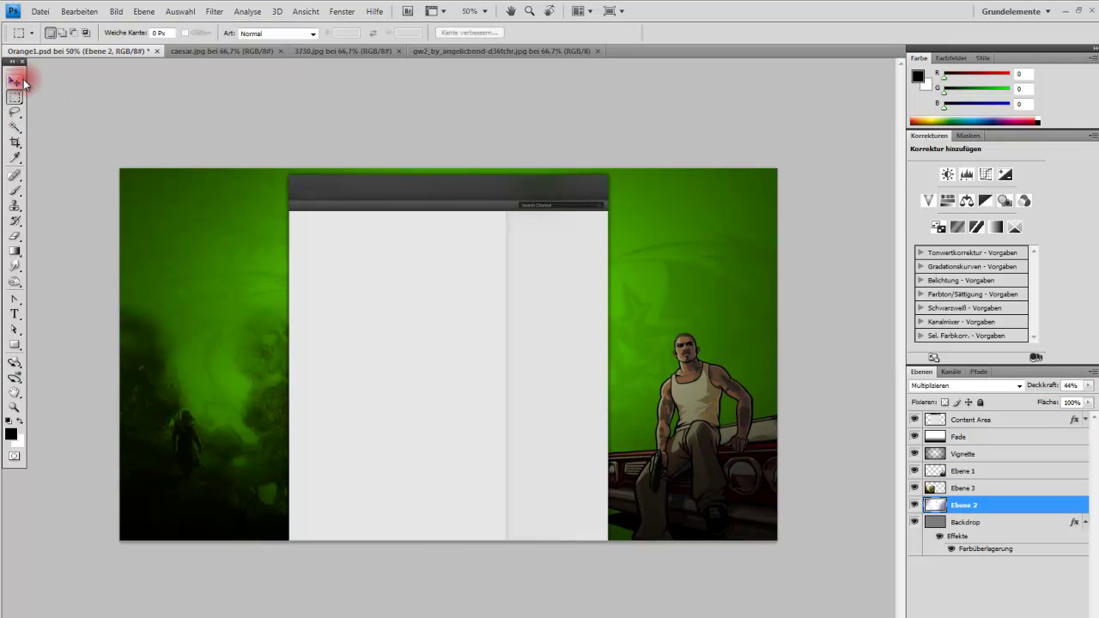
click(19, 81)
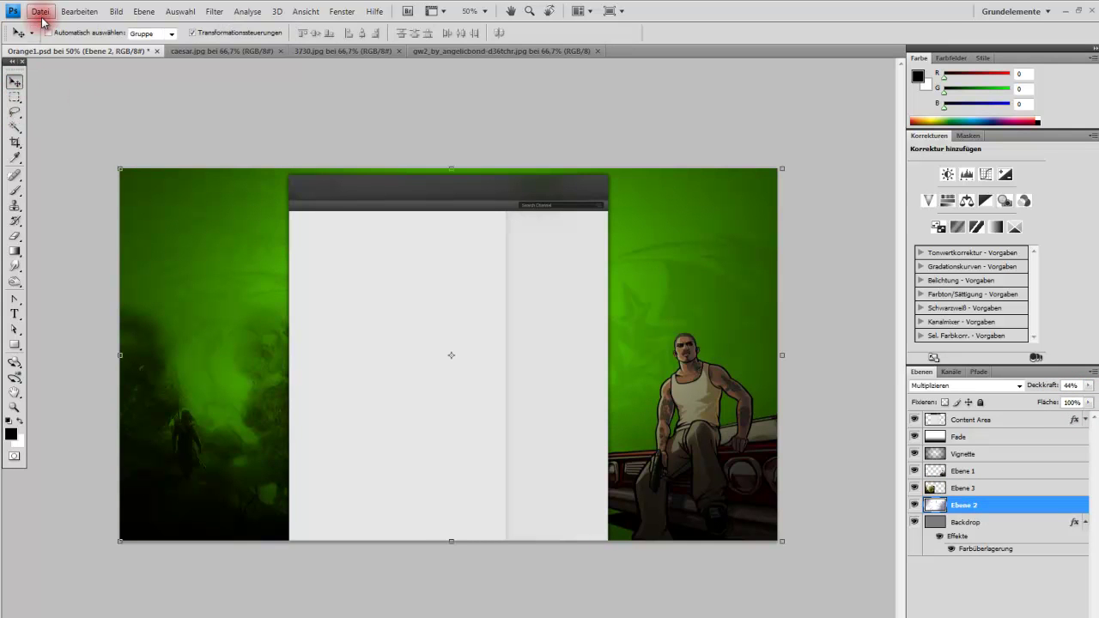
Browse the Diashow folder thumbnails and open the Dragon-Age-Origins wallpaper
click(40, 11)
click(68, 40)
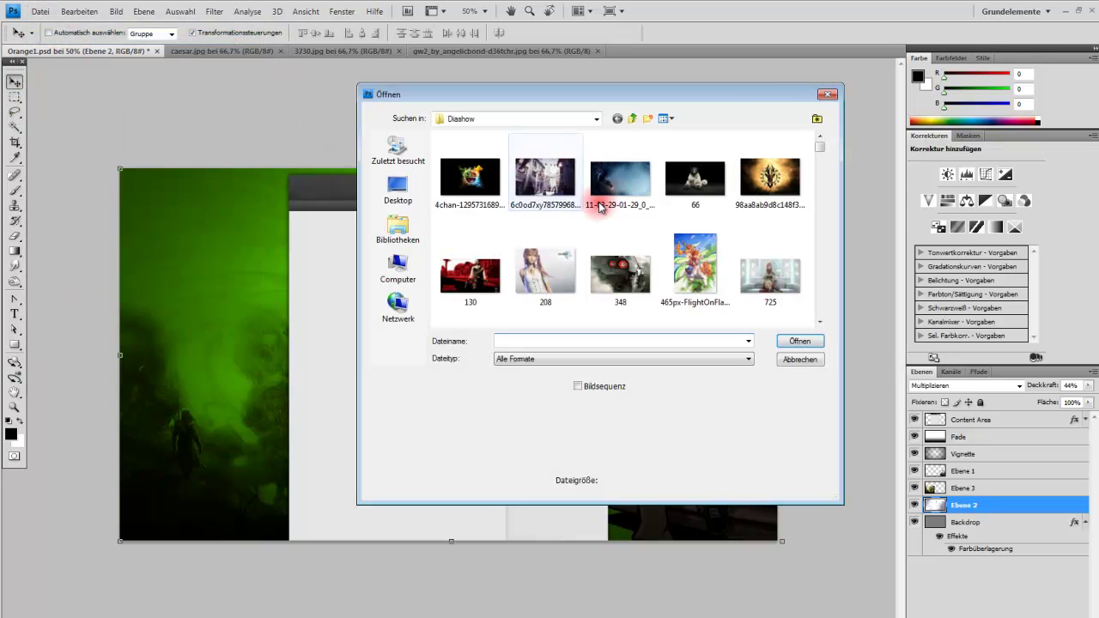
click(547, 191)
scroll(548, 191, down, 3)
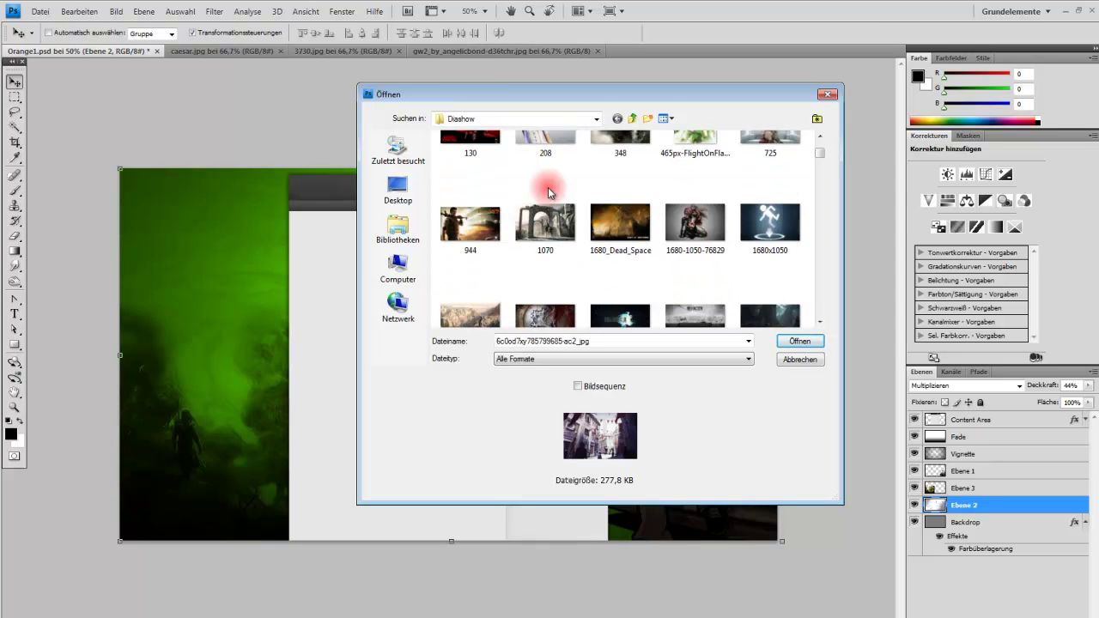
scroll(548, 191, down, 3)
scroll(548, 190, down, 3)
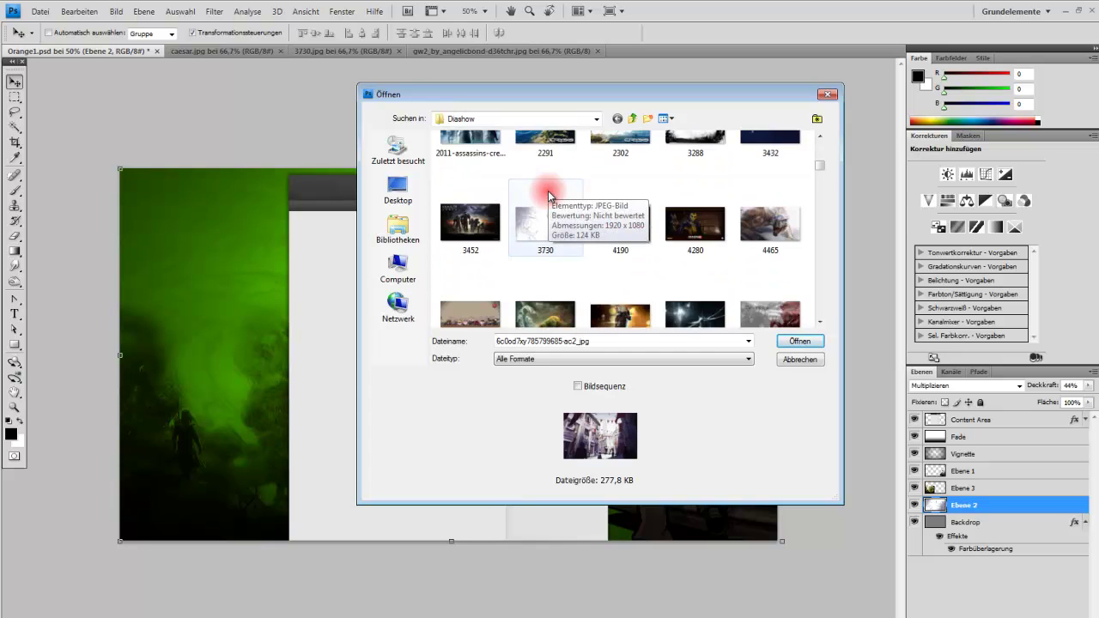
scroll(547, 192, down, 3)
scroll(550, 206, down, 3)
scroll(550, 206, down, 3)
scroll(550, 206, up, 3)
scroll(550, 206, down, 3)
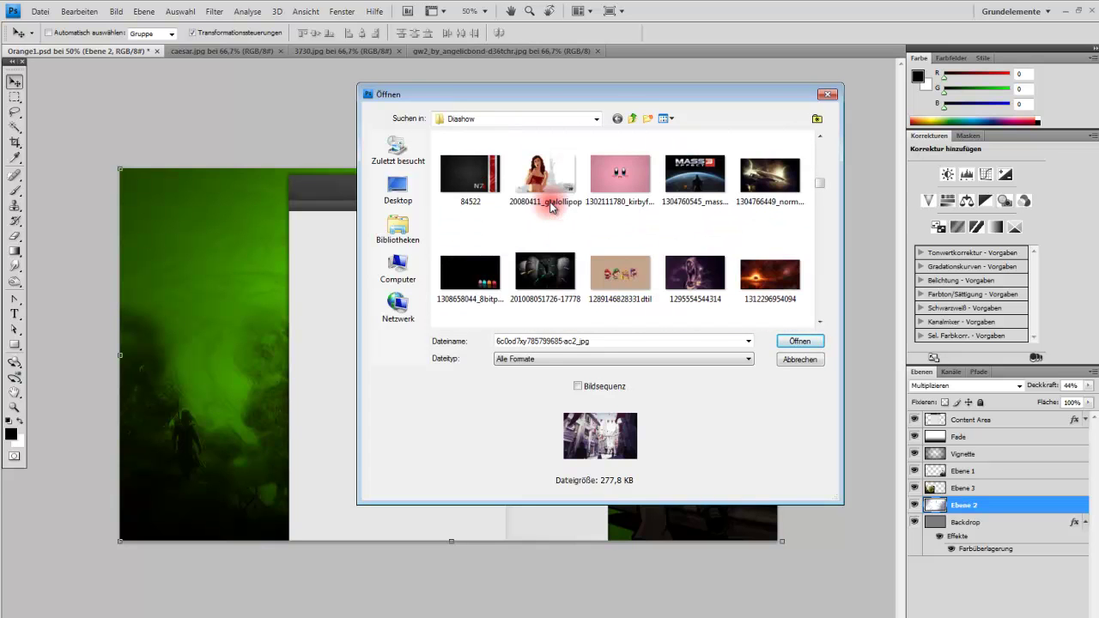
scroll(550, 206, down, 3)
scroll(550, 206, down, 3)
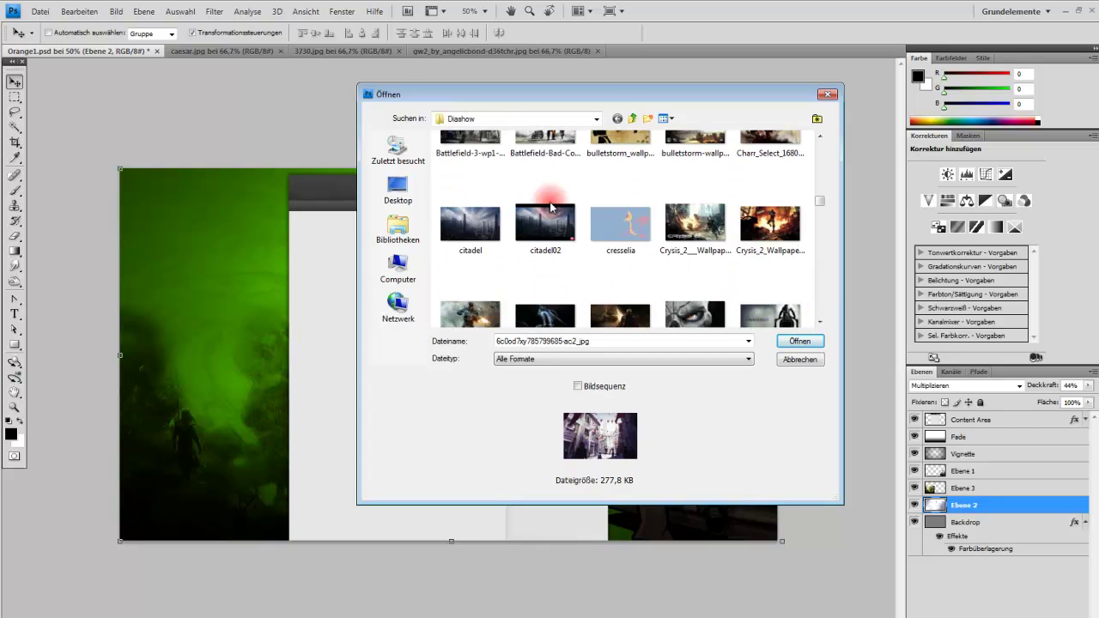
scroll(550, 206, down, 3)
scroll(550, 206, up, 3)
scroll(549, 201, down, 3)
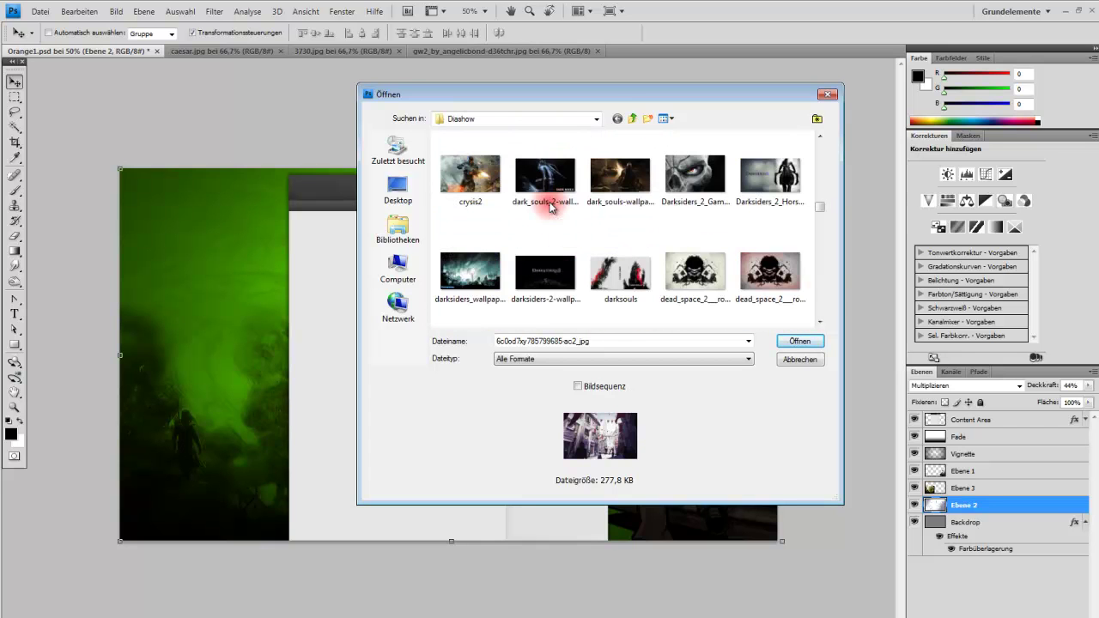
scroll(554, 182, down, 3)
scroll(554, 182, down, 3)
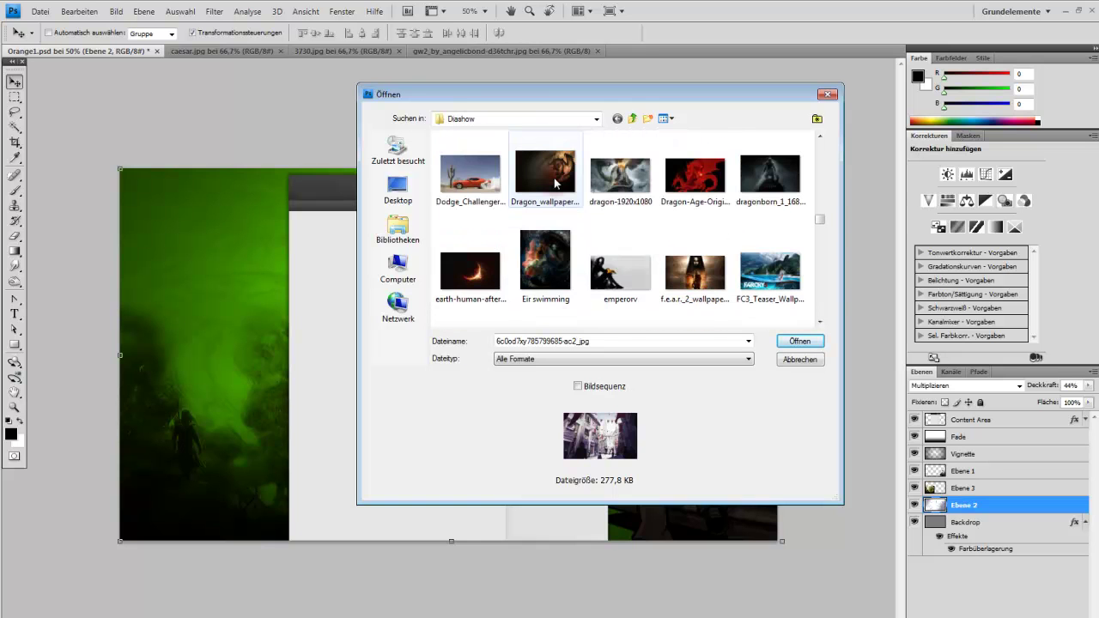
scroll(552, 176, down, 3)
scroll(552, 176, down, 3)
scroll(653, 206, up, 6)
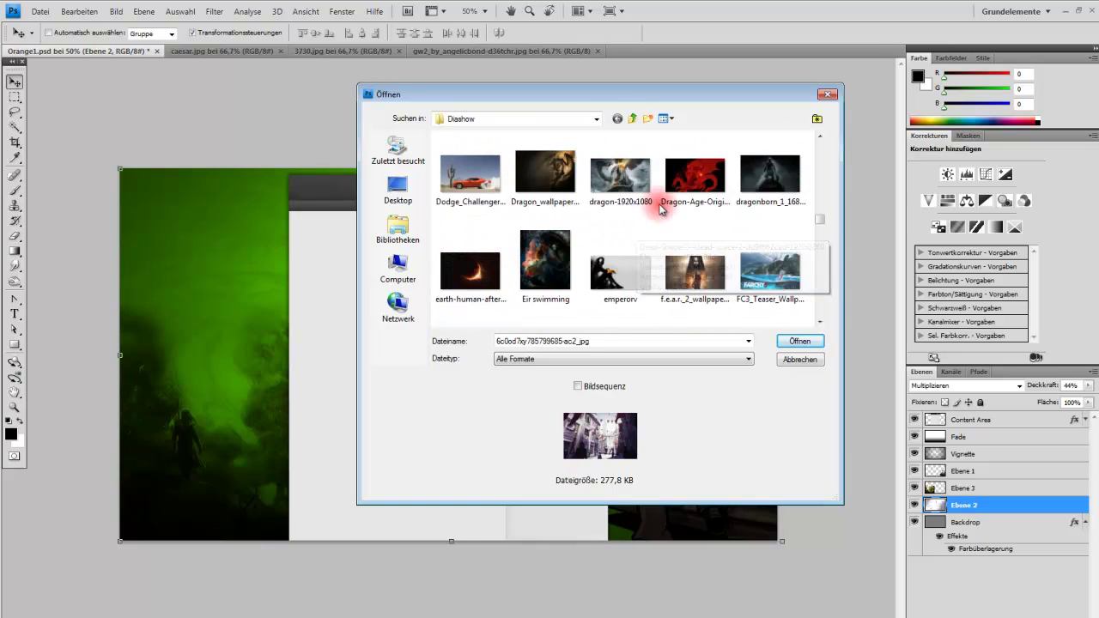
double_click(662, 206)
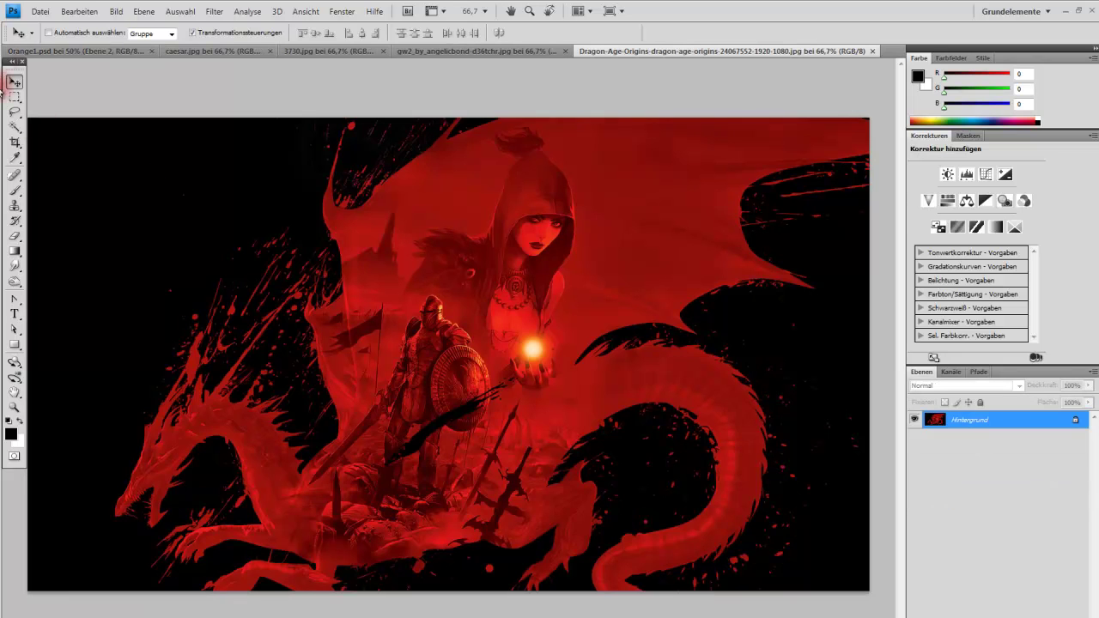
Copy the entire Dragon Age image into Orange1.psd as Ebene 4 and position it
click(14, 97)
key(ctrl+a)
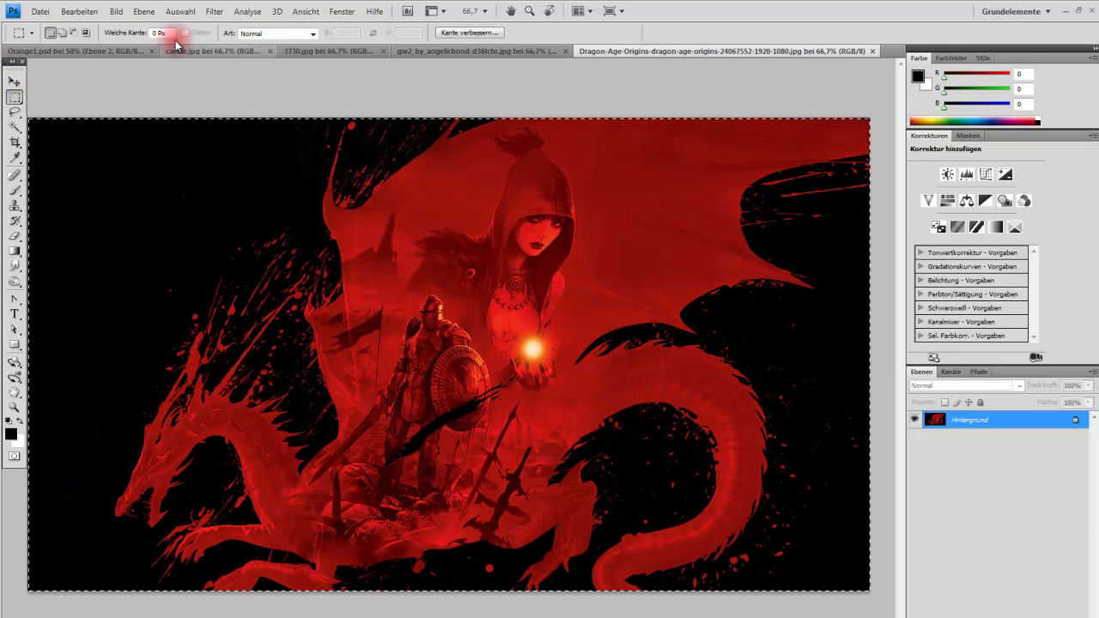
click(120, 51)
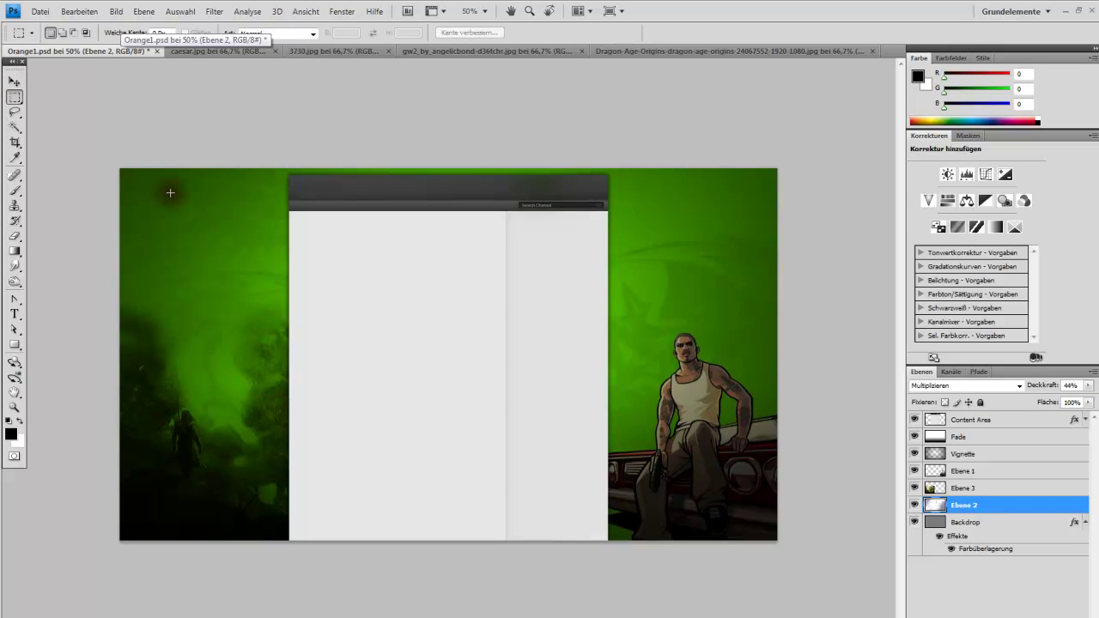
click(15, 81)
mouse_move(216, 279)
mouse_down()
mouse_move(183, 252)
mouse_move(91, 240)
mouse_move(393, 251)
mouse_move(614, 91)
mouse_move(643, 94)
mouse_up()
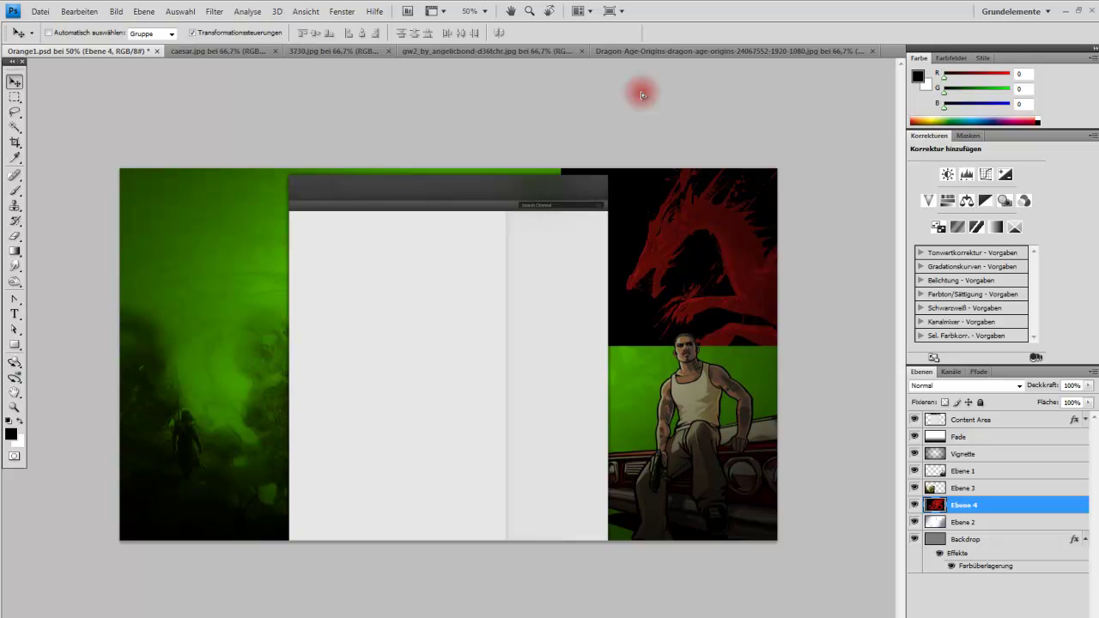
mouse_move(643, 94)
mouse_down()
mouse_move(157, 152)
mouse_move(155, 243)
mouse_up()
Open dark_souls_2-wallpaper-1920x1080.jpg and return to the Orange1 layout
click(36, 12)
click(52, 39)
click(699, 258)
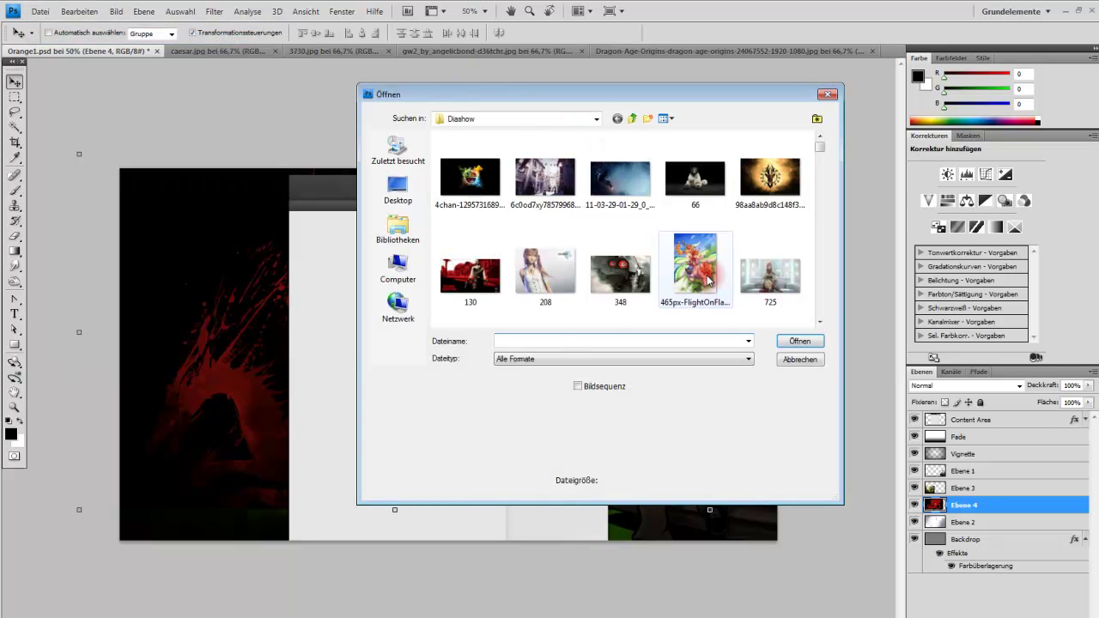
scroll(706, 275, down, 1)
scroll(702, 268, down, 2)
scroll(700, 265, down, 2)
scroll(687, 270, down, 2)
scroll(681, 272, down, 2)
scroll(679, 271, down, 2)
double_click(533, 236)
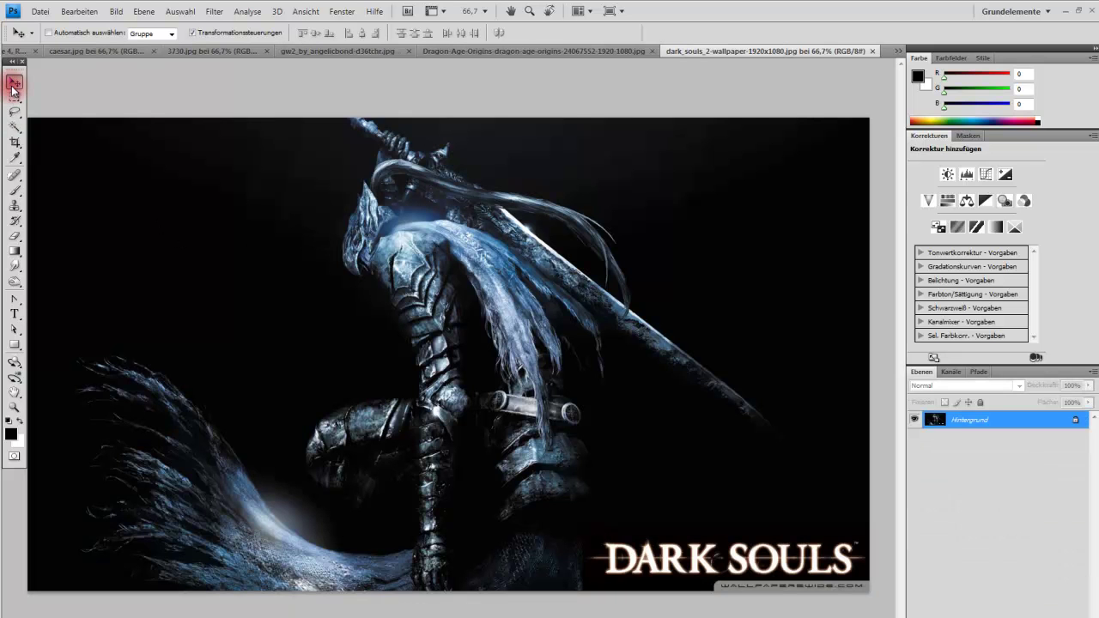
click(13, 51)
Scale the dragon layer Ebene 4 down to 73.6% and move it up and left
mouse_move(221, 287)
mouse_down()
mouse_move(694, 192)
mouse_move(700, 166)
mouse_move(226, 258)
mouse_move(258, 276)
mouse_up()
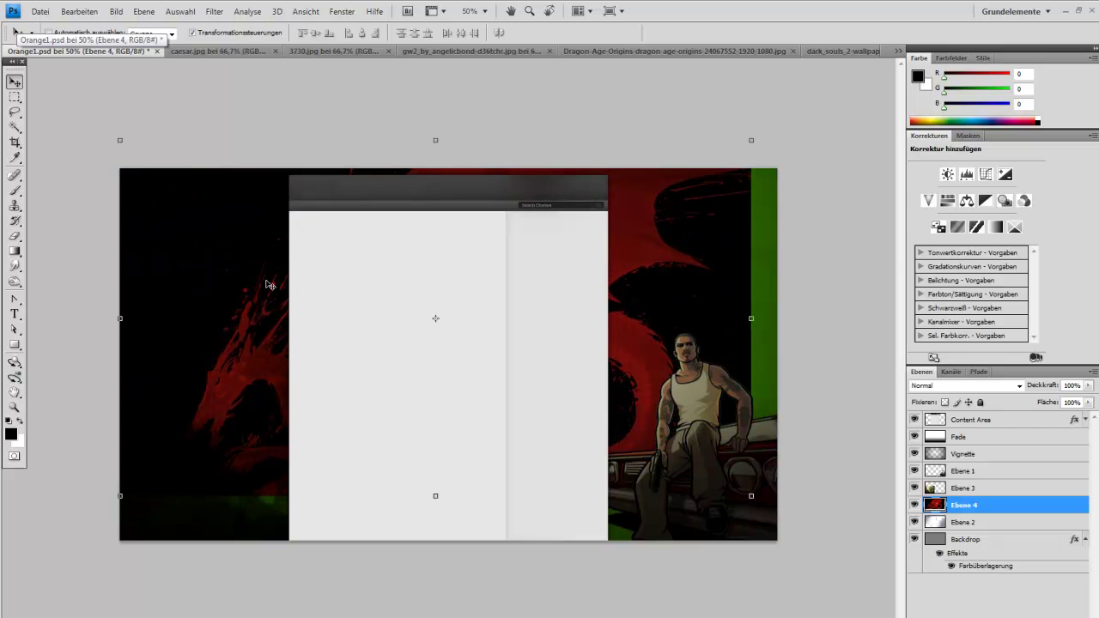
drag(121, 140, 286, 234)
mouse_move(598, 299)
mouse_down()
mouse_move(392, 255)
mouse_move(410, 226)
mouse_move(370, 228)
mouse_up()
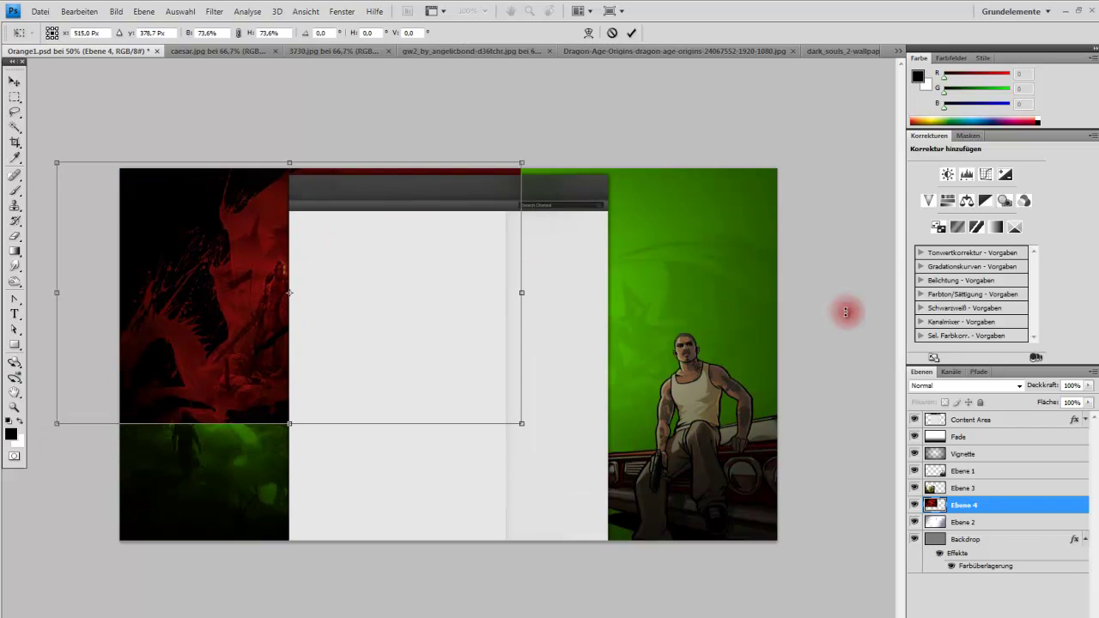
Try Multiplizieren, then blend the dragon as Negativ multiplizieren over the upper-left
click(1019, 386)
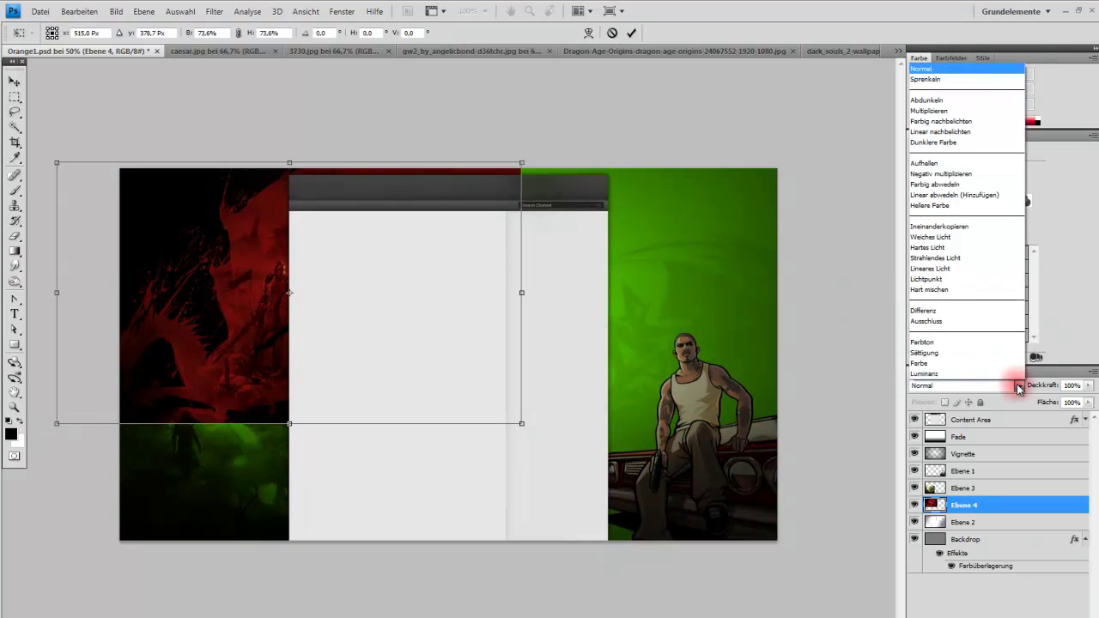
click(974, 111)
mouse_move(257, 302)
mouse_down()
mouse_move(227, 277)
mouse_move(186, 298)
mouse_move(121, 296)
mouse_up()
drag(141, 300, 148, 298)
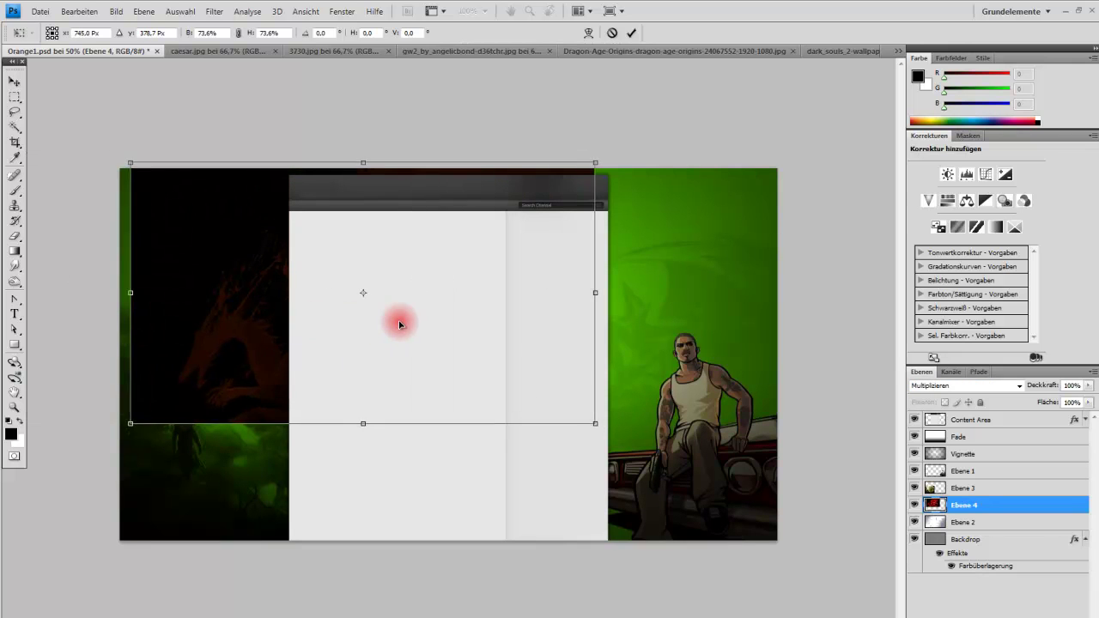
drag(225, 287, 384, 319)
click(1012, 388)
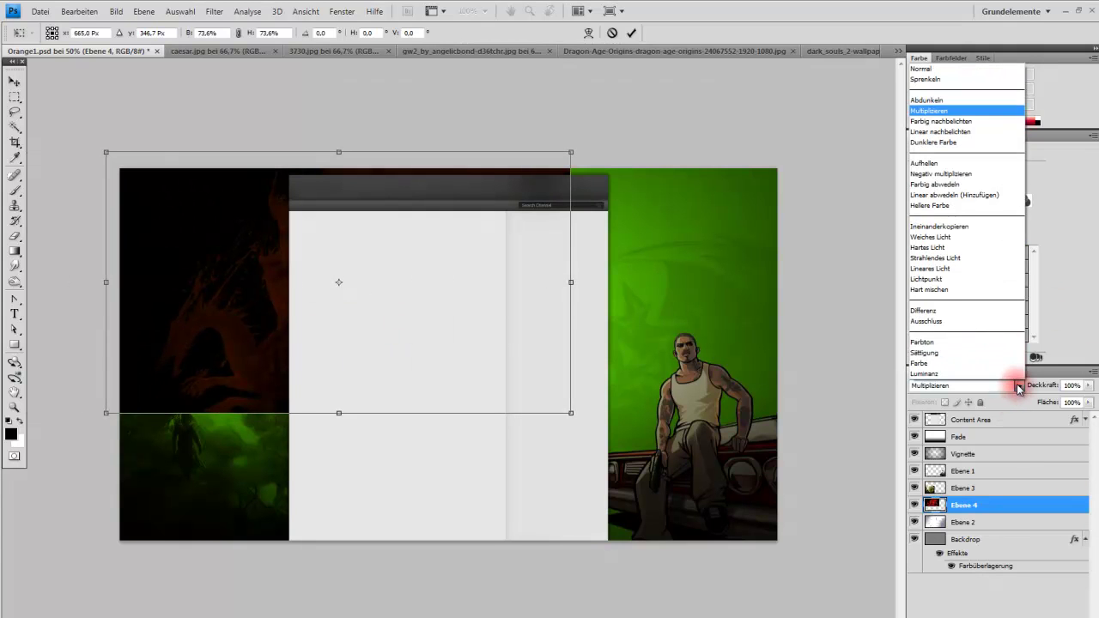
click(940, 174)
mouse_move(233, 324)
mouse_down()
mouse_move(150, 265)
mouse_move(98, 277)
mouse_move(115, 290)
mouse_move(112, 304)
mouse_move(518, 283)
mouse_up()
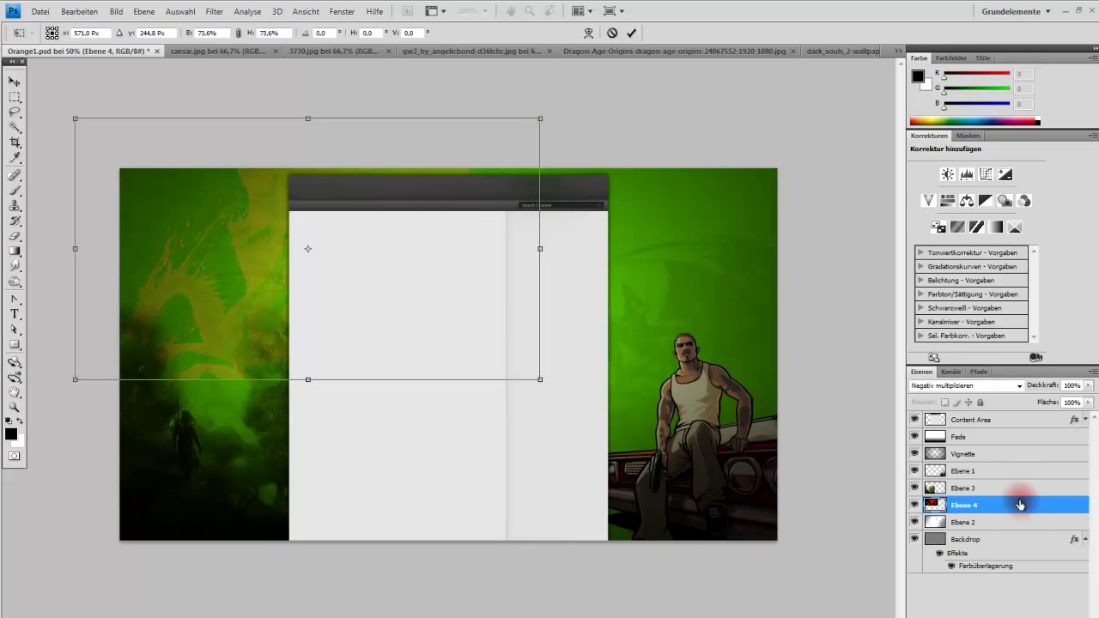
Pick the Leaving Earth soundtrack in the music folder and return to Photoshop
key(alt+Tab)
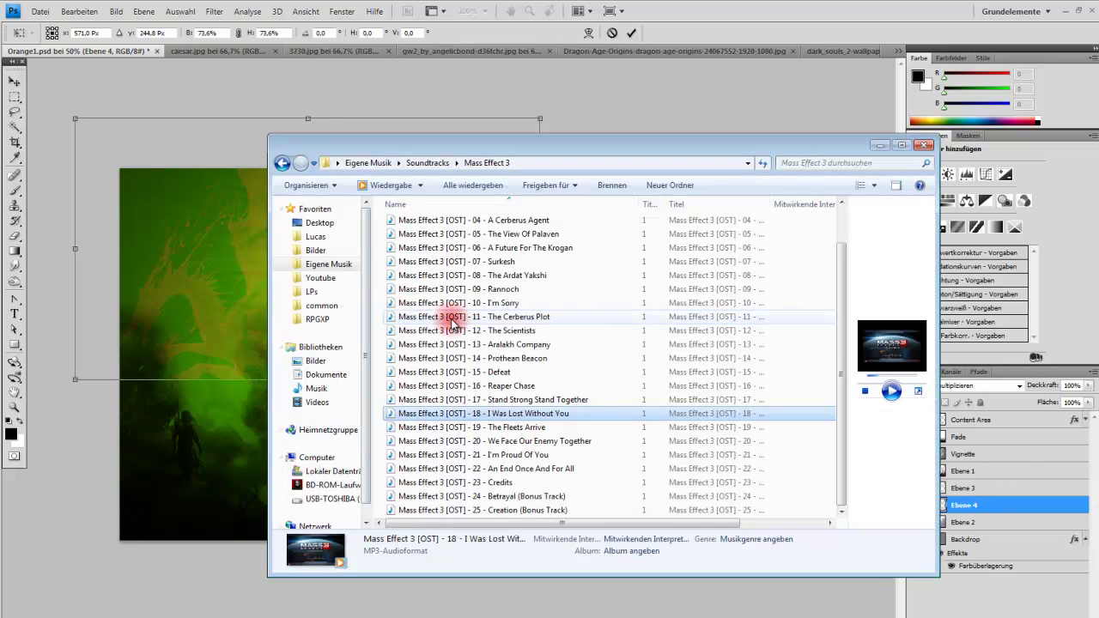
scroll(400, 314, up, 1)
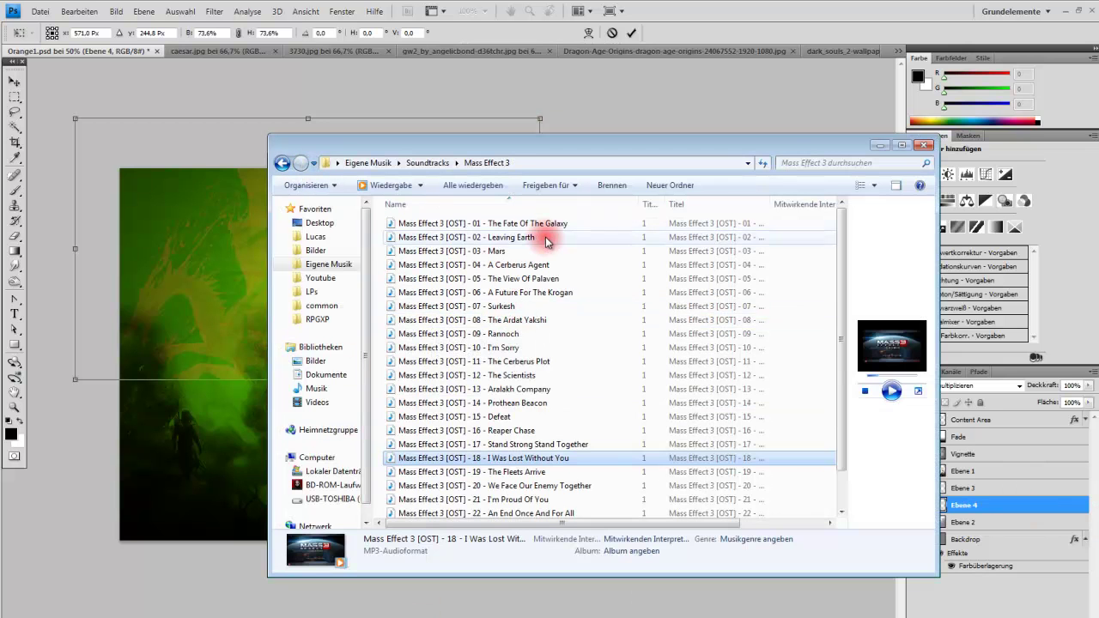
click(494, 237)
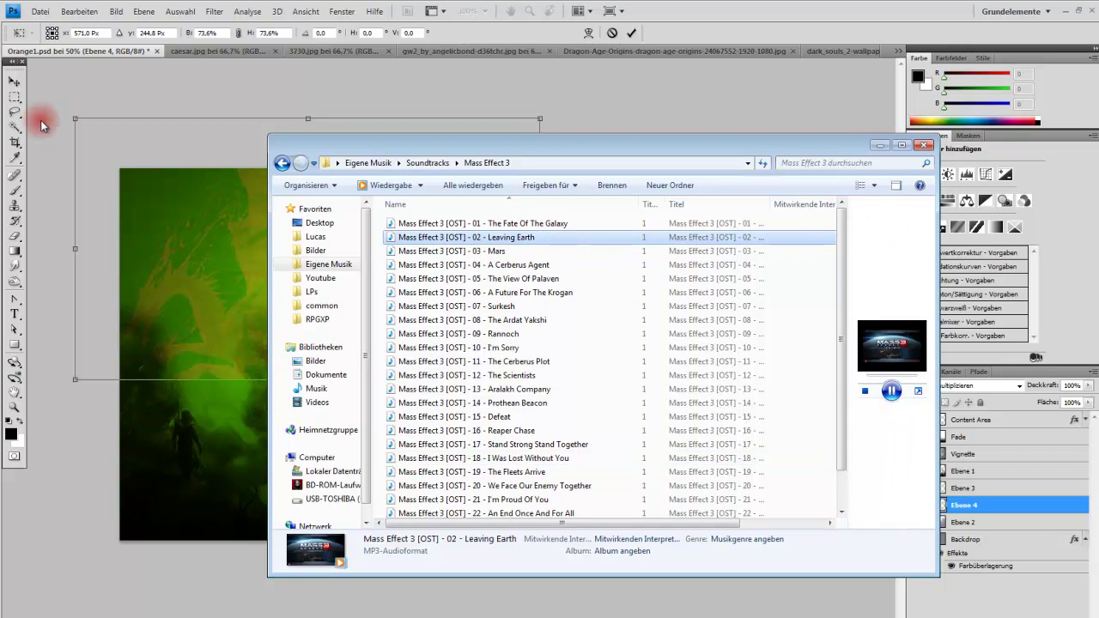
click(43, 126)
click(17, 99)
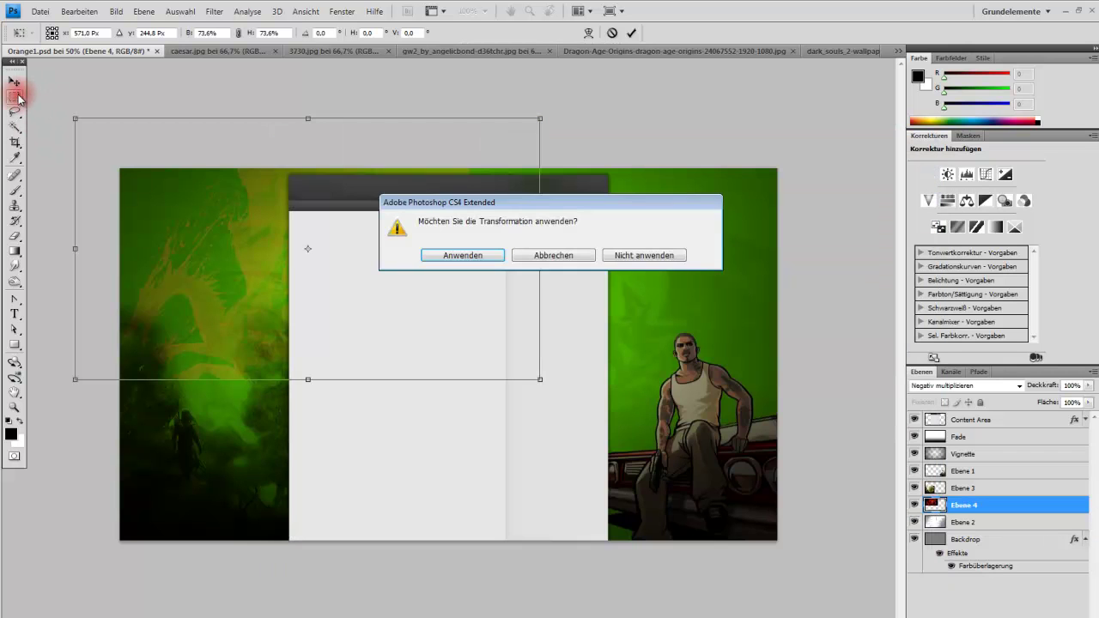
Apply the pending transform and bring up the dragon layer's Blending Options
click(475, 257)
double_click(1018, 507)
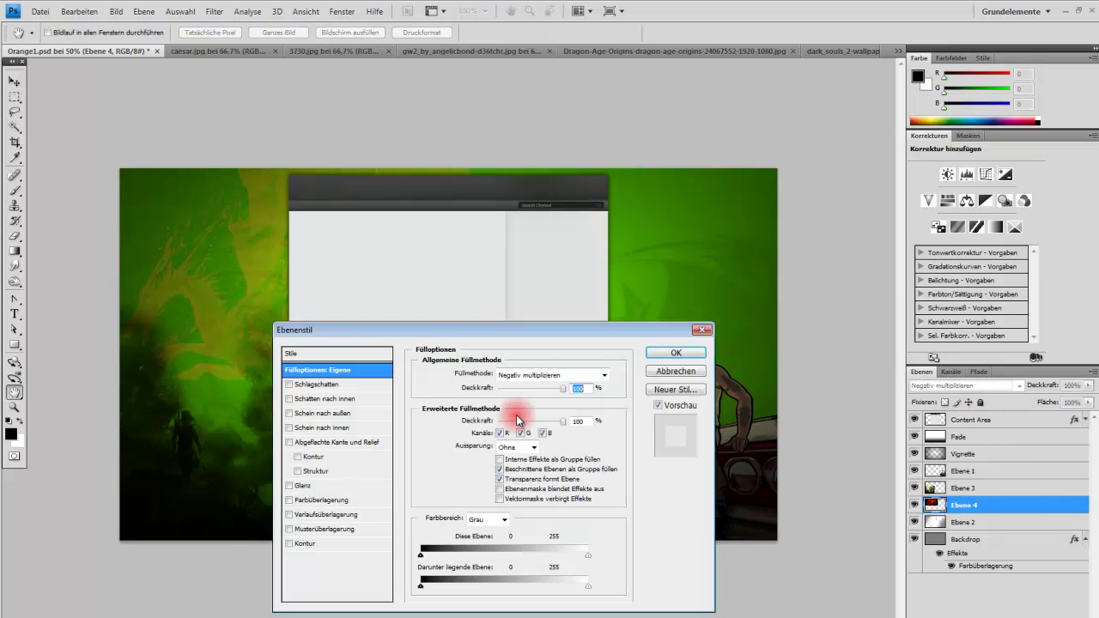
drag(439, 332, 570, 259)
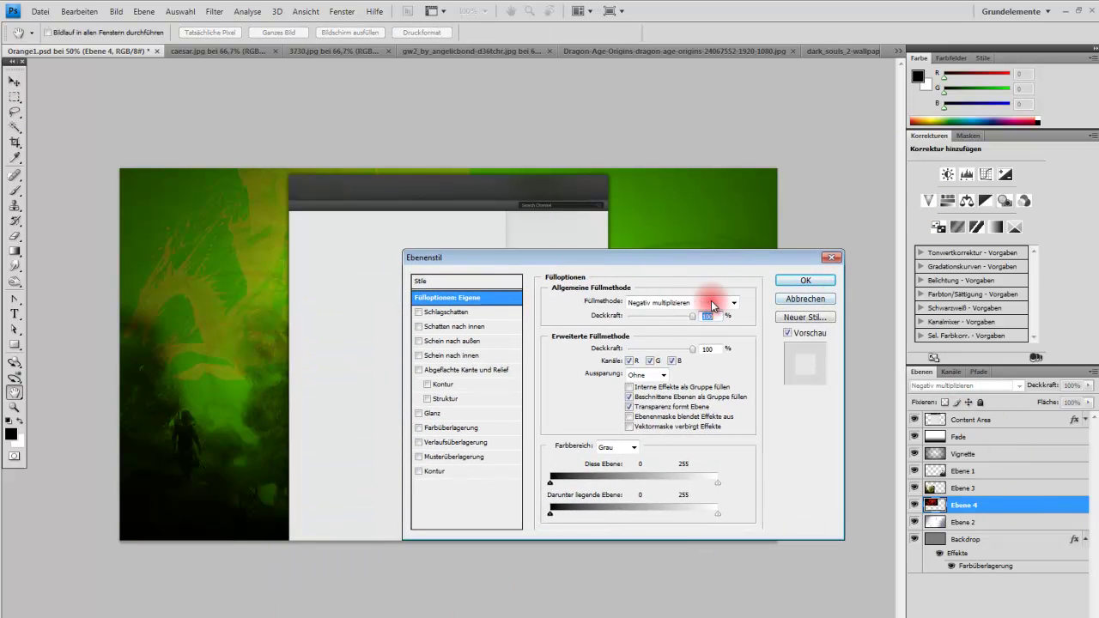
Step the blend mode from Abdunkeln through Lineares Licht to Luminanz and confirm
click(712, 305)
click(698, 347)
key(Down)
key(Down)
key(Down)
key(Down)
key(Down)
key(Down)
key(Down)
key(Down)
key(Down)
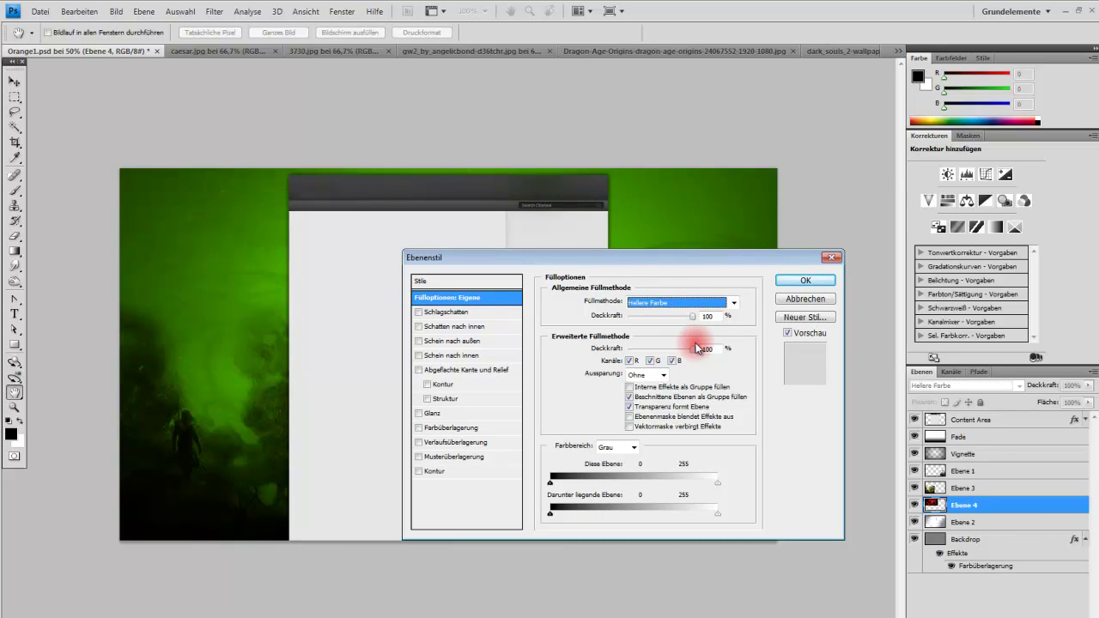
key(Down)
key(Down)
key(Down)
key(Down)
key(Down)
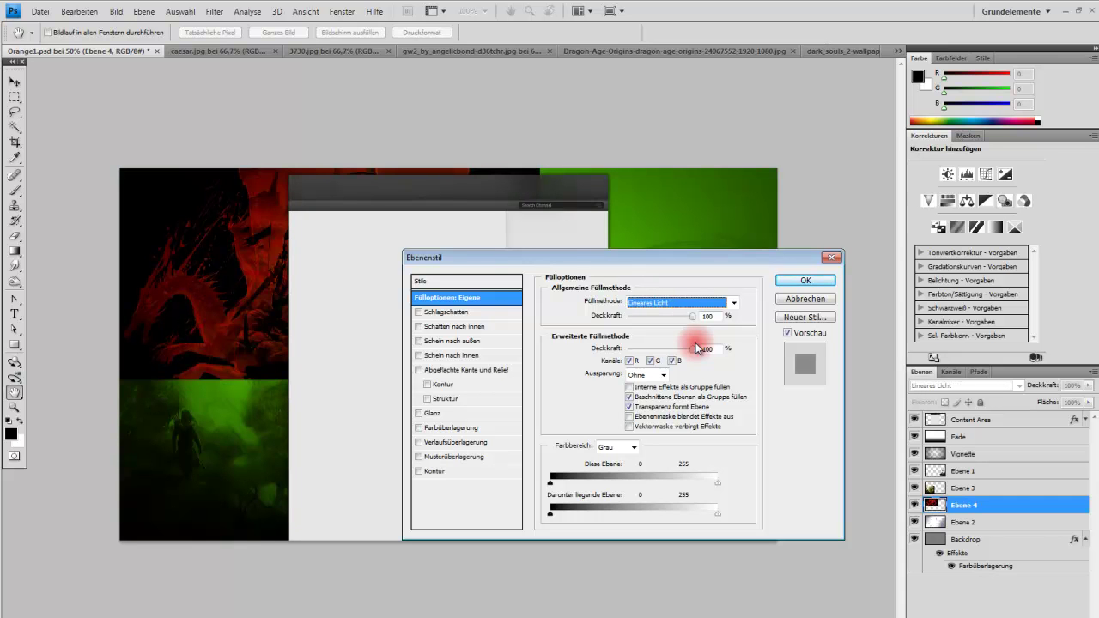
key(Down)
key(Down)
key(Down)
key(Down)
key(Down)
key(Down)
key(Down)
key(Down)
key(Down)
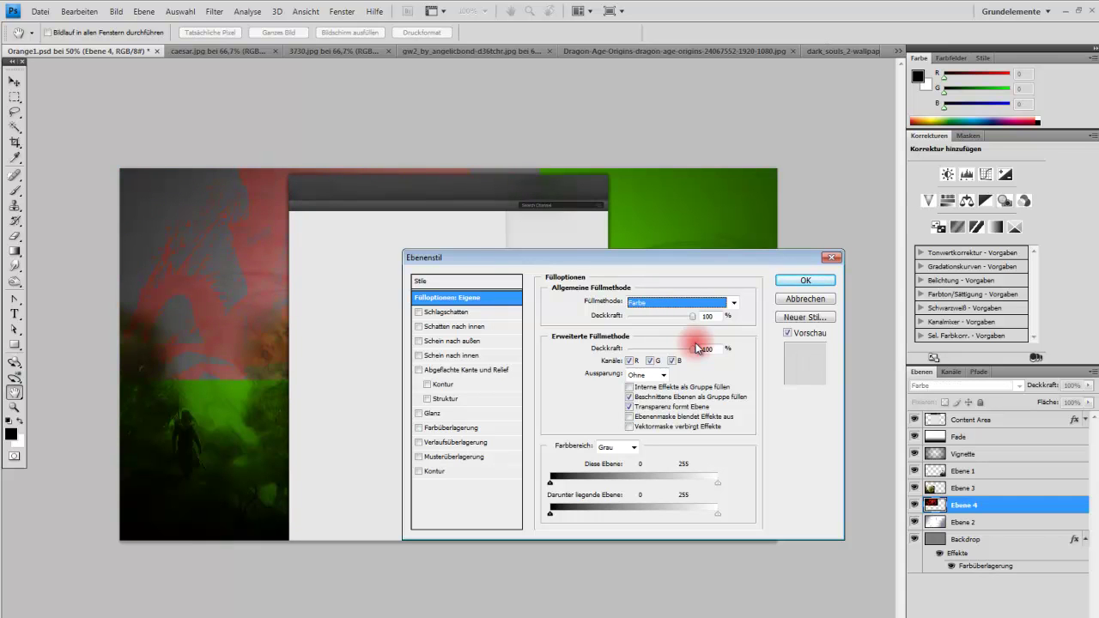
key(Down)
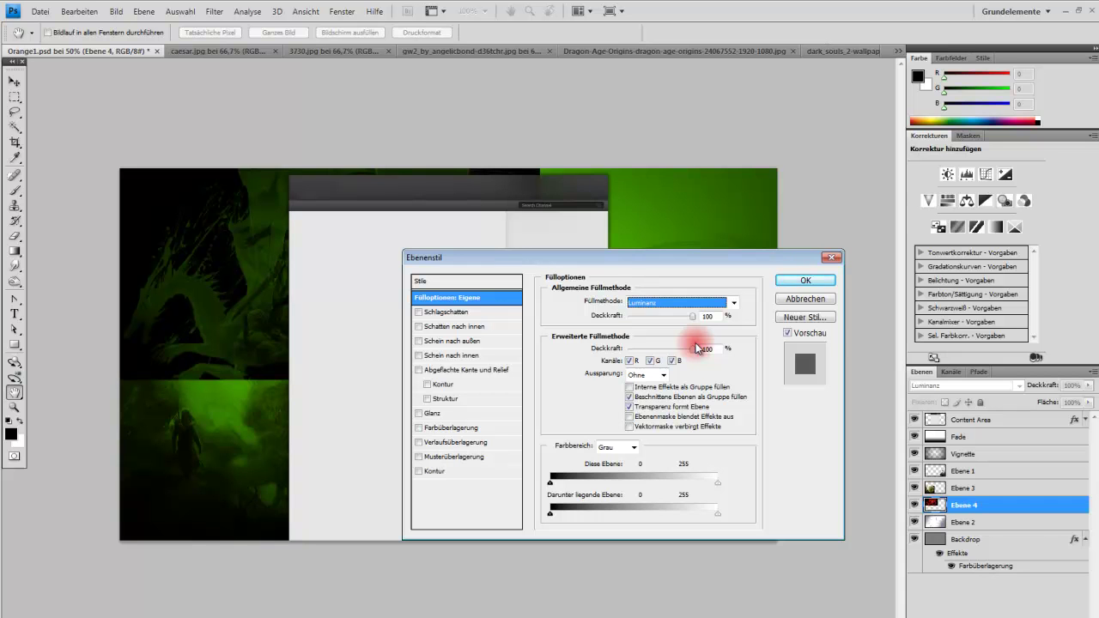
click(807, 281)
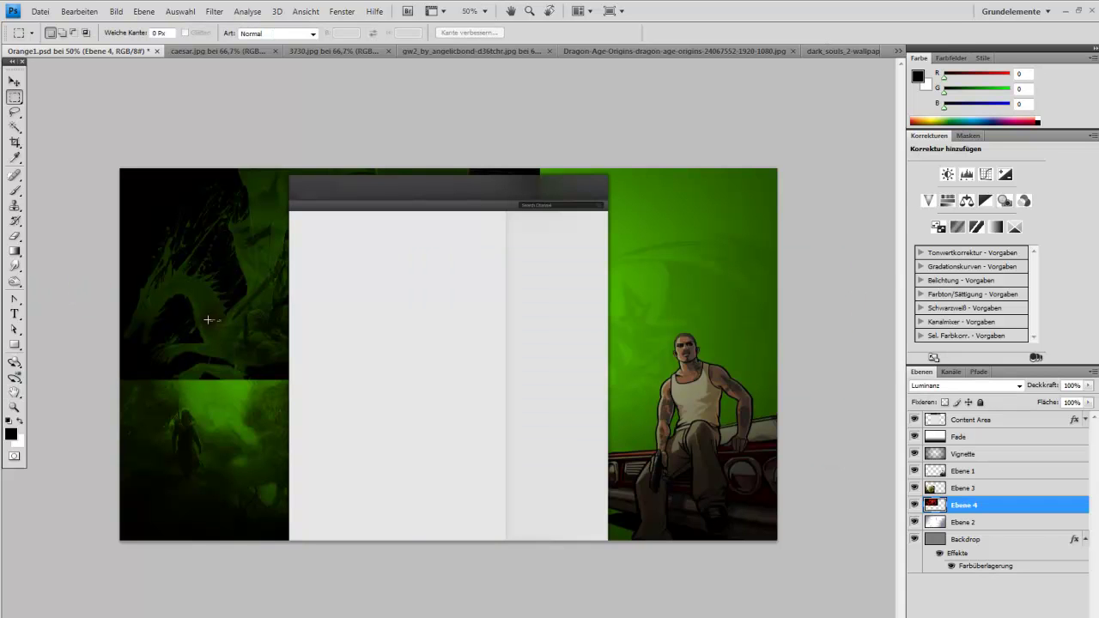
Select all, reposition the Dragon Age artwork, then delete layer Ebene 4
key(ctrl+a)
drag(228, 302, 176, 302)
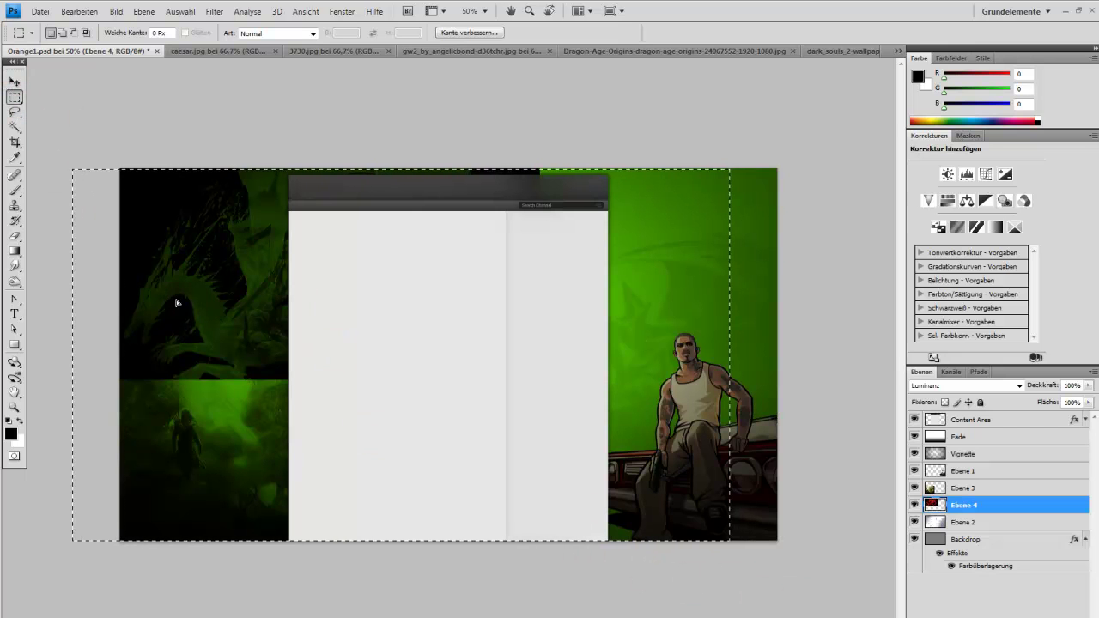
key(ctrl+z)
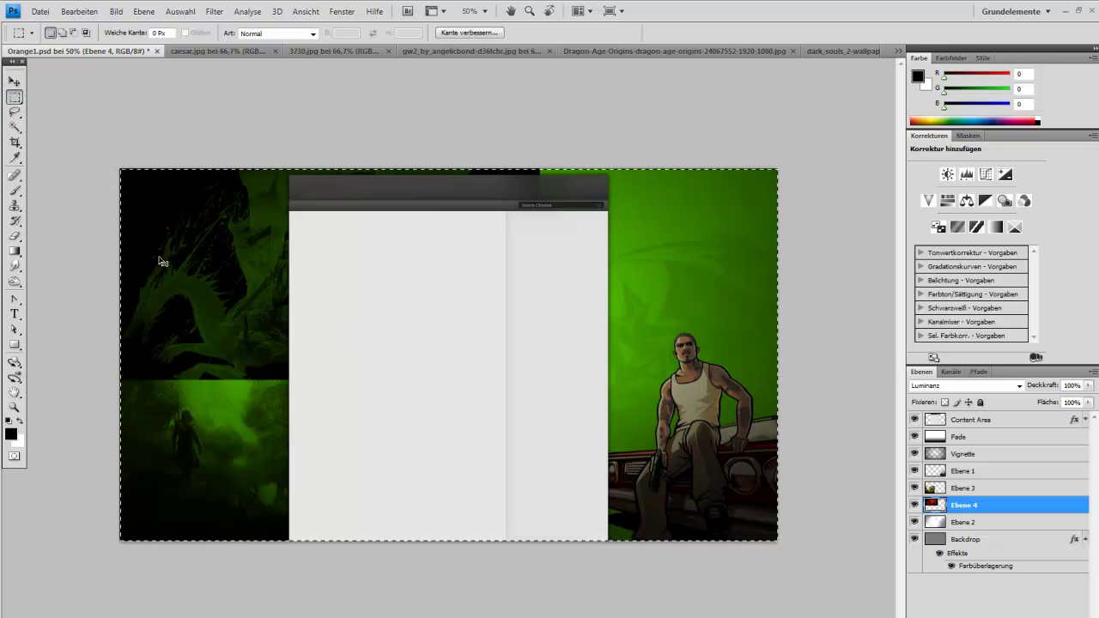
click(14, 81)
mouse_move(174, 240)
mouse_down()
mouse_move(134, 253)
mouse_move(224, 285)
mouse_move(594, 274)
mouse_move(696, 287)
mouse_move(149, 287)
mouse_move(130, 358)
mouse_move(87, 409)
mouse_move(206, 292)
mouse_move(532, 289)
mouse_move(513, 289)
mouse_move(559, 297)
mouse_move(589, 329)
mouse_move(585, 385)
mouse_move(544, 272)
mouse_move(490, 260)
mouse_move(205, 269)
mouse_move(155, 338)
mouse_move(155, 363)
mouse_move(504, 231)
mouse_up()
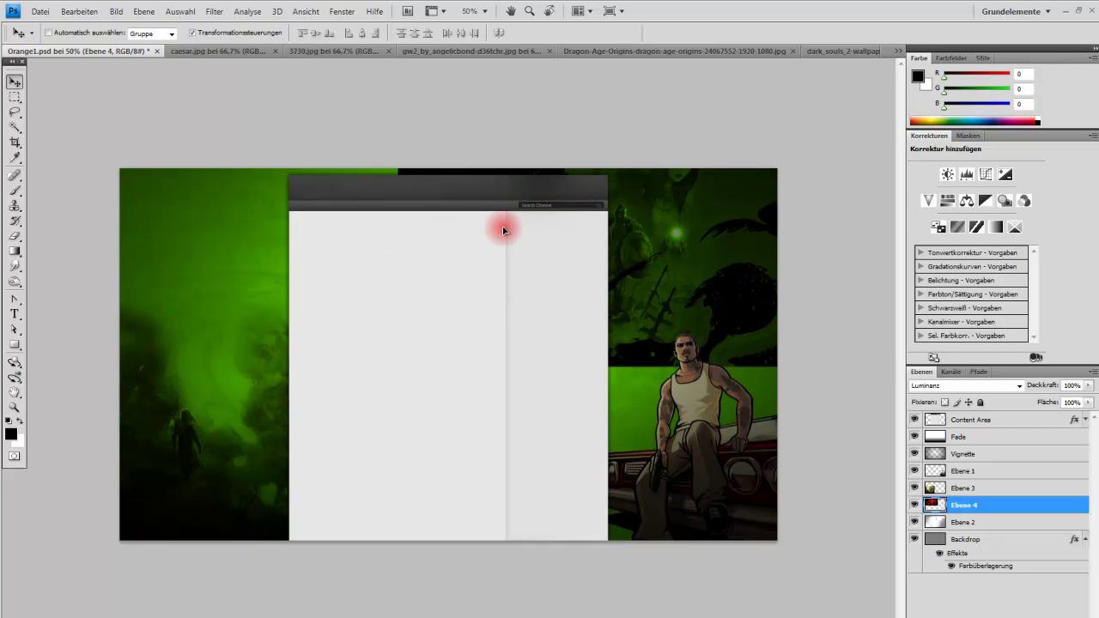
key(Delete)
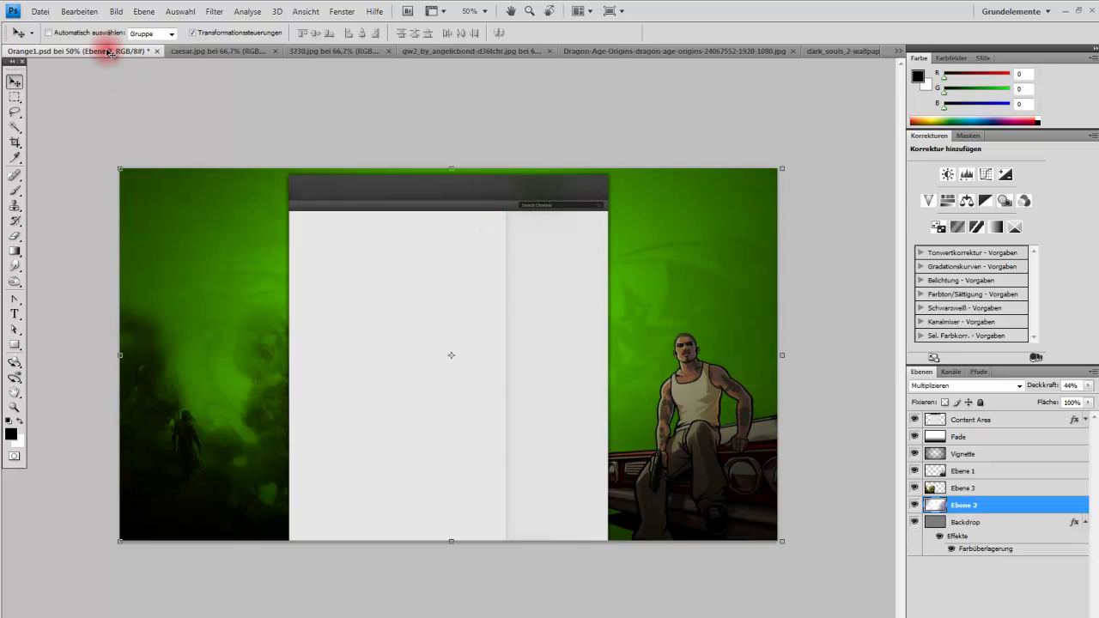
Close the Dragon-Age-Origins image document
click(610, 54)
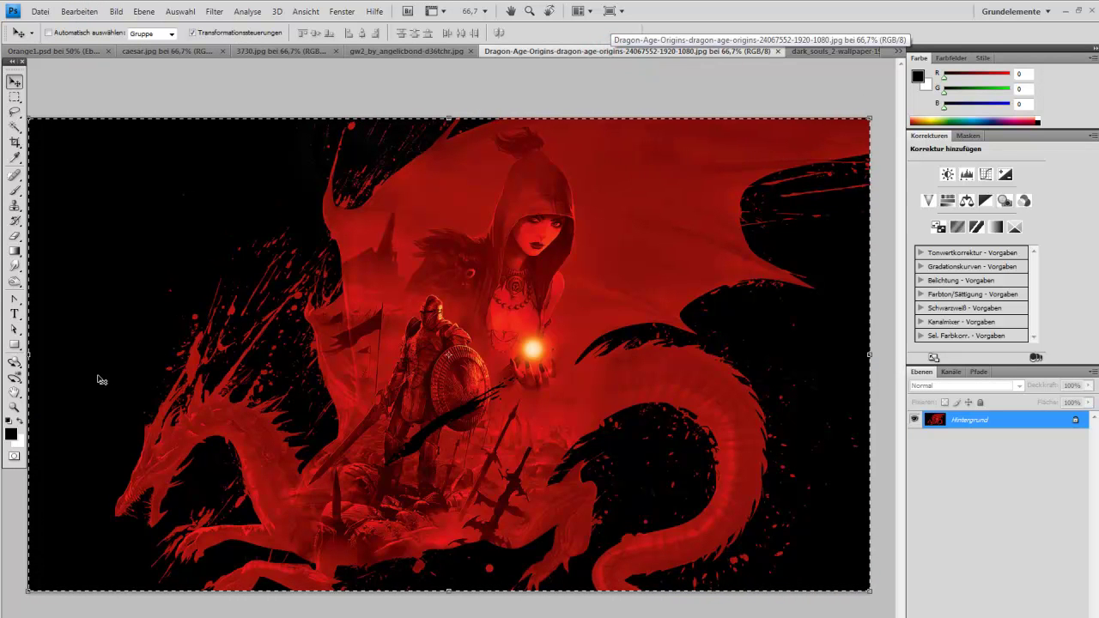
click(777, 51)
click(39, 11)
Scroll the Diashow folder in the Open dialog down to the Skyrim and Sonic wallpapers
click(52, 32)
click(653, 256)
scroll(652, 256, down, 2)
scroll(653, 256, down, 2)
scroll(653, 256, down, 2)
scroll(653, 256, down, 2)
scroll(653, 255, up, 2)
scroll(653, 256, down, 2)
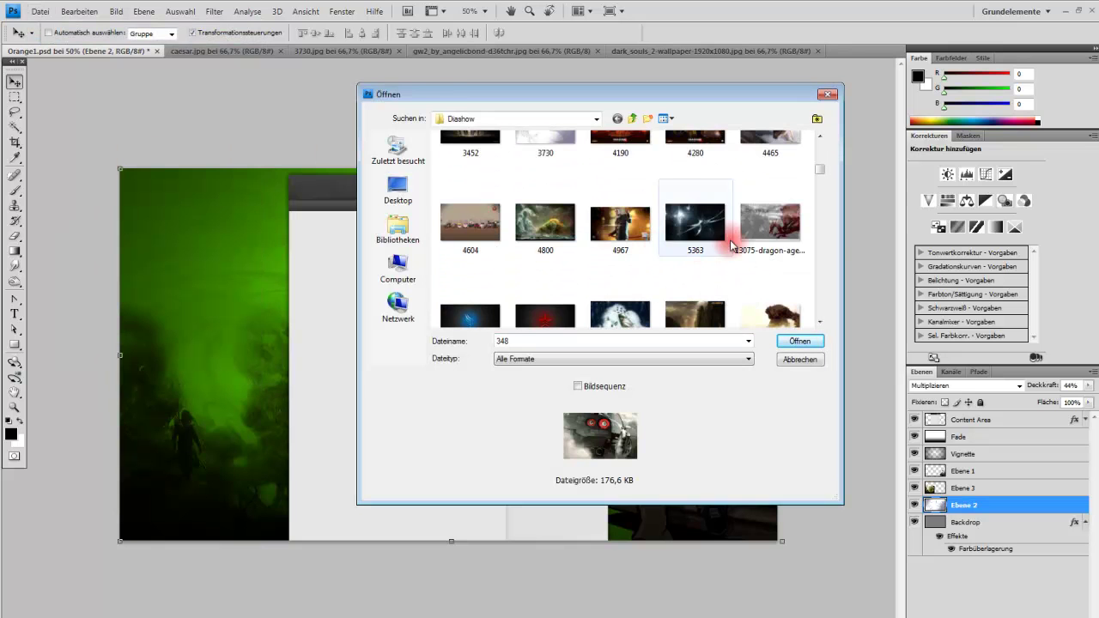
scroll(748, 239, down, 2)
scroll(739, 236, down, 2)
scroll(737, 241, down, 2)
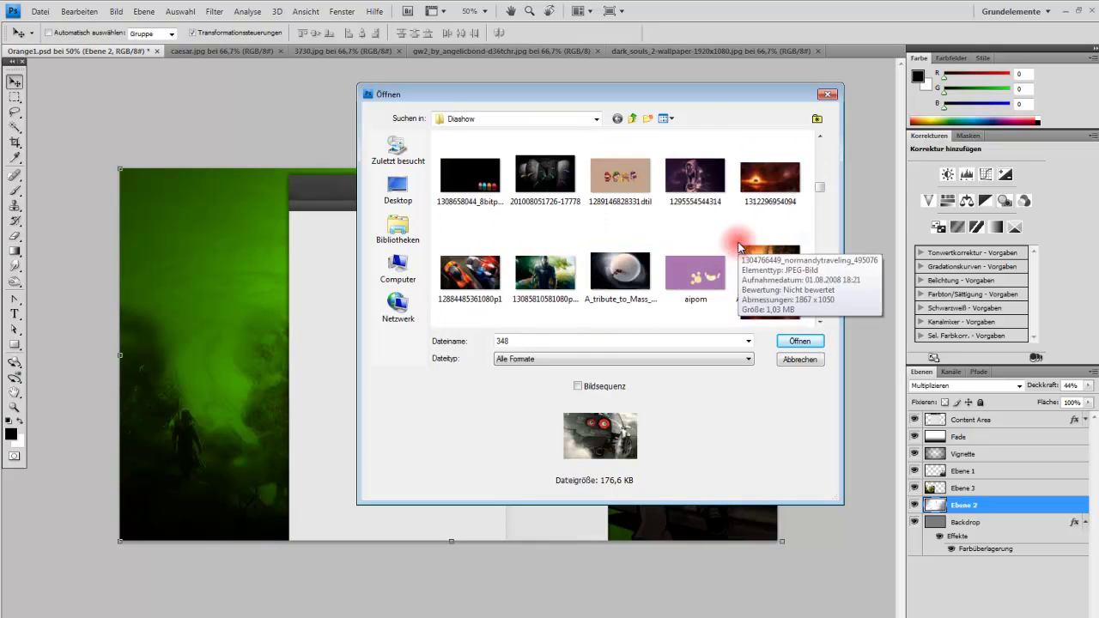
scroll(737, 242, down, 2)
scroll(736, 240, down, 2)
scroll(735, 242, down, 2)
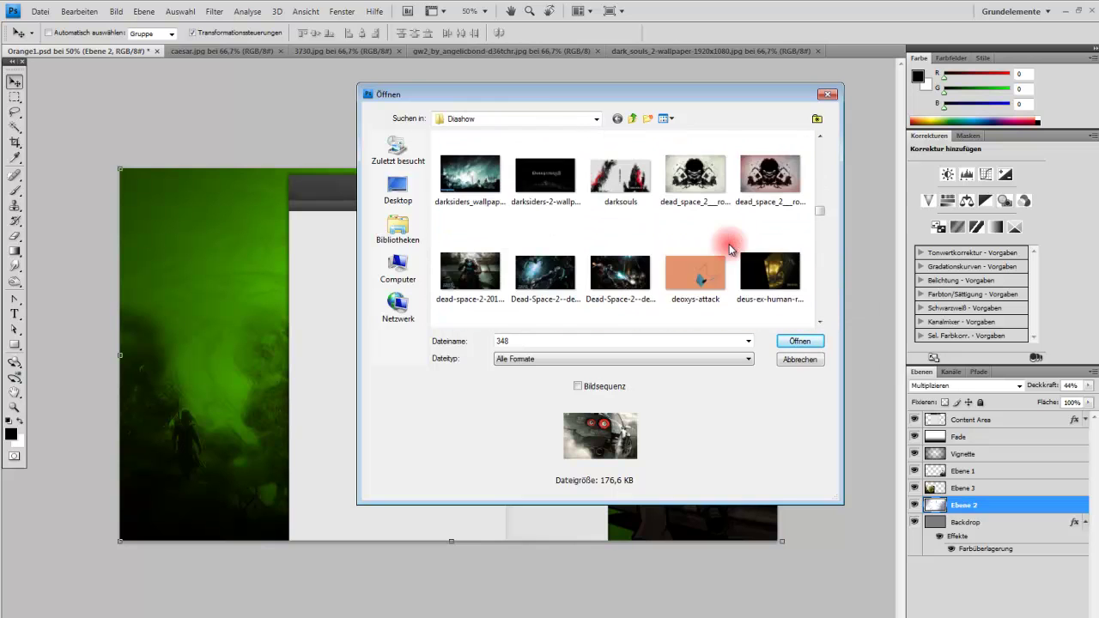
scroll(730, 249, down, 2)
scroll(730, 249, down, 2)
scroll(730, 249, down, 2)
scroll(730, 249, down, 2)
scroll(730, 250, down, 2)
scroll(731, 249, down, 2)
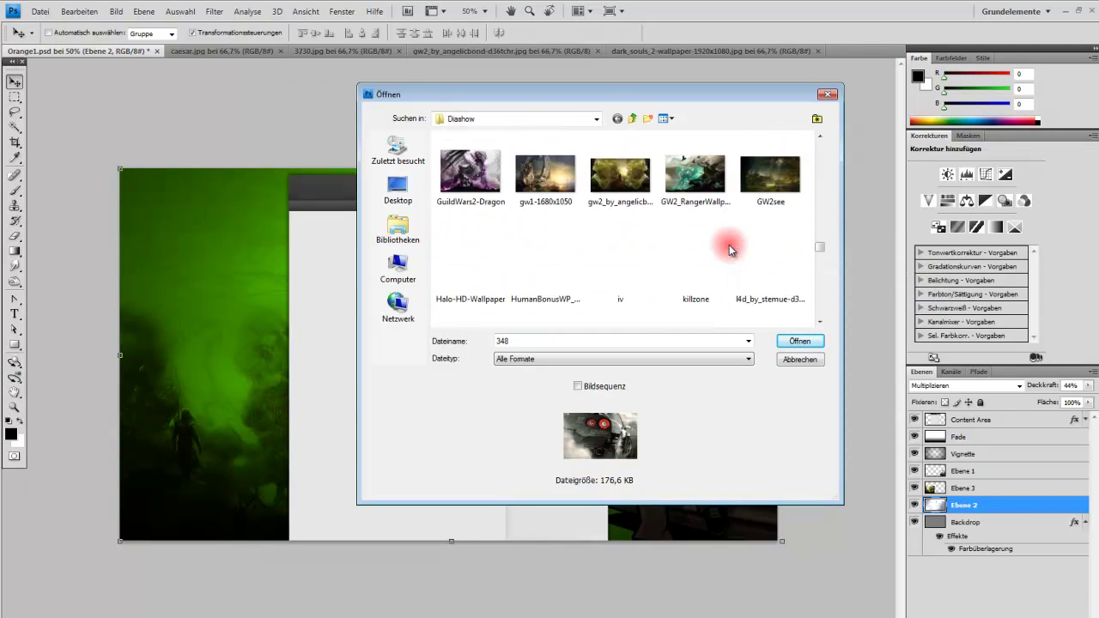
scroll(730, 250, down, 2)
scroll(729, 247, down, 1)
scroll(729, 246, down, 2)
scroll(730, 246, down, 2)
scroll(729, 247, down, 2)
scroll(729, 245, down, 2)
scroll(729, 244, down, 1)
scroll(729, 244, down, 2)
scroll(730, 245, down, 1)
scroll(729, 245, up, 2)
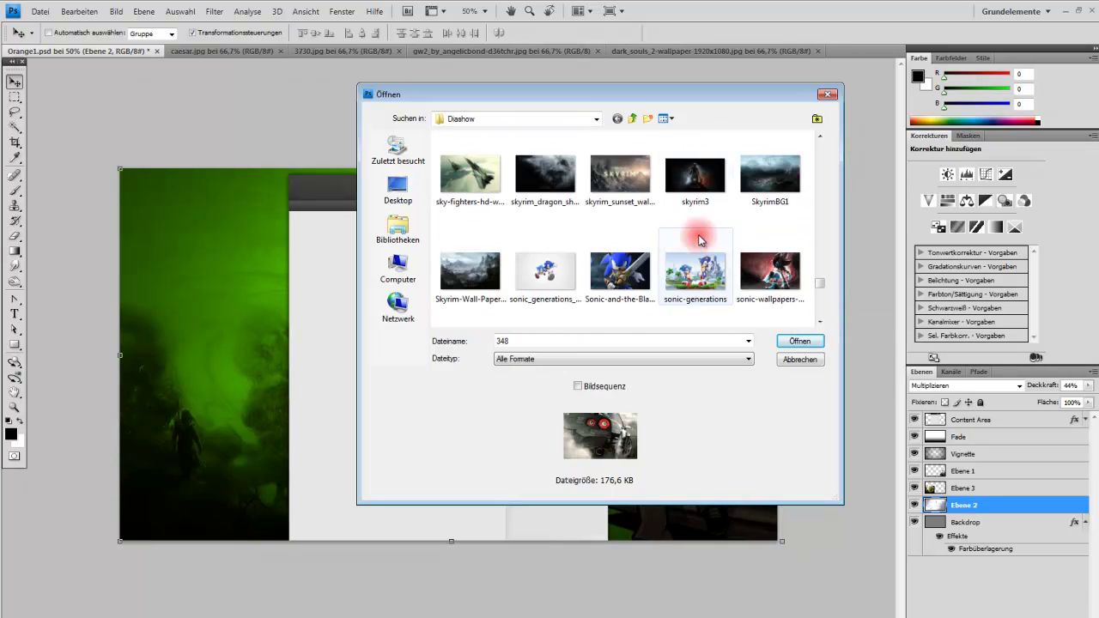
Browse the Youtube > Sonstiges folder in the open-file dialog, scrolling through its files
click(632, 119)
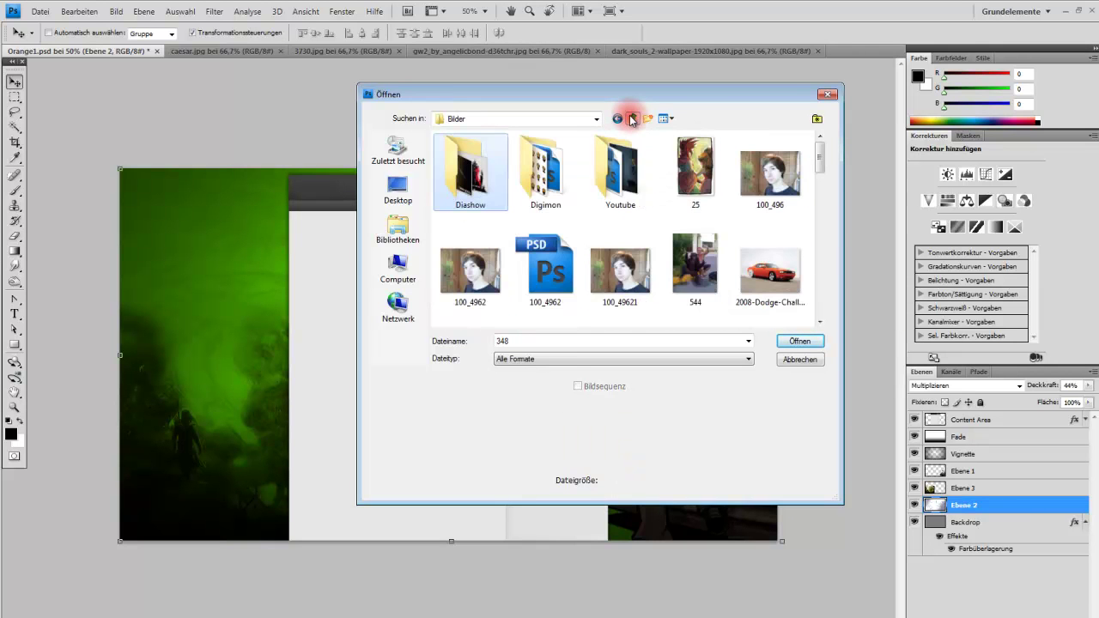
double_click(599, 171)
double_click(691, 170)
scroll(681, 172, down, 2)
scroll(682, 172, down, 2)
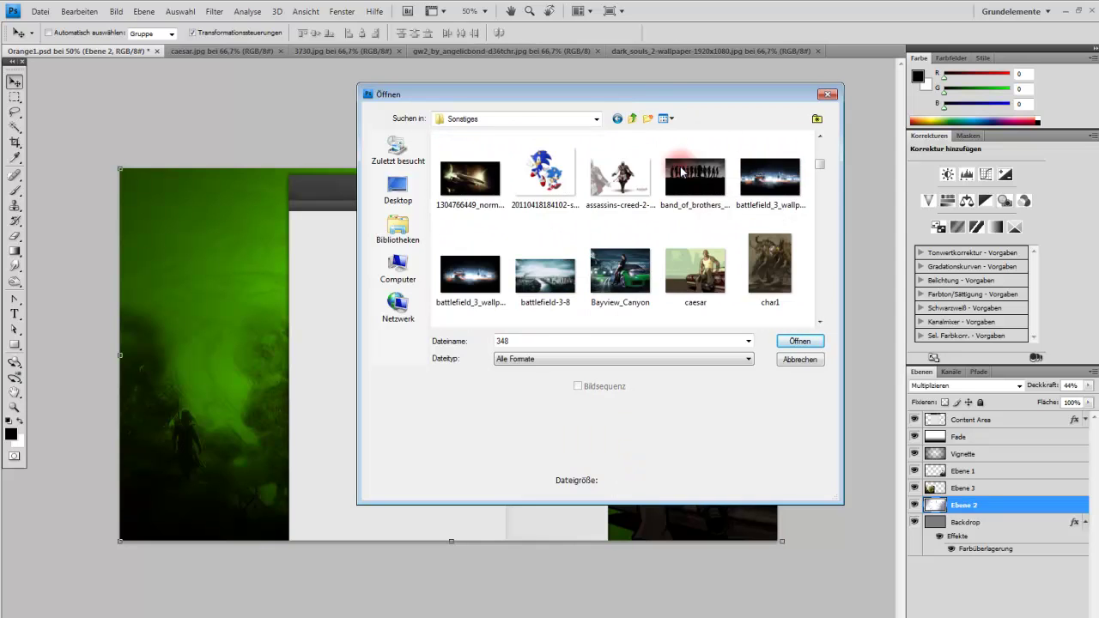
scroll(681, 171, down, 1)
scroll(681, 171, down, 3)
scroll(682, 172, down, 2)
scroll(681, 172, down, 3)
scroll(681, 172, down, 2)
scroll(681, 172, down, 5)
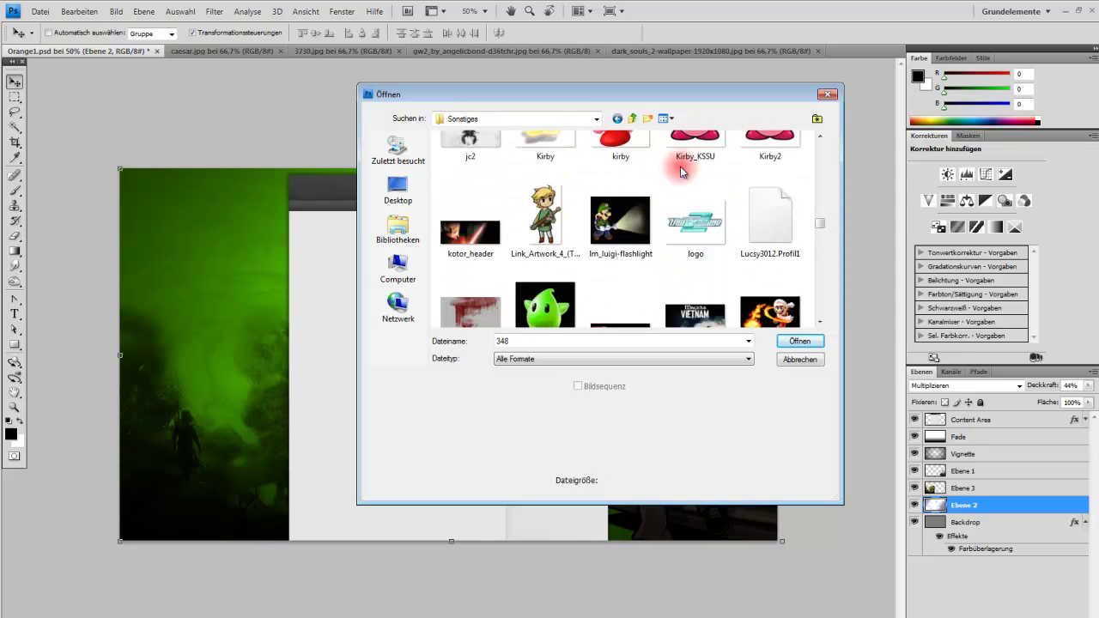
scroll(681, 172, down, 3)
scroll(681, 172, down, 2)
scroll(681, 172, down, 3)
scroll(681, 171, down, 3)
scroll(681, 172, down, 3)
scroll(681, 172, down, 3)
scroll(681, 172, down, 3)
scroll(681, 172, down, 1)
scroll(682, 172, up, 5)
scroll(670, 189, up, 5)
scroll(657, 204, up, 5)
scroll(635, 178, up, 3)
scroll(601, 176, up, 1)
scroll(567, 170, down, 3)
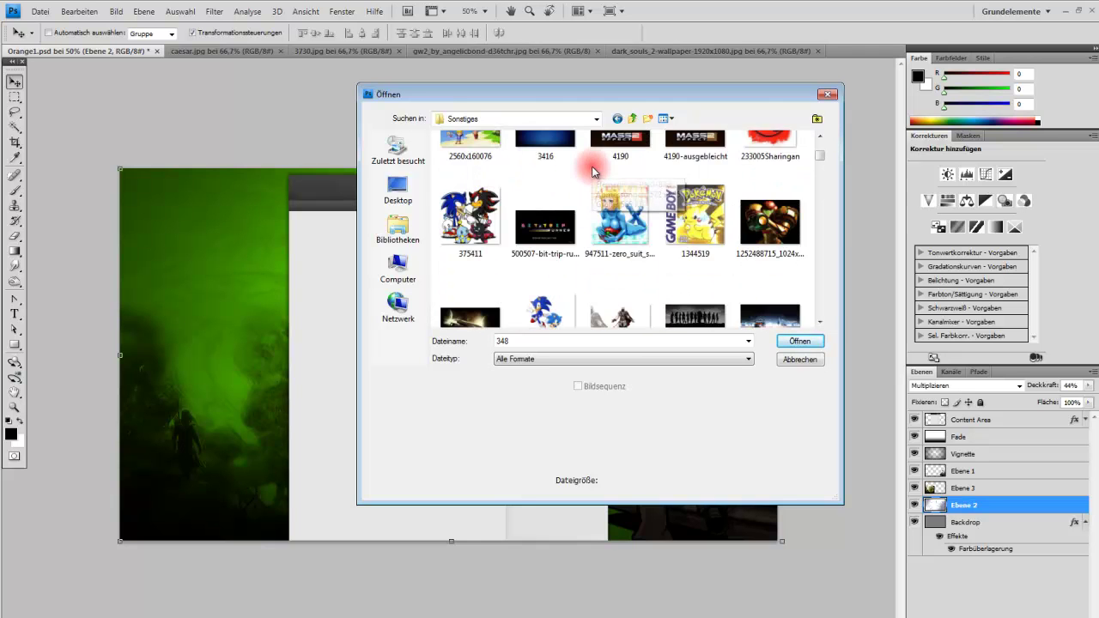
scroll(590, 169, down, 3)
scroll(577, 176, down, 3)
scroll(577, 176, down, 3)
scroll(577, 176, down, 3)
scroll(577, 176, down, 3)
scroll(577, 176, up, 10)
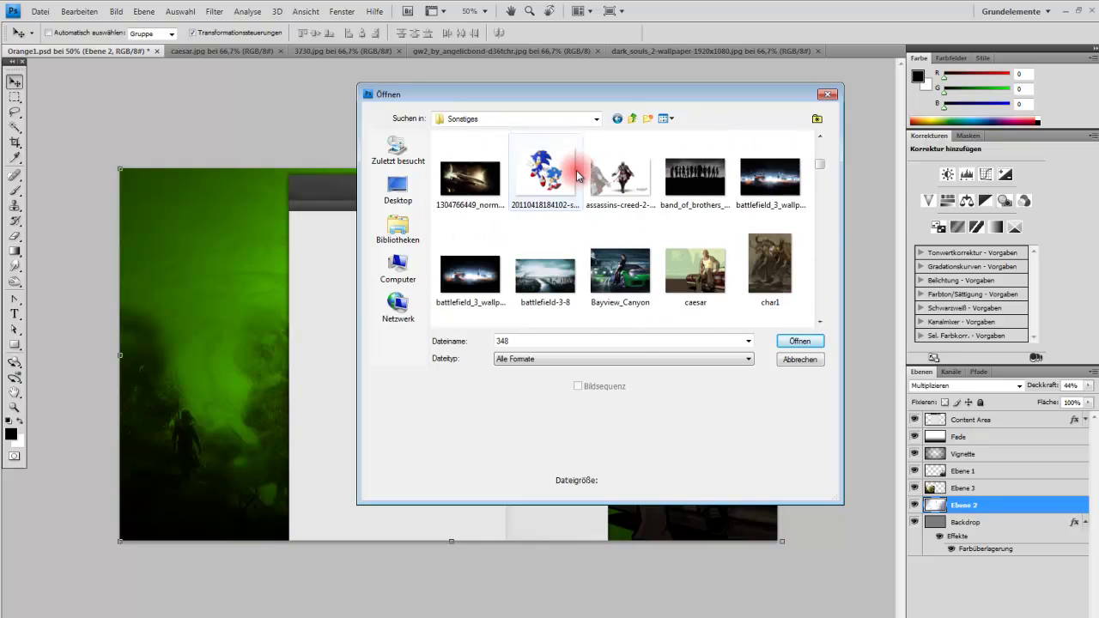
Look through the Livestream folder, then return to the Youtube and Bilder folders
click(633, 118)
double_click(546, 206)
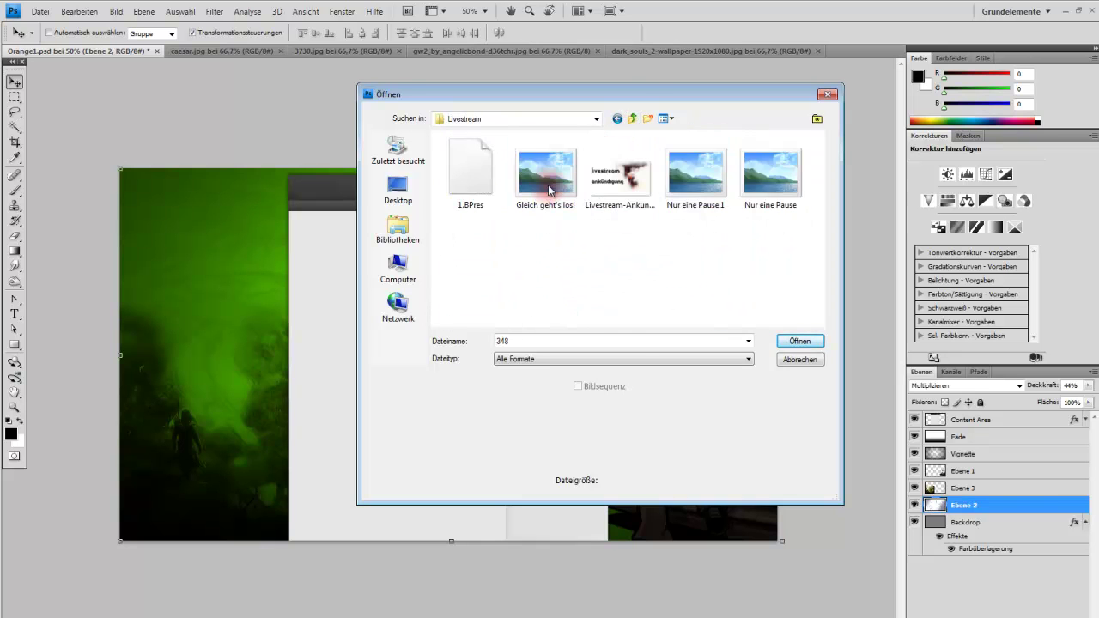
click(618, 118)
scroll(462, 157, down, 3)
scroll(461, 157, up, 3)
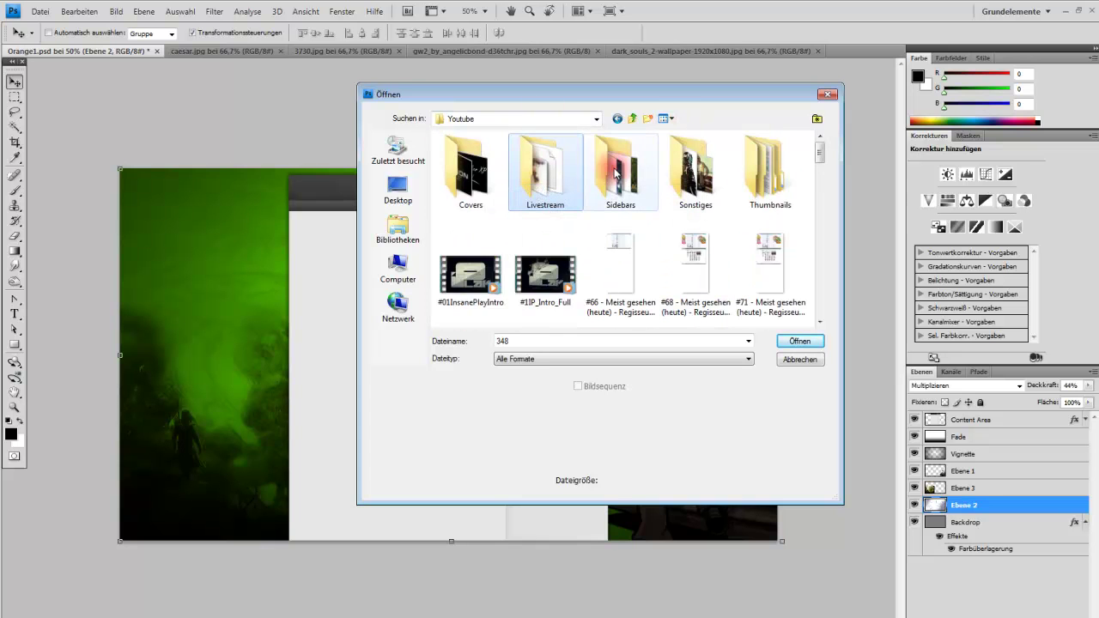
click(633, 119)
Scan the Diashow folder, cancel the dialog, and show the dark_souls_2-wallpaper document
double_click(471, 172)
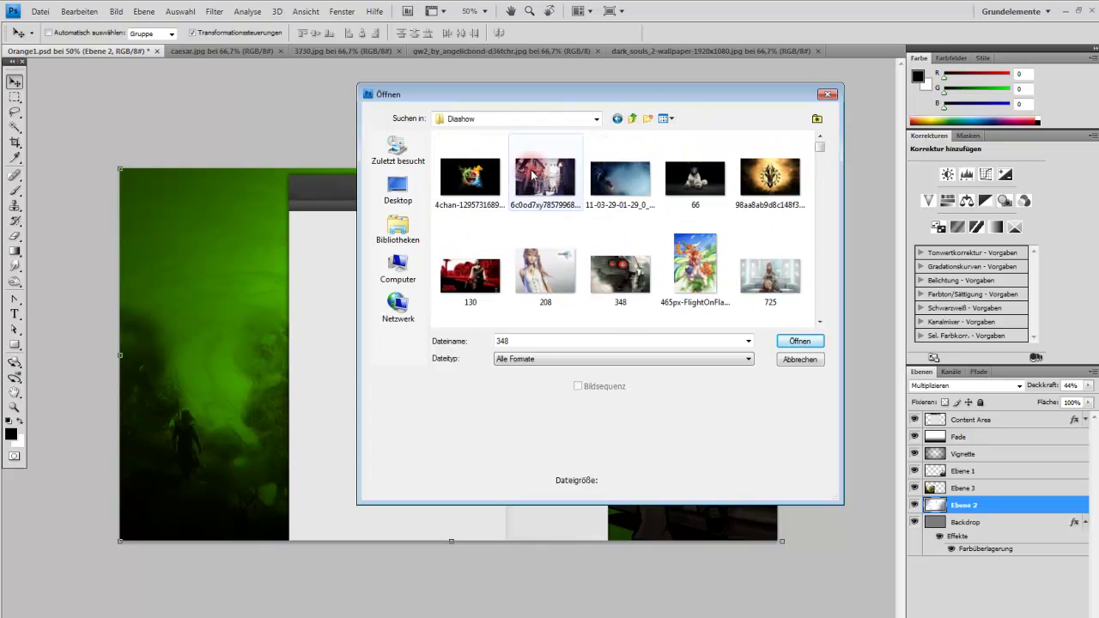
scroll(610, 189, down, 2)
scroll(610, 189, down, 2)
scroll(610, 189, down, 2)
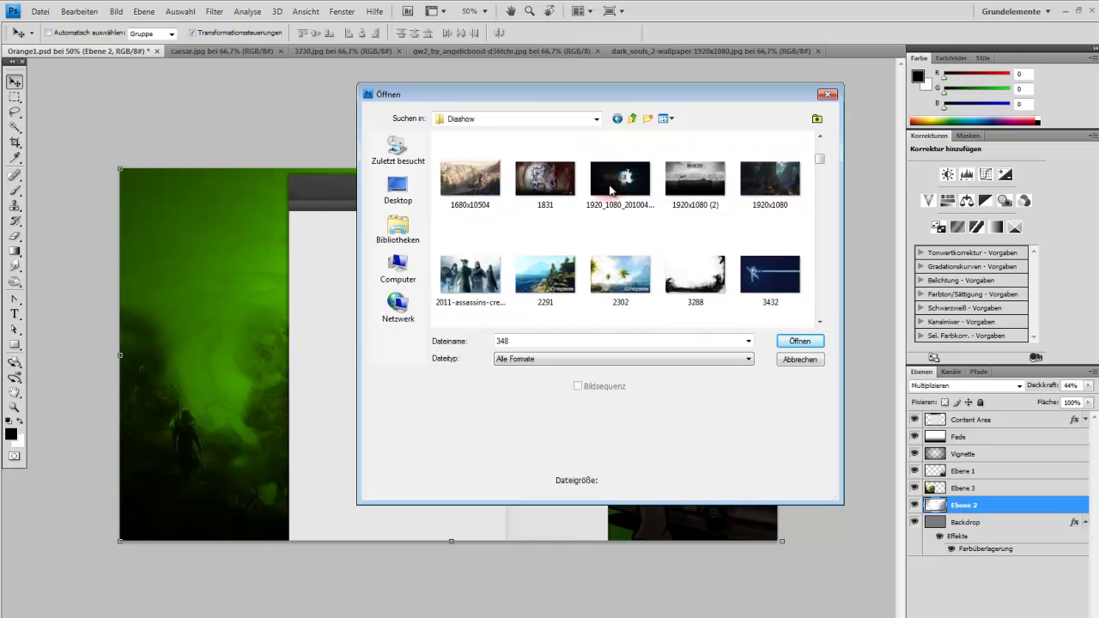
scroll(610, 189, down, 2)
scroll(609, 189, down, 3)
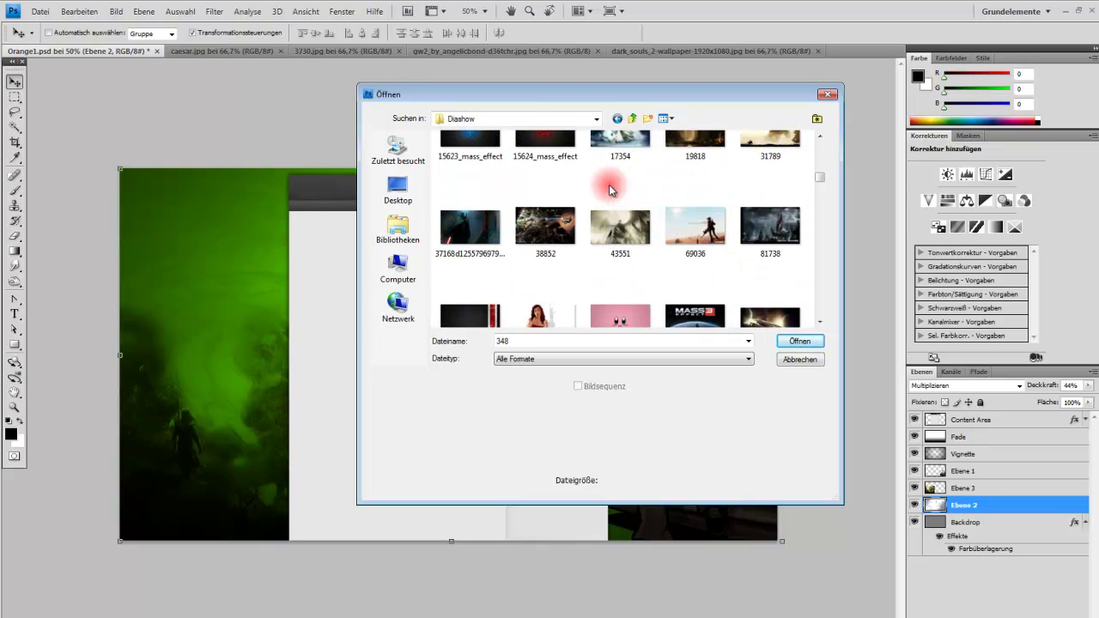
click(803, 359)
click(651, 51)
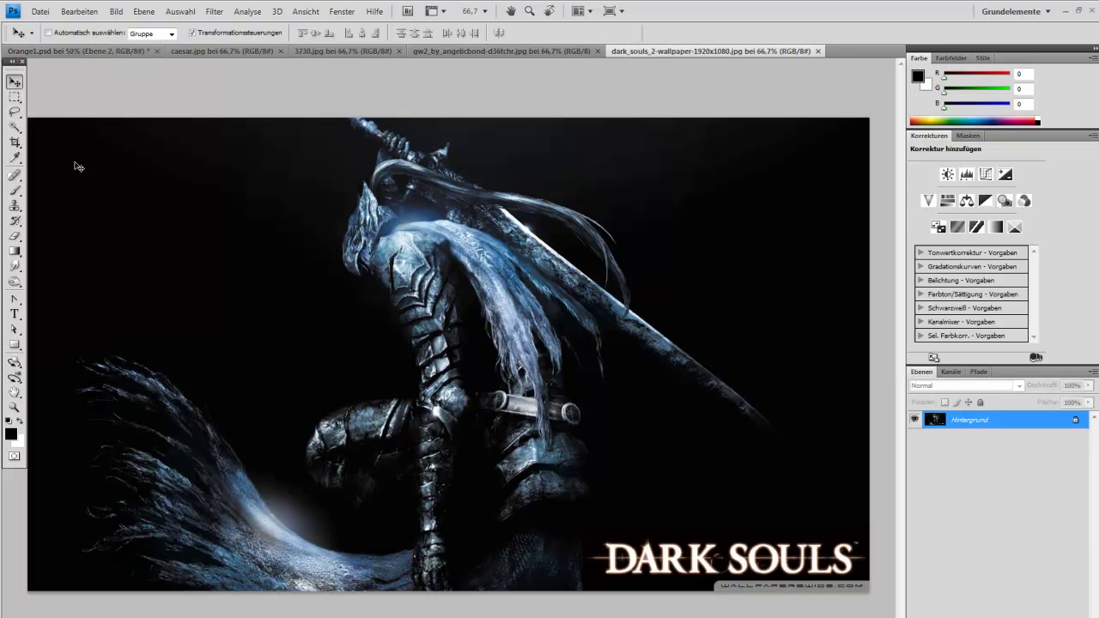
Paste the entire Dark Souls wallpaper into Orange1.psd as a new layer and reposition it
click(14, 96)
key(ctrl+a)
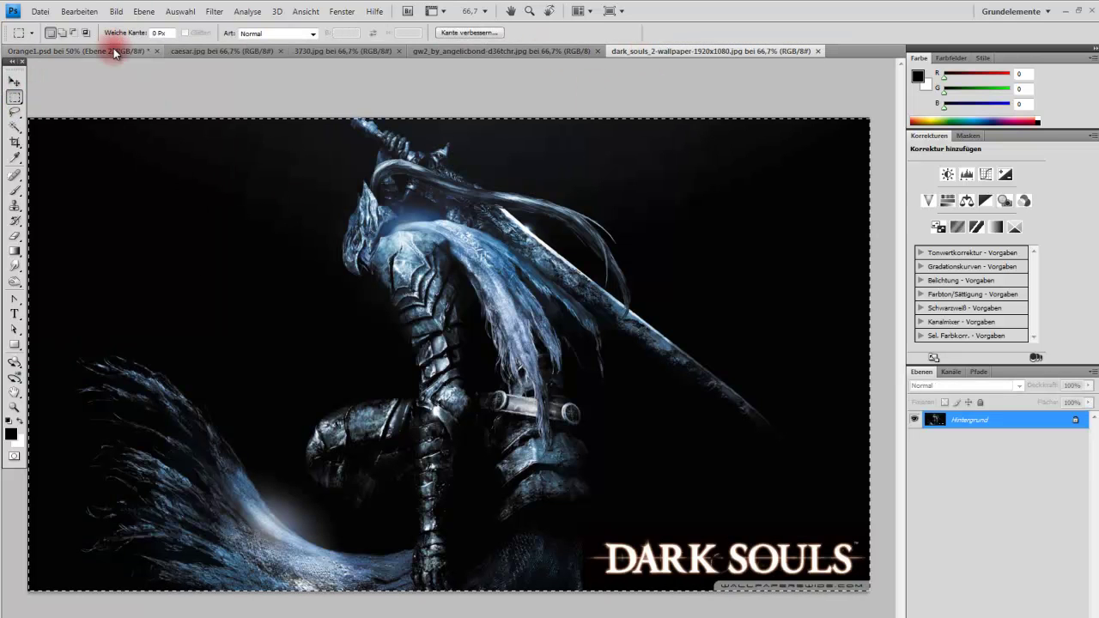
click(114, 50)
key(ctrl+v)
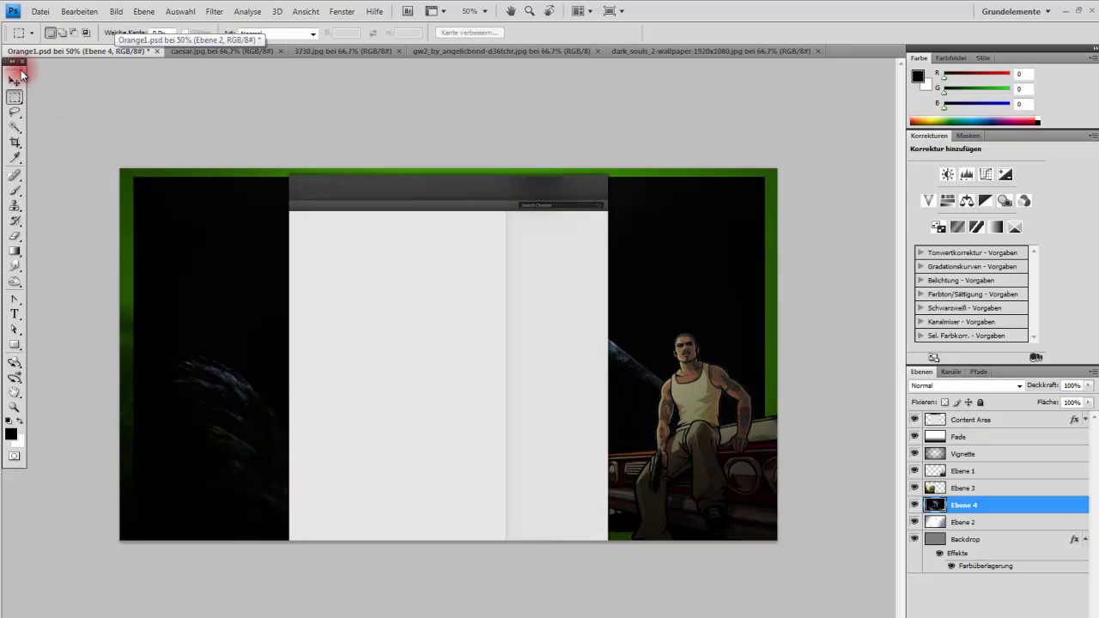
click(14, 80)
drag(223, 299, 344, 278)
Scale the Dark Souls artwork to 55.5%, nudge it right, and apply the transformation
key(ctrl+t)
drag(251, 148, 530, 307)
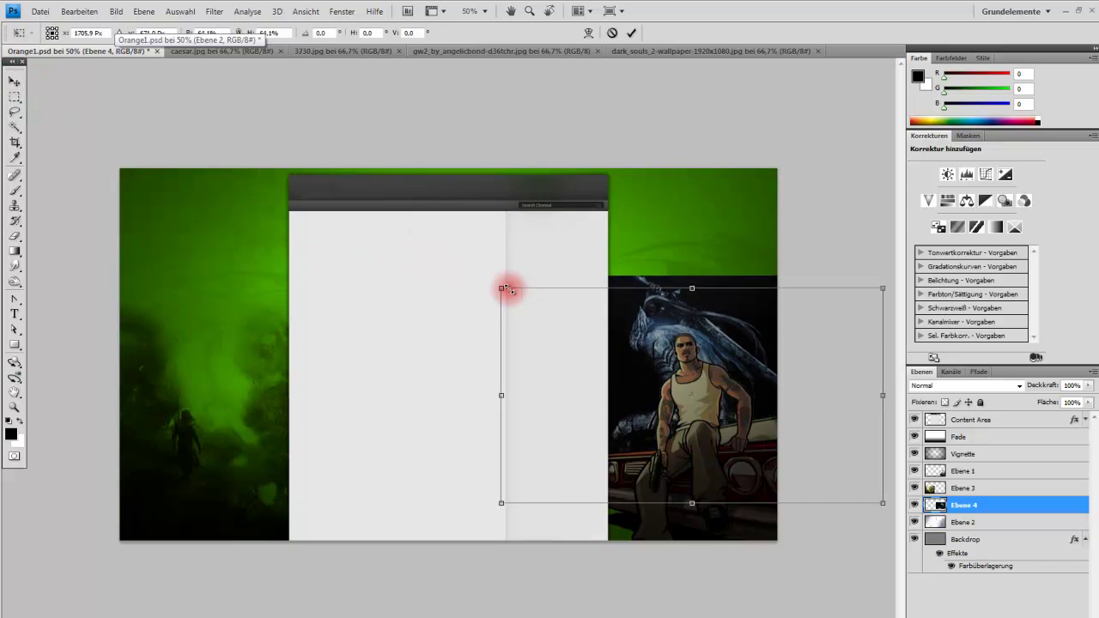
mouse_move(725, 343)
mouse_down()
mouse_move(725, 232)
mouse_move(703, 218)
mouse_up()
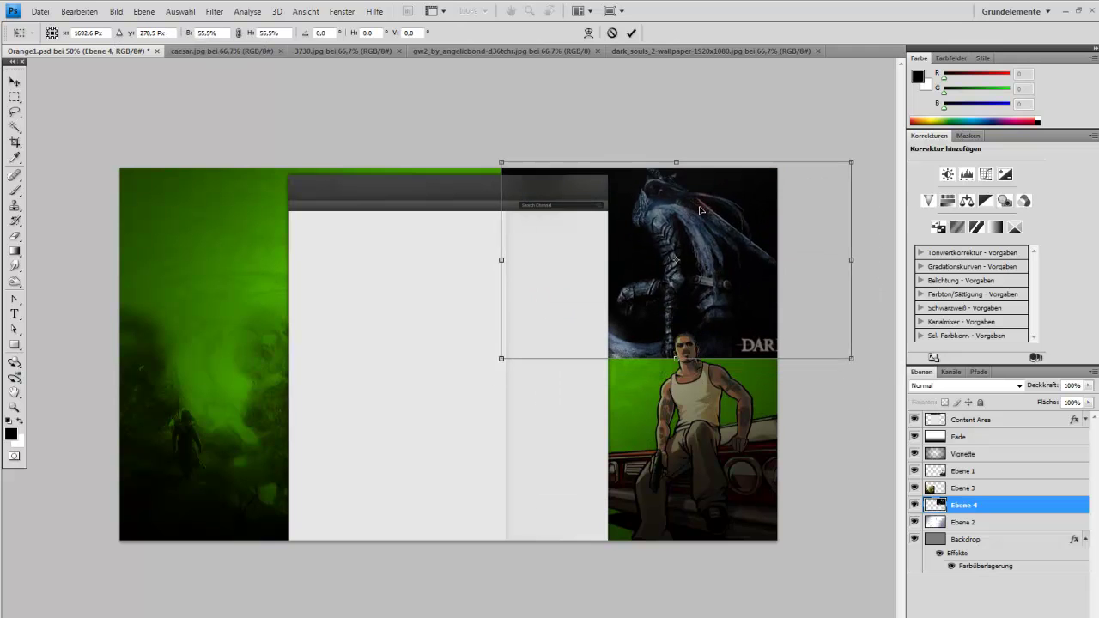
key(Right)
key(Right)
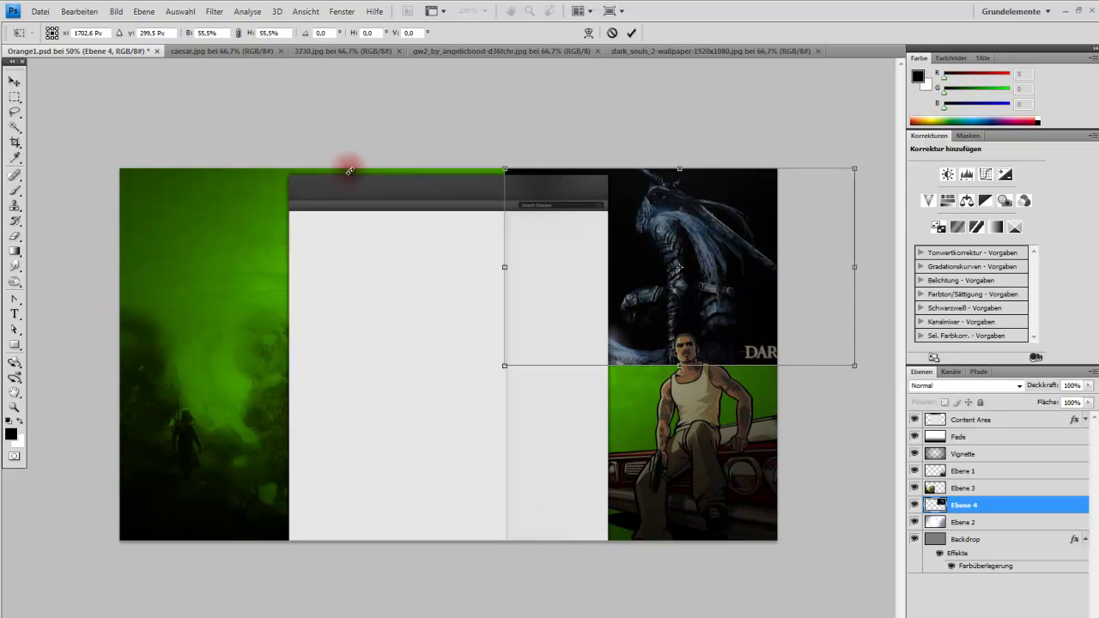
click(14, 112)
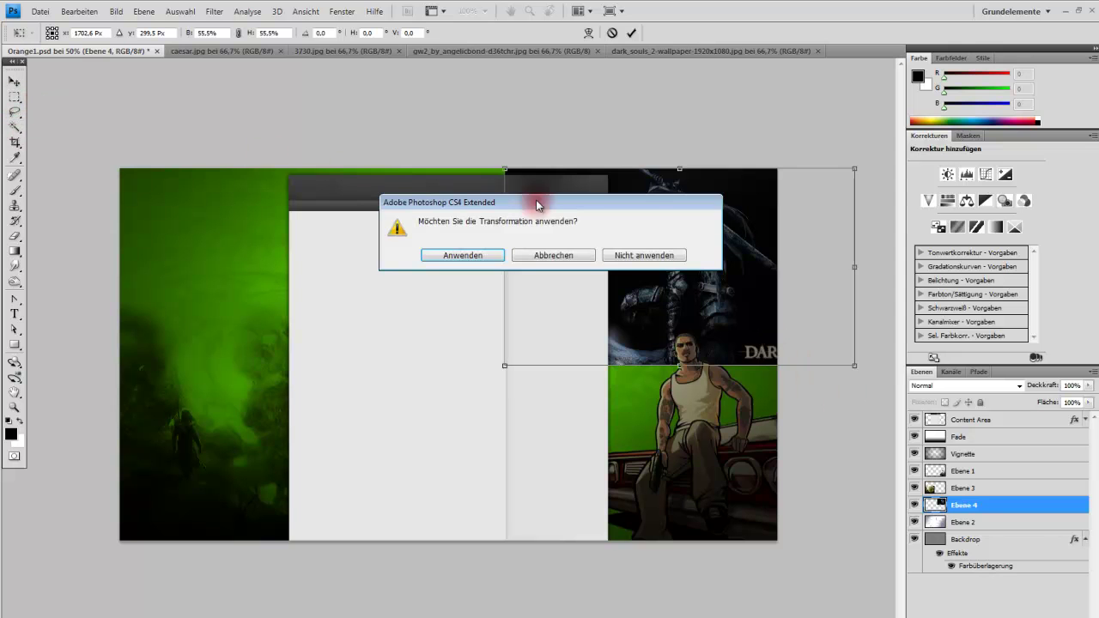
click(463, 255)
key(alt+Tab)
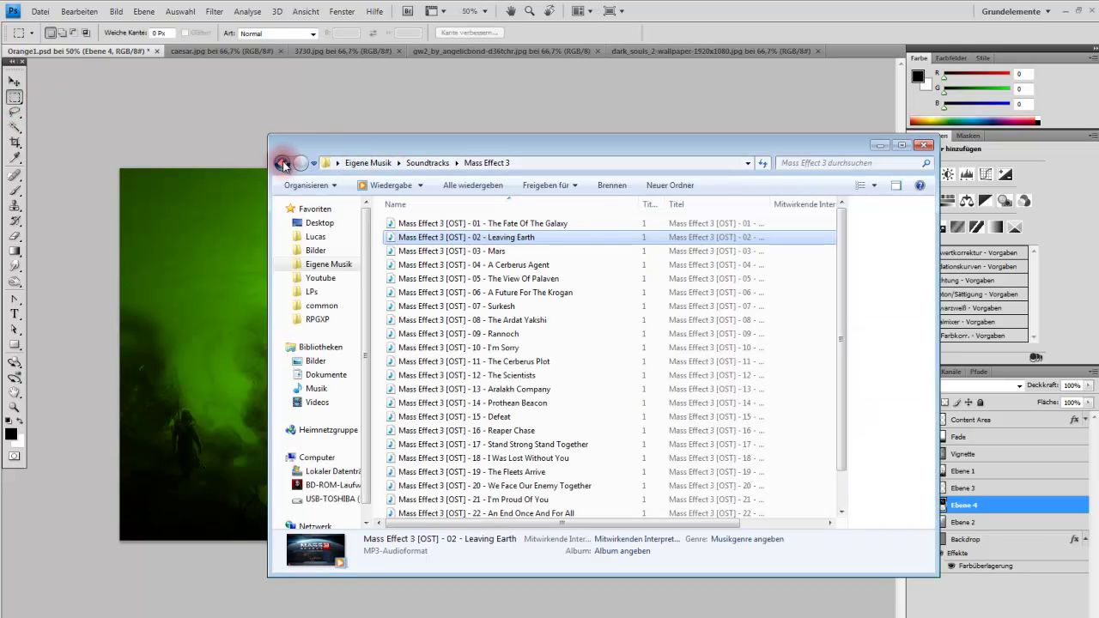
Back in Soundtracks, play Metro 2033 - Main Theme and minimize Explorer
click(282, 162)
scroll(440, 311, down, 2)
scroll(442, 309, down, 2)
scroll(448, 343, down, 3)
scroll(455, 380, down, 1)
scroll(457, 379, down, 4)
scroll(458, 378, down, 2)
scroll(461, 375, down, 2)
scroll(461, 375, down, 3)
scroll(461, 375, down, 3)
scroll(461, 376, down, 1)
scroll(462, 375, down, 1)
scroll(460, 382, down, 1)
scroll(455, 383, down, 1)
click(464, 427)
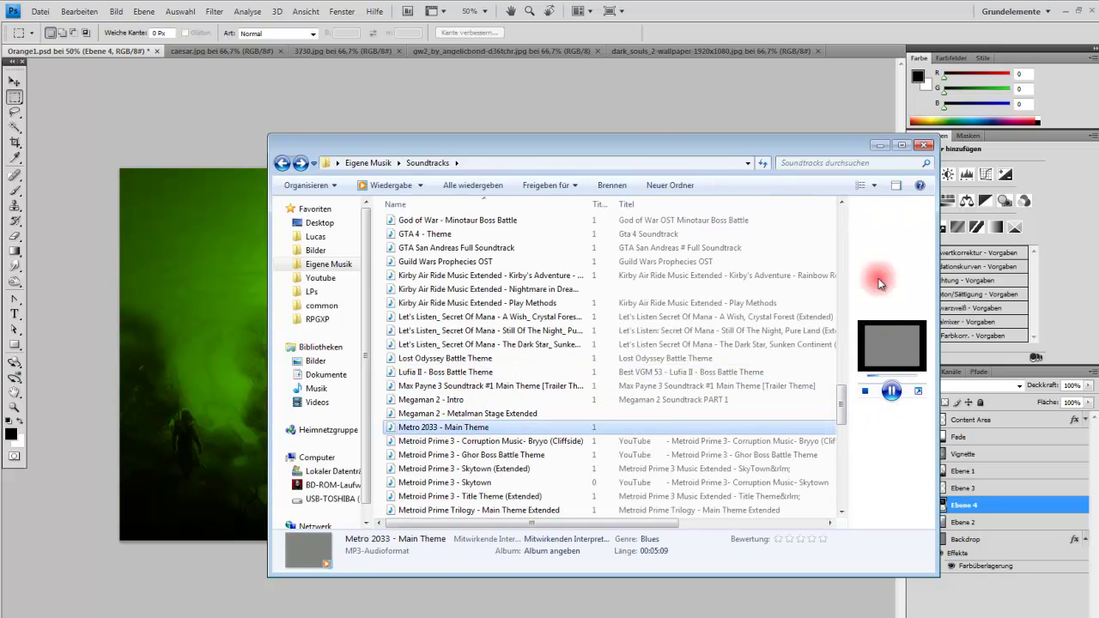
click(880, 145)
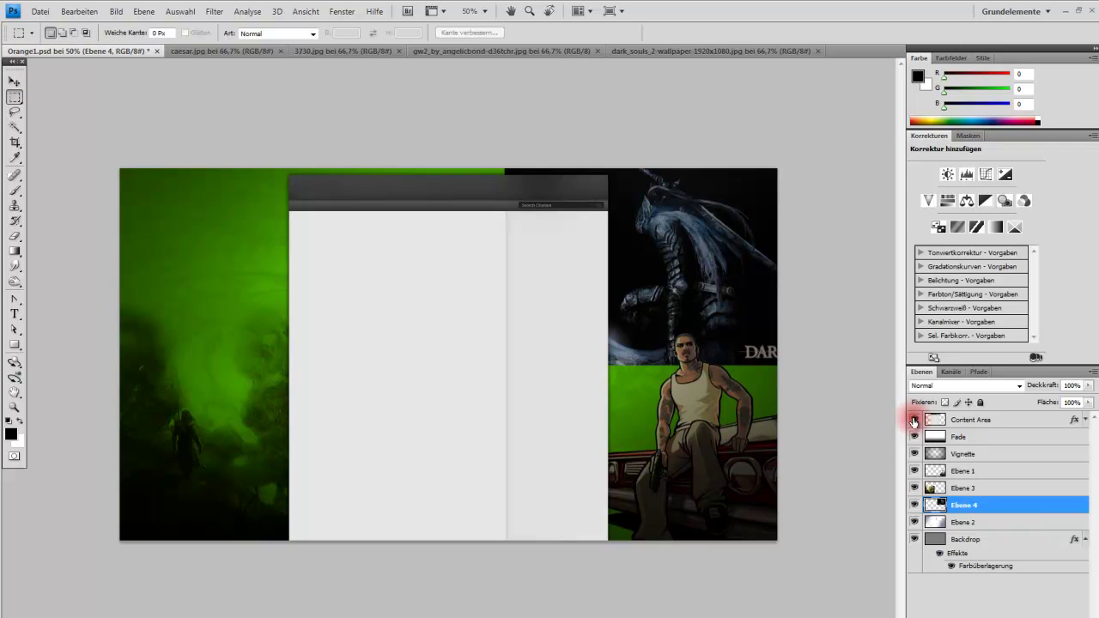
Hide the Content Area layer, centre Ebene 4, and stack it above Ebene 1
click(913, 420)
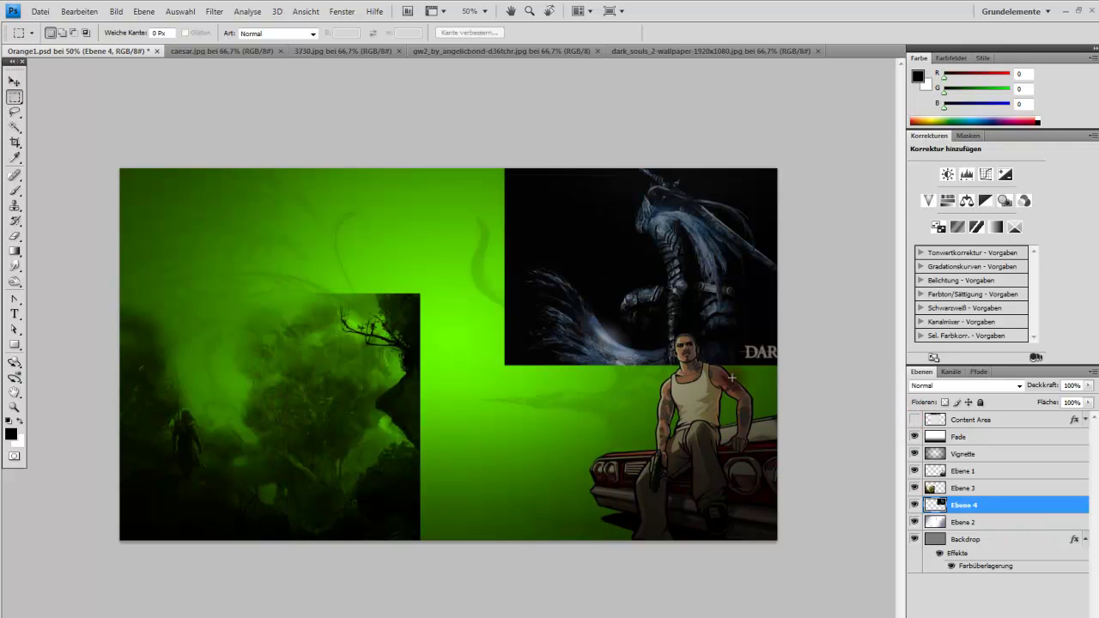
click(15, 82)
drag(618, 254, 412, 237)
drag(990, 515, 964, 465)
mouse_move(589, 297)
mouse_down()
mouse_move(591, 347)
mouse_move(608, 373)
mouse_up()
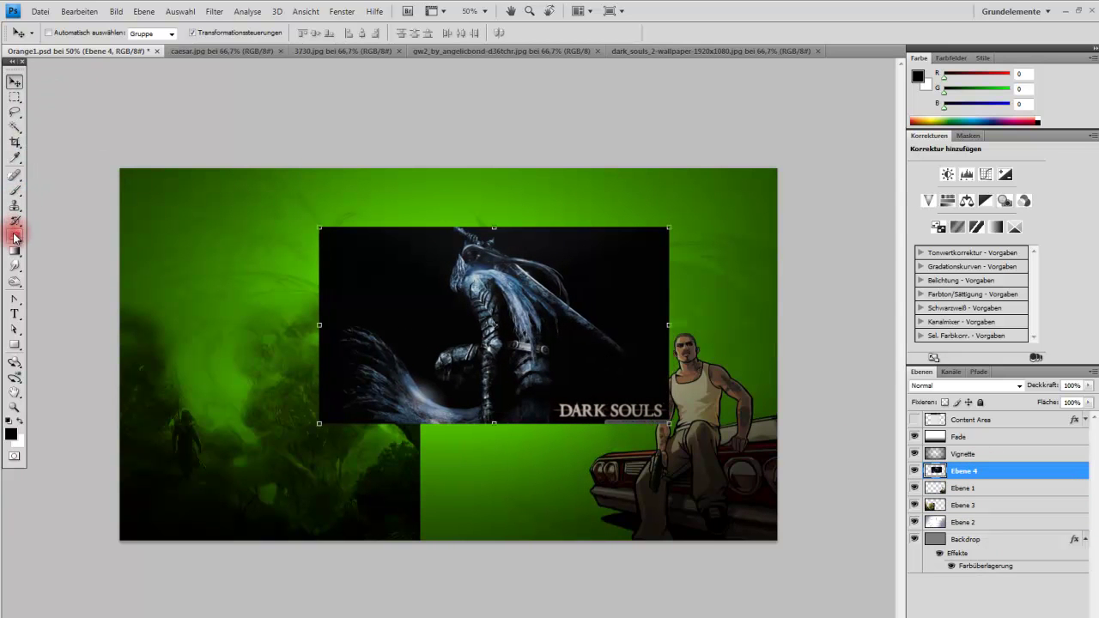
Erase the DARK SOULS title with the Eraser at 100% opacity
click(15, 238)
click(89, 34)
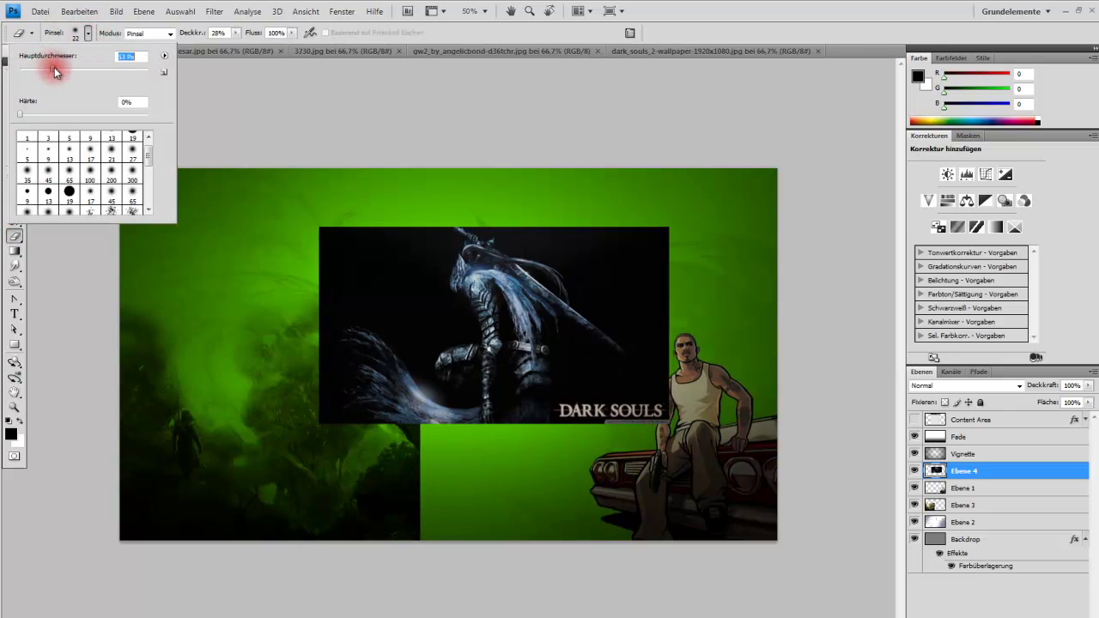
click(565, 407)
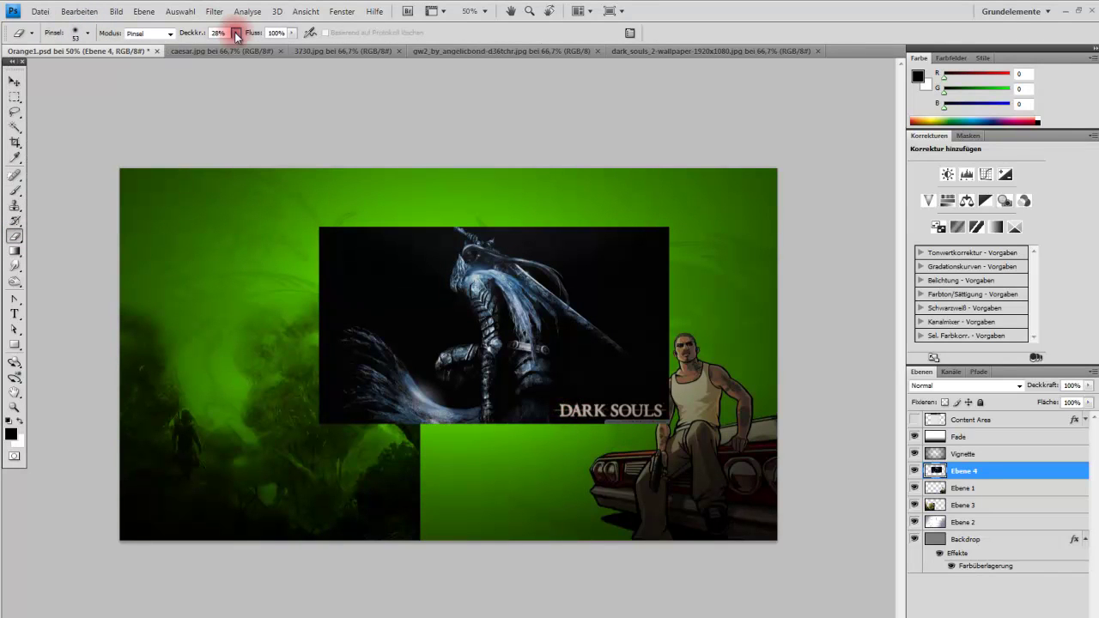
drag(234, 32, 284, 45)
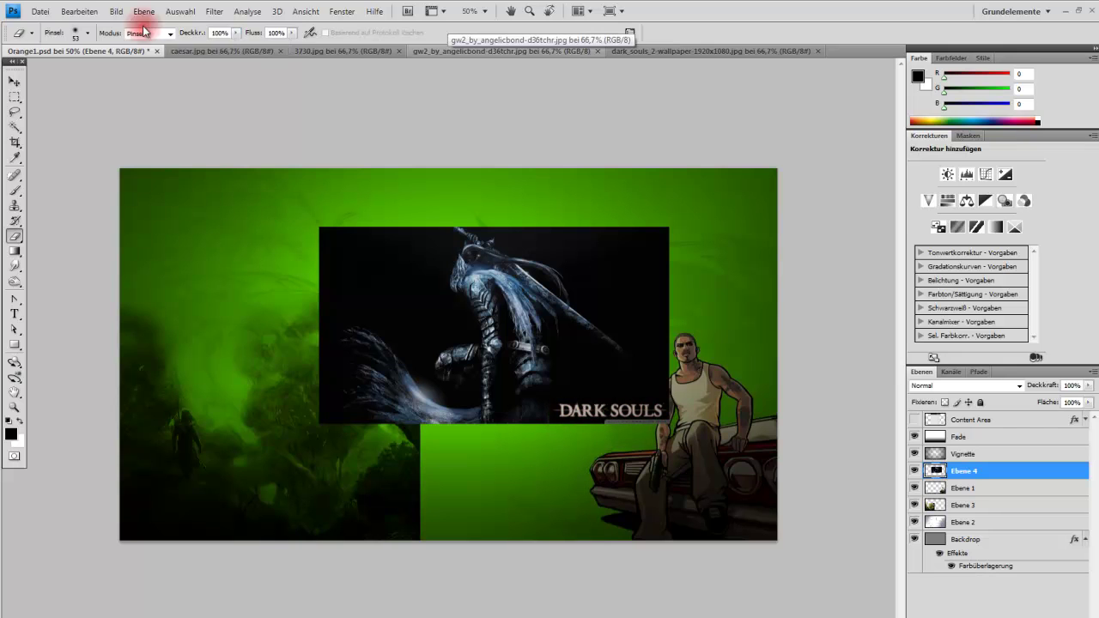
click(85, 35)
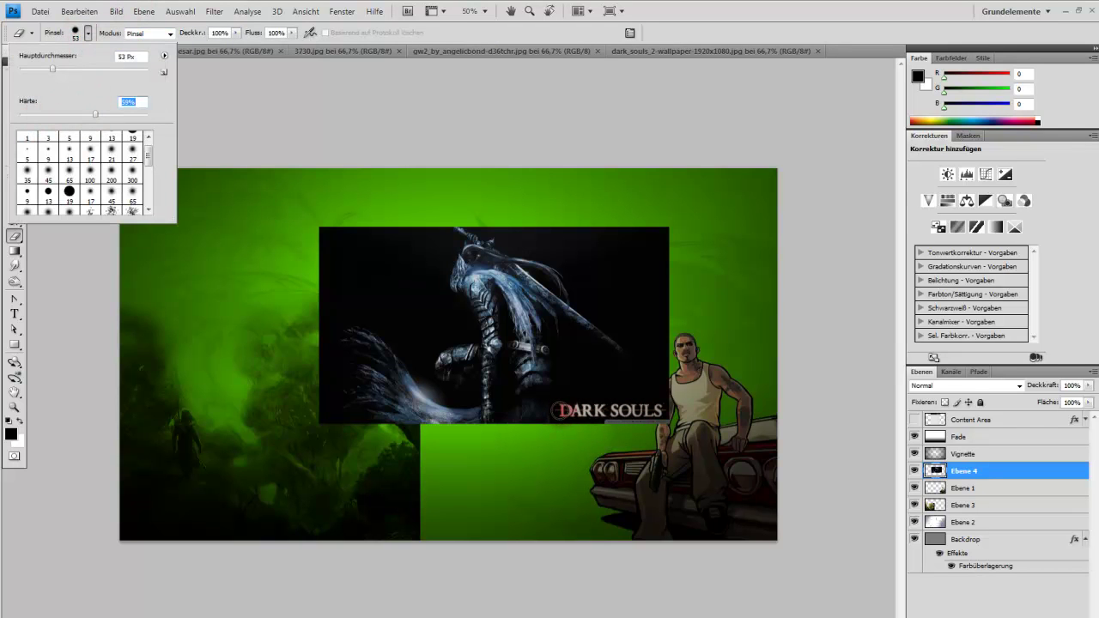
drag(561, 410, 592, 410)
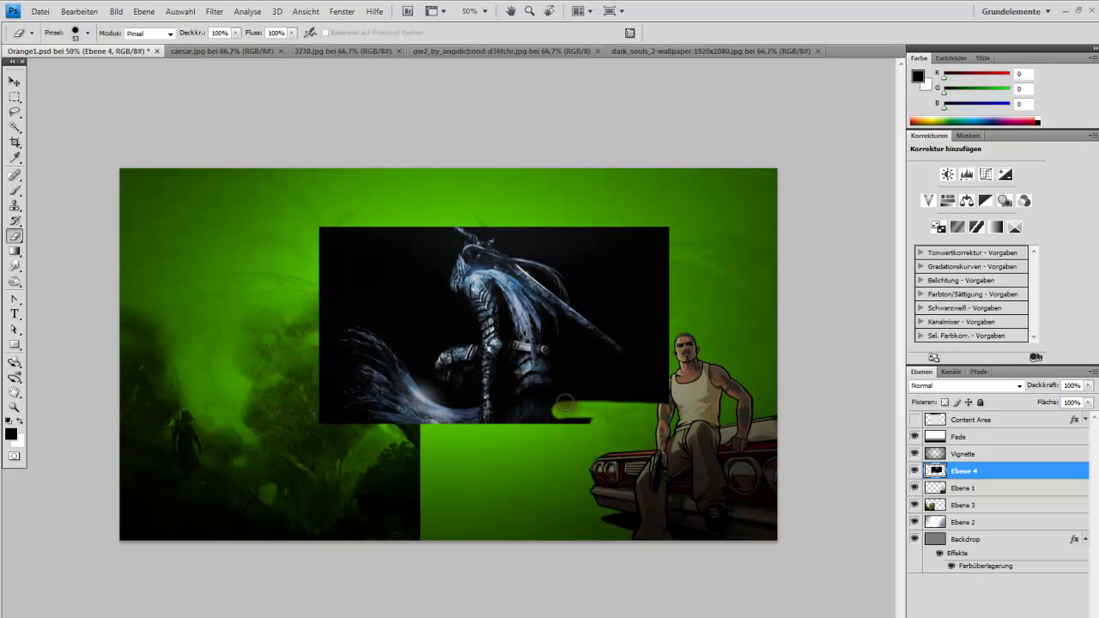
click(24, 130)
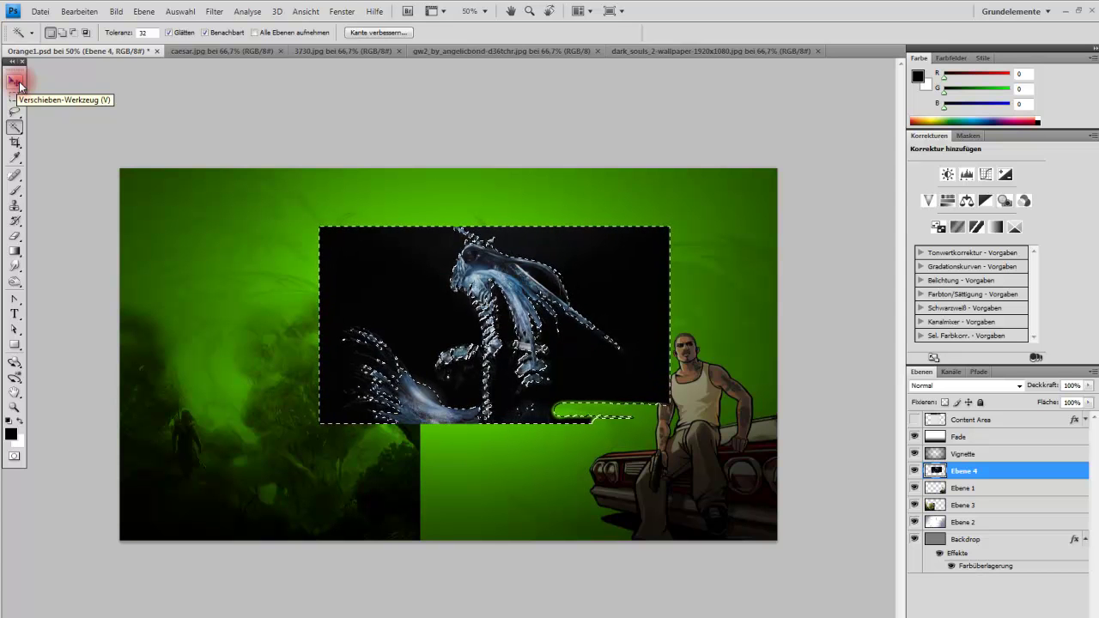
Clear the selection around the Dark Souls artwork
click(17, 83)
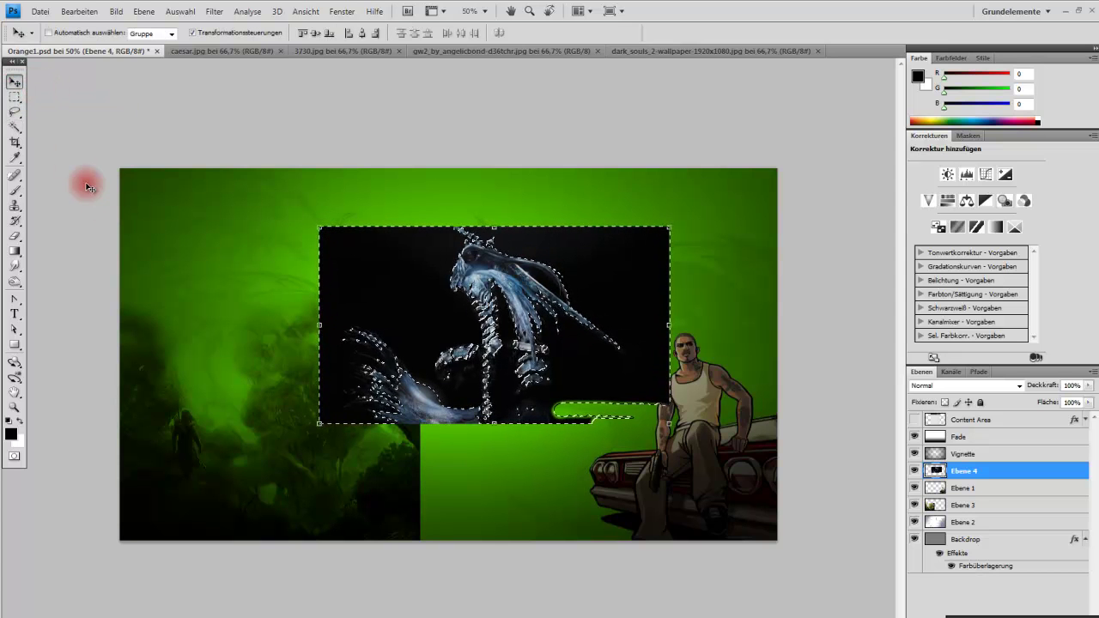
click(15, 97)
click(77, 123)
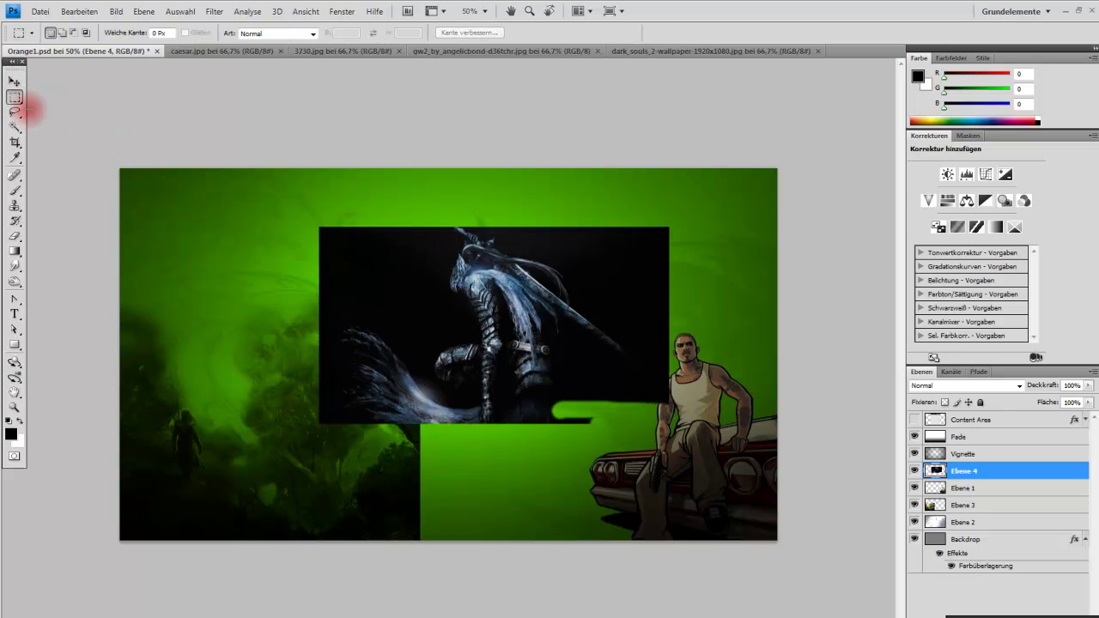
key(v)
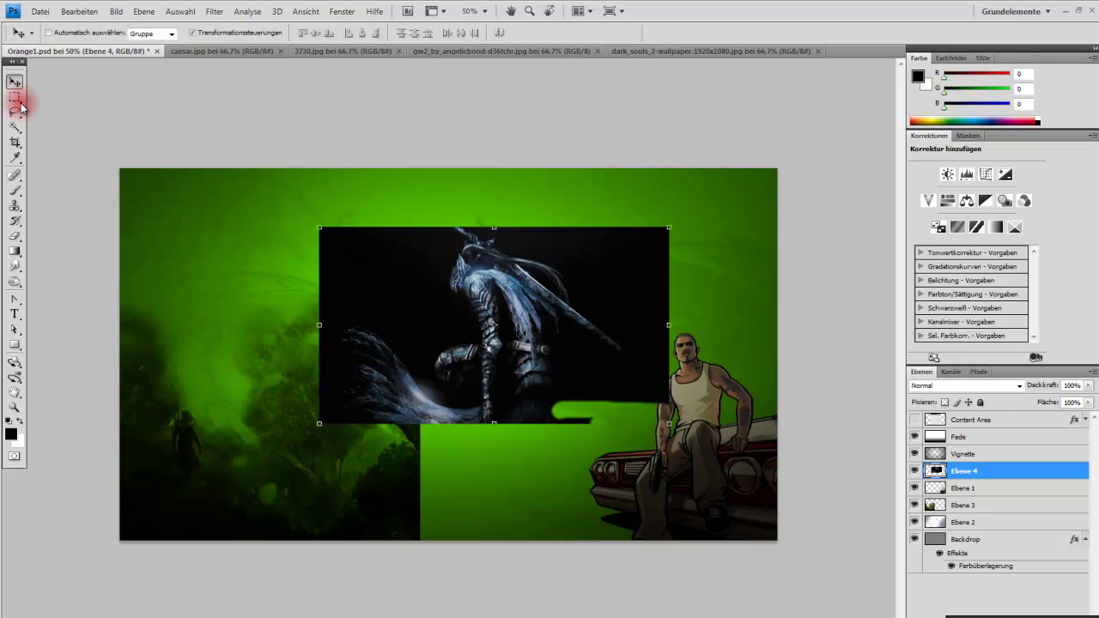
Softly erase the artwork's edges with a large 0%-hardness eraser, then shift it up-right
click(14, 234)
click(89, 34)
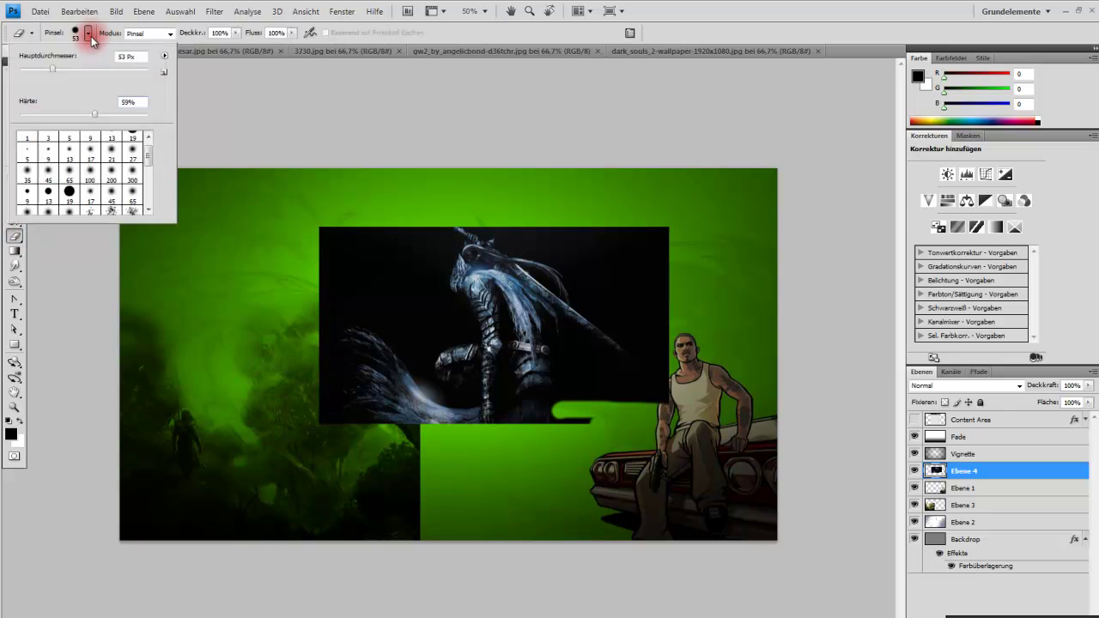
drag(95, 115, 19, 115)
click(79, 67)
mouse_move(335, 245)
mouse_down()
mouse_move(303, 373)
mouse_move(338, 235)
mouse_move(566, 218)
mouse_move(671, 319)
mouse_move(577, 414)
mouse_move(596, 238)
mouse_up()
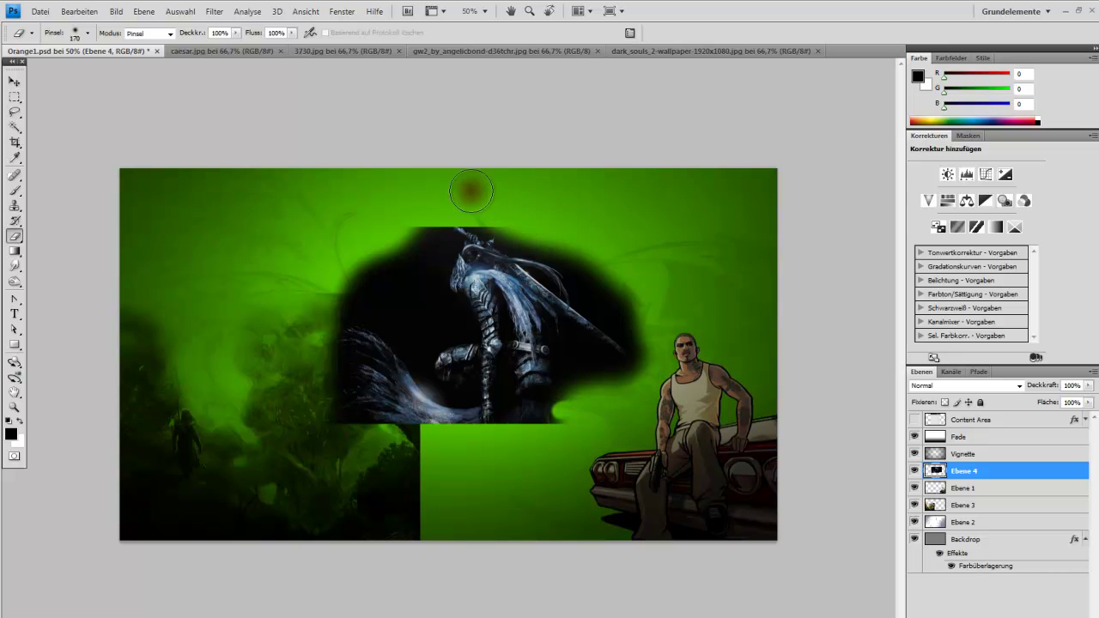
mouse_move(412, 209)
mouse_down()
mouse_move(418, 312)
mouse_move(413, 256)
mouse_up()
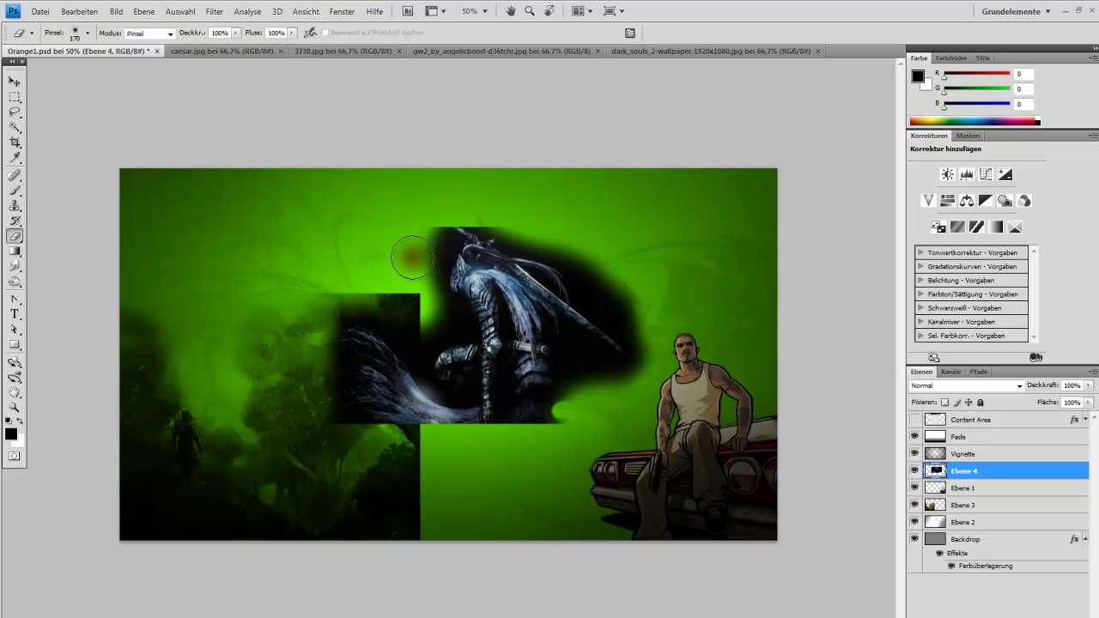
click(15, 81)
drag(557, 329, 669, 296)
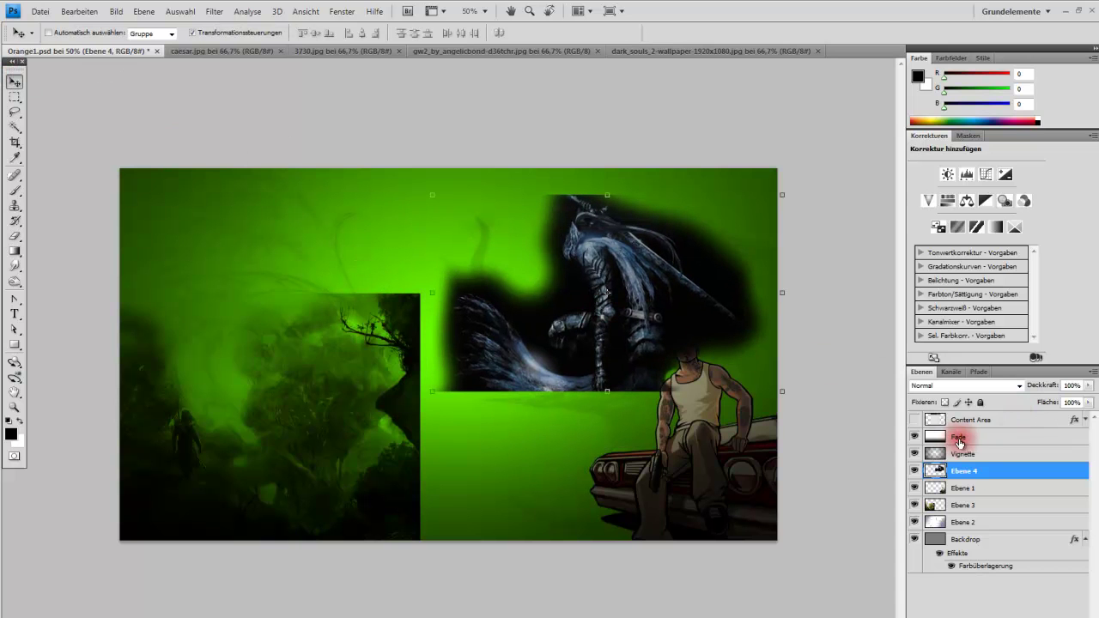
Set Ebene 4 to Multiplizieren blending and move it further up and right
click(1020, 386)
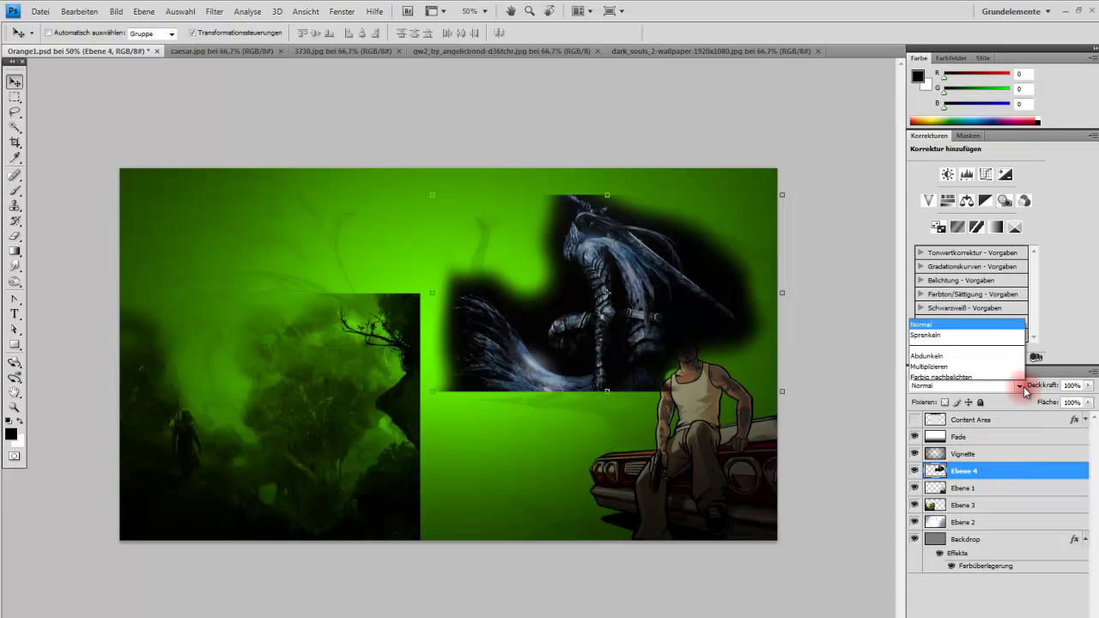
click(977, 110)
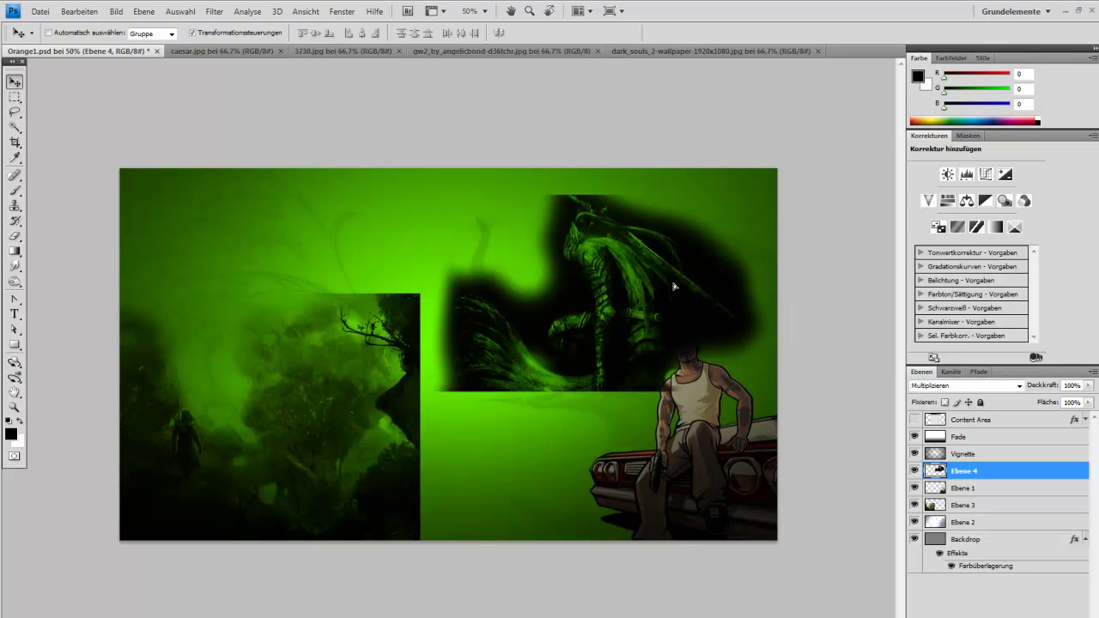
drag(687, 297, 739, 252)
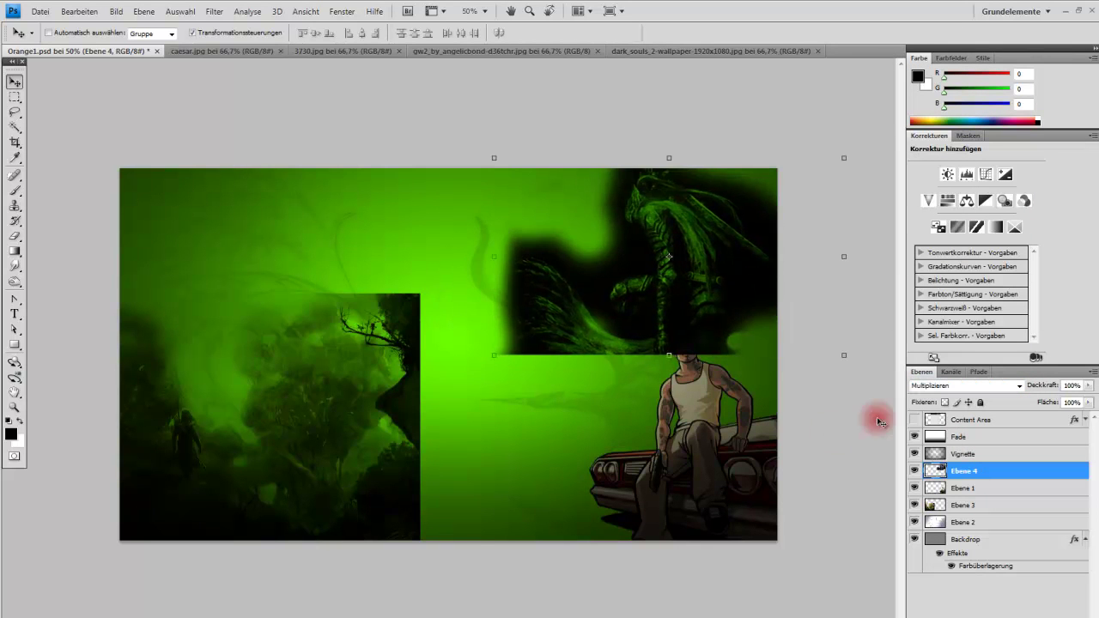
Preview Negativ multiplizieren, Luminanz, Farbe and other modes in Blending Options, then cancel
double_click(991, 475)
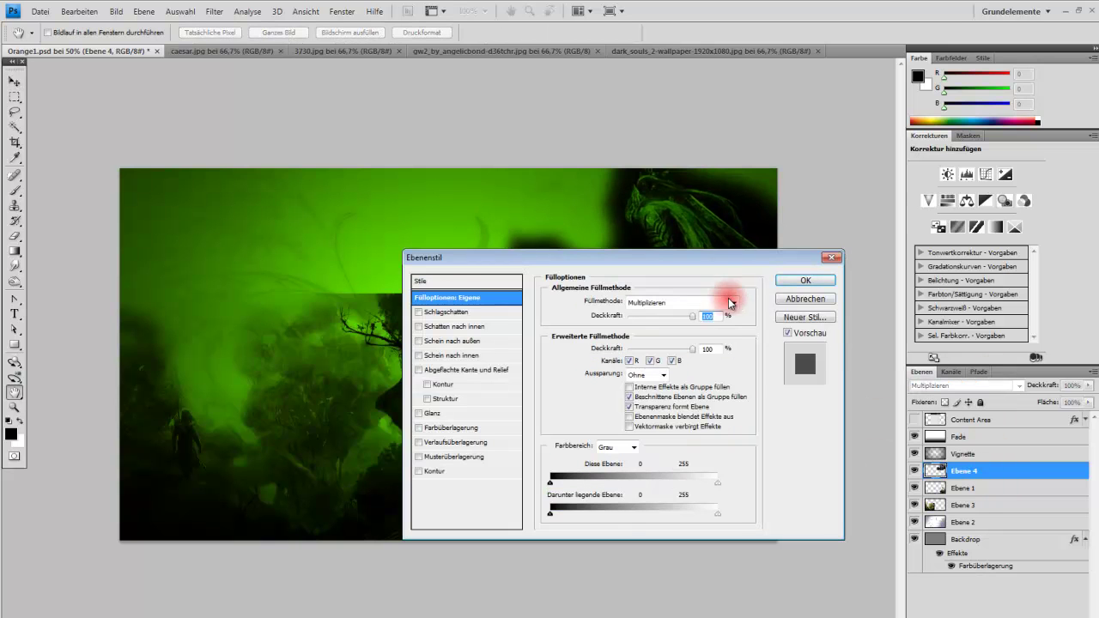
click(734, 303)
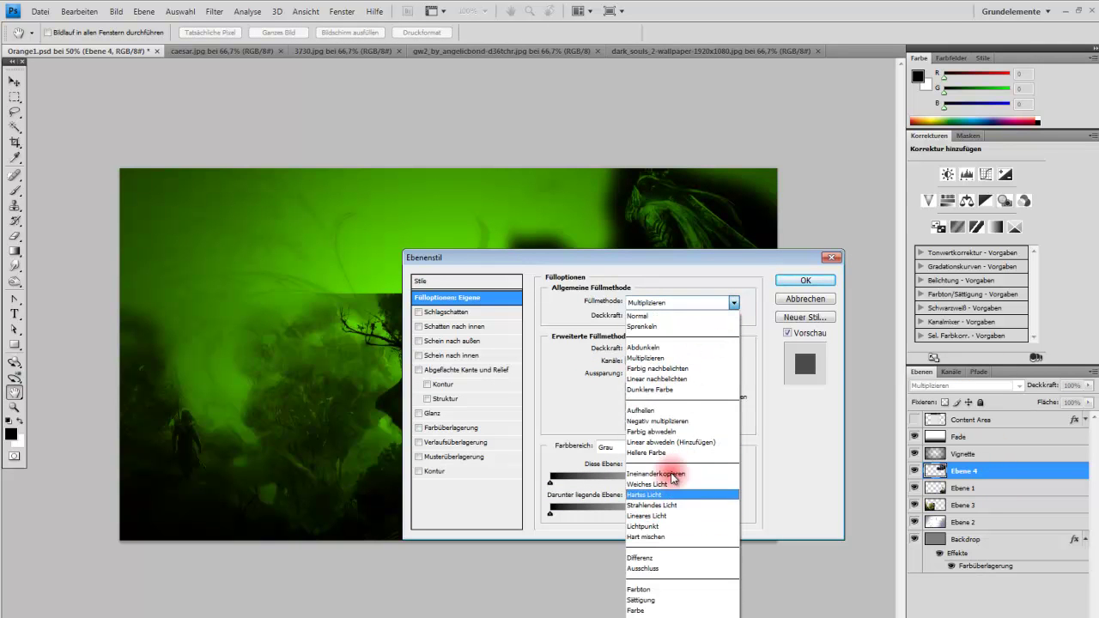
click(668, 421)
drag(677, 264, 343, 285)
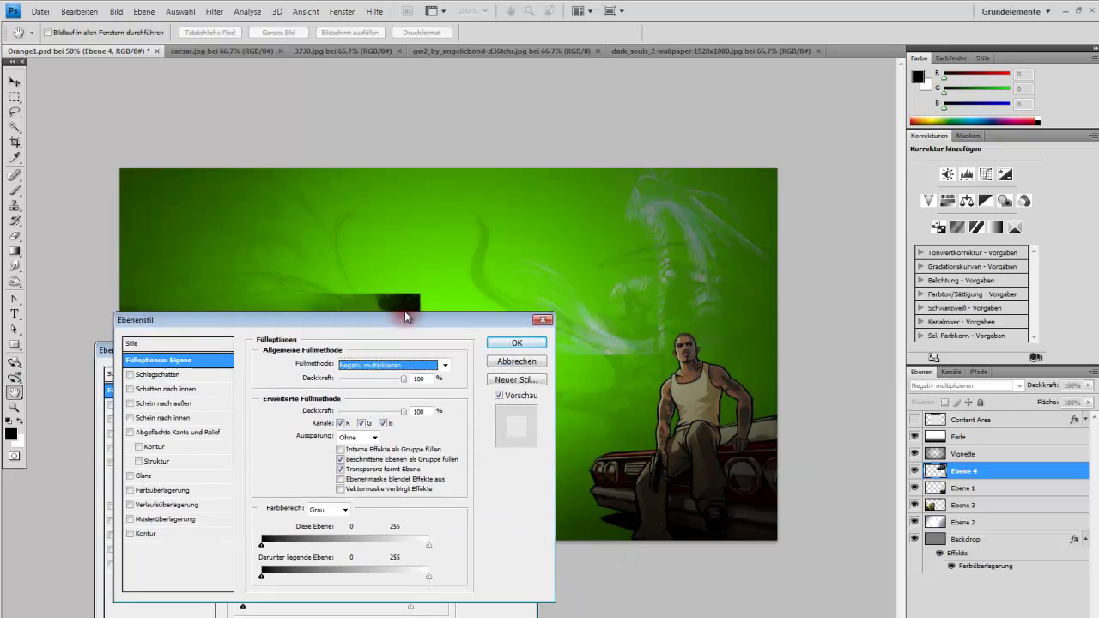
click(356, 320)
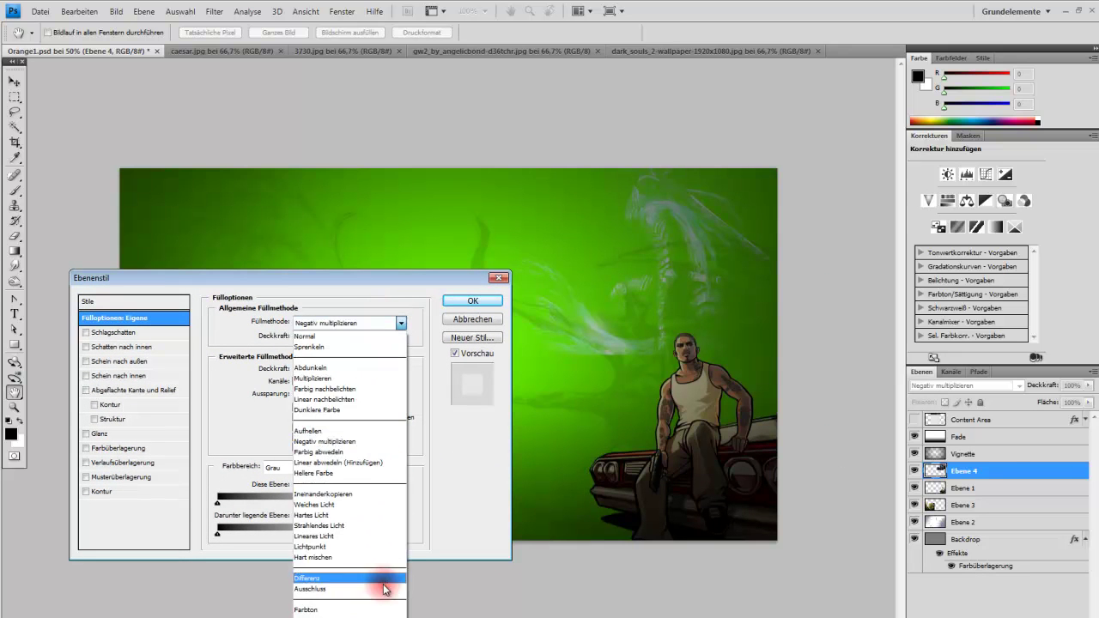
click(352, 599)
key(Up)
key(Up)
key(Up)
key(Up)
key(Up)
key(Up)
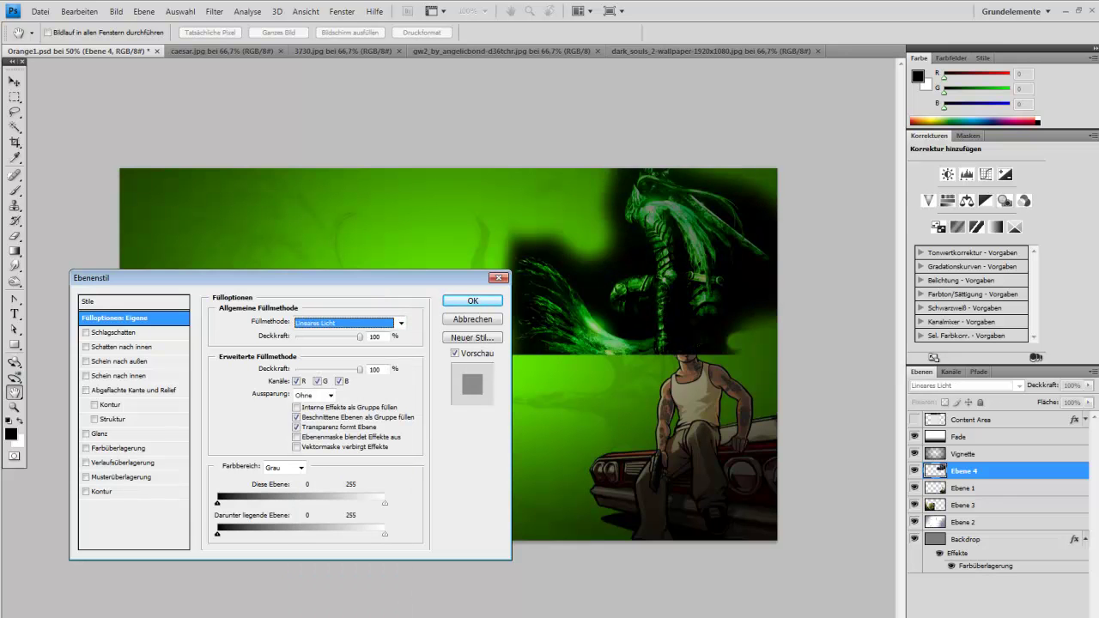
key(Up)
key(Up)
key(Up)
key(Up)
key(Up)
key(Up)
key(Up)
key(Up)
key(Up)
key(Up)
key(Up)
key(Up)
key(Up)
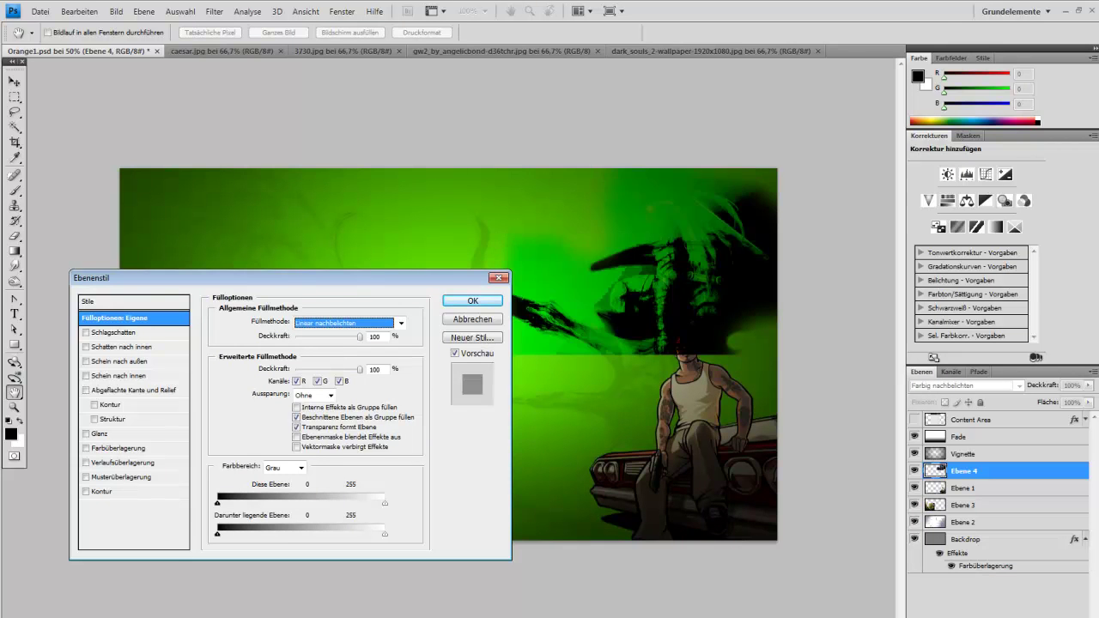
key(Up)
key(Up)
key(Up)
key(Up)
key(Up)
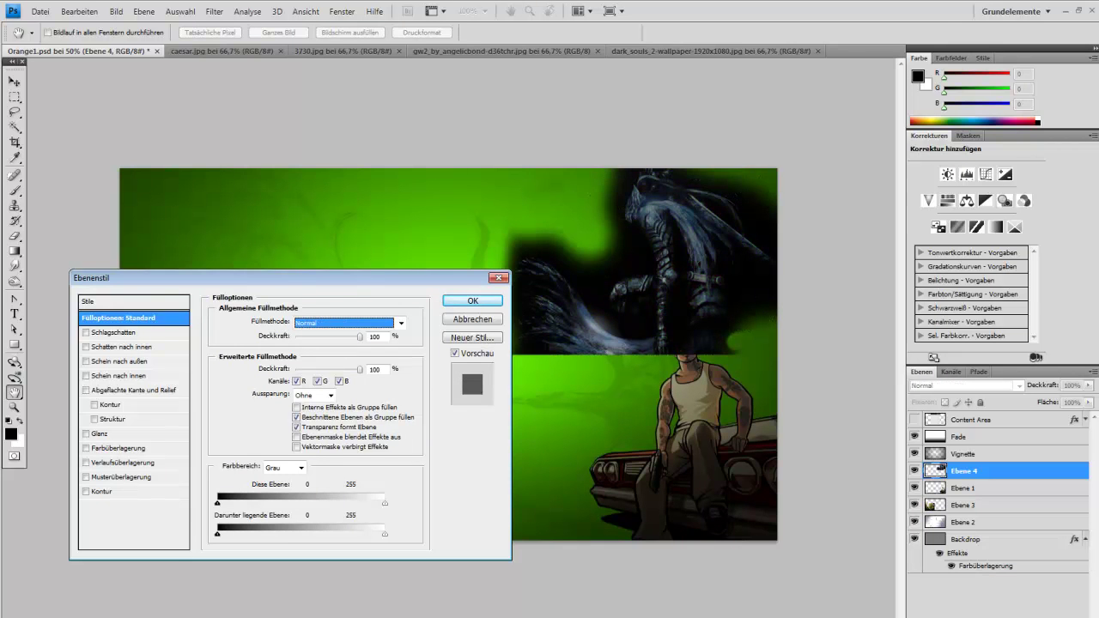
click(490, 318)
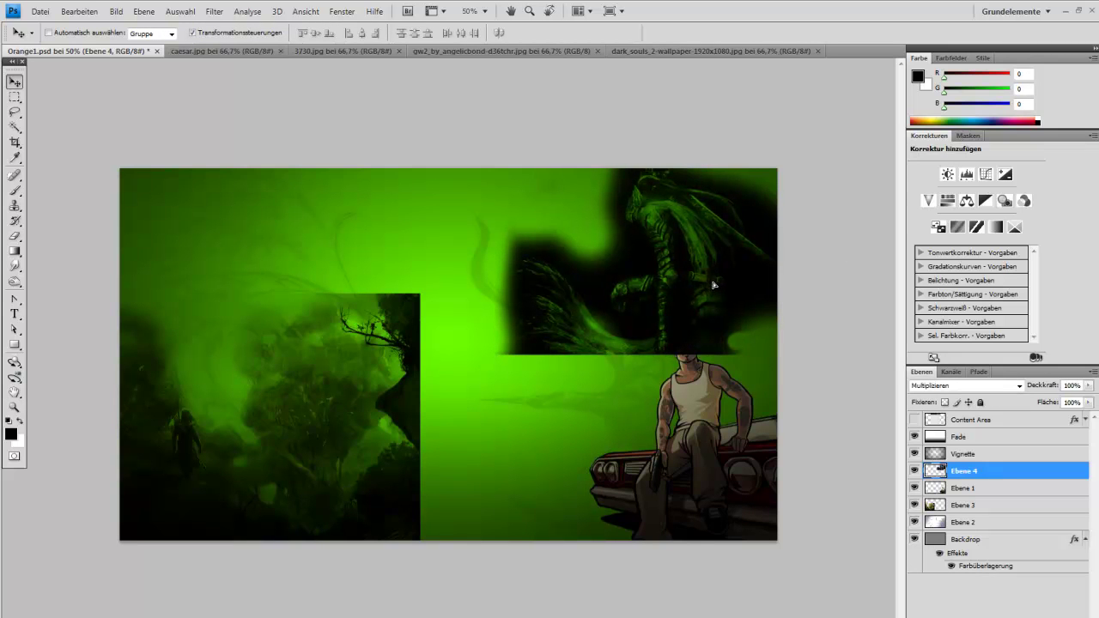
Return Ebene 4 to Normal blending and shift it about 86 px left
drag(706, 286, 721, 287)
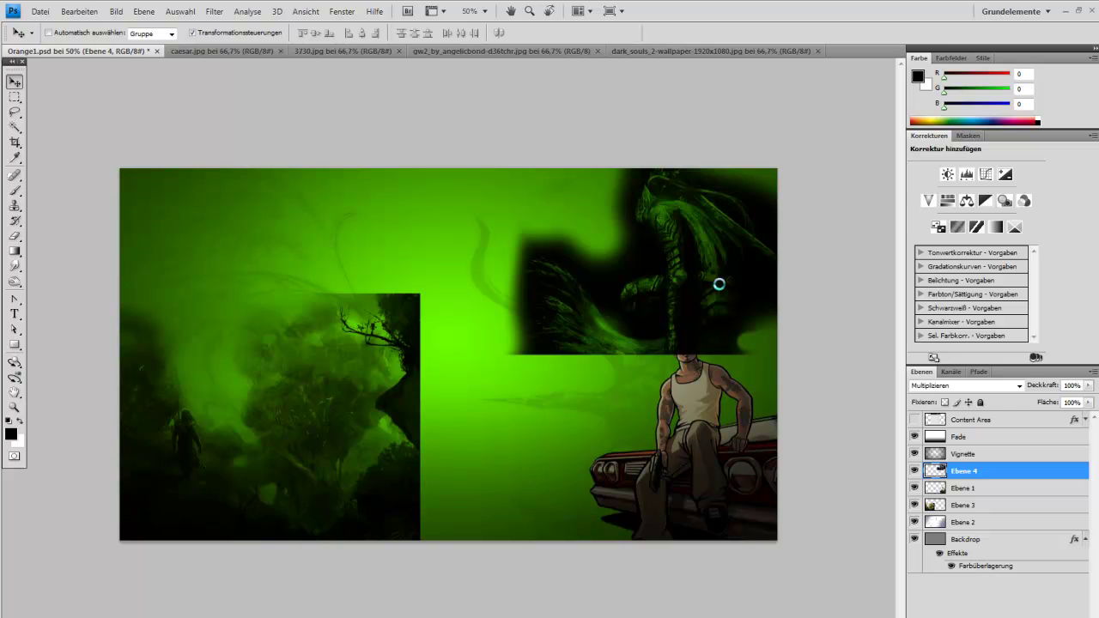
click(1019, 386)
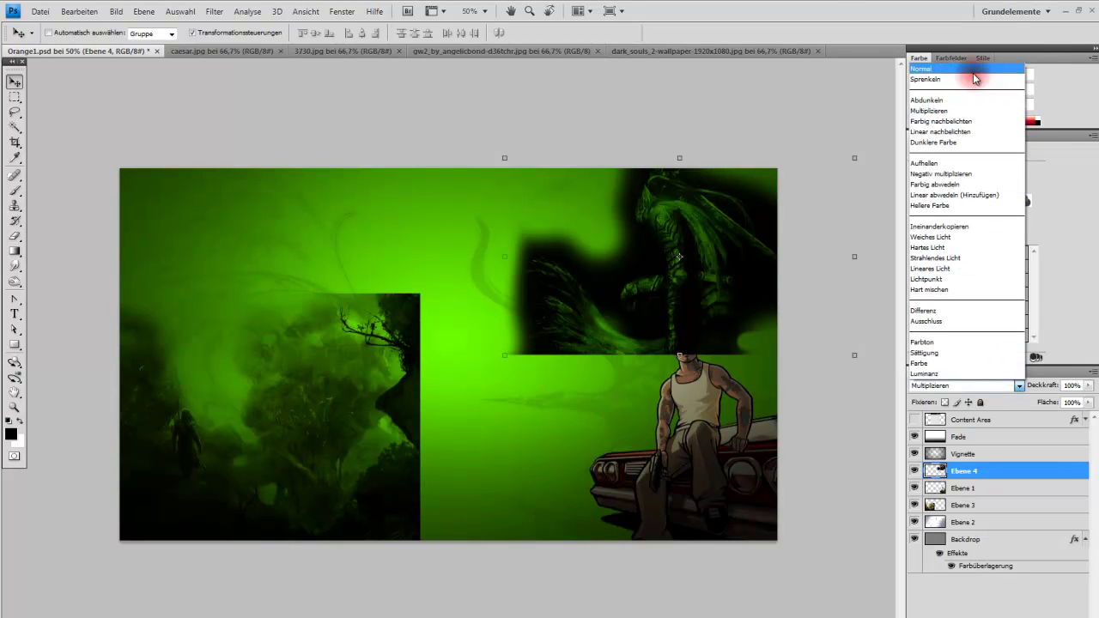
click(976, 68)
mouse_move(712, 260)
mouse_down()
mouse_move(702, 260)
mouse_move(728, 237)
mouse_up()
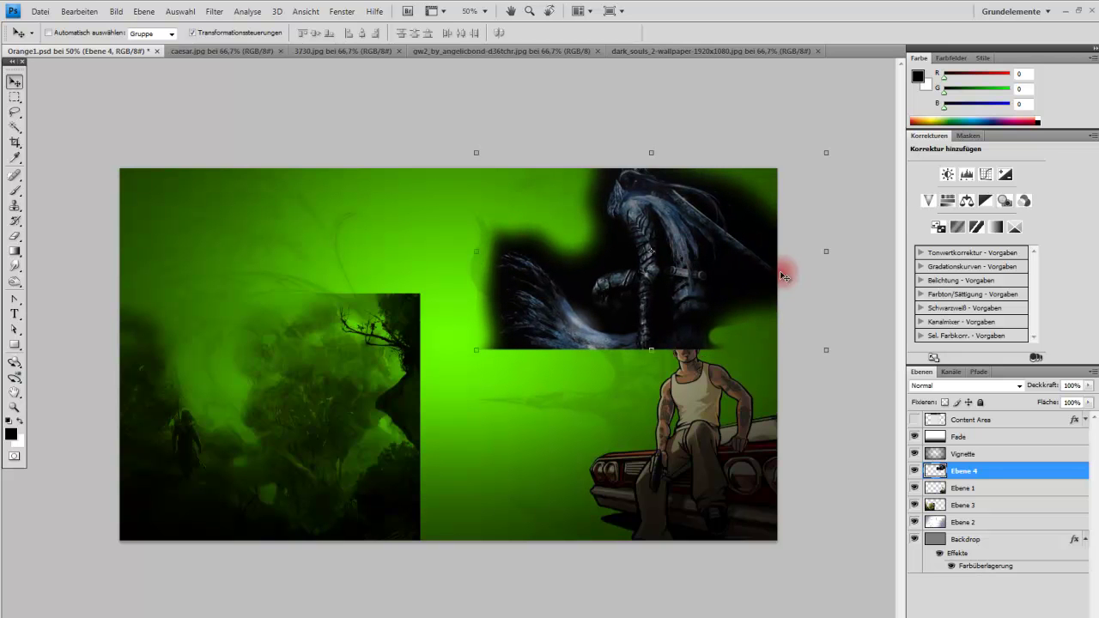
drag(784, 277, 711, 277)
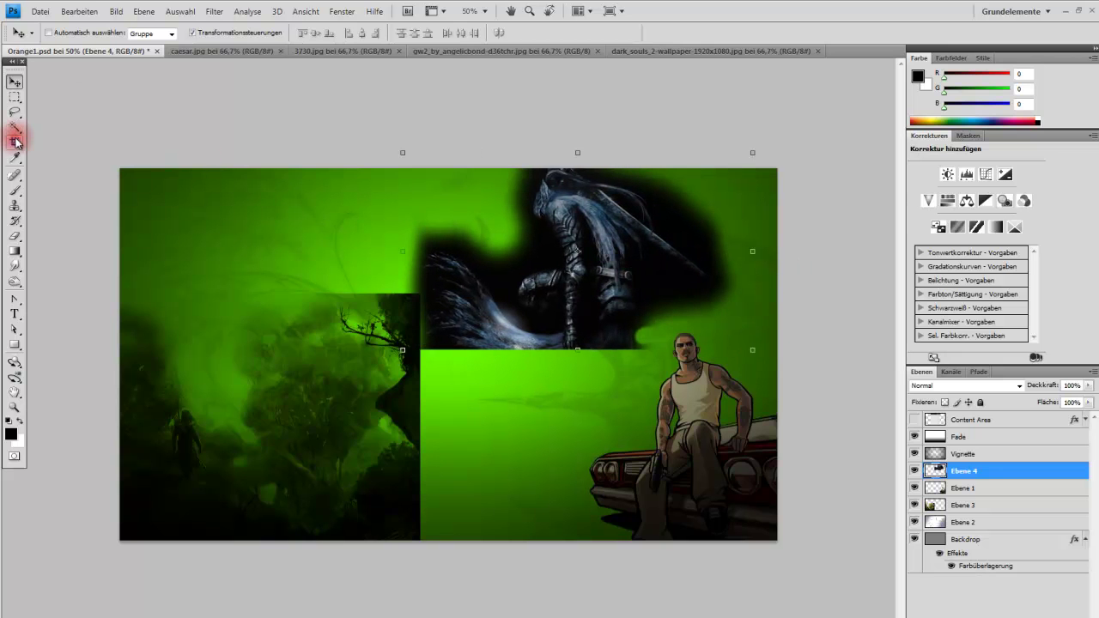
Make a Quick Selection around the knight figure, then discard it
drag(15, 138, 54, 124)
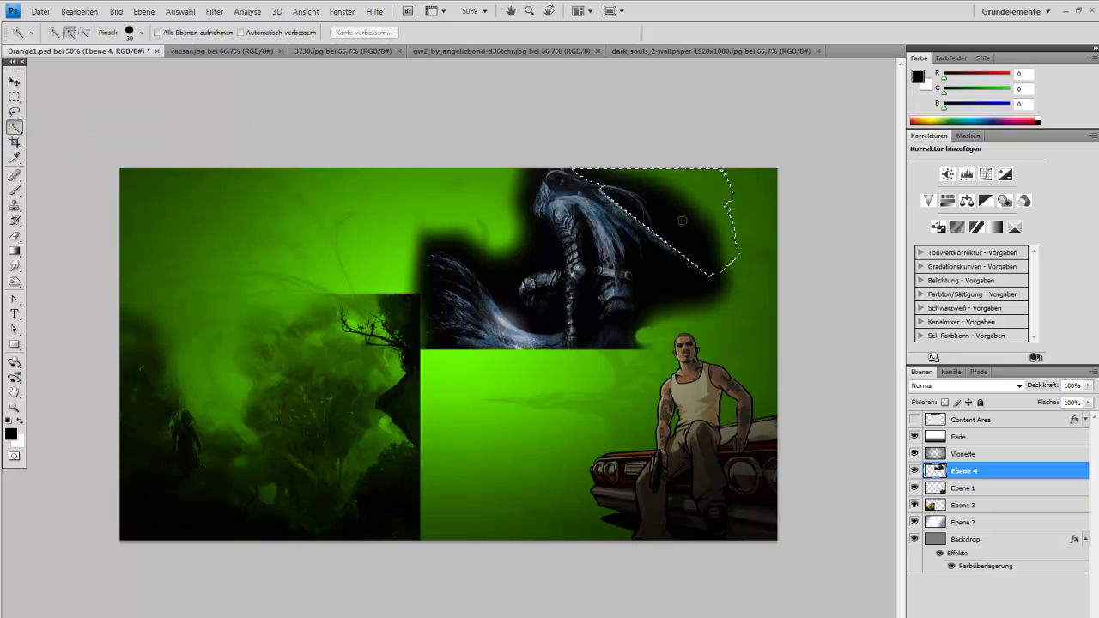
mouse_move(682, 220)
mouse_down()
mouse_move(691, 225)
mouse_move(54, 148)
mouse_up()
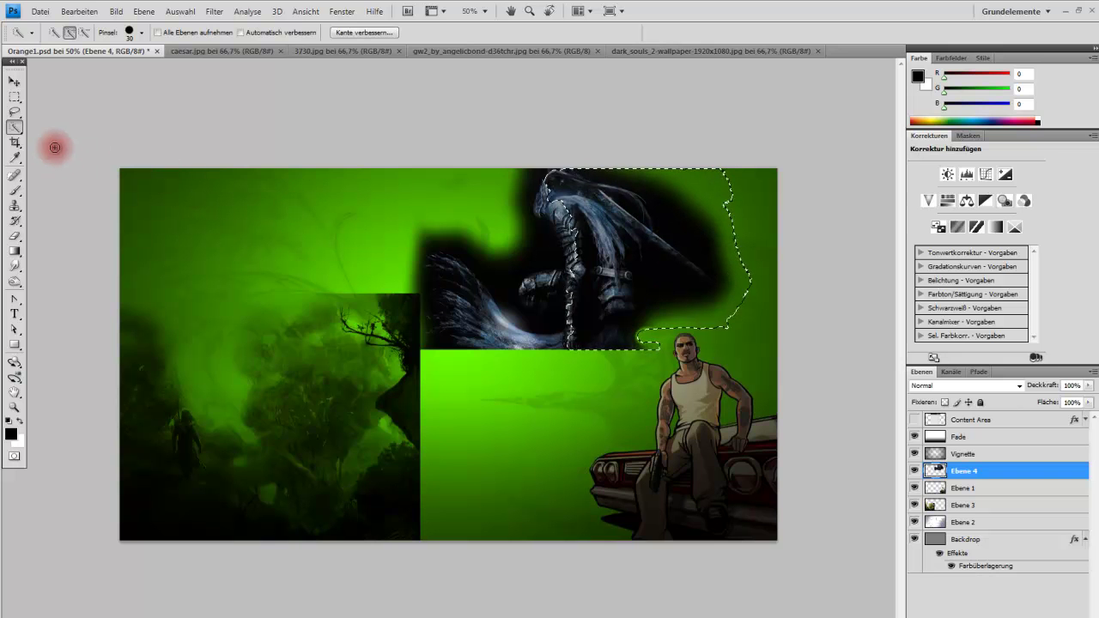
click(15, 97)
click(155, 137)
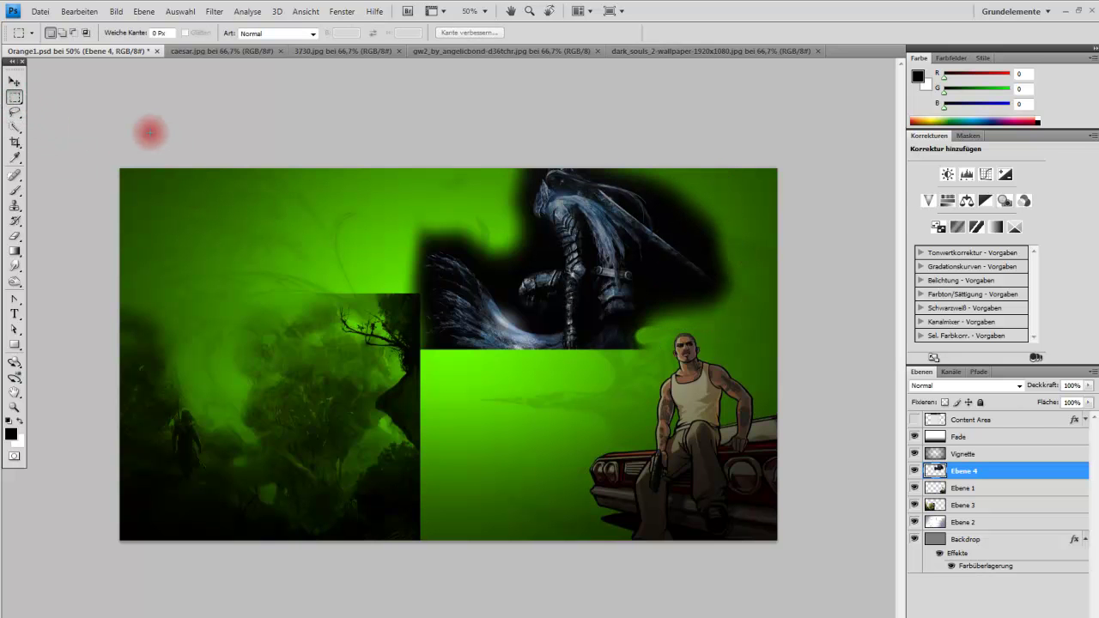
click(15, 82)
Delete layer Ebene 4 and close the dark_souls_2-wallpaper document
key(Delete)
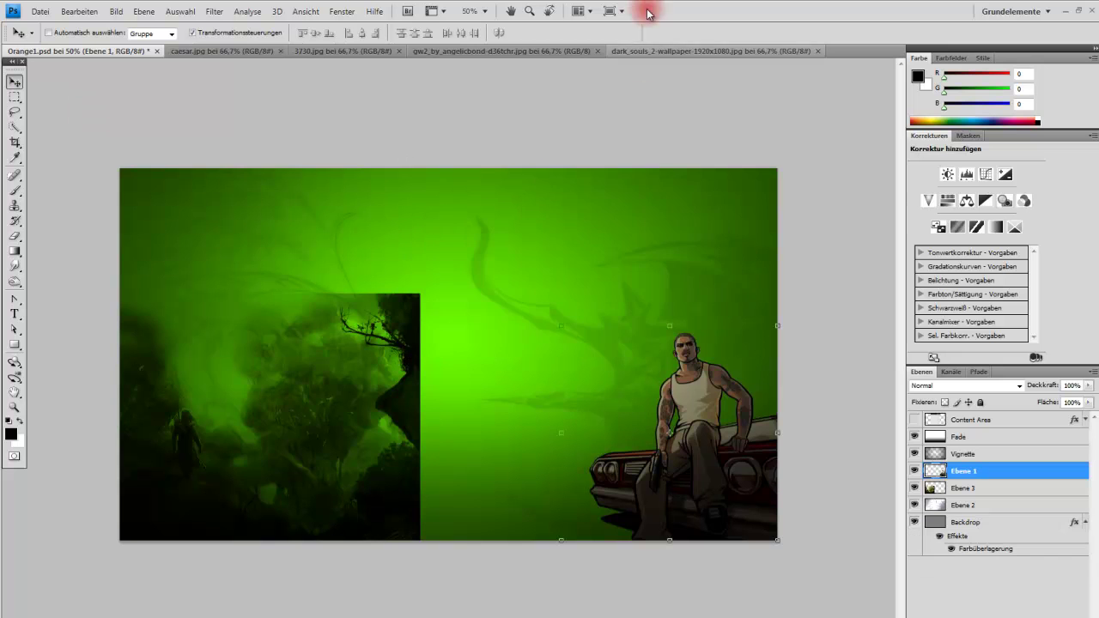
click(649, 49)
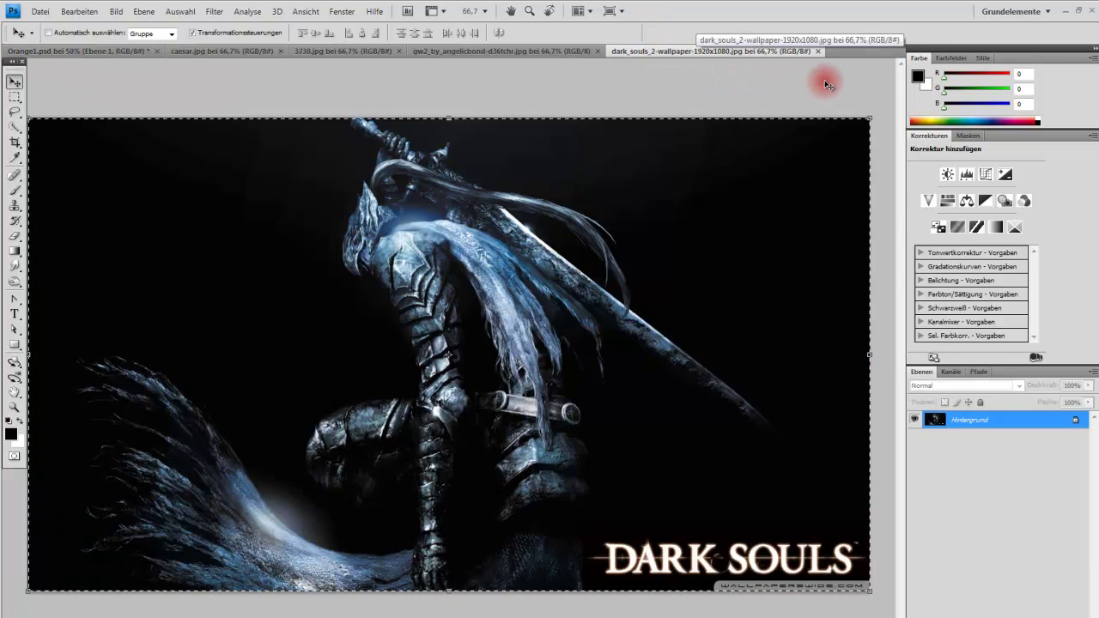
click(819, 52)
Browse the Diashow folder in the open-file dialog, previewing 465px-FlightOnFlammie
click(37, 11)
click(76, 38)
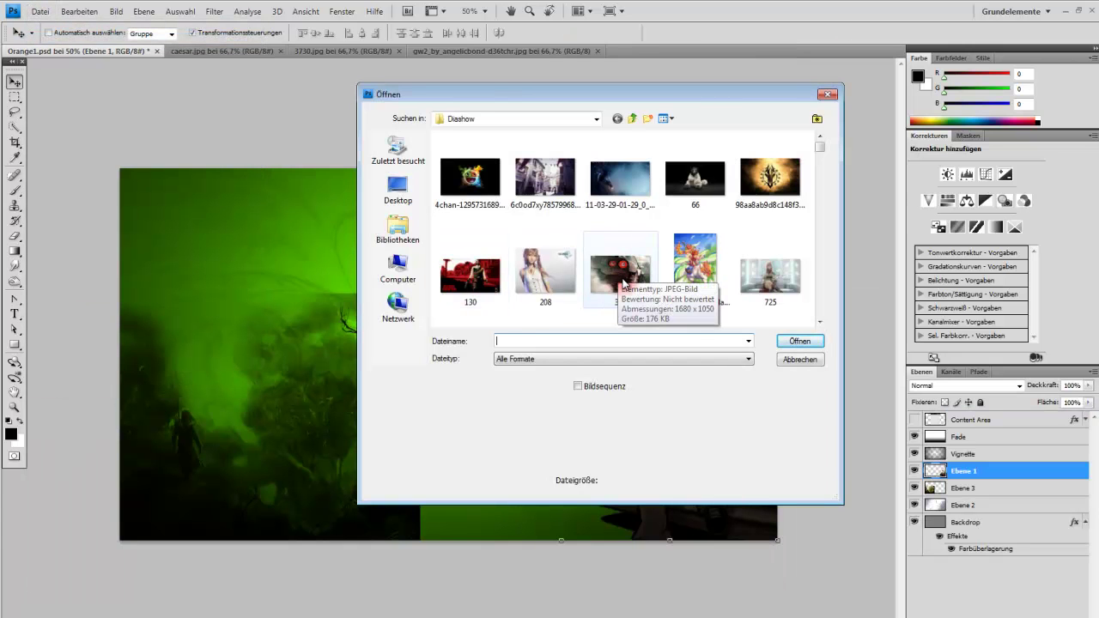
click(695, 262)
scroll(711, 269, down, 1)
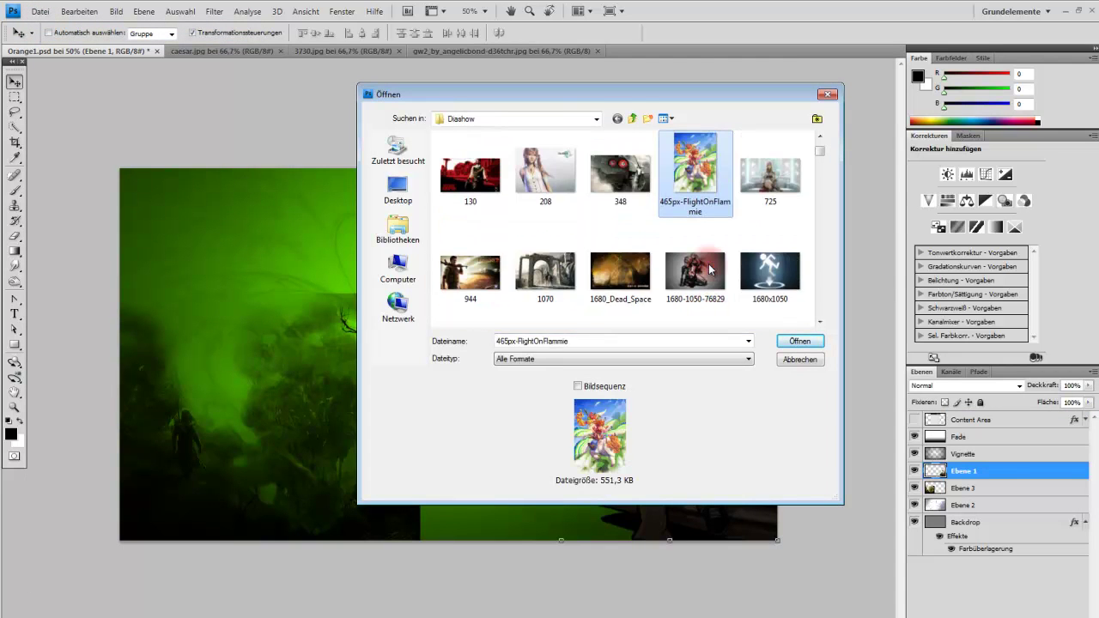
scroll(709, 269, down, 2)
scroll(709, 264, down, 3)
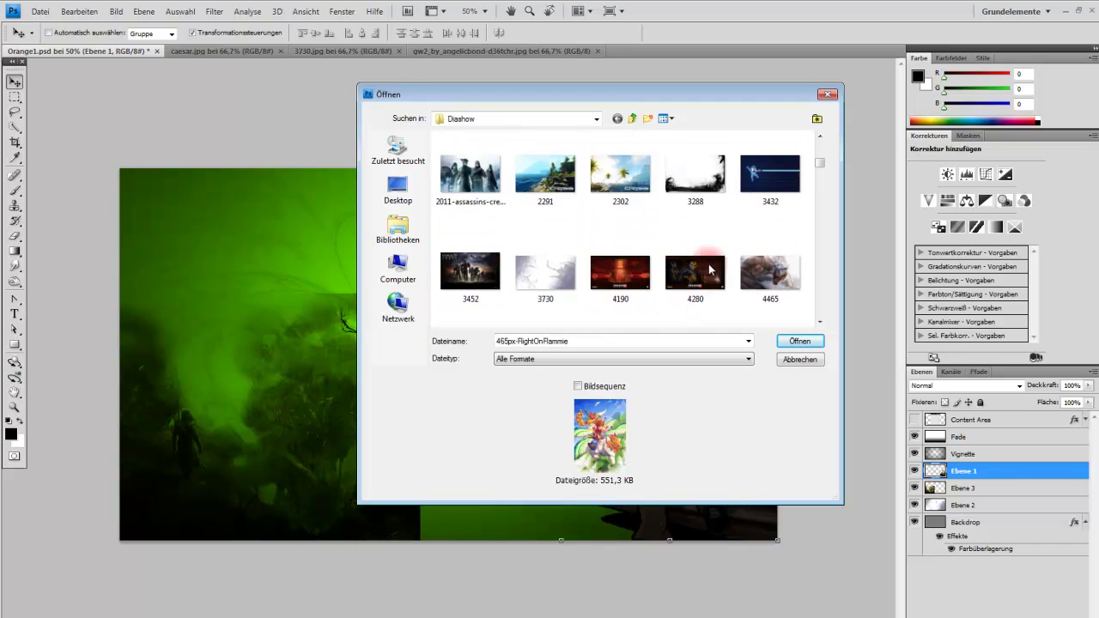
scroll(709, 264, down, 2)
scroll(709, 264, down, 3)
scroll(712, 287, down, 1)
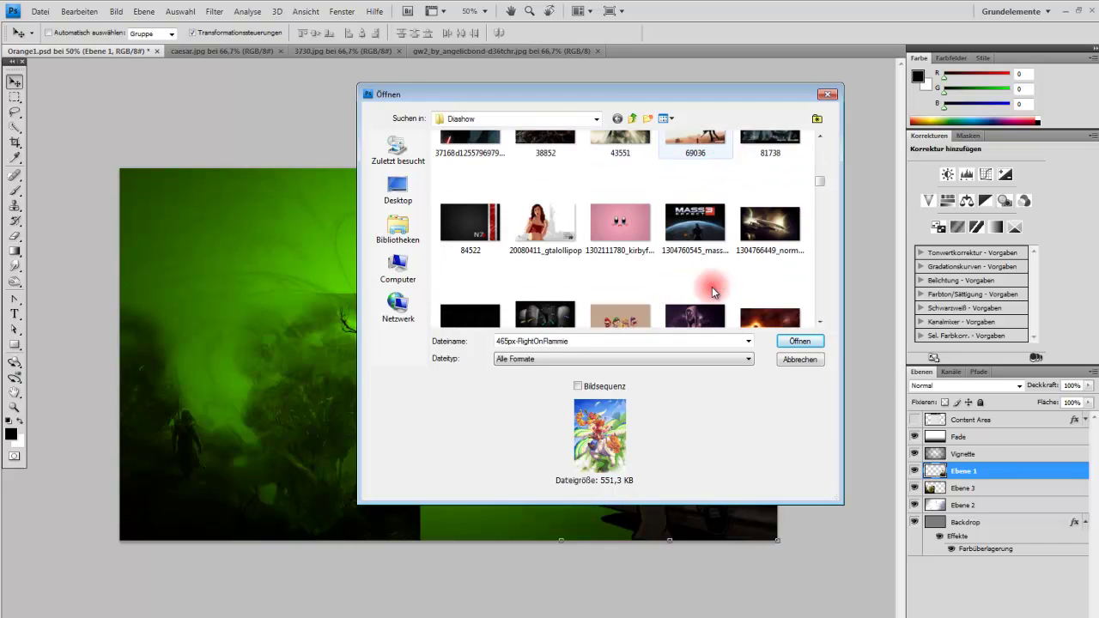
scroll(712, 287, down, 2)
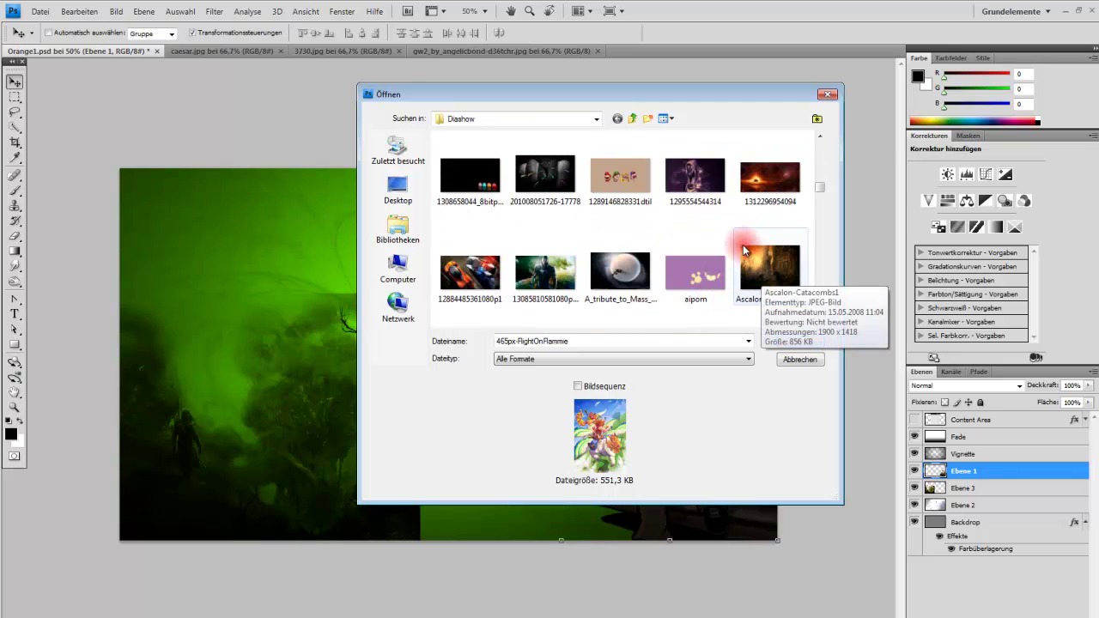
drag(762, 277, 727, 228)
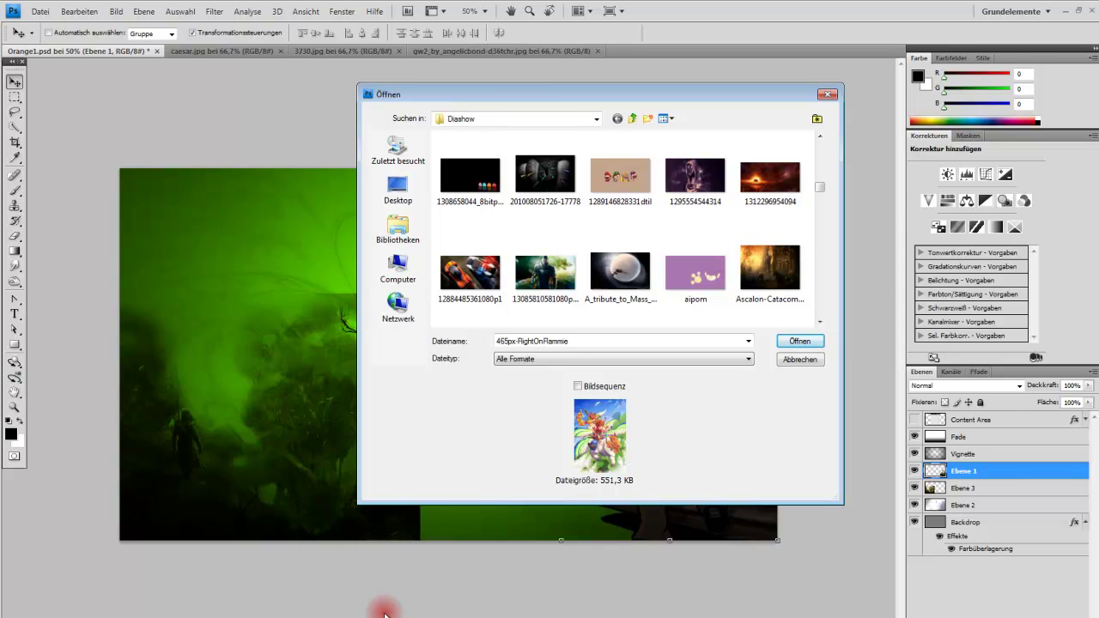
Play the Need For Speed Carbon - Ekstrak - Belt track from Soundtracks and minimize Explorer
scroll(526, 424, down, 1)
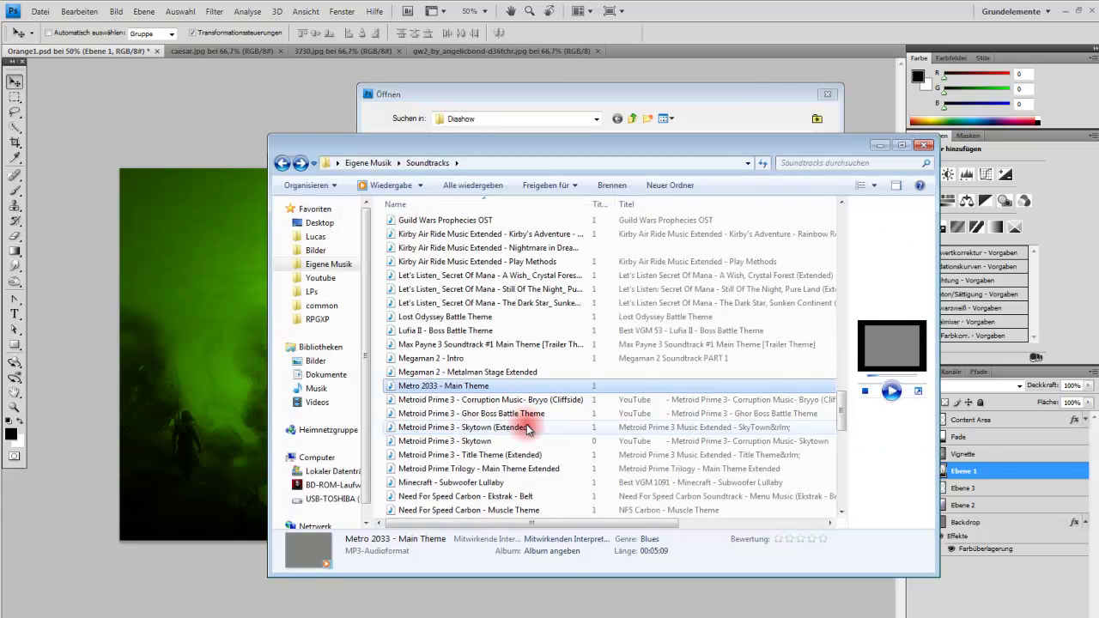
scroll(526, 425, down, 1)
scroll(527, 424, down, 1)
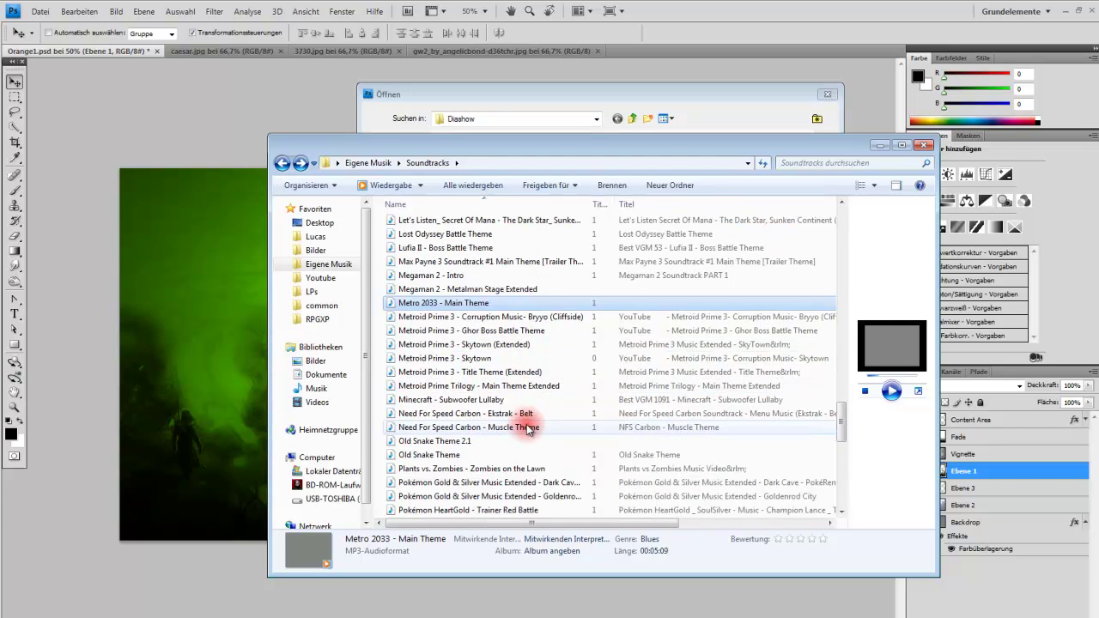
click(528, 414)
click(891, 392)
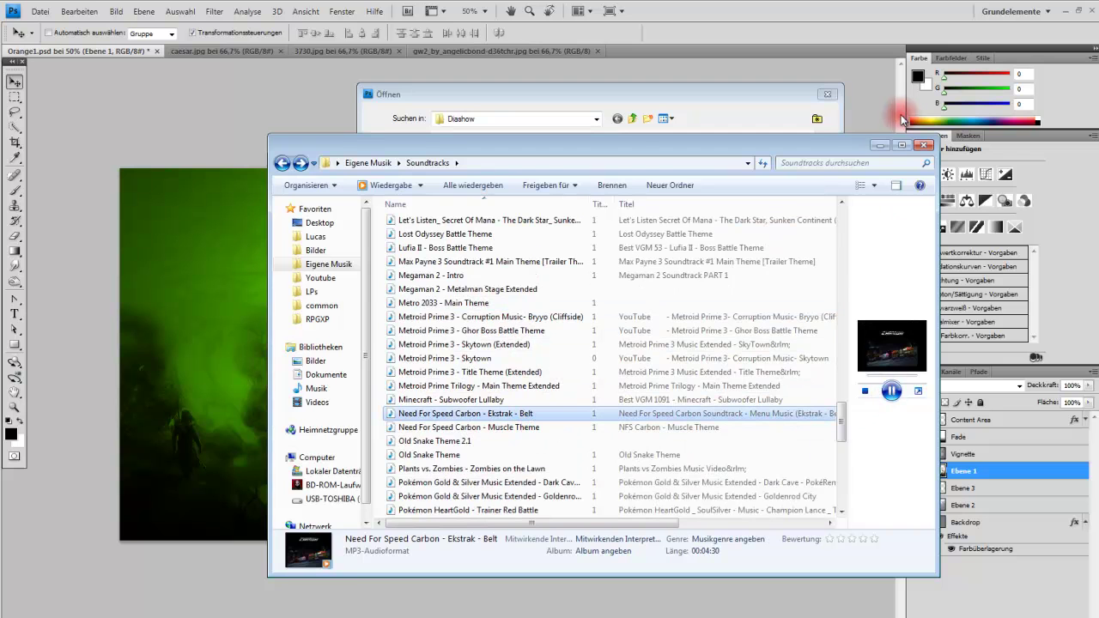
click(919, 144)
Cancel Photoshop's Öffnen dialog without opening any image
scroll(768, 255, up, 1)
scroll(771, 258, up, 2)
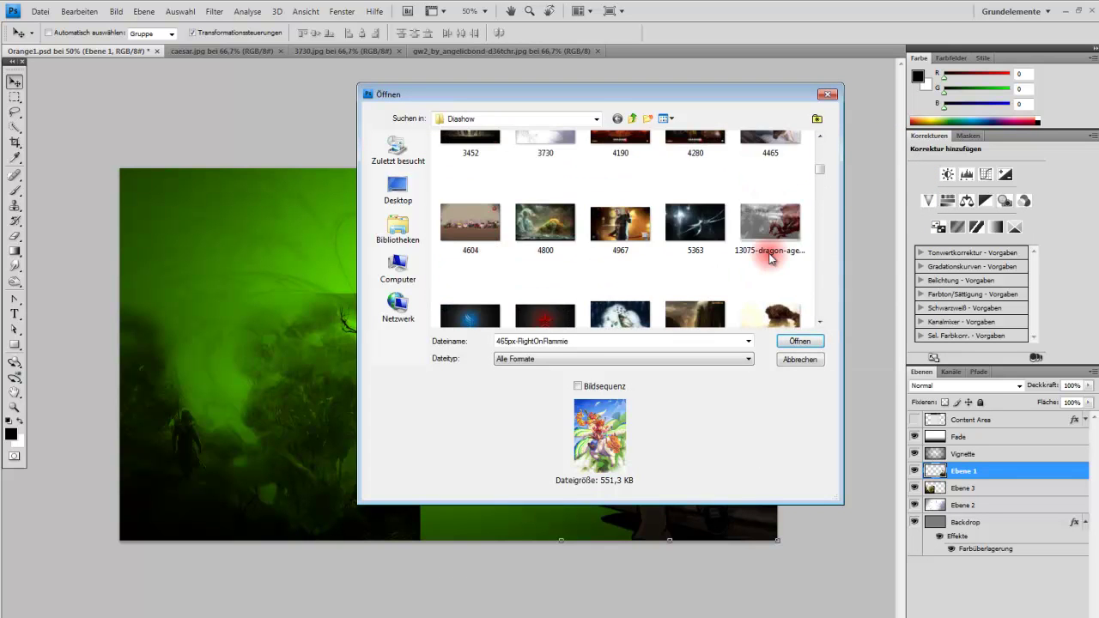
scroll(771, 259, up, 2)
scroll(770, 257, up, 2)
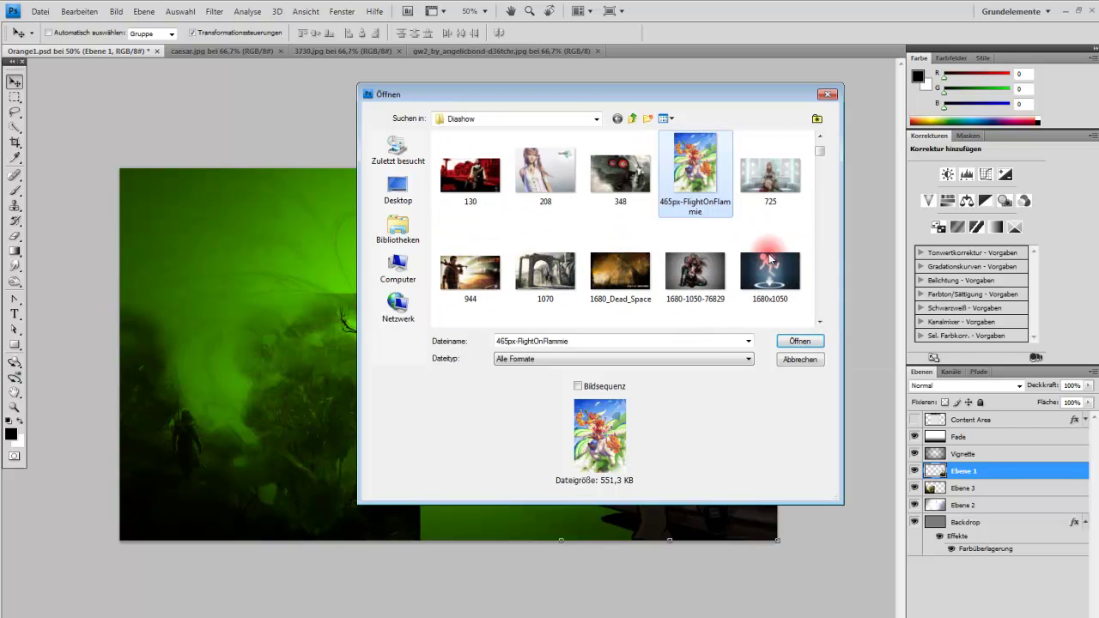
click(800, 360)
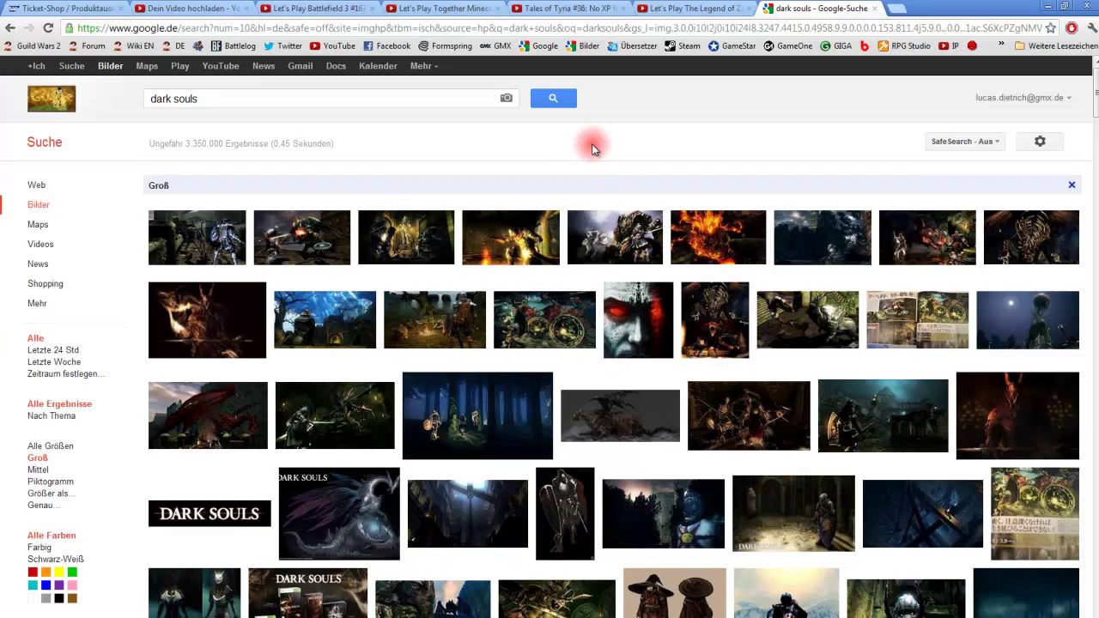
Open the dark furry image result in a new tab and view it full size
scroll(592, 146, down, 1)
scroll(592, 146, down, 4)
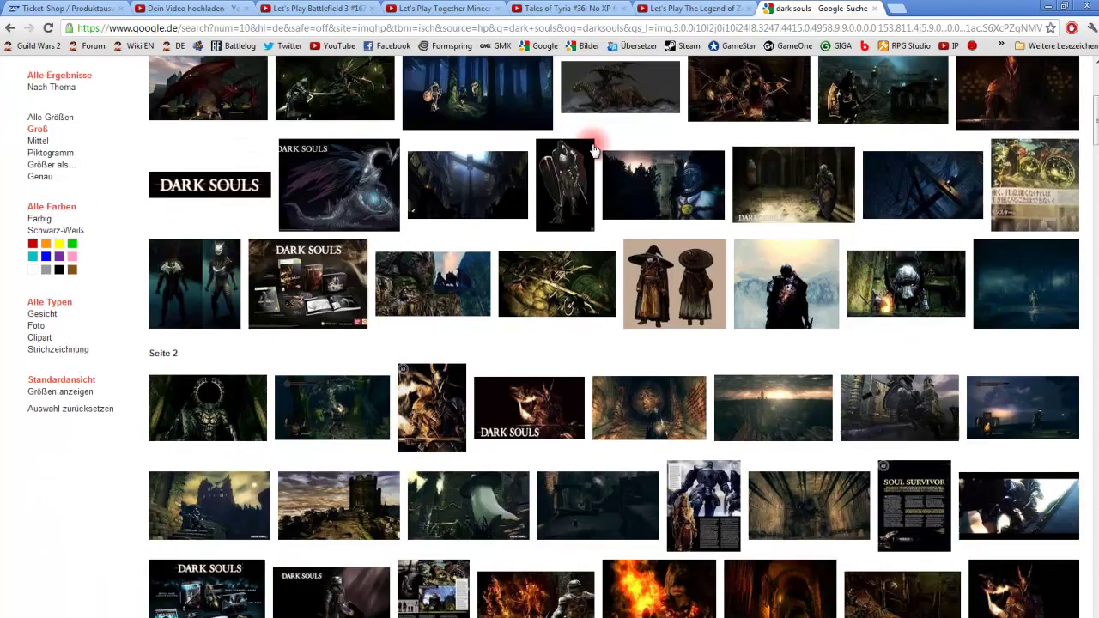
scroll(592, 146, down, 2)
scroll(592, 146, down, 4)
scroll(593, 150, down, 1)
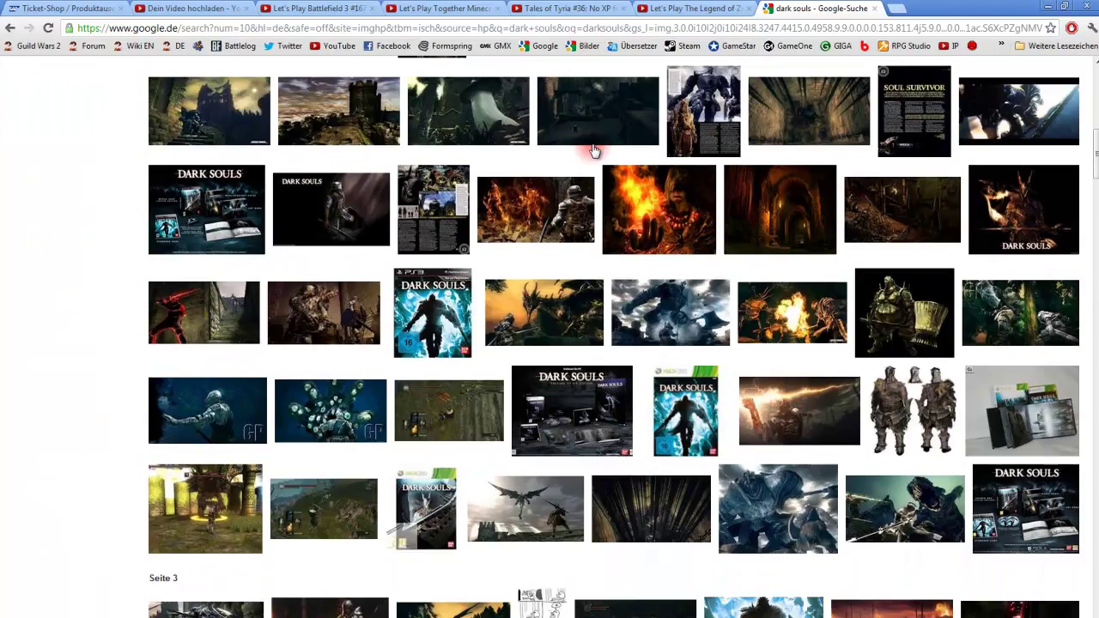
scroll(594, 151, down, 2)
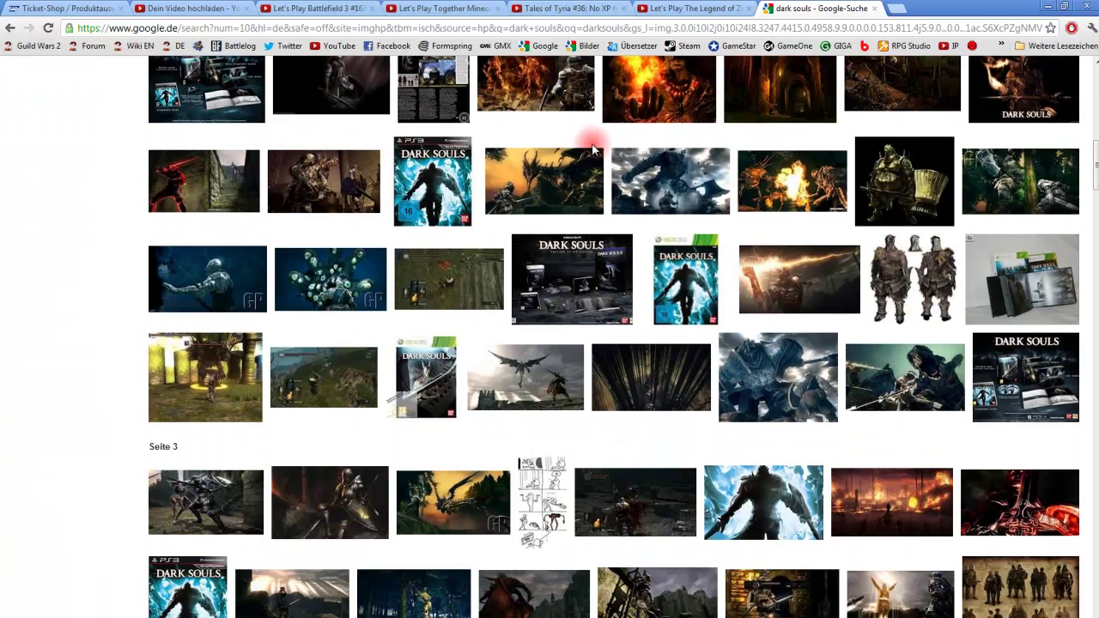
scroll(593, 150, down, 2)
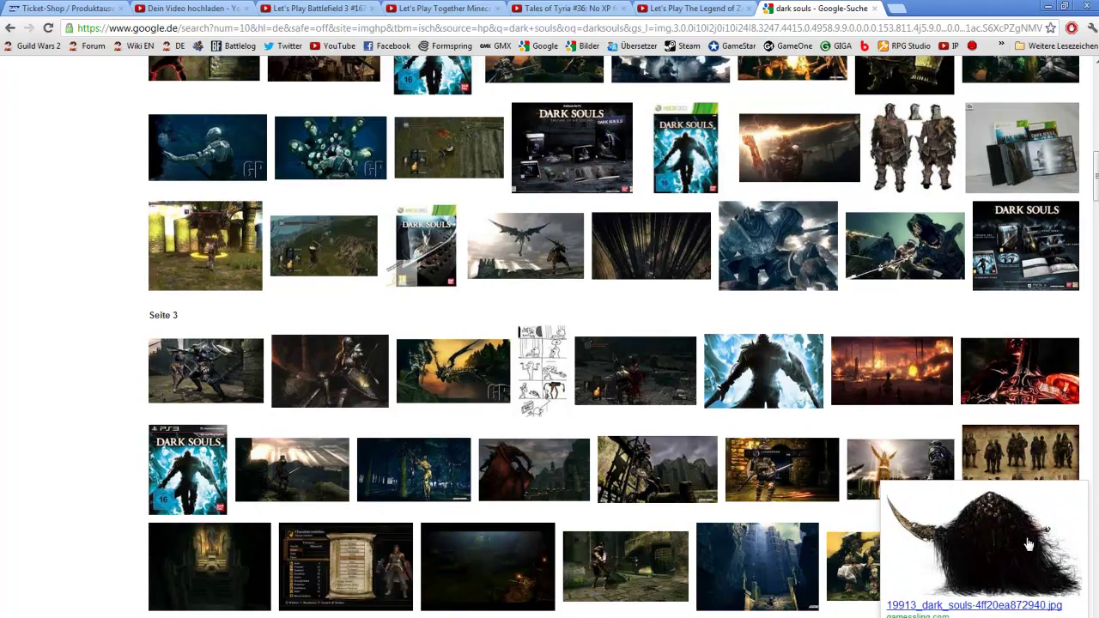
mouse_move(988, 550)
middle_click(1016, 505)
key(ctrl+Tab)
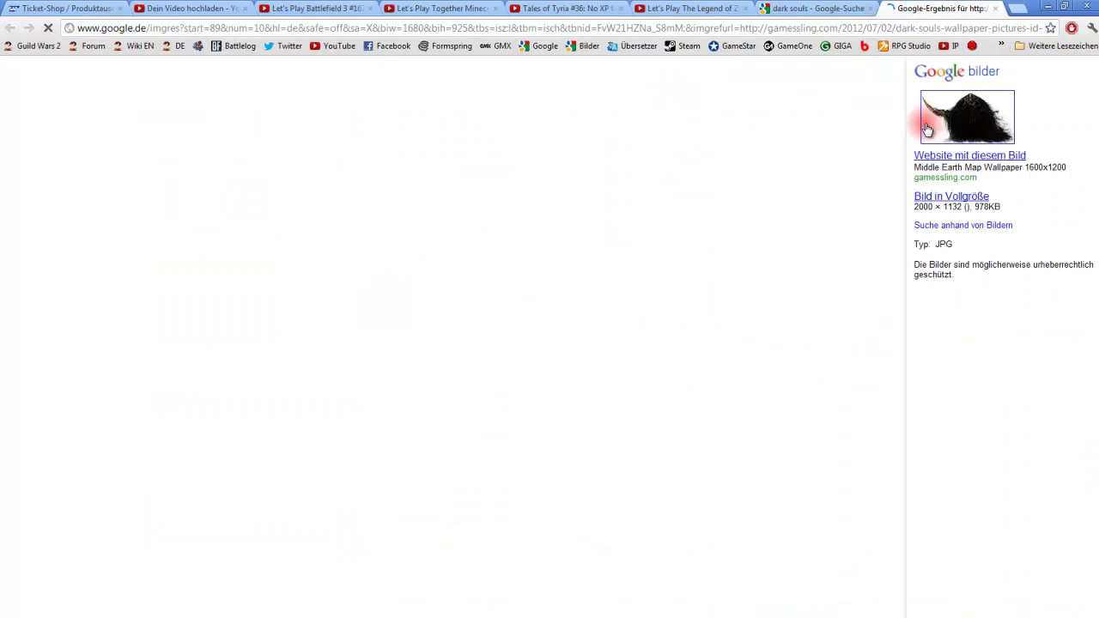
click(605, 210)
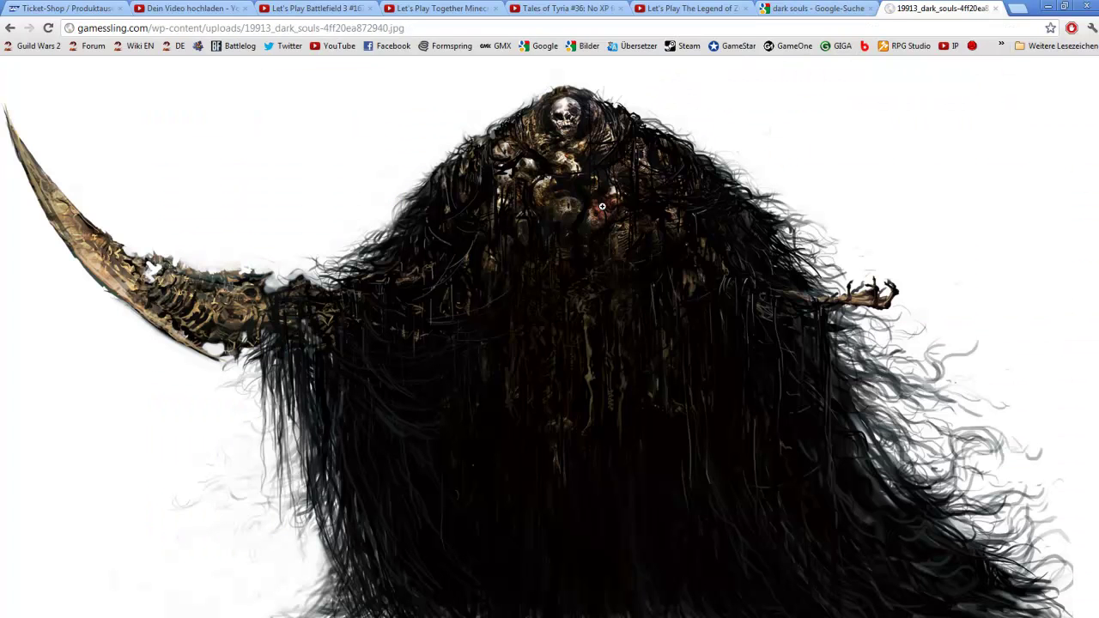
click(824, 7)
Browse further dark souls results and check the full-size Dark Souls image tab
scroll(722, 206, down, 3)
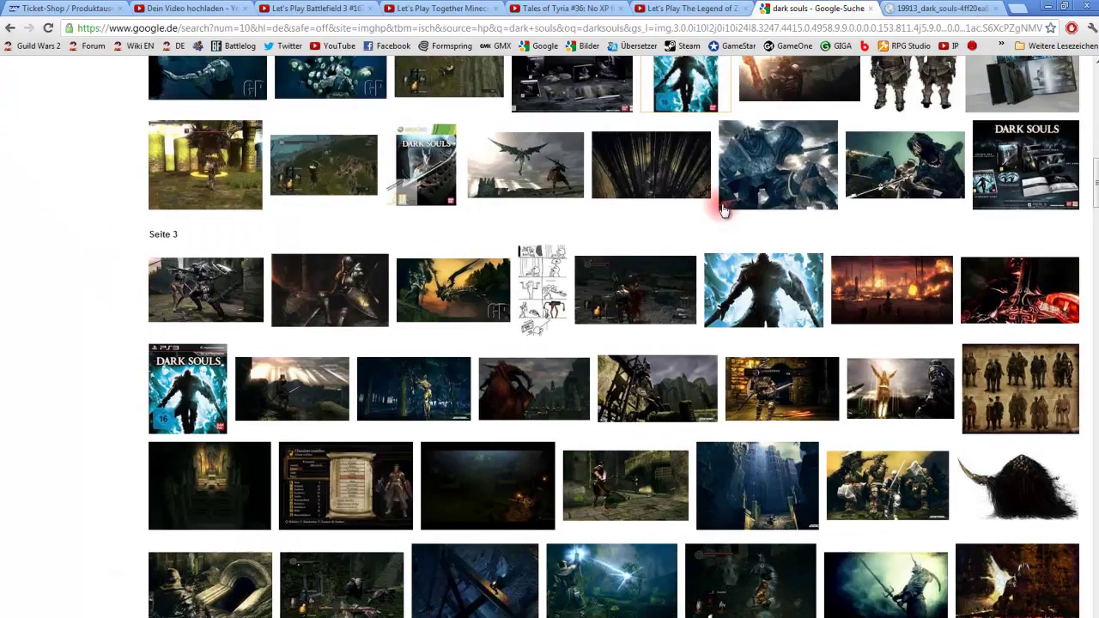
scroll(721, 206, down, 3)
scroll(721, 206, down, 2)
scroll(722, 209, down, 2)
scroll(721, 209, down, 3)
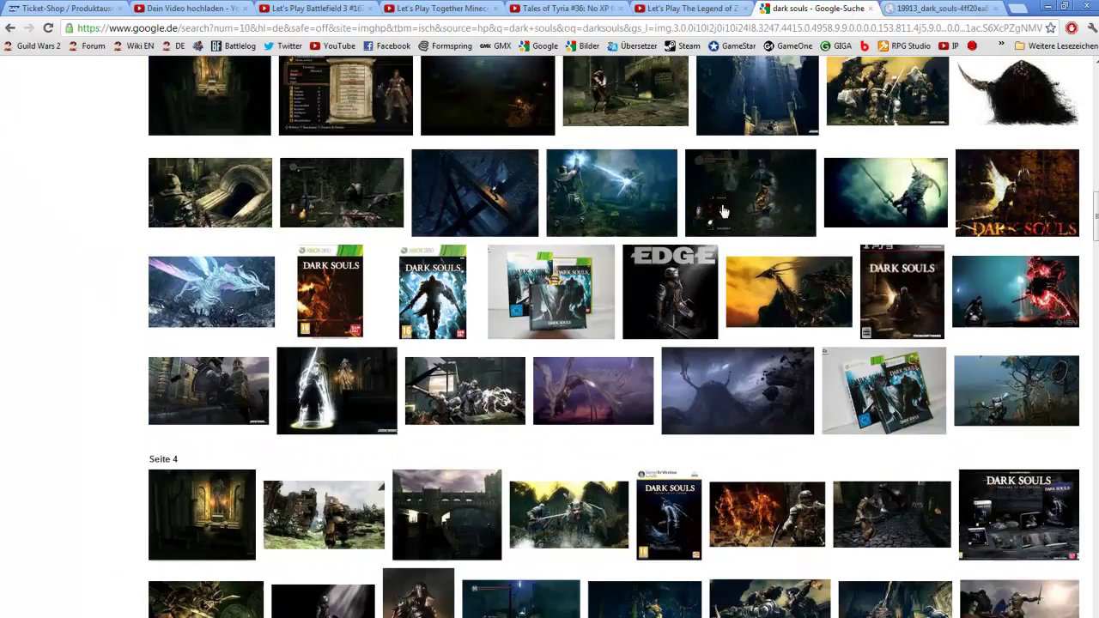
scroll(722, 209, down, 3)
scroll(722, 209, down, 3)
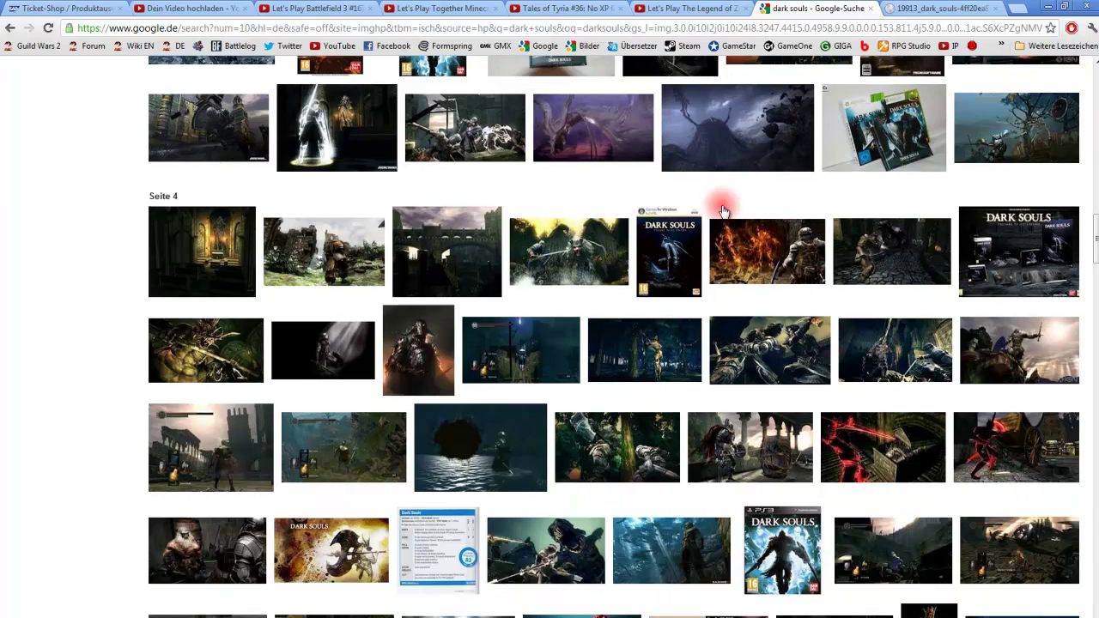
scroll(724, 210, down, 3)
scroll(724, 212, down, 3)
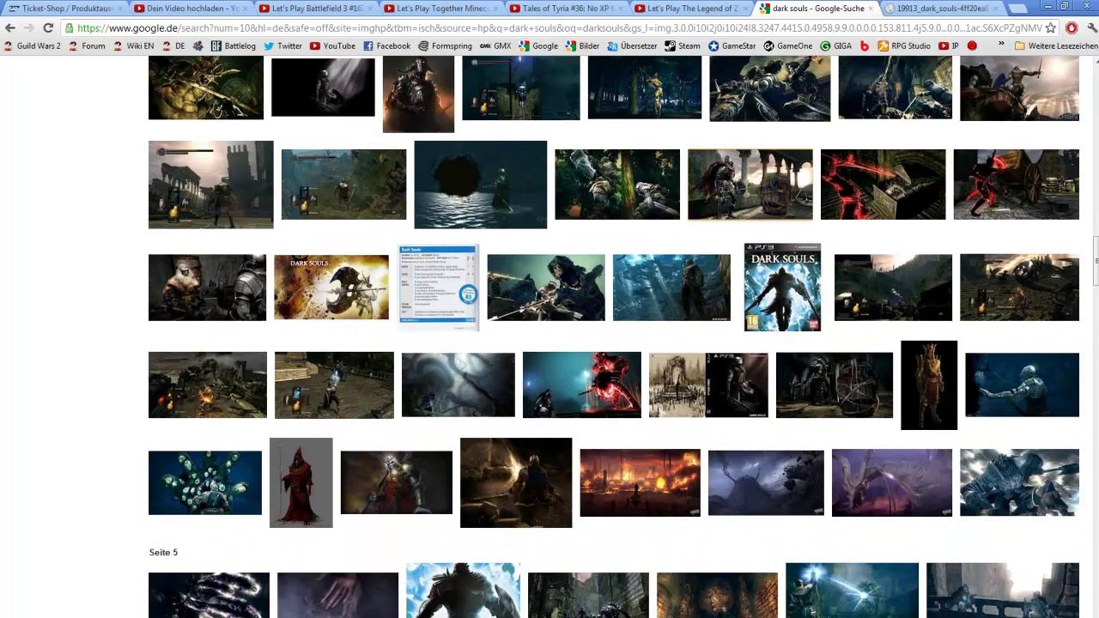
key(ctrl+Tab)
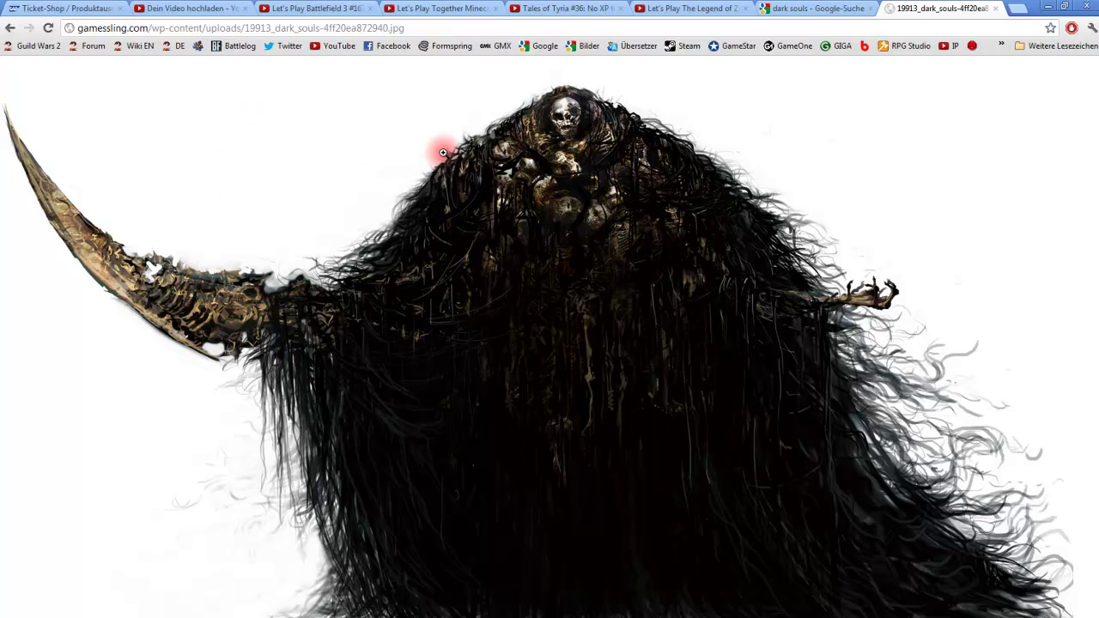
click(854, 9)
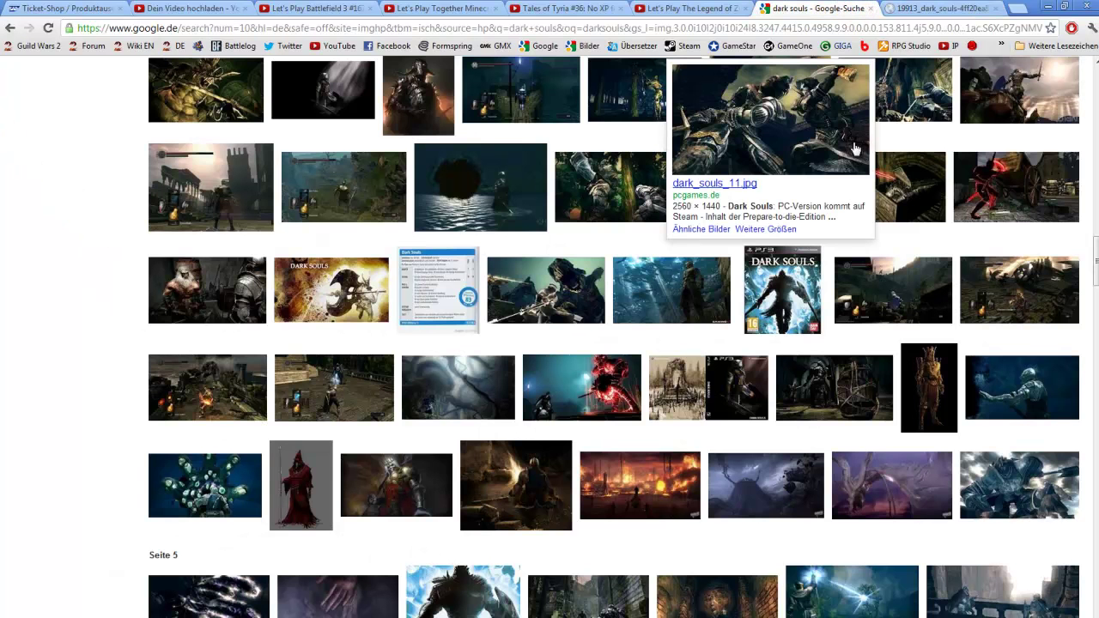
Scroll the dark souls results down to Seite 7 and open another result separately
scroll(858, 230, down, 2)
scroll(857, 230, down, 3)
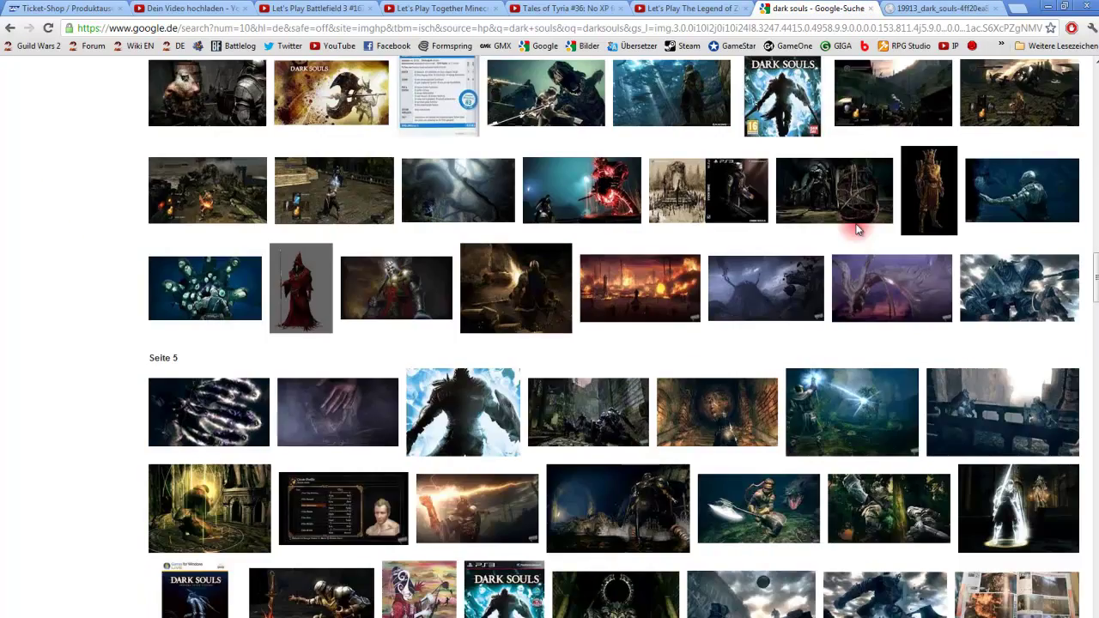
scroll(857, 230, down, 2)
scroll(858, 231, down, 1)
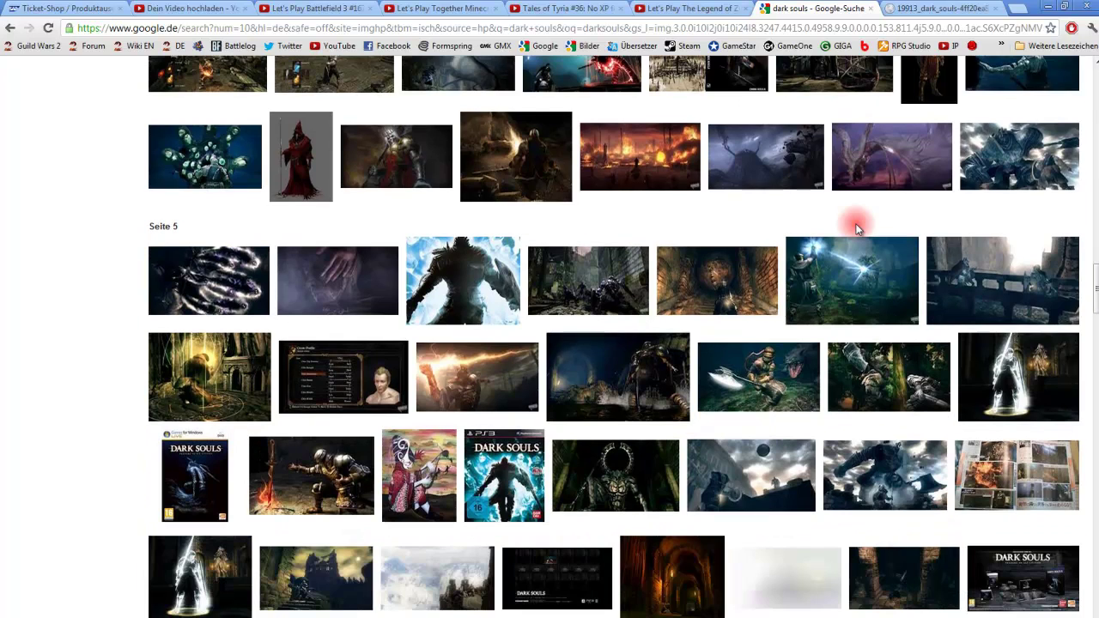
scroll(856, 226, down, 3)
scroll(858, 230, down, 3)
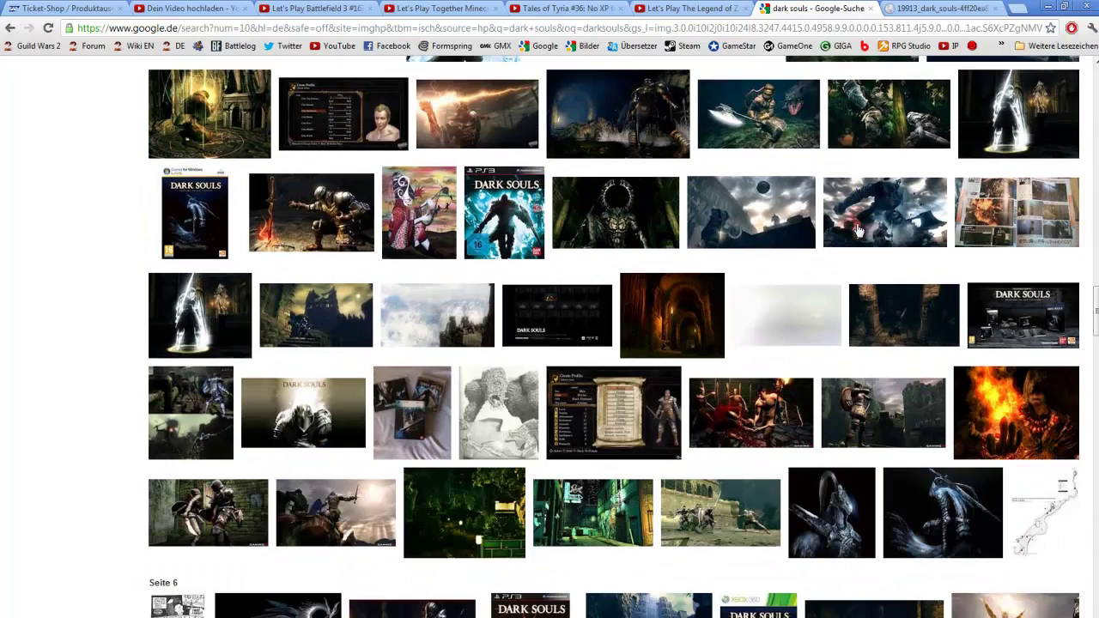
scroll(857, 230, down, 2)
mouse_move(832, 512)
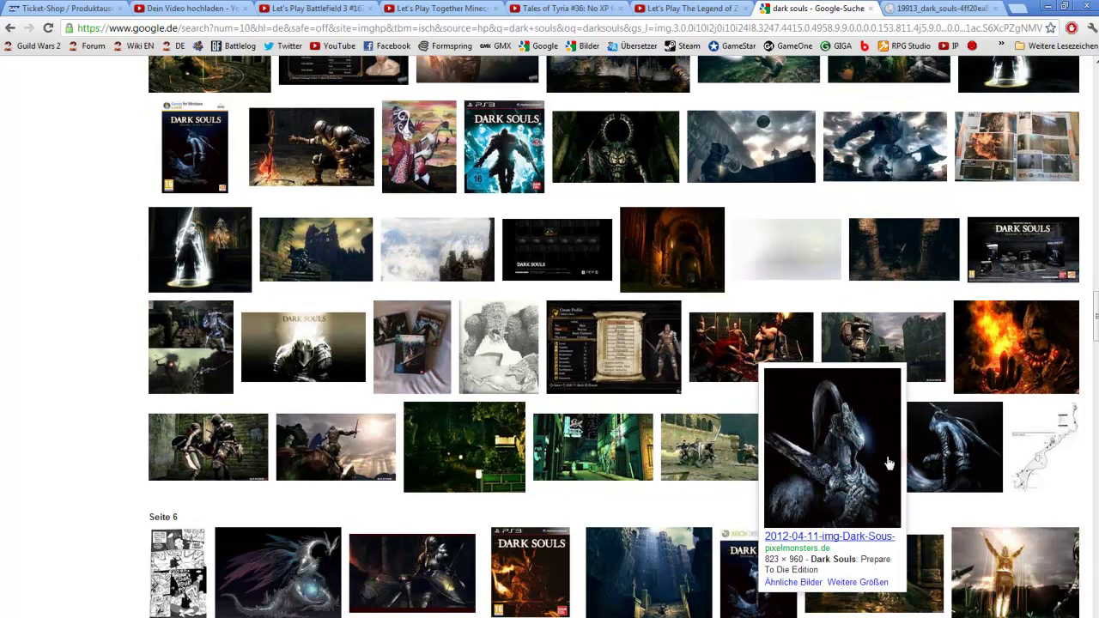
scroll(916, 462, down, 3)
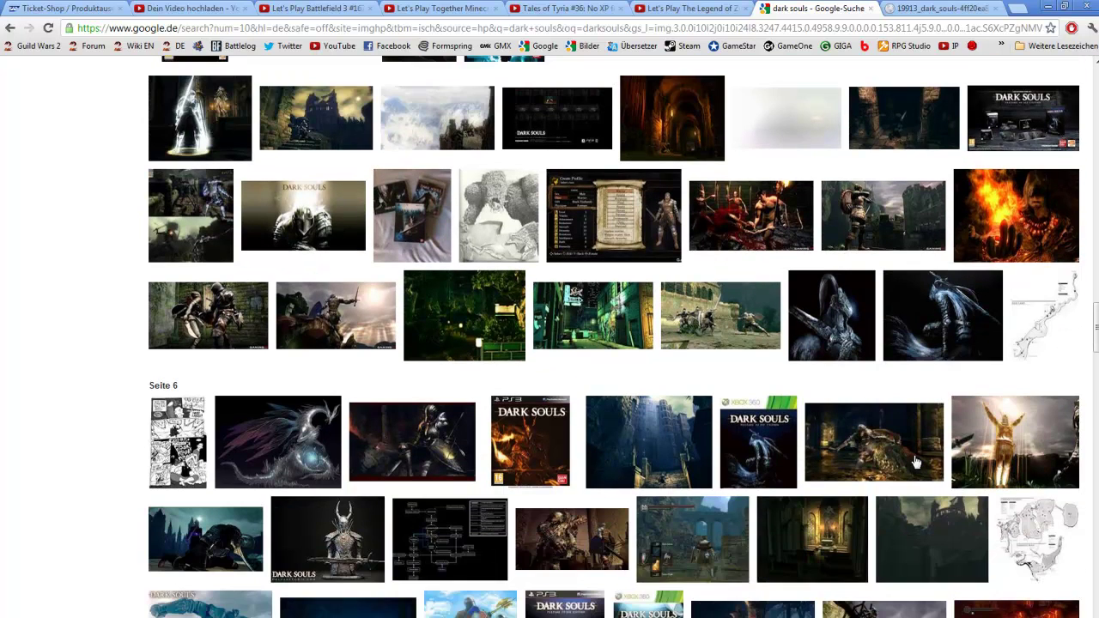
scroll(837, 462, down, 4)
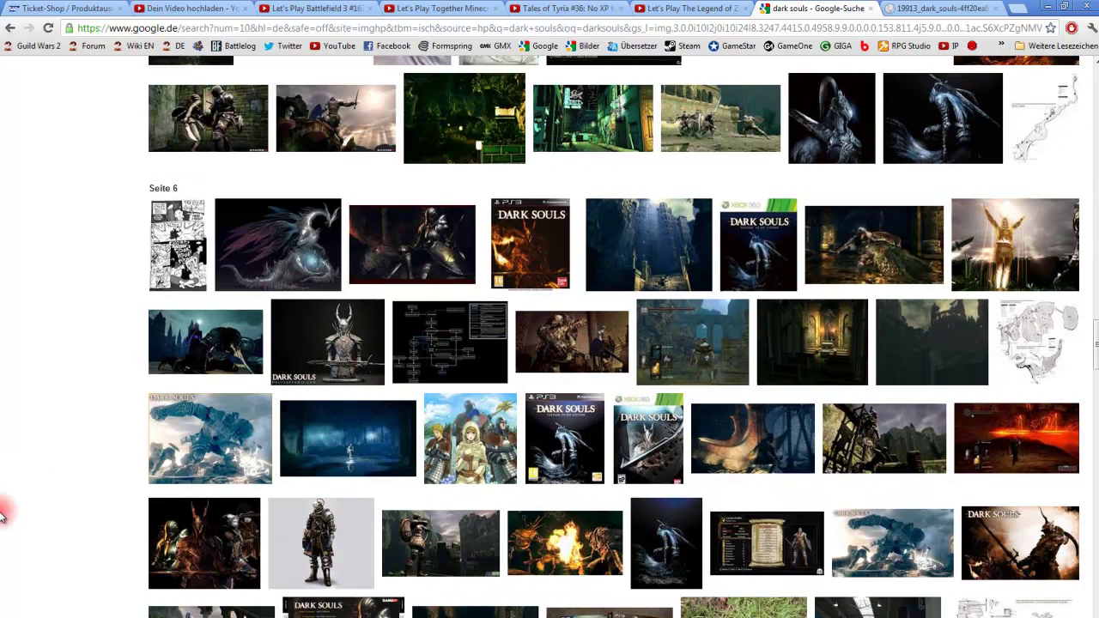
mouse_move(277, 546)
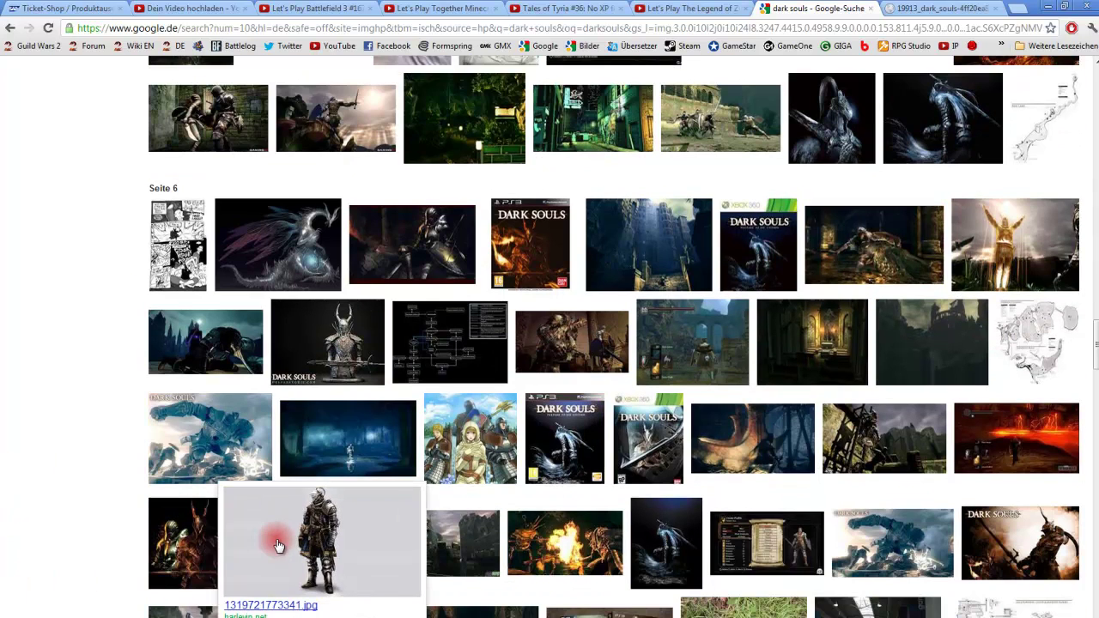
scroll(206, 531, down, 3)
scroll(135, 515, down, 3)
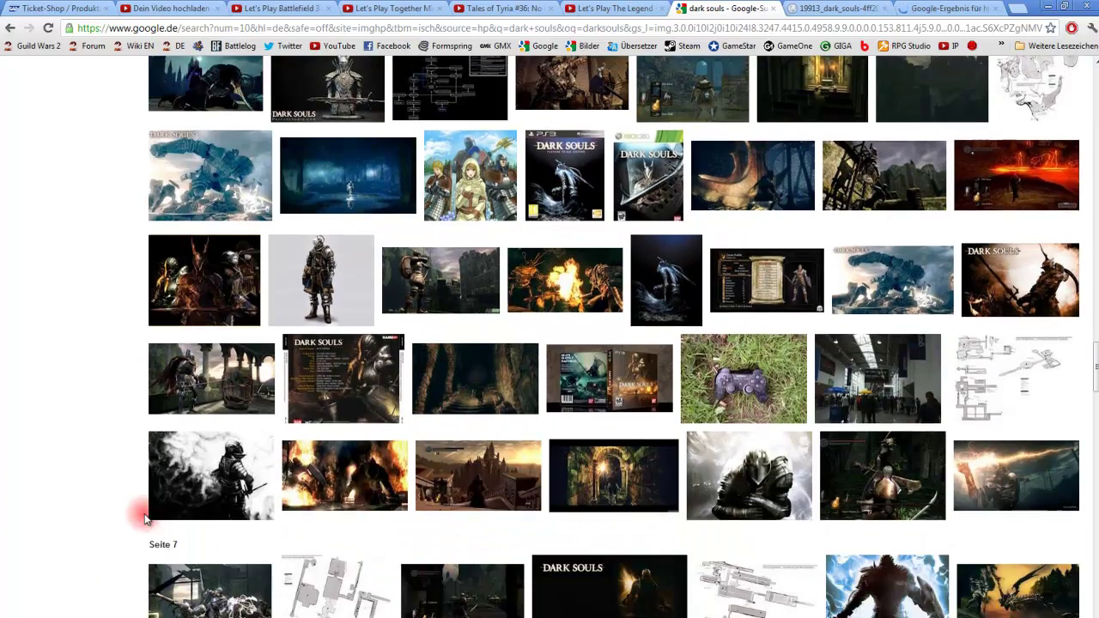
scroll(116, 508, down, 3)
scroll(116, 509, down, 2)
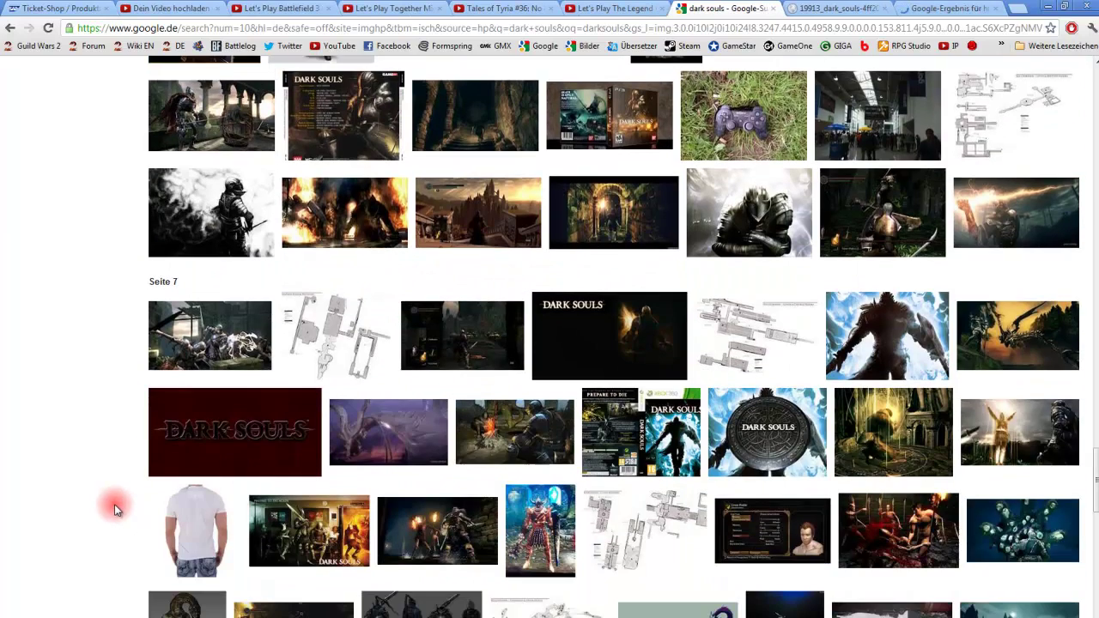
scroll(114, 504, down, 2)
scroll(114, 506, down, 1)
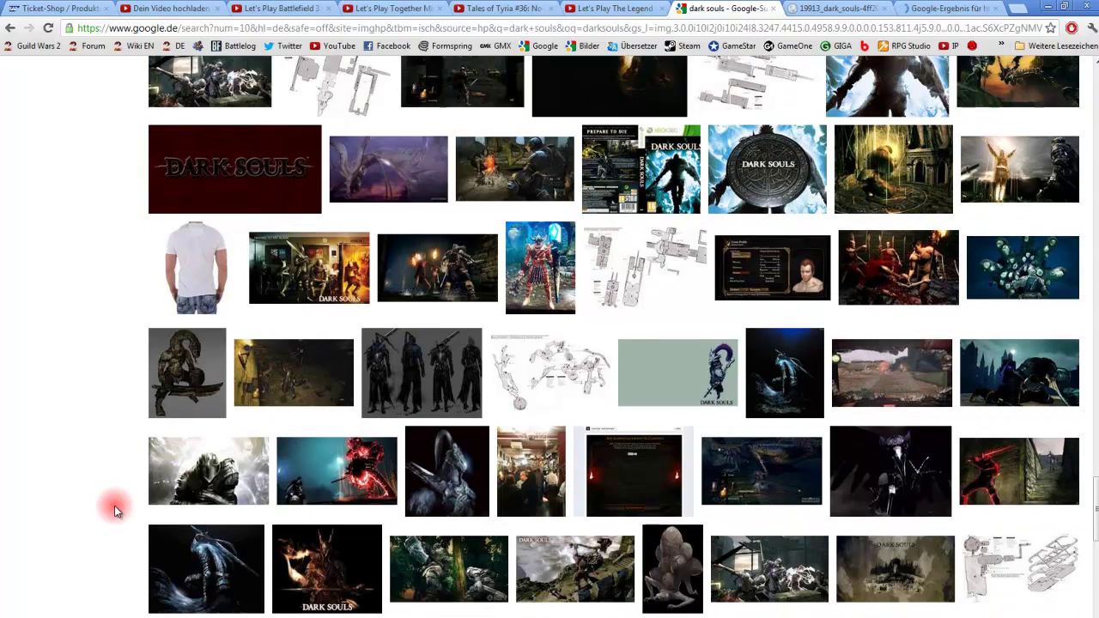
middle_click(94, 550)
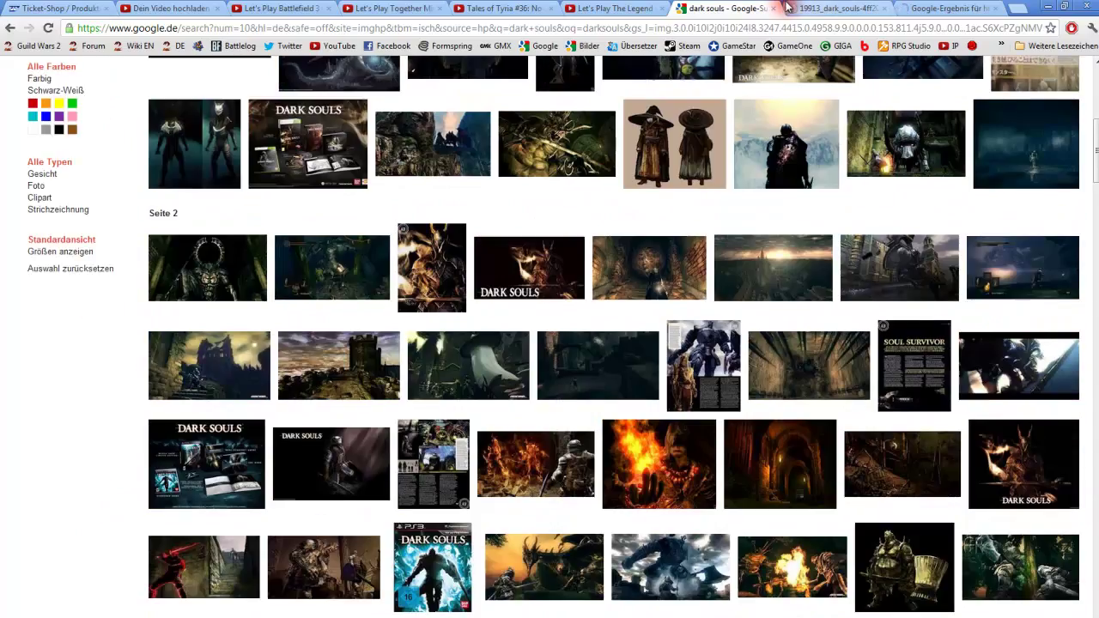
View the armoured Dark Souls knight image full-size in its own tab, then return to Photoshop
double_click(788, 7)
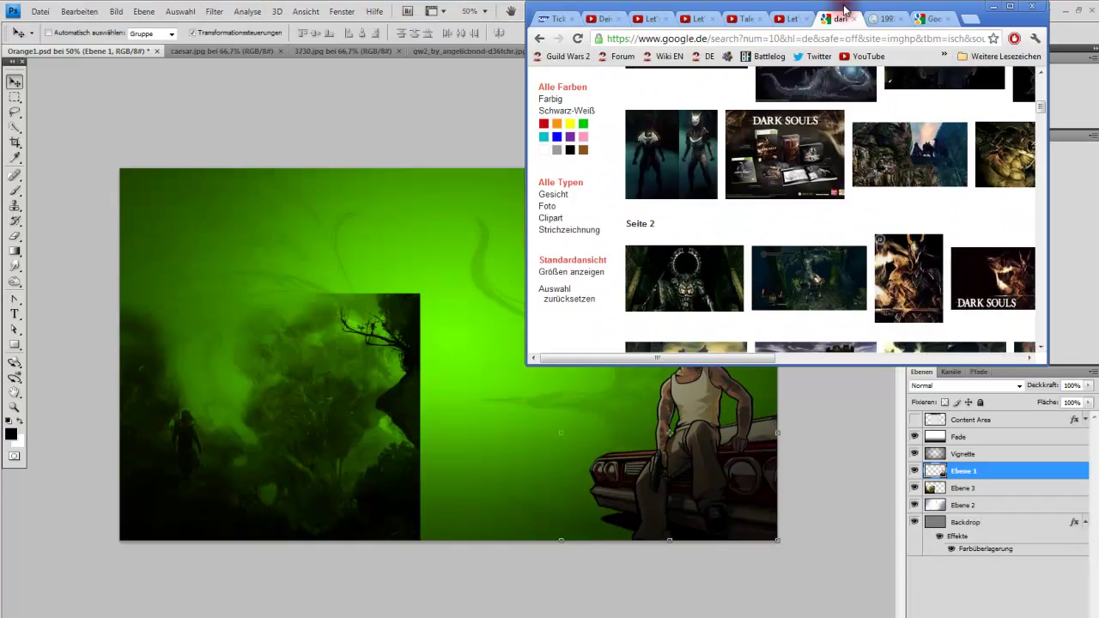
double_click(687, 19)
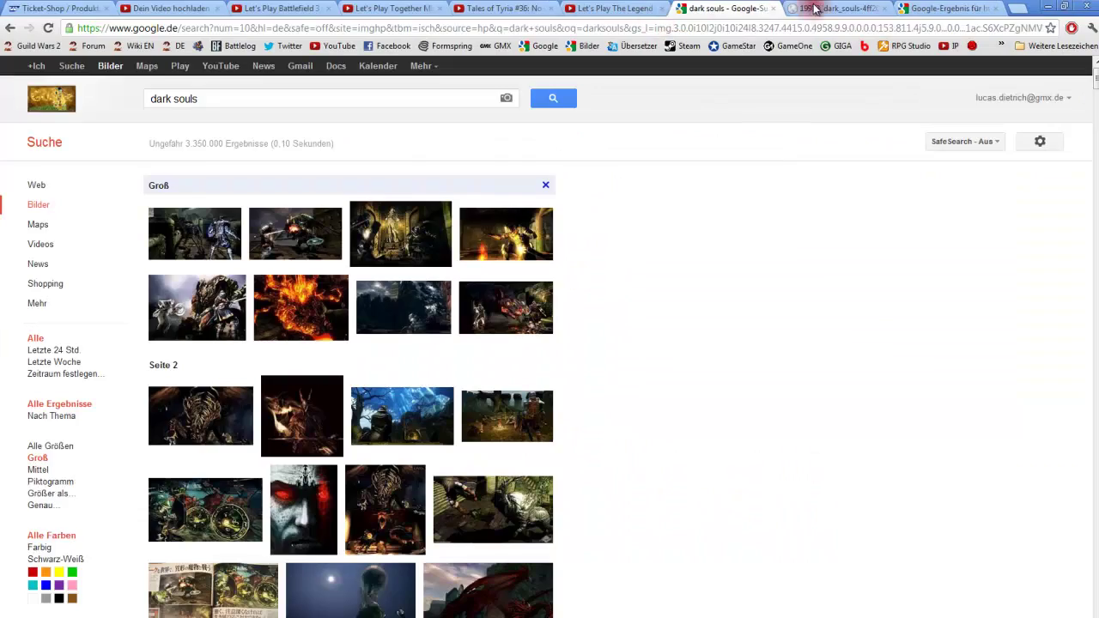
click(838, 8)
click(917, 8)
click(969, 112)
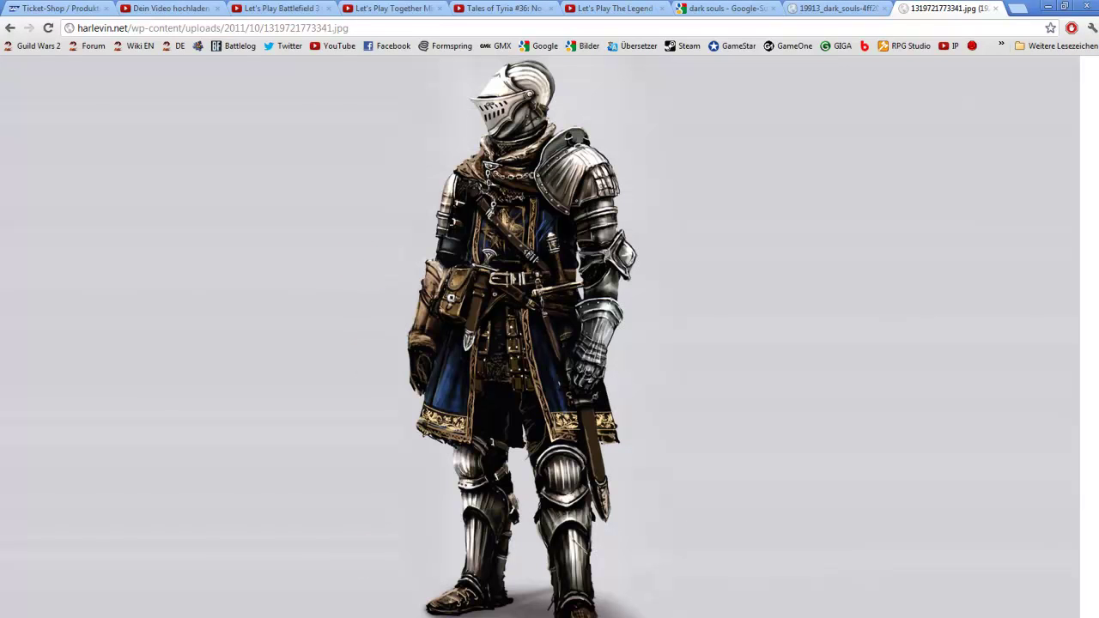
key(alt+Tab)
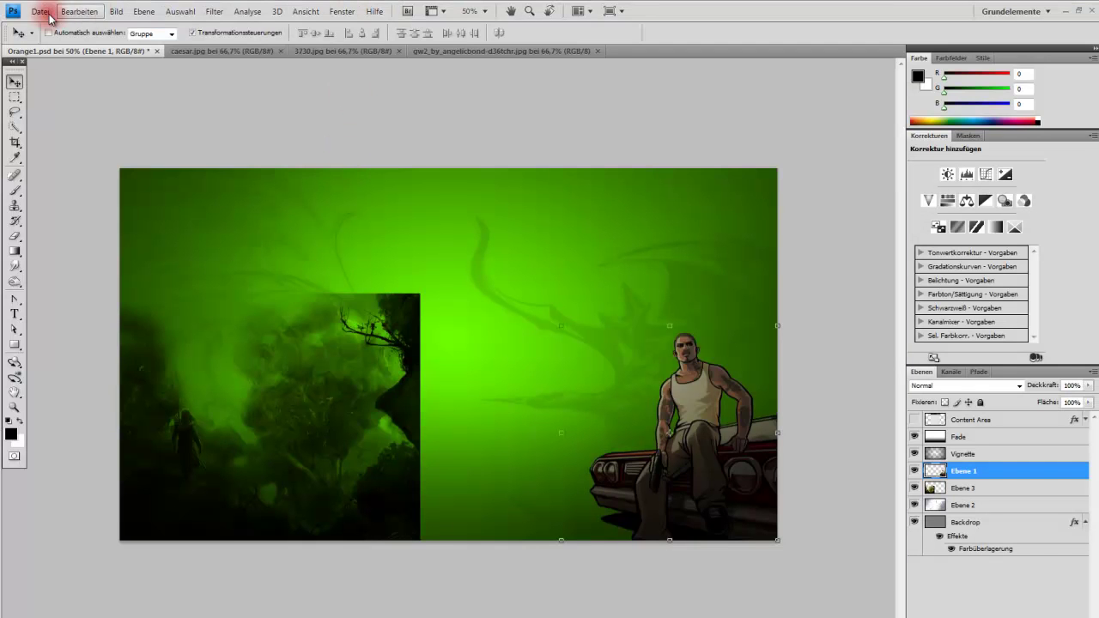
Open the 1,26 MB darksouls image from the Diashow folder via Datei > Öffnen
click(40, 11)
click(55, 39)
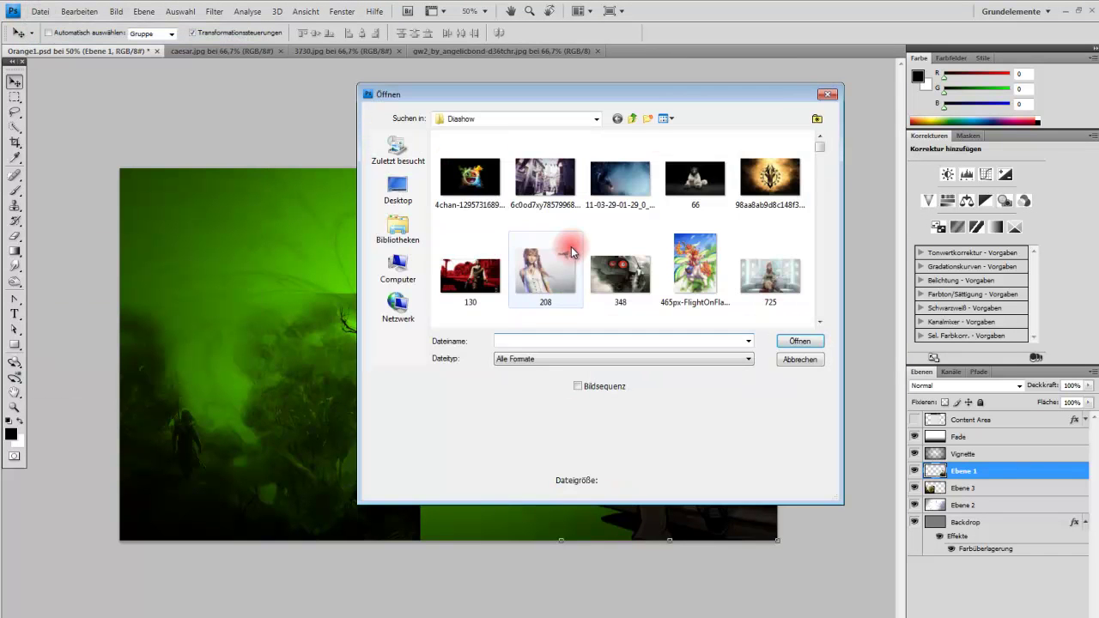
double_click(572, 246)
scroll(571, 249, down, 2)
scroll(571, 250, down, 2)
scroll(571, 249, down, 2)
scroll(571, 249, down, 2)
scroll(571, 249, down, 2)
scroll(565, 246, down, 3)
scroll(566, 246, down, 1)
scroll(569, 239, up, 1)
click(621, 309)
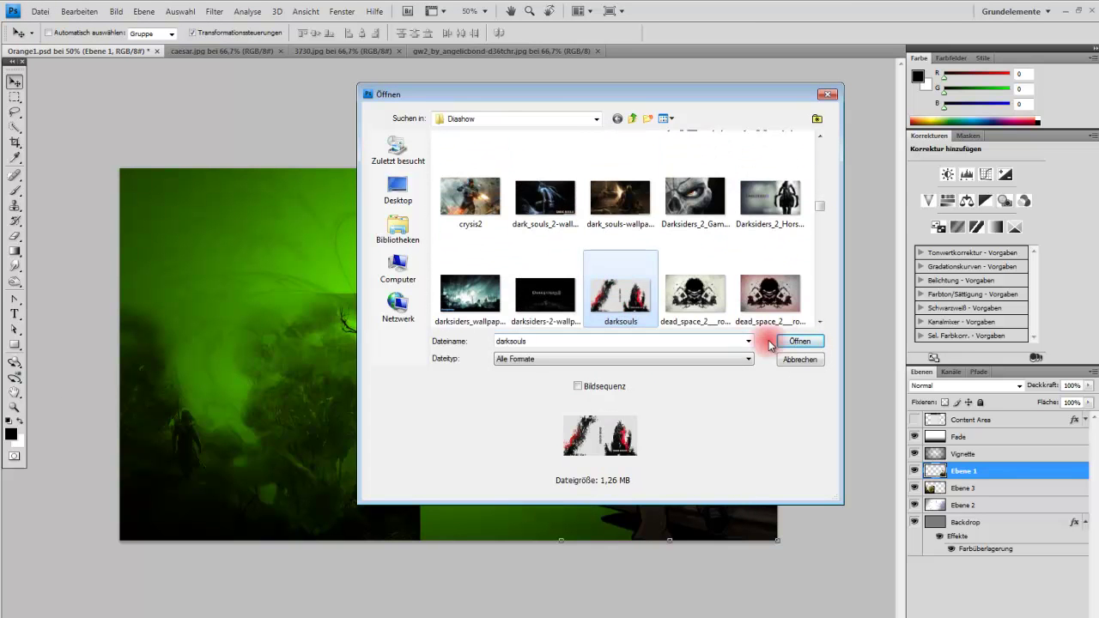
click(800, 341)
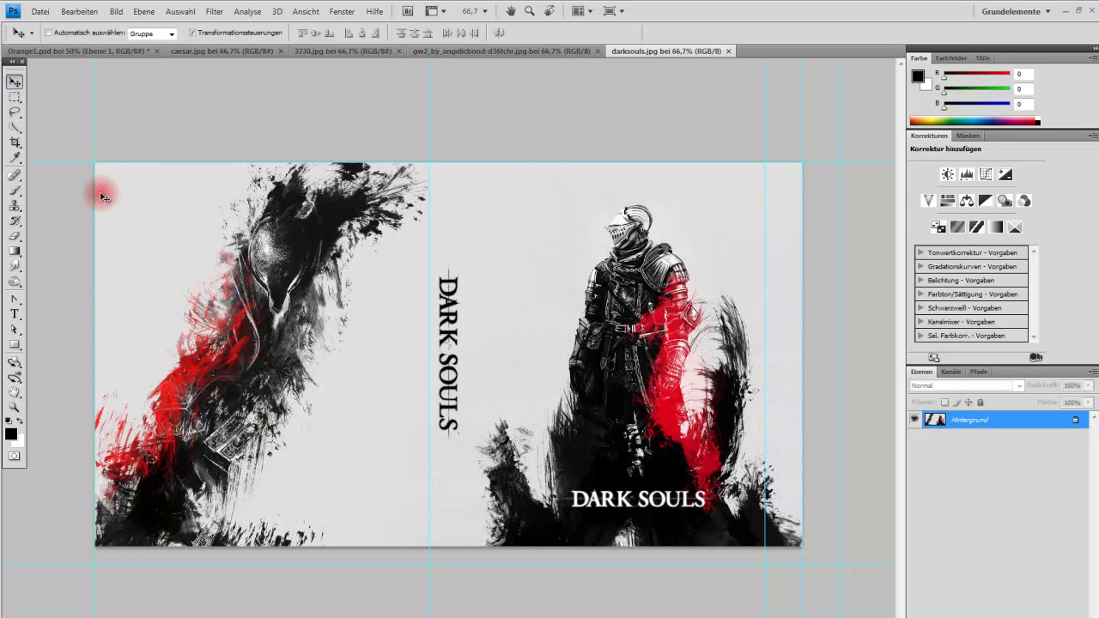
Select the whole darksouls artwork and paste it into Orange1.psd as layer Ebene 4
click(14, 97)
drag(897, 611, 824, 576)
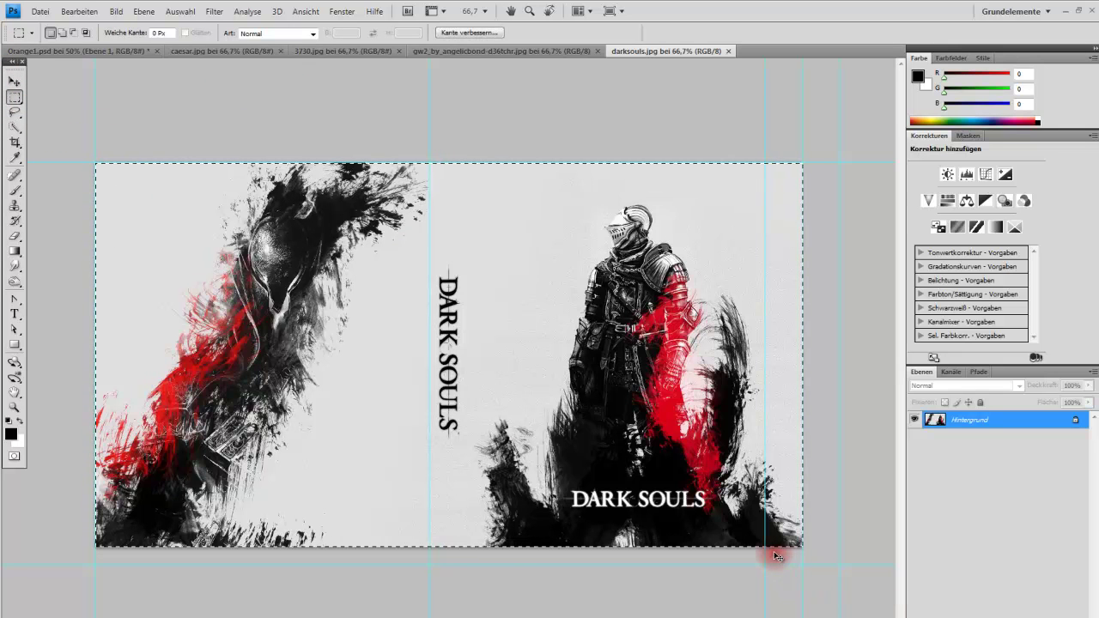
click(86, 52)
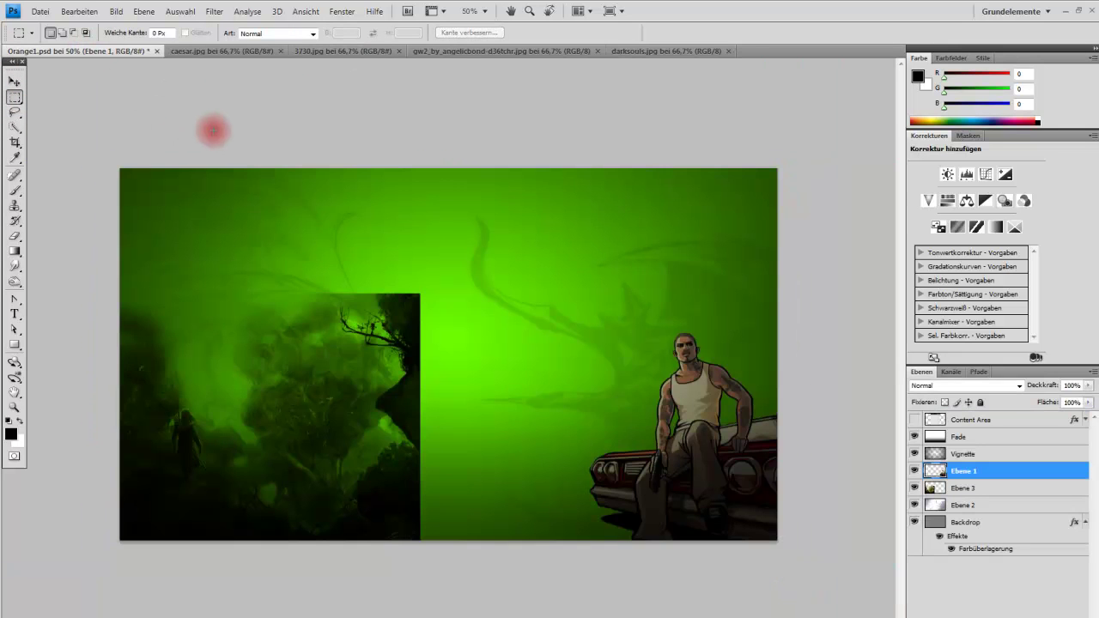
key(ctrl+v)
Move the Ebene 4 artwork slightly right and down into place
click(13, 83)
drag(524, 315, 655, 305)
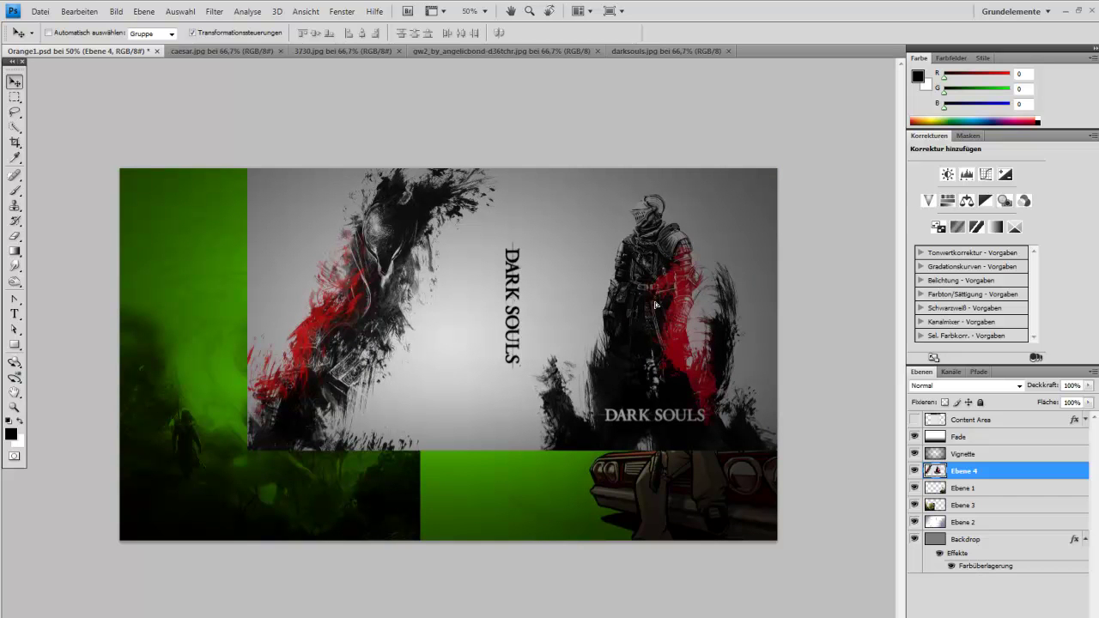
drag(656, 305, 651, 309)
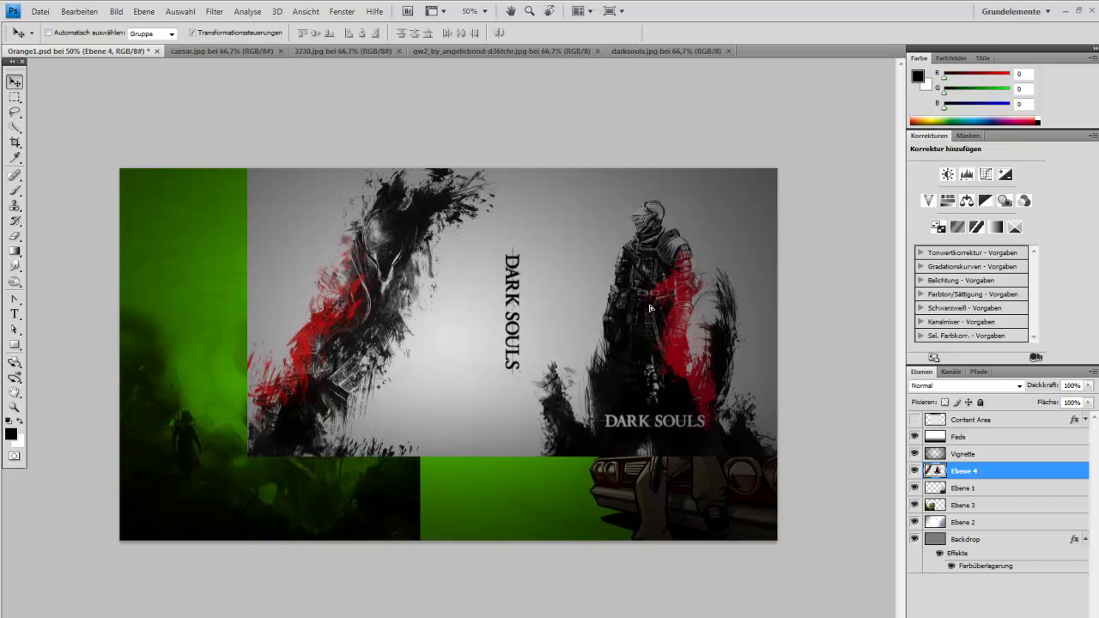
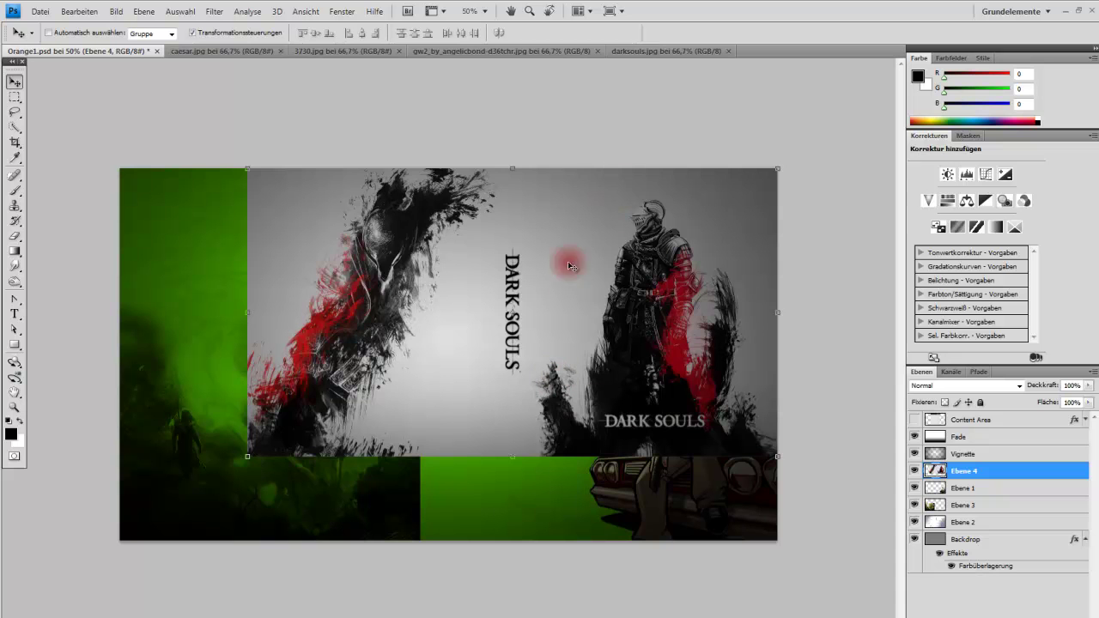
Nudge the Dark Souls layer (Ebene 4) slightly right and set its blend mode to Multiplizieren
drag(714, 317, 719, 319)
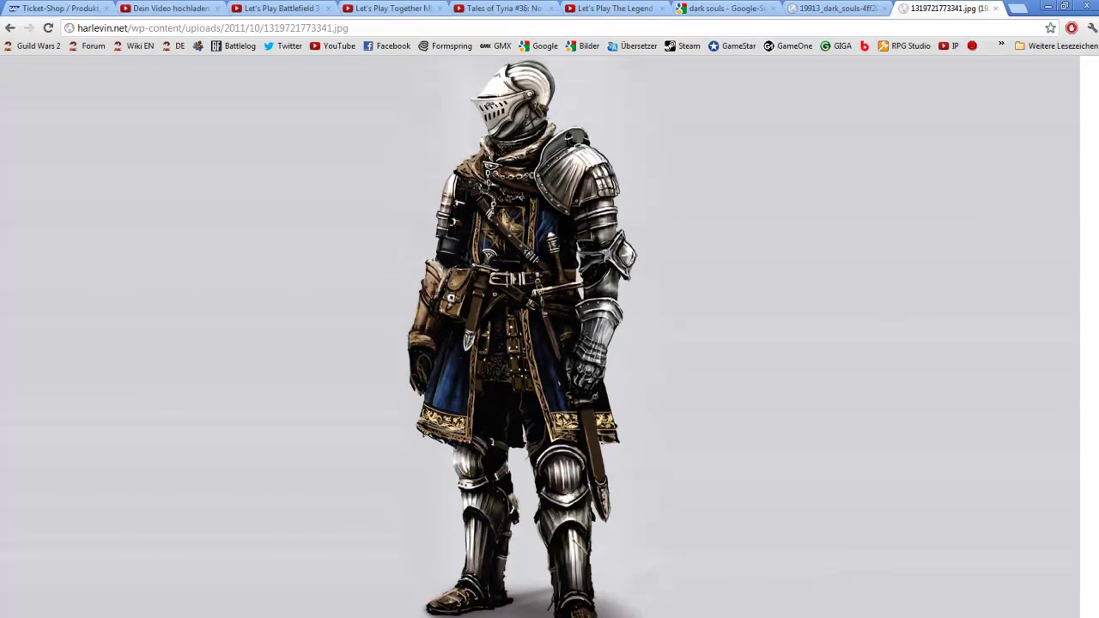
key(alt+Tab)
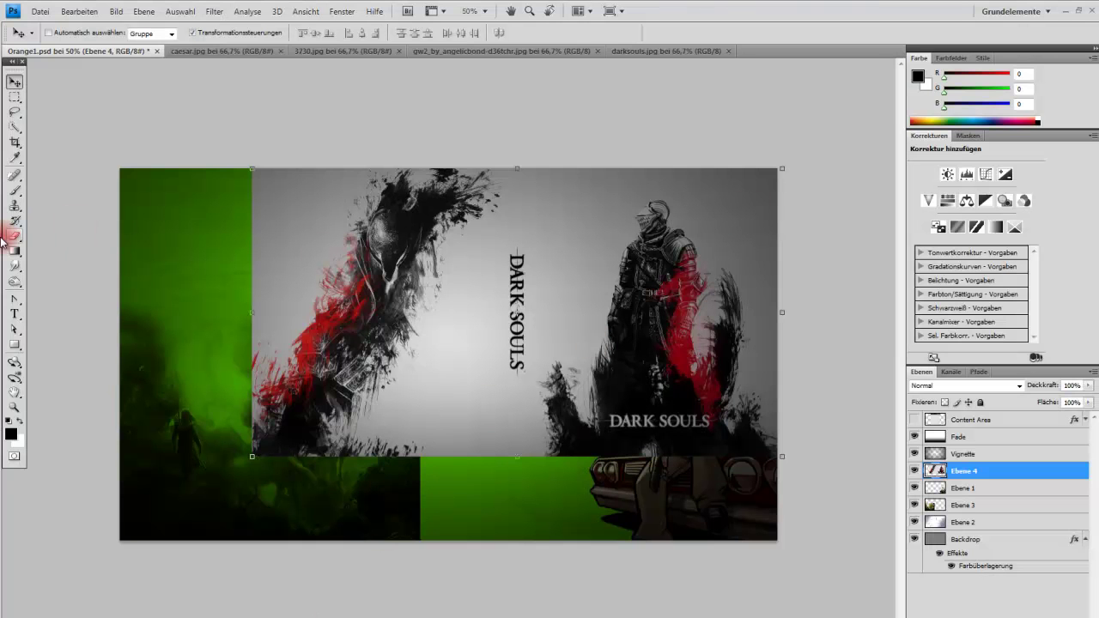
click(1016, 385)
click(947, 110)
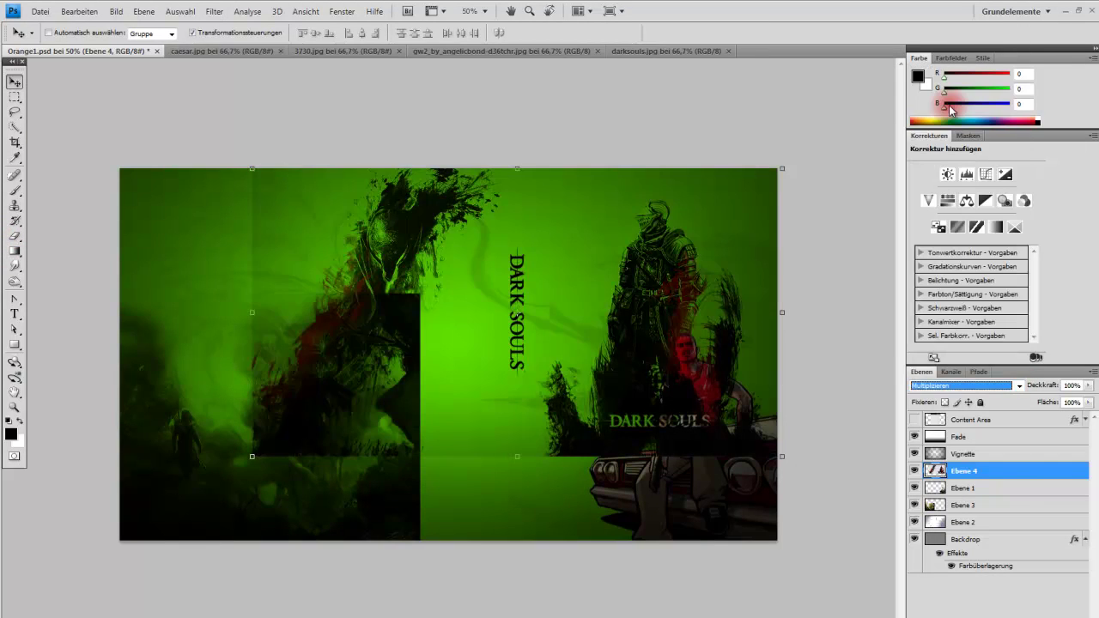
Shift the Dark Souls layer left and up, and set a 100% hardness, 862 px eraser
mouse_move(688, 298)
mouse_down()
mouse_move(615, 290)
mouse_move(707, 301)
mouse_move(684, 302)
mouse_up()
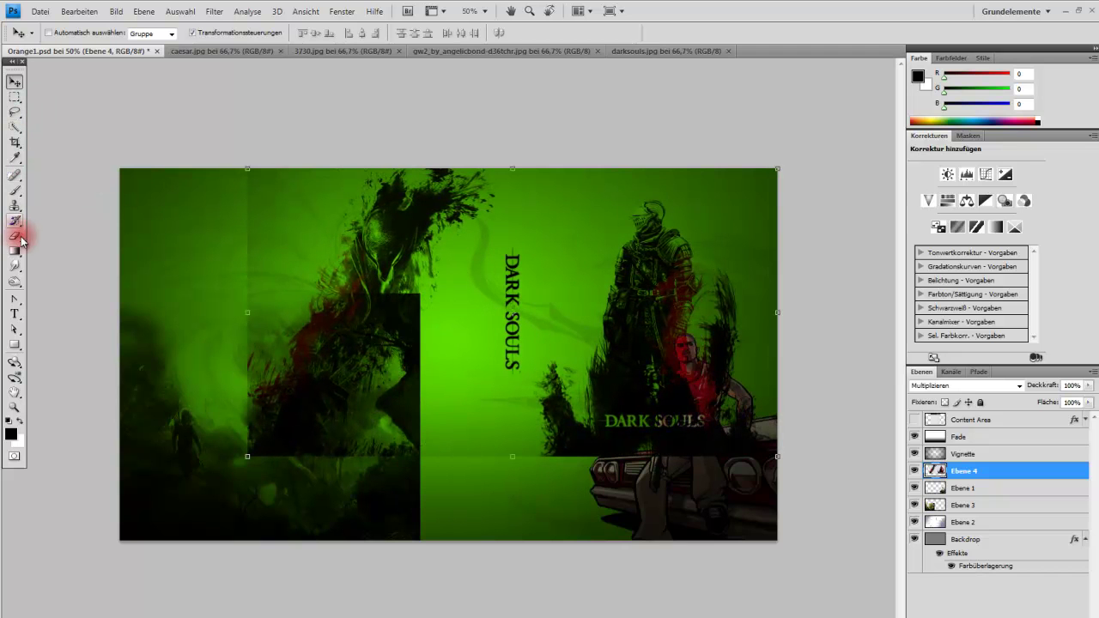
click(15, 235)
click(86, 34)
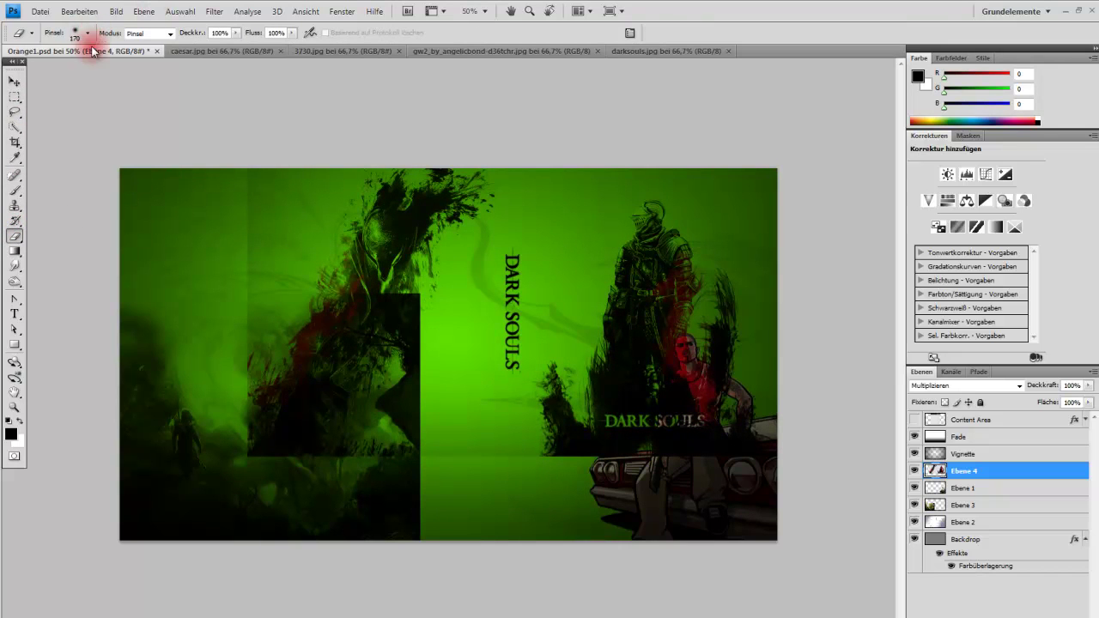
click(87, 34)
click(155, 119)
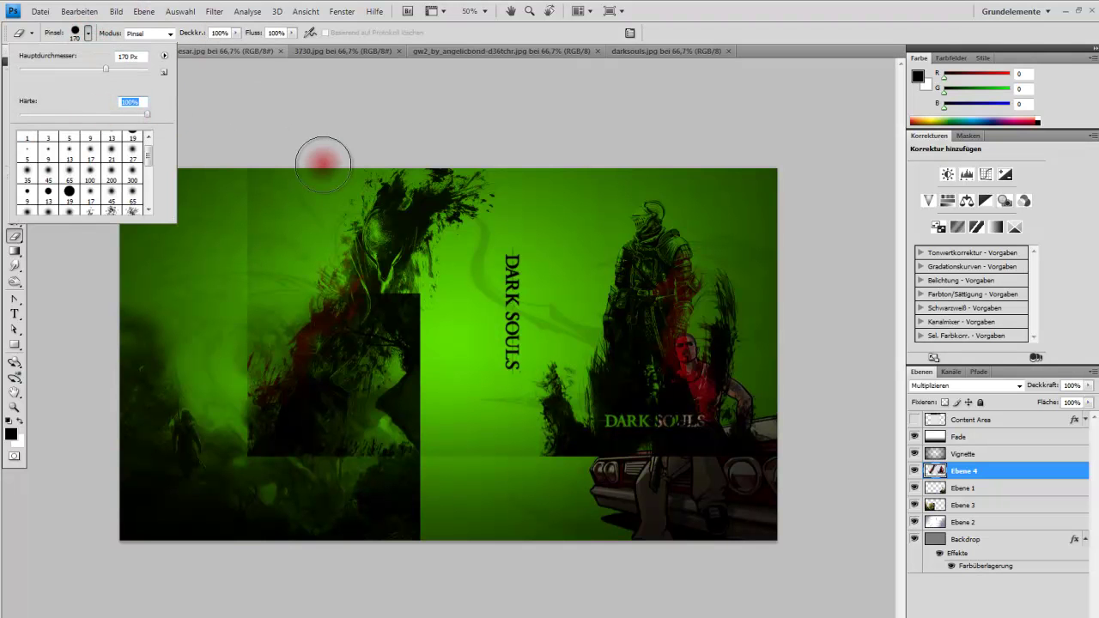
drag(106, 69, 179, 74)
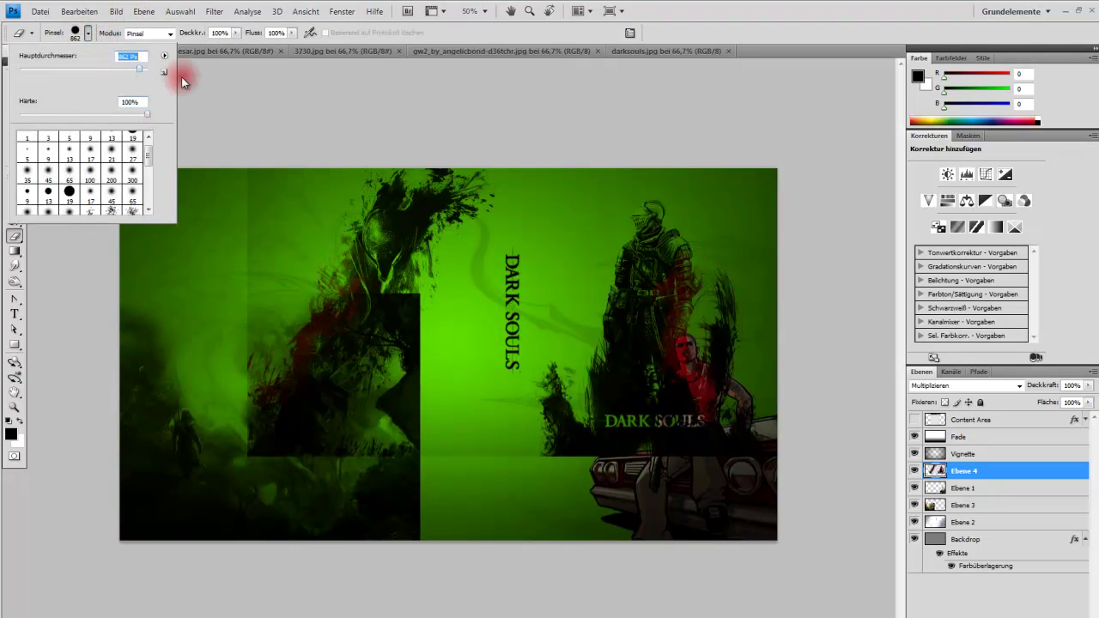
Erase the left splatter and vertical DARK SOULS title, restoring the haze around the knight's head
mouse_move(367, 159)
mouse_down()
mouse_move(299, 415)
mouse_move(393, 441)
mouse_up()
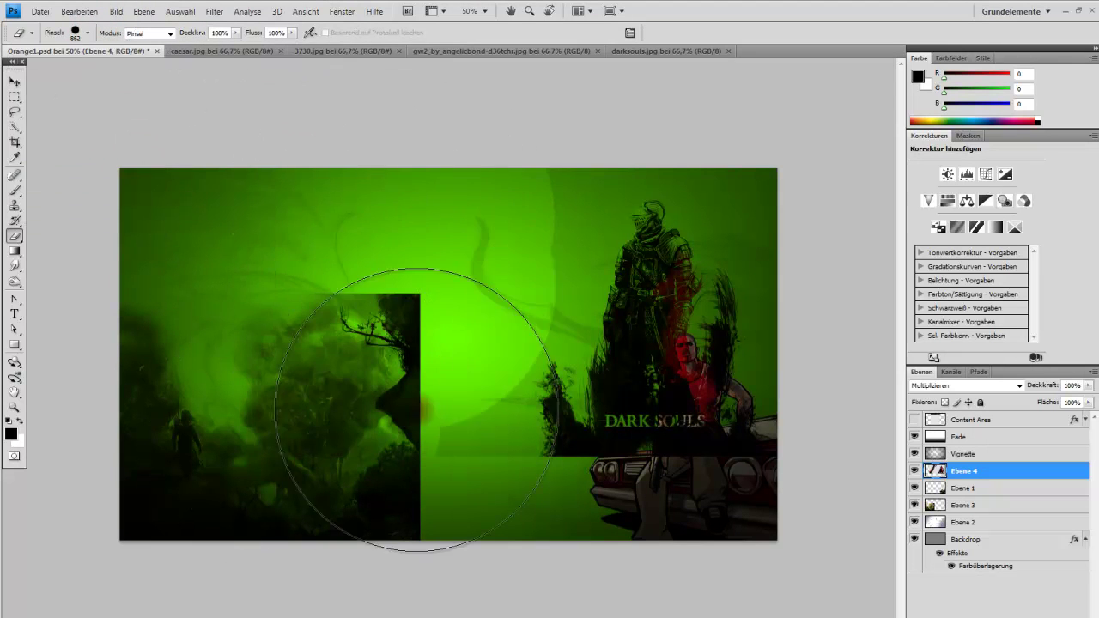
key(ctrl+alt+z)
key(ctrl+alt+z)
mouse_move(391, 412)
mouse_down()
mouse_move(381, 258)
mouse_move(417, 238)
mouse_move(282, 221)
mouse_move(398, 212)
mouse_up()
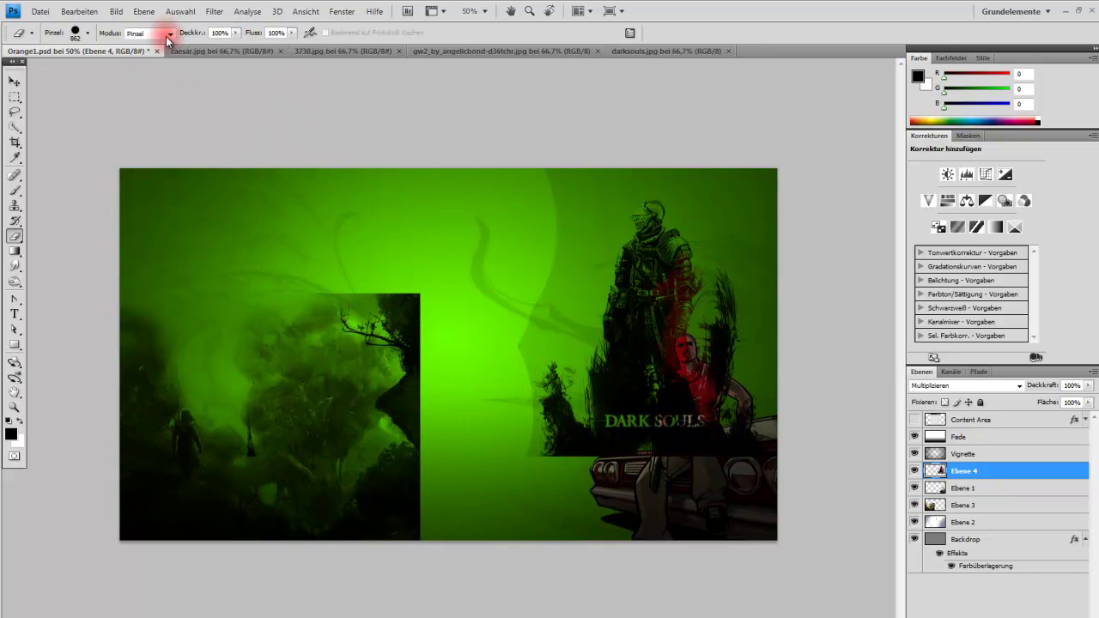
click(77, 35)
key(Return)
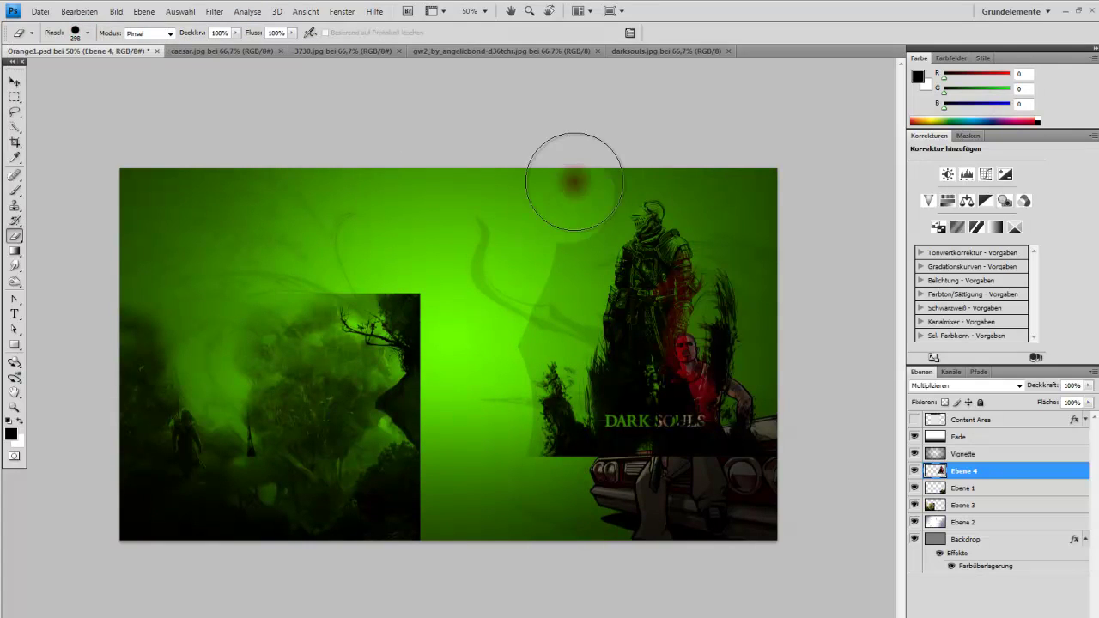
key(ctrl+z)
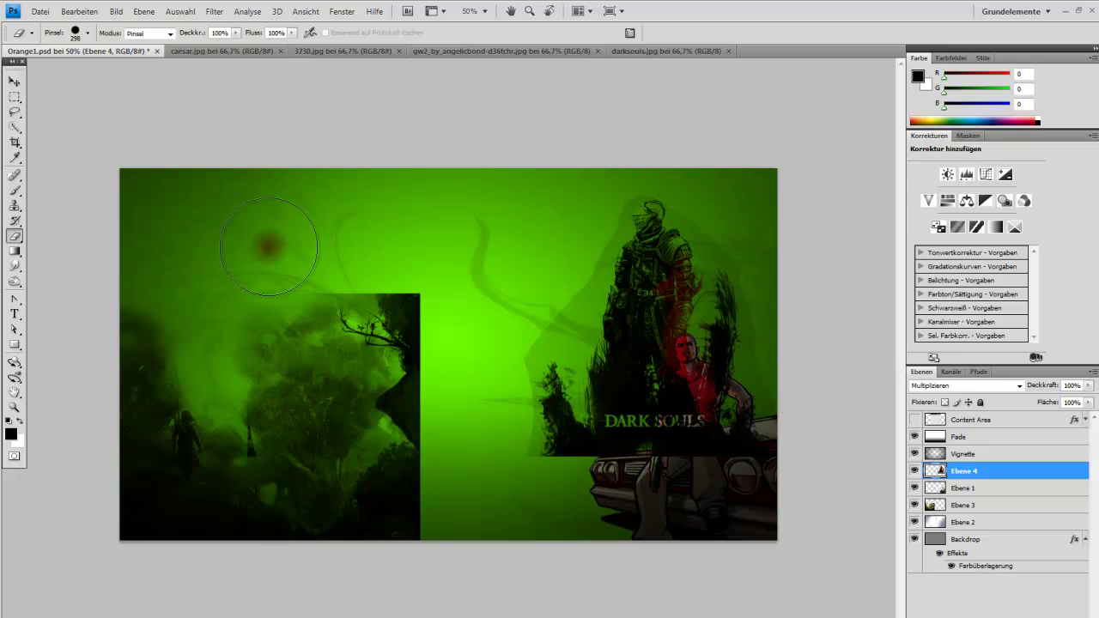
Select the knight, erase the haze patch beside it, deselect, and move the knight artwork up and left
click(13, 129)
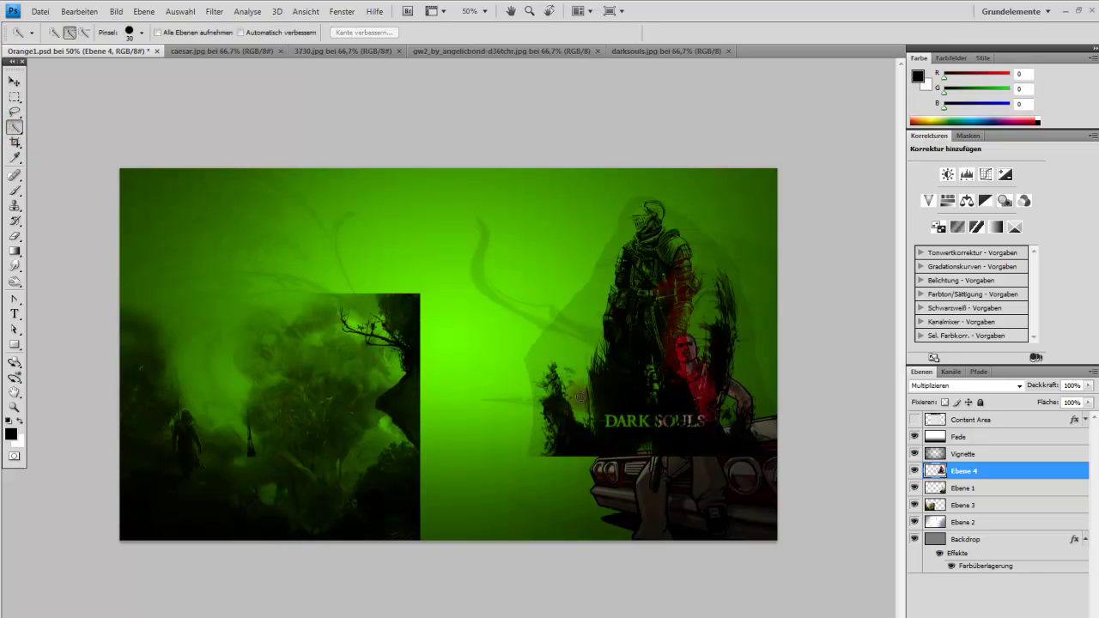
drag(557, 345, 569, 327)
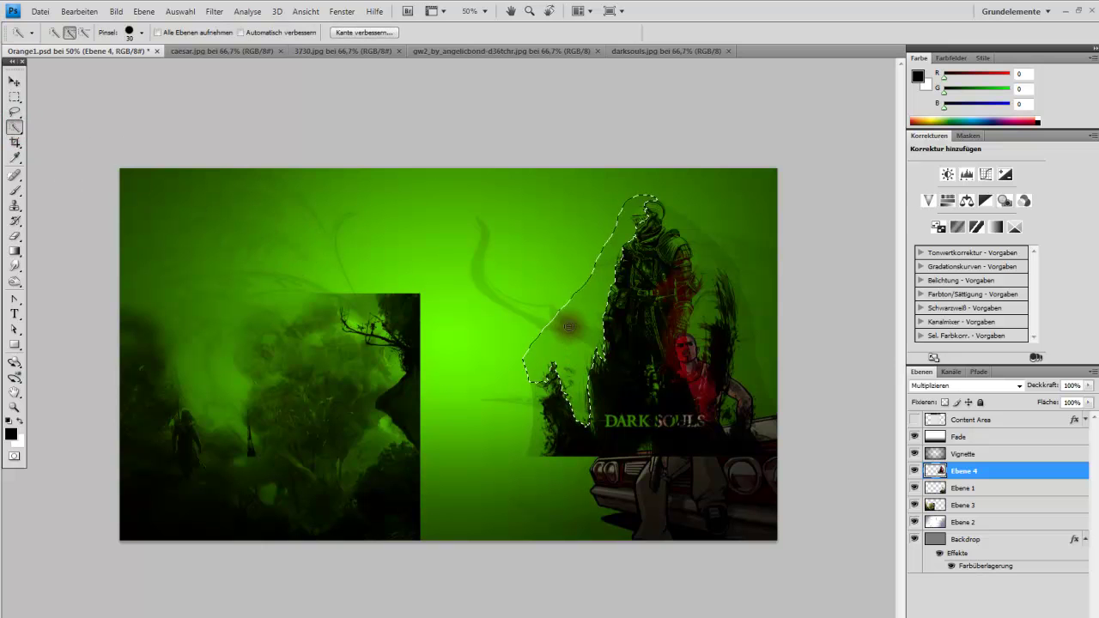
click(16, 234)
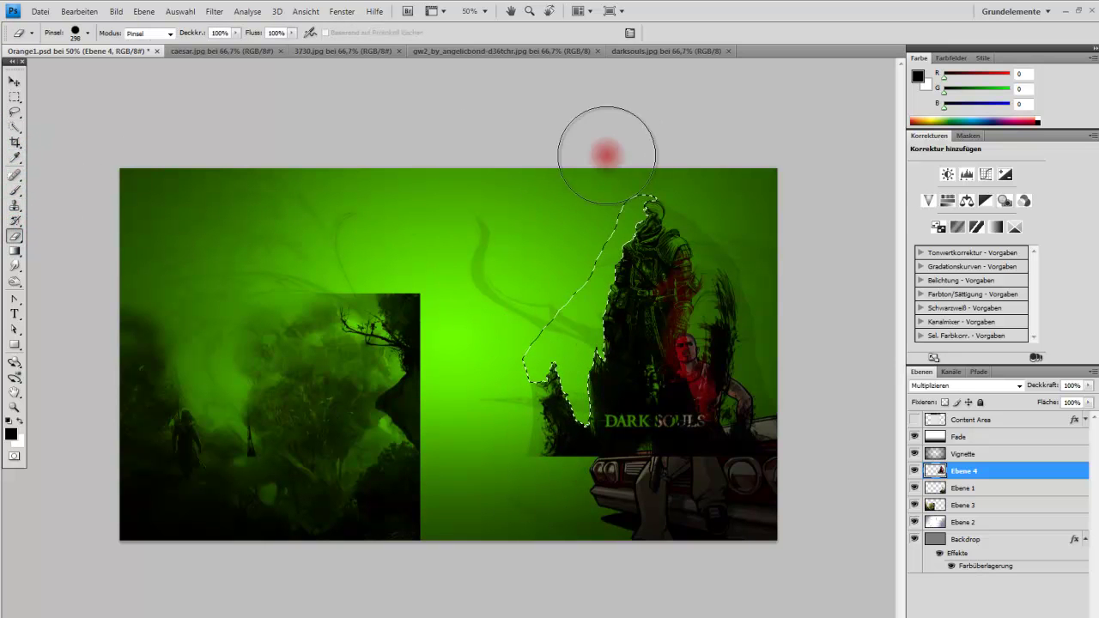
click(15, 97)
click(680, 217)
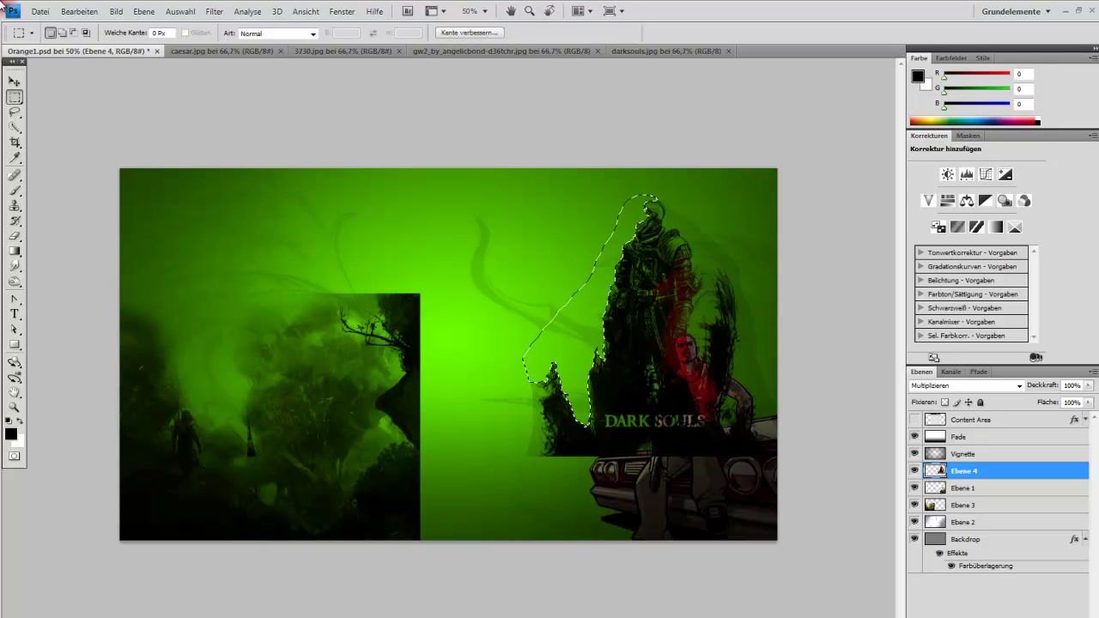
click(168, 161)
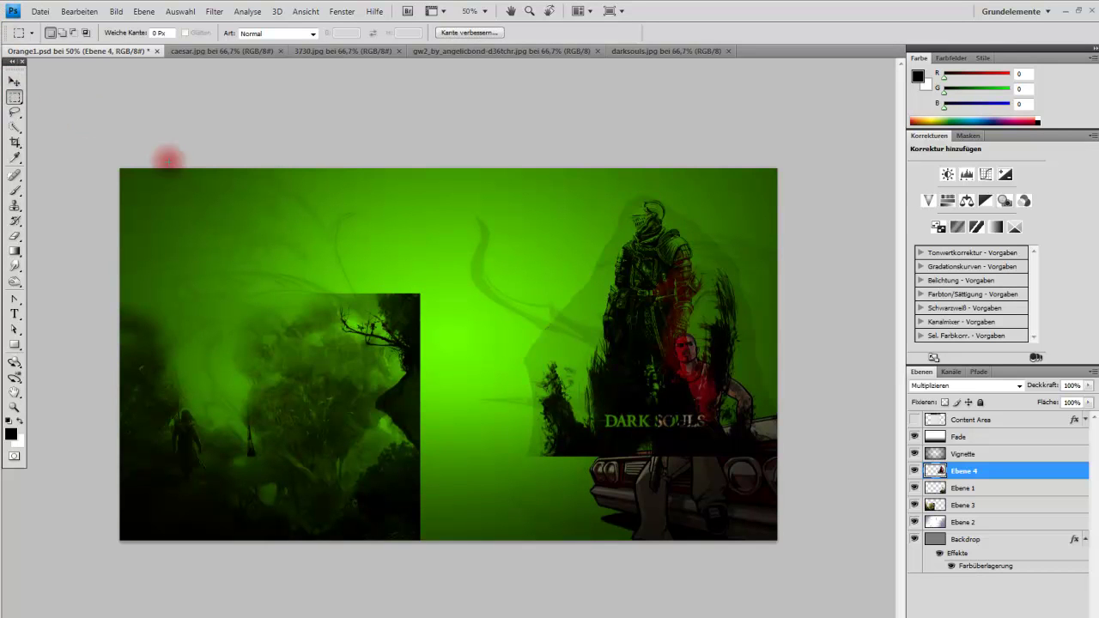
click(14, 81)
drag(706, 367, 680, 298)
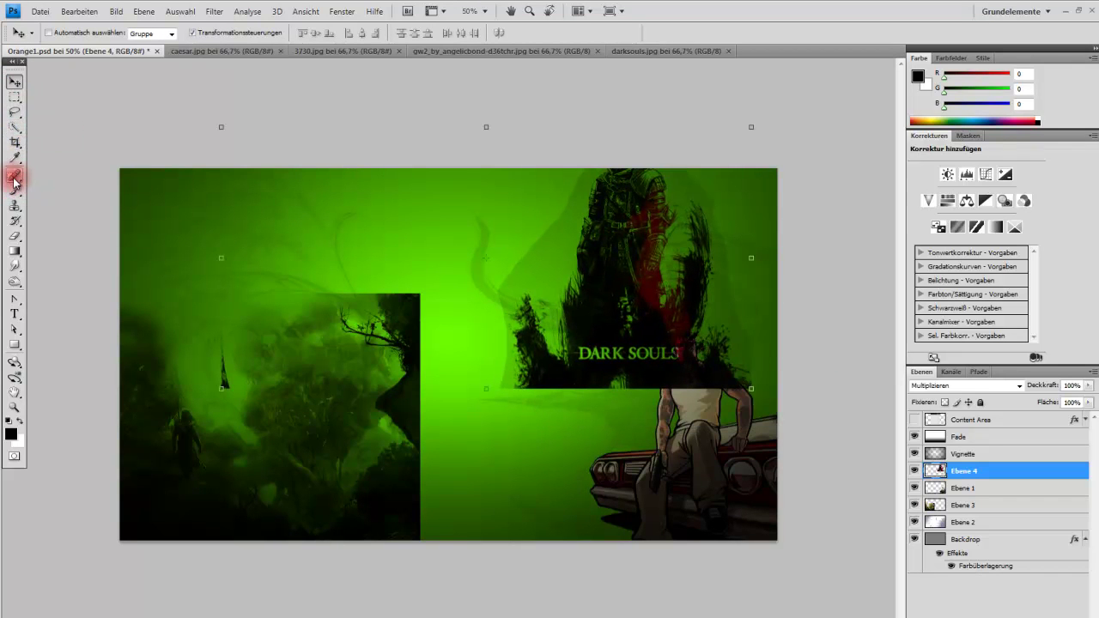
Erase the black spike, place the knight layer below the man-on-car layer, and reposition it
click(19, 233)
drag(185, 378, 219, 339)
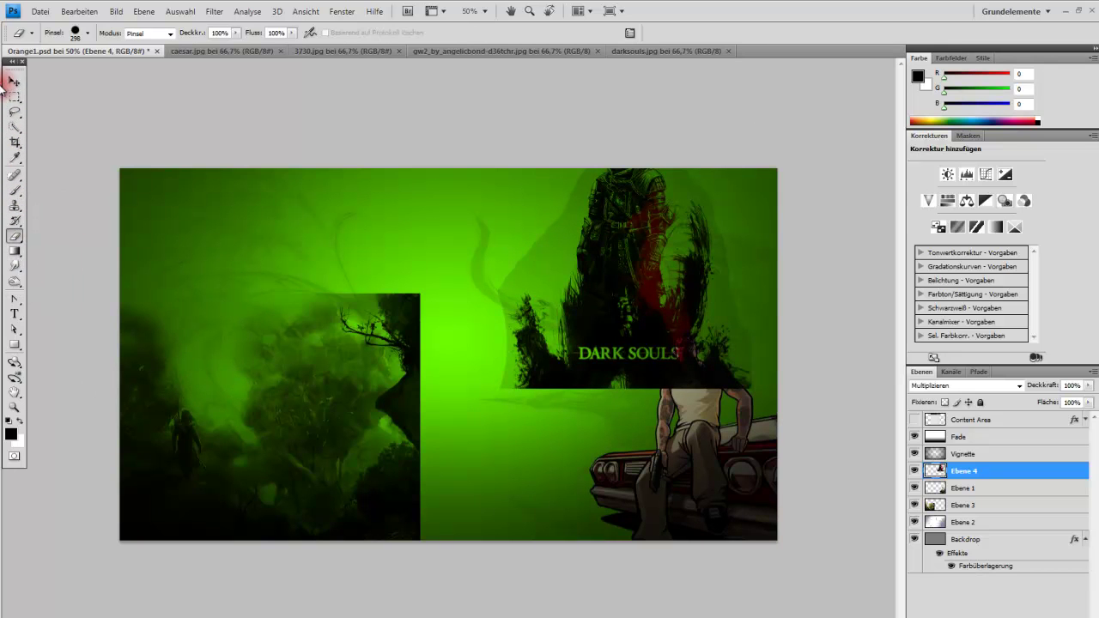
click(15, 81)
drag(579, 344, 659, 369)
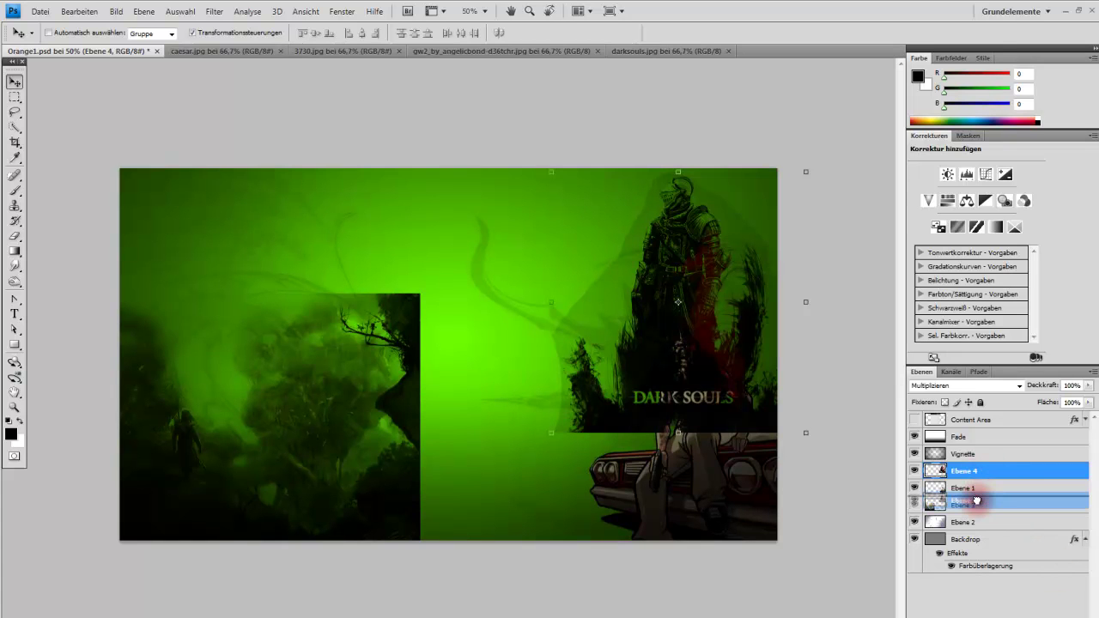
drag(992, 504, 988, 497)
drag(717, 304, 722, 304)
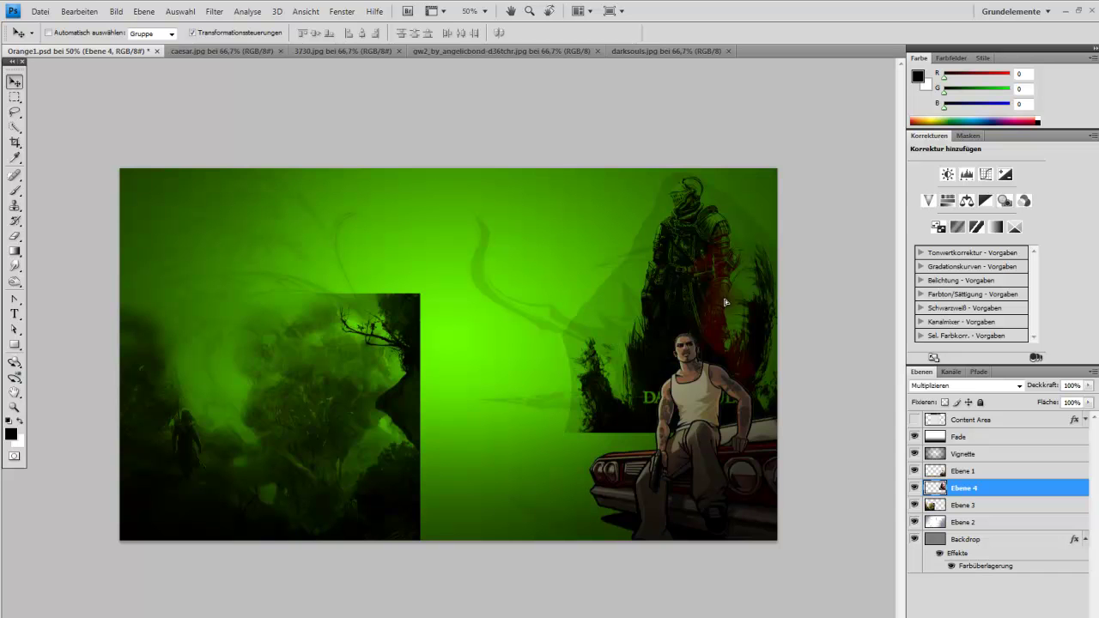
mouse_move(711, 272)
mouse_down()
mouse_move(644, 266)
mouse_move(680, 258)
mouse_up()
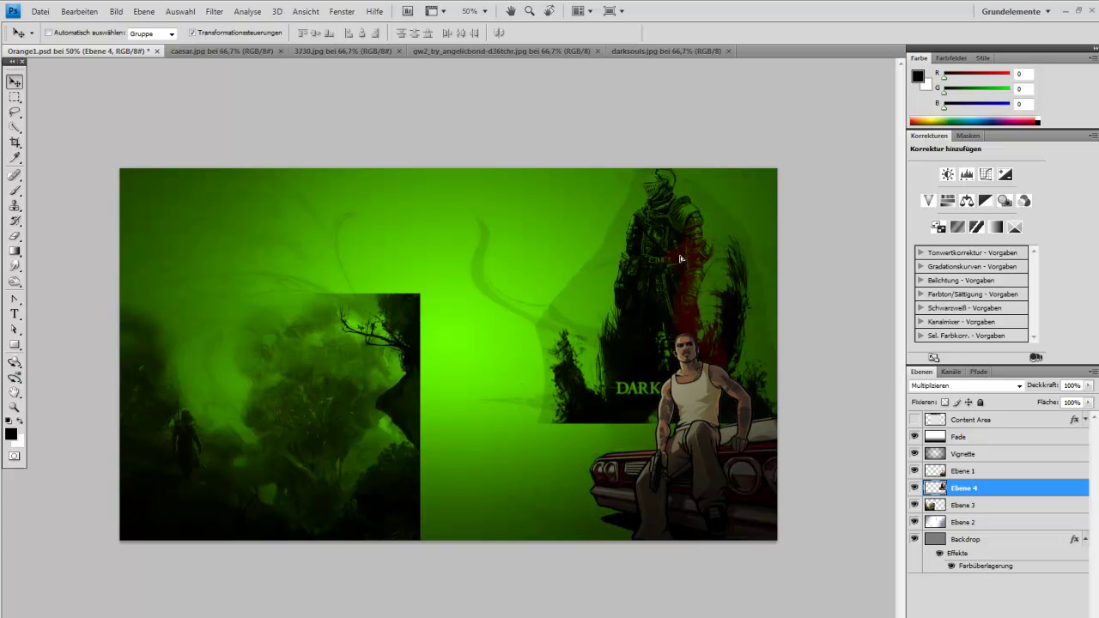
Delete the knight layer and close the darksouls, gw2 and other source images
drag(683, 261, 614, 44)
click(615, 48)
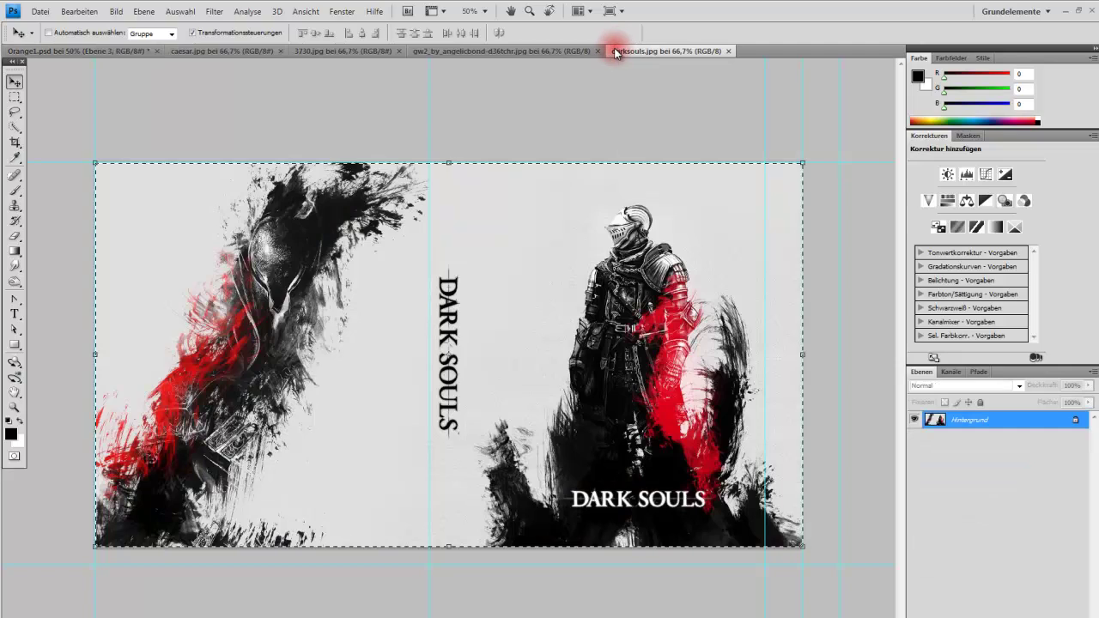
click(729, 51)
click(507, 49)
click(591, 50)
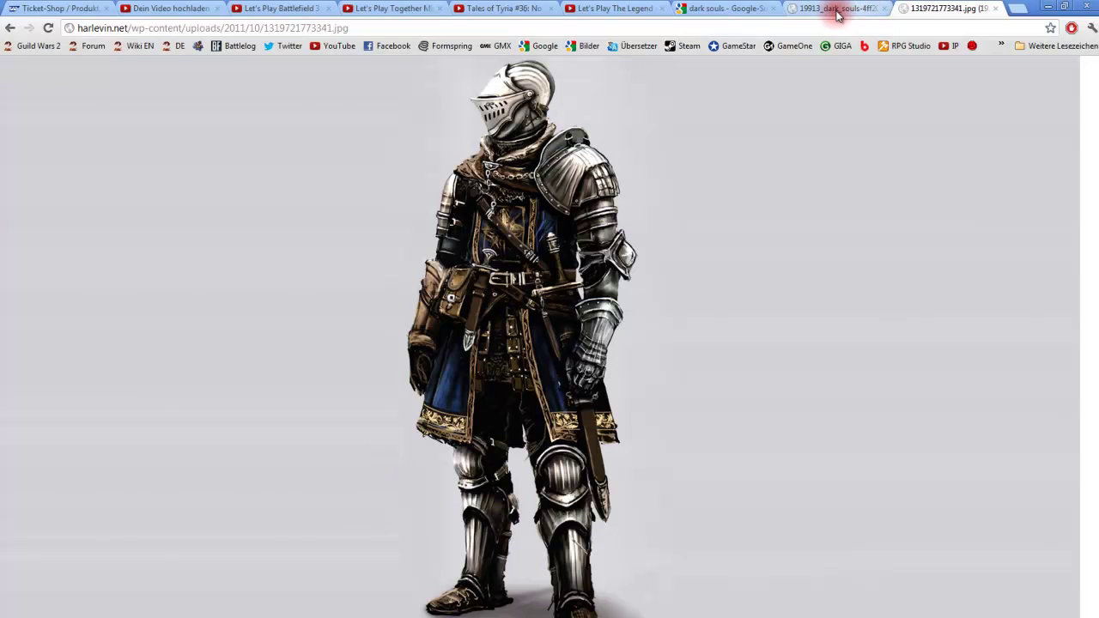
Replace the image search with 'dragon age' and run it
click(728, 8)
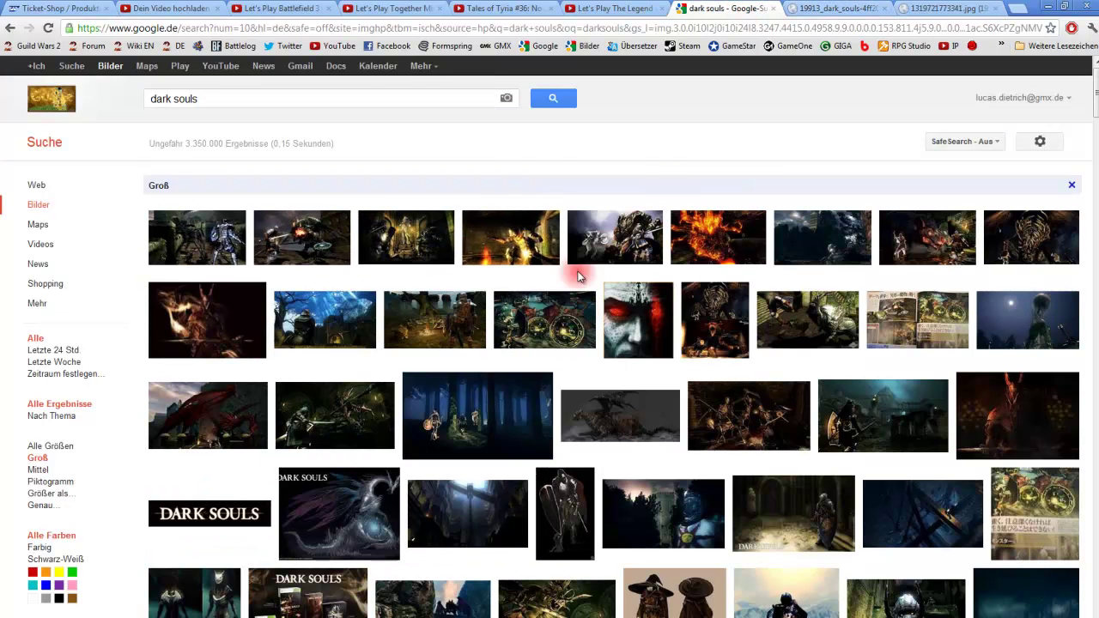
triple_click(254, 99)
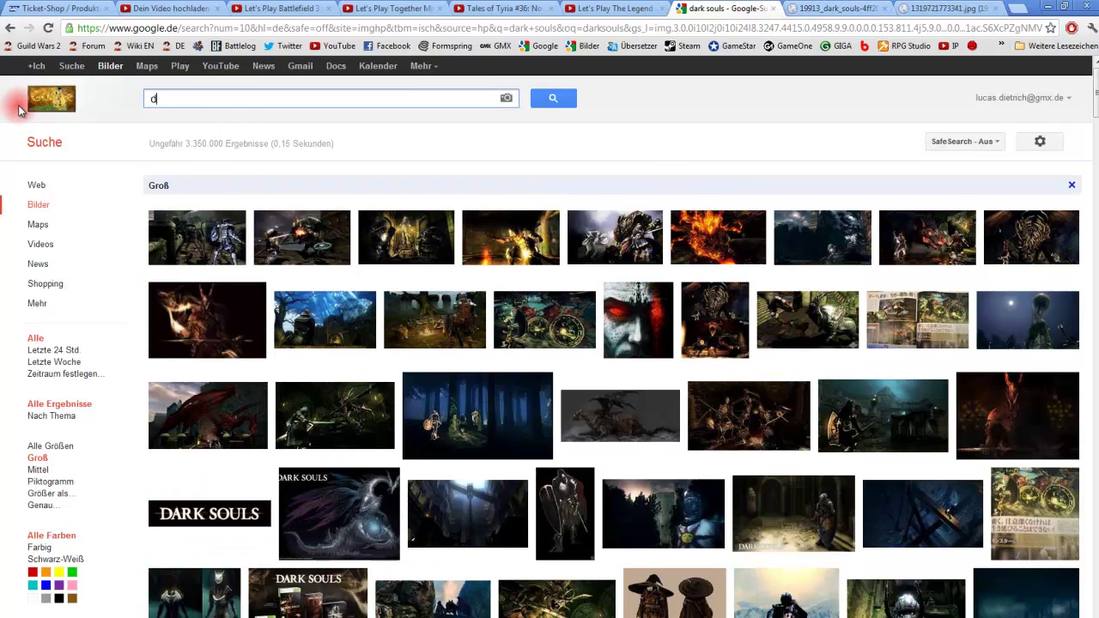
text(ragon age)
key(Return)
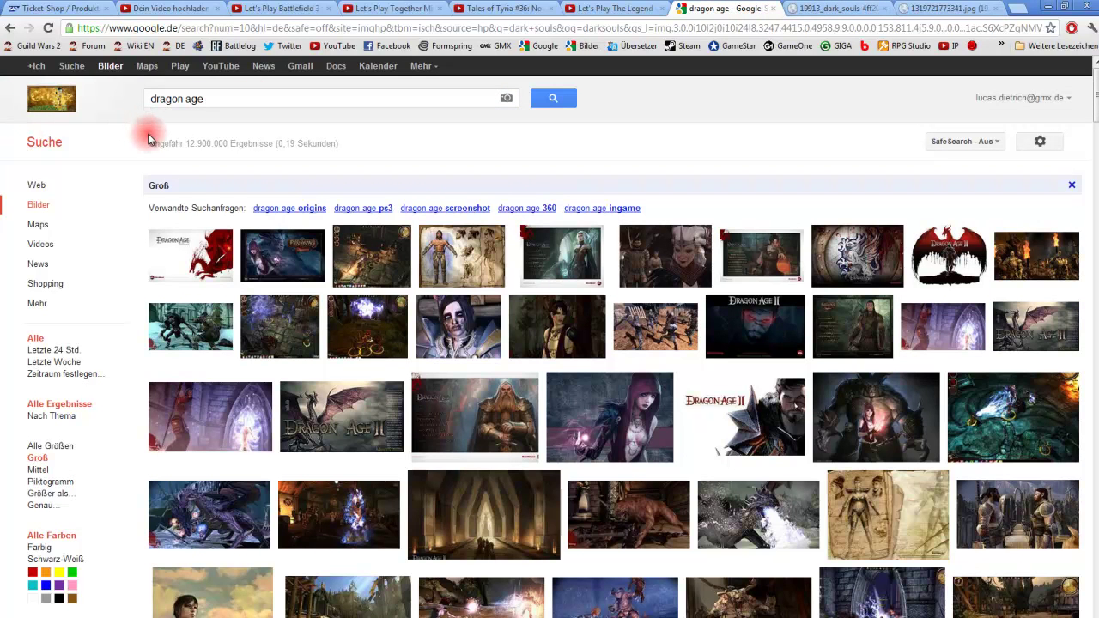
Browse the Dragon Age results and filter them to white images
scroll(148, 139, down, 2)
scroll(152, 142, down, 2)
scroll(154, 144, down, 2)
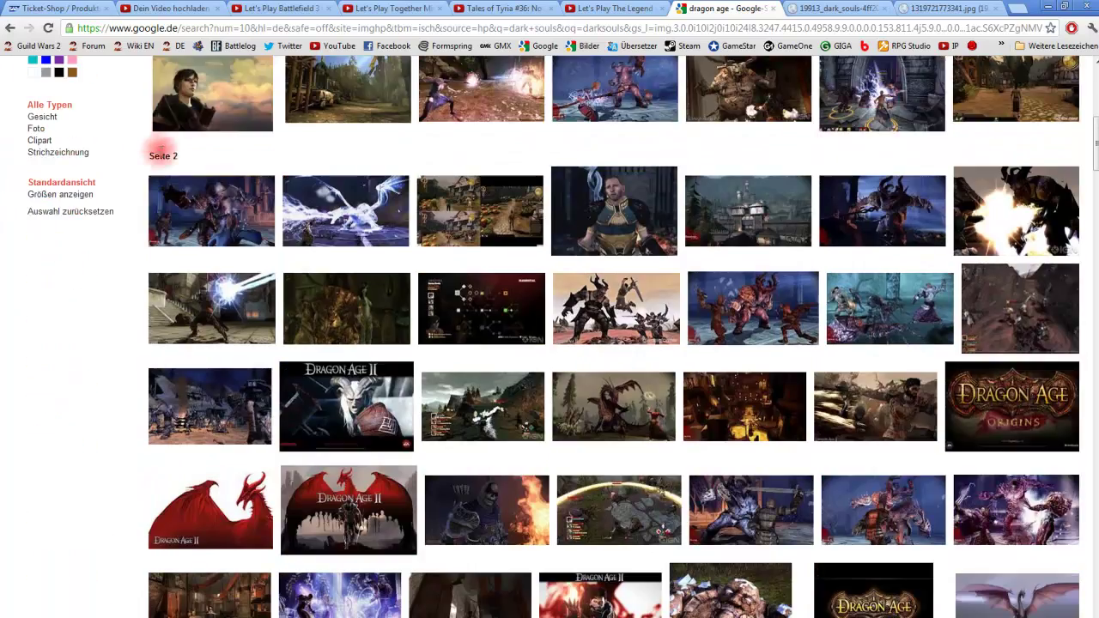
scroll(227, 303, down, 2)
scroll(227, 302, down, 1)
scroll(228, 301, down, 1)
scroll(234, 301, down, 1)
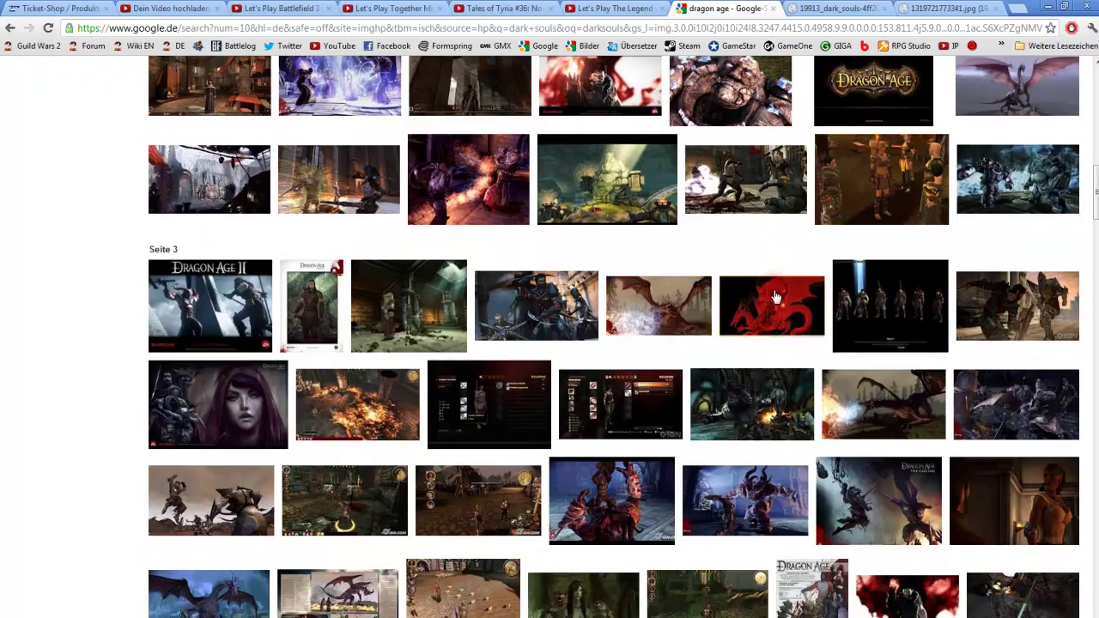
scroll(756, 296, down, 1)
scroll(774, 290, down, 2)
scroll(776, 296, down, 3)
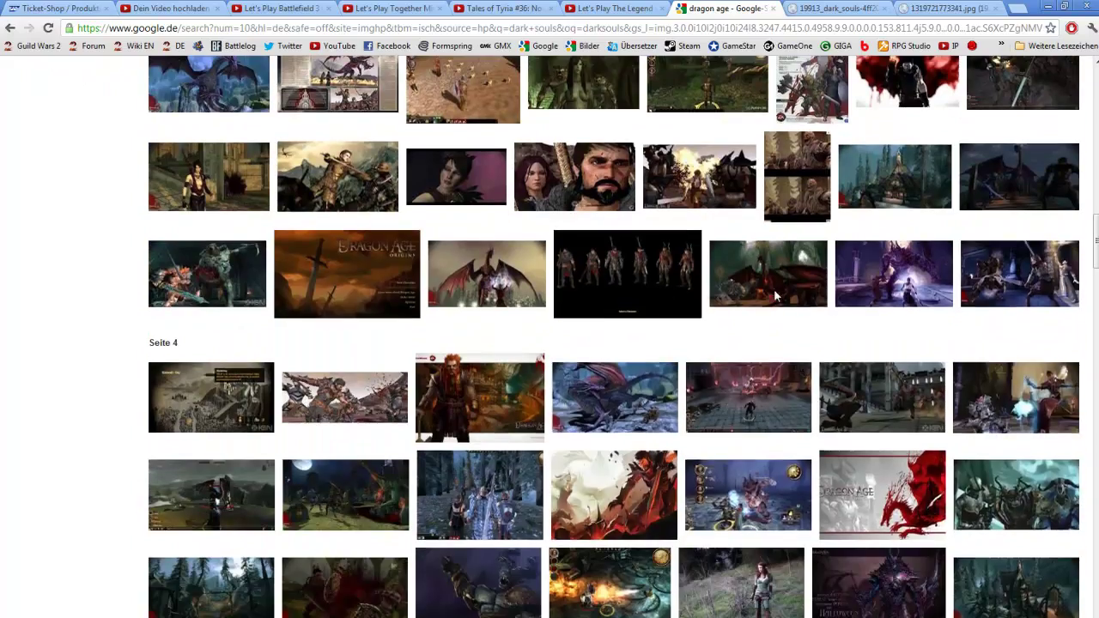
scroll(775, 296, down, 3)
scroll(776, 296, down, 3)
scroll(776, 296, down, 1)
scroll(776, 296, down, 3)
scroll(775, 296, down, 3)
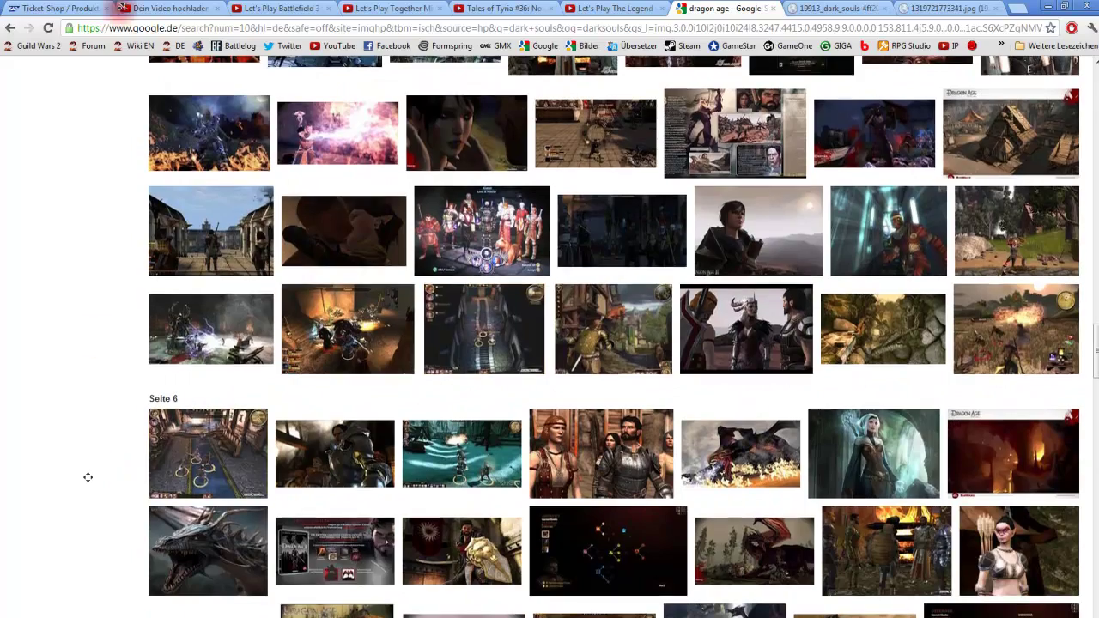
scroll(88, 477, up, 15)
scroll(86, 476, up, 10)
click(67, 560)
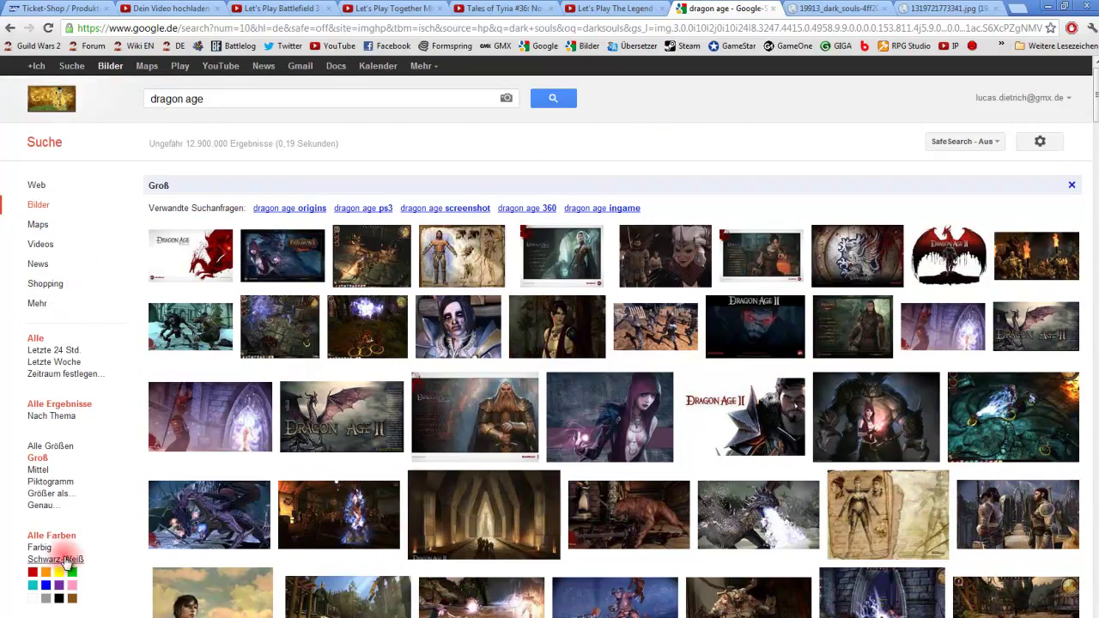
click(32, 599)
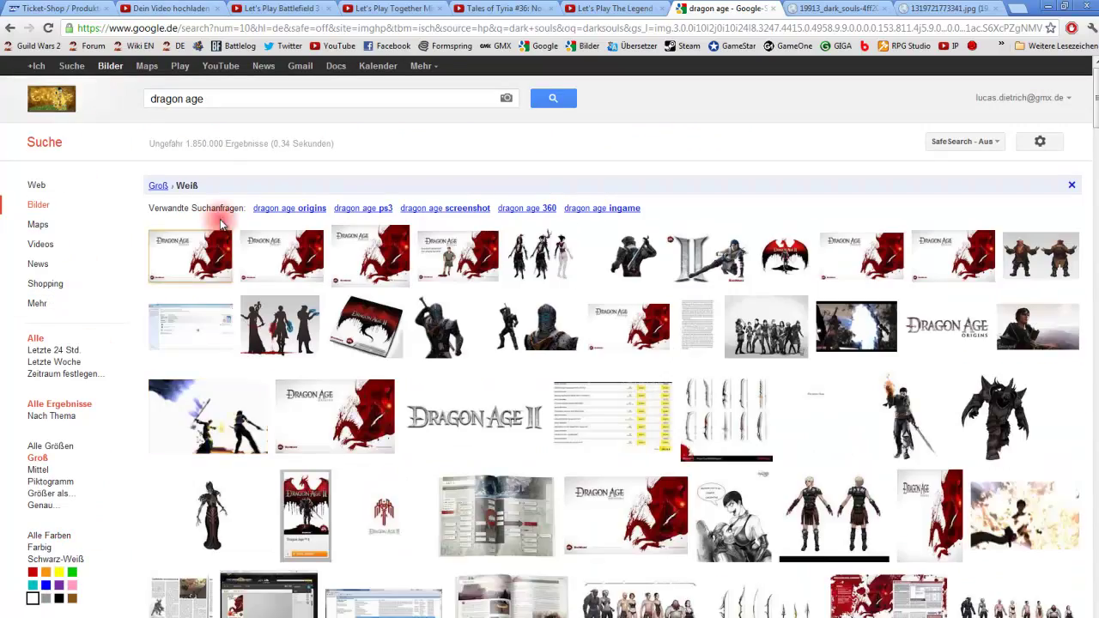
mouse_move(194, 254)
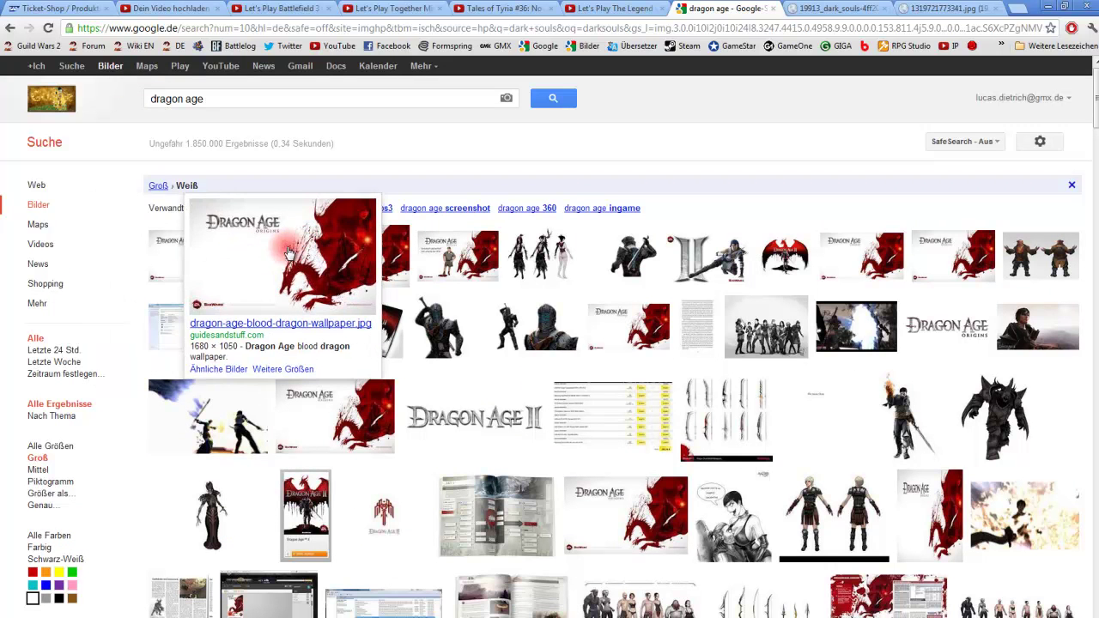
Open the blood dragon wallpaper at full size and save it to disk
mouse_move(282, 255)
middle_click(257, 252)
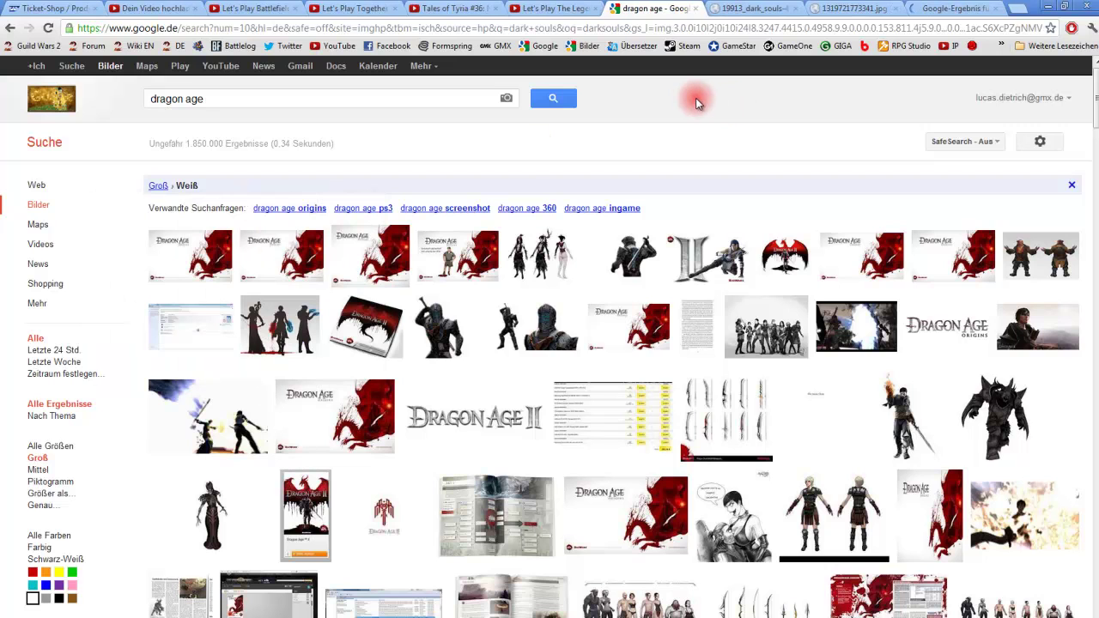
click(921, 9)
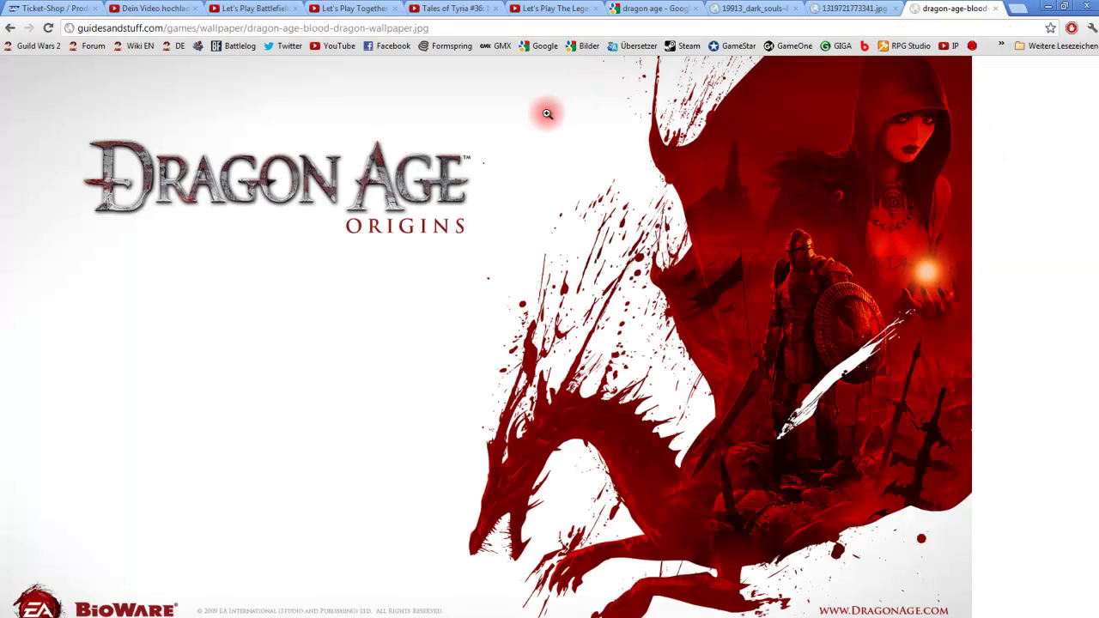
click(547, 113)
right_click(554, 128)
key(Escape)
key(ctrl+s)
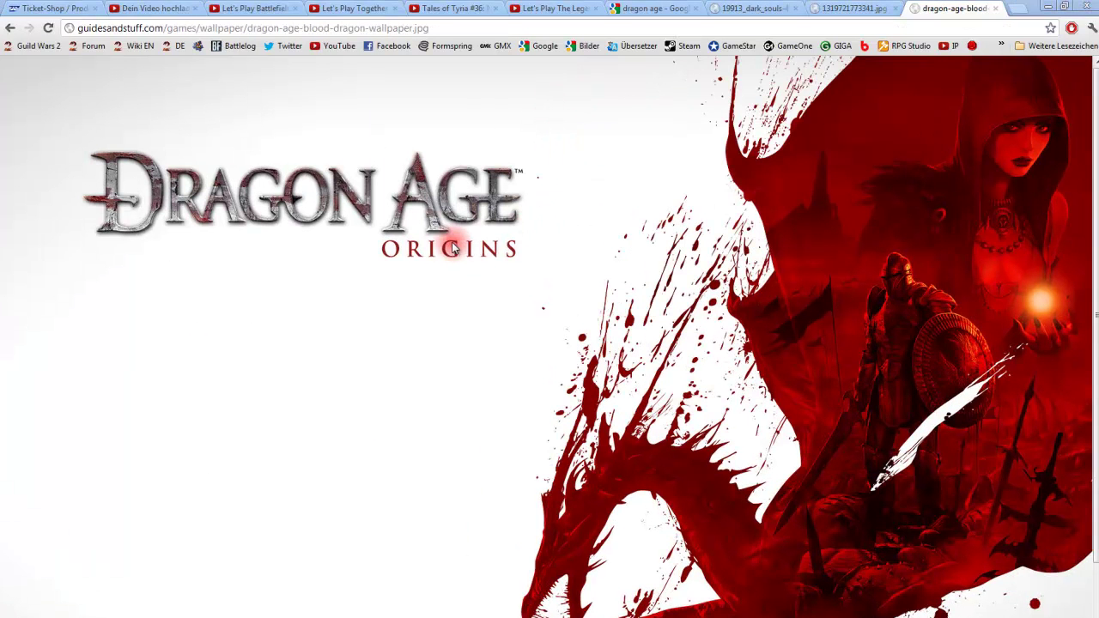
click(812, 410)
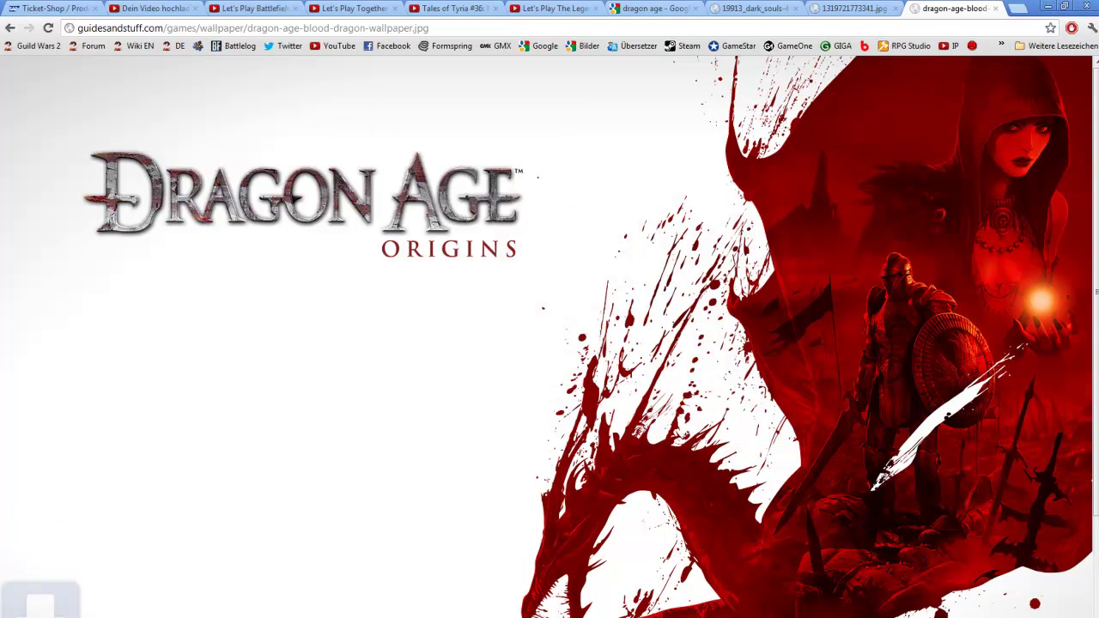
Start playing the Metroid Prime 3 - Title Theme (Extended) track
scroll(445, 389, down, 1)
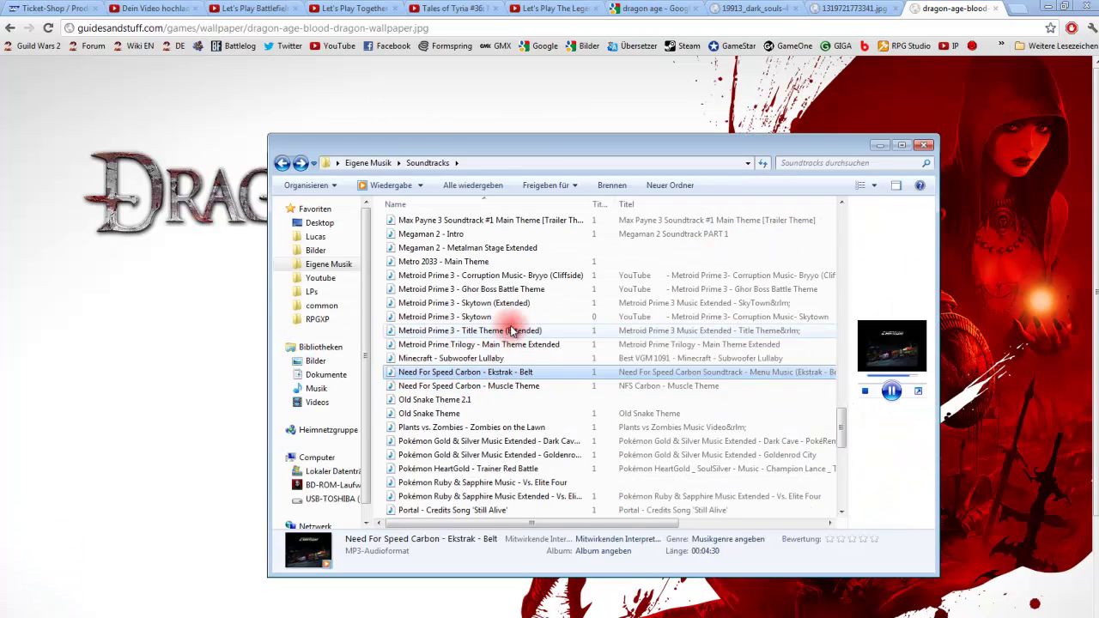
double_click(513, 330)
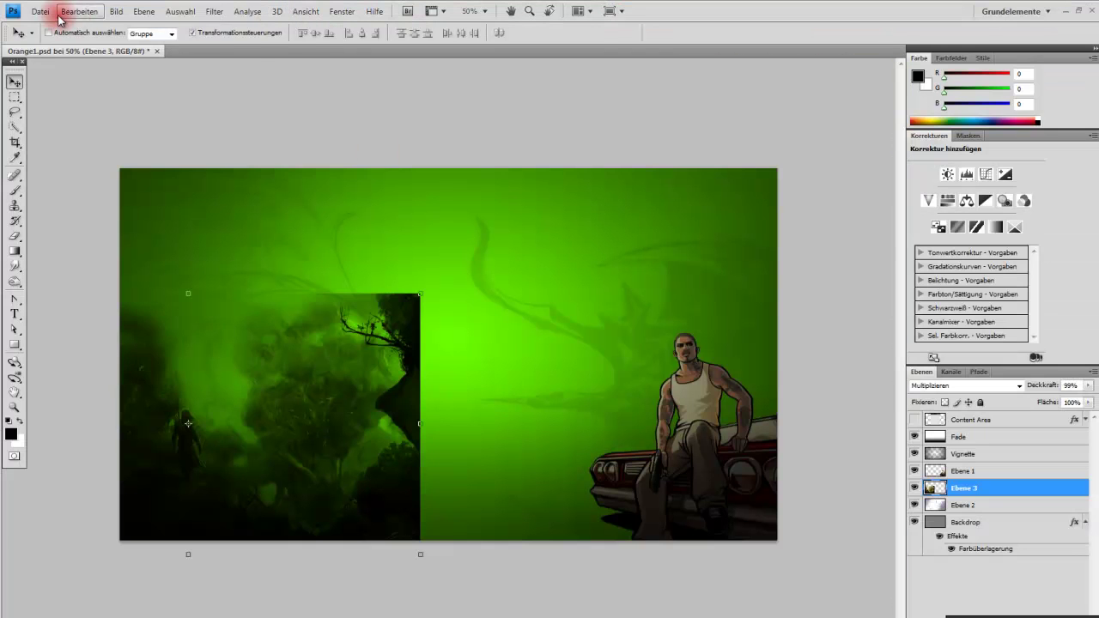
click(41, 12)
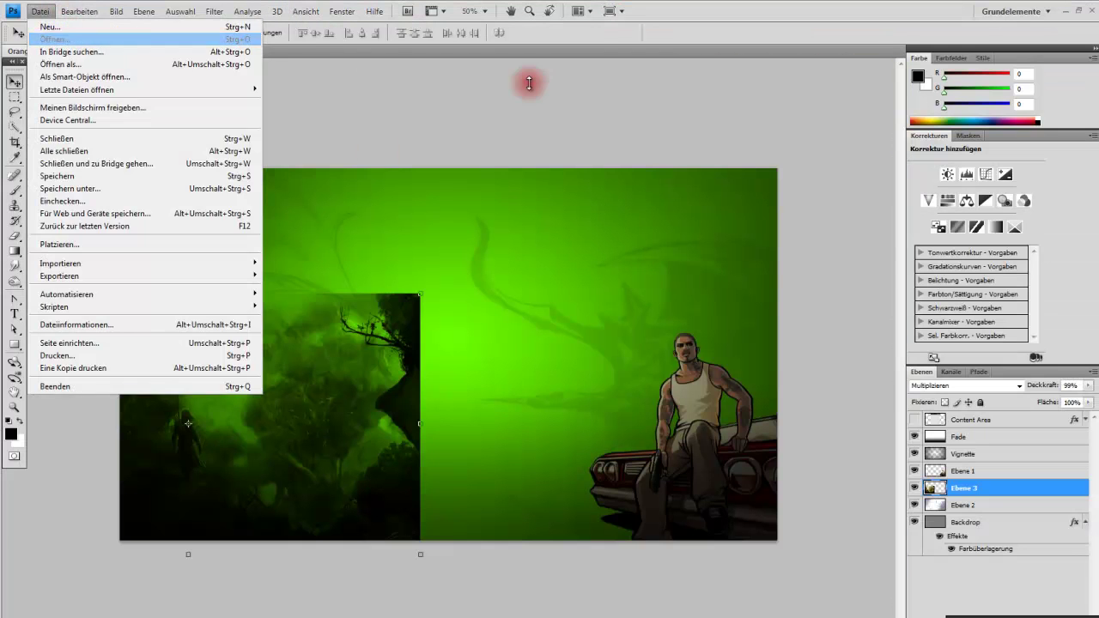
Open dragon-age-blood-dragon-wallpaper from the Diashow folder as a new Photoshop document
click(677, 273)
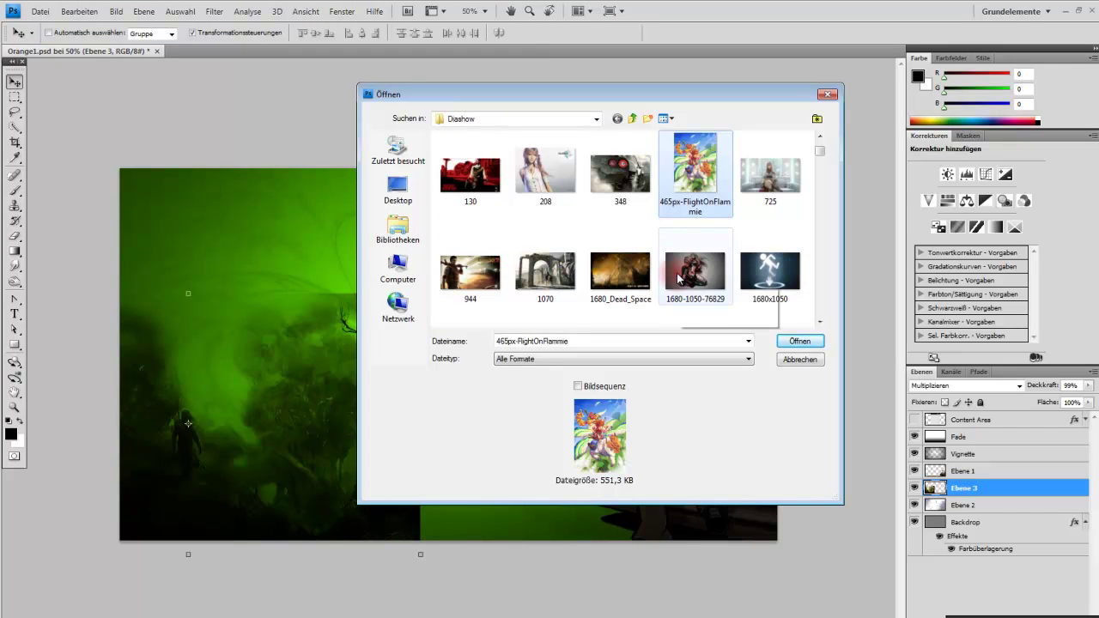
scroll(677, 275, down, 2)
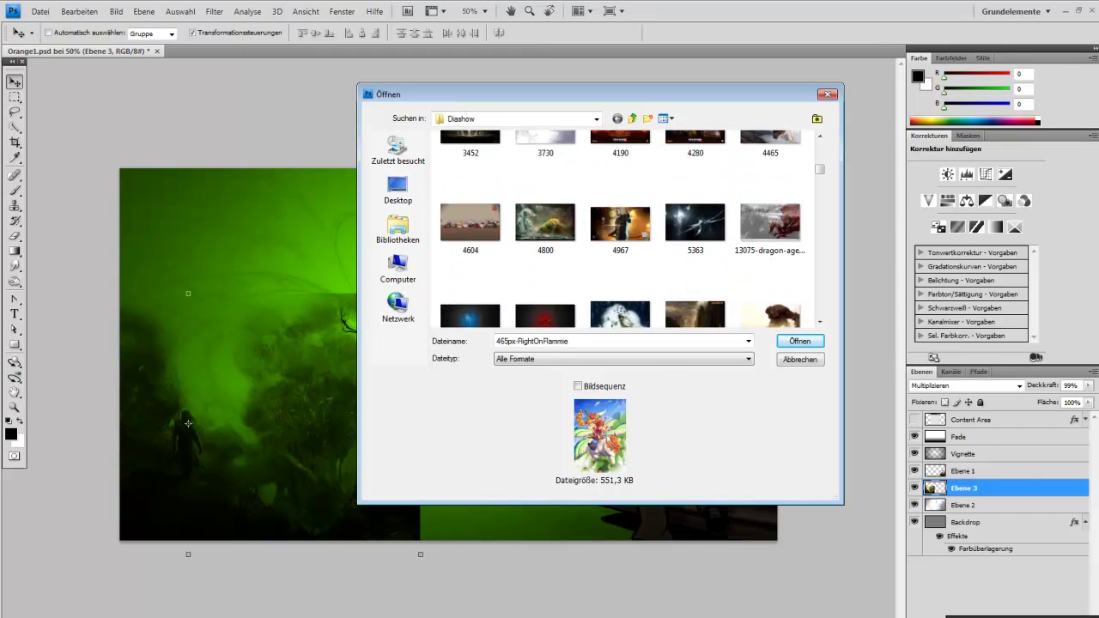
key(alt+Tab)
key(alt+Tab)
scroll(616, 239, down, 3)
scroll(636, 243, down, 3)
scroll(655, 244, down, 2)
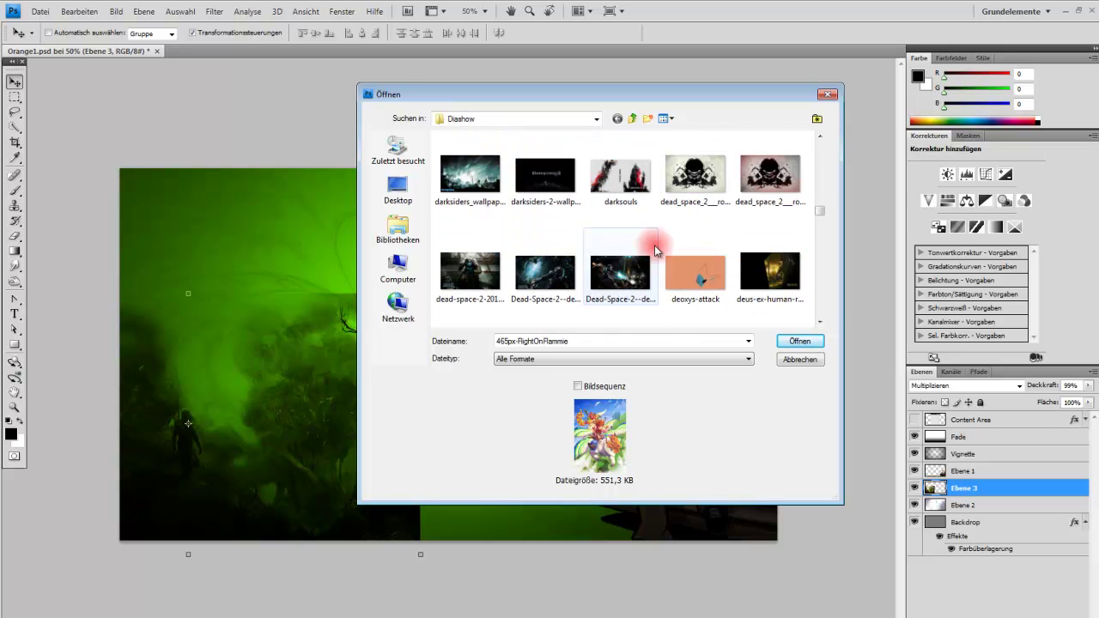
scroll(675, 206, up, 3)
scroll(679, 214, down, 3)
scroll(680, 214, down, 2)
scroll(680, 214, down, 2)
scroll(679, 213, up, 3)
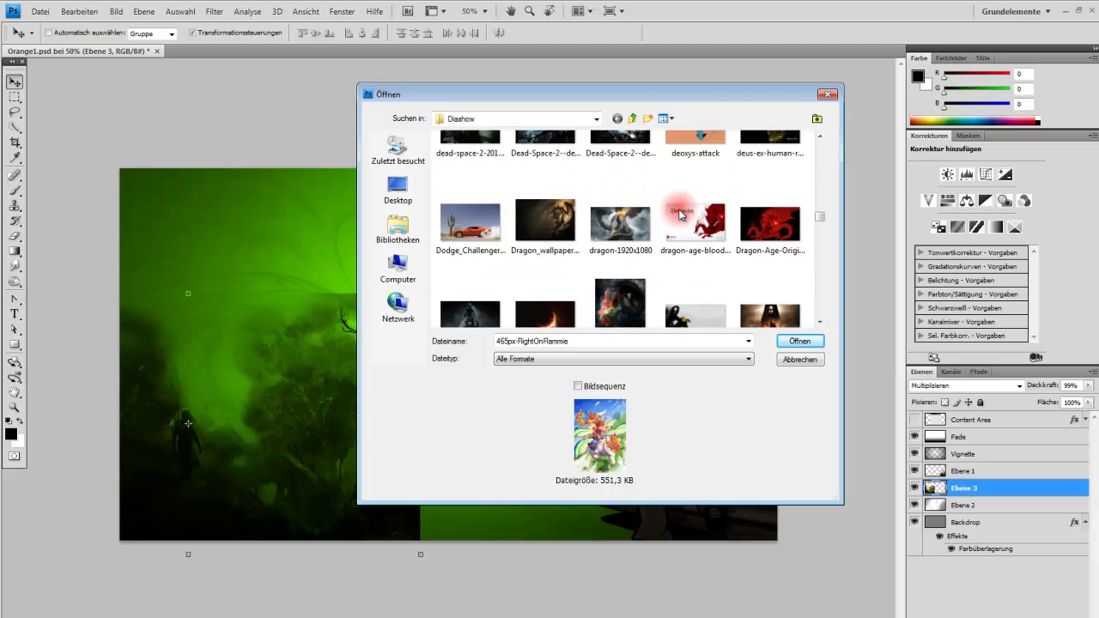
scroll(679, 219, down, 3)
scroll(676, 227, up, 3)
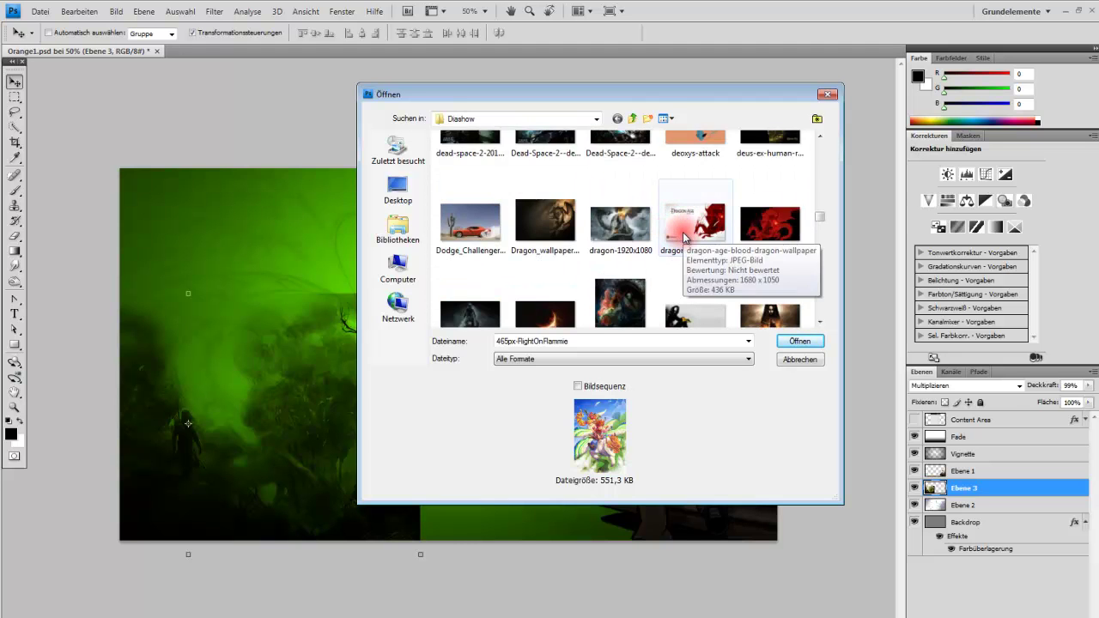
double_click(679, 225)
Copy the whole dragon wallpaper into Orange1.psd as a new layer blended in Multiplizieren
click(15, 98)
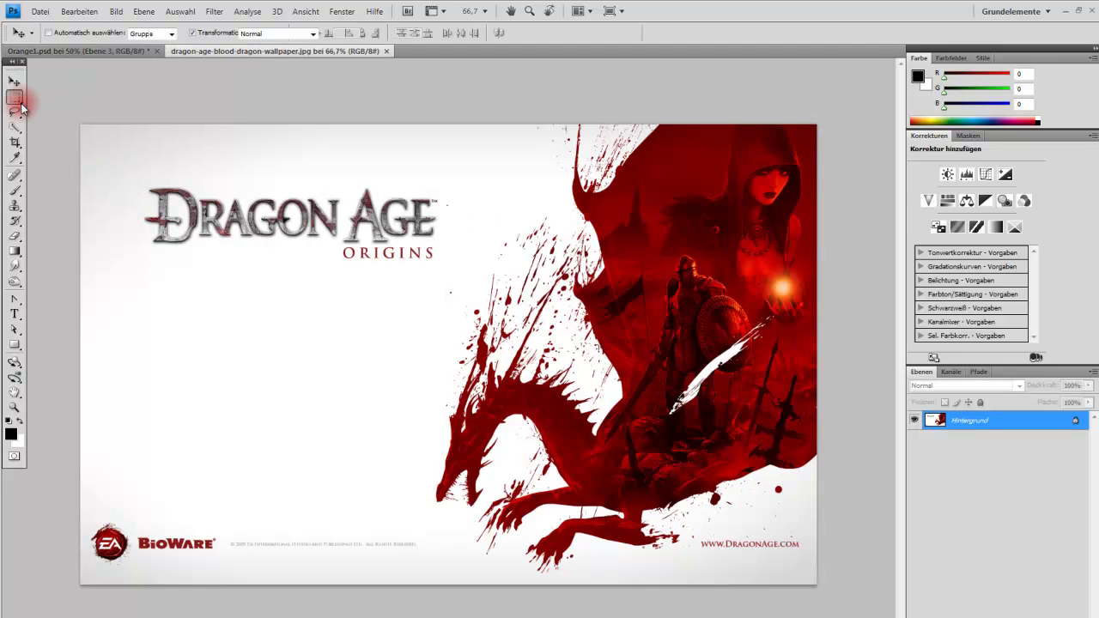
key(ctrl+a)
key(ctrl+c)
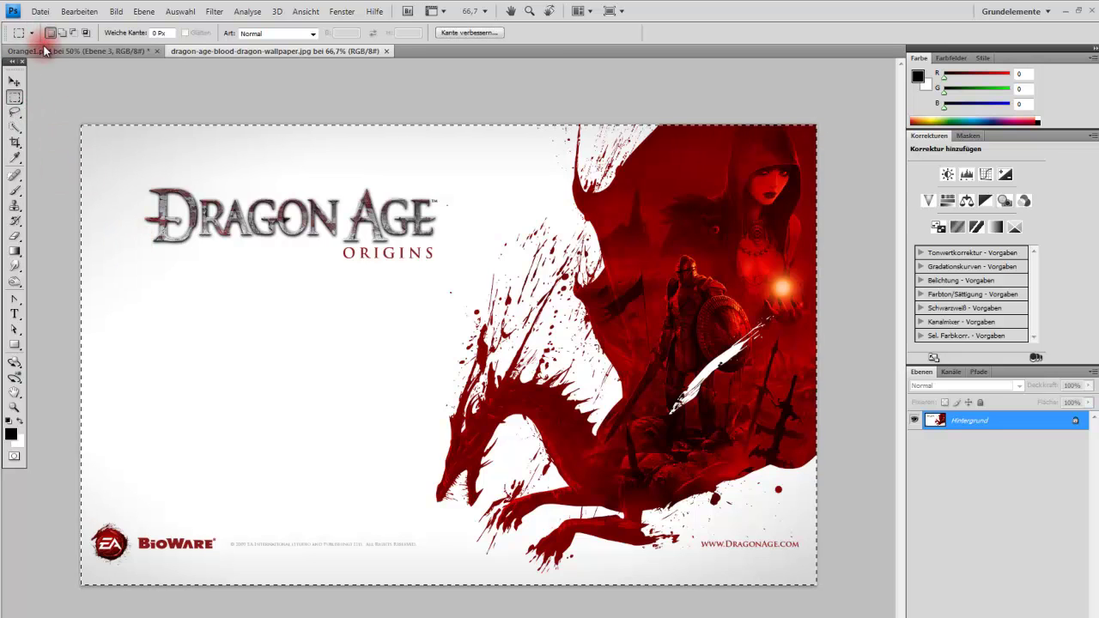
click(43, 51)
key(ctrl+v)
click(14, 81)
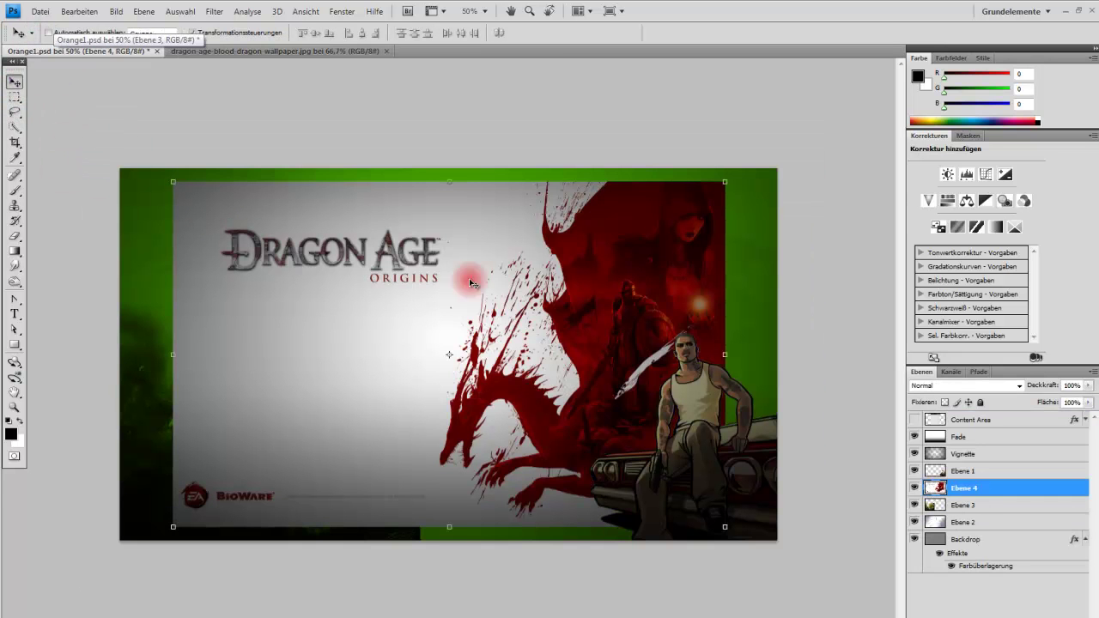
click(1019, 387)
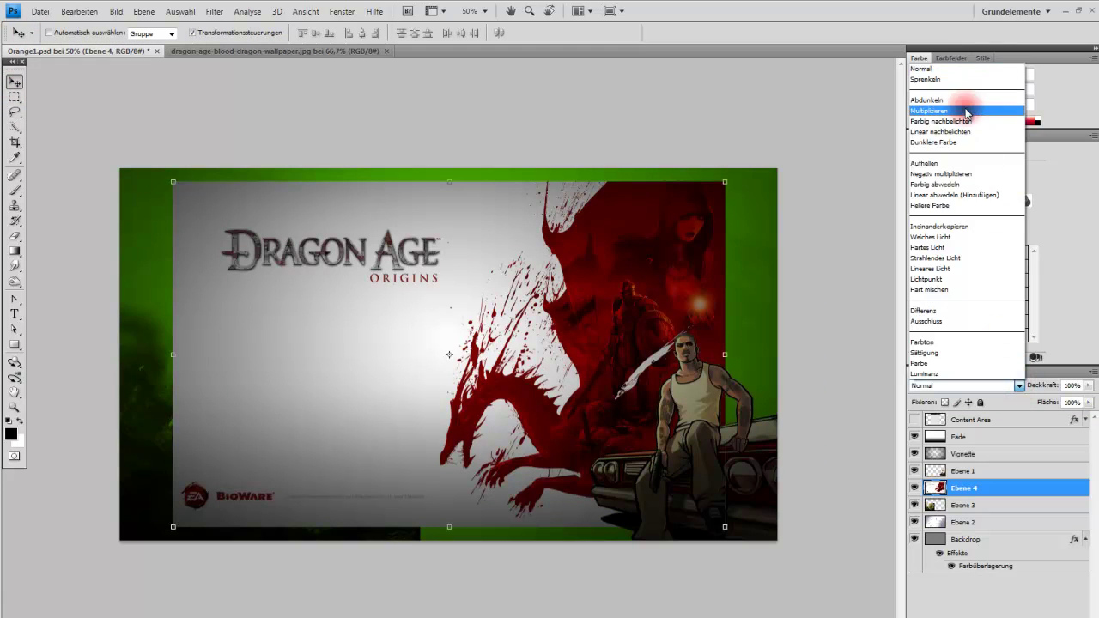
click(981, 110)
Reposition the dragon layer and erase its Dragon Age title and web address
mouse_move(634, 279)
mouse_down()
mouse_move(687, 258)
mouse_move(653, 228)
mouse_move(662, 216)
mouse_move(637, 252)
mouse_up()
click(14, 236)
mouse_move(184, 160)
mouse_down()
mouse_move(221, 490)
mouse_move(274, 346)
mouse_move(332, 233)
mouse_move(393, 238)
mouse_move(456, 184)
mouse_move(377, 309)
mouse_up()
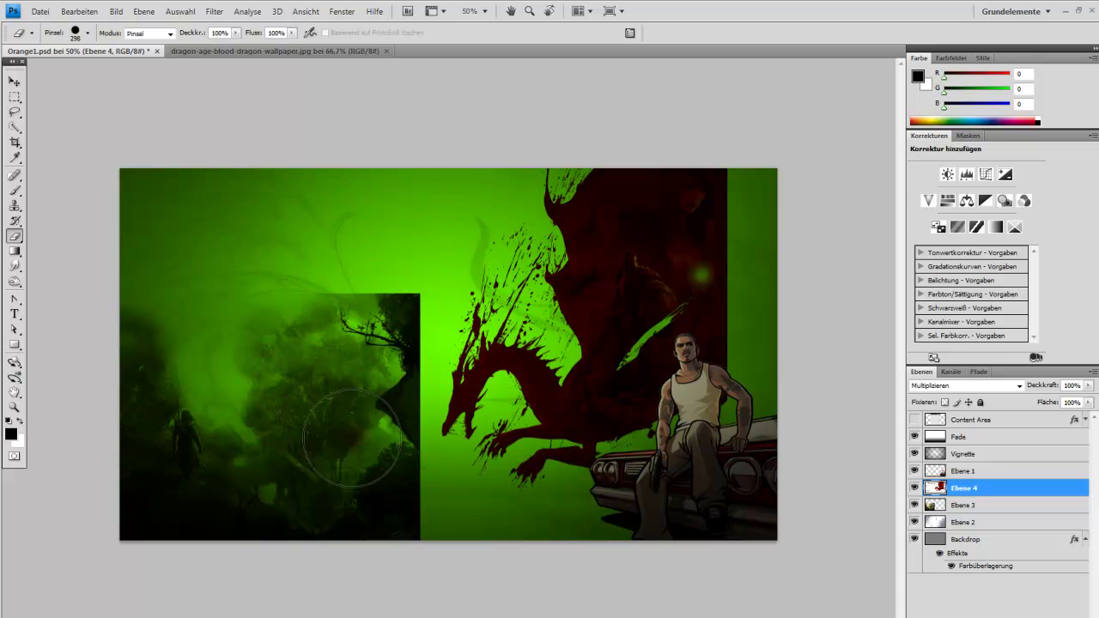
click(15, 83)
drag(554, 367, 492, 262)
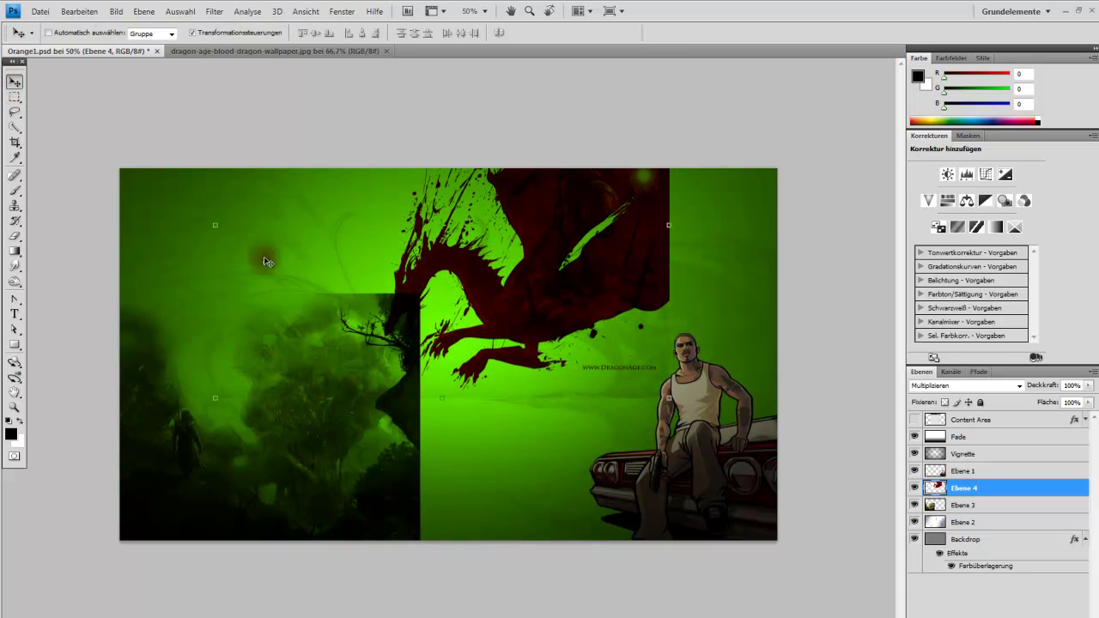
click(15, 236)
drag(601, 381, 645, 400)
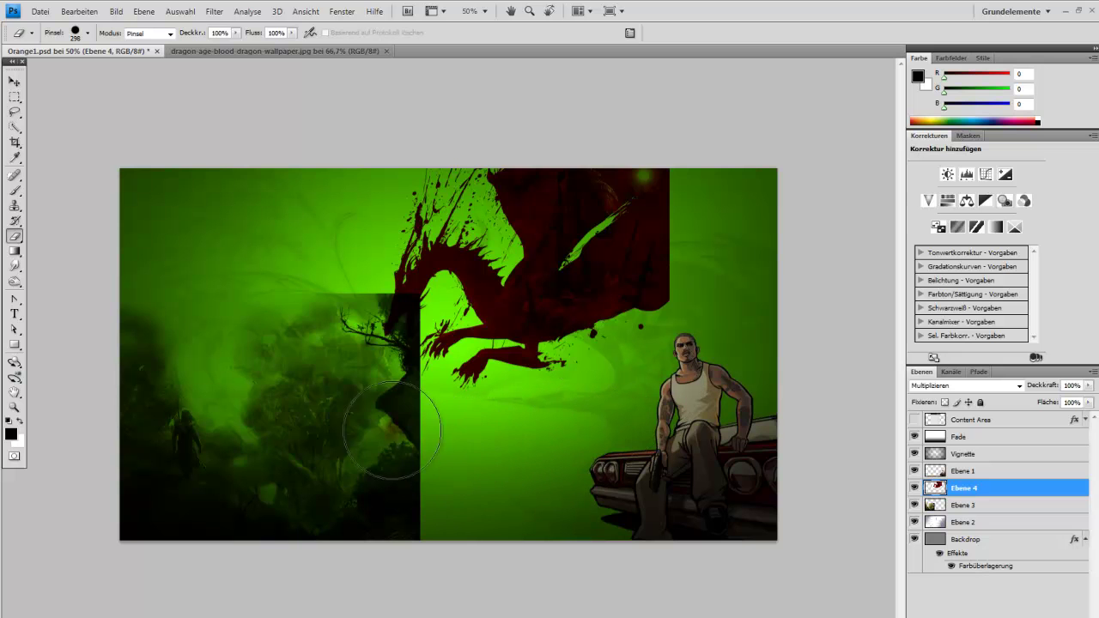
click(14, 81)
key(alt+Tab)
Play Final Fantasy VI - Terra from the Soundtracks folder, then move the dragon layer right and down
click(519, 323)
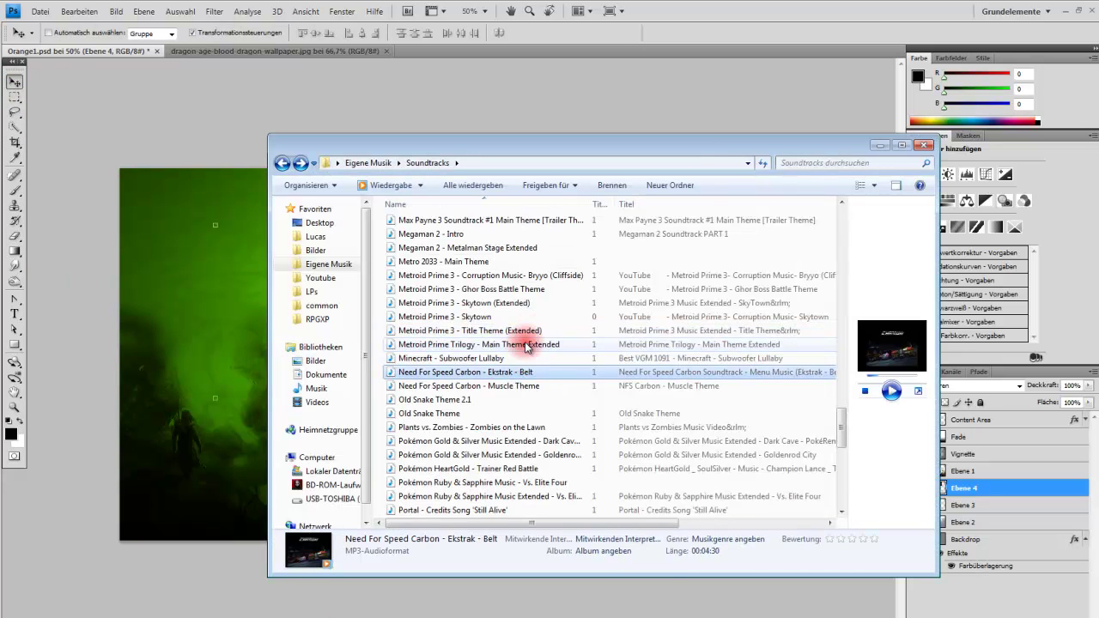
scroll(520, 324, up, 4)
scroll(520, 324, up, 4)
scroll(515, 317, up, 1)
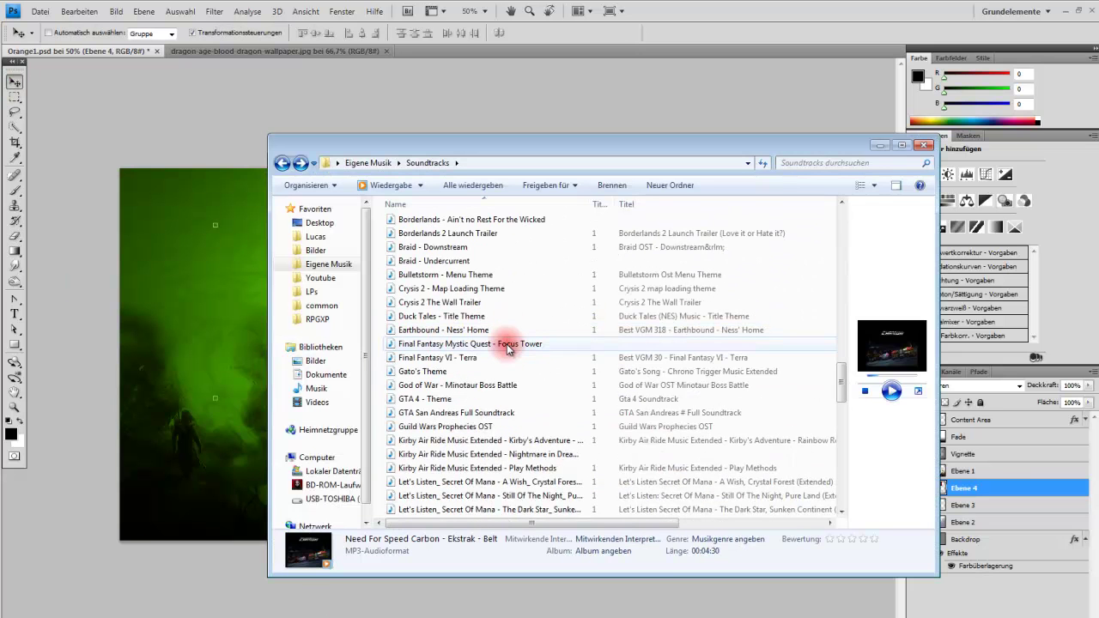
click(507, 357)
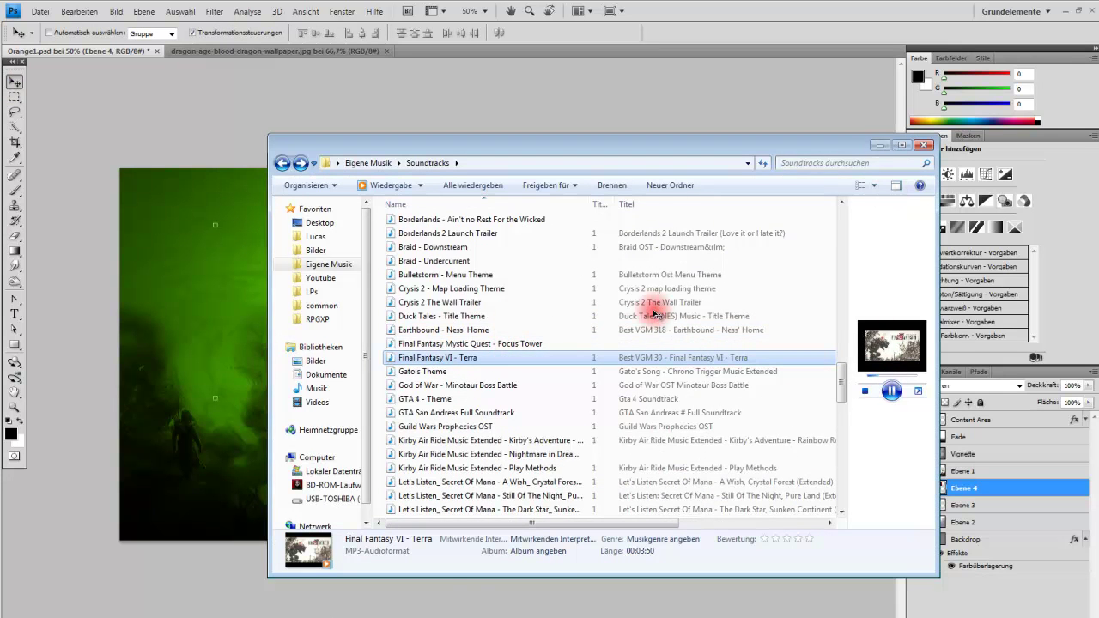
key(alt+Tab)
drag(556, 285, 668, 309)
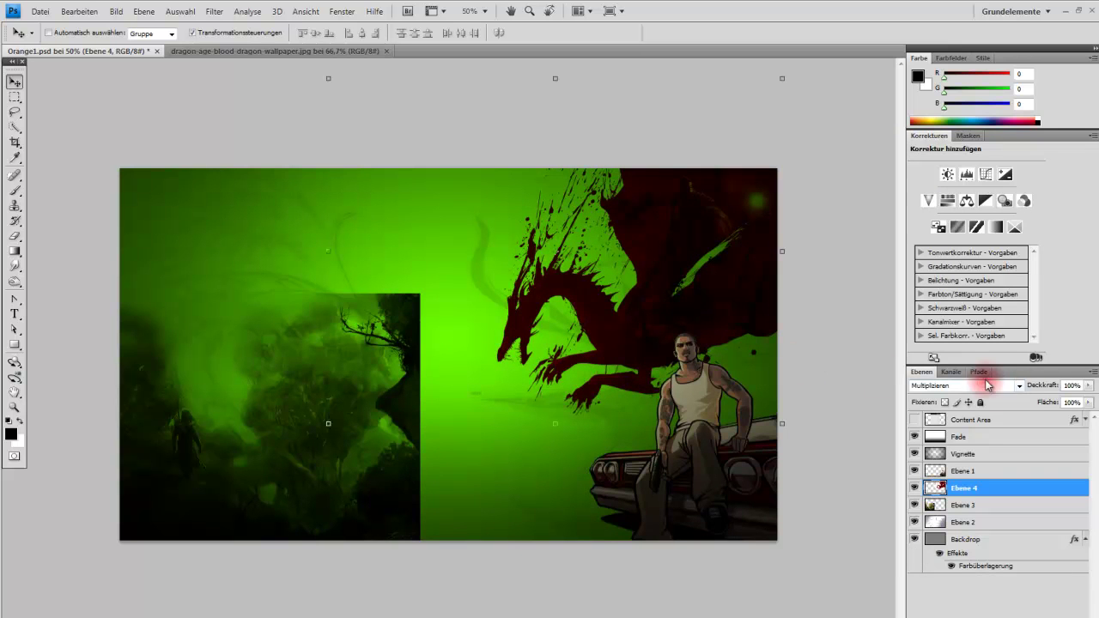
Try a red Colour Overlay on Ebene 4 in Multiplizieren and Negativ multiplizieren, then cancel it
double_click(1041, 490)
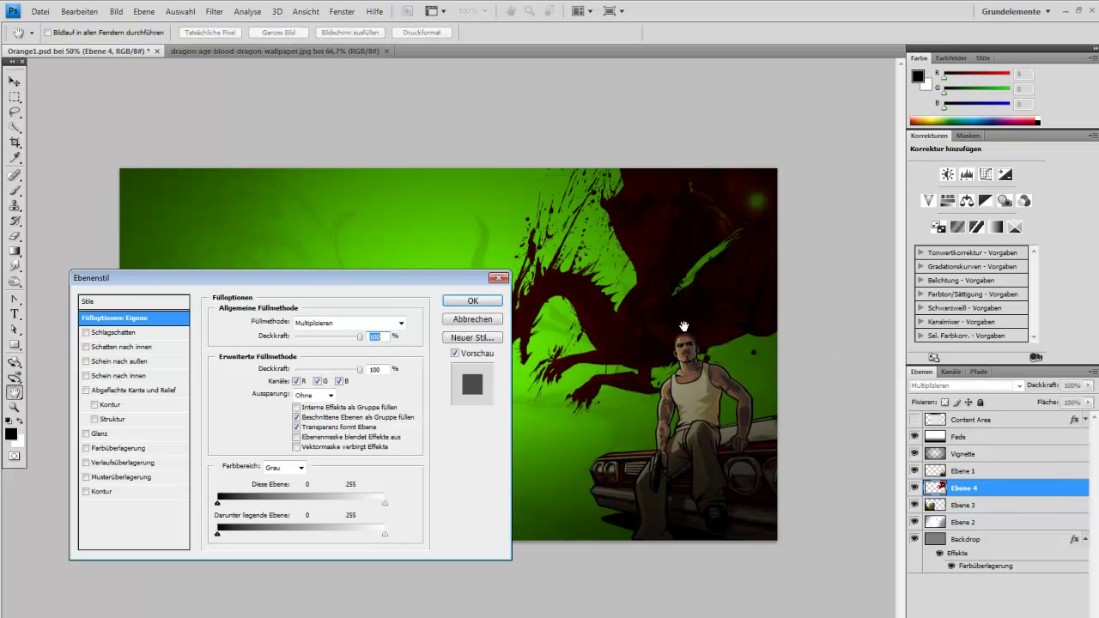
click(125, 449)
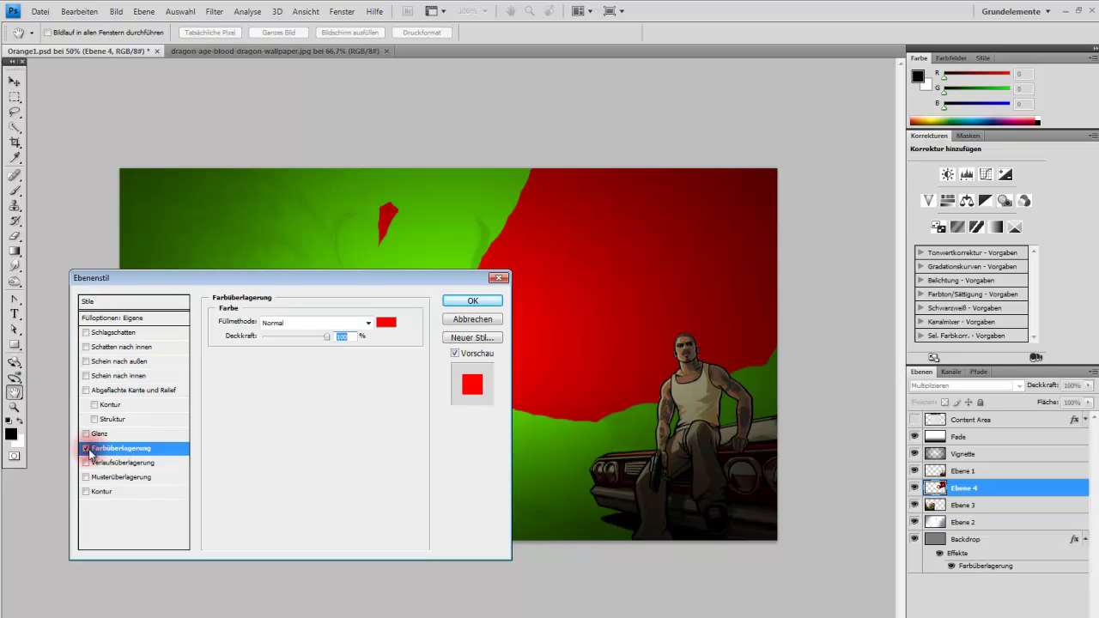
click(85, 448)
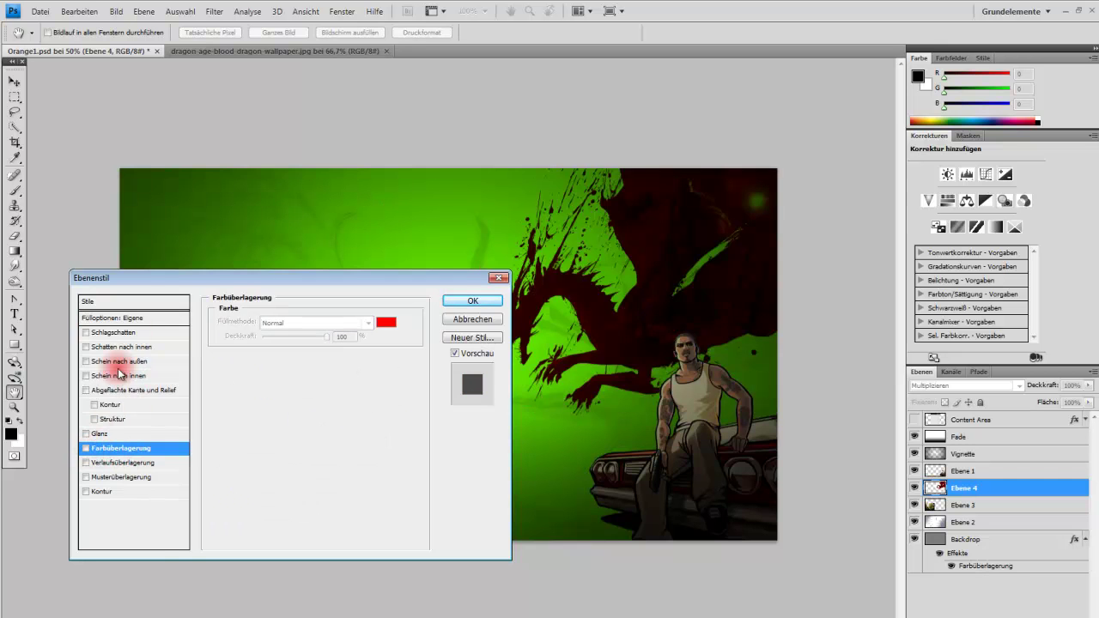
drag(167, 284, 150, 295)
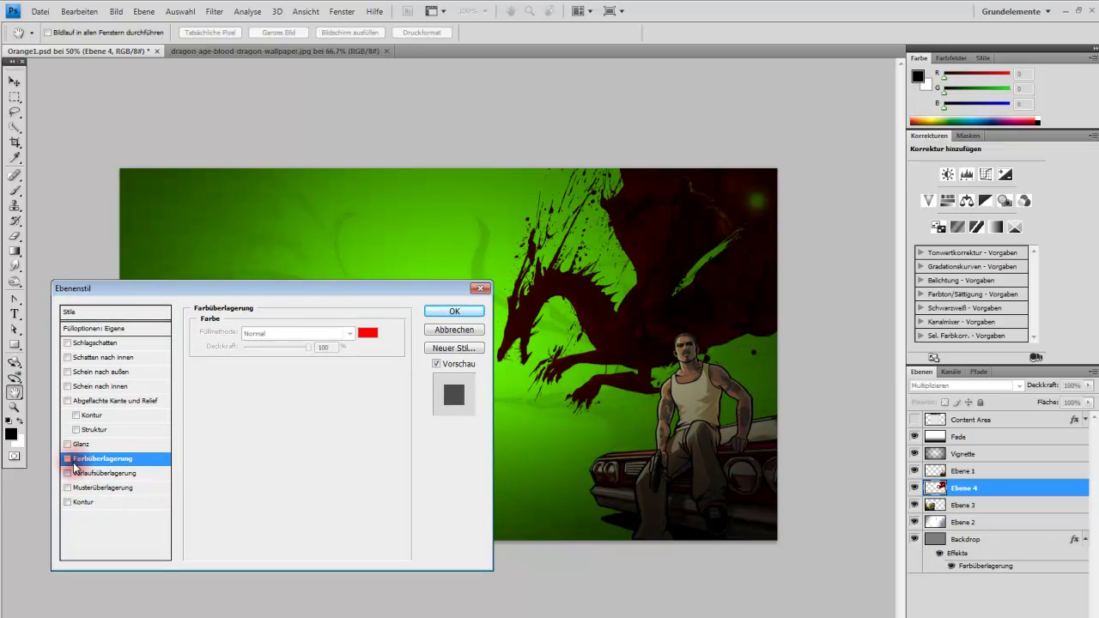
click(67, 458)
click(350, 334)
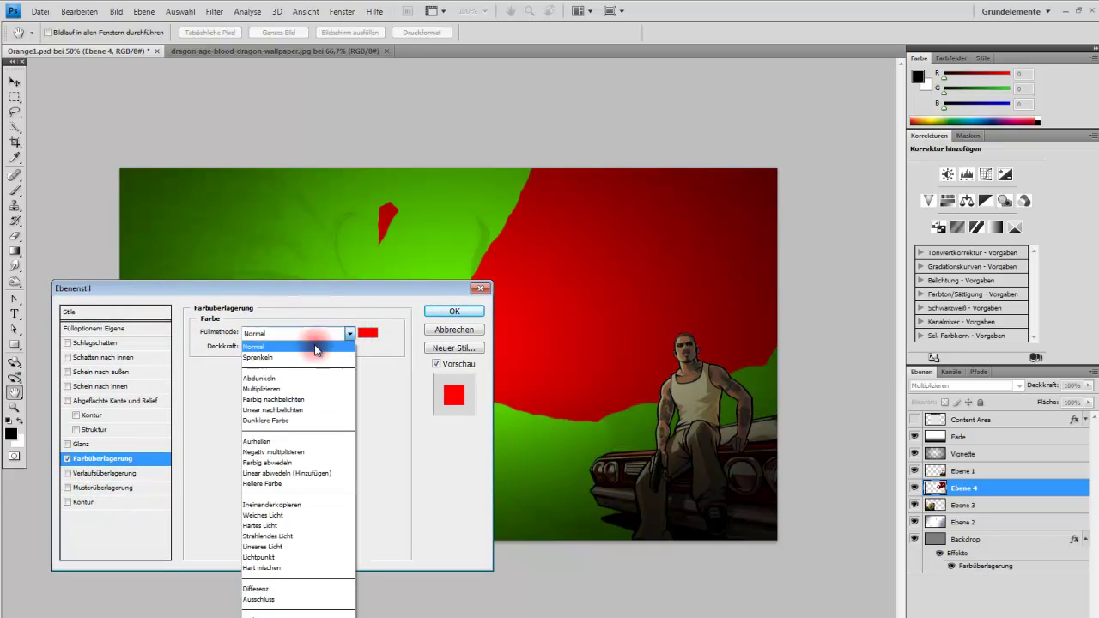
click(288, 388)
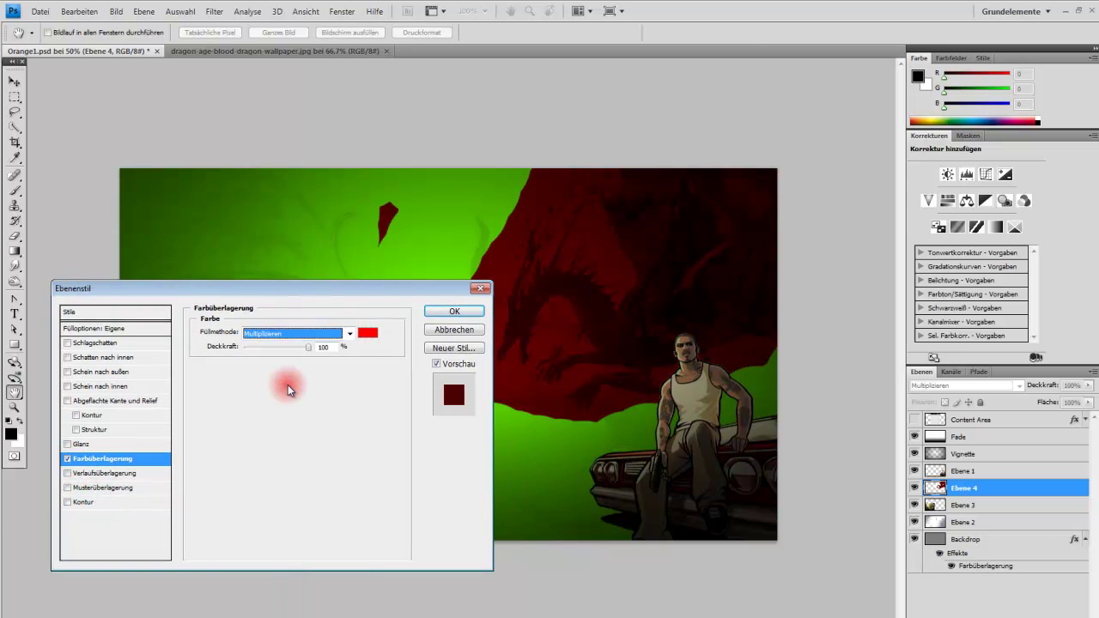
click(348, 334)
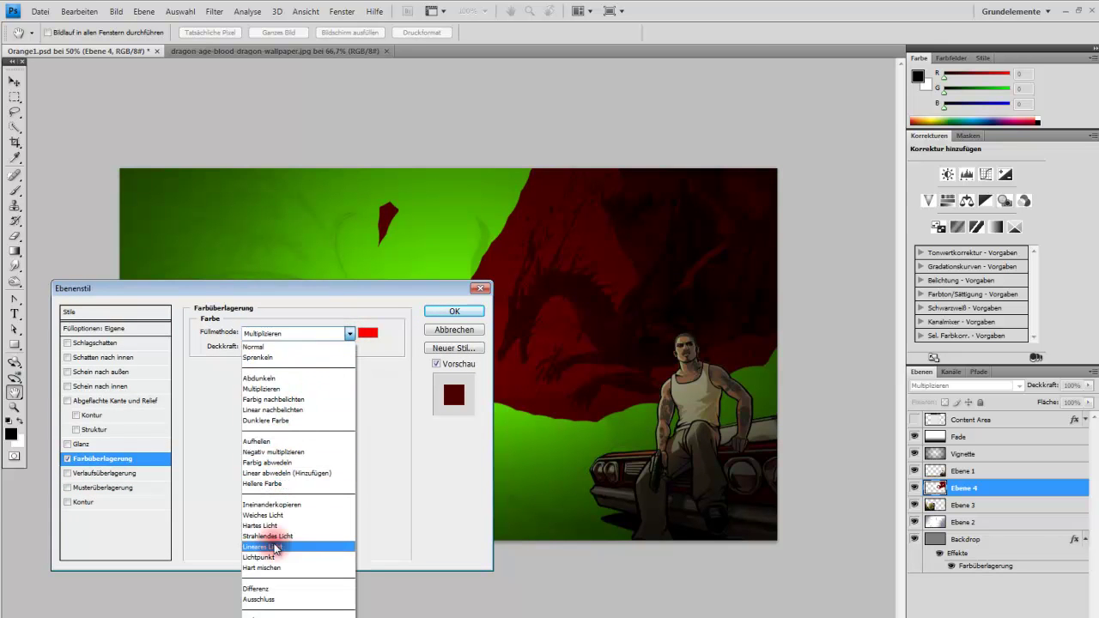
click(278, 451)
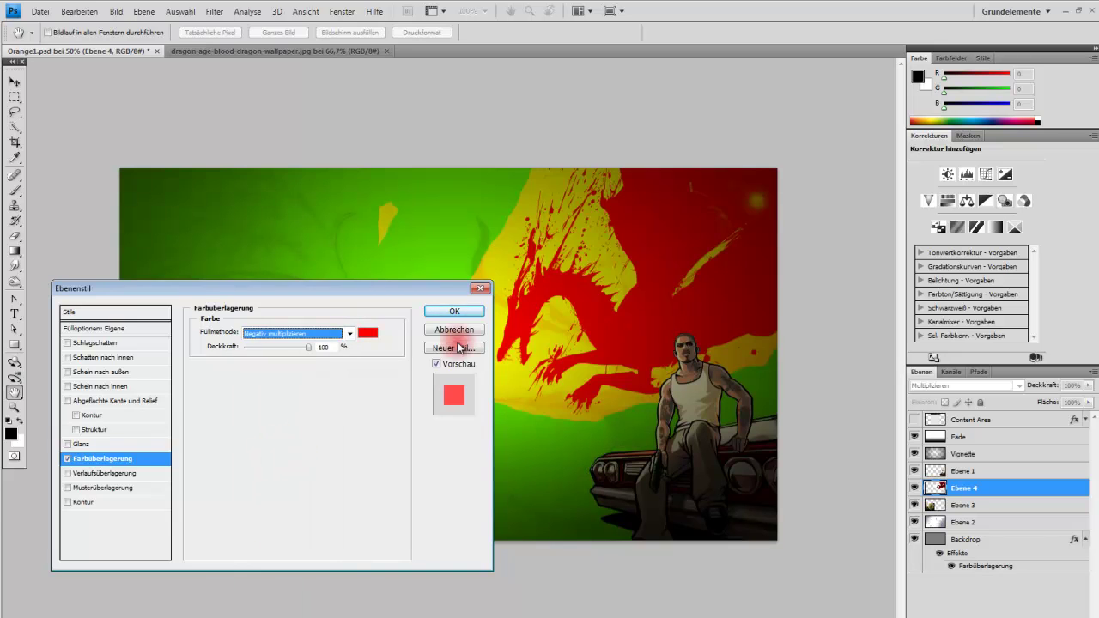
click(454, 311)
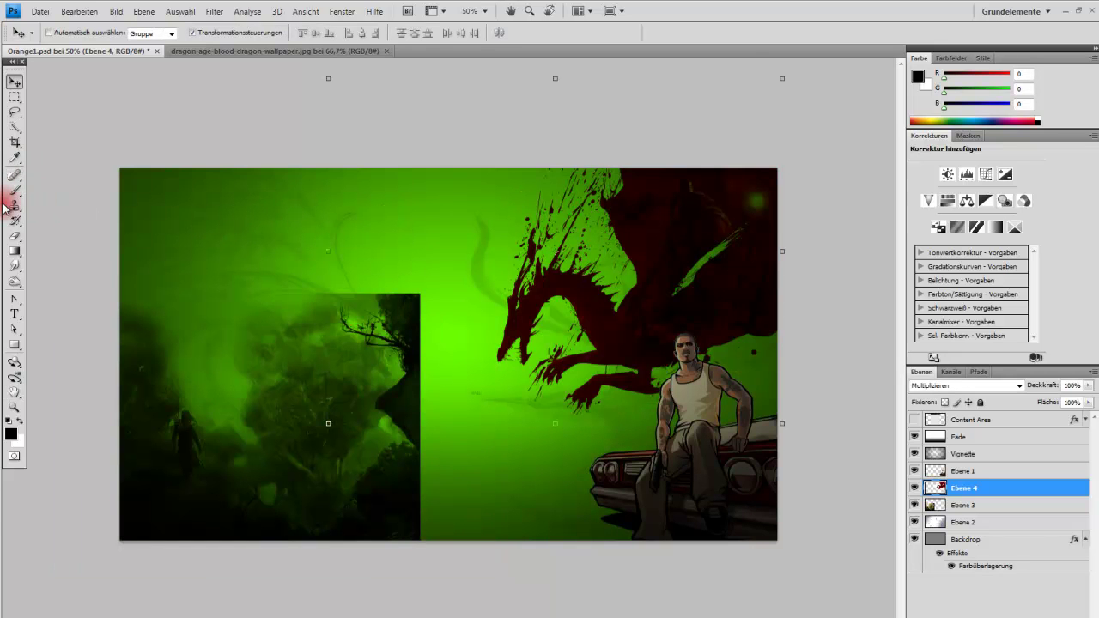
Shrink the dragon layer to about 86%, move it lower, and apply the transform
click(14, 229)
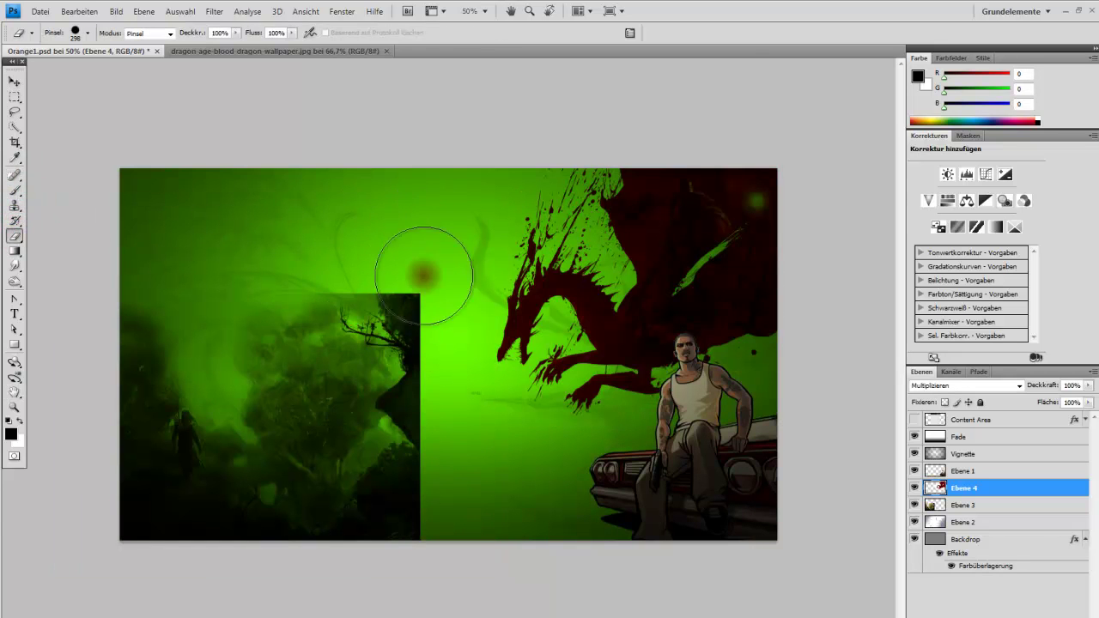
click(14, 99)
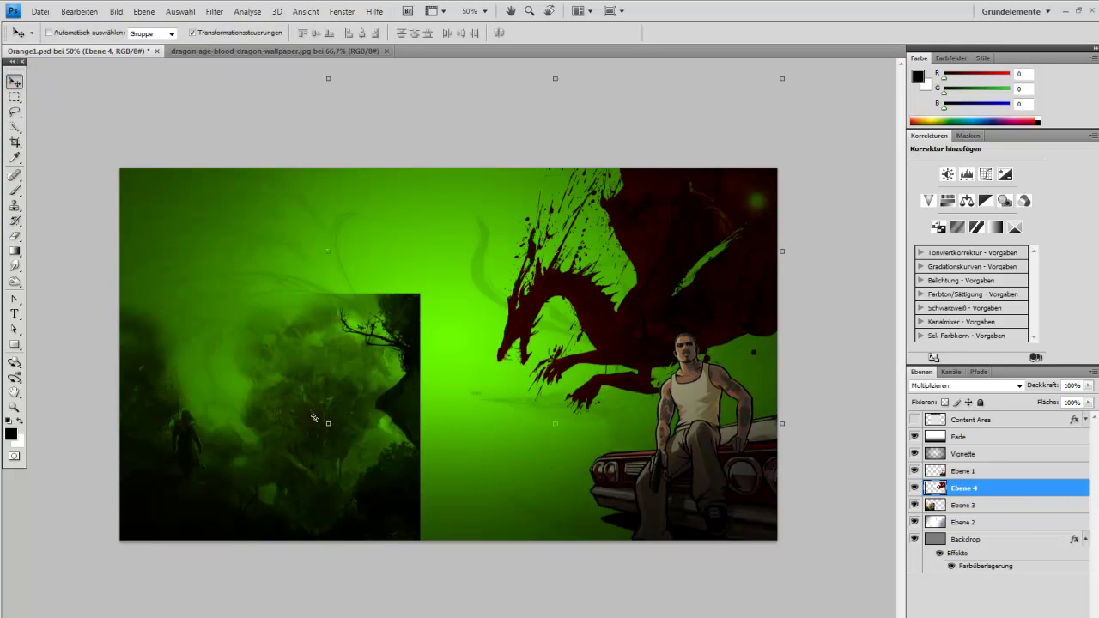
drag(328, 424, 391, 376)
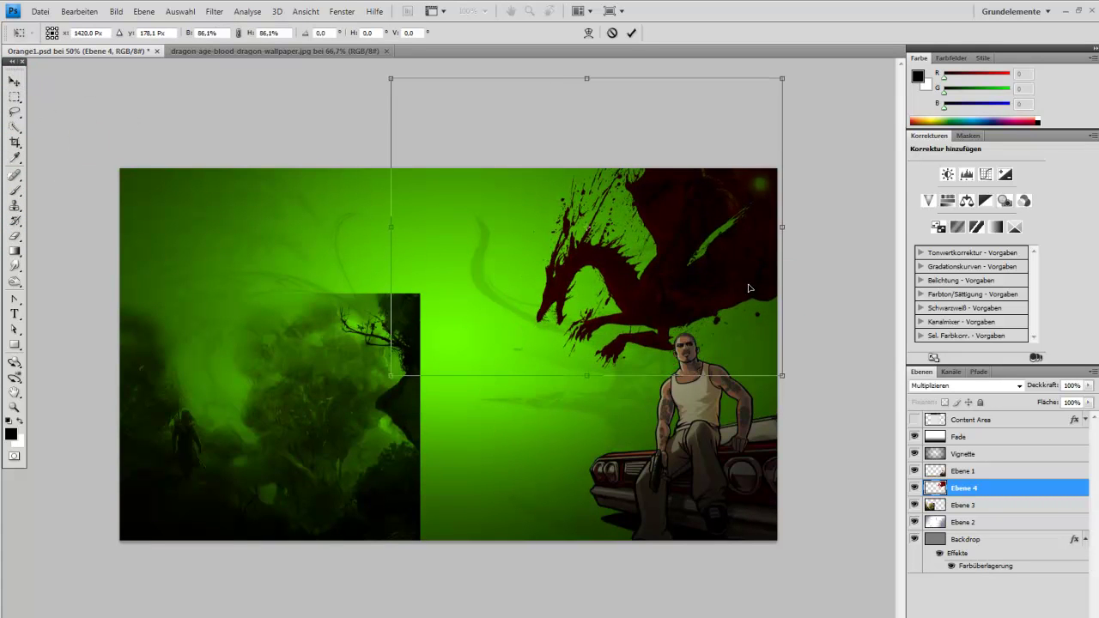
drag(749, 289, 747, 316)
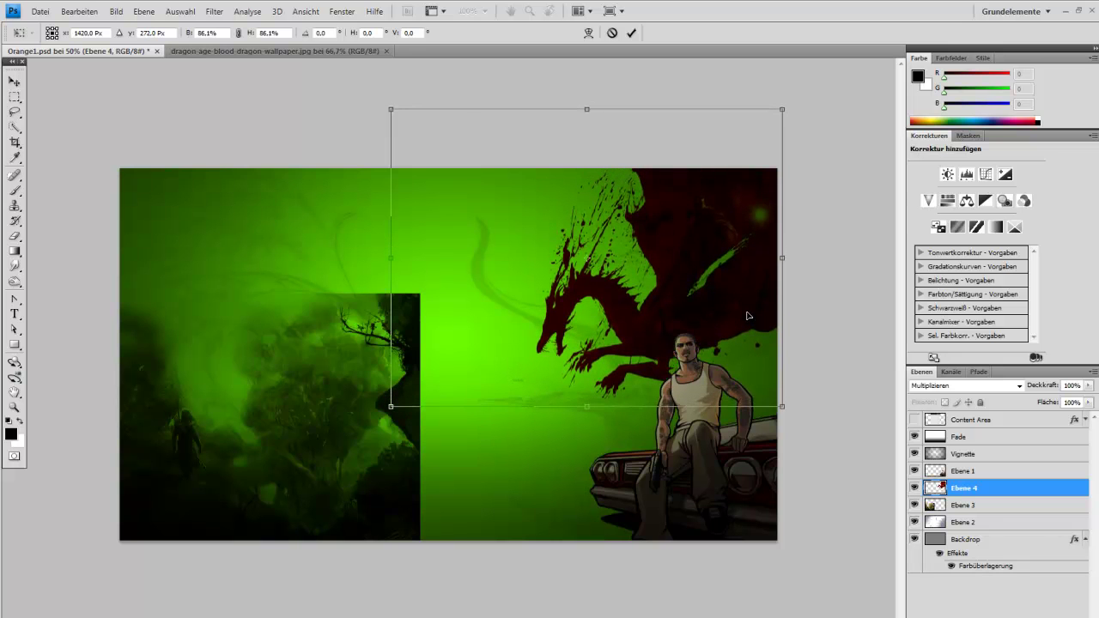
click(917, 420)
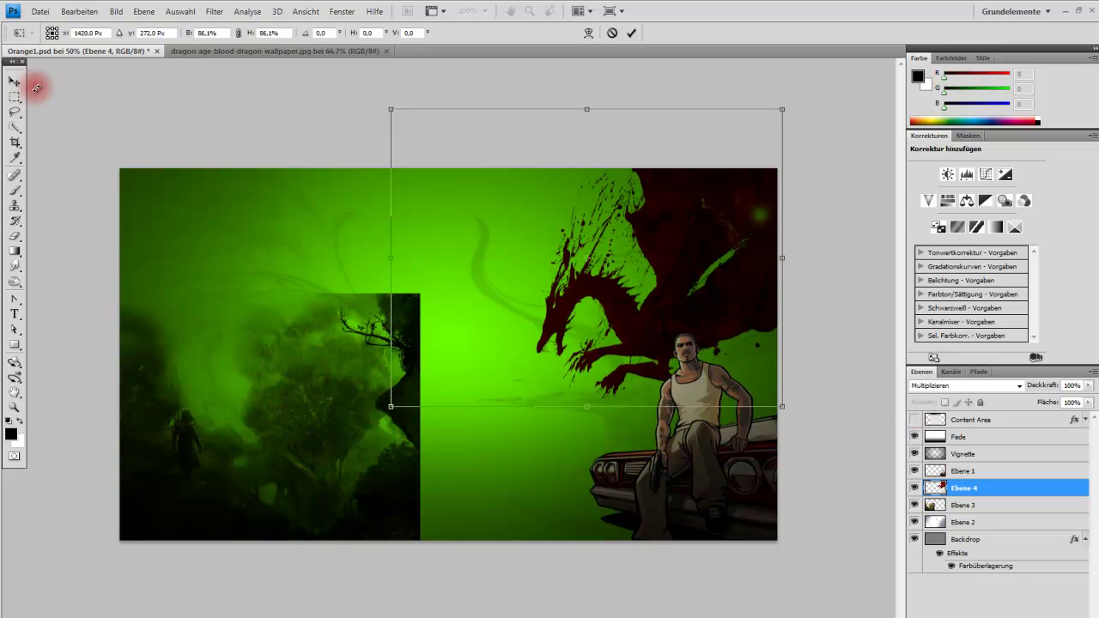
click(17, 96)
click(463, 257)
click(917, 420)
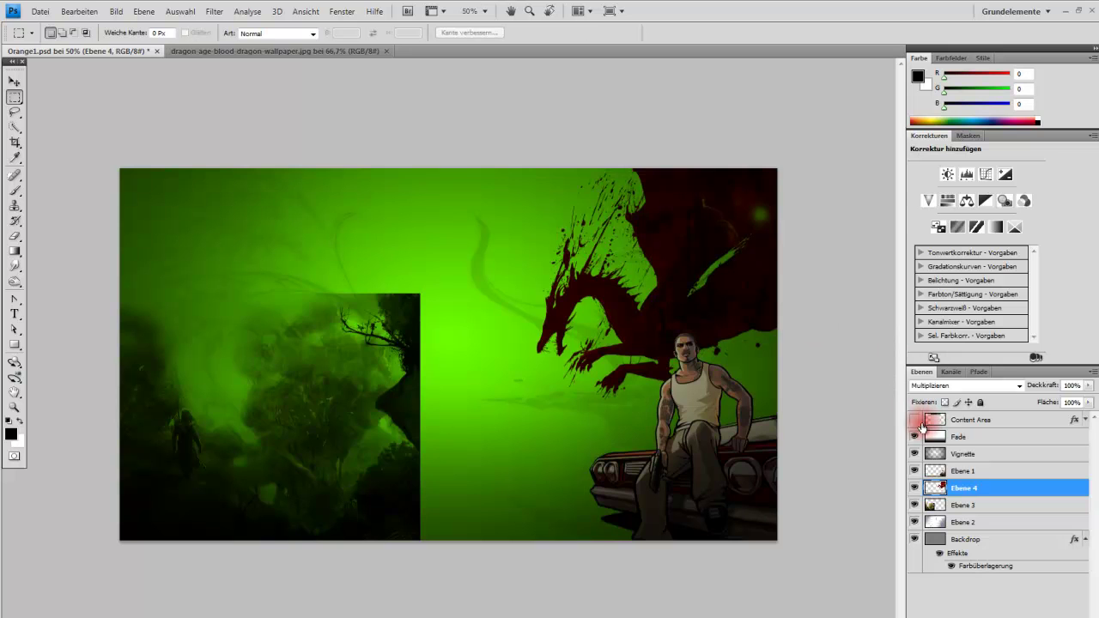
Make the Content Area overlay visible, then undo a trial nudge of it
click(923, 426)
click(915, 420)
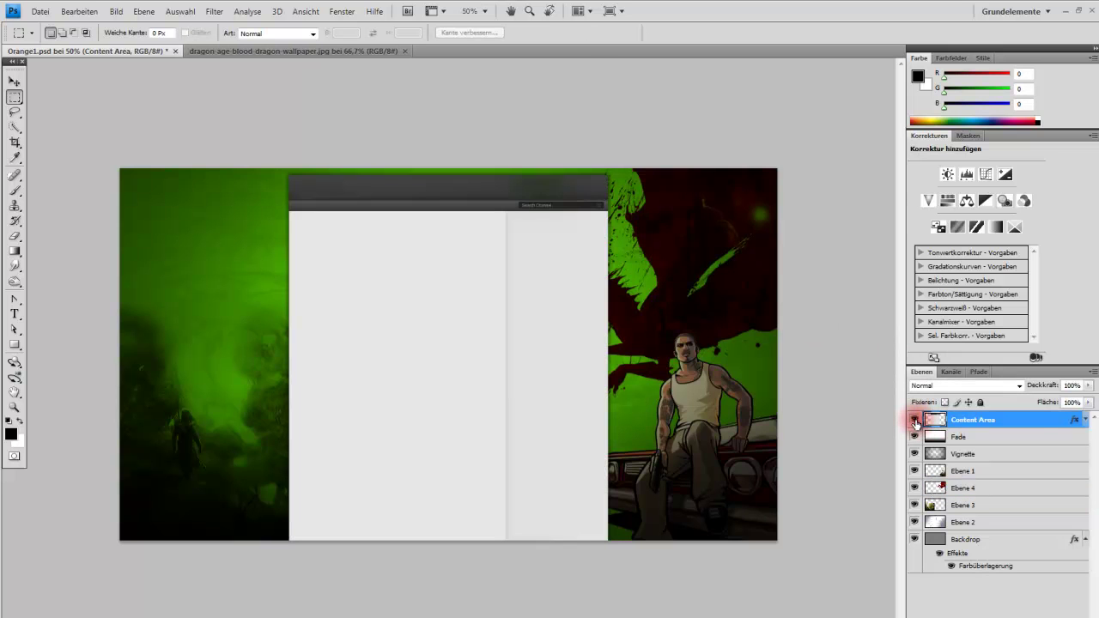
click(14, 81)
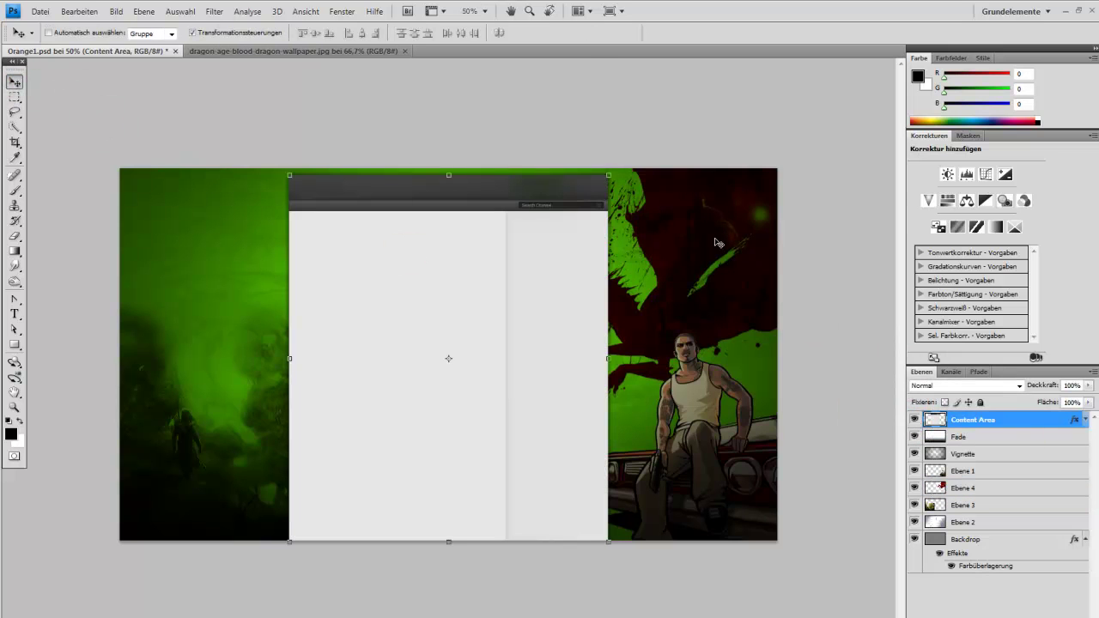
drag(718, 243, 731, 241)
key(ctrl+z)
Move the dragon Ebene 4 up-right and rescale it to about 78%, applying the change
click(1007, 505)
drag(688, 275, 691, 257)
drag(420, 400, 461, 362)
click(808, 261)
drag(757, 281, 772, 288)
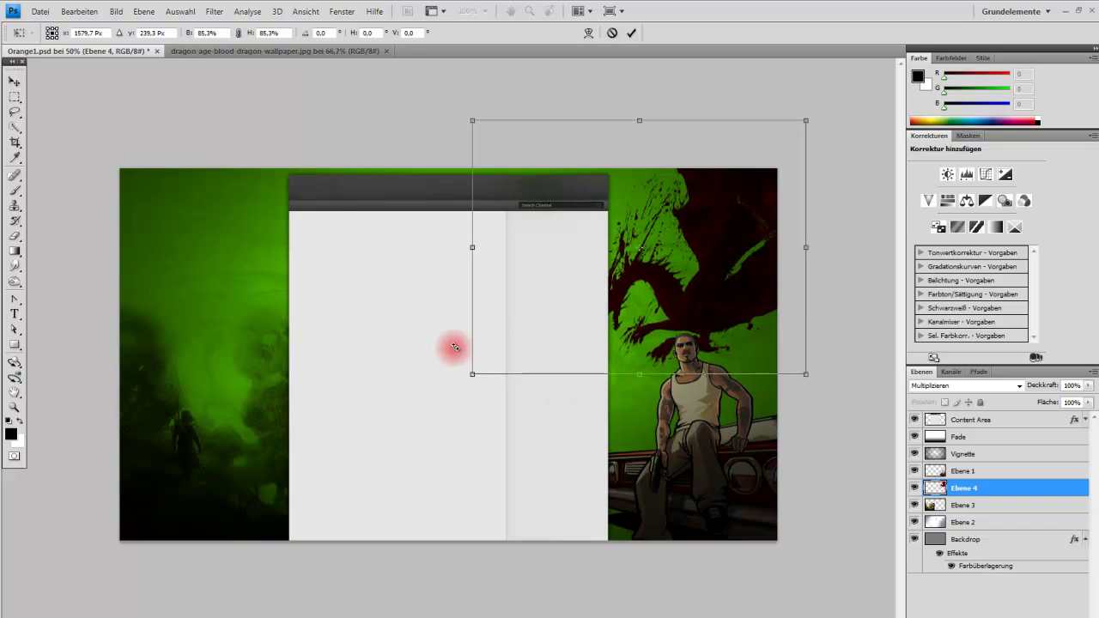
drag(472, 372, 501, 351)
mouse_move(762, 282)
mouse_down()
mouse_move(748, 287)
mouse_move(751, 312)
mouse_up()
click(15, 97)
click(446, 254)
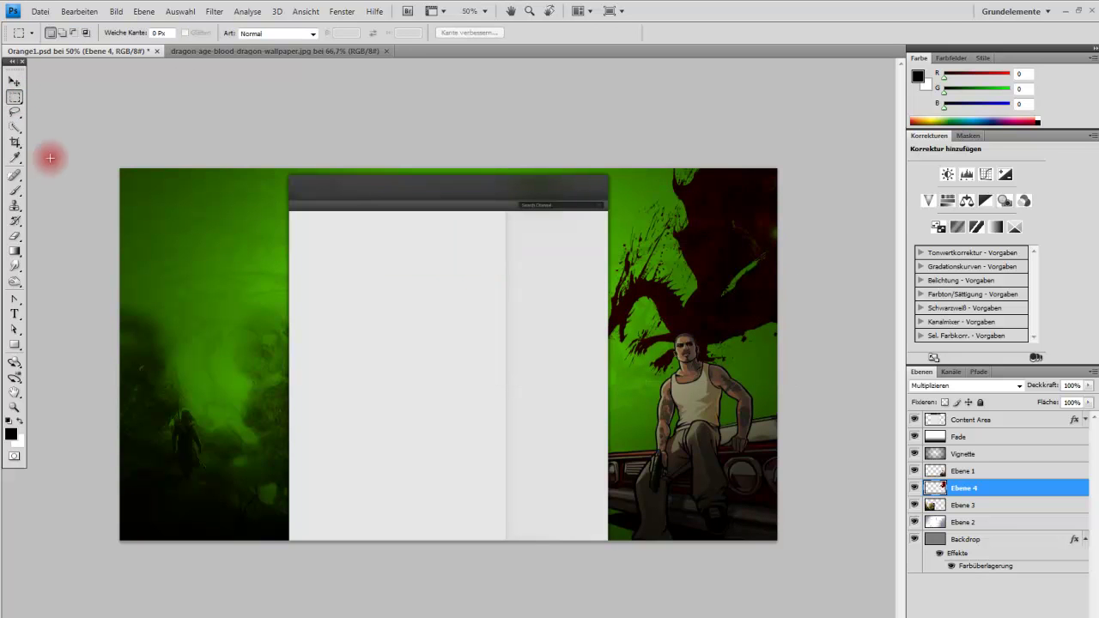
Reselect the dragon layer Ebene 4 in the Layers panel
click(15, 81)
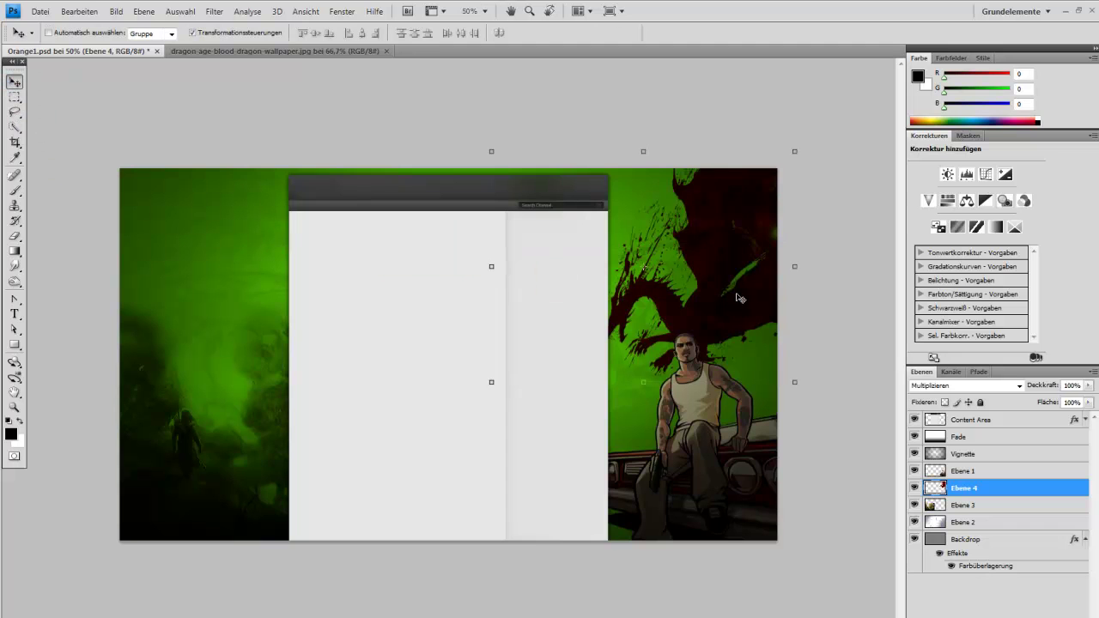
click(1036, 388)
click(1006, 498)
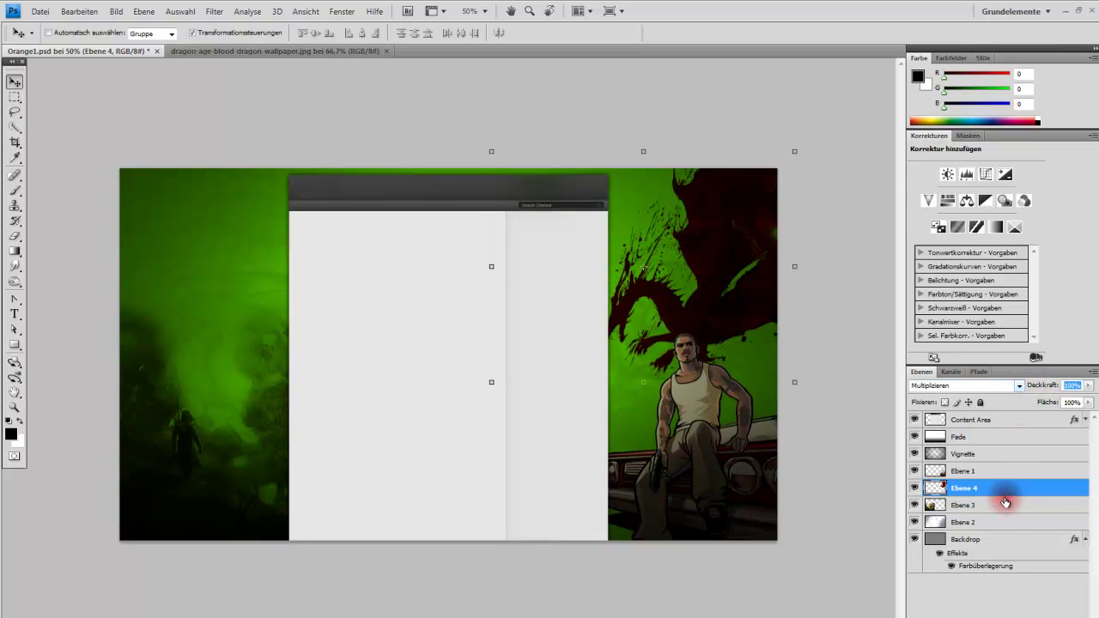
Cycle the dragon's blend modes from Sprenkeln through Luminanz and settle on Abdunkeln
double_click(1009, 493)
click(382, 333)
click(348, 353)
key(Down)
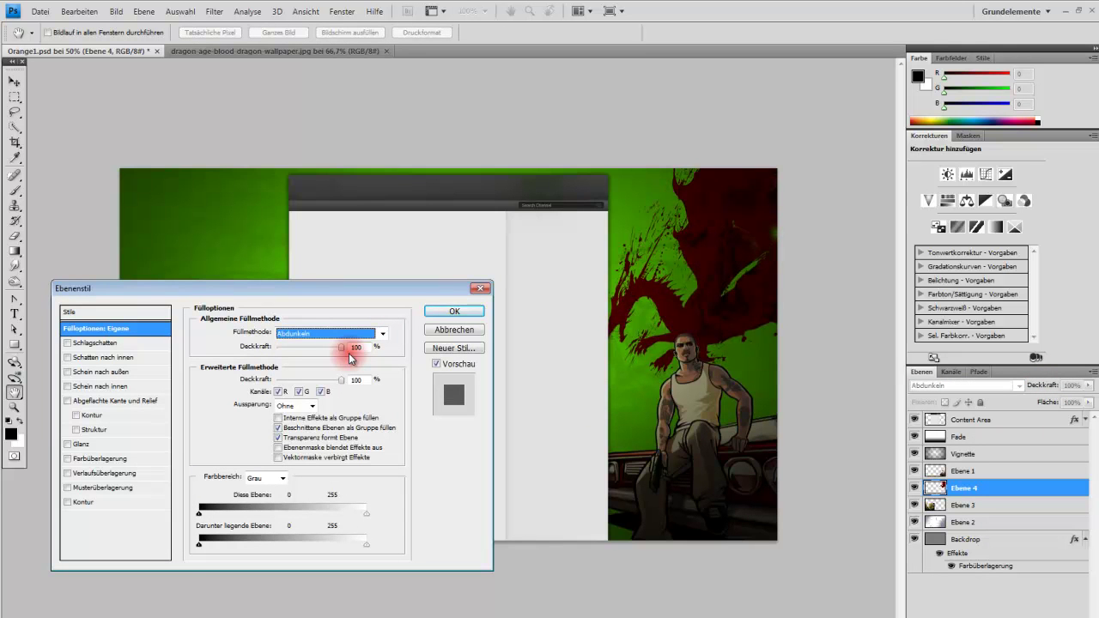
key(Down)
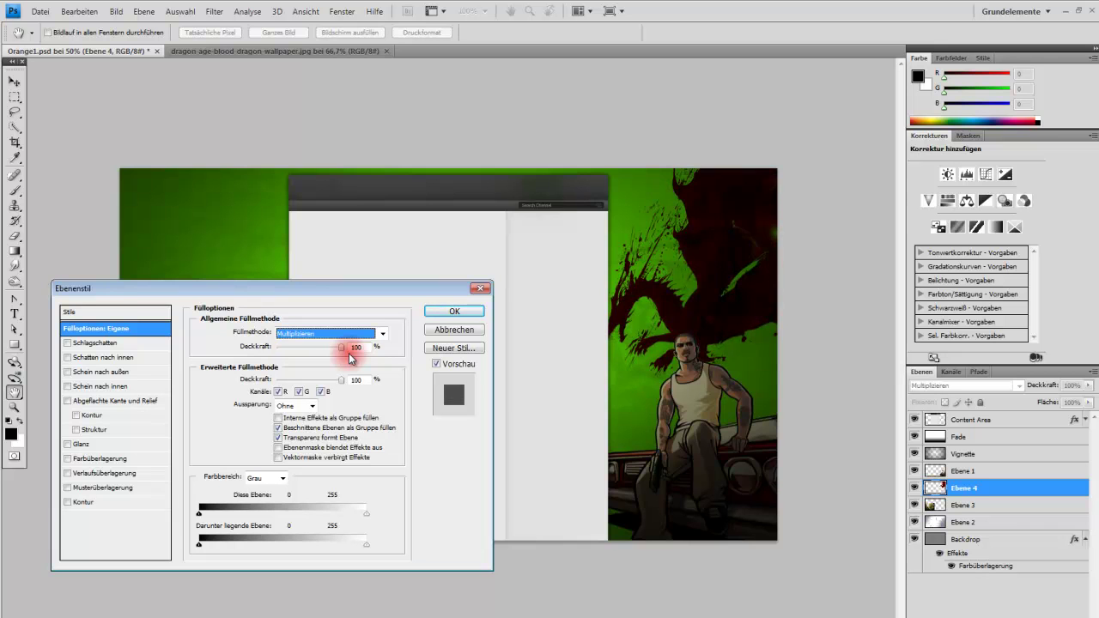
key(Down)
key(Down)
key(Down)
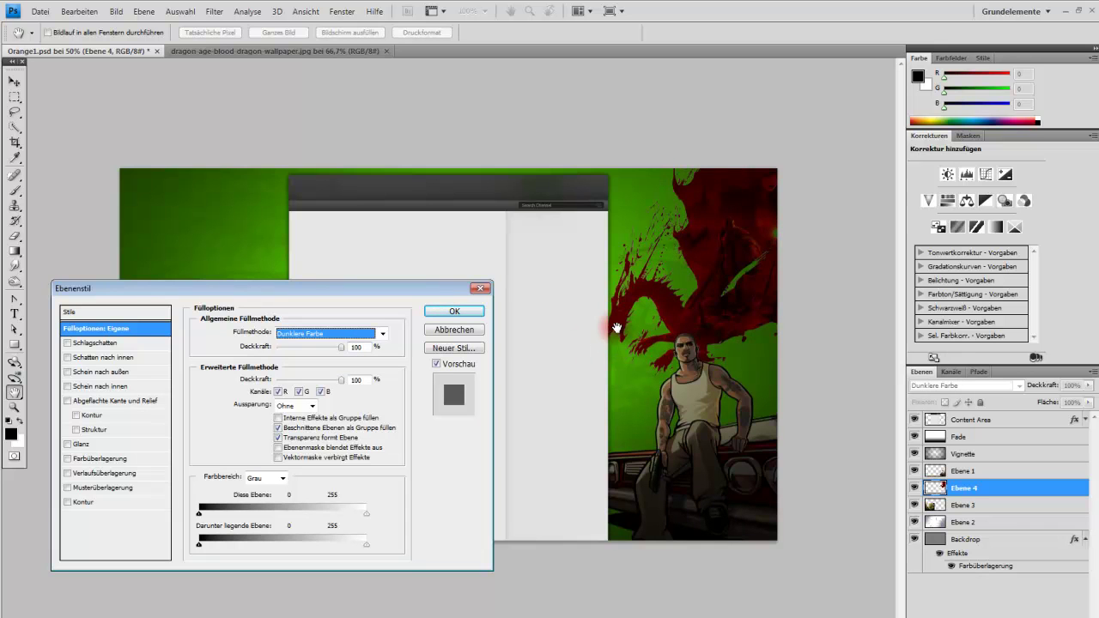
key(Down)
key(Down)
key(Down)
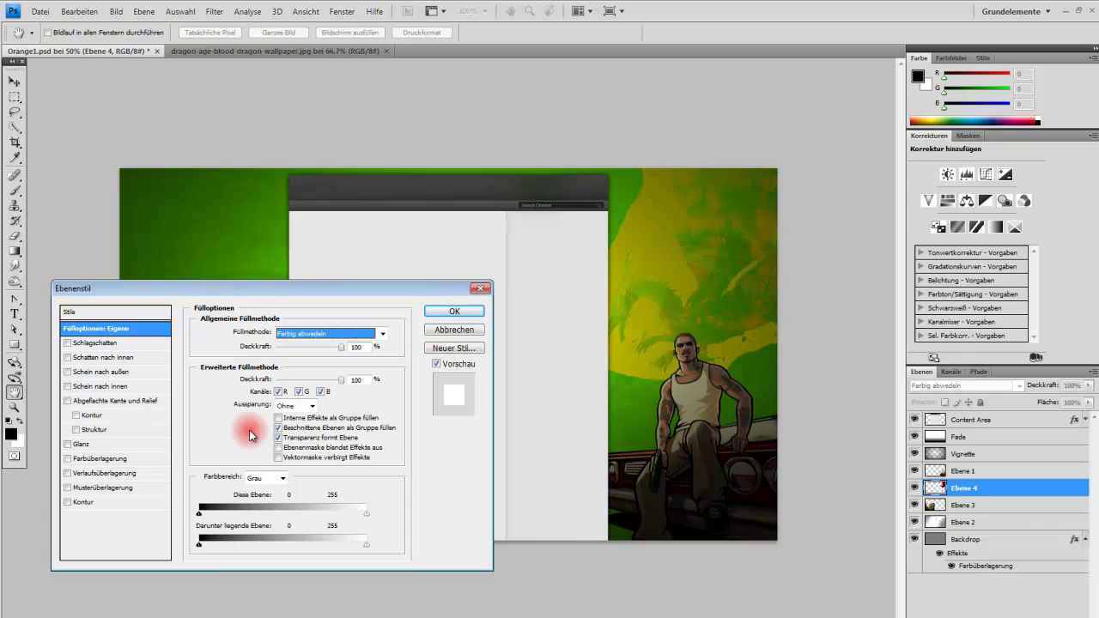
key(Down)
key(Down)
key(Down)
key(Down)
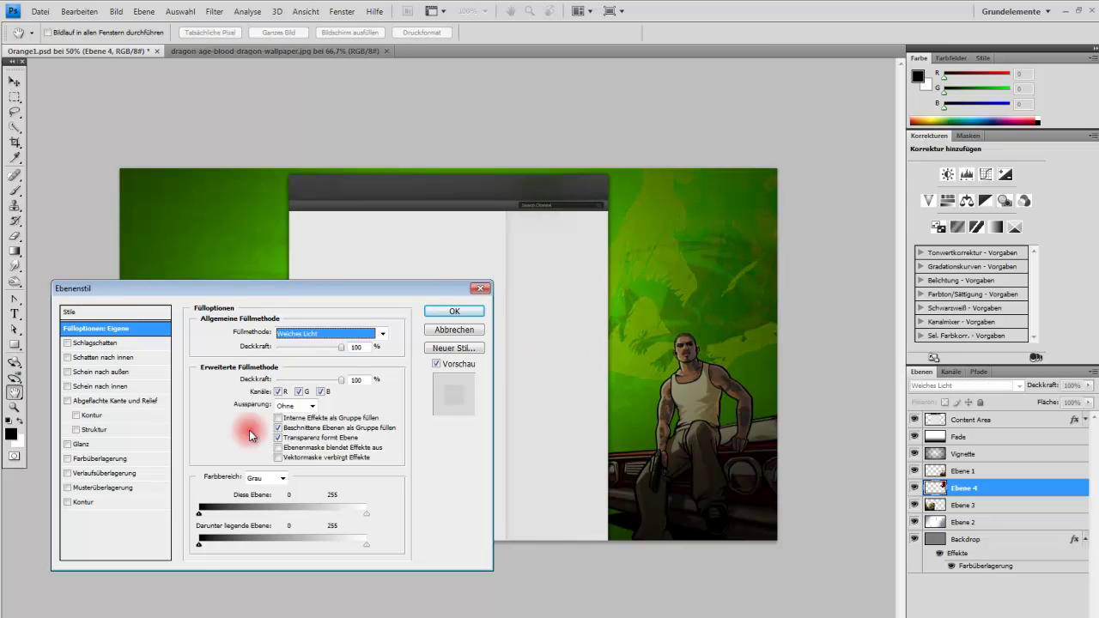
key(Down)
key(Down)
key(Down)
key(Down)
key(Down)
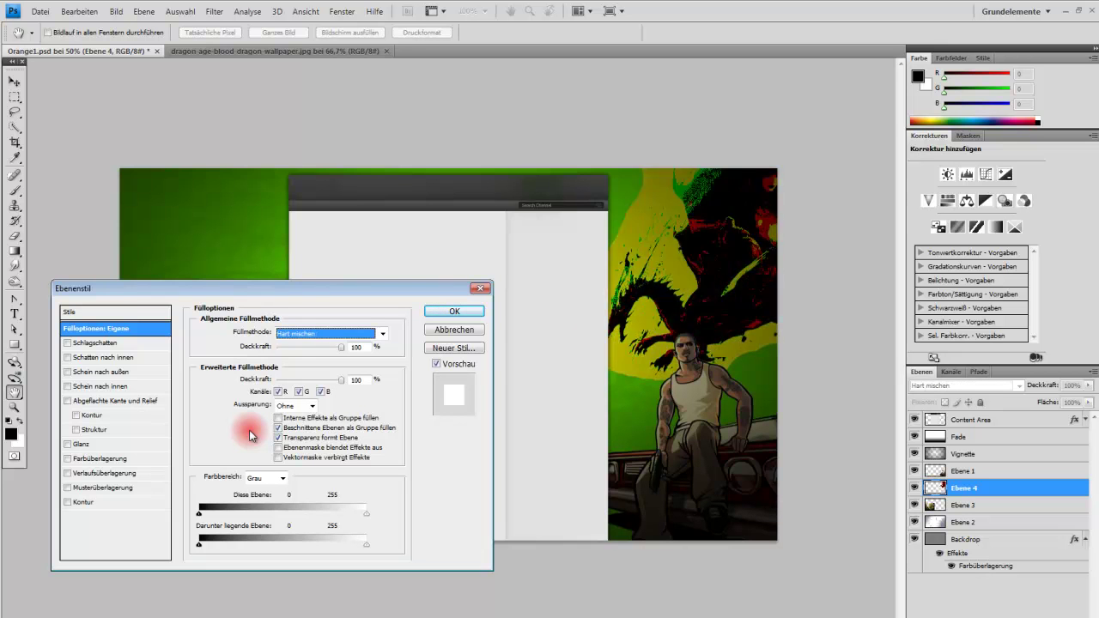
key(Down)
key(Down)
key(Down)
key(Down)
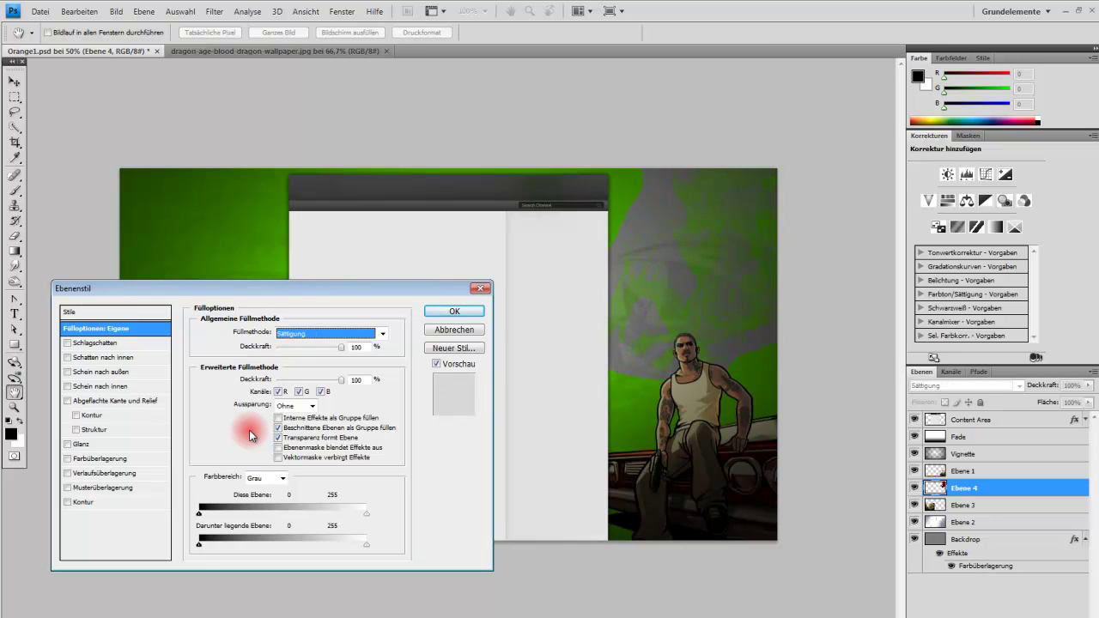
key(Down)
key(Down)
key(Home)
key(Down)
key(Down)
key(Down)
key(Down)
key(Down)
key(Up)
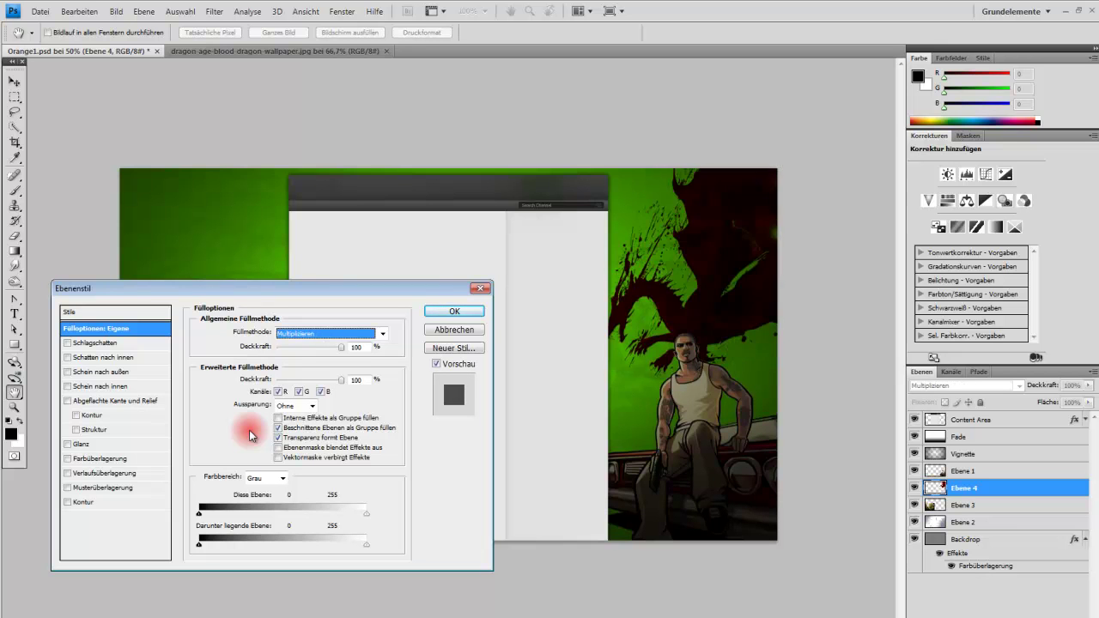
key(Home)
key(Down)
key(Down)
click(436, 317)
key(v)
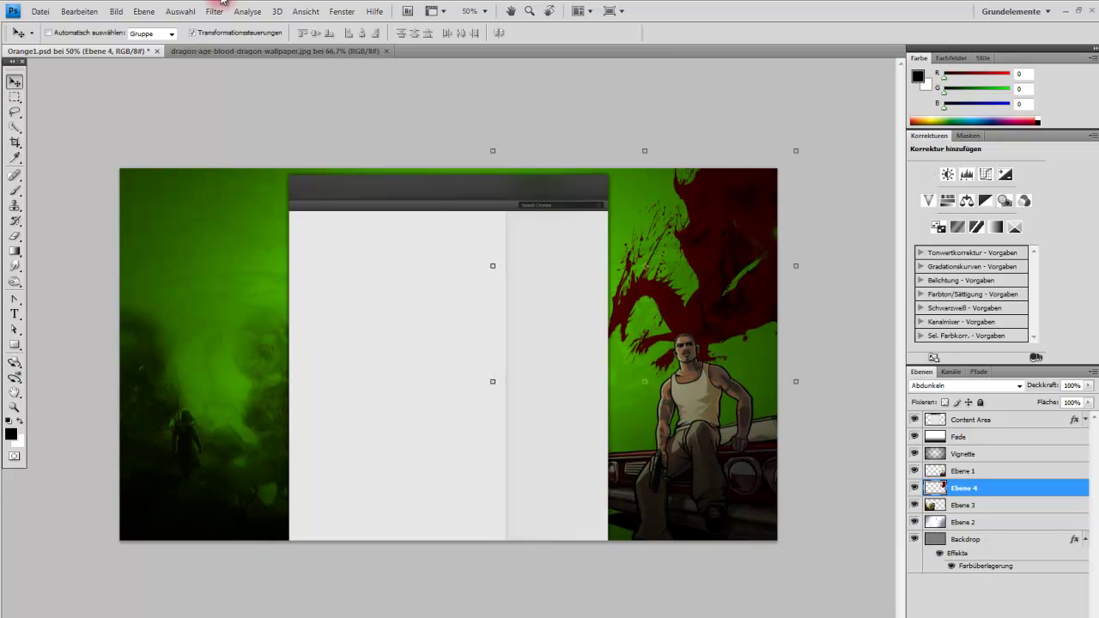
Browse the Diashow wallpaper thumbnails in the Öffnen dialog, previewing image 208
click(40, 11)
click(51, 39)
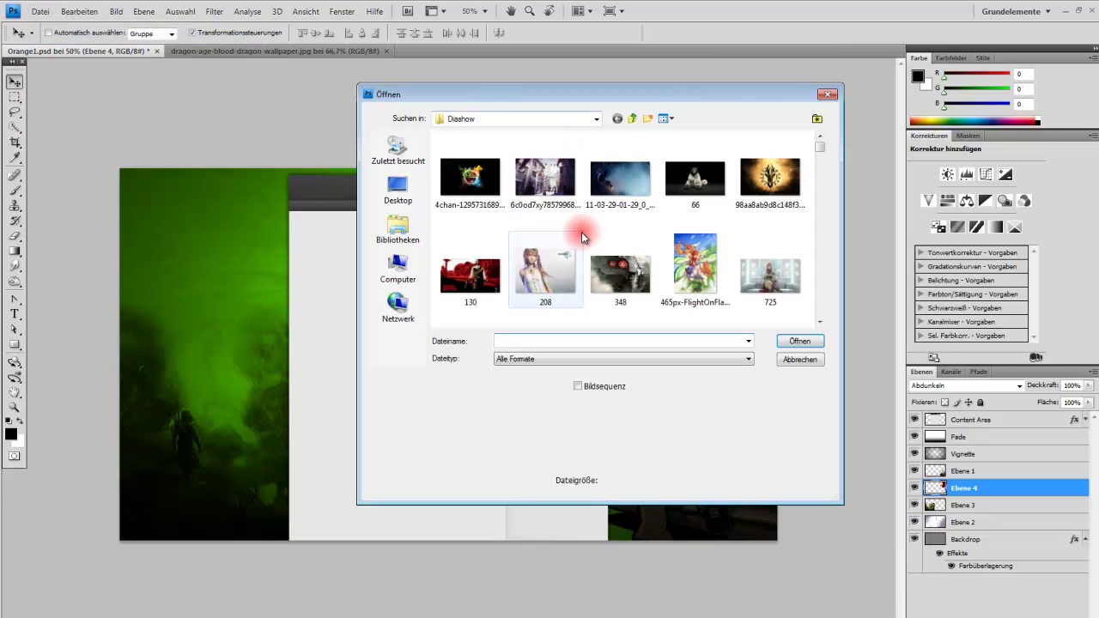
click(579, 234)
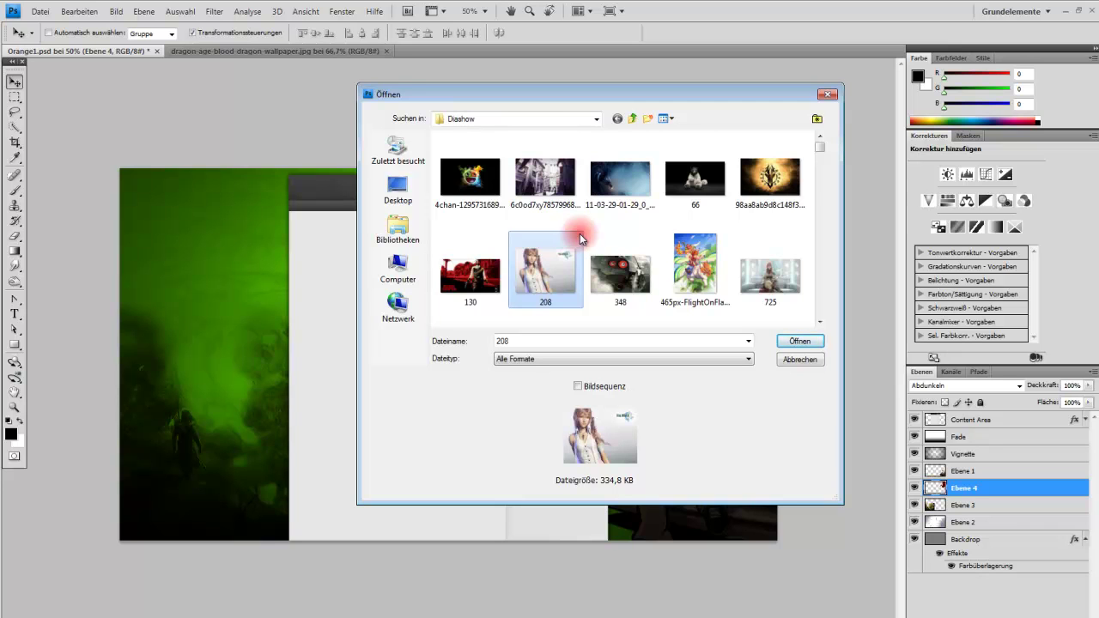
scroll(580, 234, down, 3)
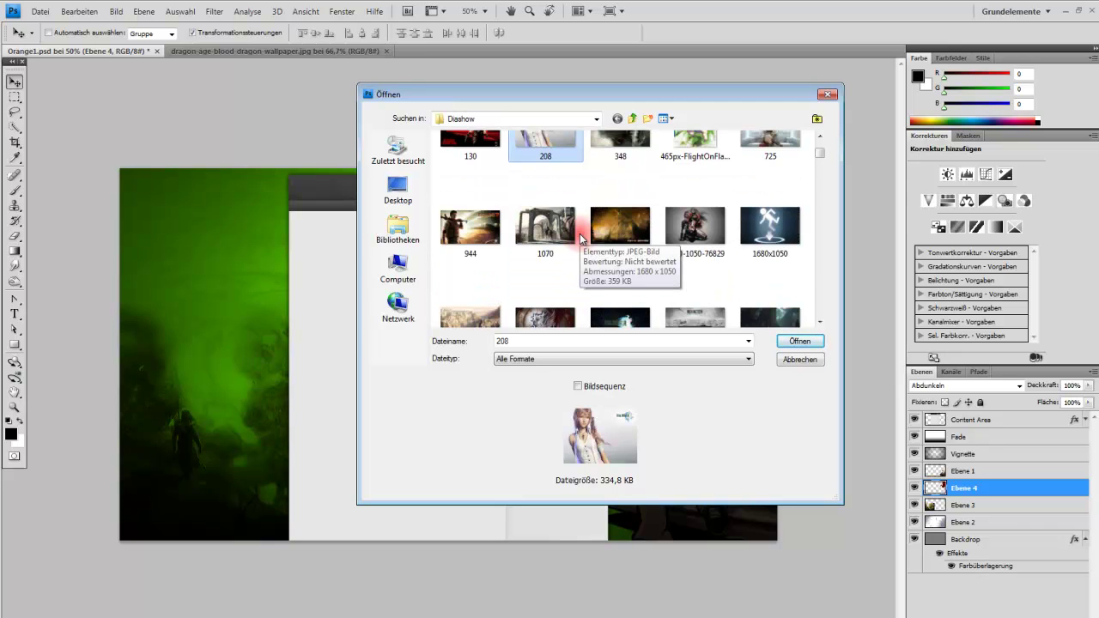
scroll(580, 234, down, 3)
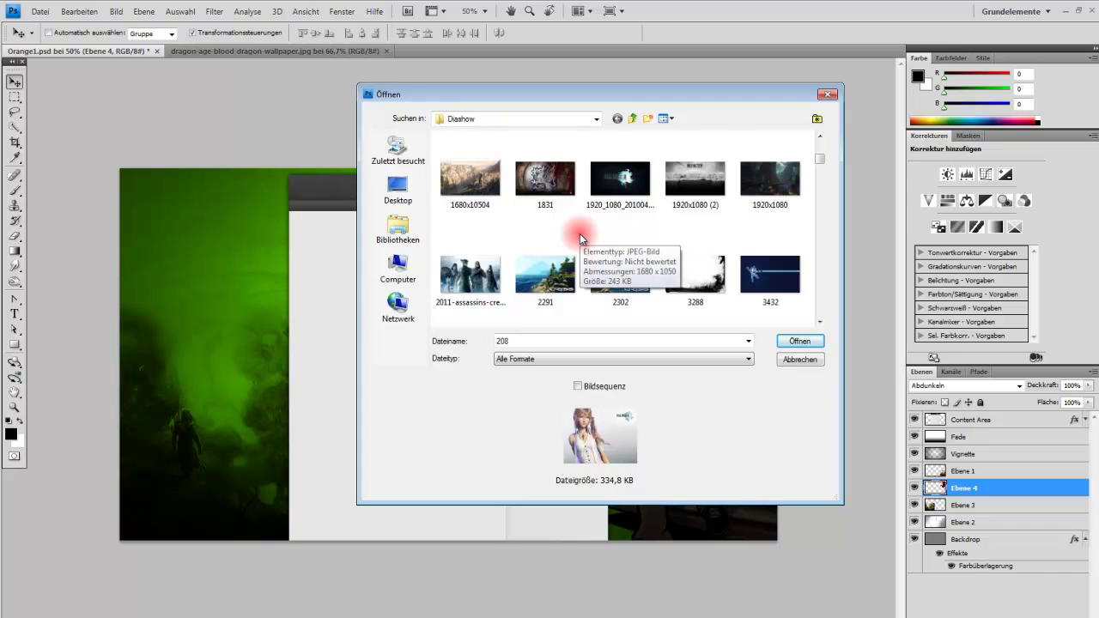
scroll(580, 234, down, 3)
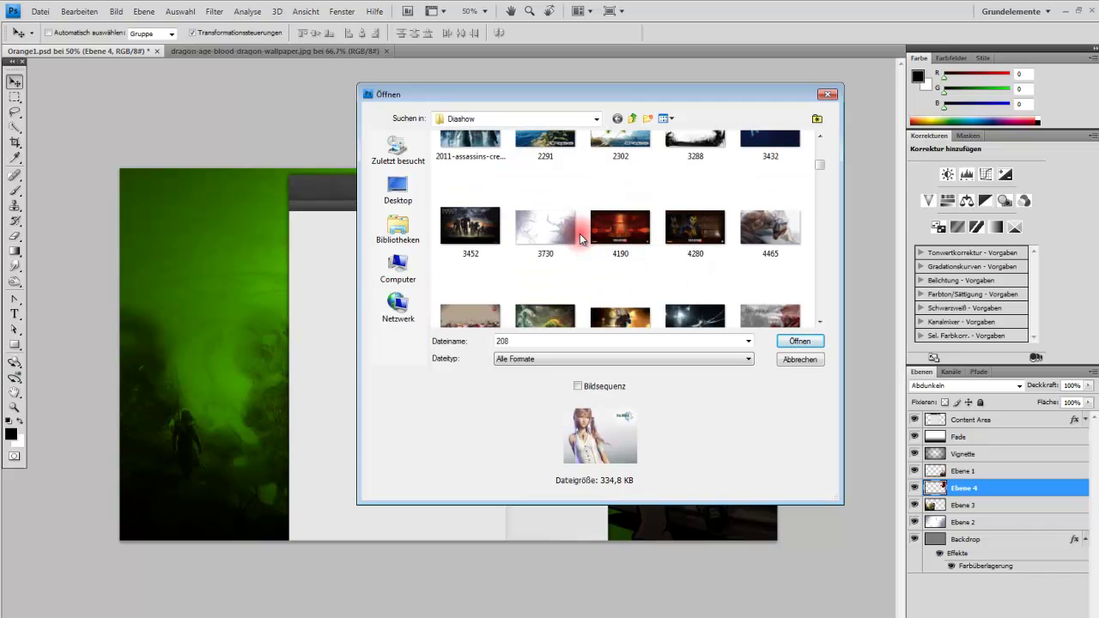
scroll(579, 234, down, 3)
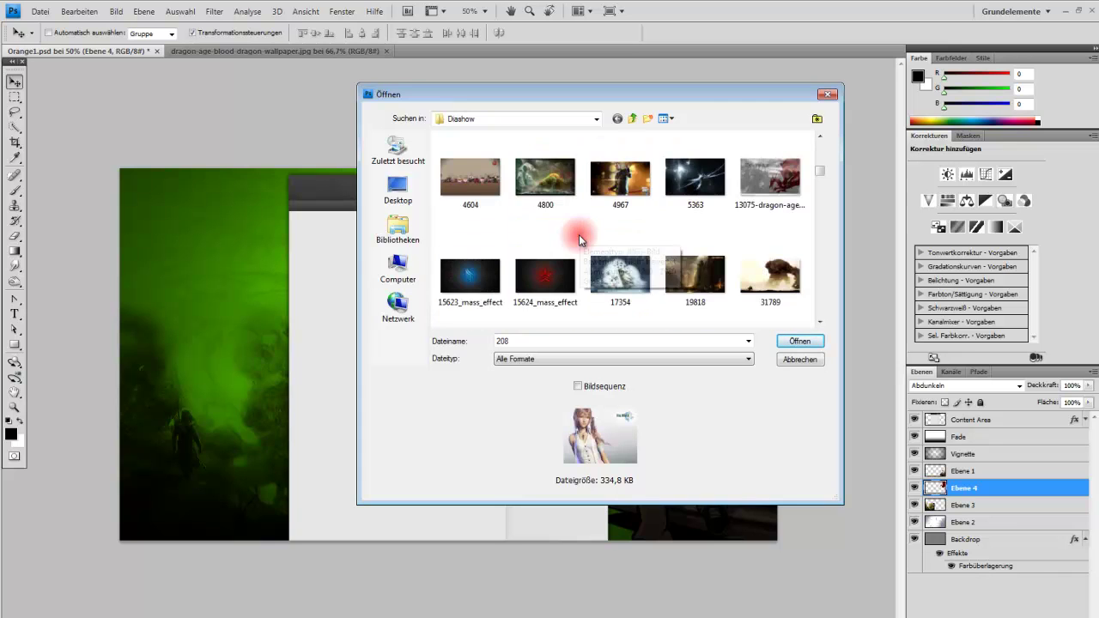
scroll(584, 254, down, 3)
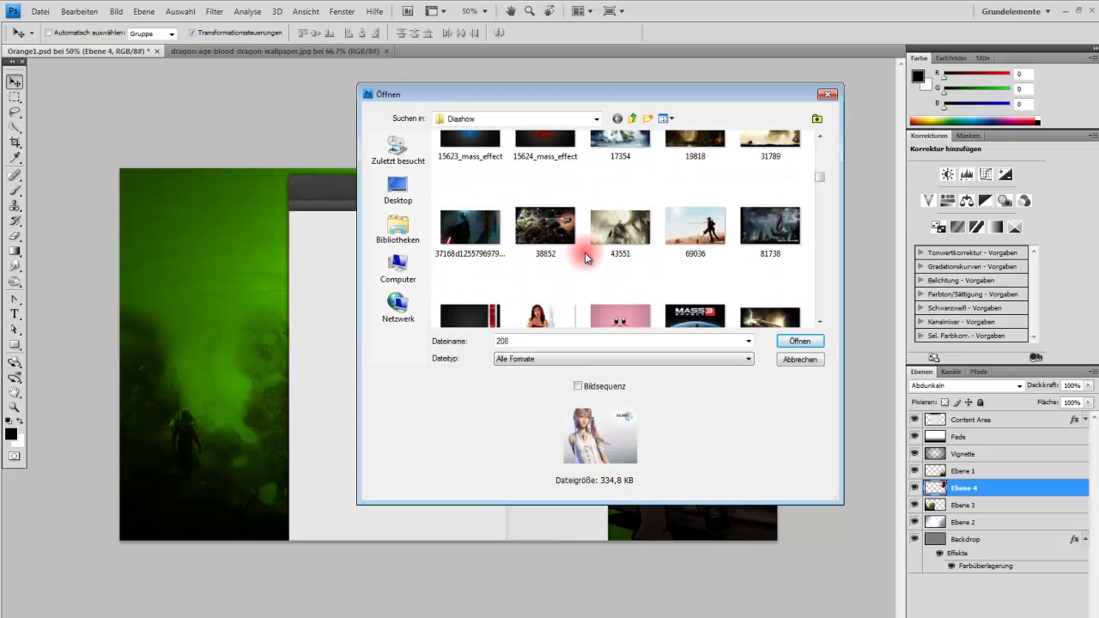
scroll(585, 252, down, 3)
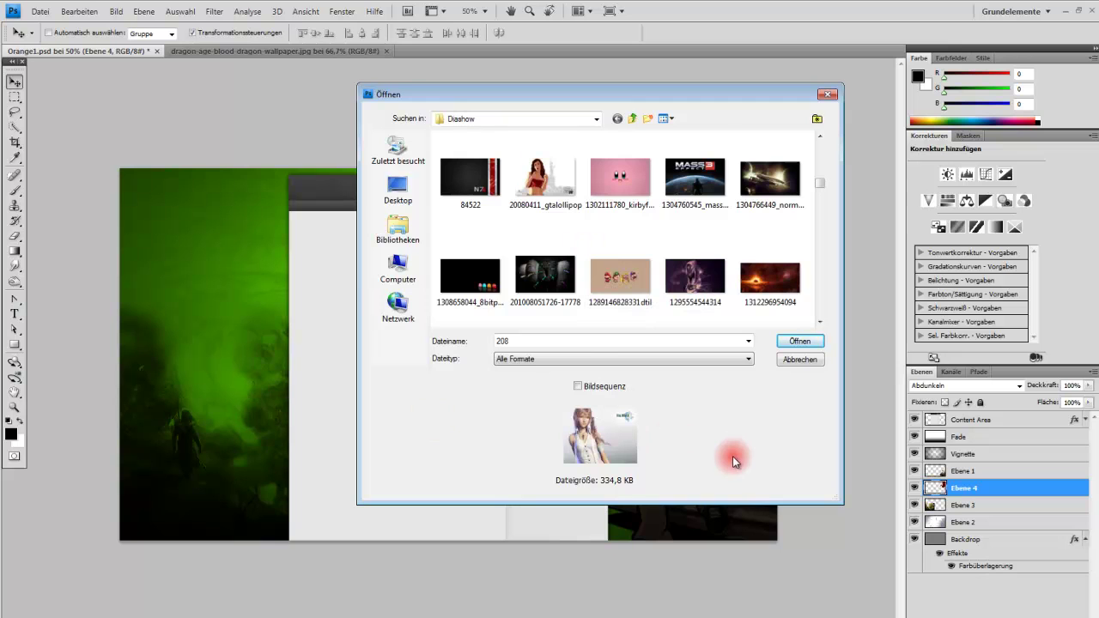
scroll(692, 191, down, 3)
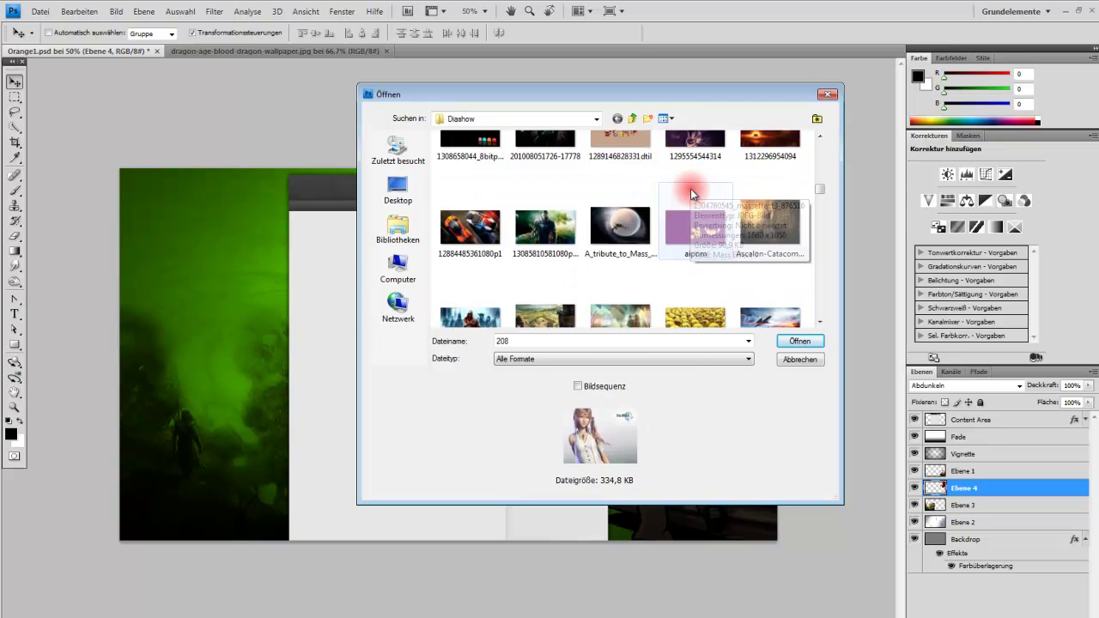
scroll(691, 191, down, 3)
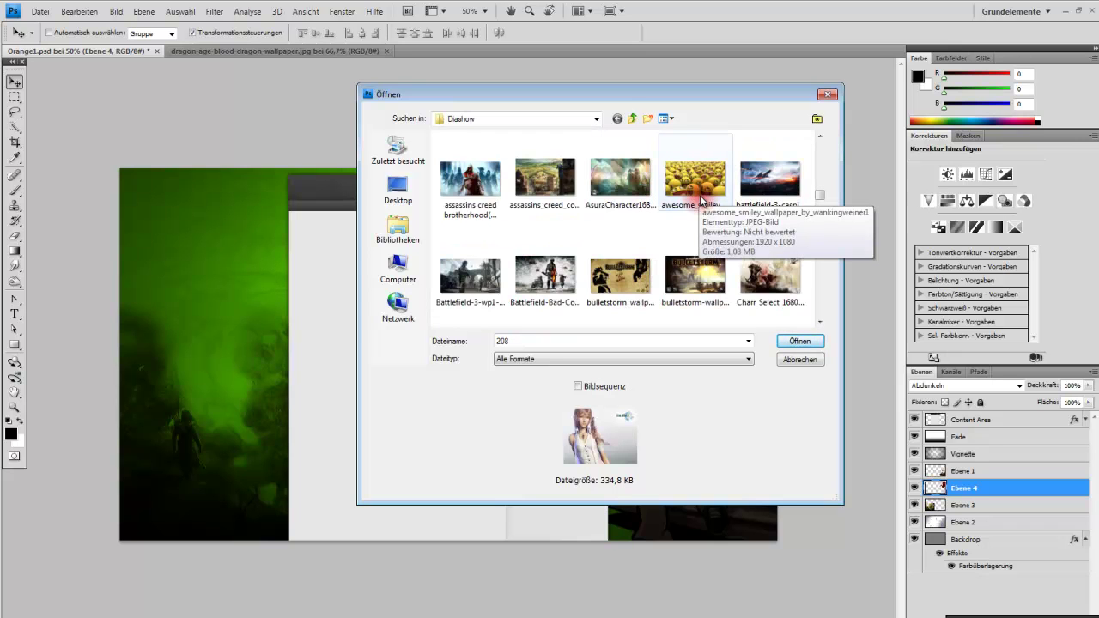
scroll(700, 196, down, 3)
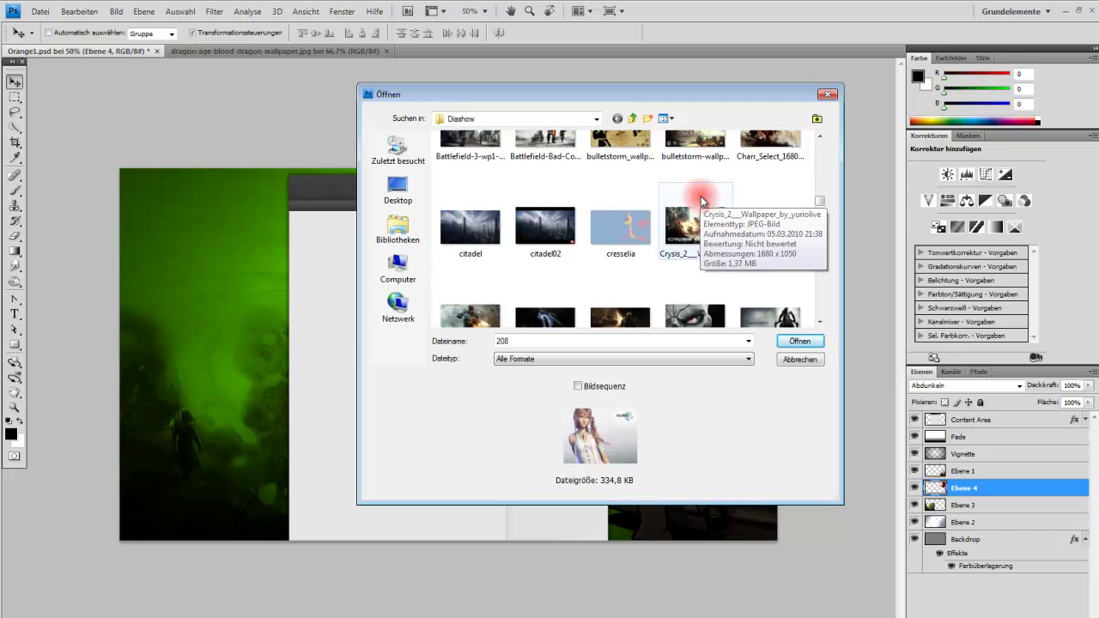
scroll(701, 196, down, 3)
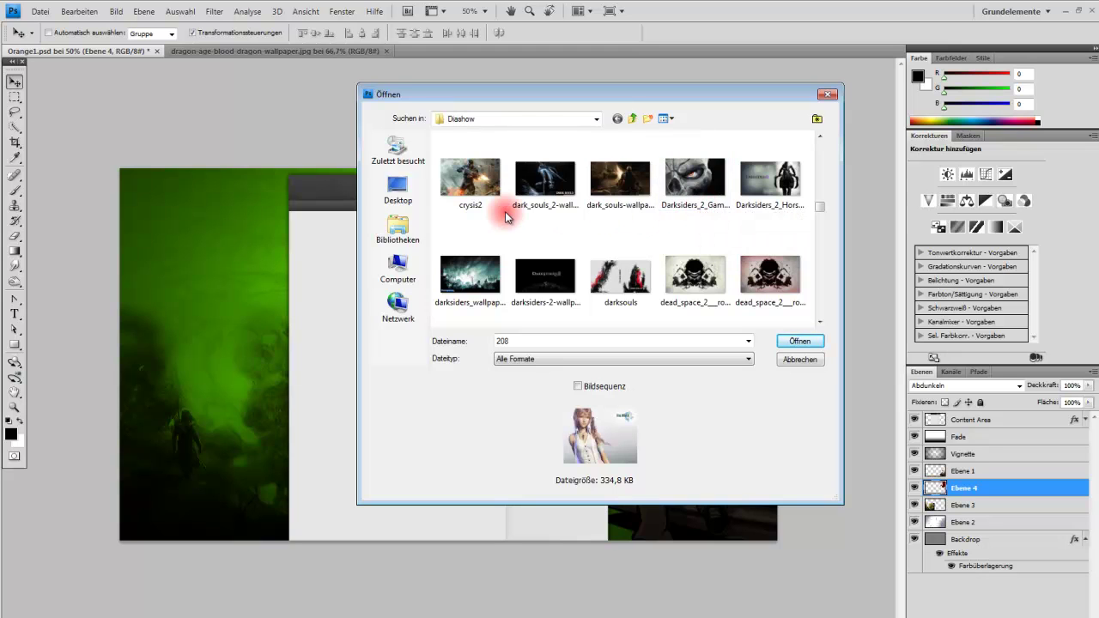
mouse_move(695, 178)
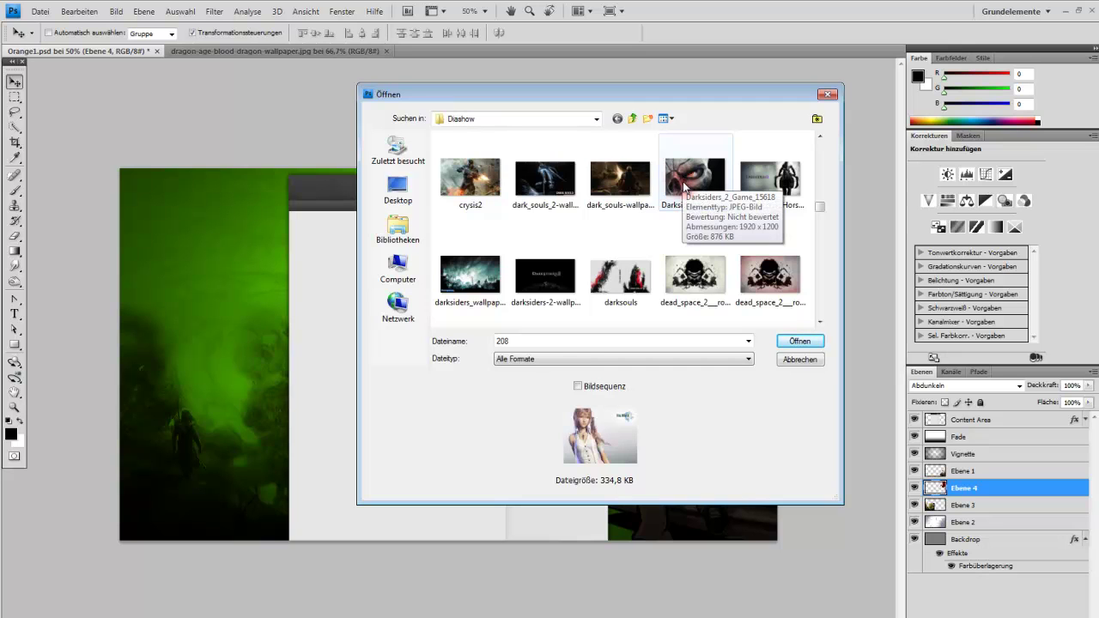
Preview Darksiders_2_Game_15618, then select fez_iphone
click(685, 185)
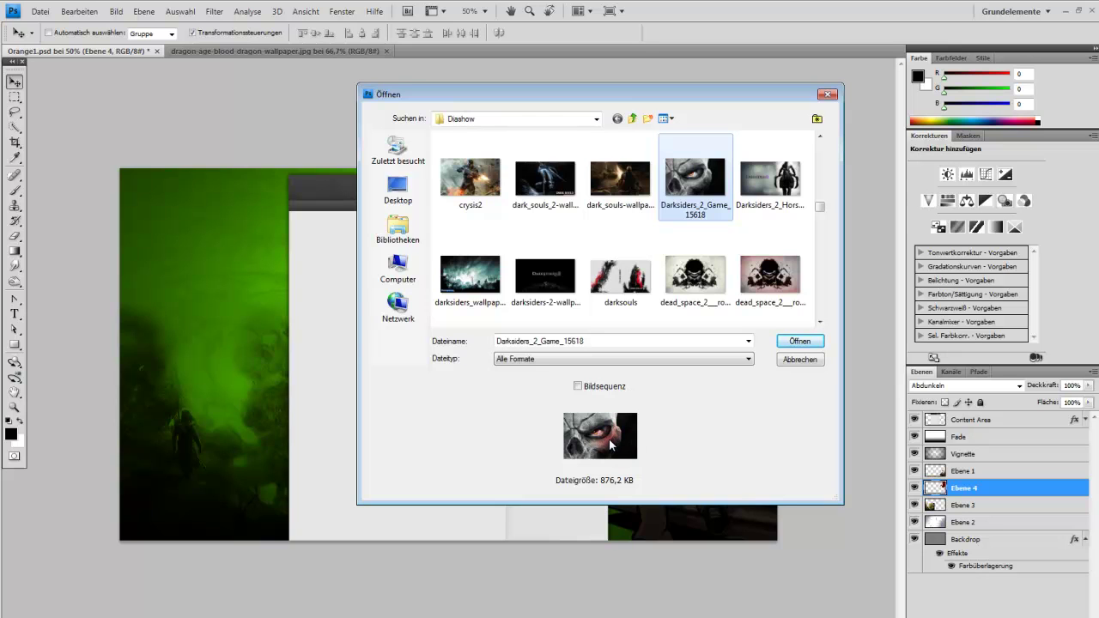
scroll(722, 220, down, 2)
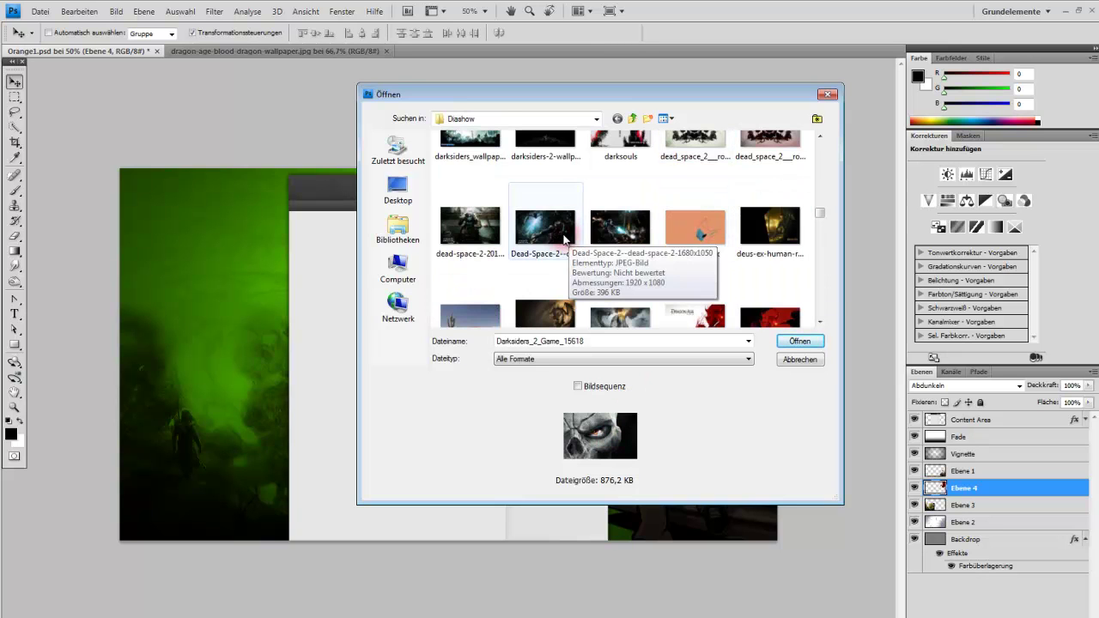
scroll(528, 233, down, 2)
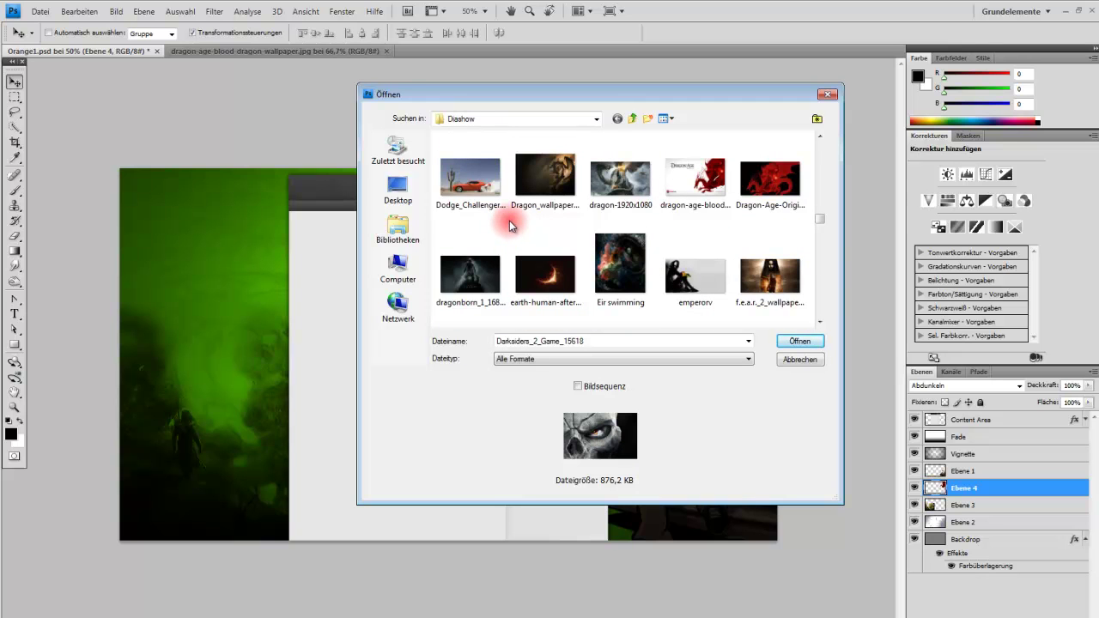
scroll(510, 220, down, 2)
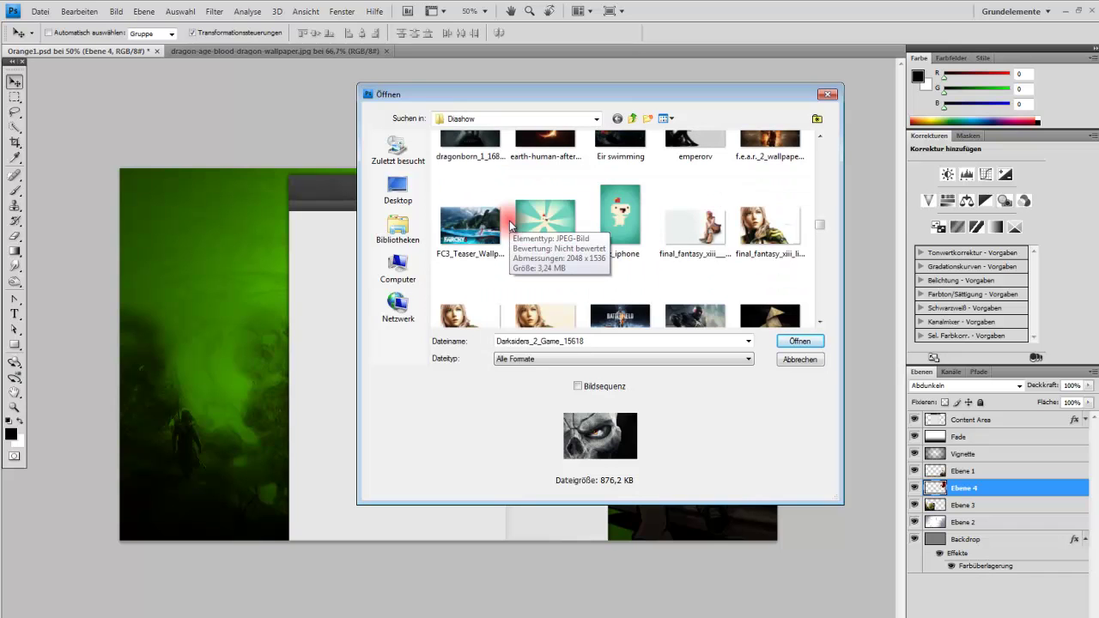
click(640, 222)
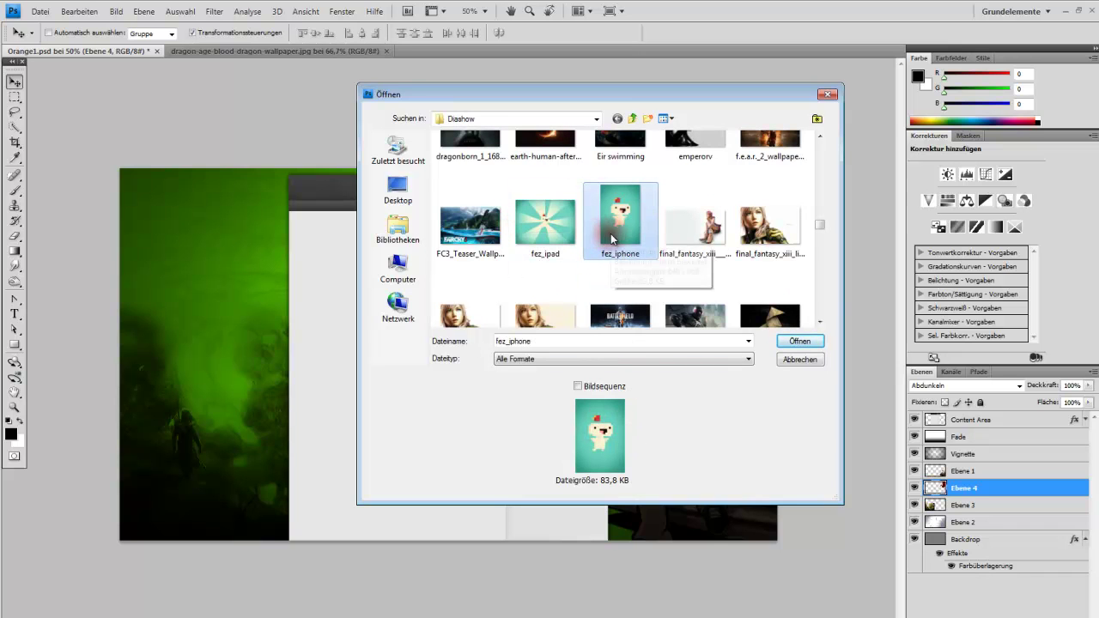
Open fez_iphone, copy the whole image into Orange1.psd, and move it left
click(797, 340)
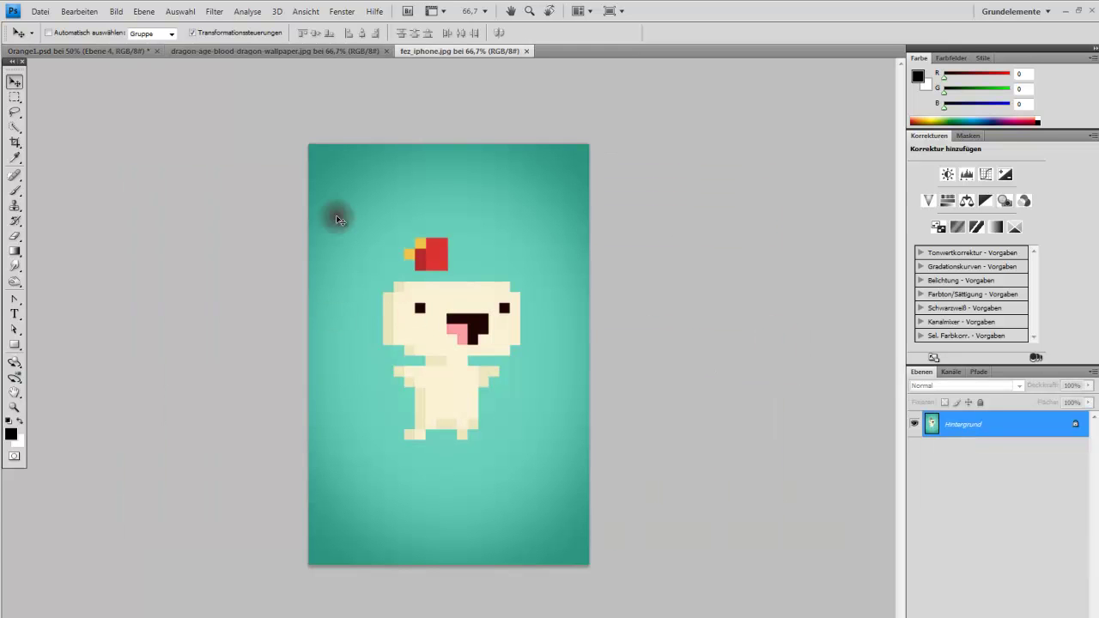
click(15, 97)
drag(180, 99, 643, 611)
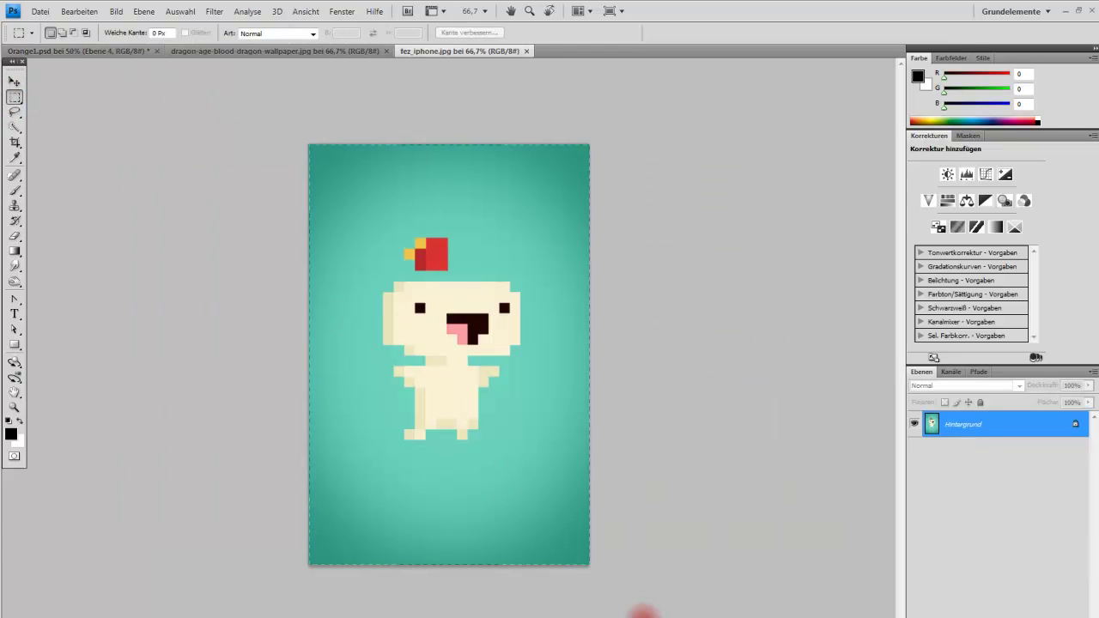
click(84, 51)
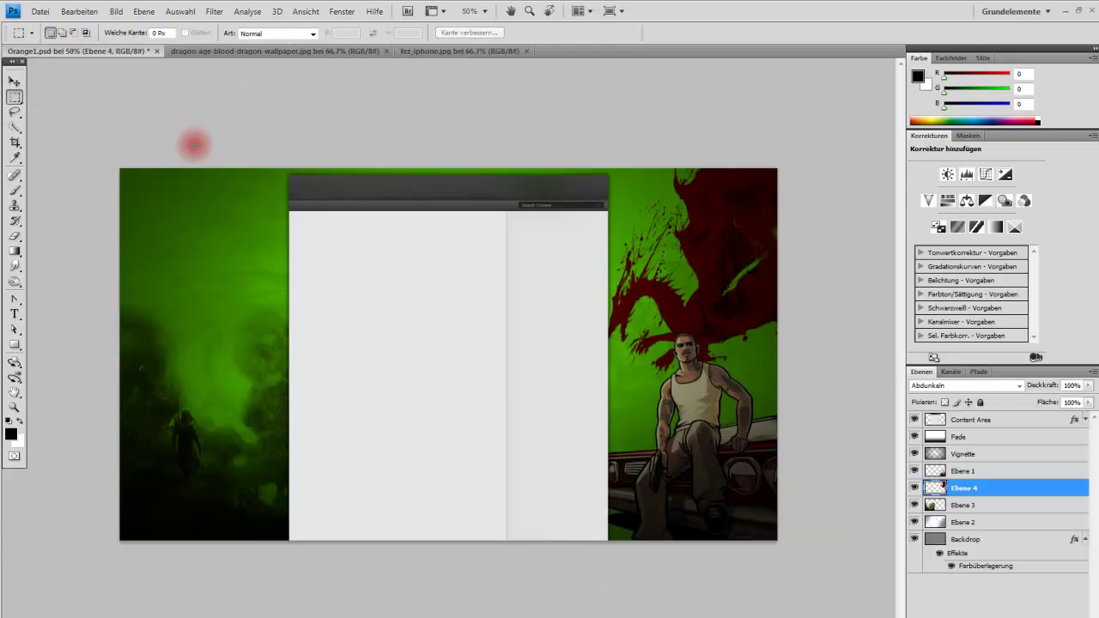
key(ctrl+v)
click(14, 81)
mouse_move(263, 309)
mouse_down()
mouse_move(226, 282)
mouse_move(215, 293)
mouse_up()
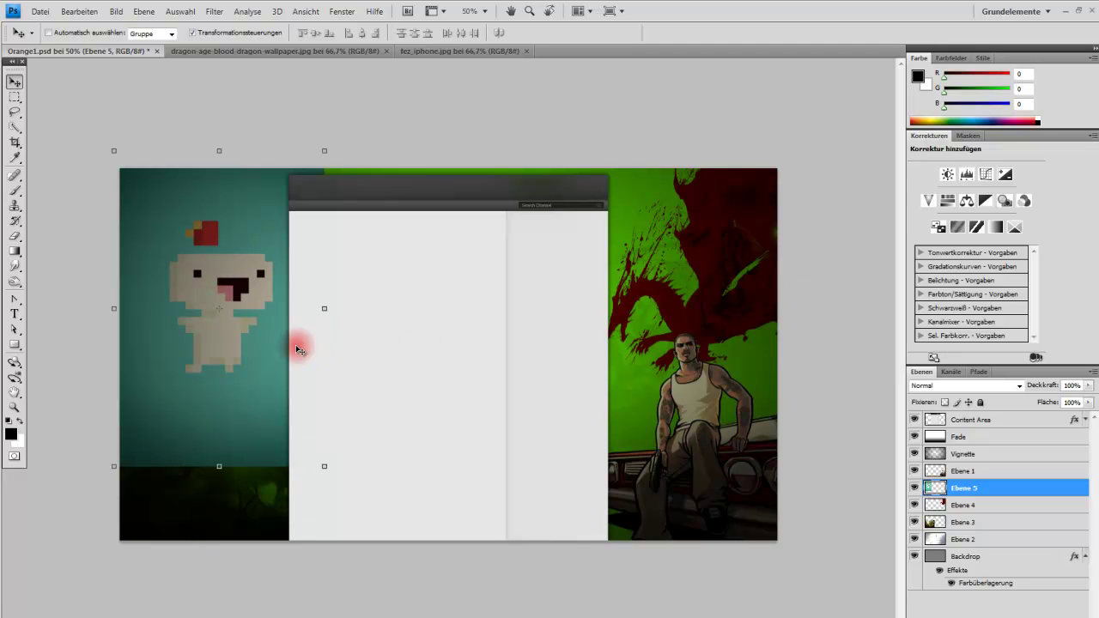
Try Fez layer blend modes such as Lineares Licht, Differenz, Luminanz, and Abdunkeln, then return to Normal
click(1016, 385)
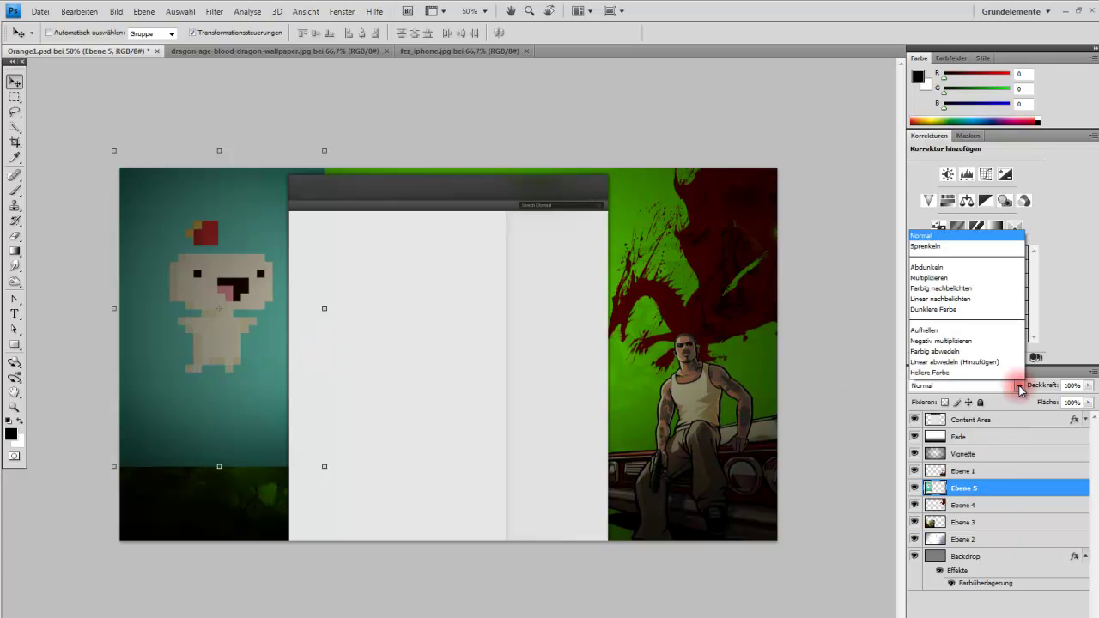
click(947, 109)
key(Down)
key(Down)
key(Down)
key(Down)
key(Down)
key(Down)
key(Down)
key(Down)
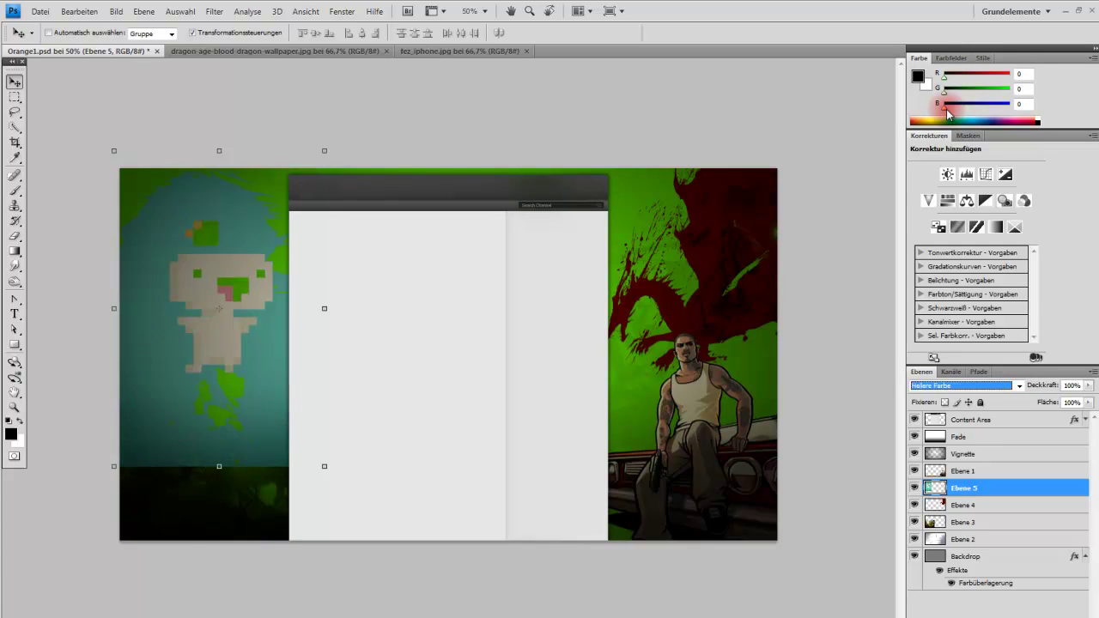
key(Down)
key(Down)
key(Down)
key(Down)
key(Down)
key(Down)
key(Down)
key(Down)
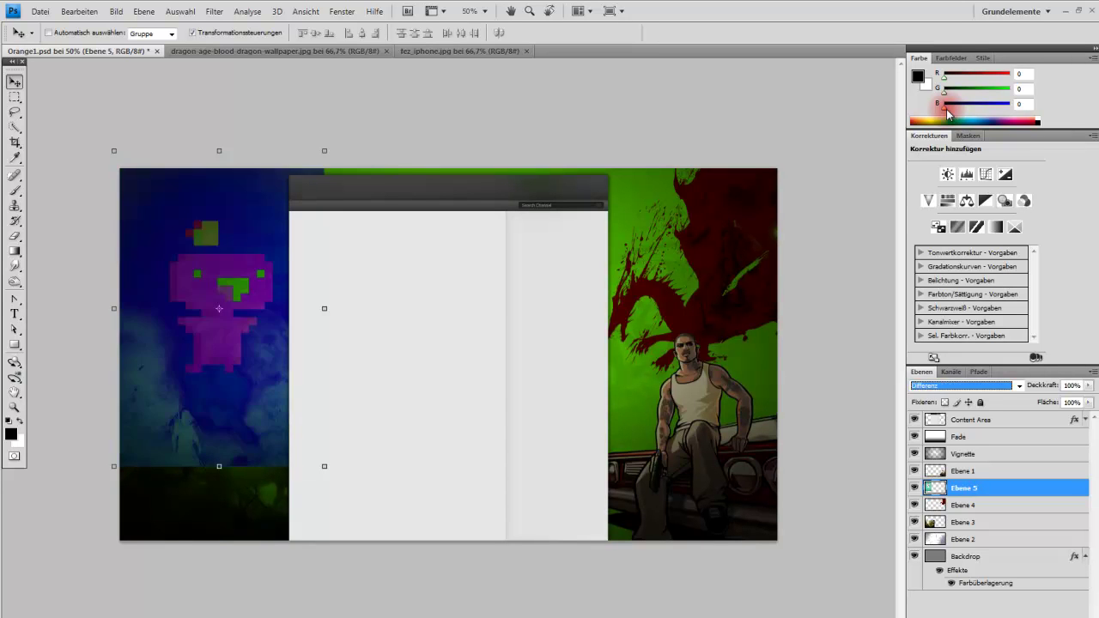
key(Up)
key(Up)
key(Up)
key(Down)
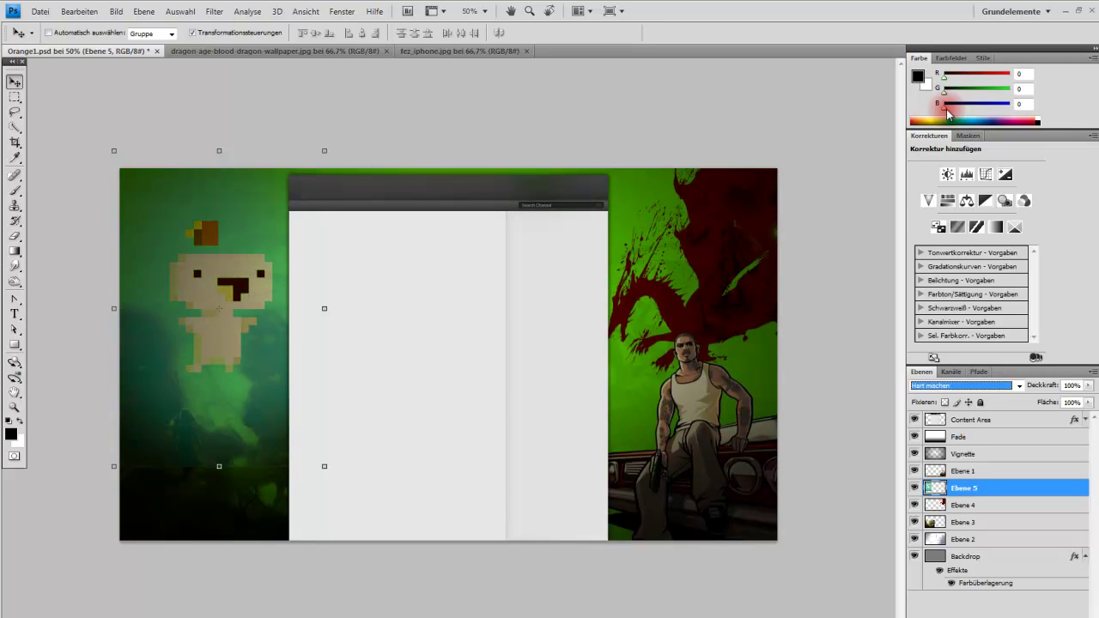
key(Down)
key(Down)
key(Down)
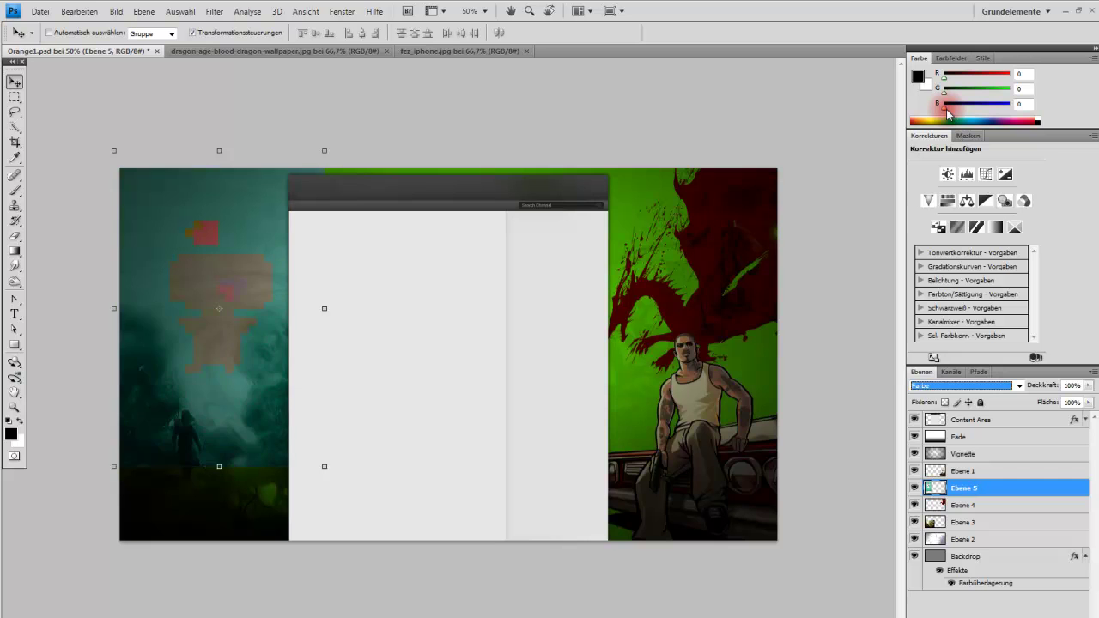
key(Down)
key(Up)
key(Up)
key(Home)
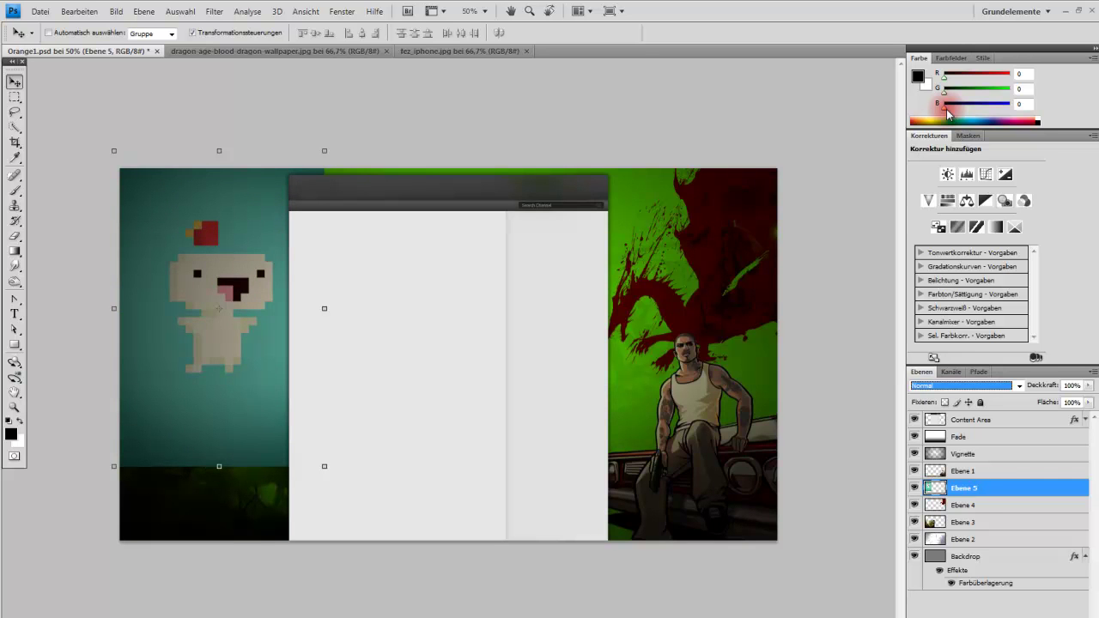
key(Down)
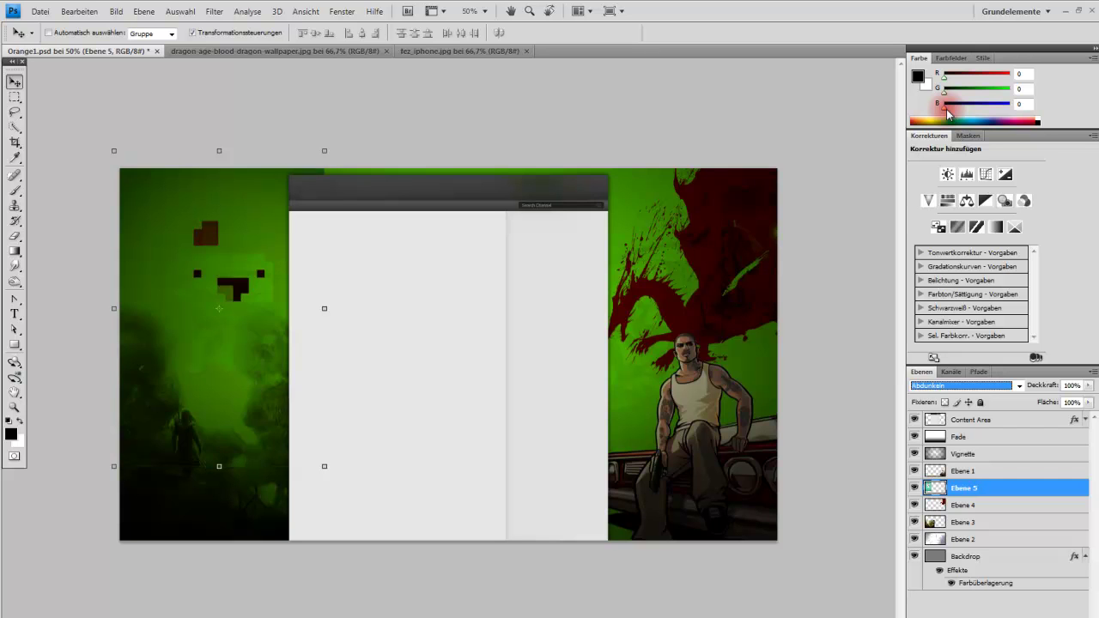
key(Down)
key(Down)
key(Down)
key(Down)
key(Down)
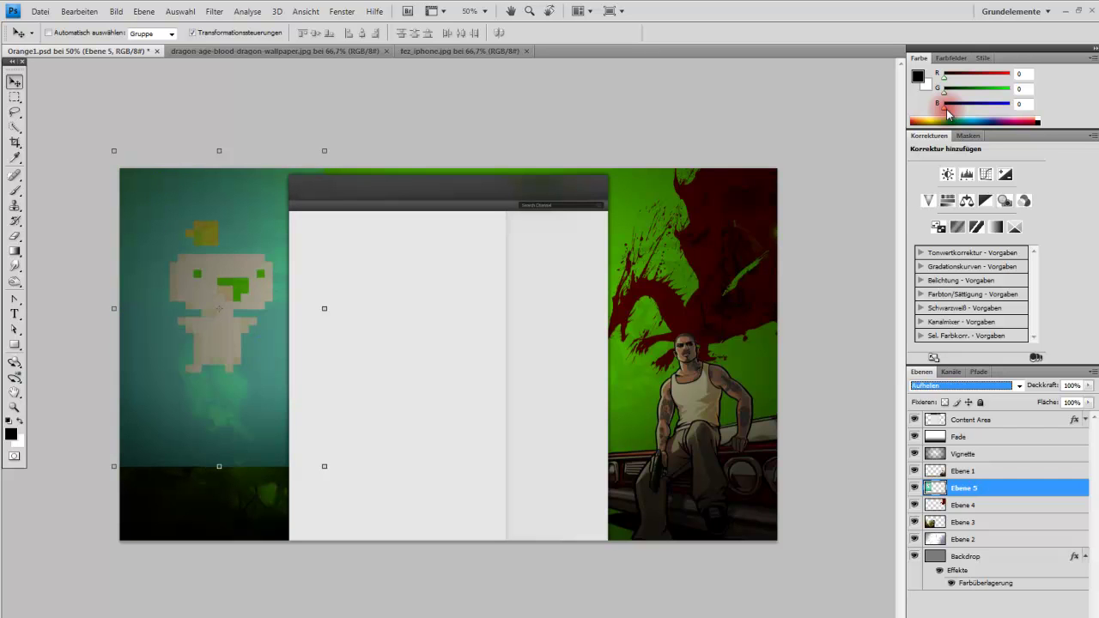
key(Down)
key(Down)
key(Down)
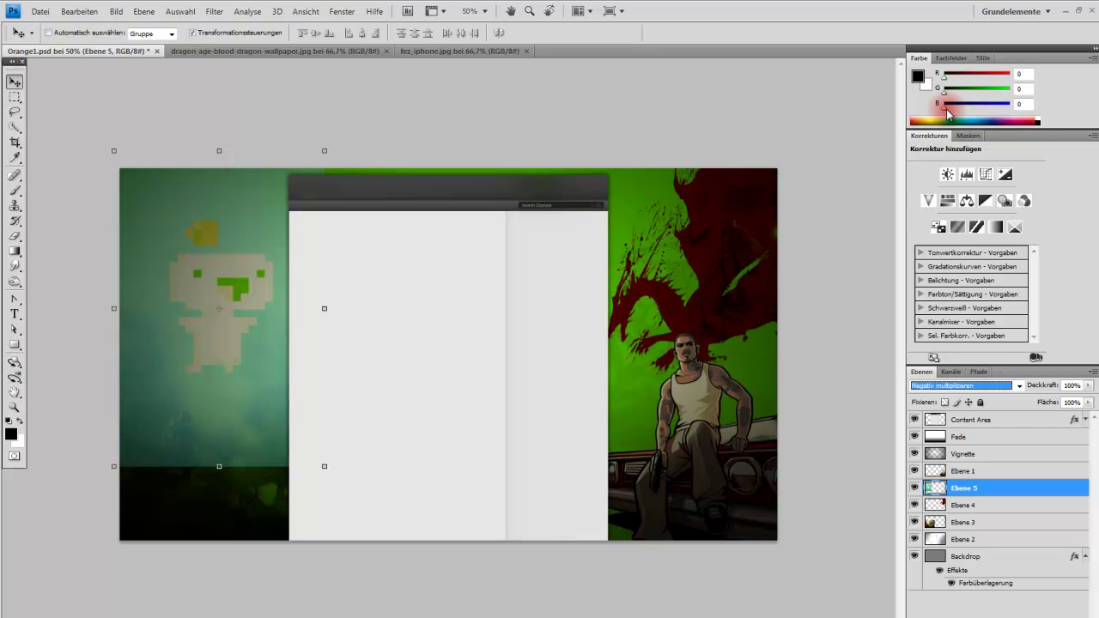
key(Home)
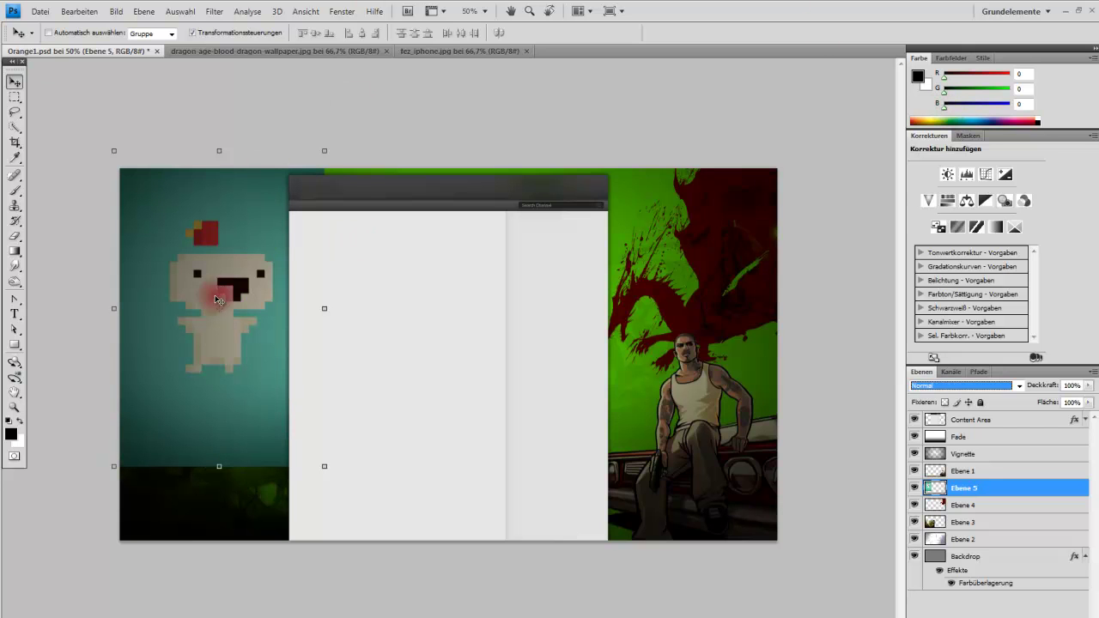
Discard a trial Free Transform of the Fez layer and delete Ebene 5
key(ctrl+t)
drag(189, 275, 206, 293)
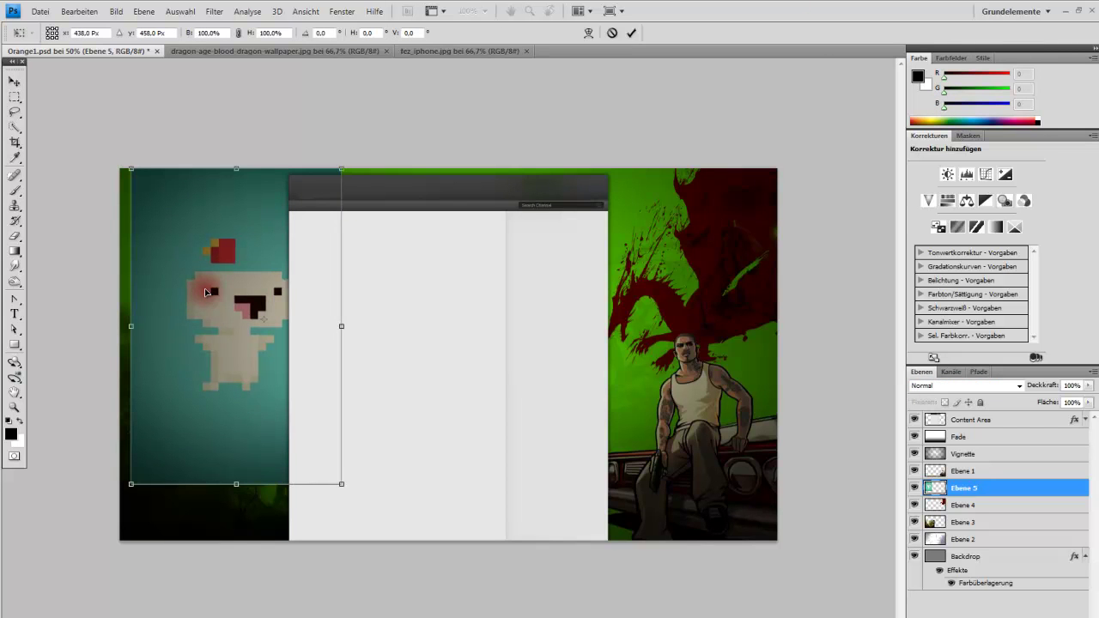
click(15, 96)
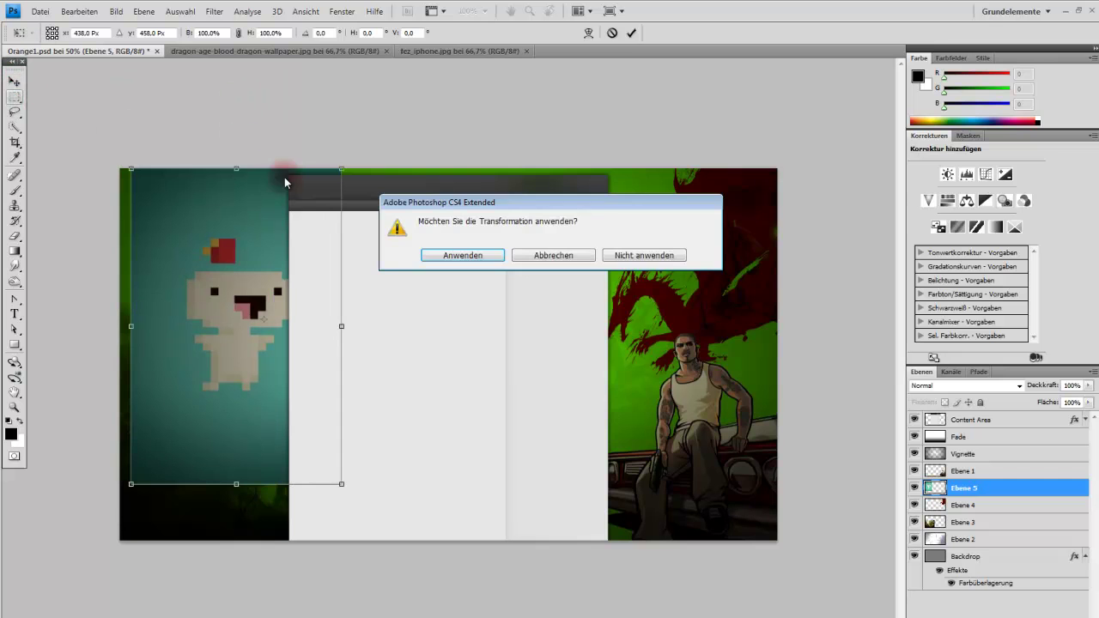
click(650, 264)
click(15, 82)
key(Delete)
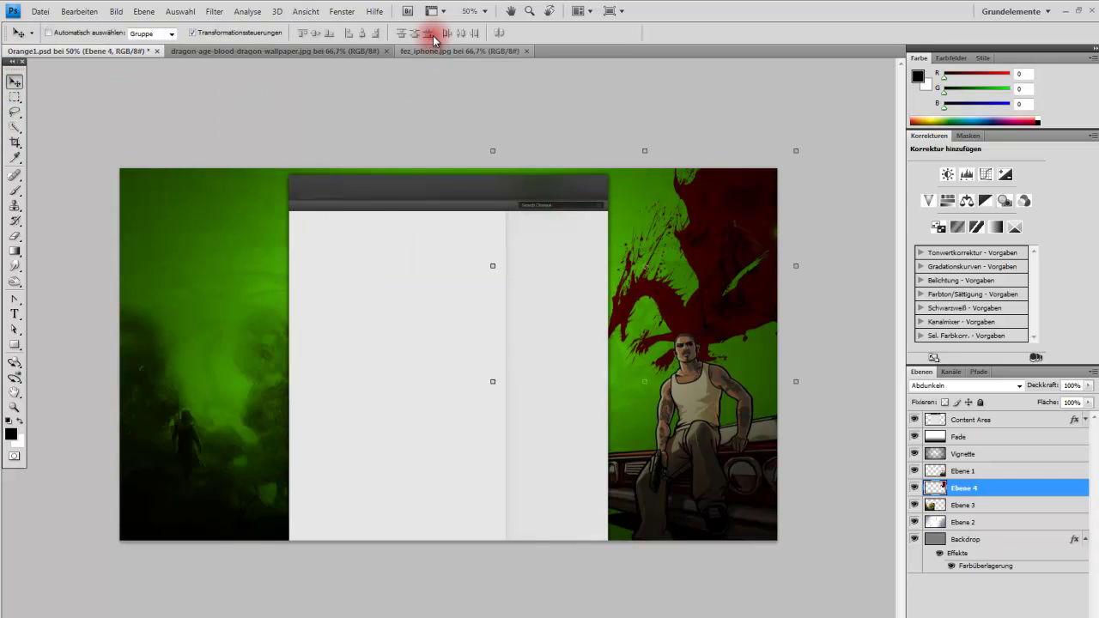
click(459, 50)
Zoom in on the Fez character and pick the Duck Tales title theme track
key(ctrl+a)
click(14, 407)
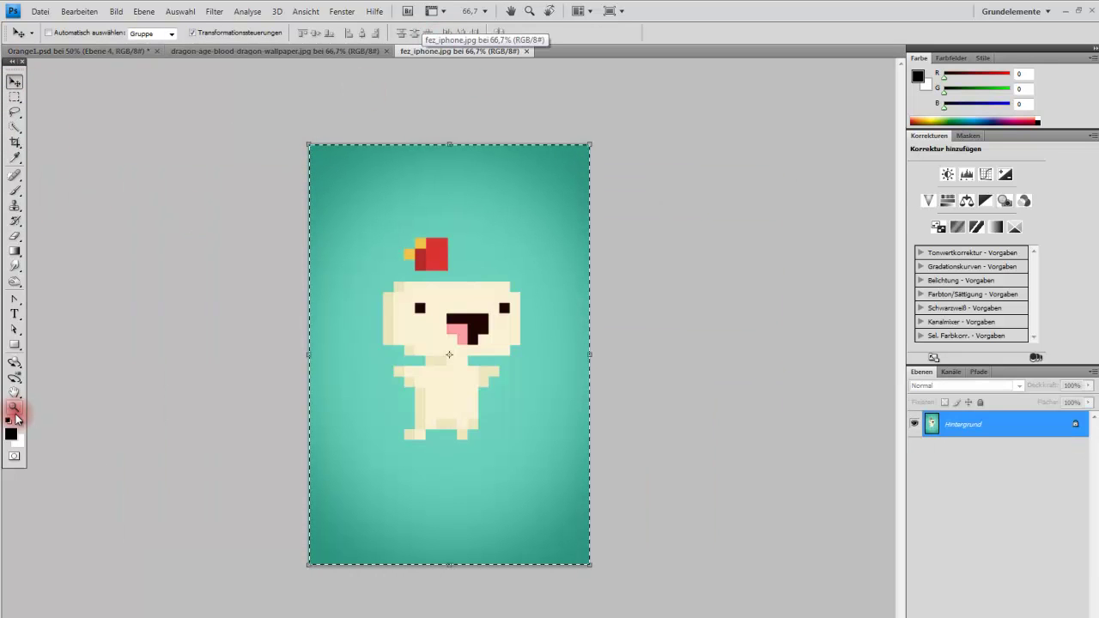
click(578, 141)
click(48, 31)
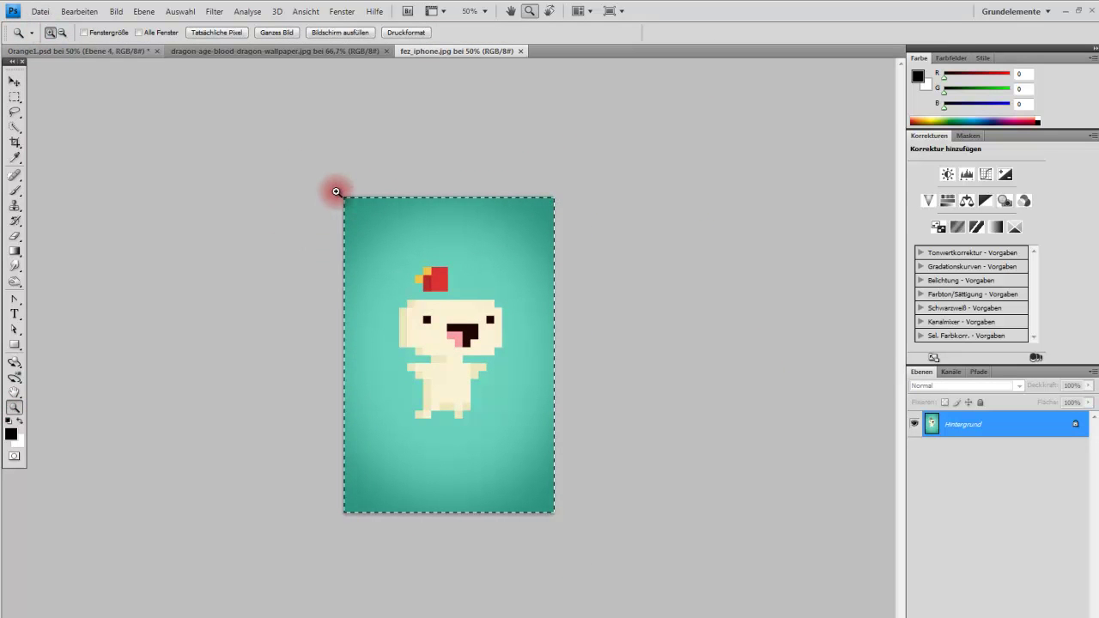
drag(565, 520, 601, 521)
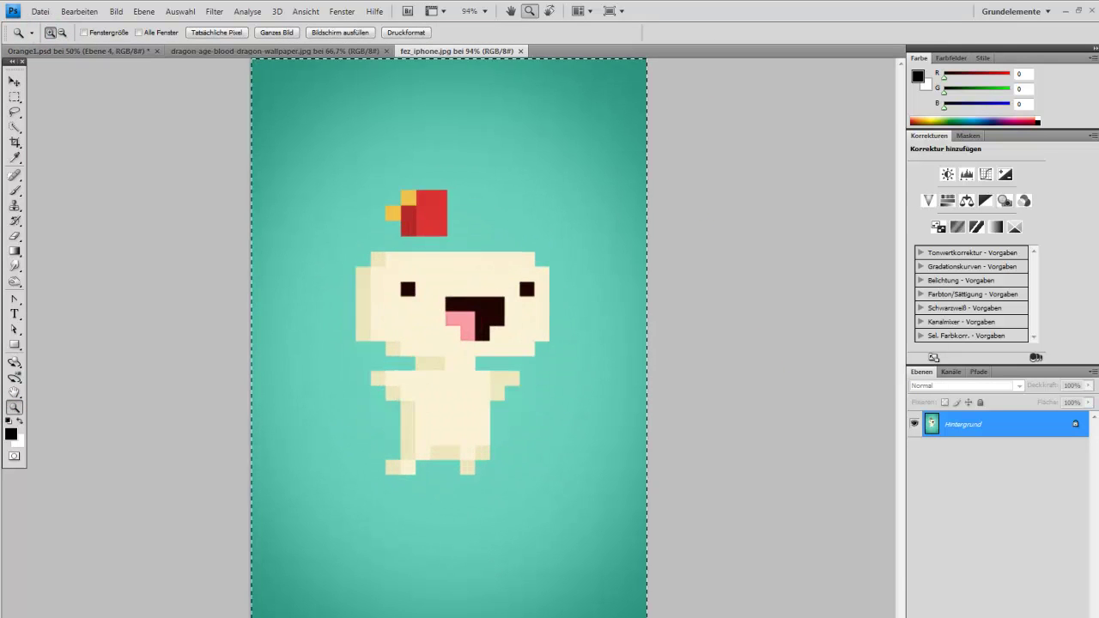
key(alt+Tab)
click(472, 316)
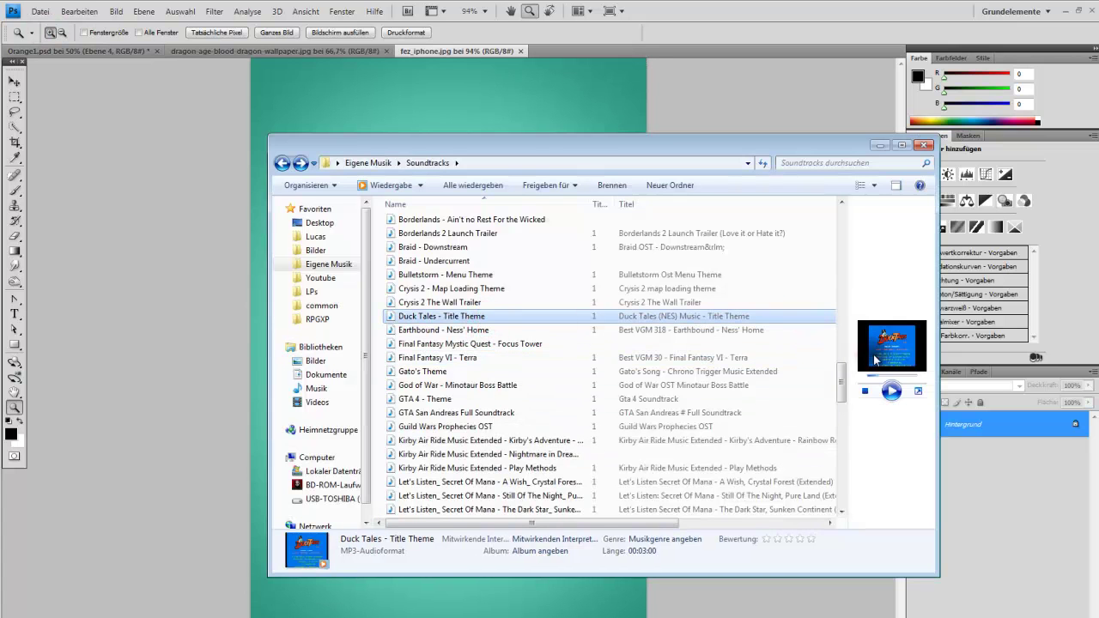
click(449, 51)
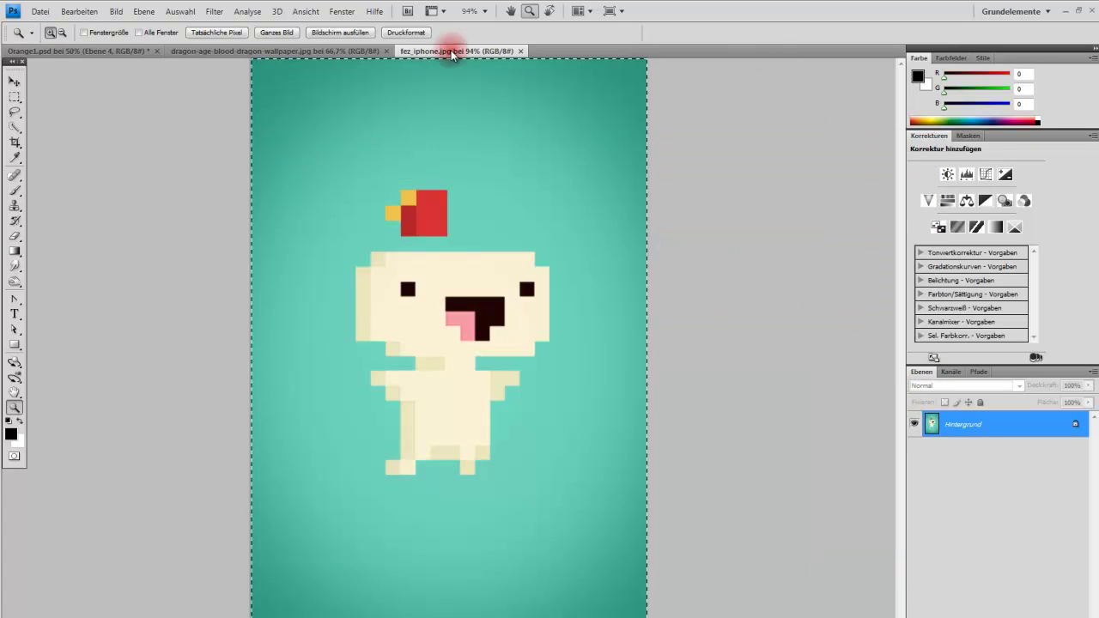
Quick-select the Fez character and erase the surrounding teal to white, then deselect
click(17, 95)
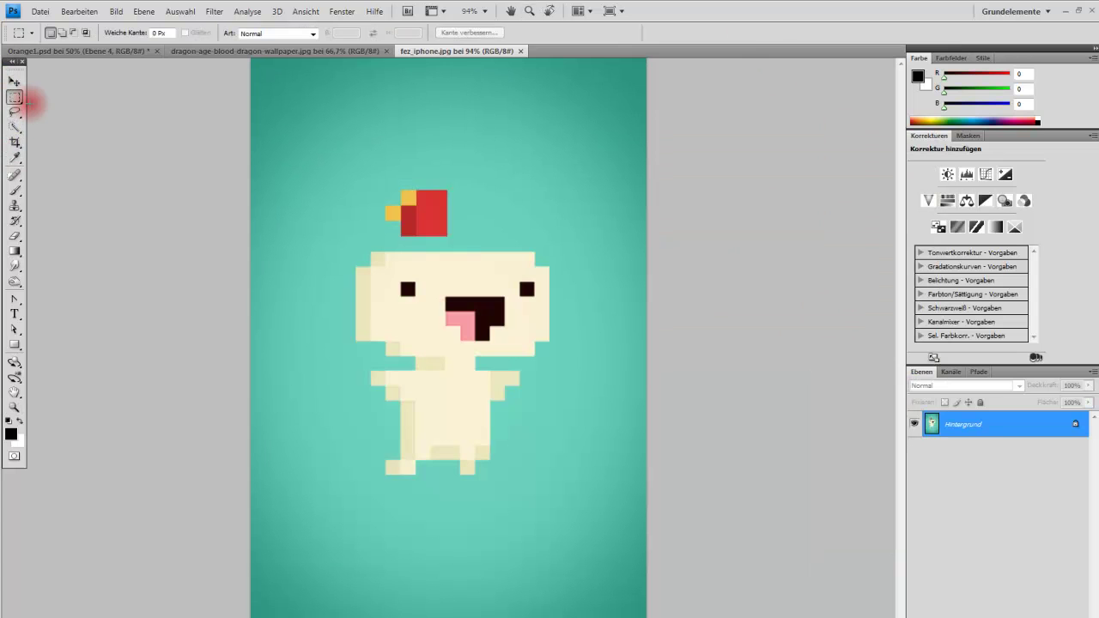
click(18, 130)
mouse_move(336, 128)
mouse_down()
mouse_move(267, 305)
mouse_move(286, 605)
mouse_up()
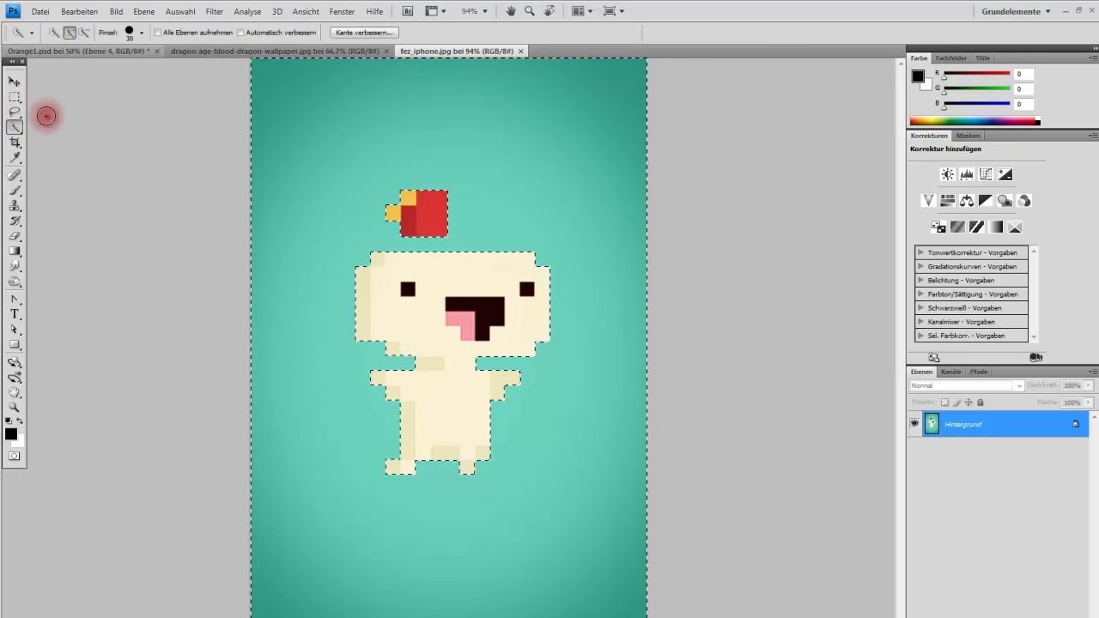
click(15, 236)
drag(247, 135, 311, 129)
drag(454, 129, 291, 617)
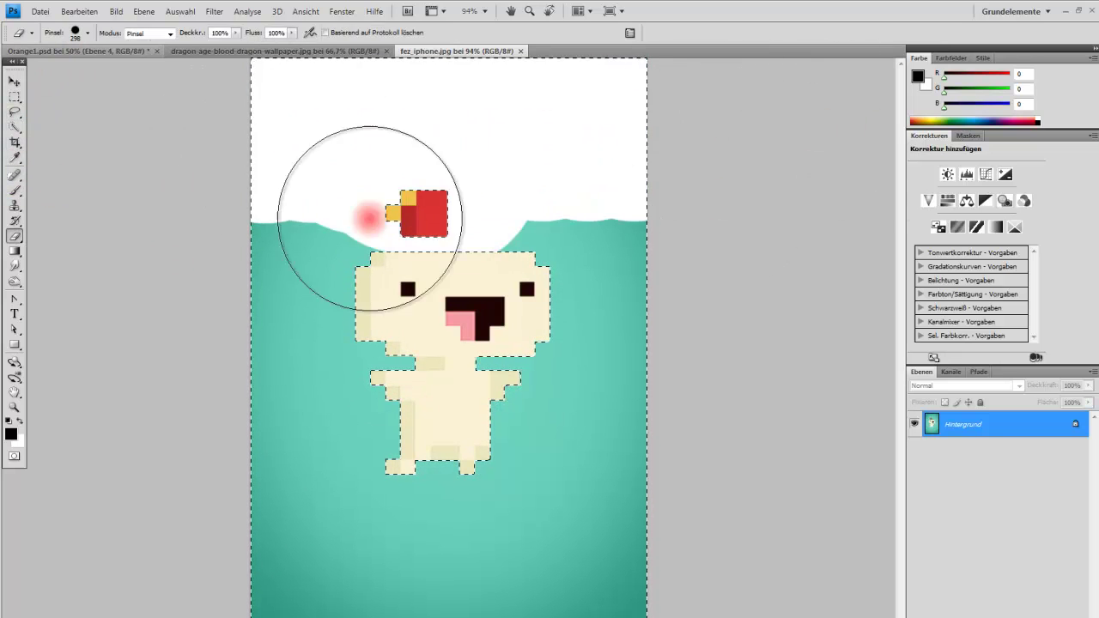
click(14, 81)
click(15, 96)
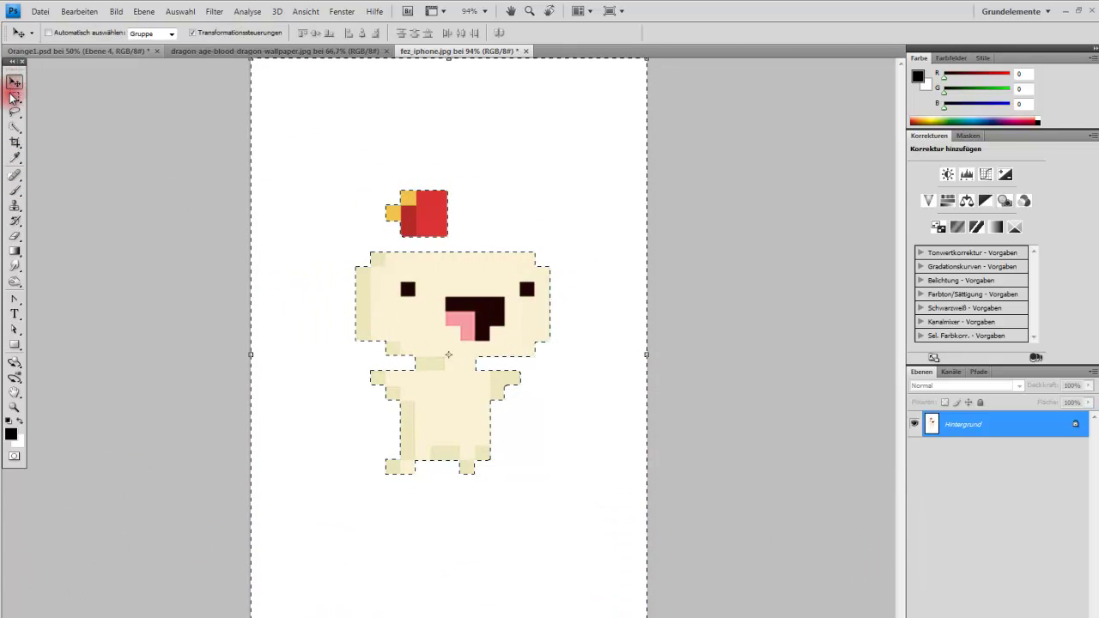
click(69, 103)
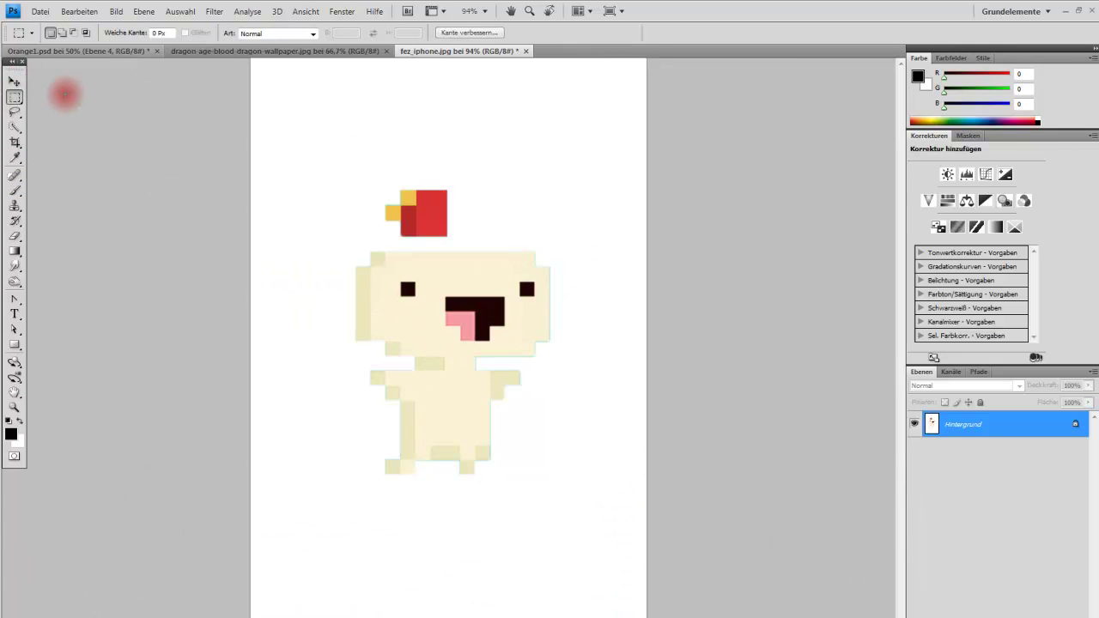
click(15, 81)
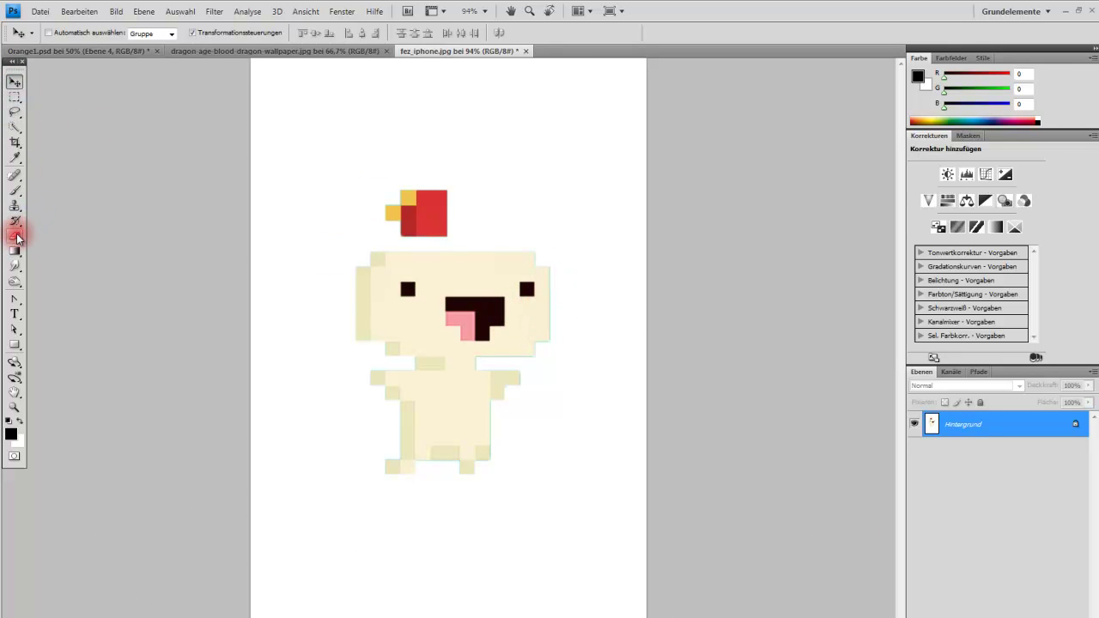
Convert Hintergrund to Ebene 0 and try selecting the white area, then deselect
double_click(1058, 429)
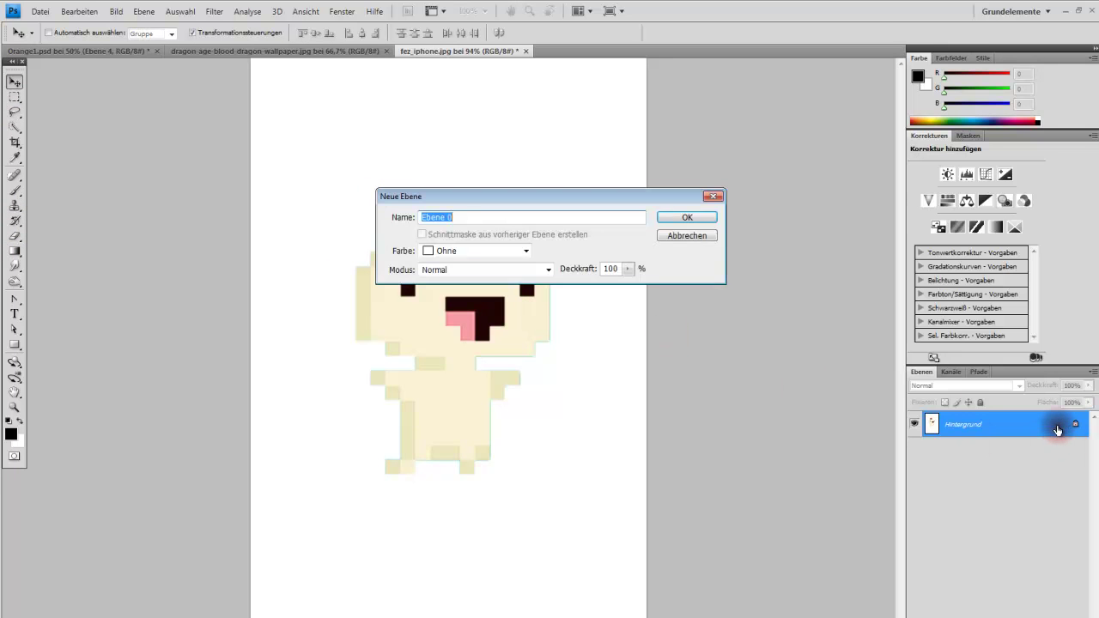
click(687, 217)
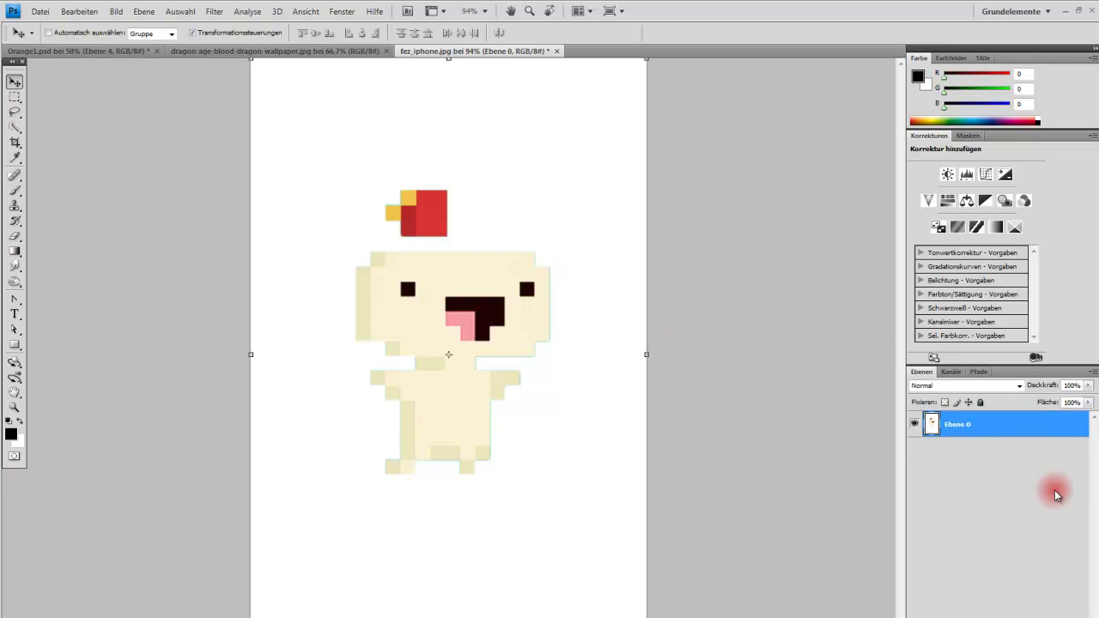
click(17, 233)
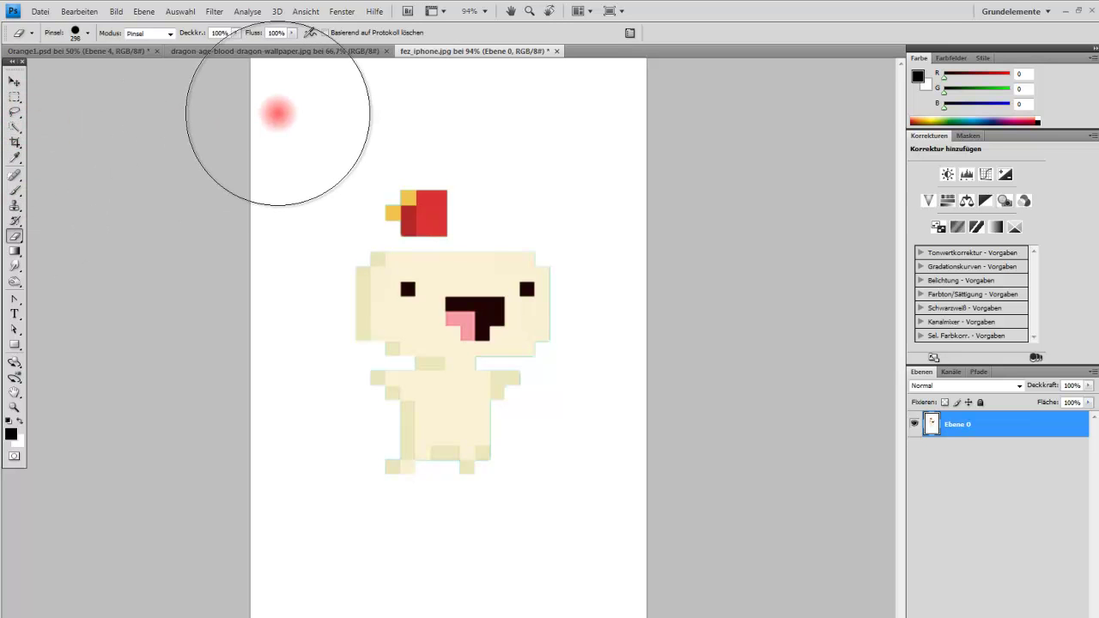
key(w)
drag(311, 121, 269, 121)
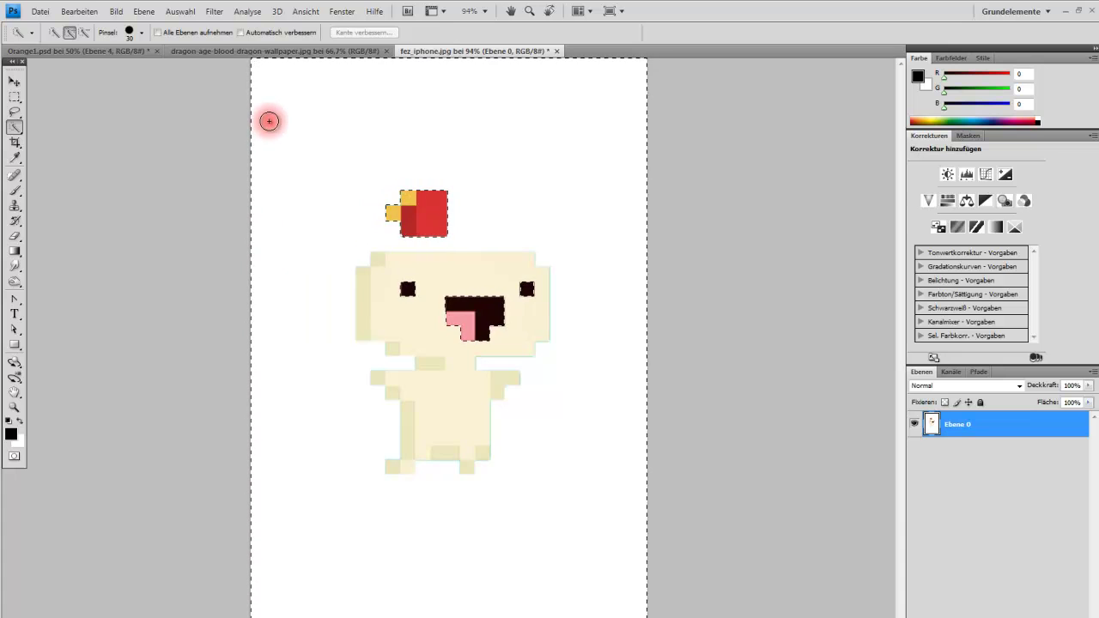
drag(269, 122, 270, 124)
key(ctrl+d)
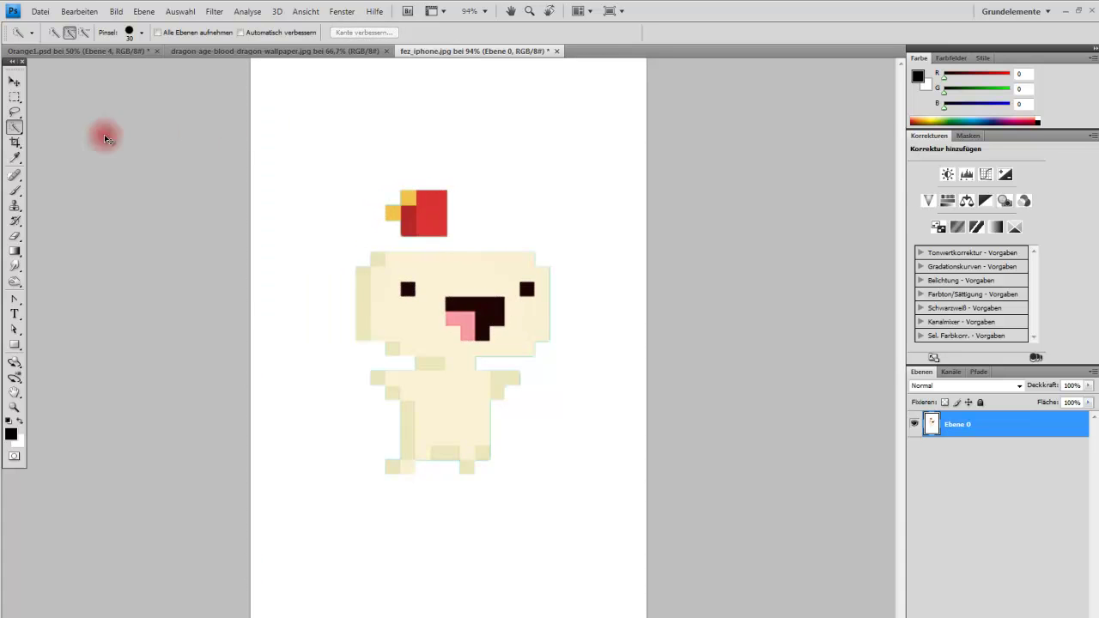
click(25, 100)
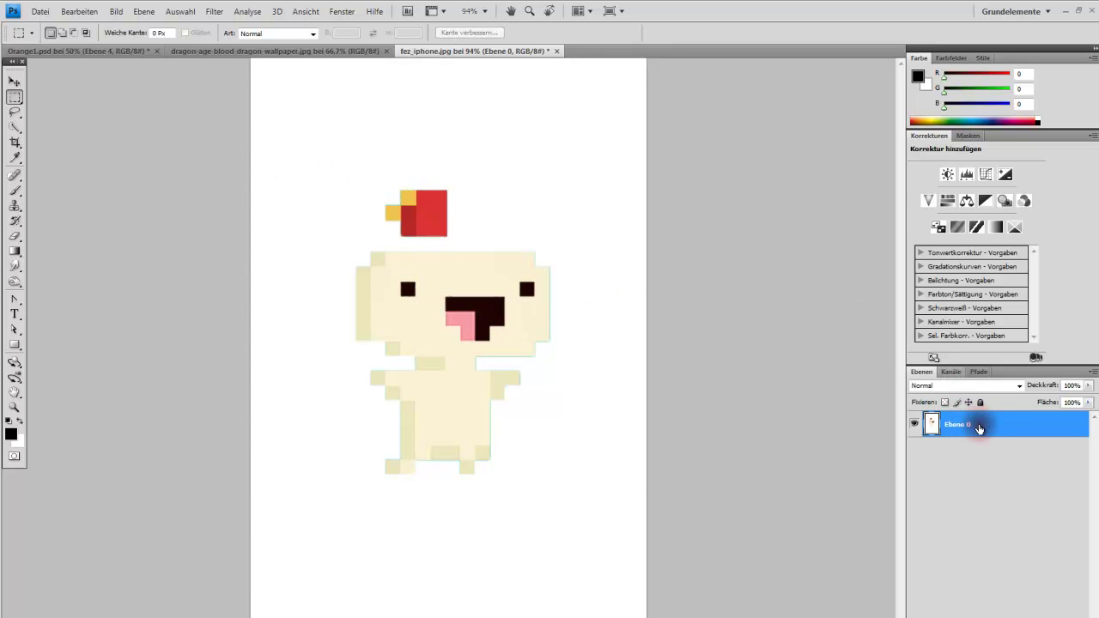
Undo back to the teal background, recreate Ebene 0, and erase the teal to transparency
key(ctrl+shift+d)
key(ctrl+z)
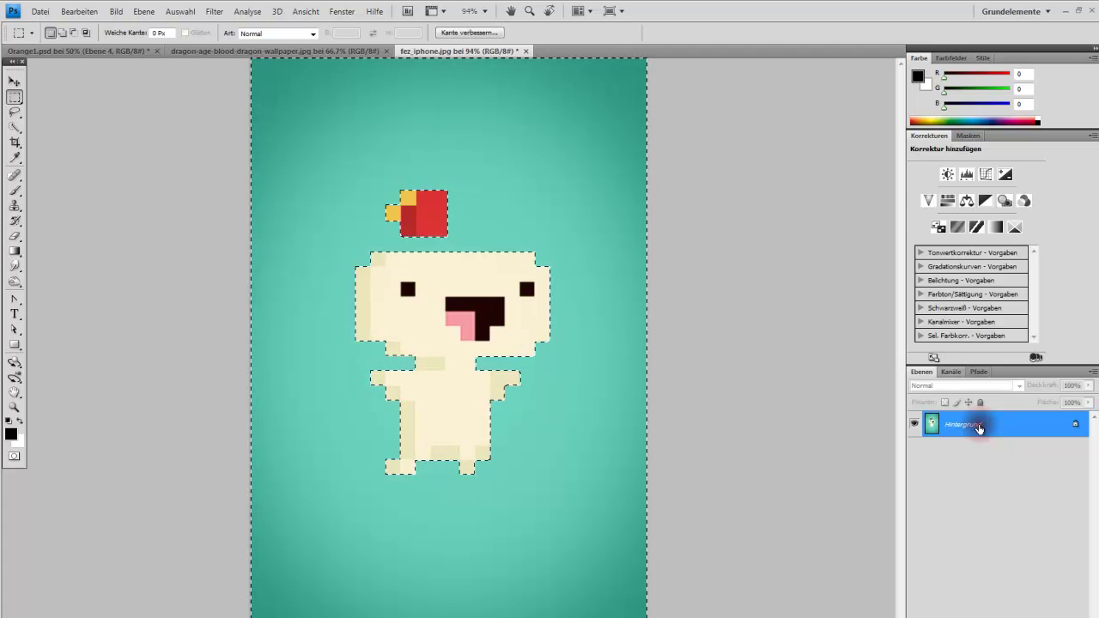
double_click(979, 427)
click(687, 215)
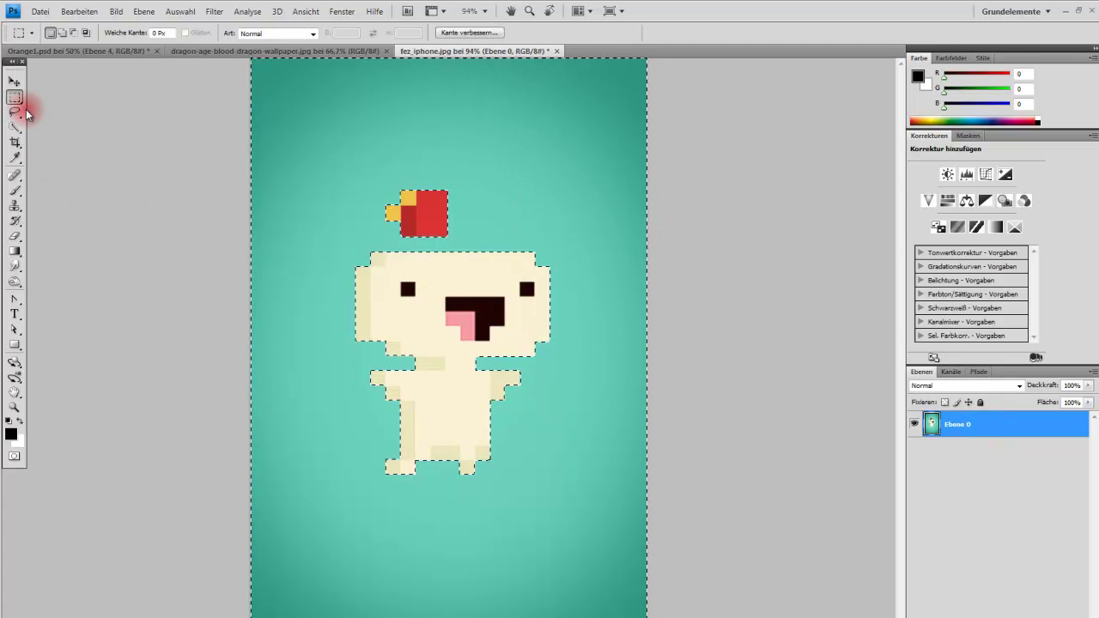
click(14, 236)
mouse_move(248, 74)
mouse_down()
mouse_move(105, 253)
mouse_move(508, 392)
mouse_move(612, 502)
mouse_move(226, 572)
mouse_move(441, 592)
mouse_move(1095, 268)
mouse_up()
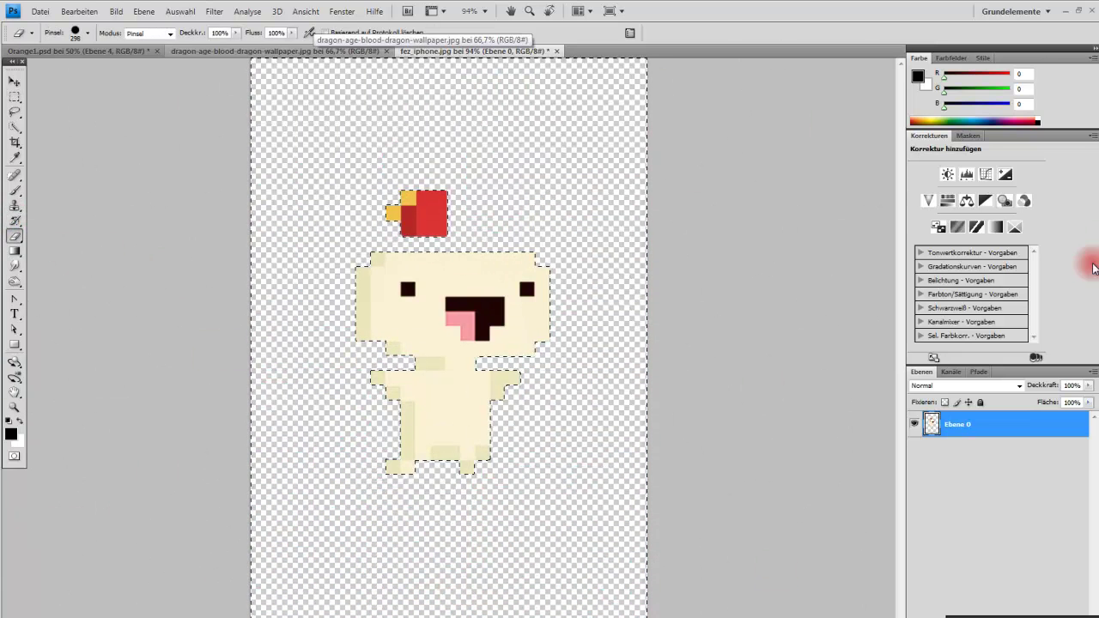
click(15, 81)
Drag the whole Fez layer into Orange1.psd, then delete it
key(ctrl+d)
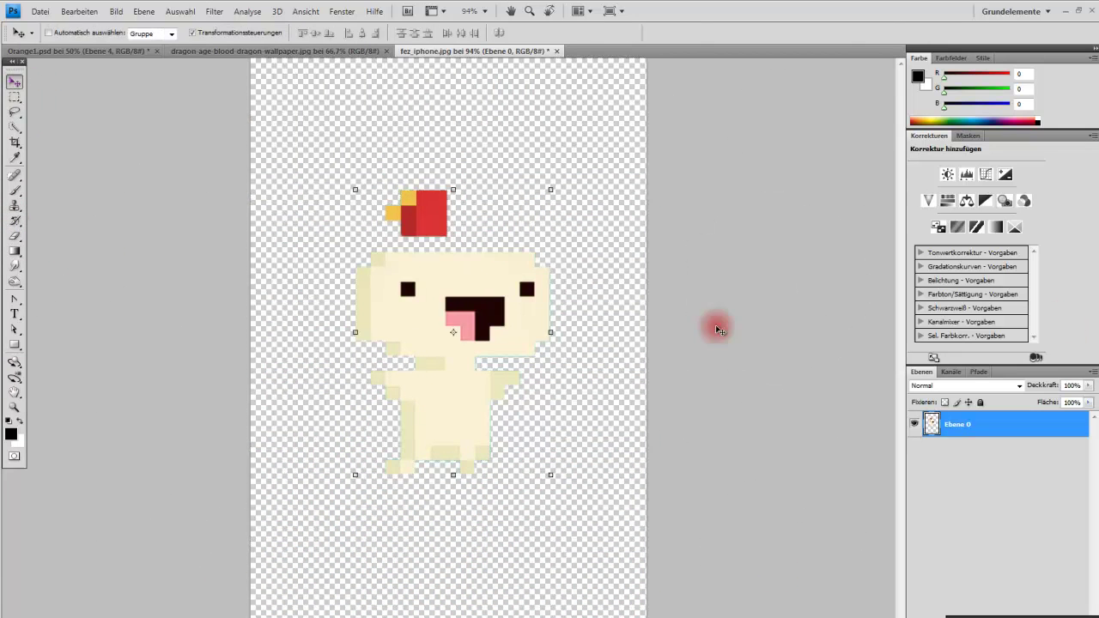
mouse_move(1033, 411)
mouse_down()
mouse_move(1004, 426)
mouse_move(120, 55)
mouse_up()
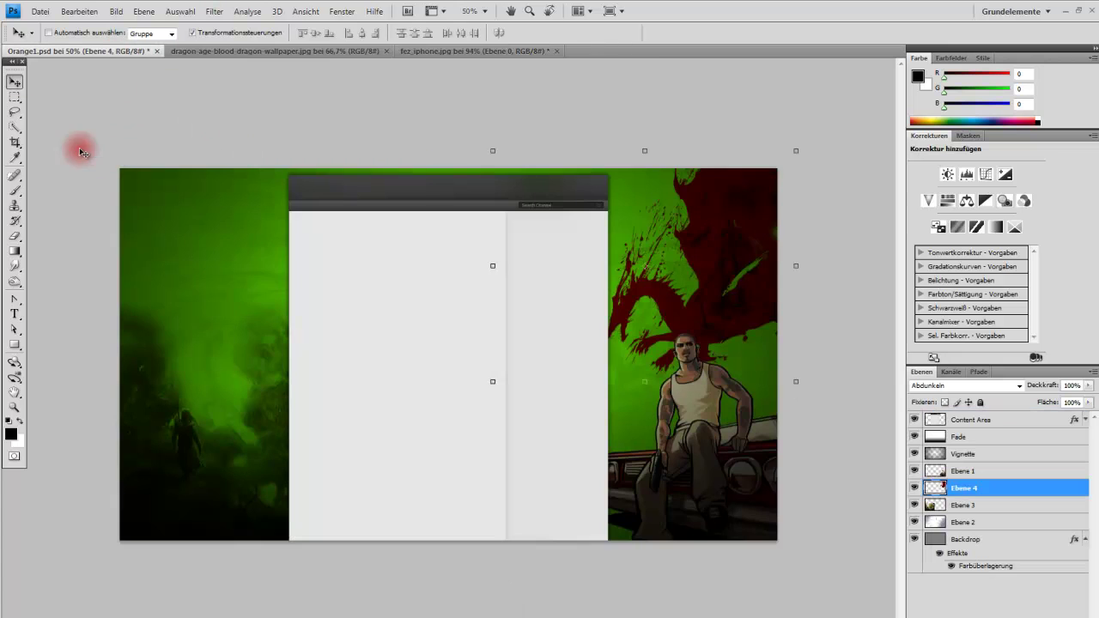
drag(120, 55, 271, 277)
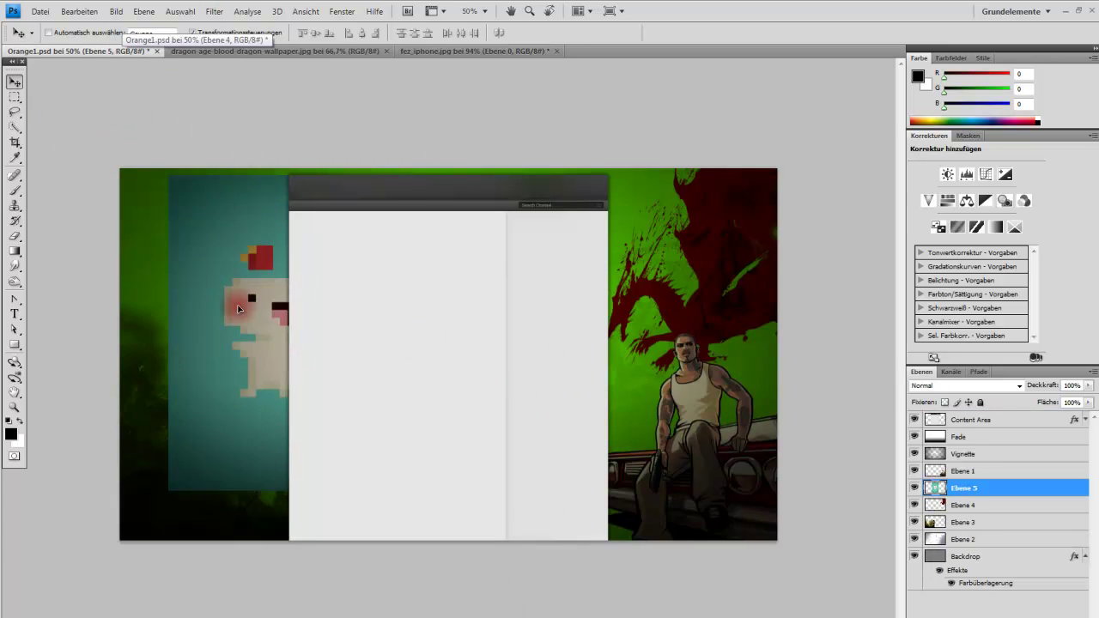
drag(452, 375, 216, 314)
key(Delete)
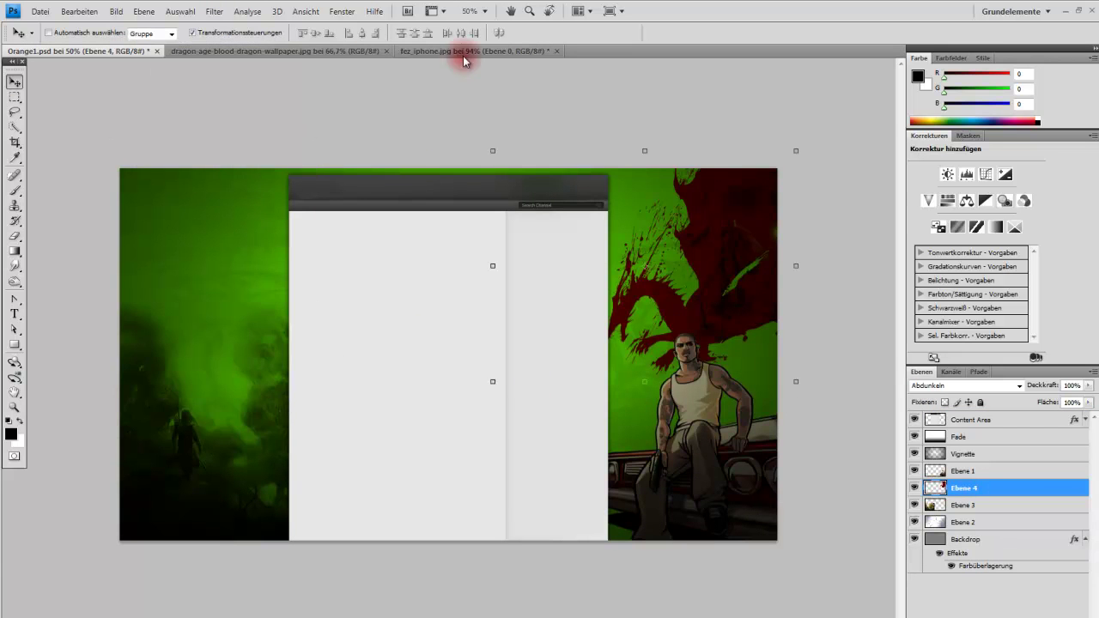
Copy a rectangle around the Fez character into the collage as a new layer and move it left
click(455, 52)
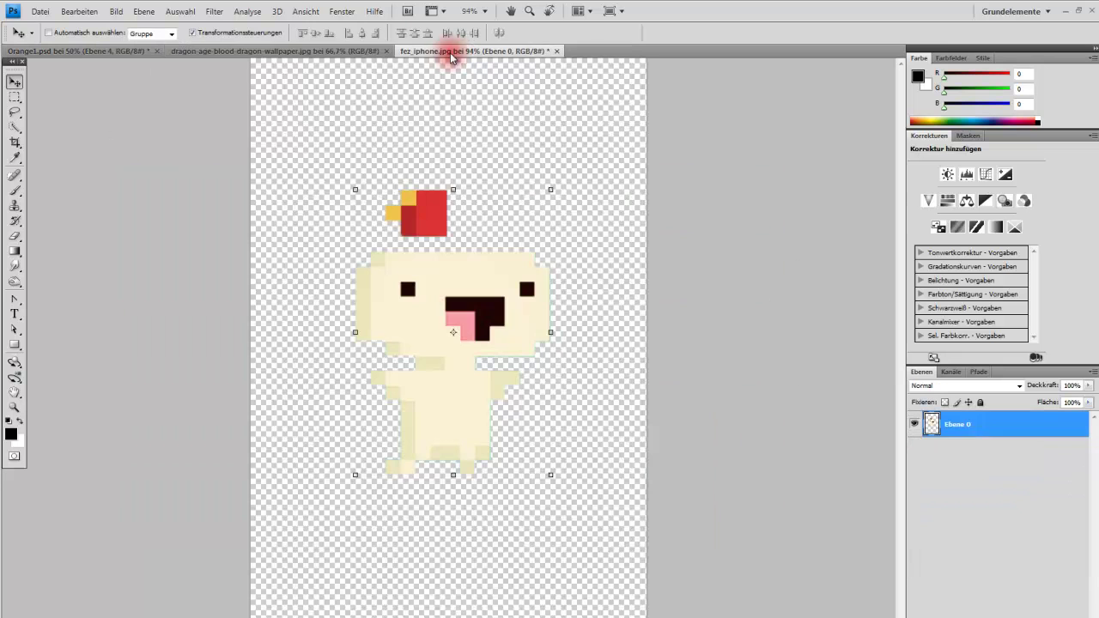
click(15, 96)
drag(251, 93, 632, 545)
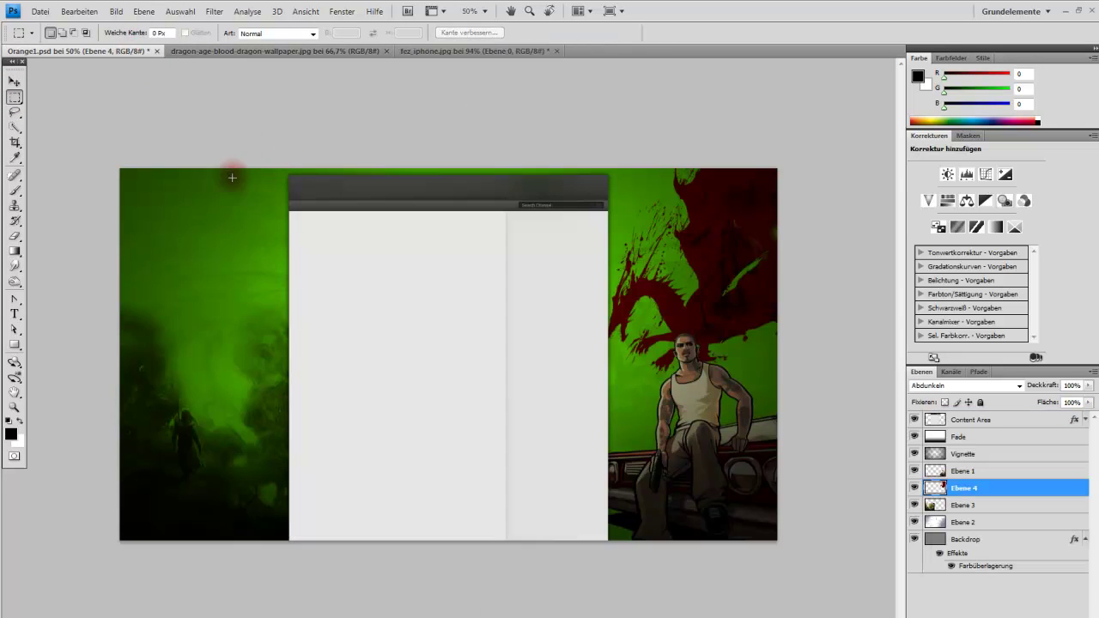
drag(134, 53, 262, 217)
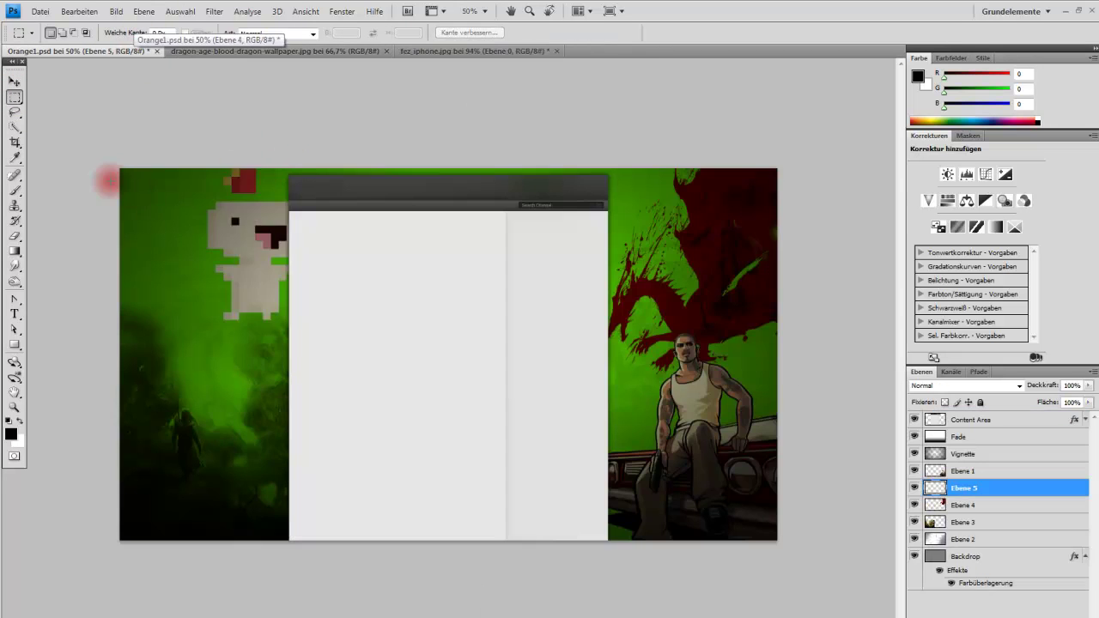
click(16, 82)
mouse_move(251, 263)
mouse_down()
mouse_move(194, 270)
mouse_move(182, 232)
mouse_up()
Scale the Fez figure to 61.1% and position it at the collage's upper left
mouse_move(165, 194)
mouse_down()
mouse_move(205, 261)
mouse_move(202, 249)
mouse_up()
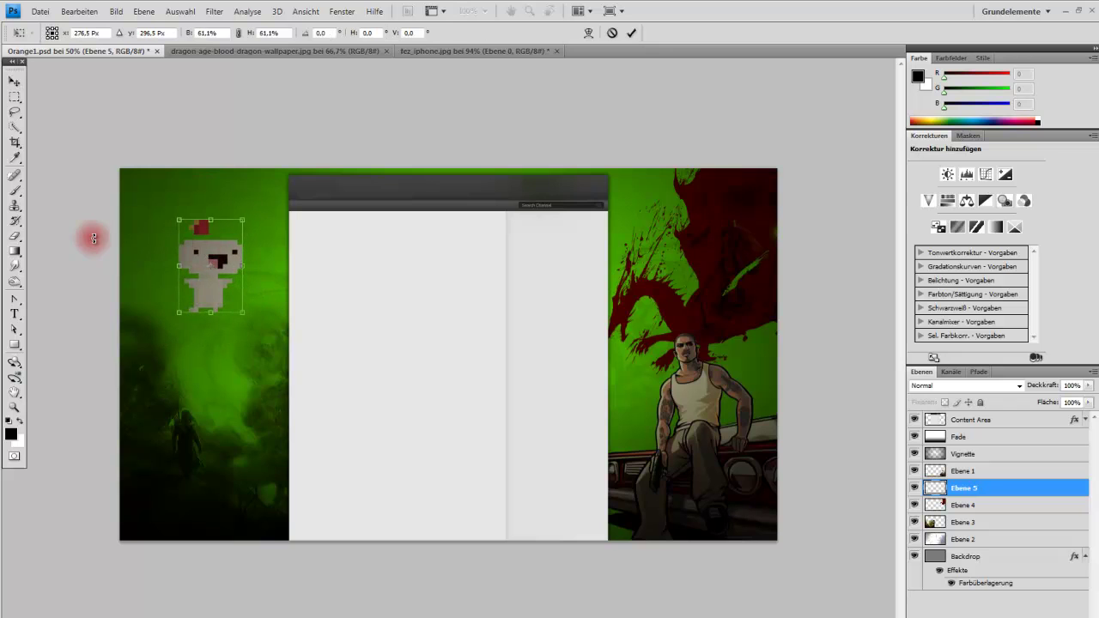
click(14, 97)
click(463, 255)
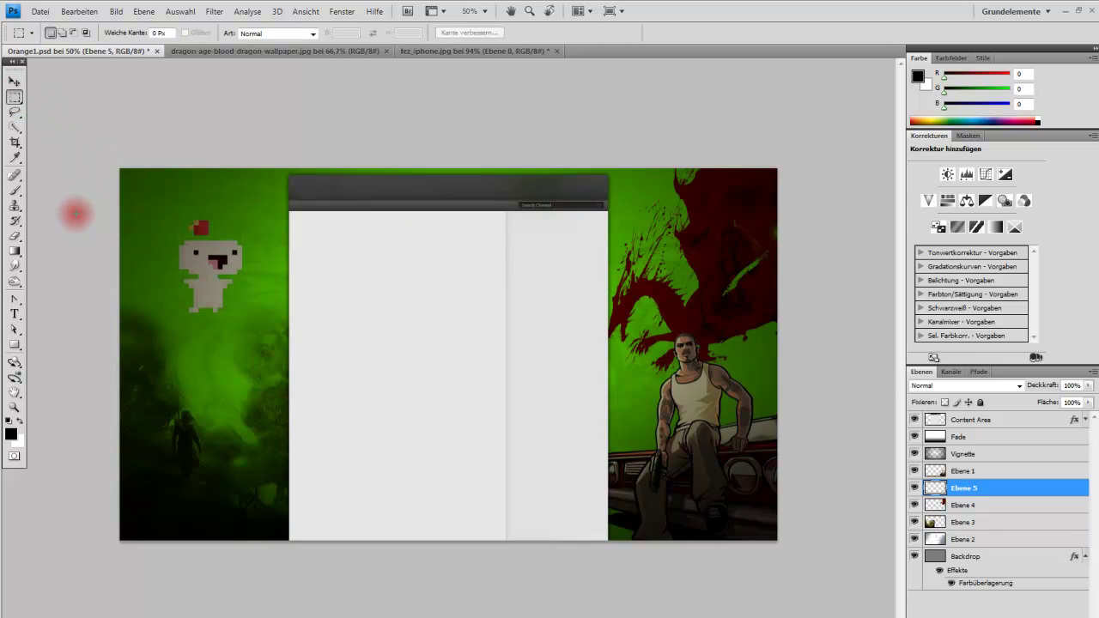
click(15, 82)
mouse_move(229, 270)
mouse_down()
mouse_move(213, 250)
mouse_move(227, 268)
mouse_up()
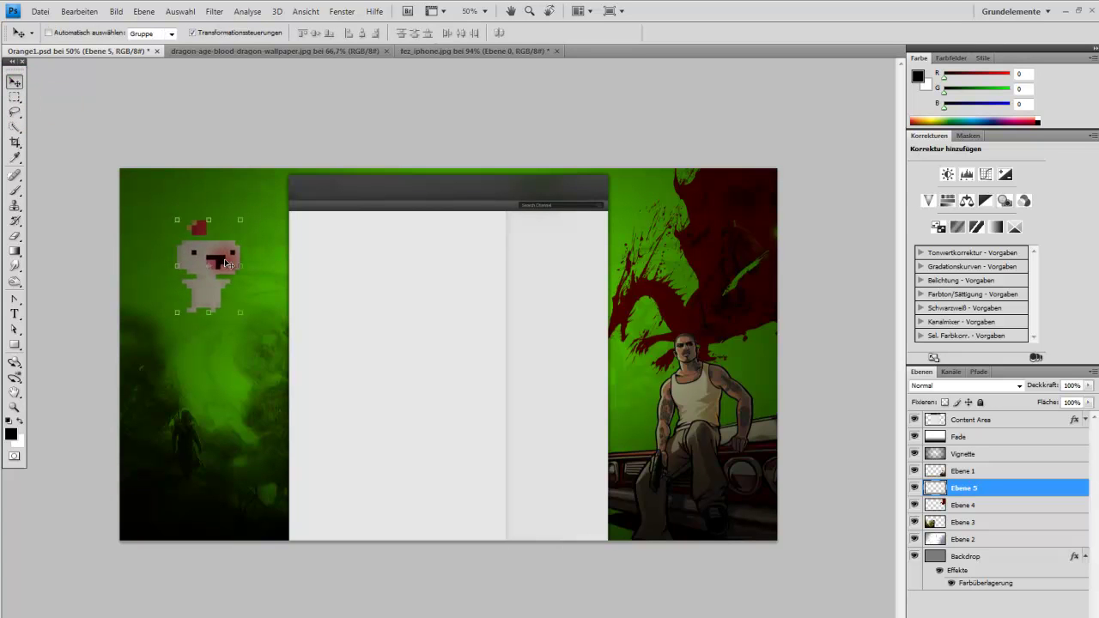
click(18, 98)
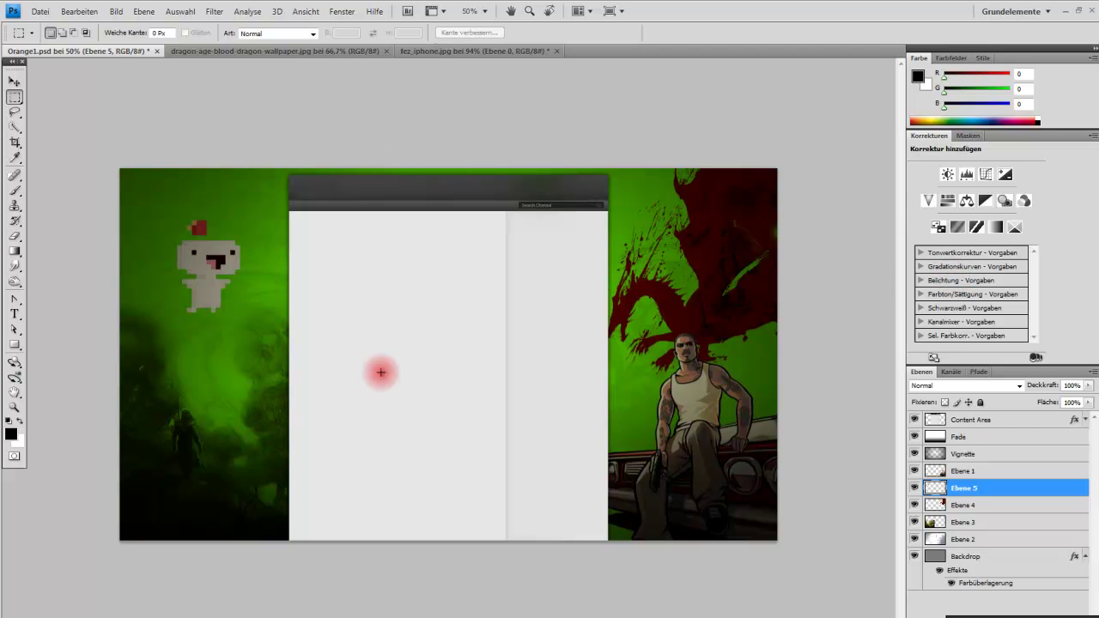
Close the two Dark Souls image tabs and select the 'dragon age' search term
key(alt+Tab)
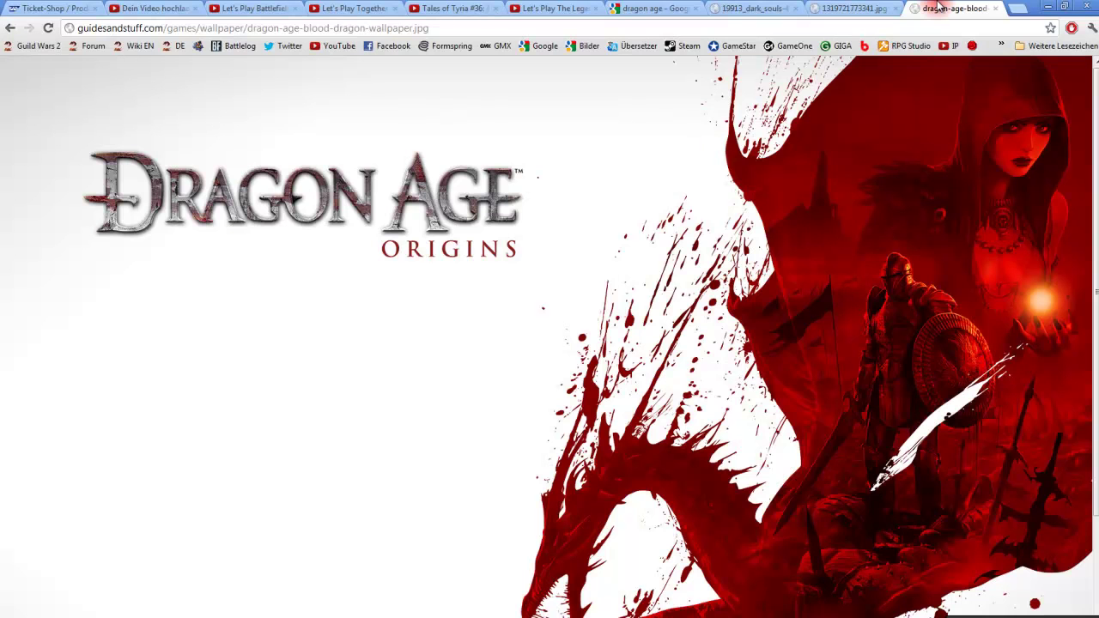
click(935, 8)
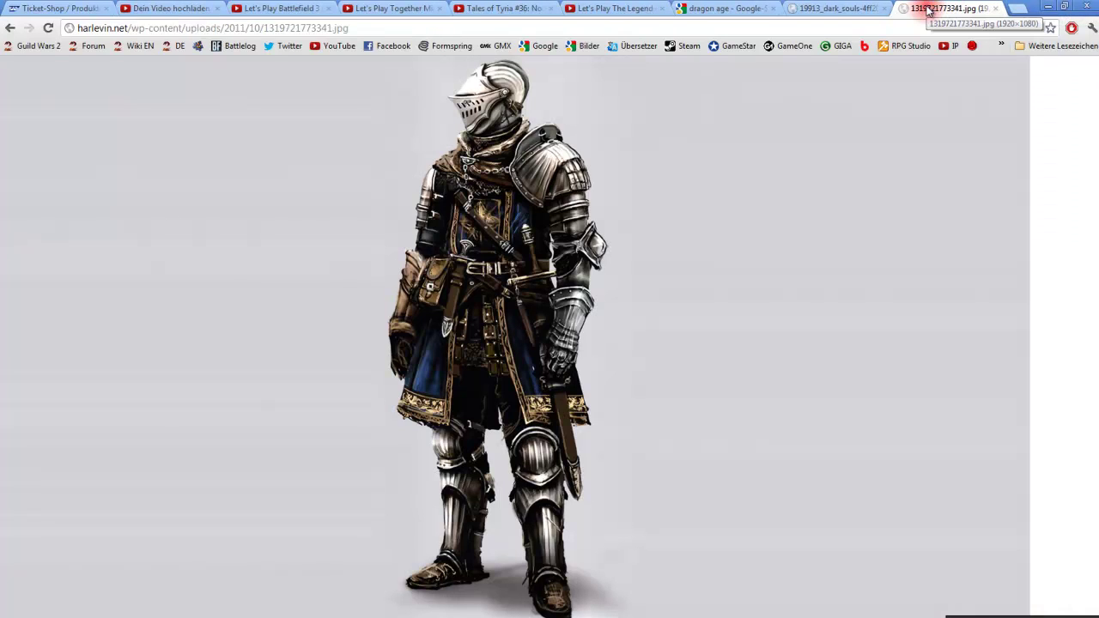
middle_click(927, 11)
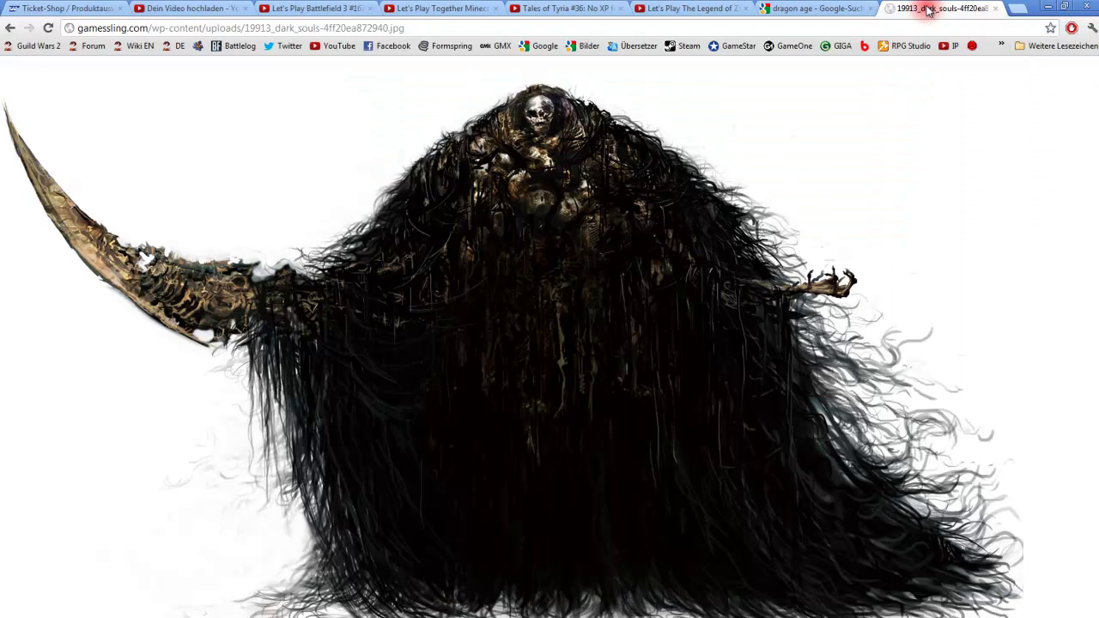
middle_click(927, 10)
scroll(871, 238, down, 3)
scroll(871, 238, up, 3)
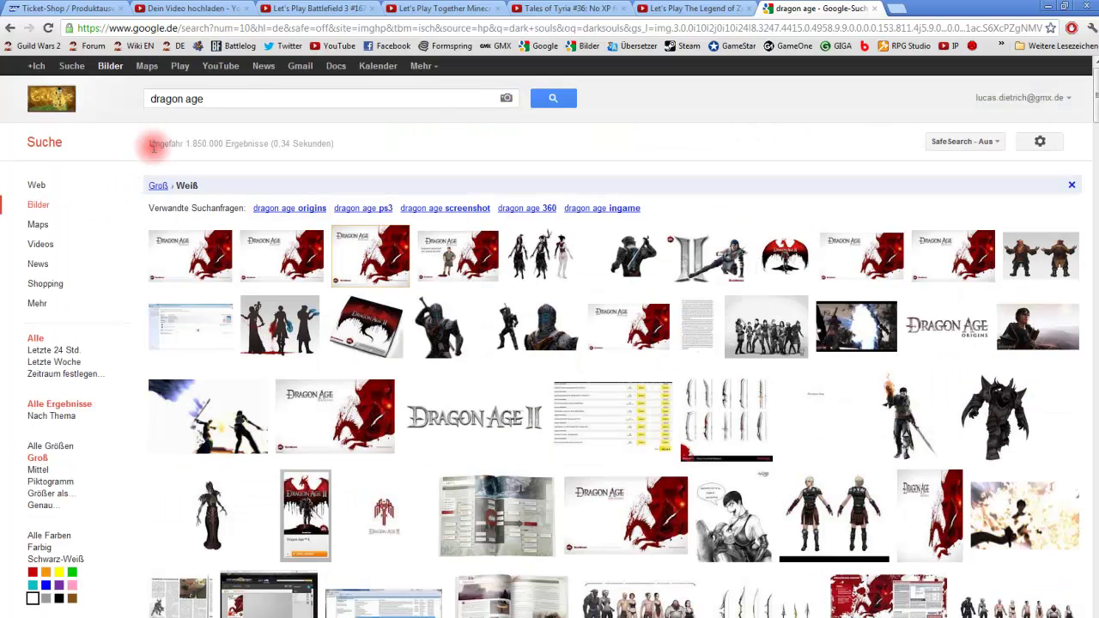
drag(214, 99, 3, 102)
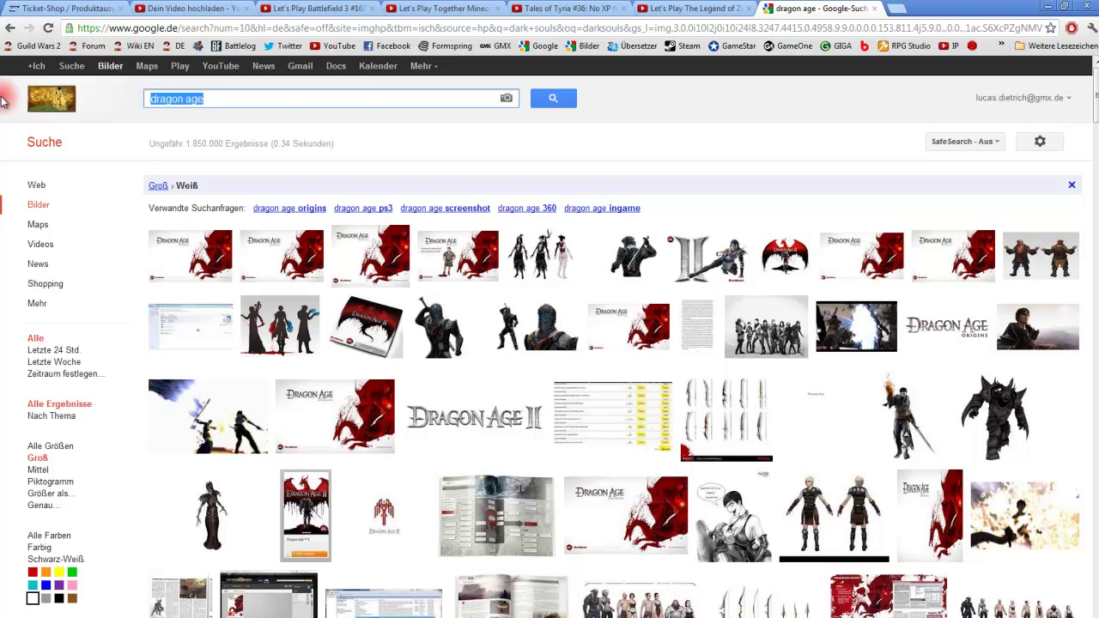
Start the Bulletstorm - Menu Theme track from the Soundtracks folder
key(F10)
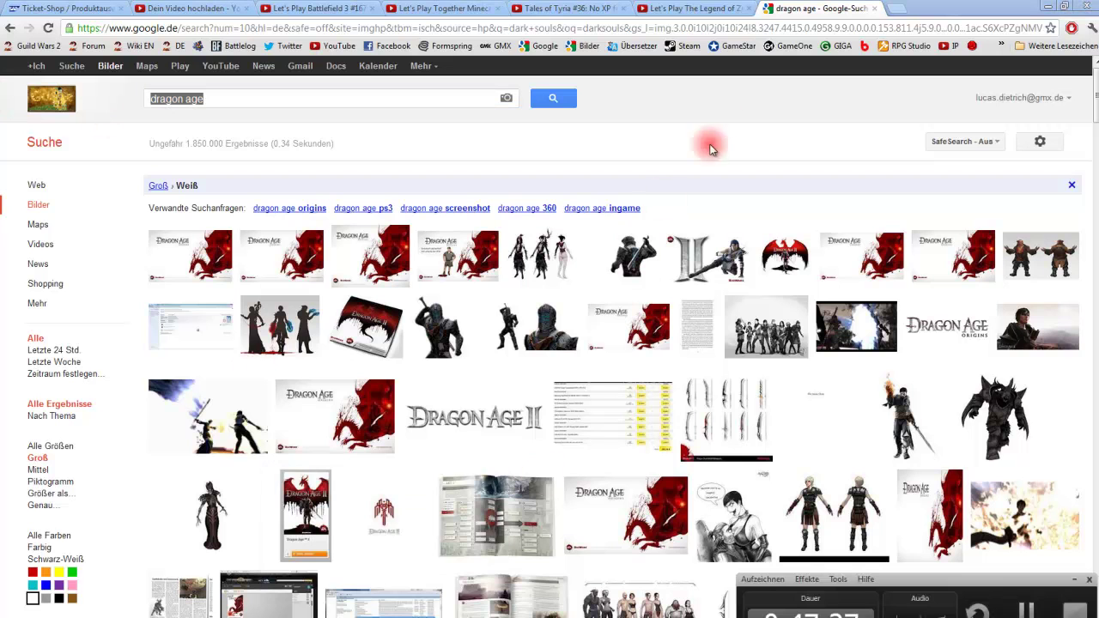
key(F10)
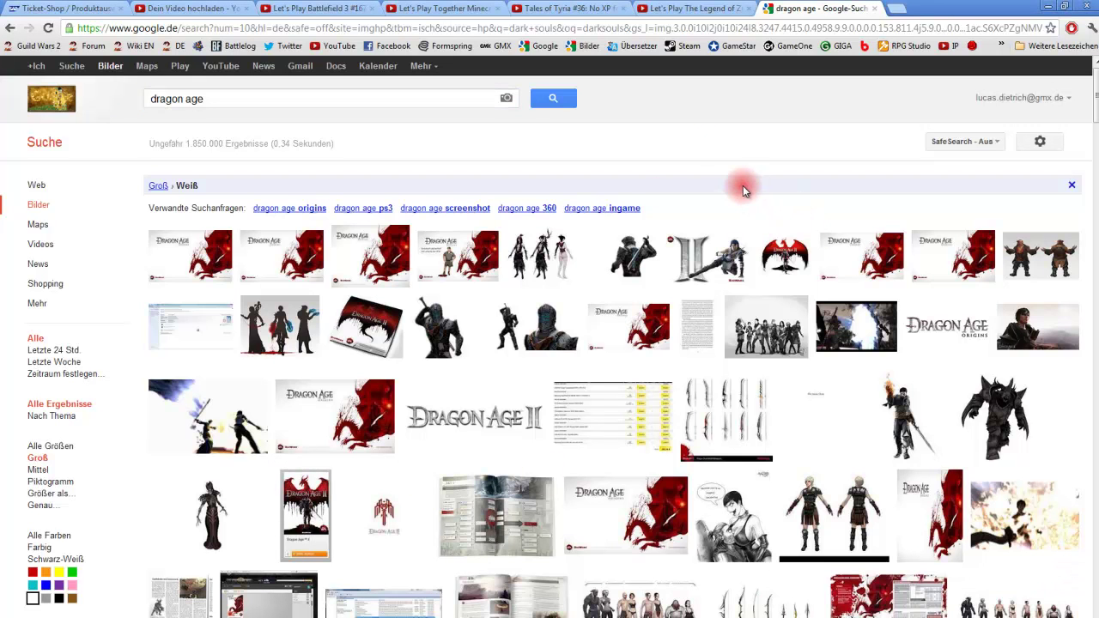
key(alt+Tab)
click(575, 275)
scroll(540, 340, up, 1)
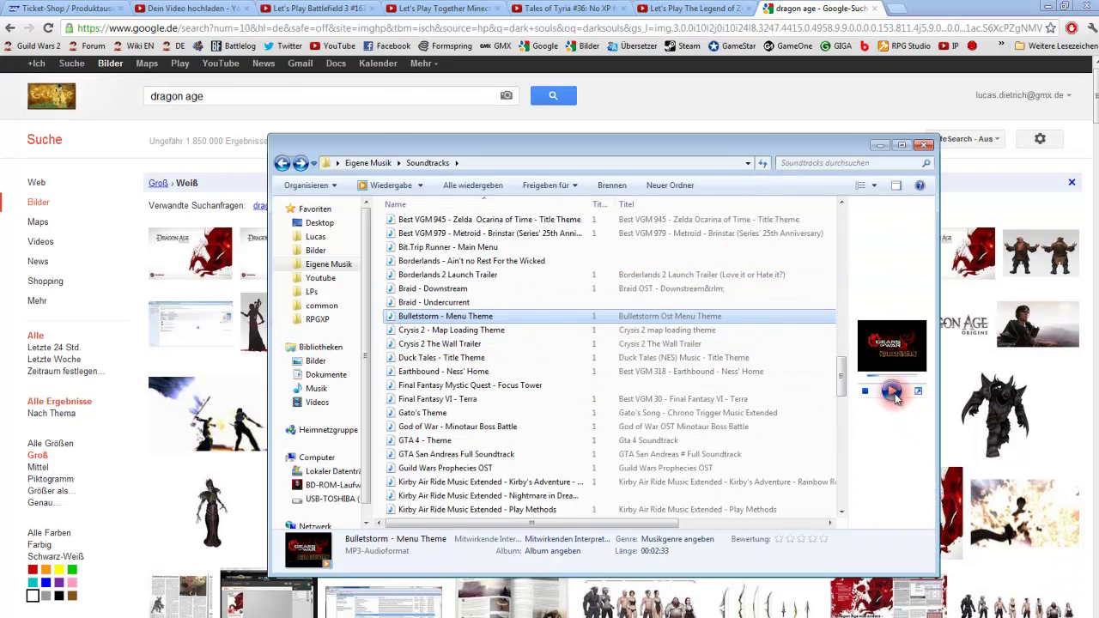
Minimize the Soundtracks Explorer window
click(905, 81)
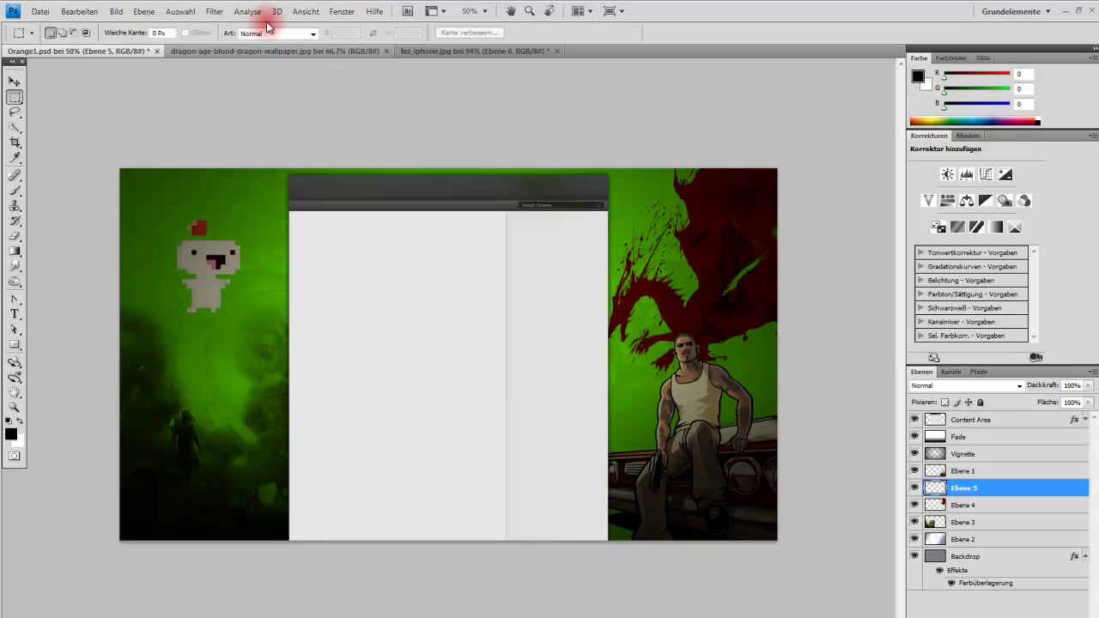
Open Darksiders_2_Game_15618.jpg from the Diashow folder via Datei > Öffnen
click(39, 11)
click(66, 41)
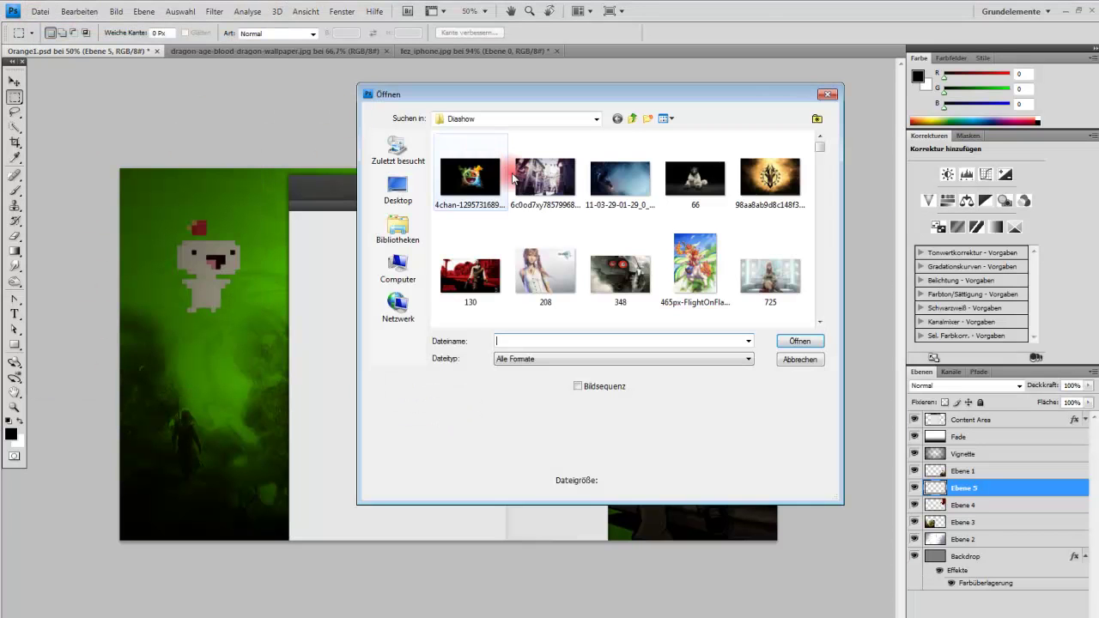
click(556, 213)
scroll(633, 230, down, 1)
scroll(639, 234, down, 1)
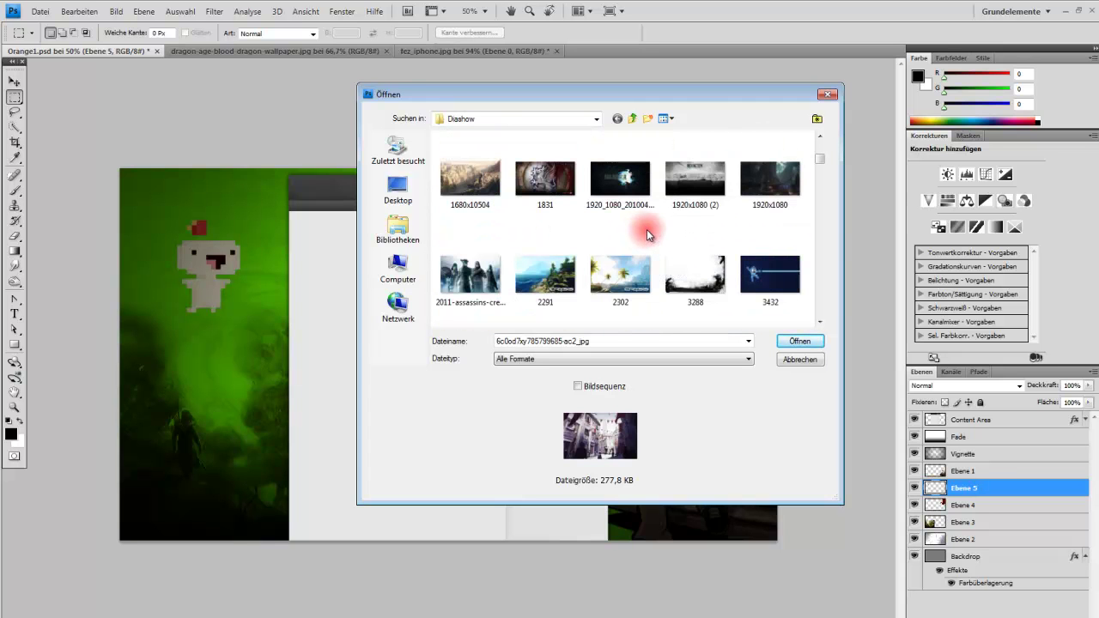
scroll(649, 232, down, 2)
mouse_move(620, 228)
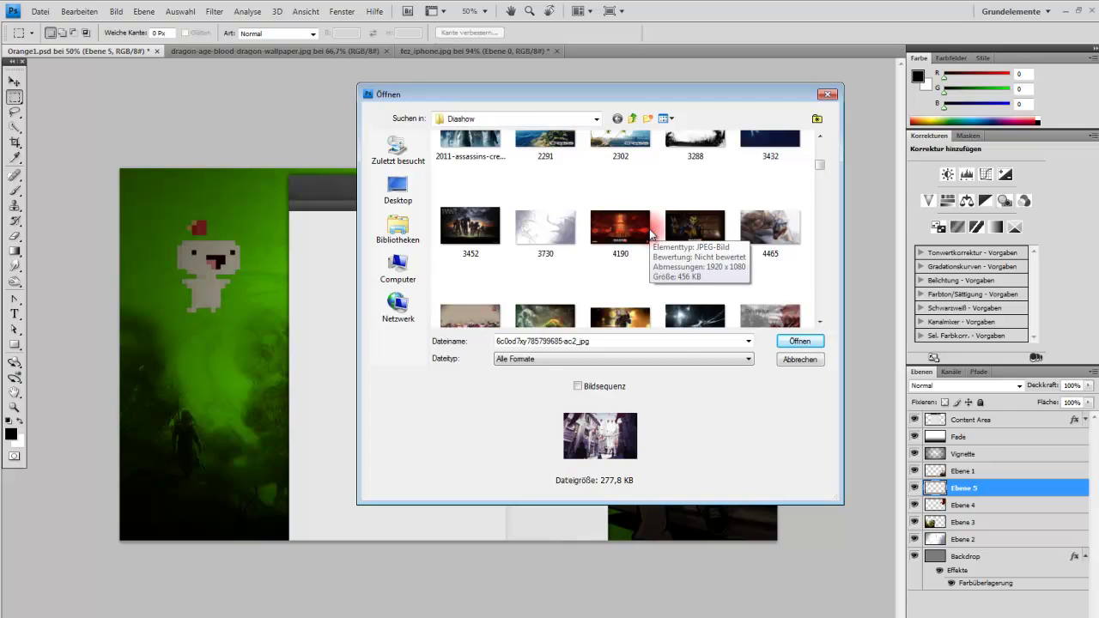
scroll(650, 232, down, 2)
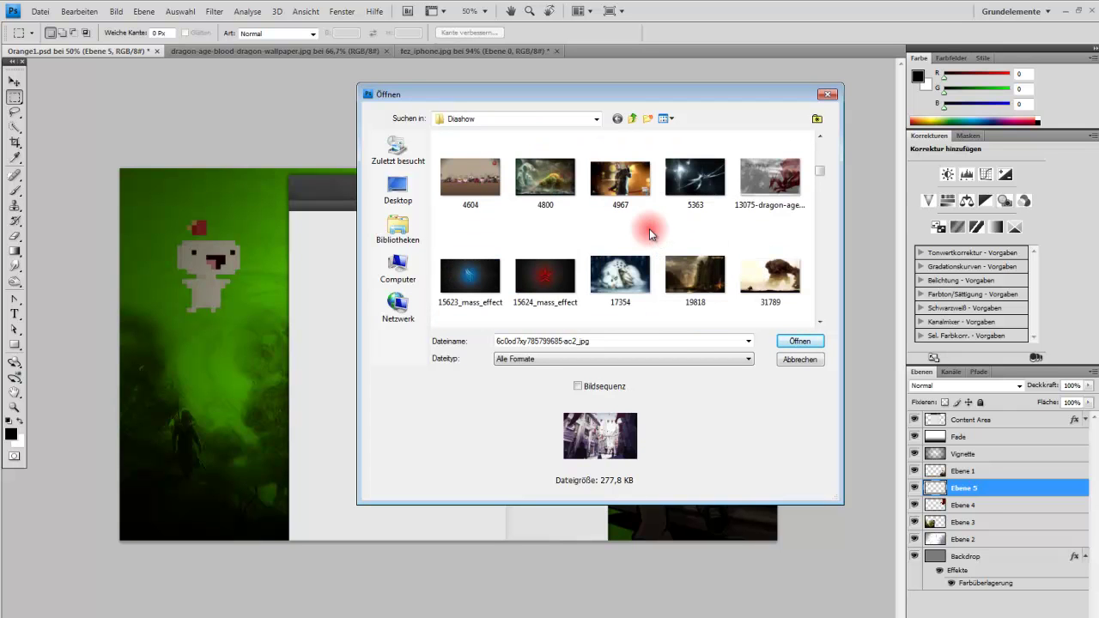
scroll(650, 229, down, 2)
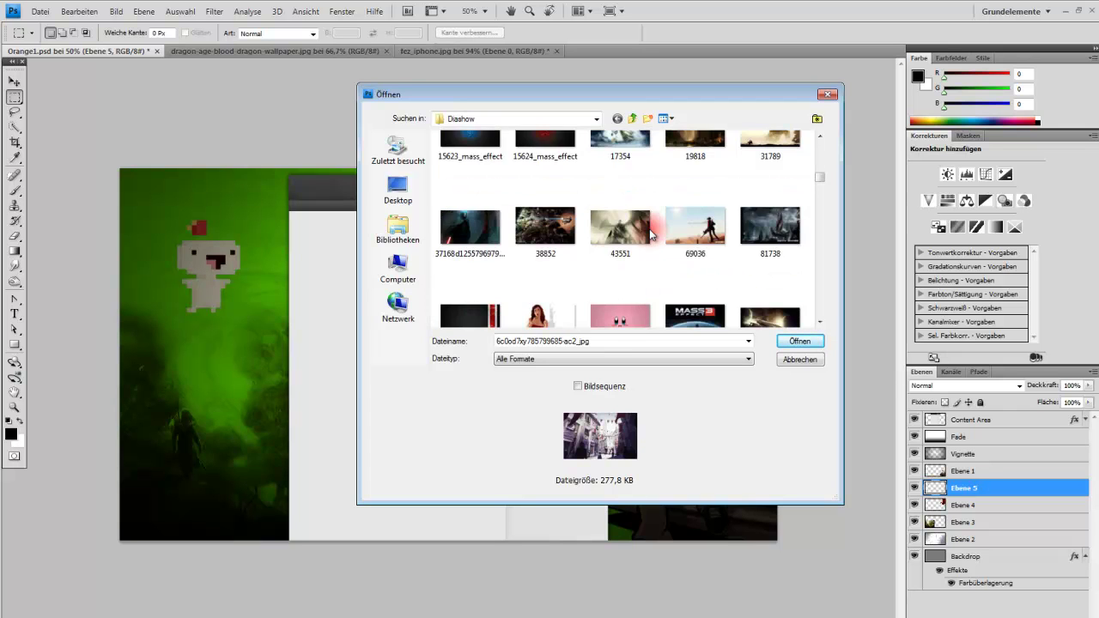
scroll(650, 232, down, 2)
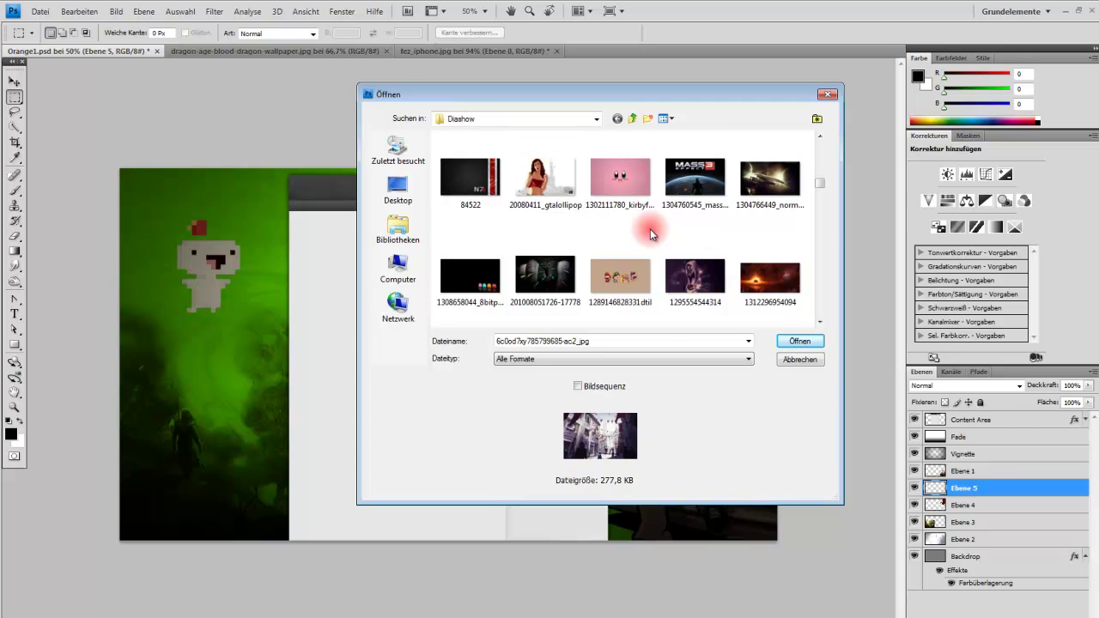
scroll(650, 232, down, 2)
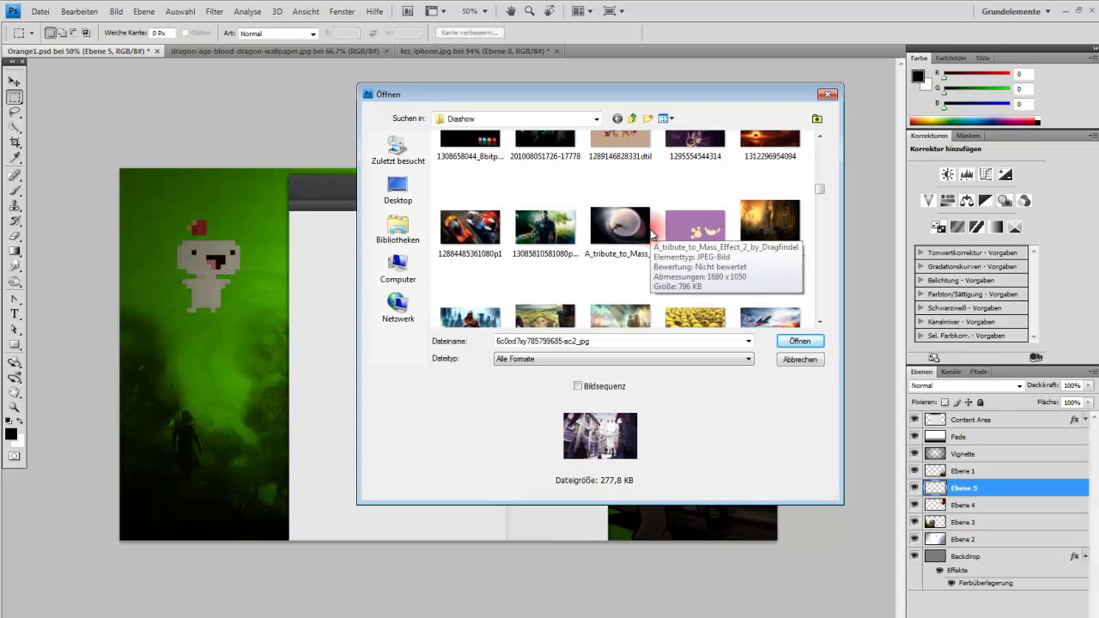
scroll(650, 230, down, 2)
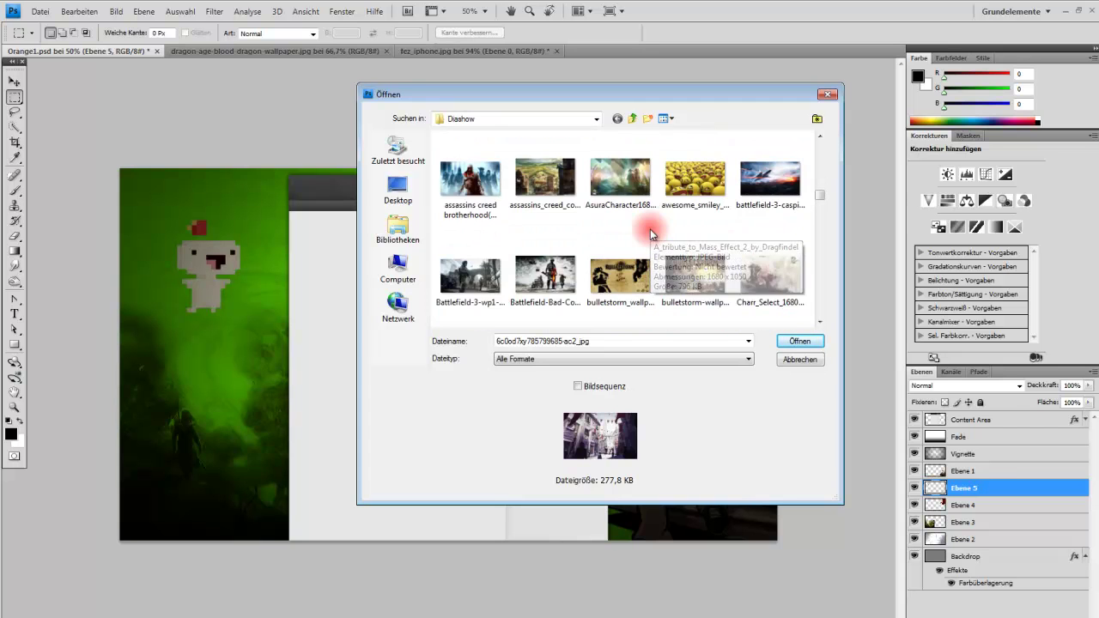
scroll(650, 230, down, 2)
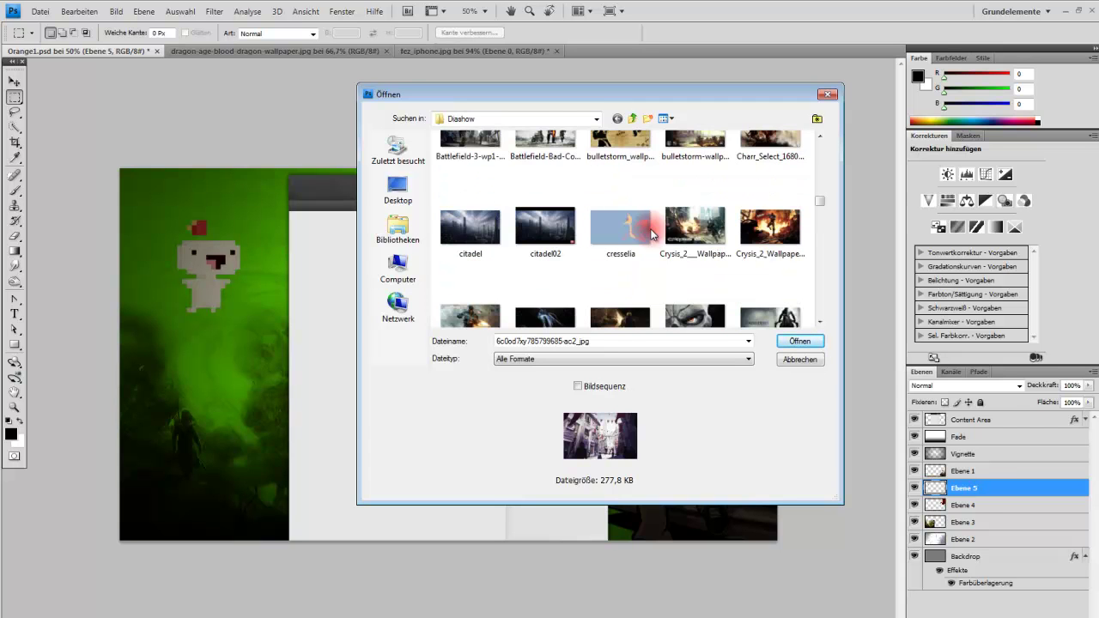
scroll(651, 231, down, 2)
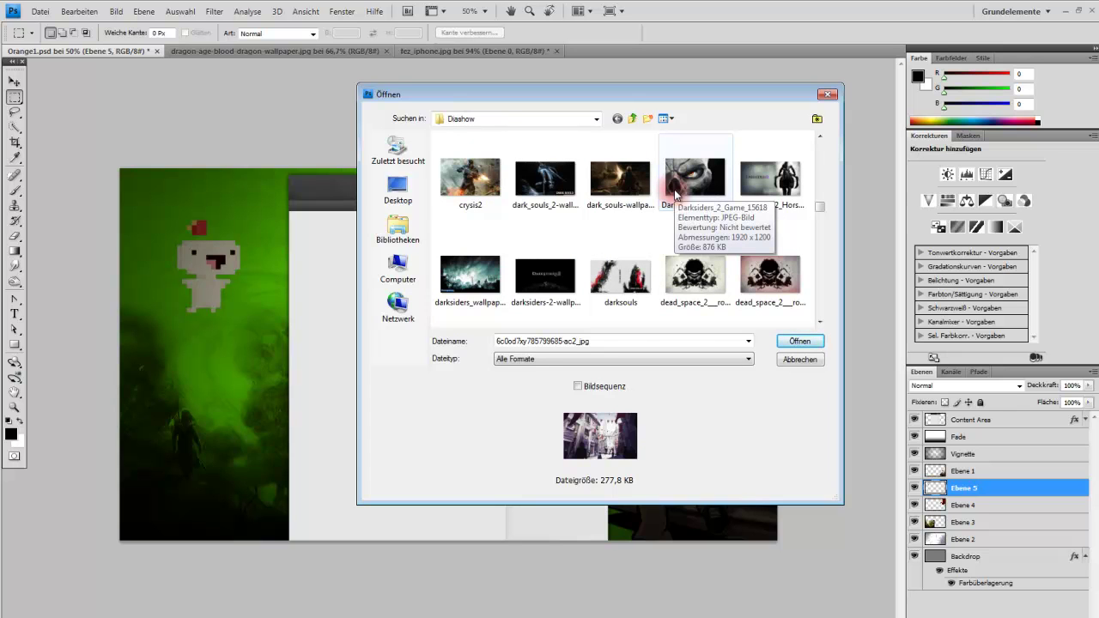
double_click(676, 194)
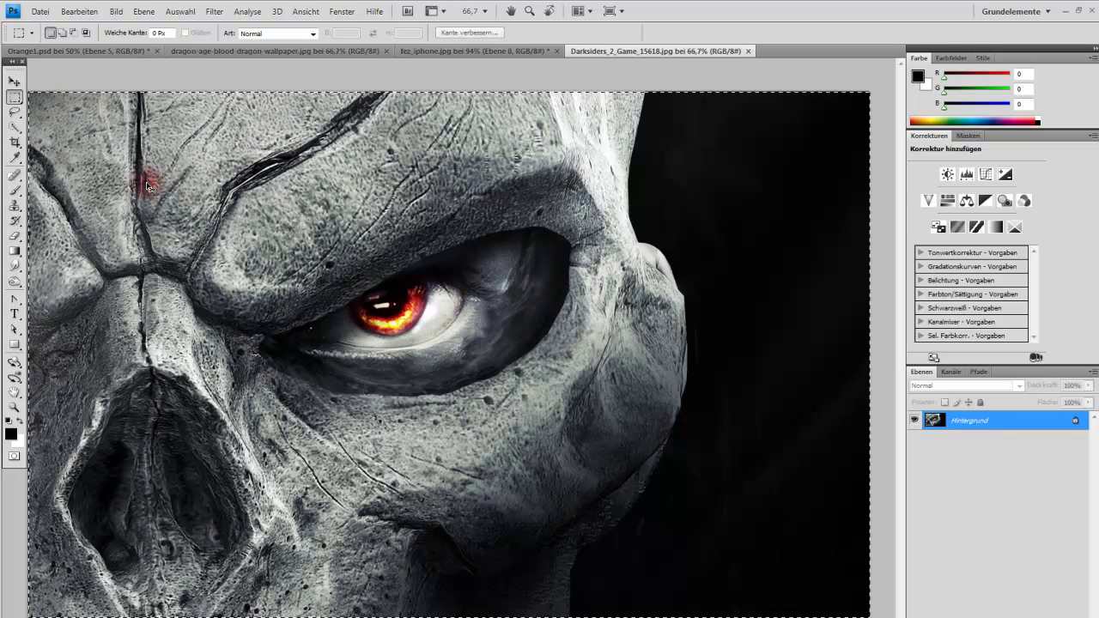
Paste the Darksiders image into Orange1.psd as a new layer and shift it slightly right
click(107, 52)
drag(369, 265, 473, 314)
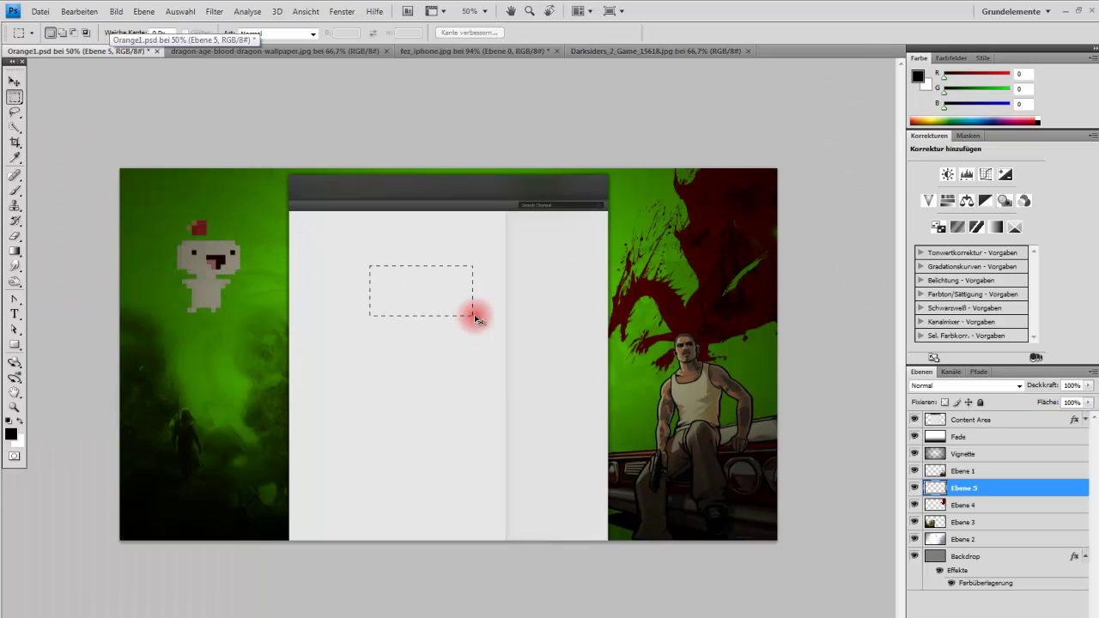
key(ctrl+v)
click(15, 80)
drag(227, 251, 244, 253)
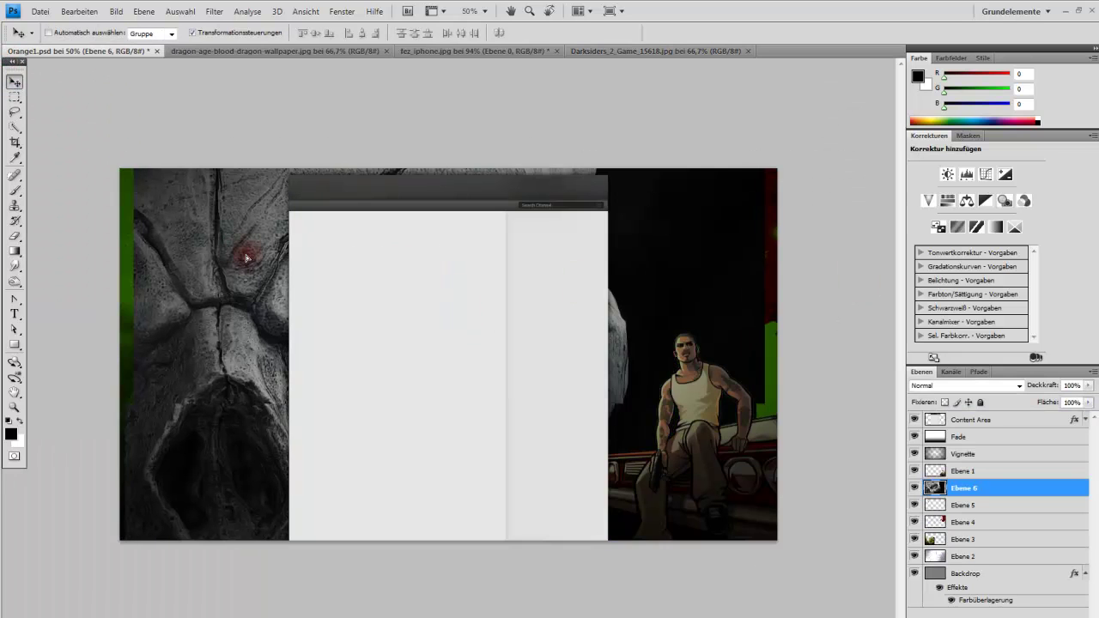
Try several blend modes and settle on Multiplizieren for the Darksiders layer
click(1021, 386)
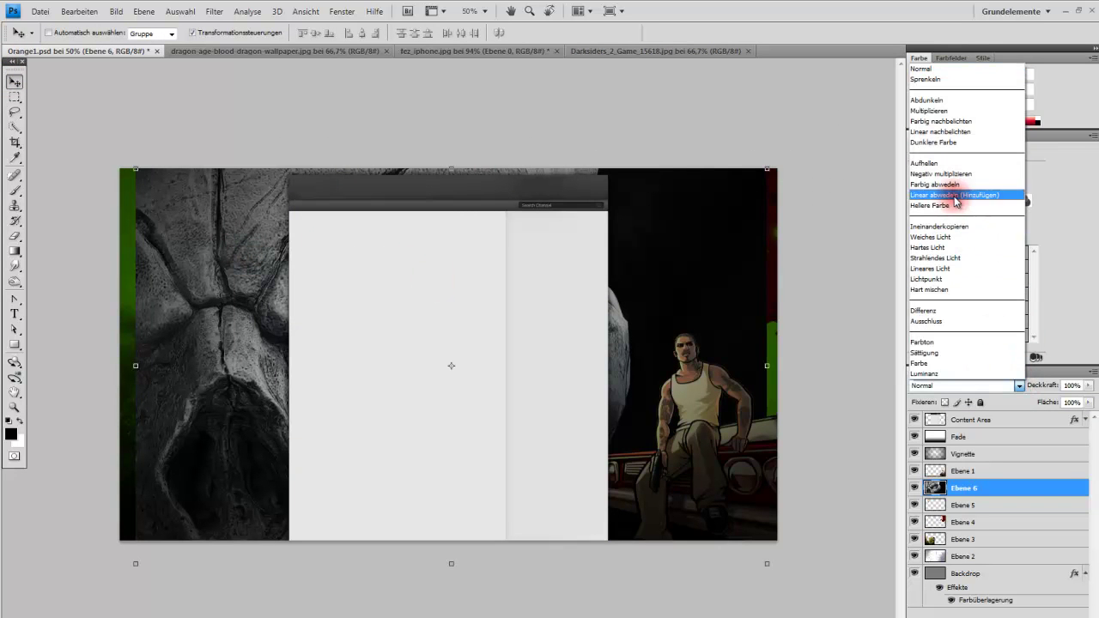
click(947, 174)
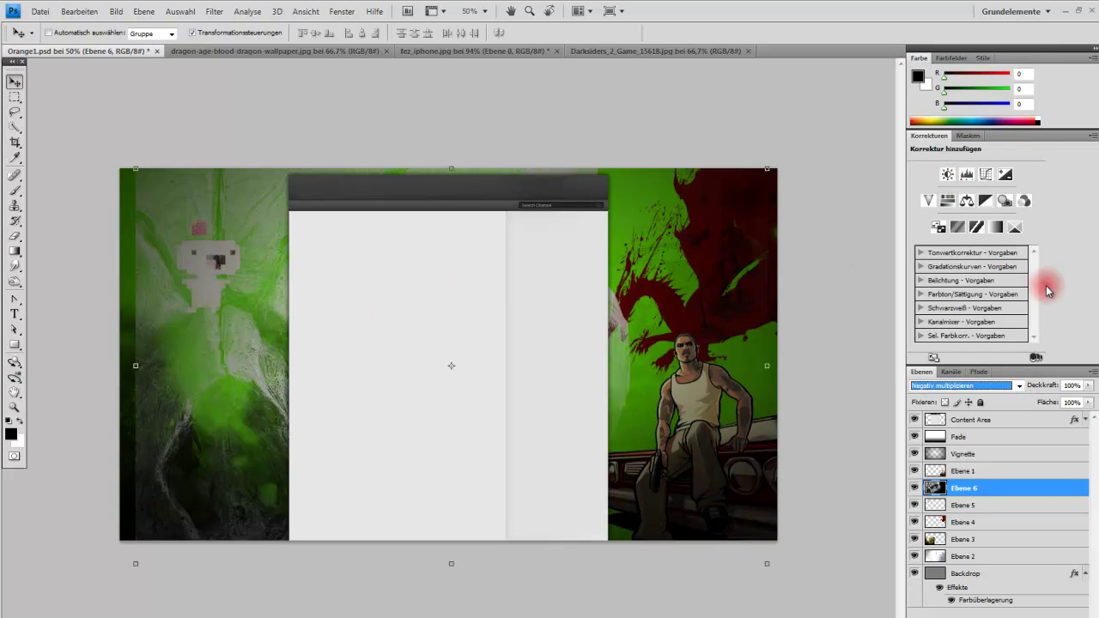
click(1019, 385)
click(989, 112)
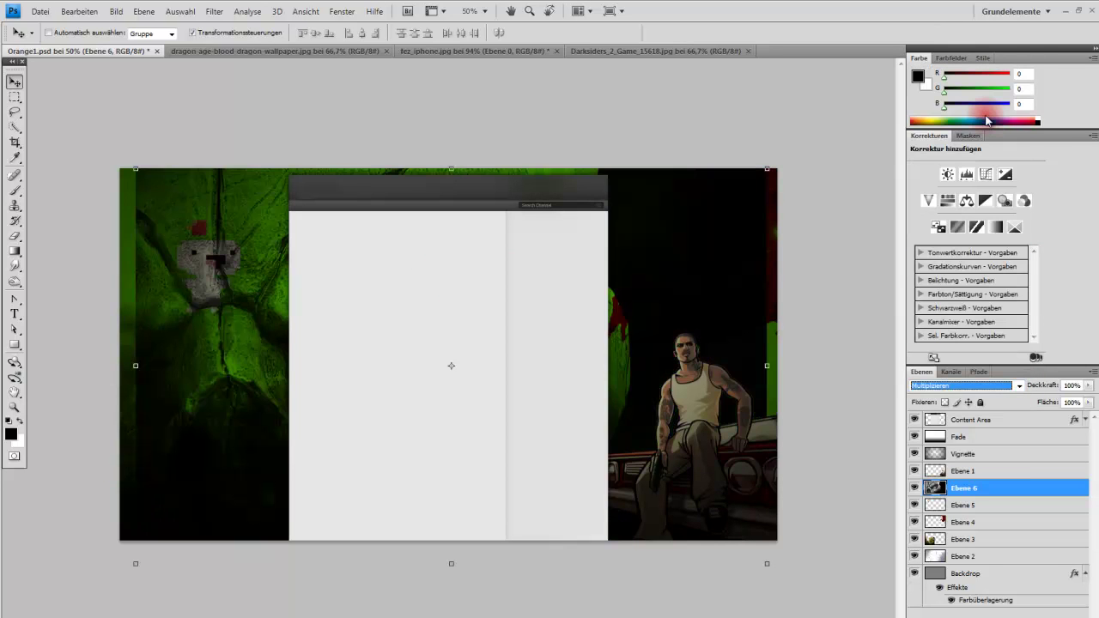
key(Down)
key(Down)
key(Down)
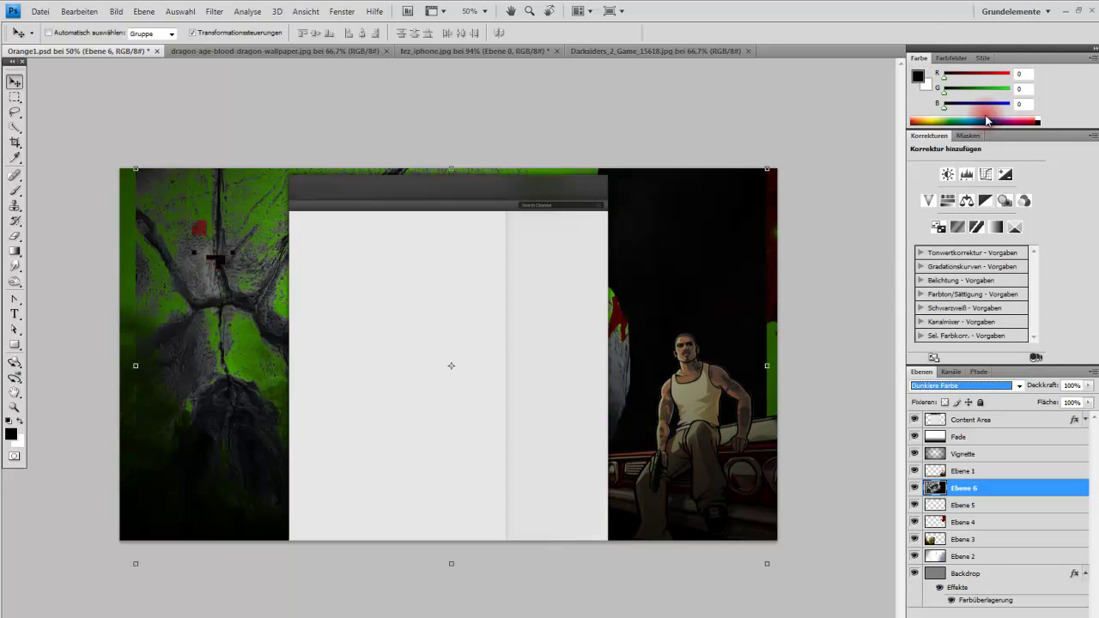
key(Down)
key(Down)
key(Down)
key(Down)
key(Down)
key(Down)
key(Down)
key(Down)
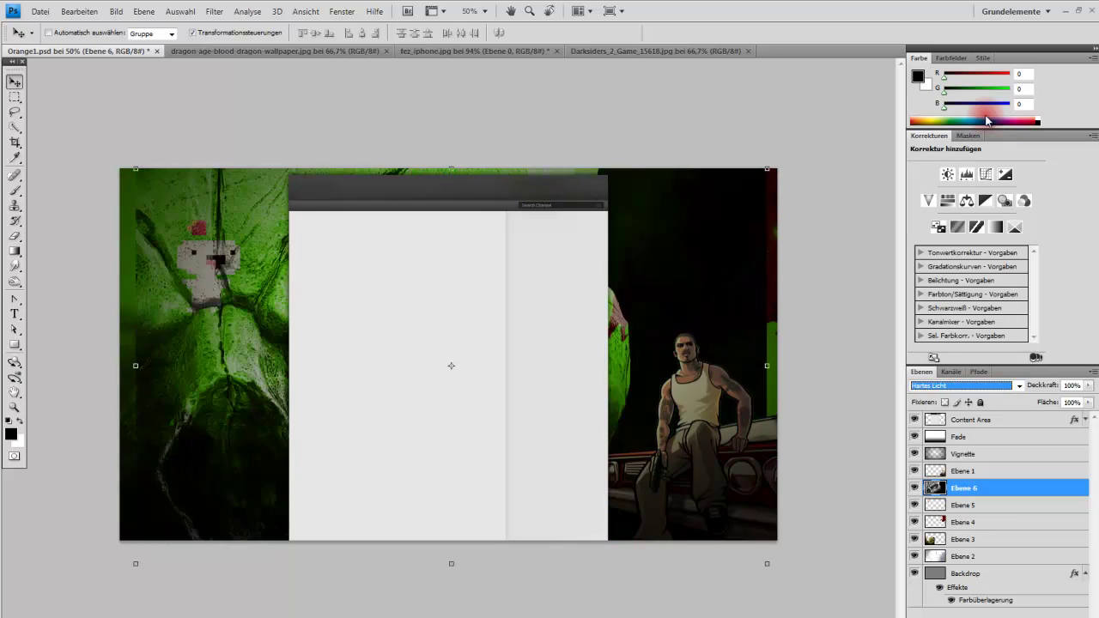
key(Down)
key(Down)
key(Down)
key(Down)
key(Down)
key(Down)
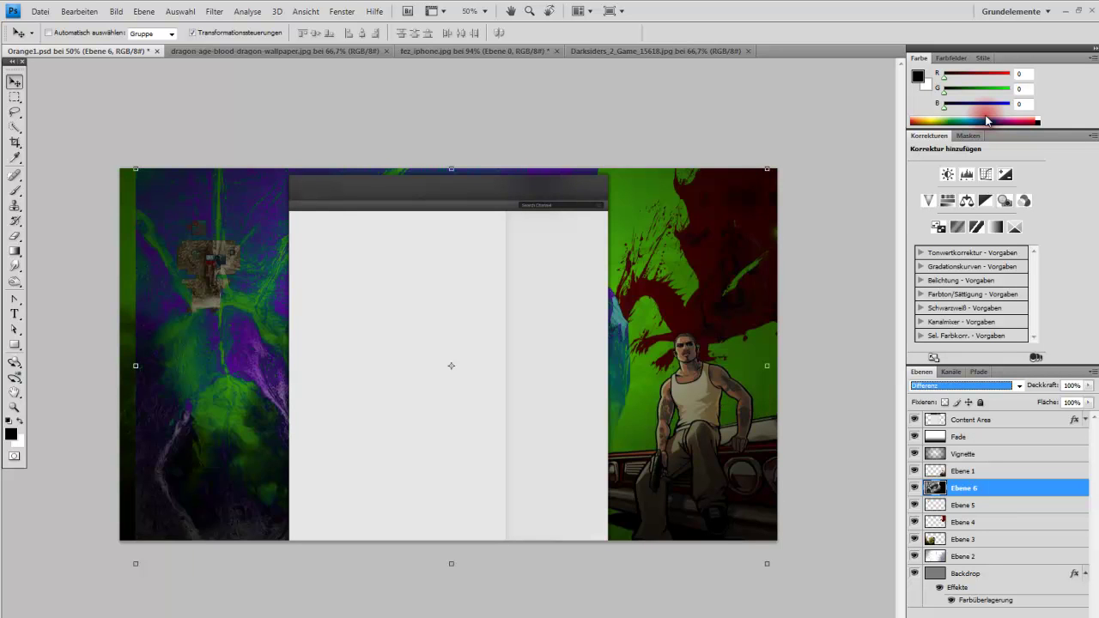
key(Down)
key(Down)
key(Down)
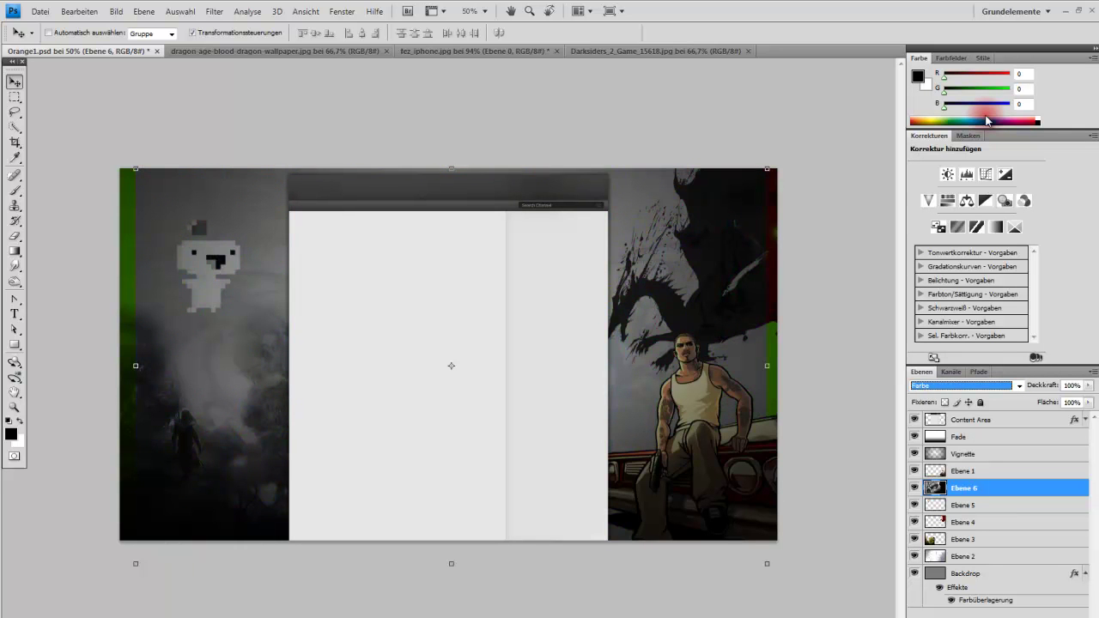
key(Down)
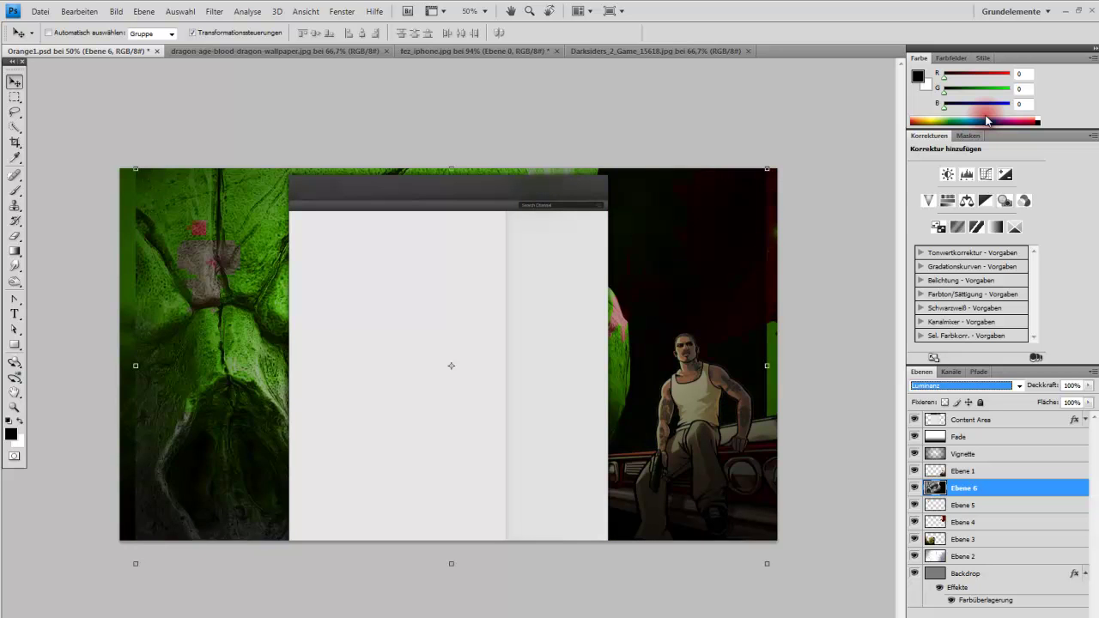
key(Down)
key(Down)
key(Down)
key(Down)
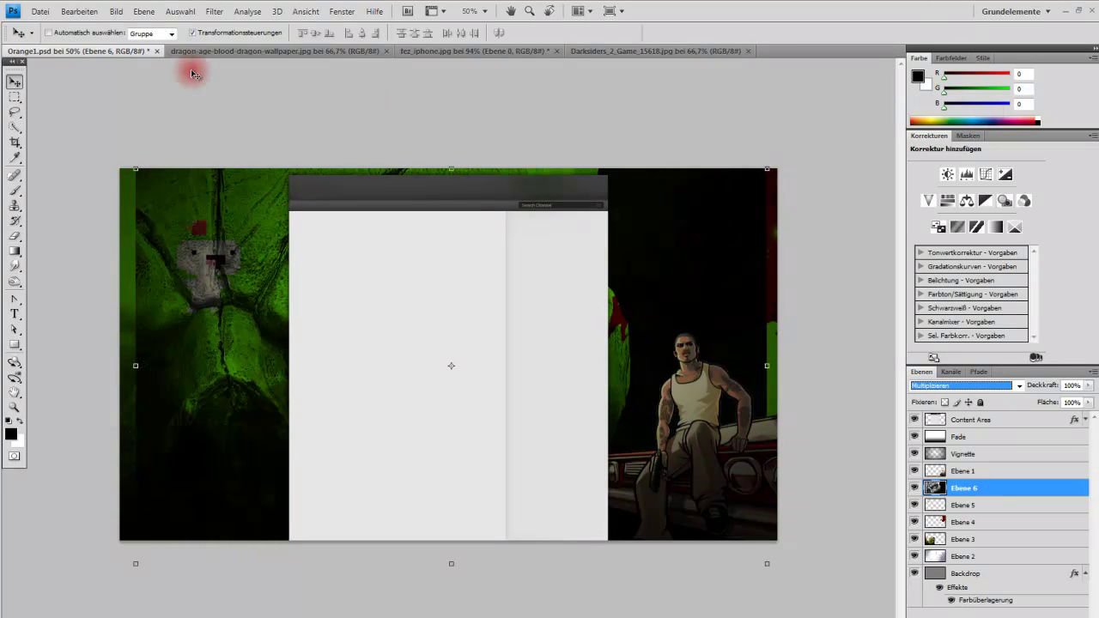
click(635, 326)
Scale the dragon layer to 49% and move it toward the top right
drag(704, 312, 367, 242)
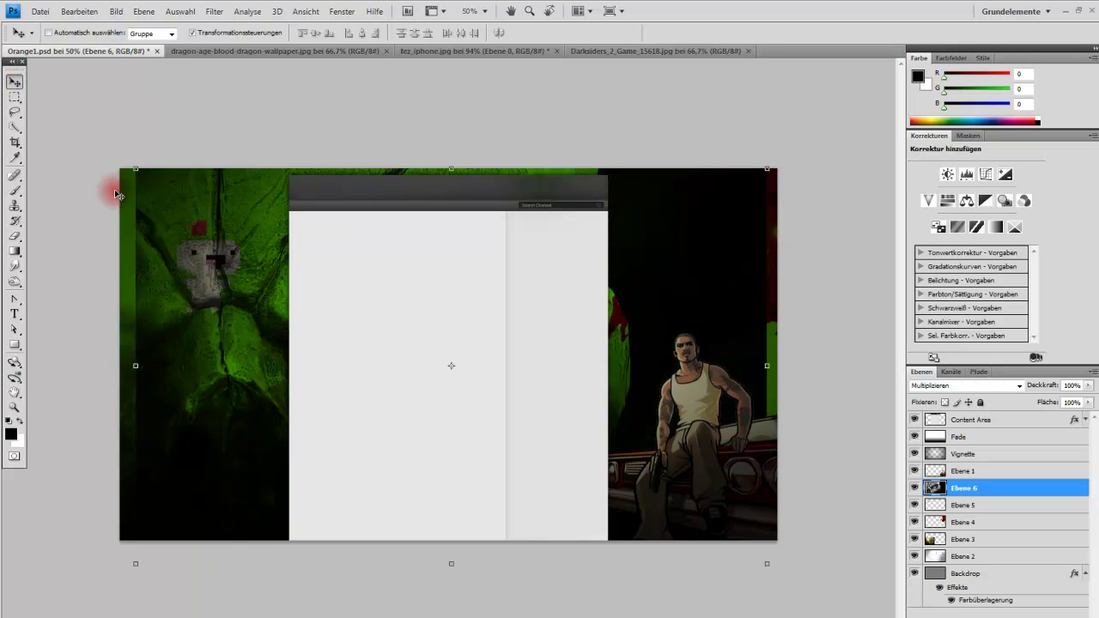
mouse_move(134, 168)
mouse_down()
mouse_move(389, 343)
mouse_move(456, 368)
mouse_up()
mouse_move(604, 404)
mouse_down()
mouse_move(704, 205)
mouse_move(742, 213)
mouse_up()
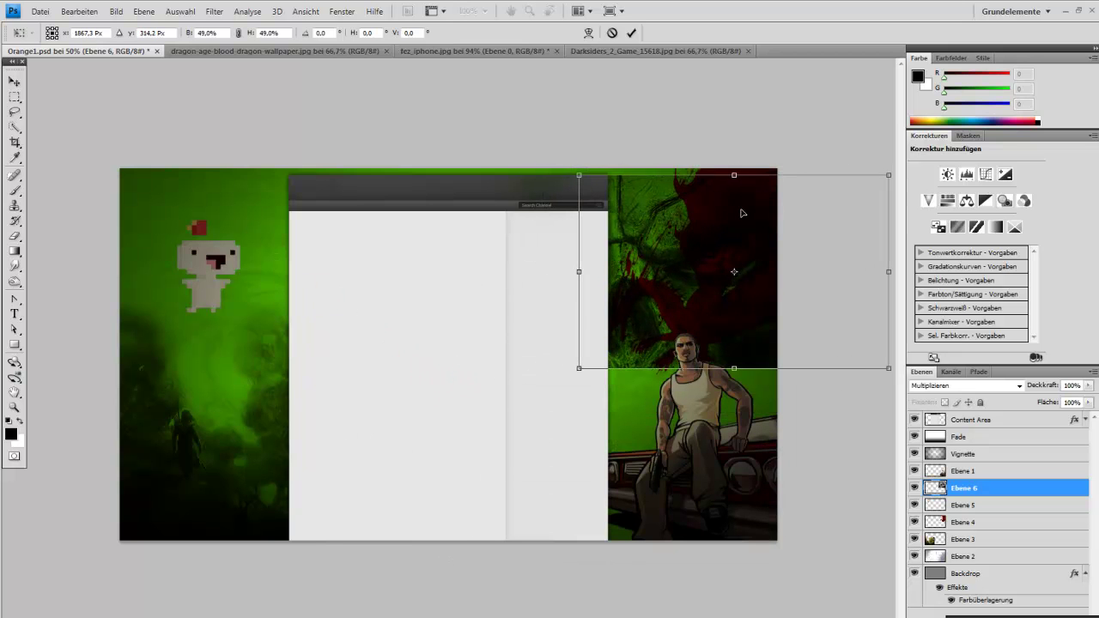
Nudge the scaled Darksiders layer around to test its placement
drag(742, 213, 724, 213)
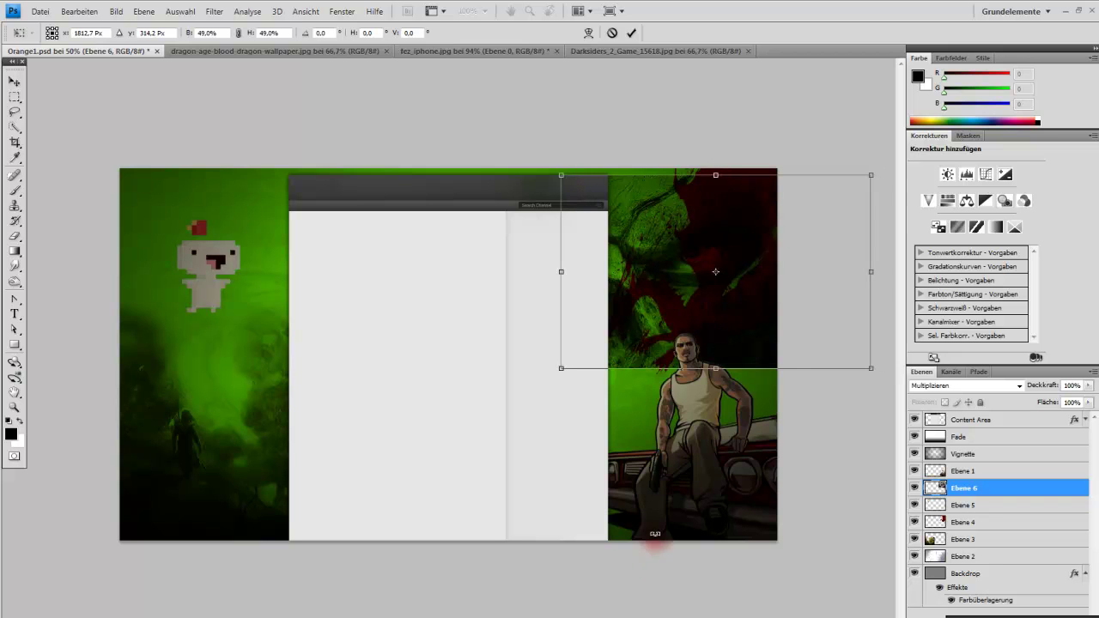
drag(798, 333, 801, 332)
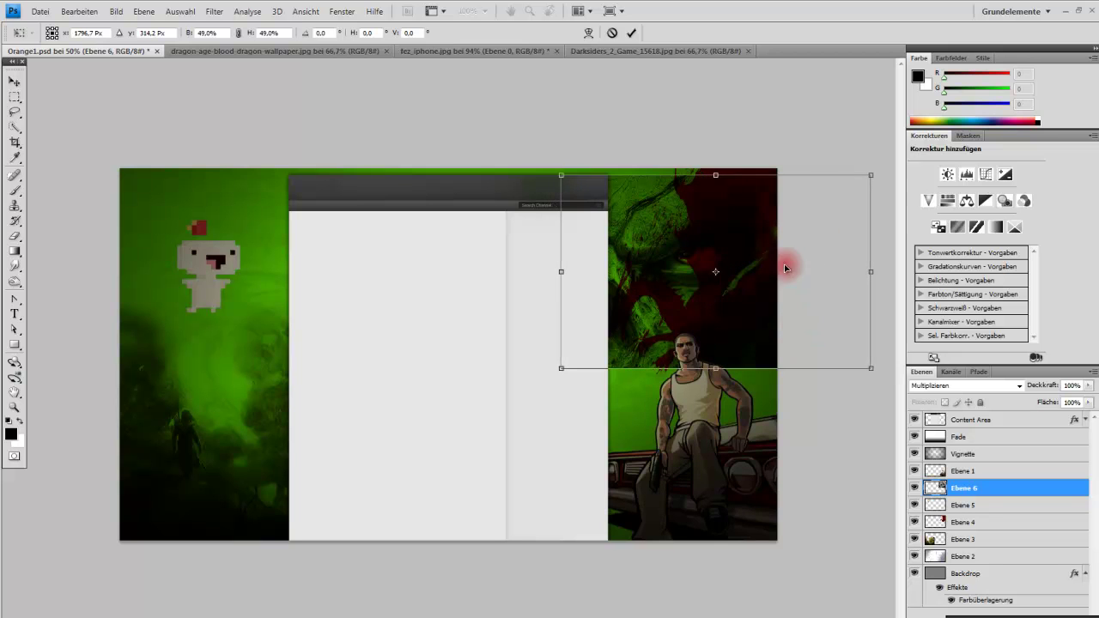
mouse_move(800, 332)
mouse_down()
mouse_move(769, 333)
mouse_move(558, 264)
mouse_up()
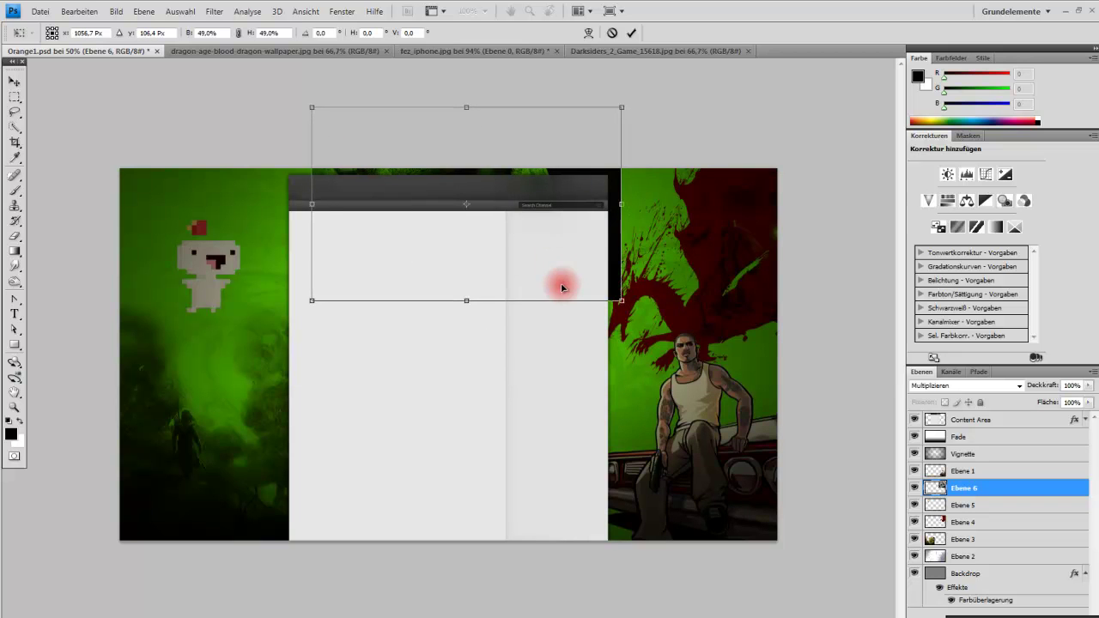
mouse_move(557, 264)
mouse_down()
mouse_move(687, 320)
mouse_move(791, 331)
mouse_move(698, 330)
mouse_up()
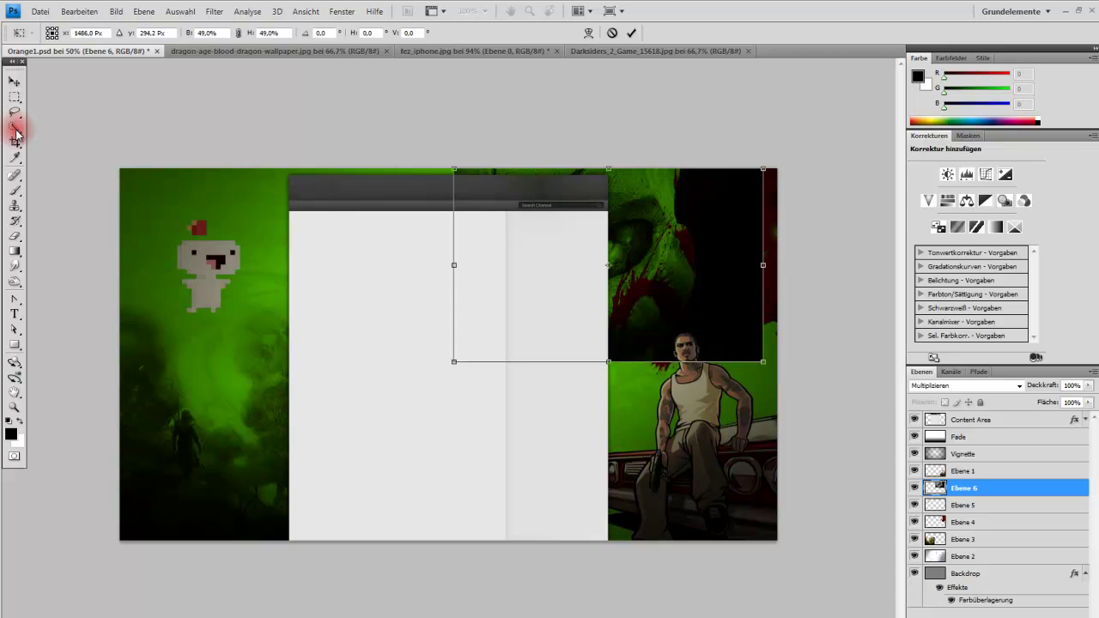
Answer the apply-transformation prompt and delete layer Ebene 6
click(14, 96)
click(456, 255)
click(14, 81)
key(Delete)
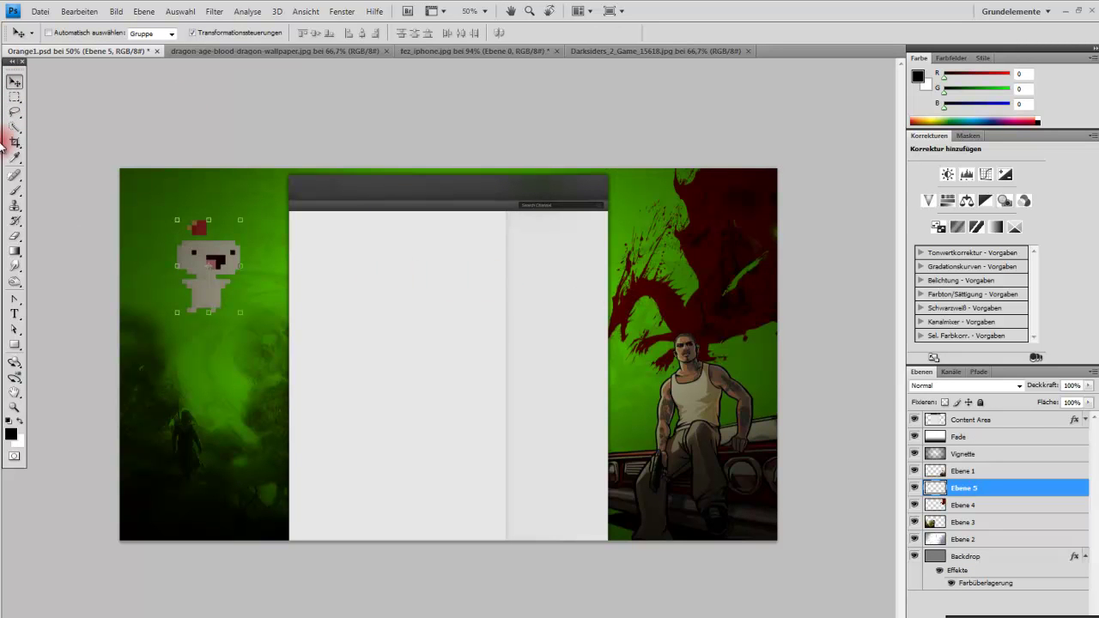
Create a new empty layer Ebene 6 and drag it down to just above Backdrop
click(926, 610)
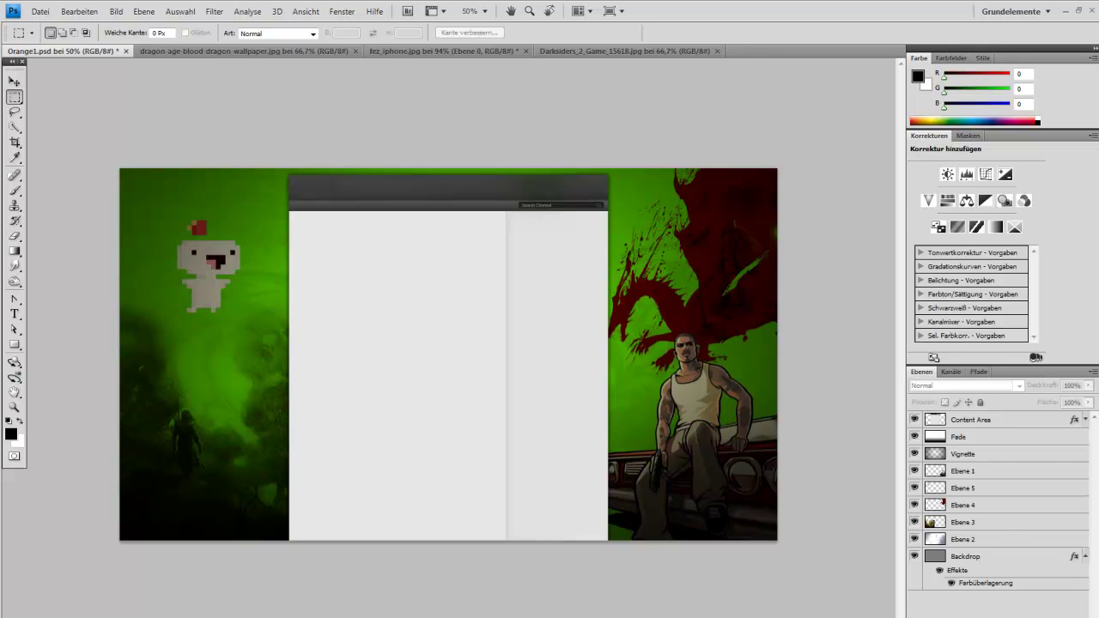
key(ctrl+shift+alt+n)
drag(988, 420, 987, 555)
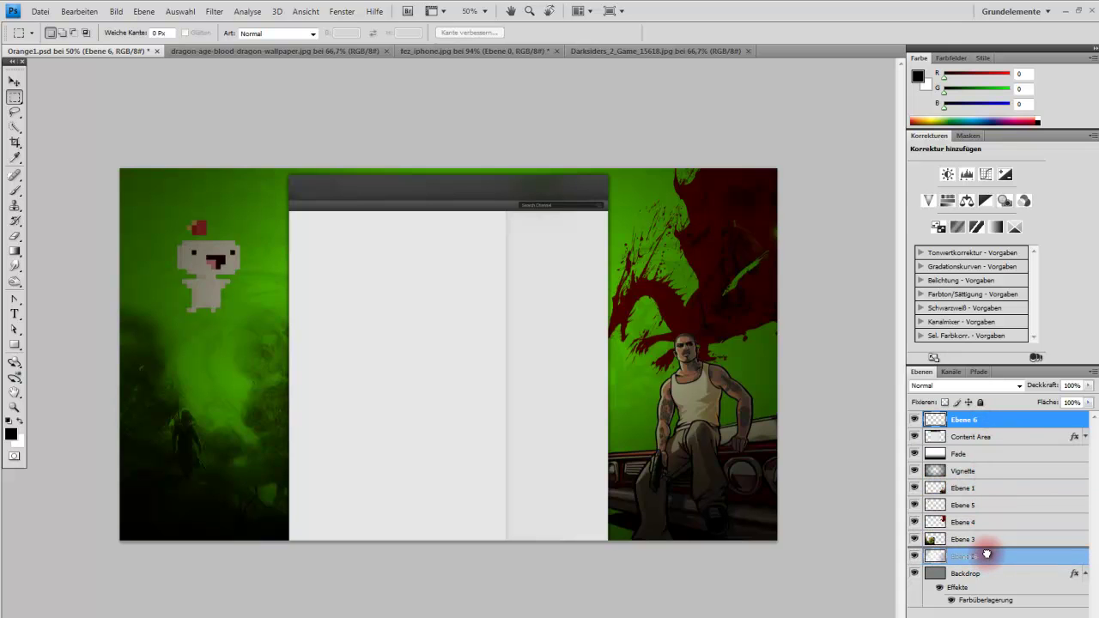
drag(986, 556, 982, 569)
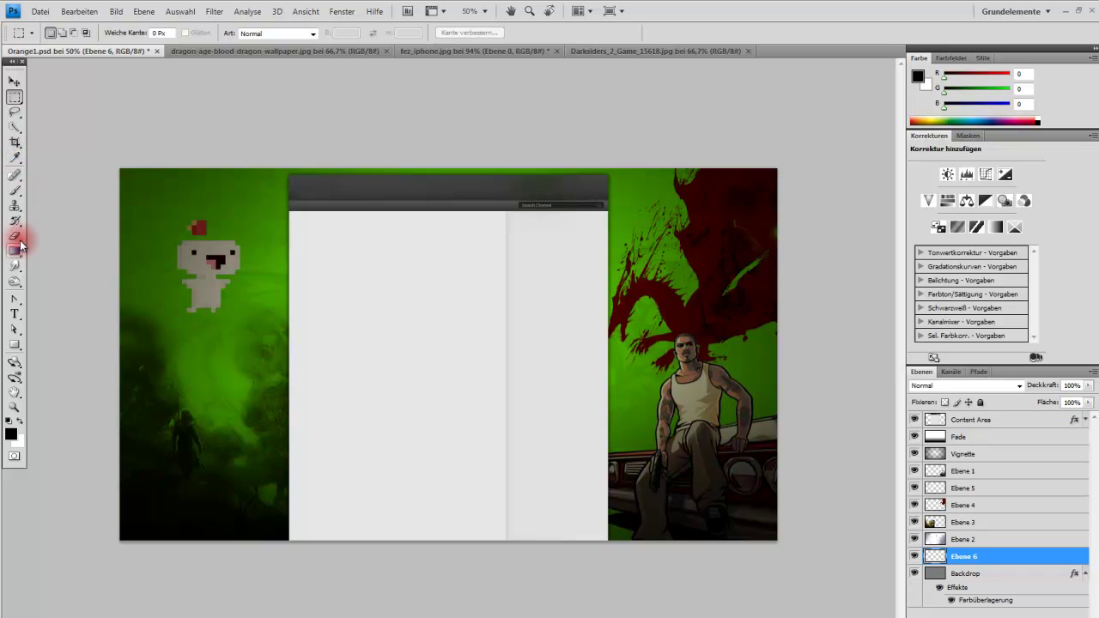
Play Best VGM 117 - Yoshi's Island - Underground Theme, then minimize the Soundtracks window
key(alt+Tab)
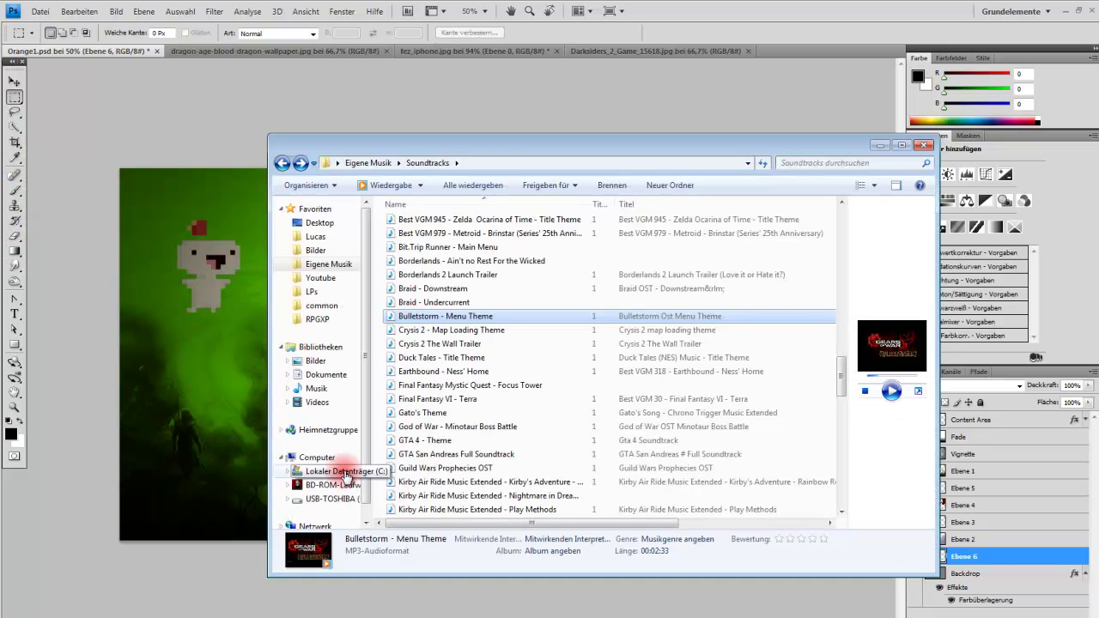
scroll(475, 276, up, 1)
scroll(492, 317, up, 5)
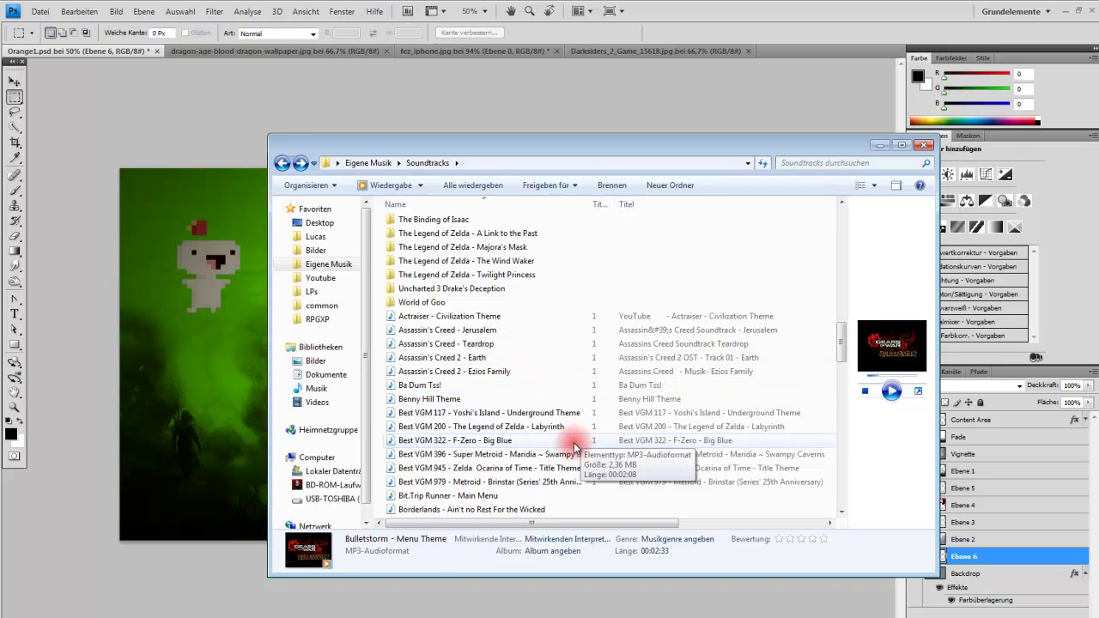
click(602, 413)
click(891, 390)
click(879, 145)
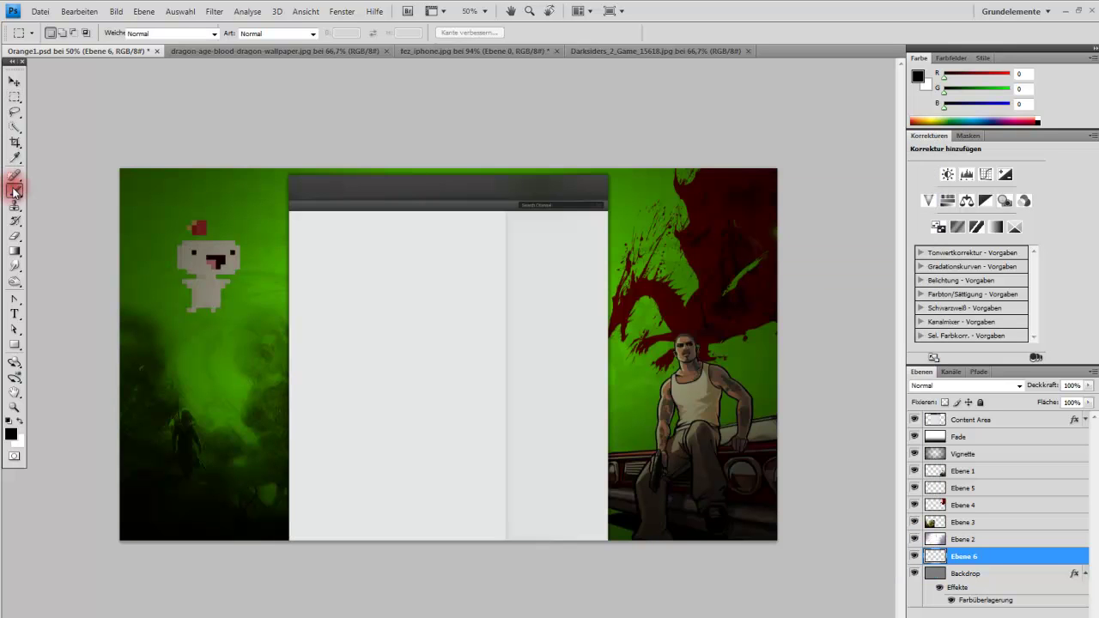
Brush black along the top right at 34% opacity, then down the right side at 100%
click(14, 190)
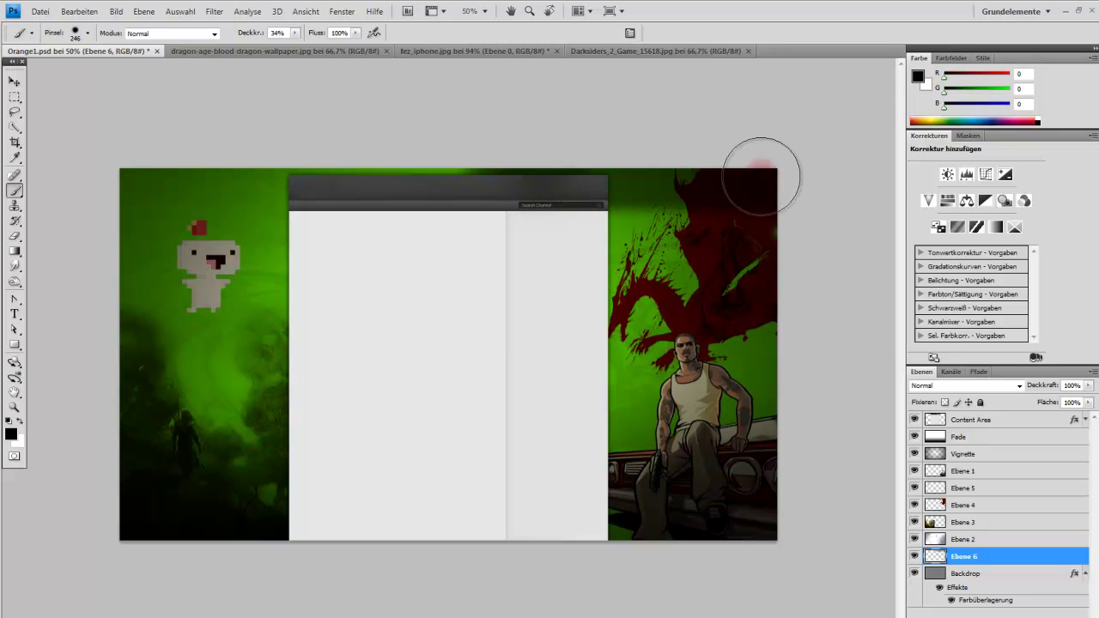
drag(761, 167, 597, 176)
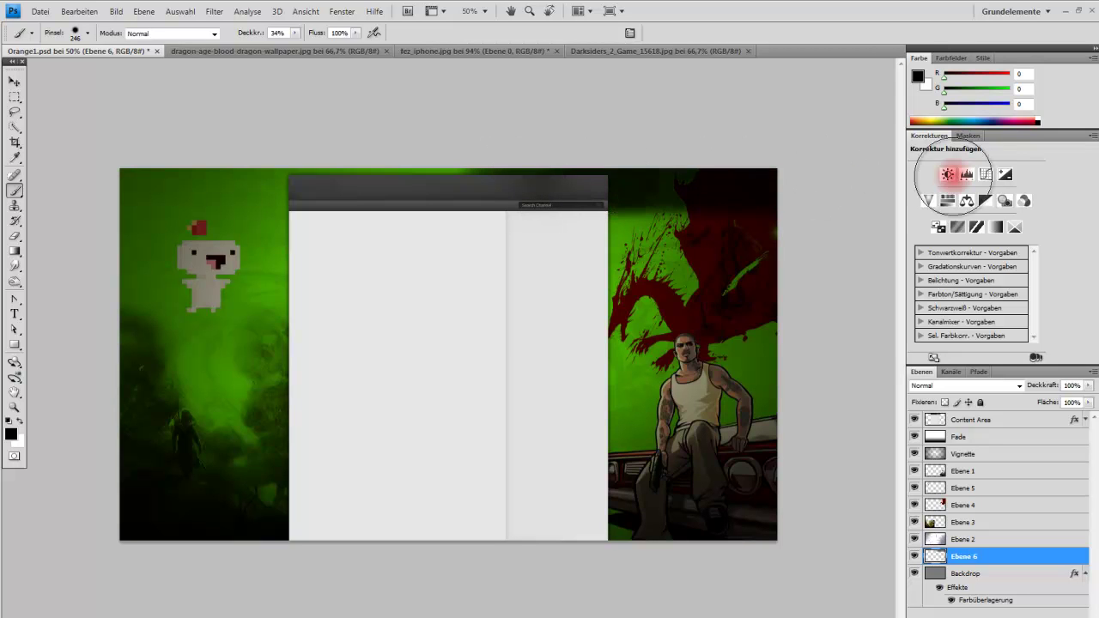
drag(450, 175, 672, 180)
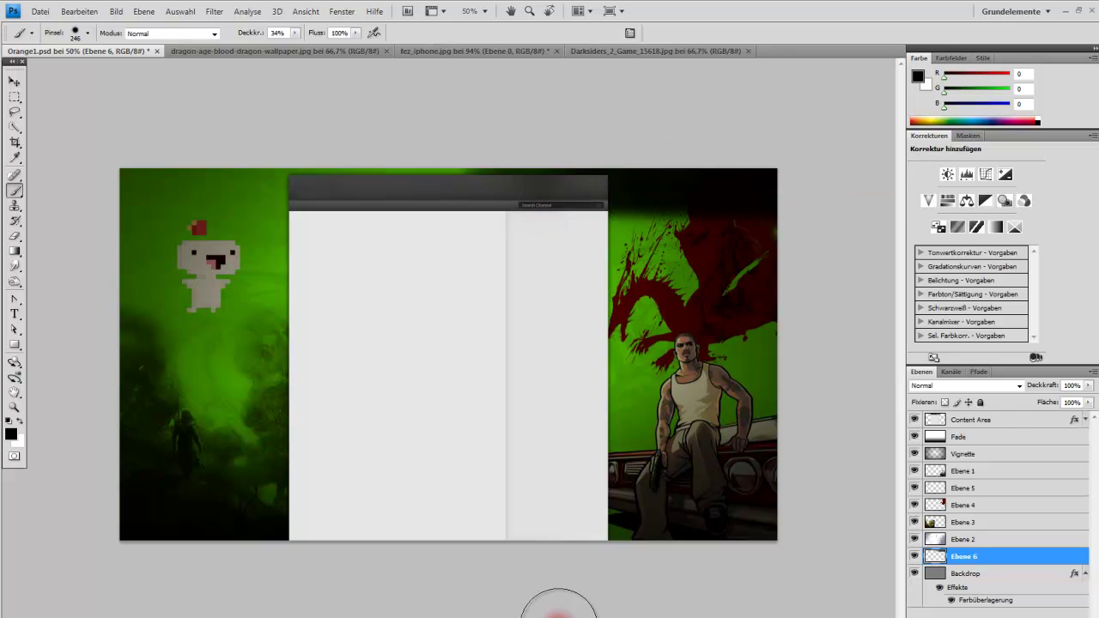
mouse_move(475, 222)
mouse_down()
mouse_move(482, 170)
mouse_move(692, 164)
mouse_move(589, 164)
mouse_move(760, 177)
mouse_up()
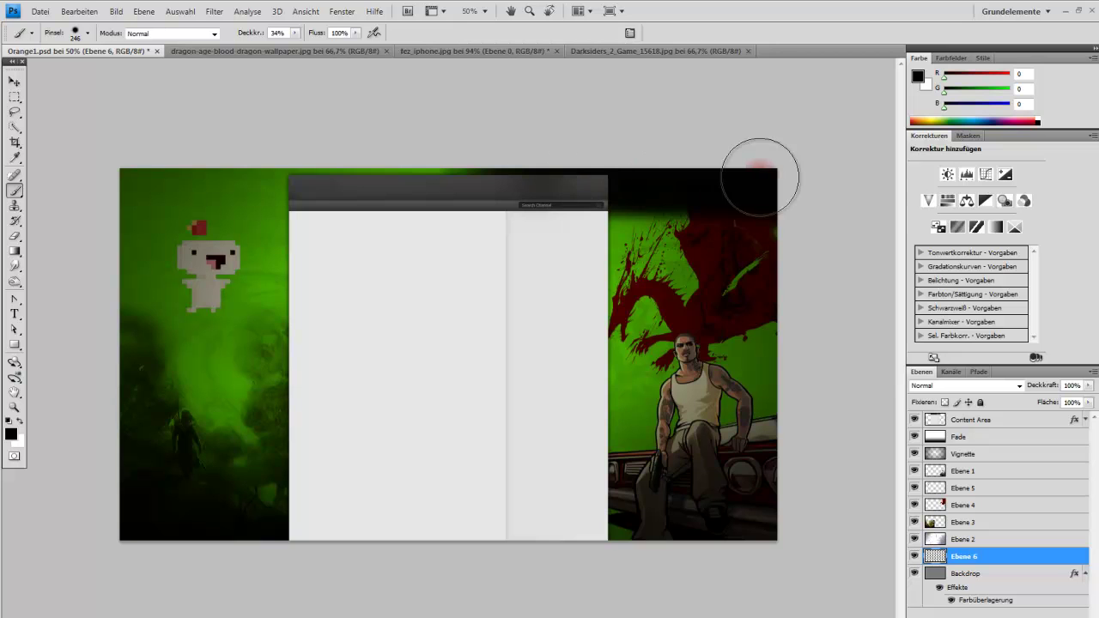
mouse_move(7, 133)
mouse_down()
mouse_move(358, 103)
mouse_move(601, 204)
mouse_up()
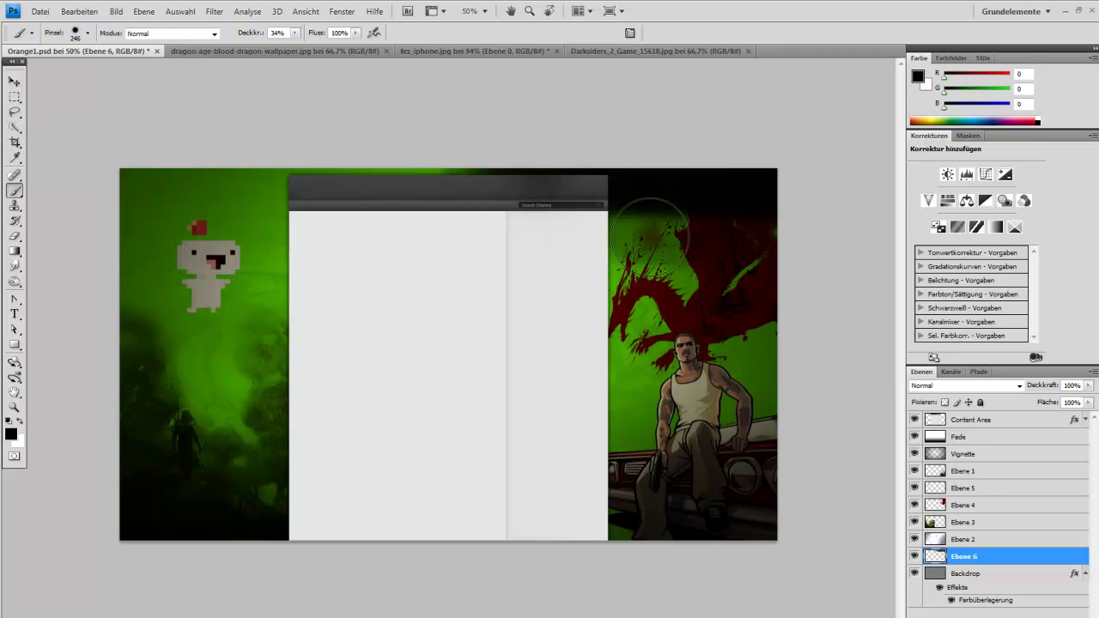
click(295, 33)
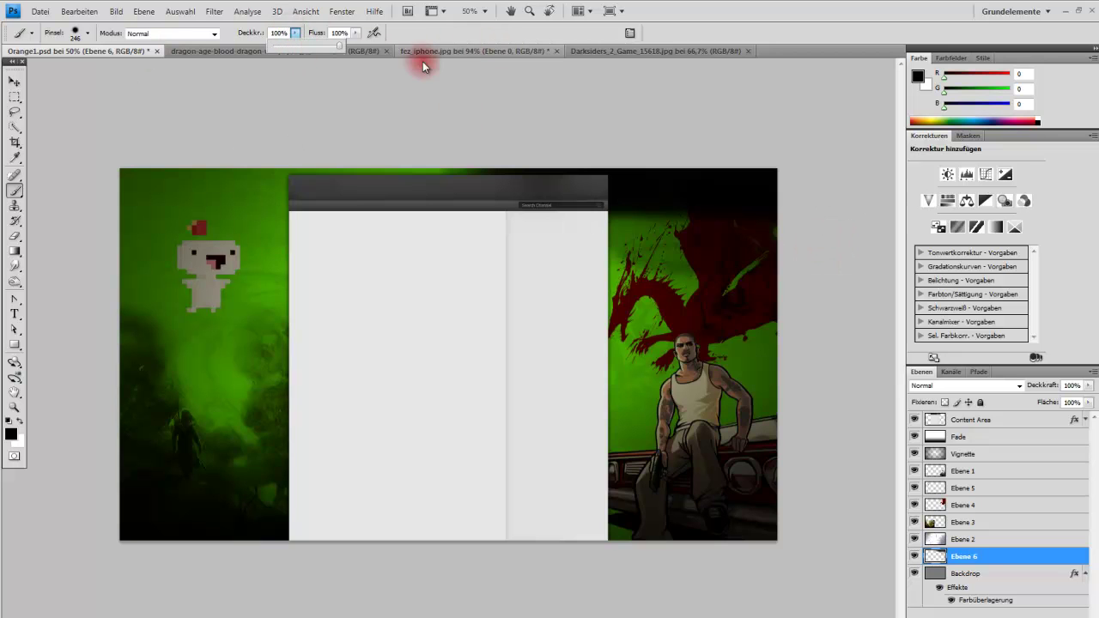
mouse_move(729, 198)
mouse_down()
mouse_move(761, 321)
mouse_move(780, 533)
mouse_move(581, 523)
mouse_move(690, 399)
mouse_move(663, 438)
mouse_move(651, 191)
mouse_move(619, 322)
mouse_move(594, 371)
mouse_up()
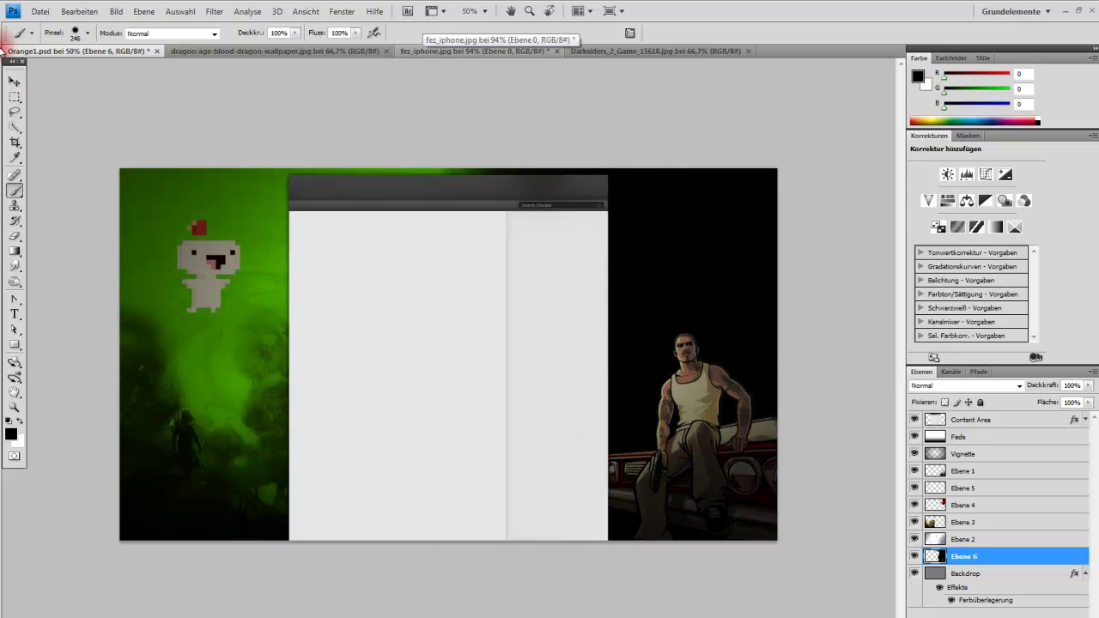
click(14, 81)
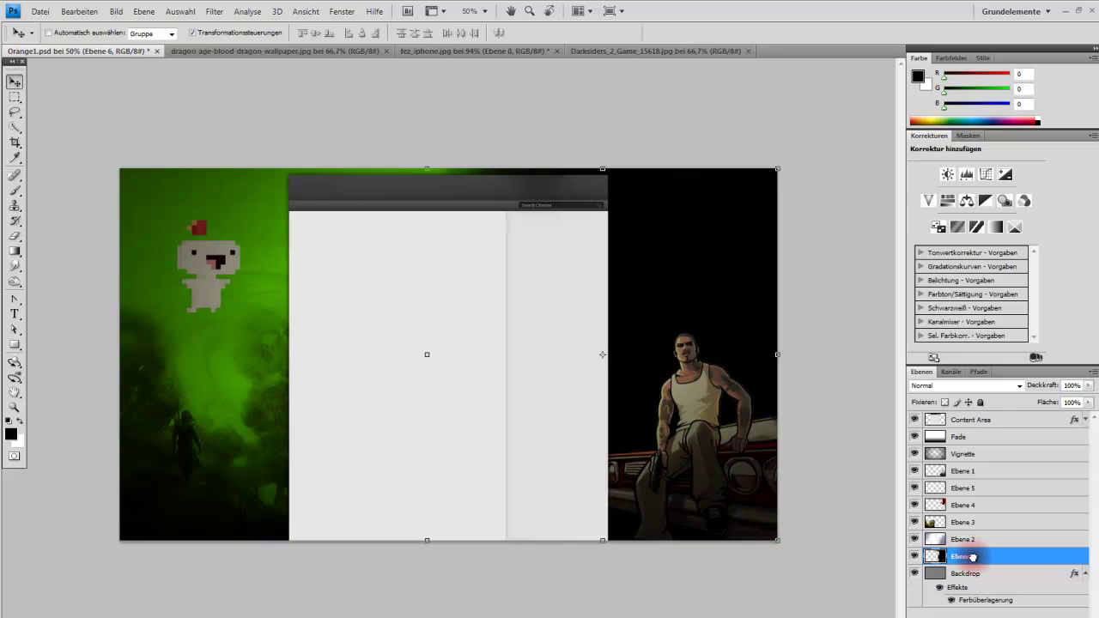
mouse_move(973, 556)
mouse_down()
mouse_move(970, 414)
mouse_move(1002, 550)
mouse_up()
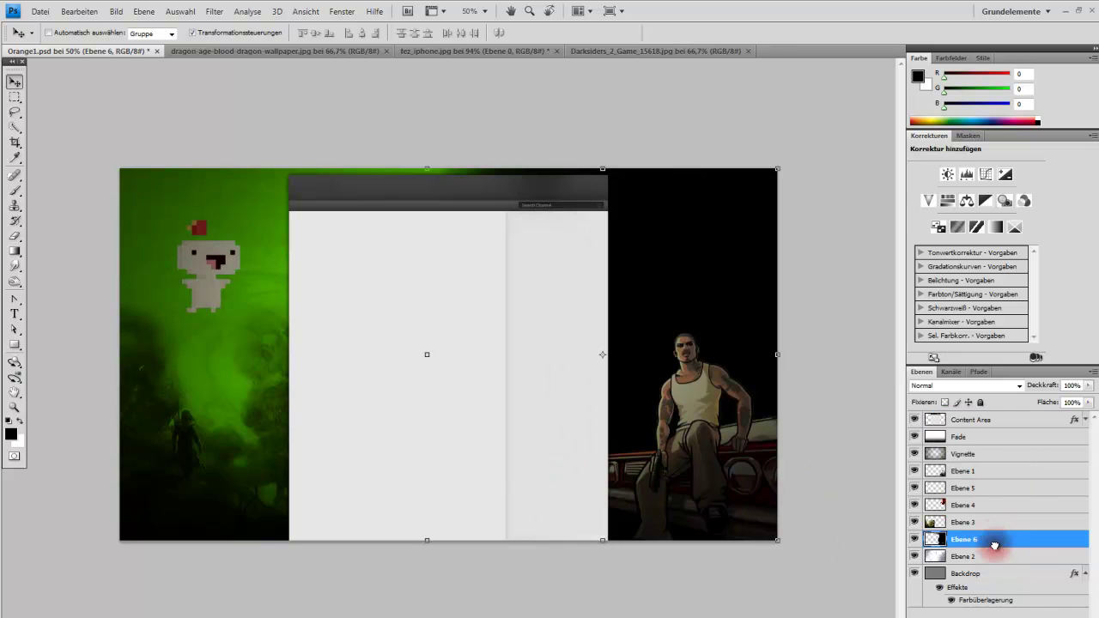
drag(995, 546, 999, 562)
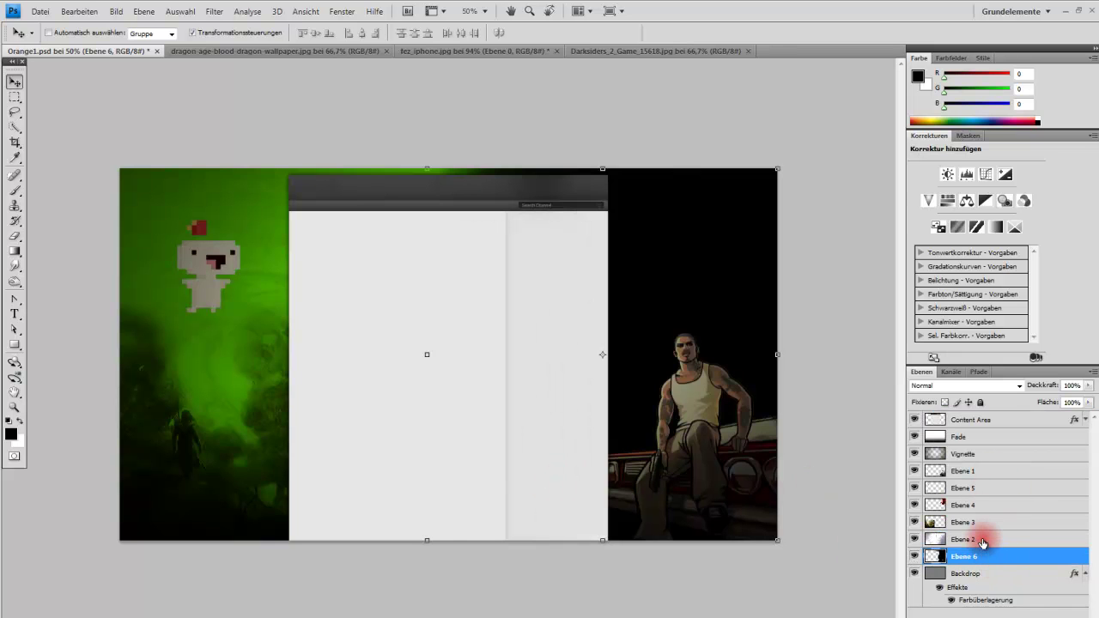
click(983, 541)
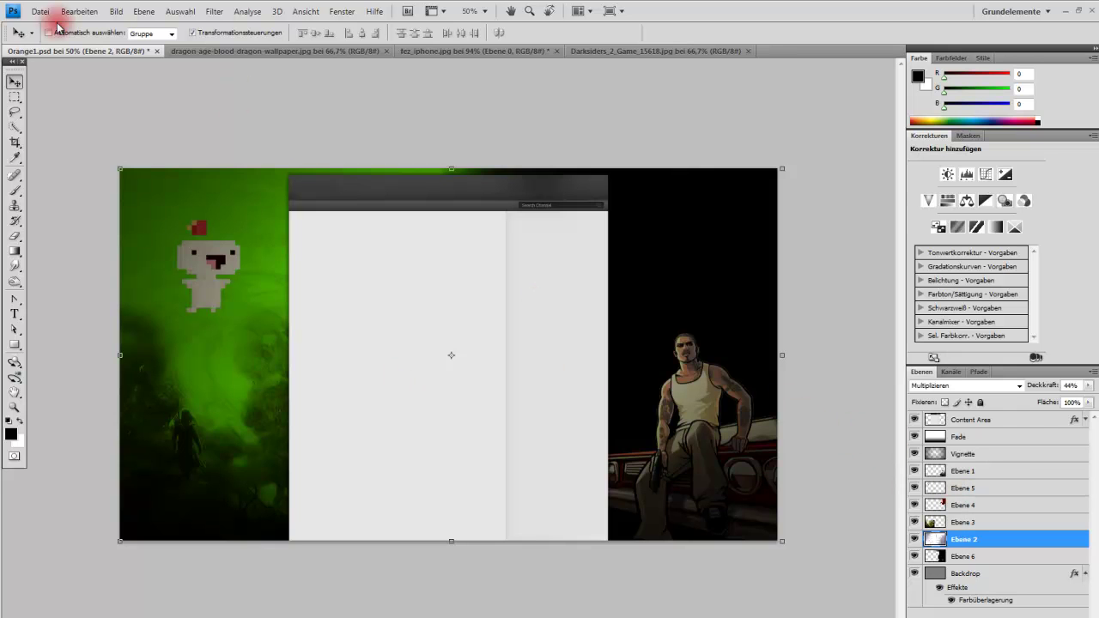
Open the dark_souls_2 wallpaper image from disk
click(40, 11)
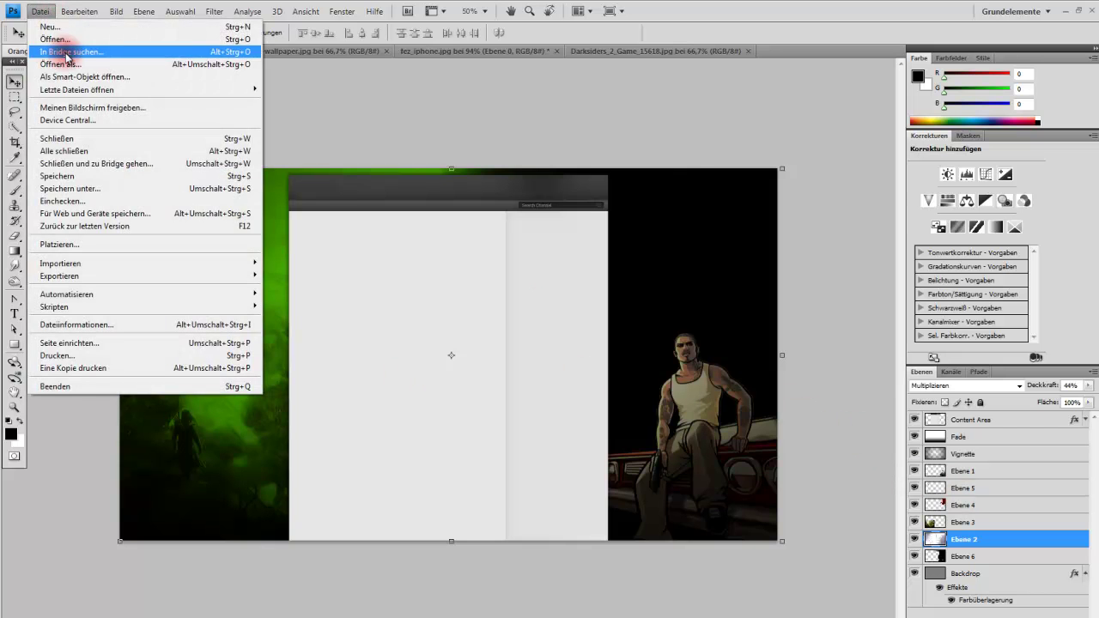
click(53, 39)
click(672, 184)
scroll(672, 184, down, 2)
scroll(671, 185, down, 1)
scroll(654, 182, down, 2)
scroll(654, 182, down, 2)
scroll(653, 182, down, 2)
scroll(654, 182, down, 2)
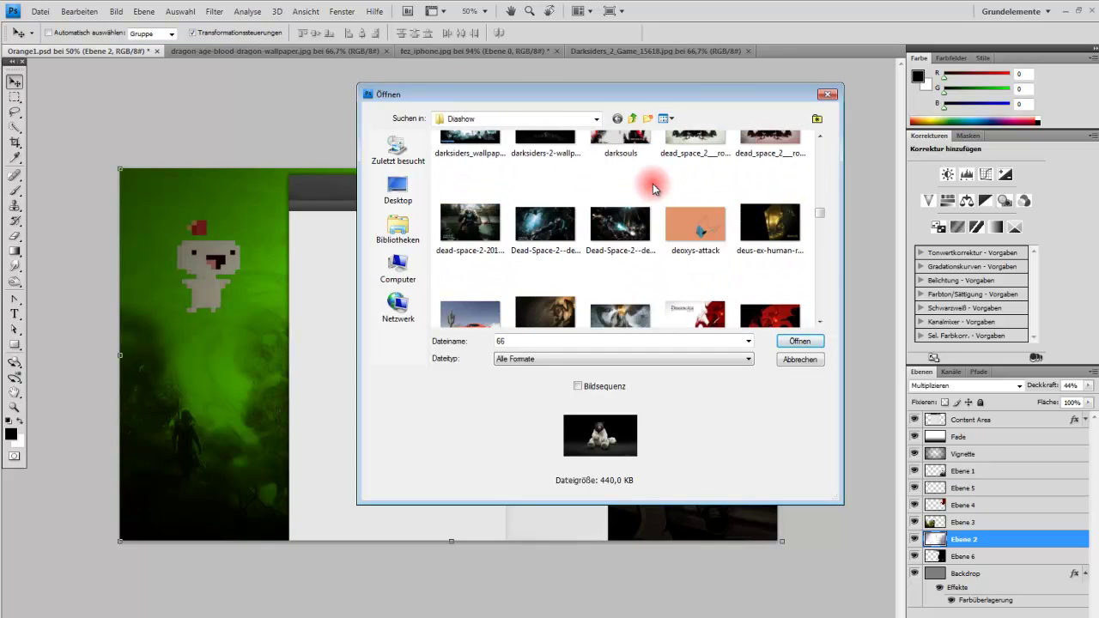
scroll(653, 182, down, 2)
double_click(547, 183)
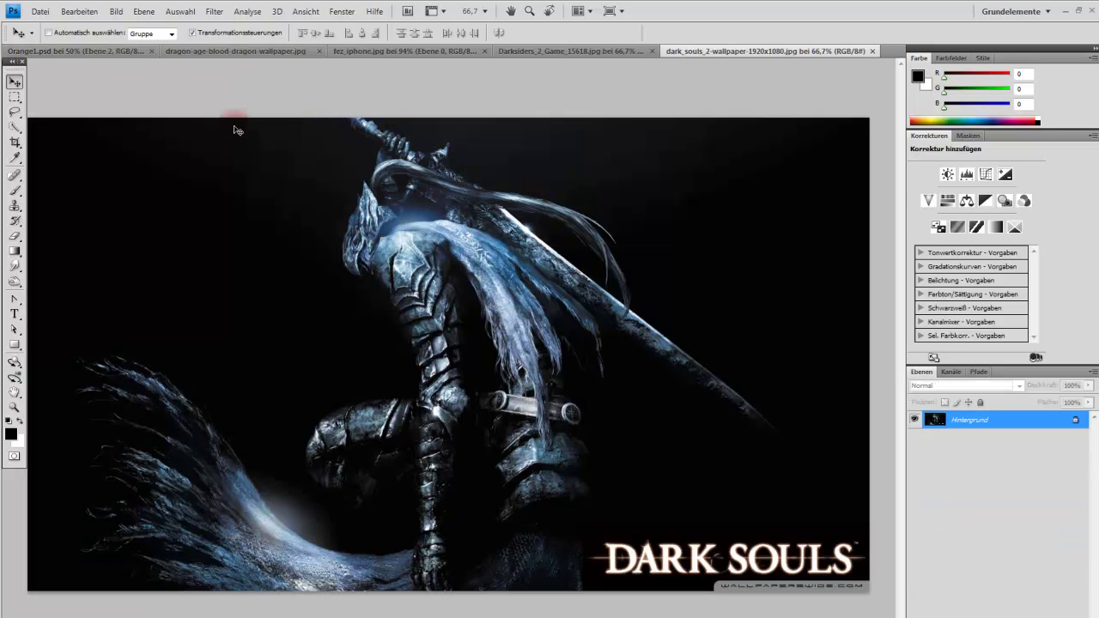
Select all of the Dark Souls image and paste it into Orange1.psd as a new layer
key(ctrl+a)
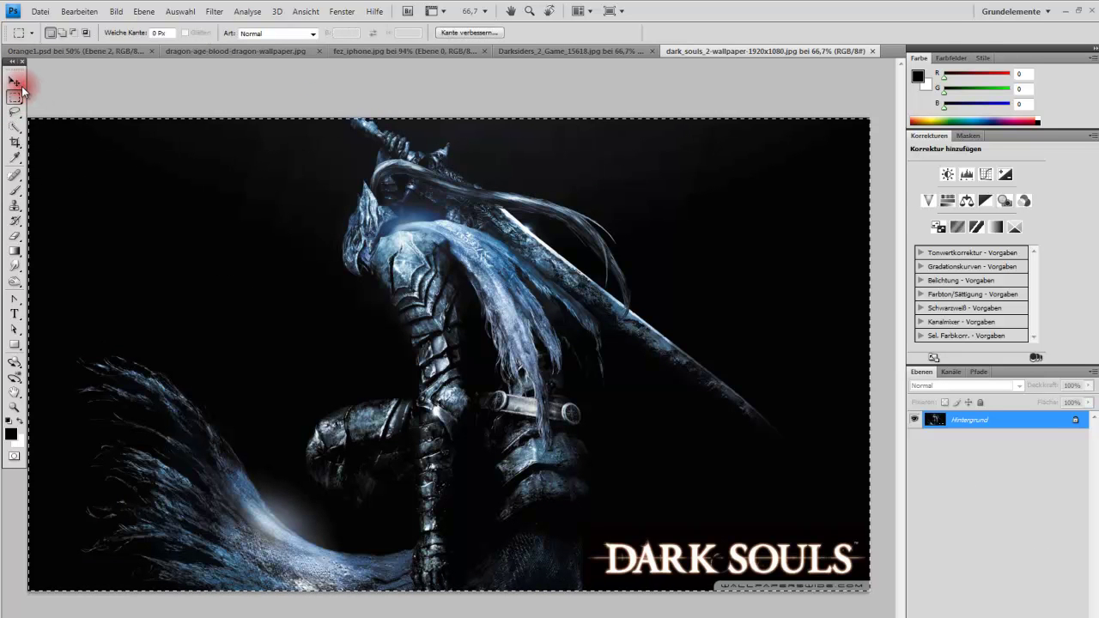
click(15, 97)
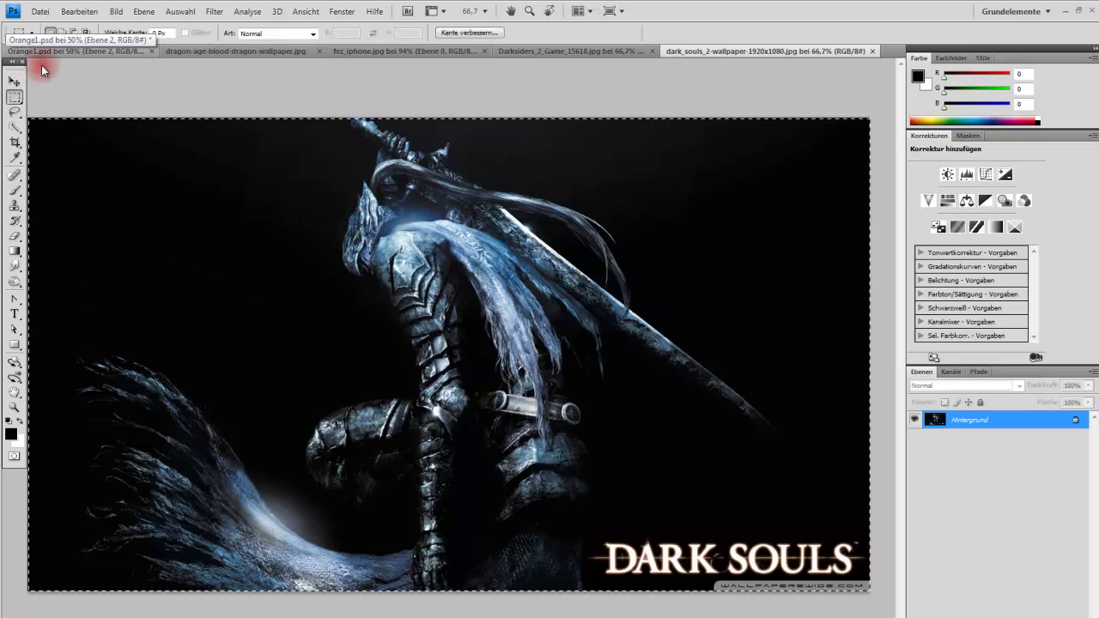
click(17, 82)
click(40, 51)
click(15, 97)
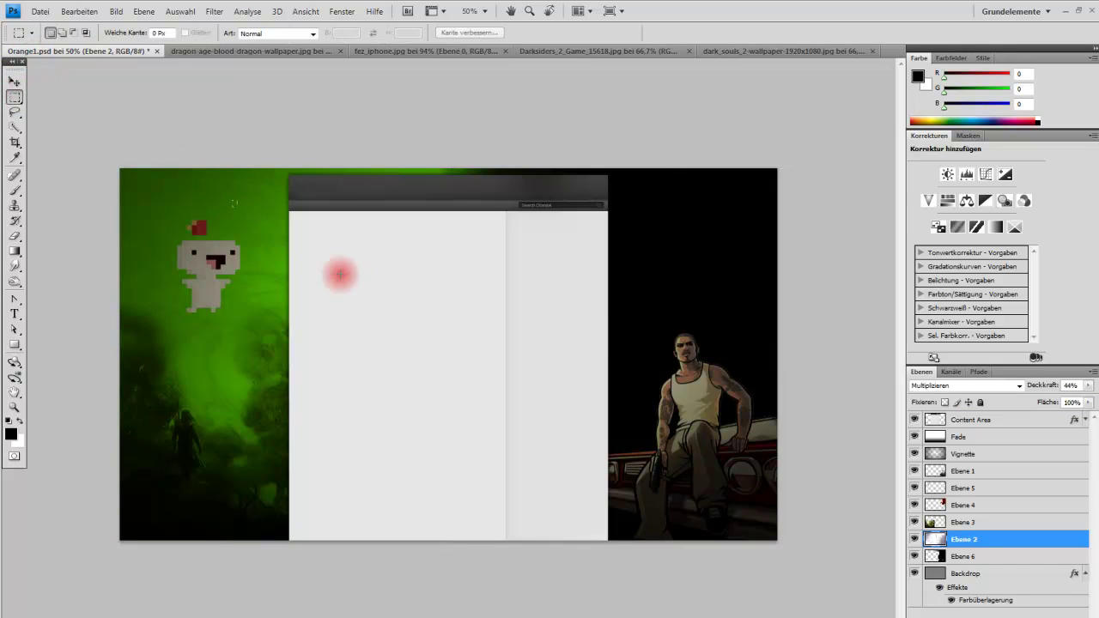
key(ctrl+v)
Scale the pasted Dark Souls art to 49.8%, place it upper right and apply the transform
click(14, 82)
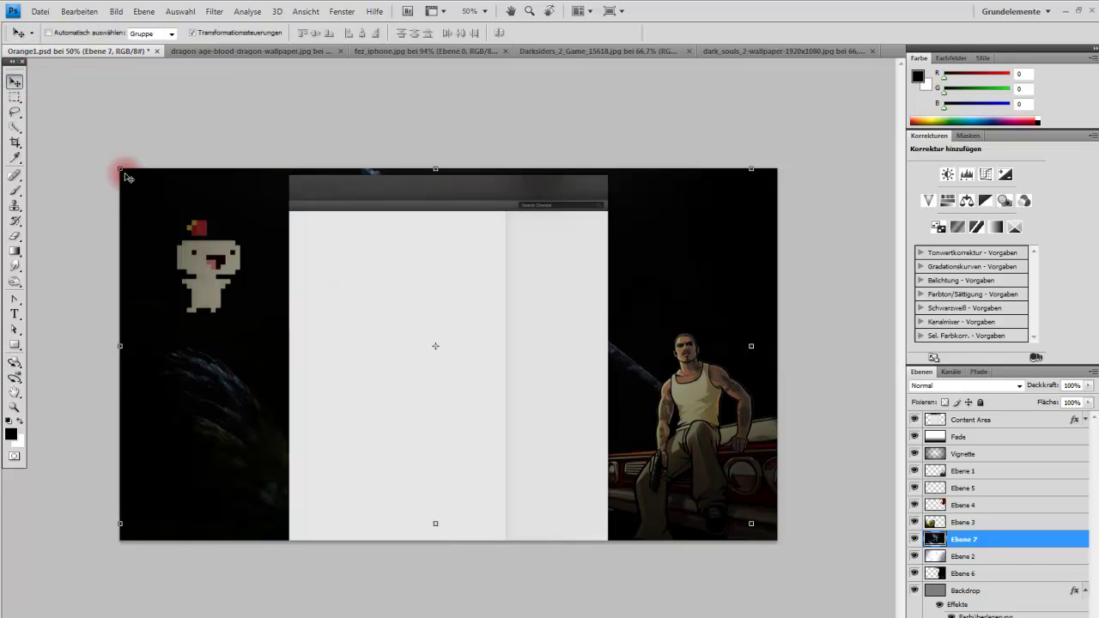
drag(125, 177, 437, 348)
mouse_move(630, 413)
mouse_down()
mouse_move(710, 215)
mouse_move(703, 238)
mouse_move(727, 240)
mouse_up()
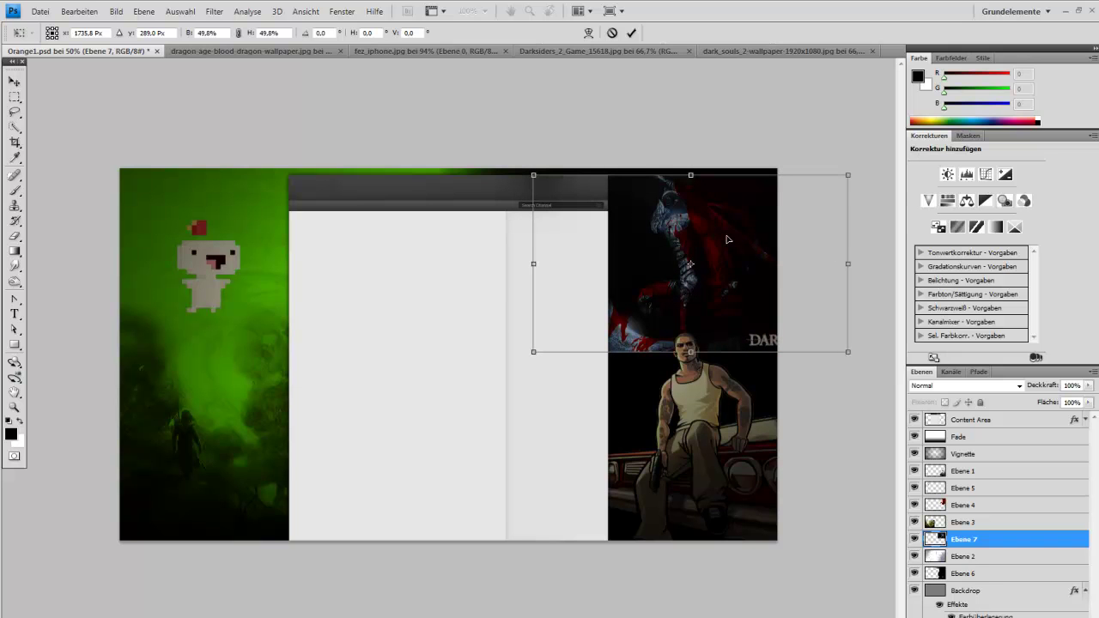
drag(726, 239, 722, 239)
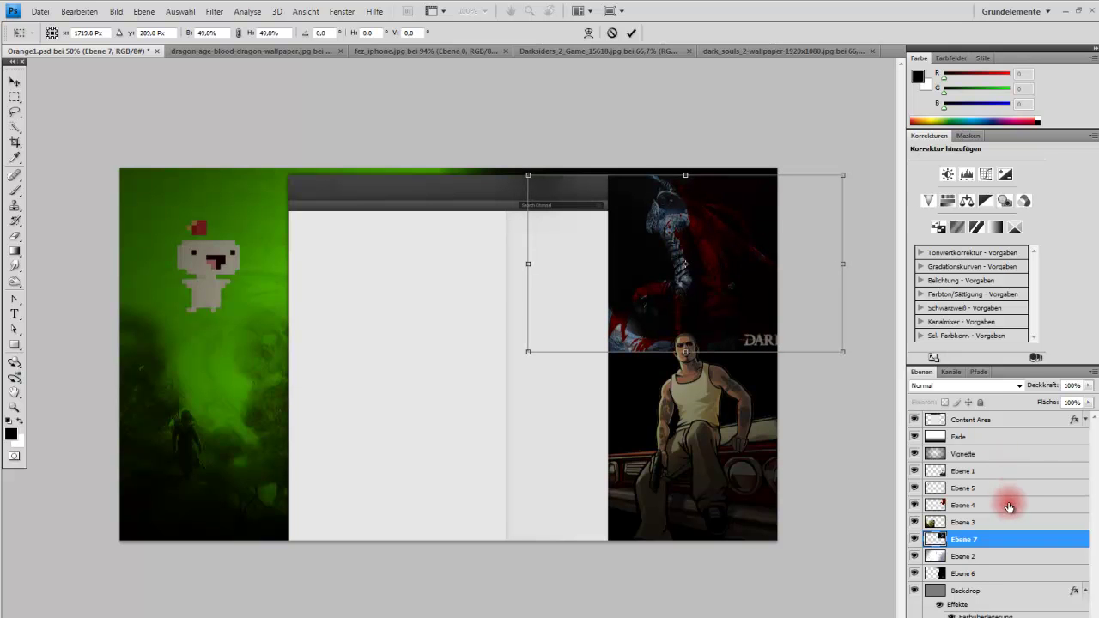
click(15, 97)
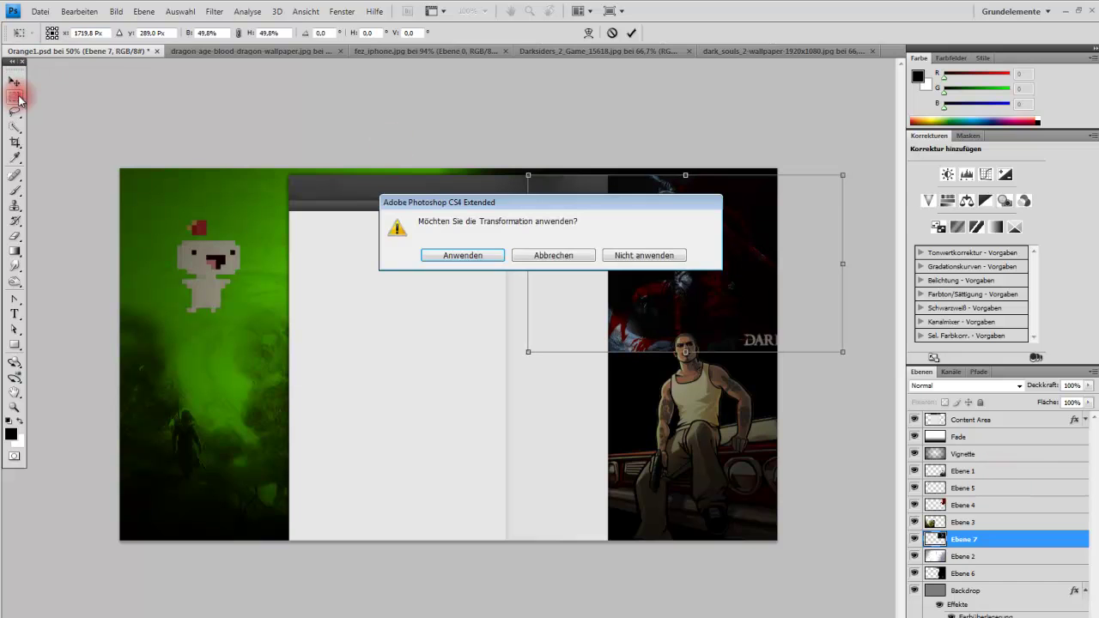
click(477, 255)
Hide the red Darksiders layer and erase the DARK SOULS lettering from the pasted art
click(913, 505)
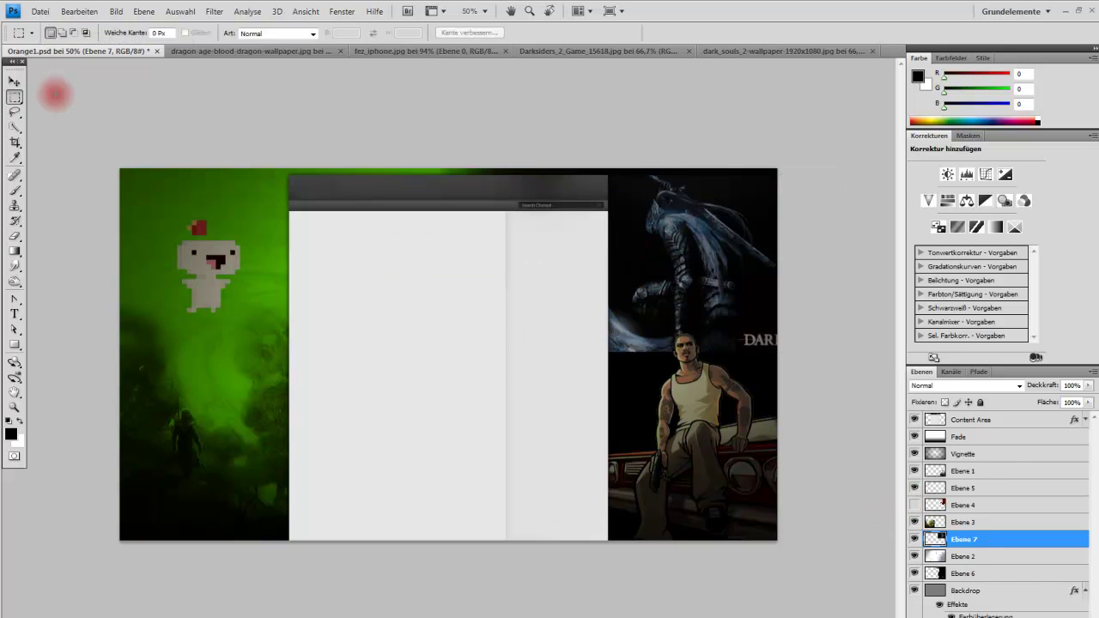
click(14, 80)
click(921, 490)
click(921, 490)
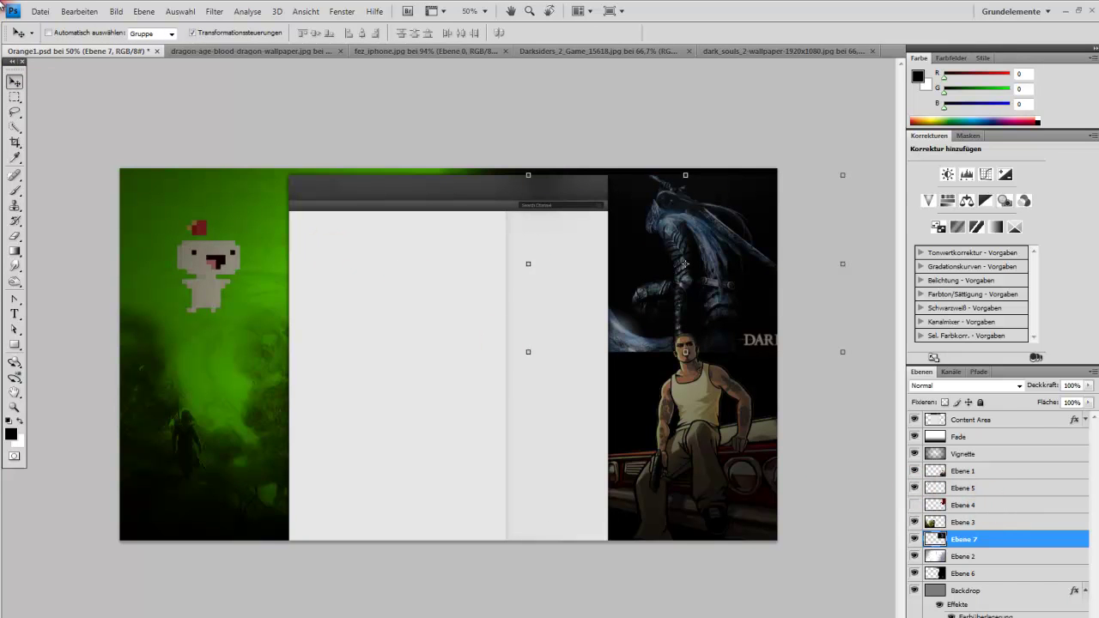
click(14, 235)
drag(834, 336, 772, 346)
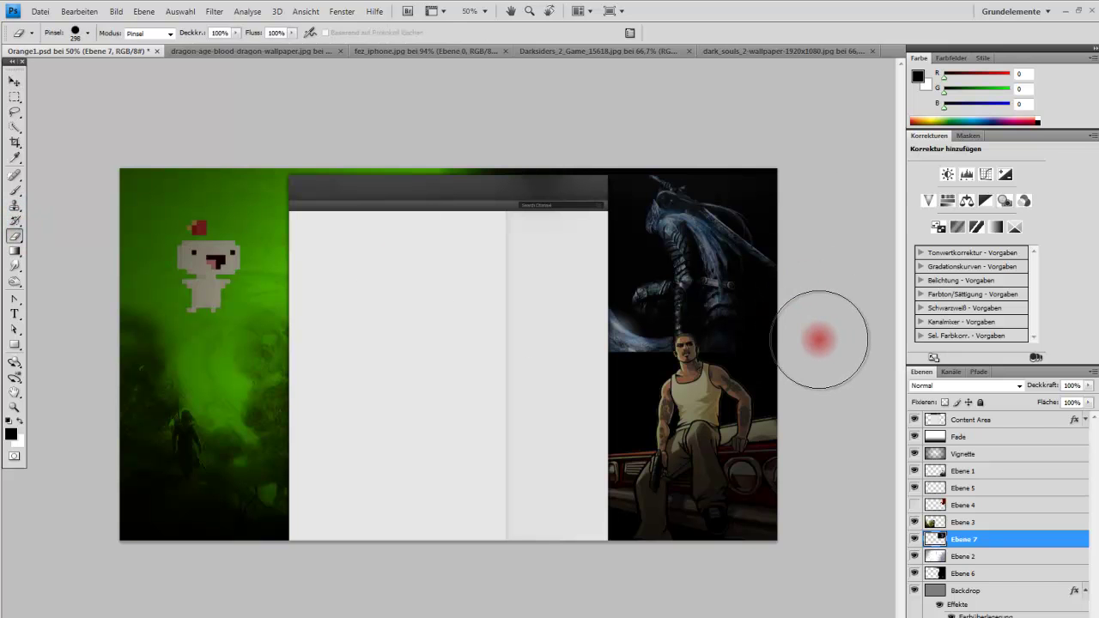
key(ctrl+z)
drag(806, 342, 791, 343)
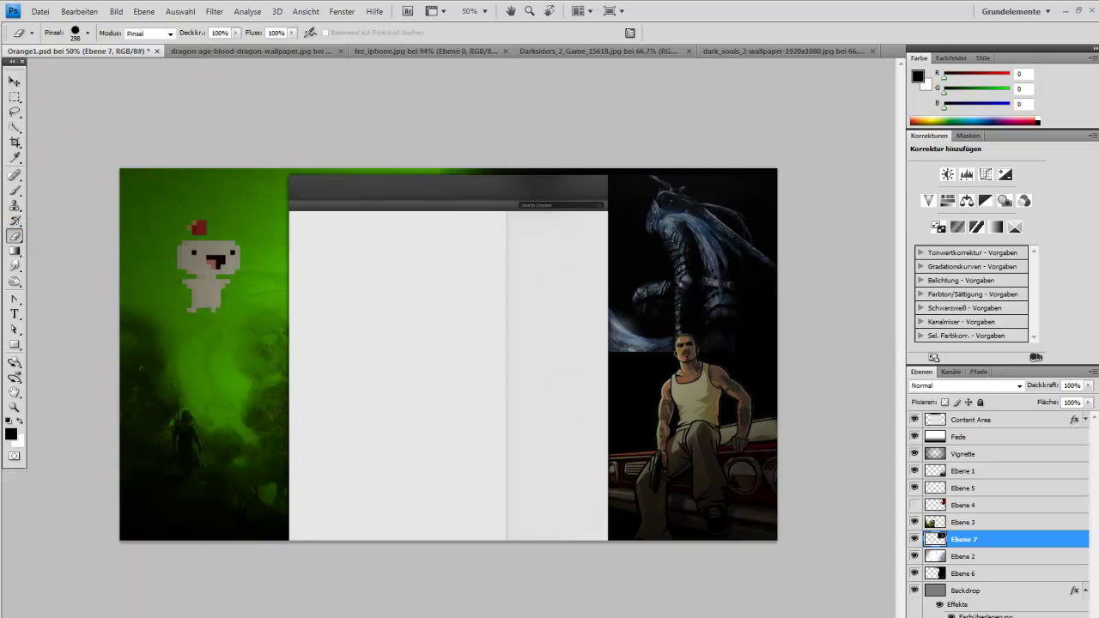
Play Pumpkin Hill from the Sonic Adventure 2 Battle (Extended) folder and minimize the window
scroll(506, 299, up, 3)
scroll(467, 289, up, 3)
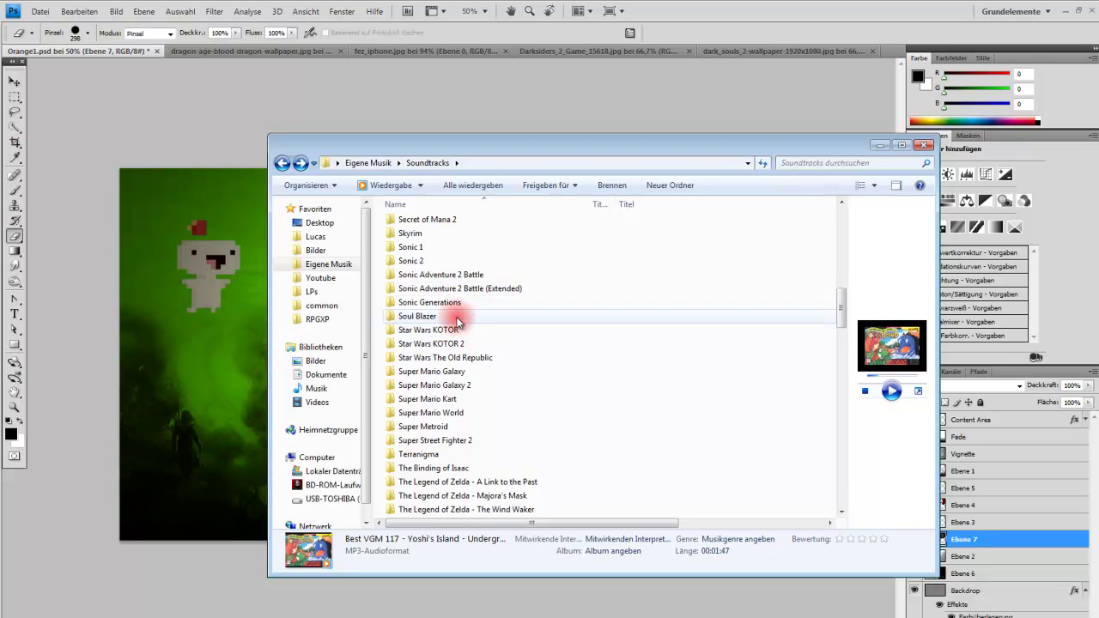
double_click(453, 288)
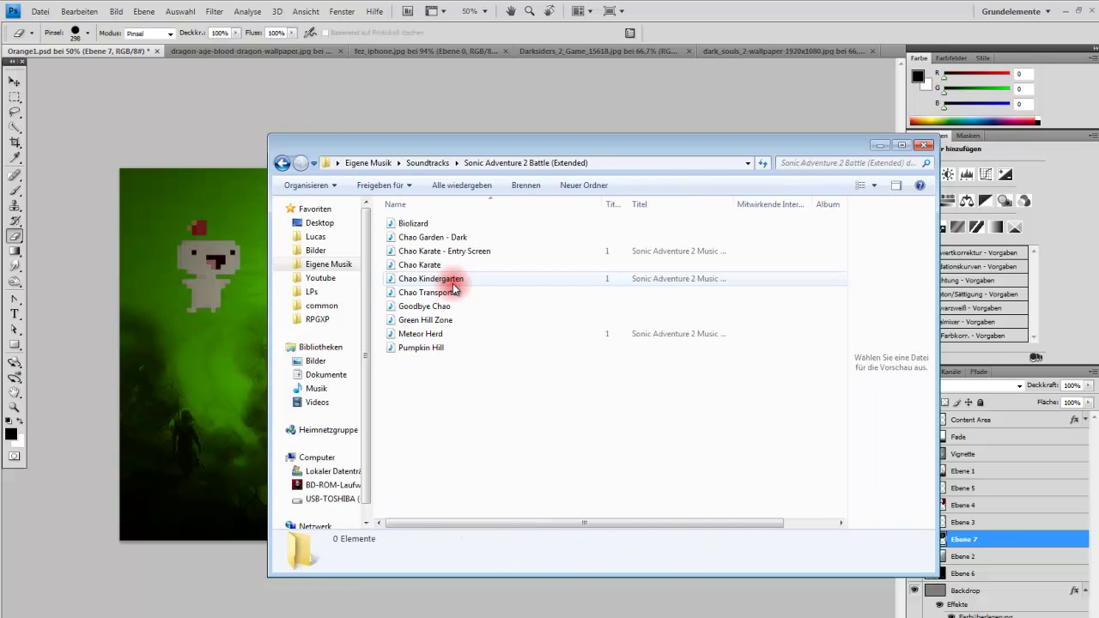
click(457, 351)
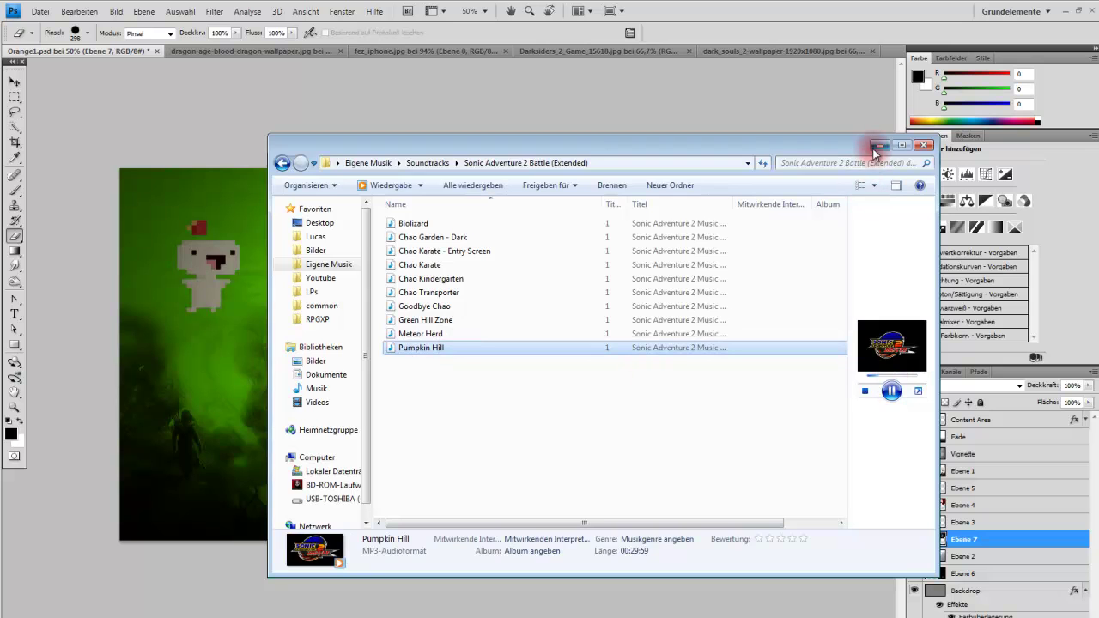
click(882, 144)
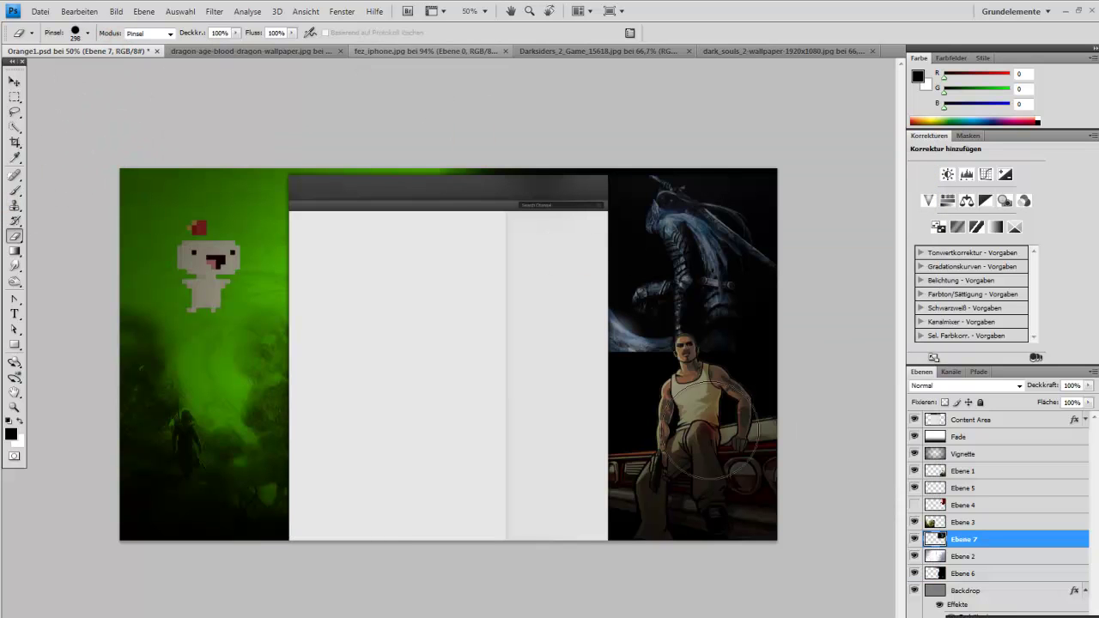
Set the Eraser to 32% opacity with 0% hardness
click(236, 32)
drag(203, 46, 191, 44)
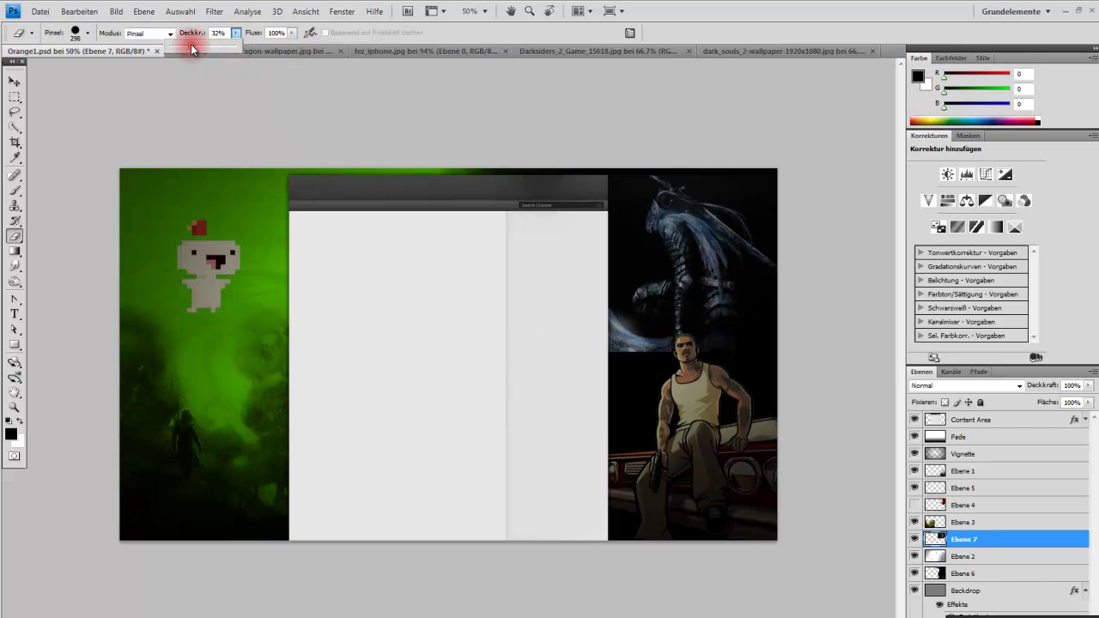
click(87, 33)
drag(56, 113, 20, 113)
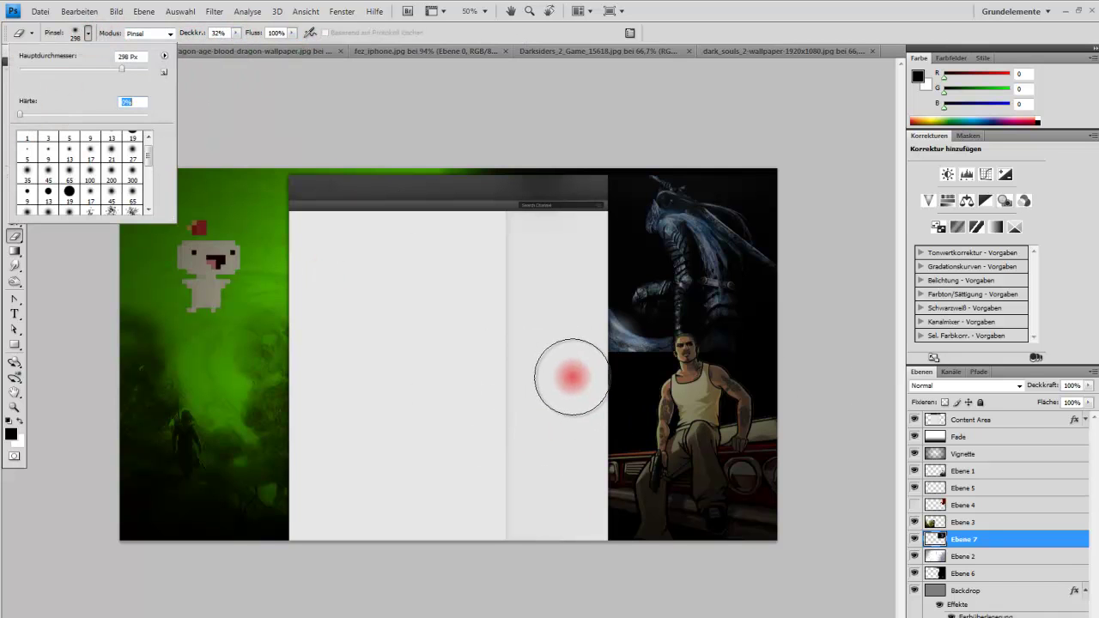
key(Return)
Softly erase the Ebene 7 knight's lower edges to blend into the GTA character
drag(601, 382, 763, 385)
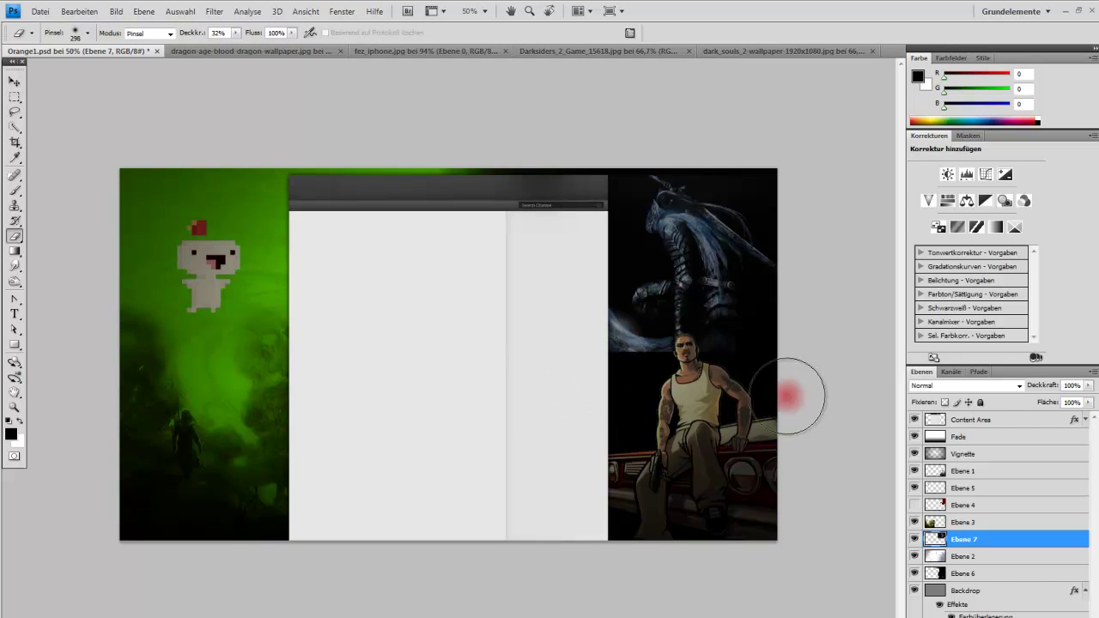
drag(503, 369, 625, 389)
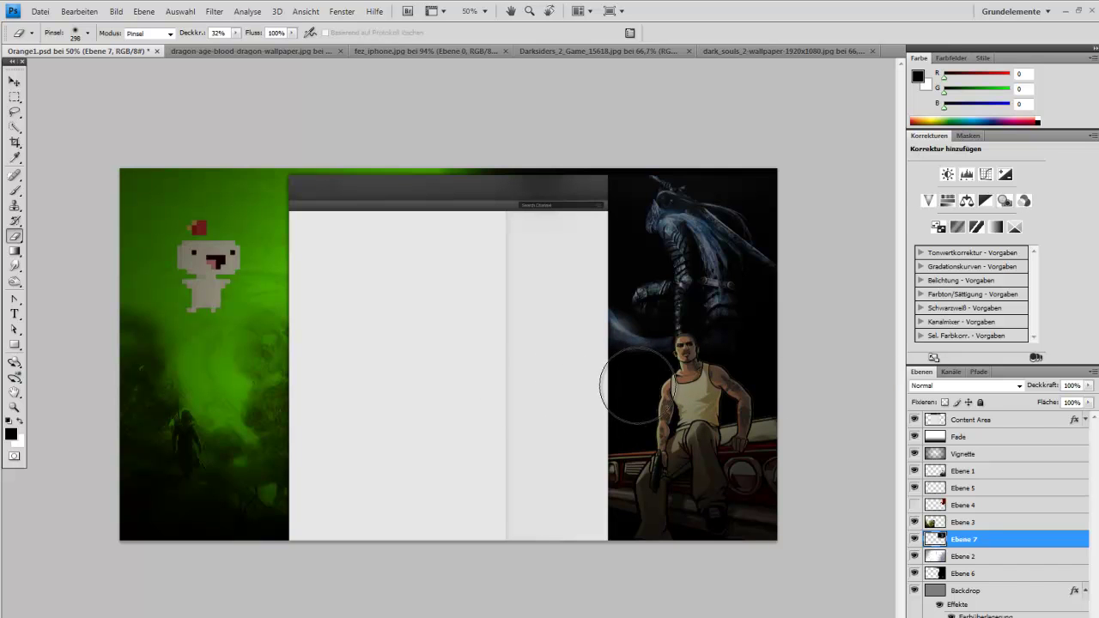
drag(661, 383, 739, 383)
drag(672, 393, 91, 83)
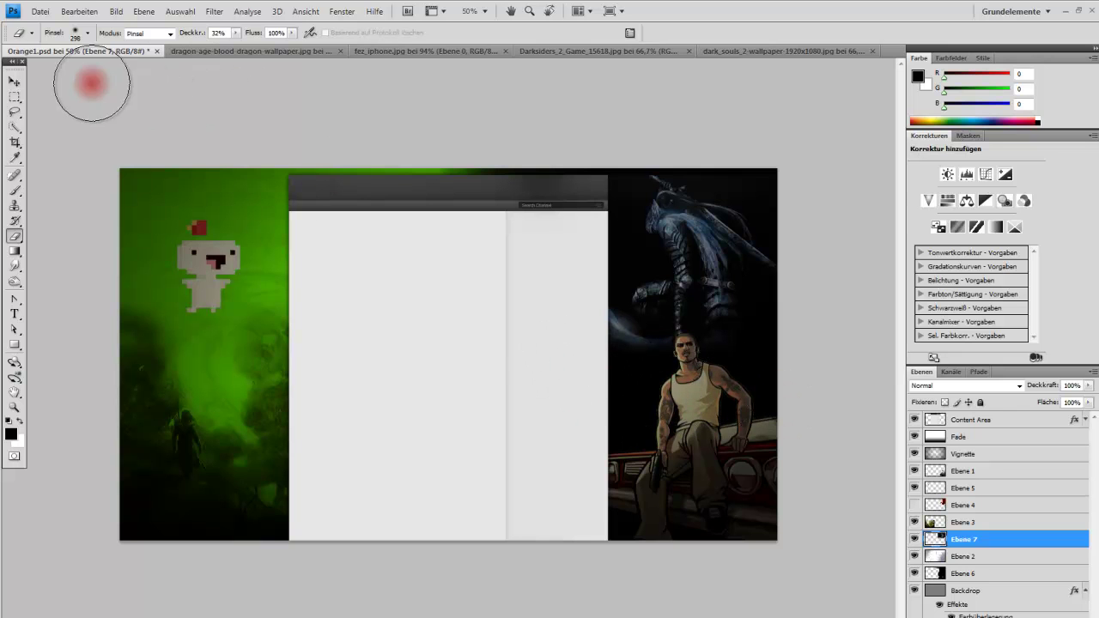
Move the knight layer slightly up and to the right
click(14, 80)
mouse_move(693, 253)
mouse_down()
mouse_move(715, 236)
mouse_move(705, 235)
mouse_up()
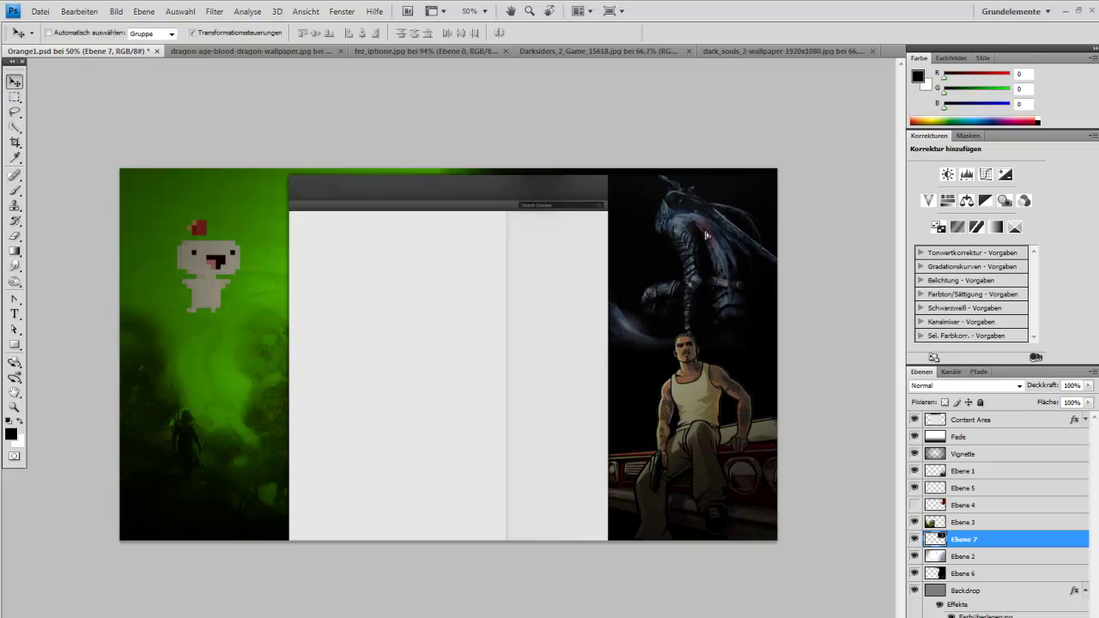
click(15, 97)
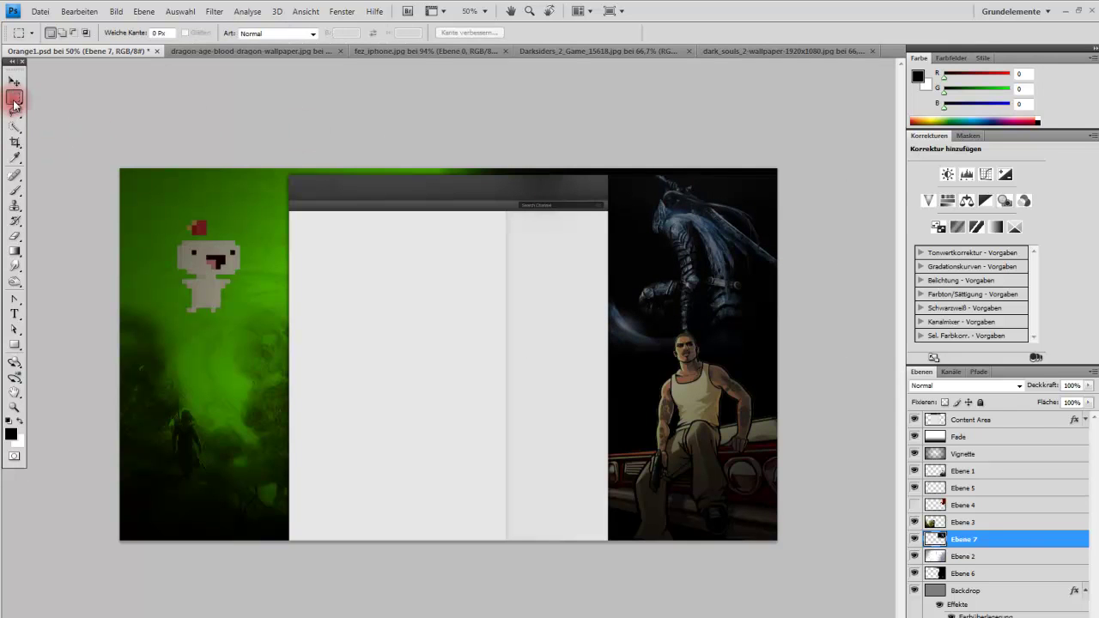
click(16, 82)
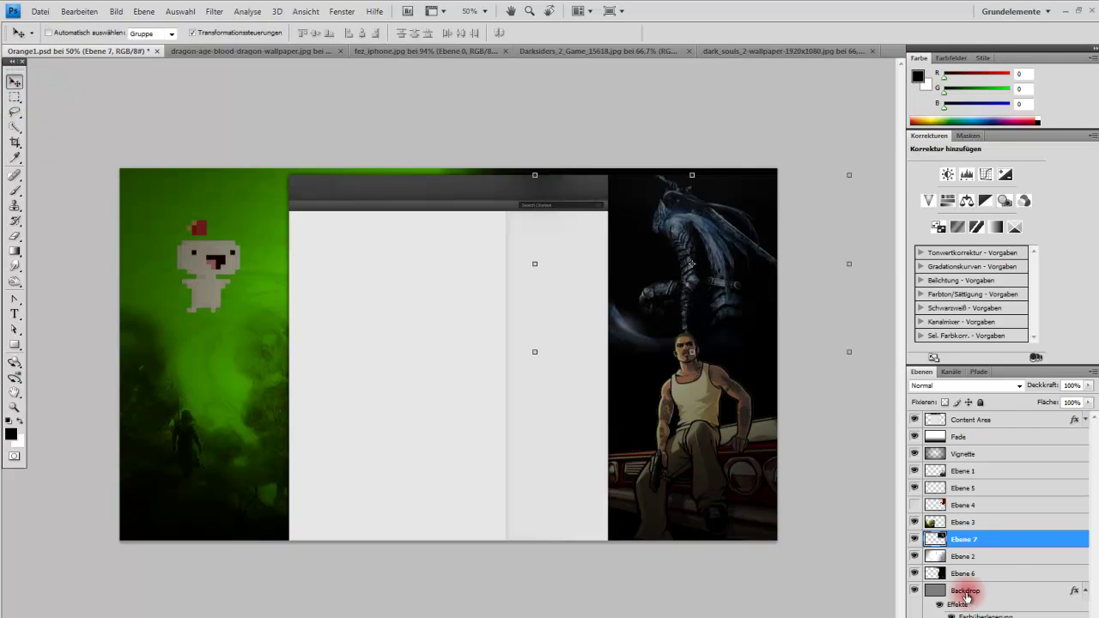
Duplicate Ebene 2 as Ebene 2 Kopie and move it to the top of the stack
click(998, 559)
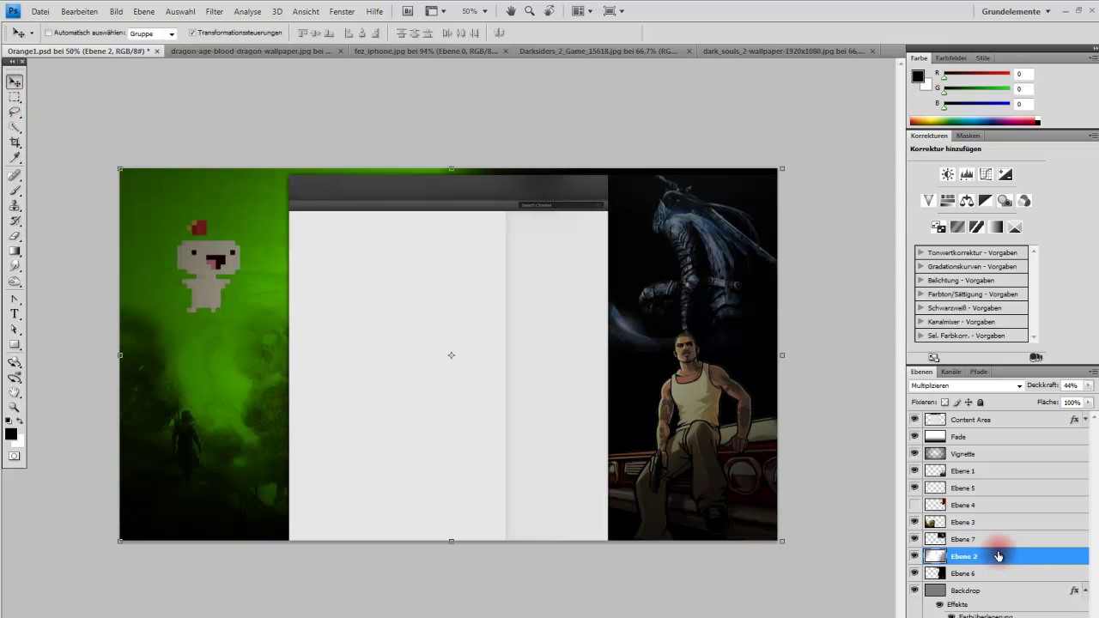
key(ctrl+v)
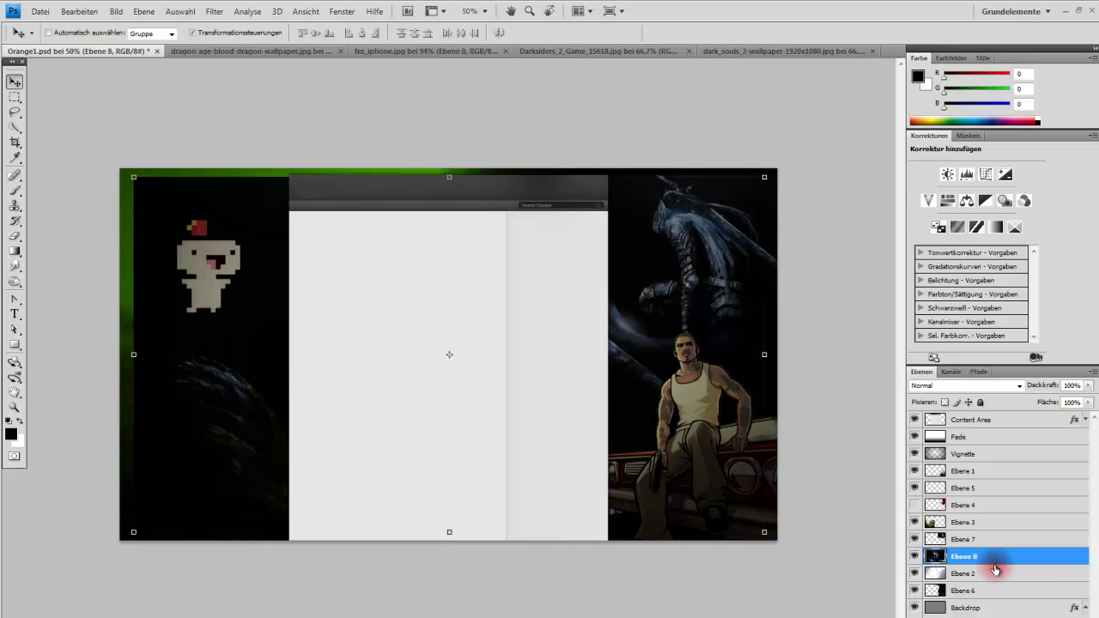
key(ctrl+z)
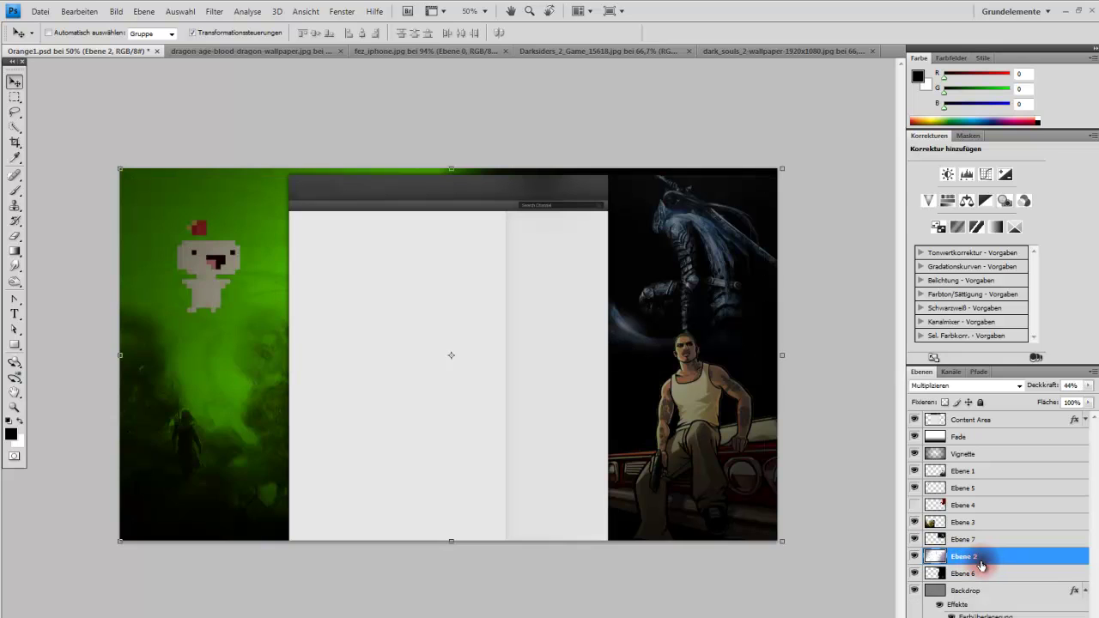
right_click(987, 565)
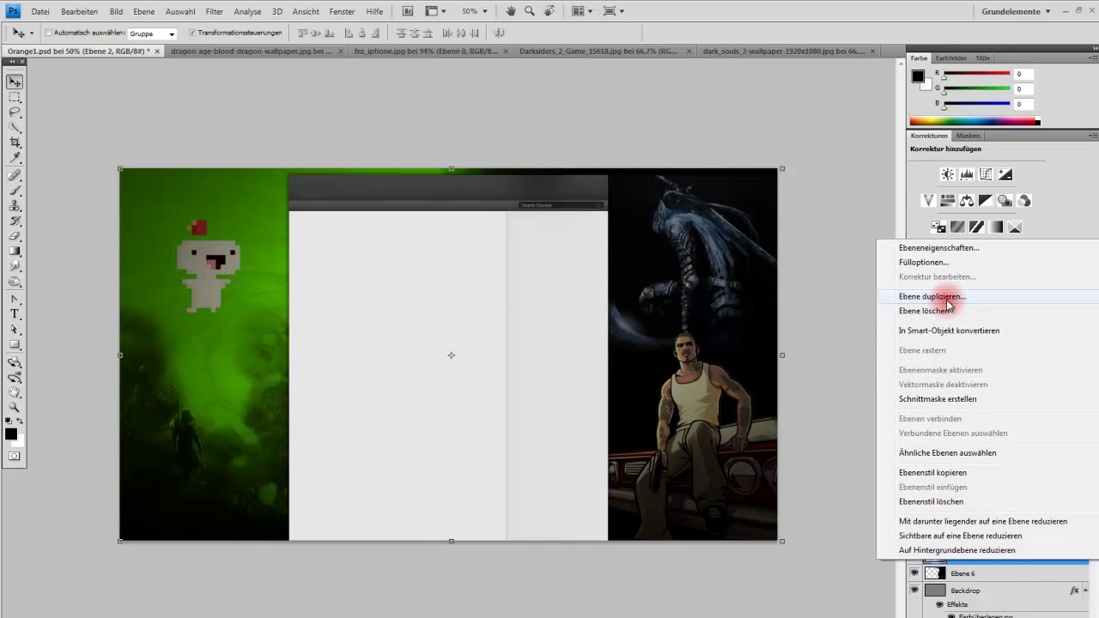
click(940, 289)
click(661, 211)
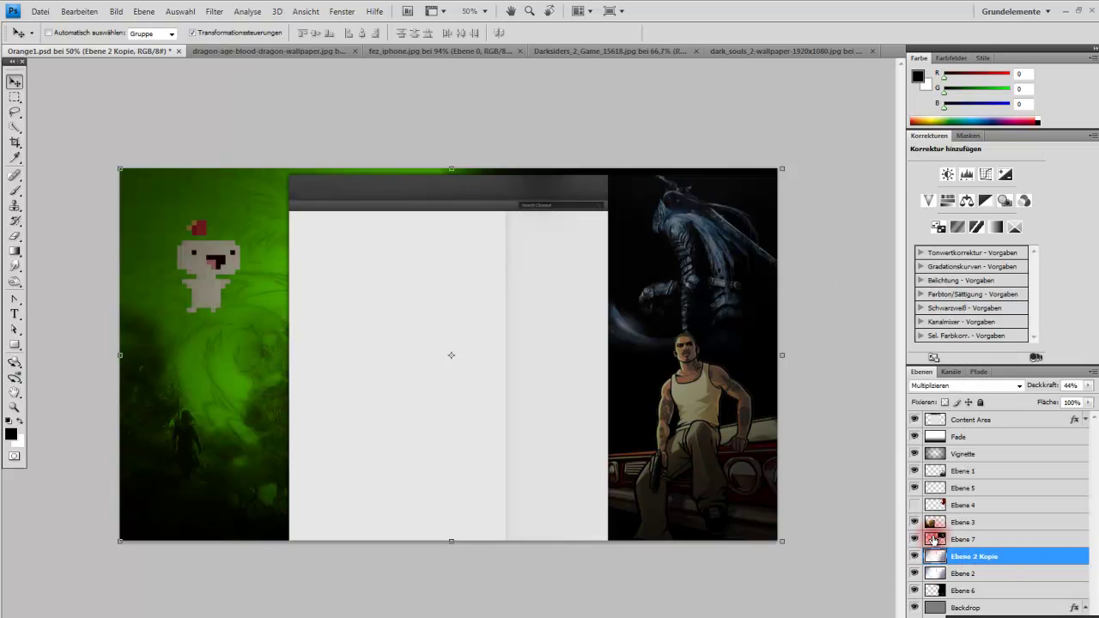
drag(997, 558, 994, 420)
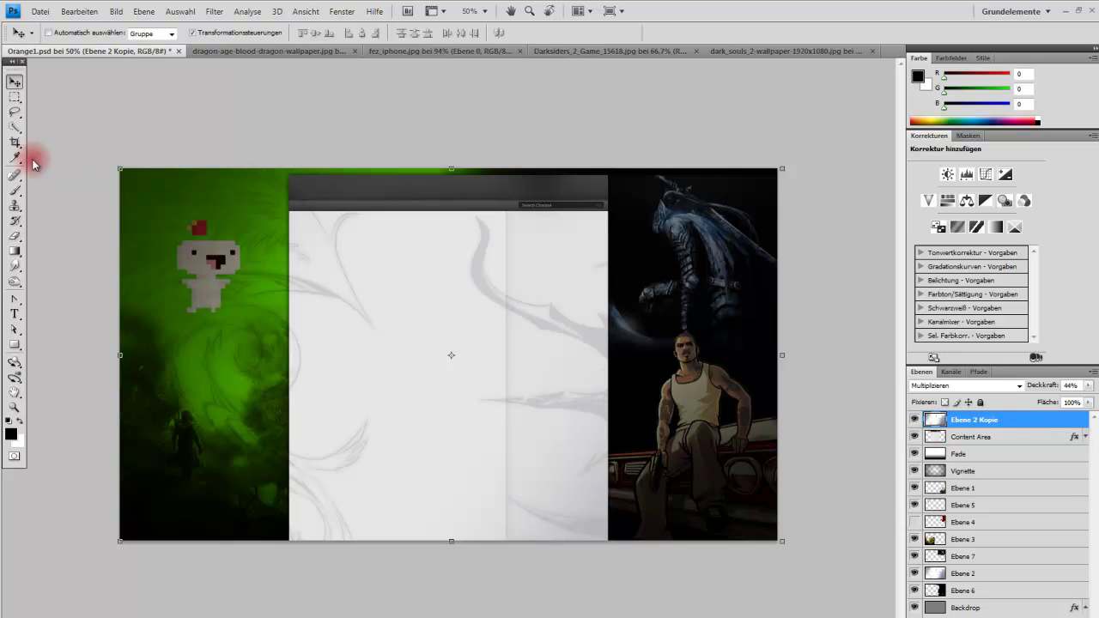
Erase the grey swirls from the top-left corner and the content area's left side
click(14, 238)
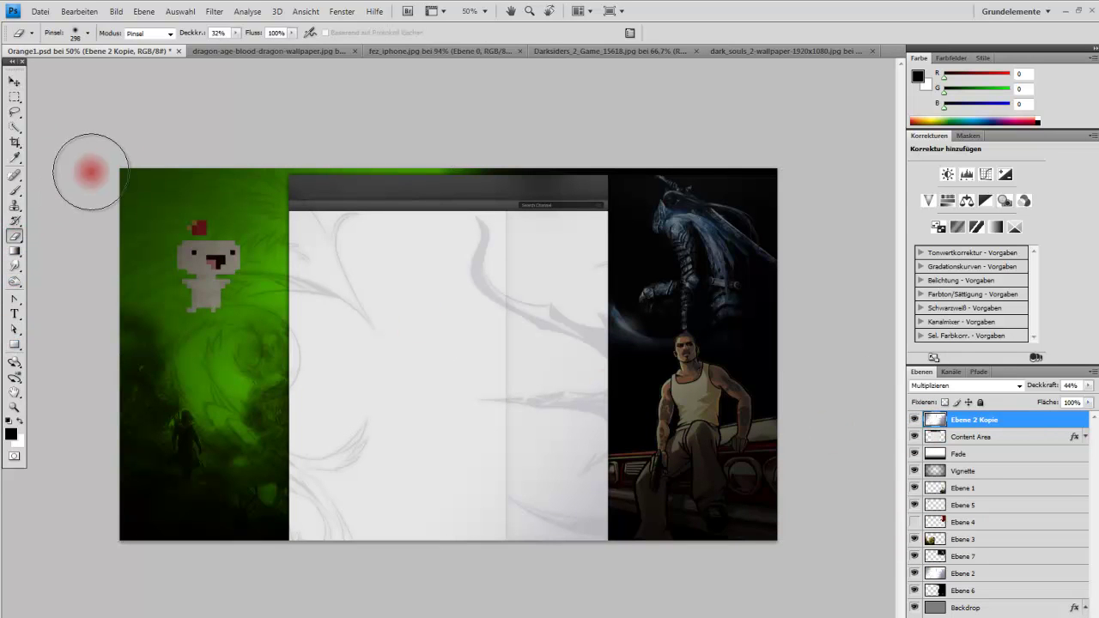
click(237, 32)
drag(159, 275, 145, 88)
drag(254, 515, 329, 194)
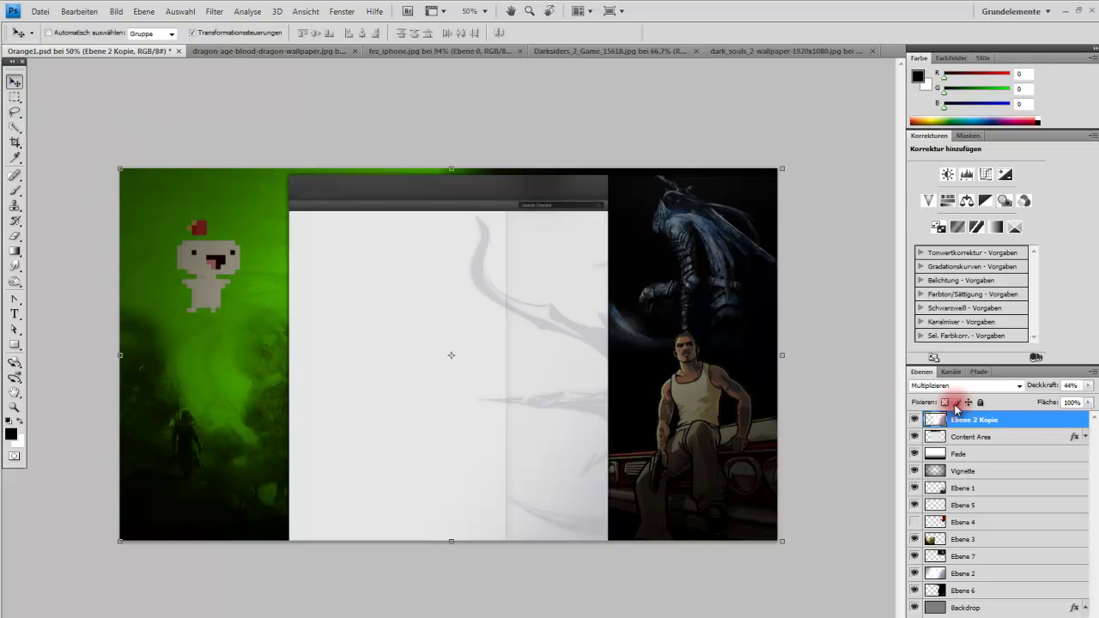
click(15, 234)
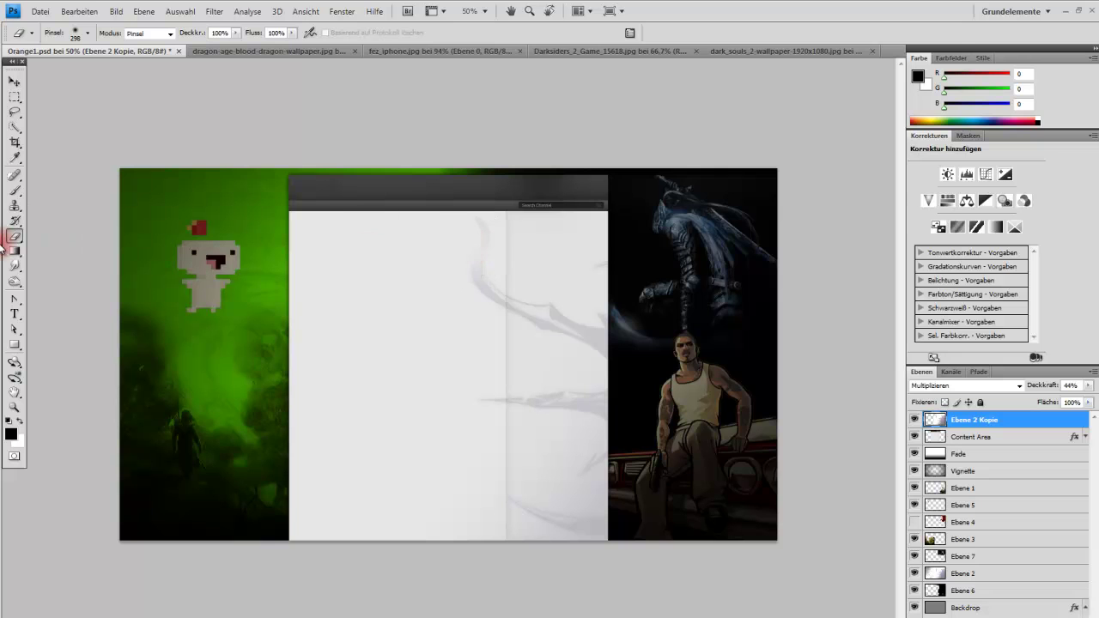
Move Ebene 2 Kopie down beneath Ebene 7 and reselect it
click(14, 80)
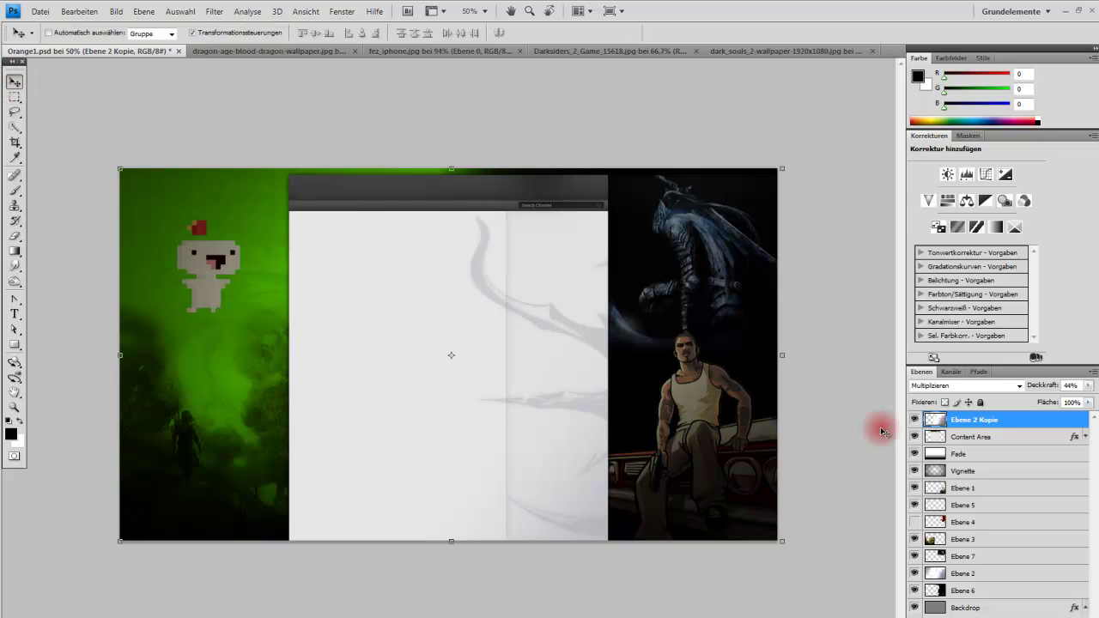
click(974, 579)
click(984, 422)
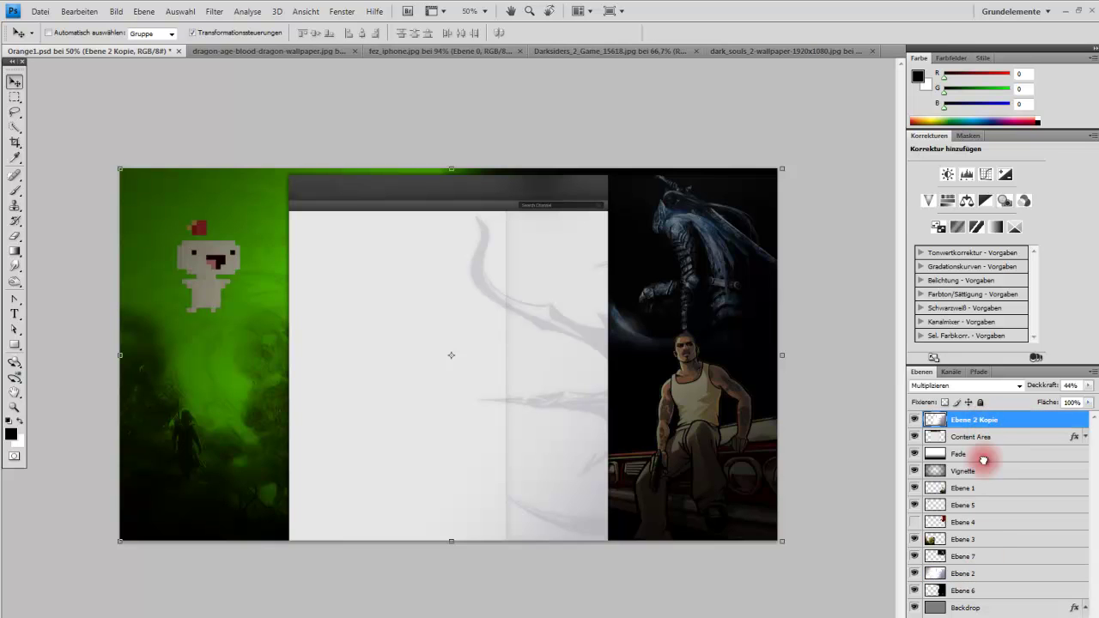
drag(984, 459, 984, 563)
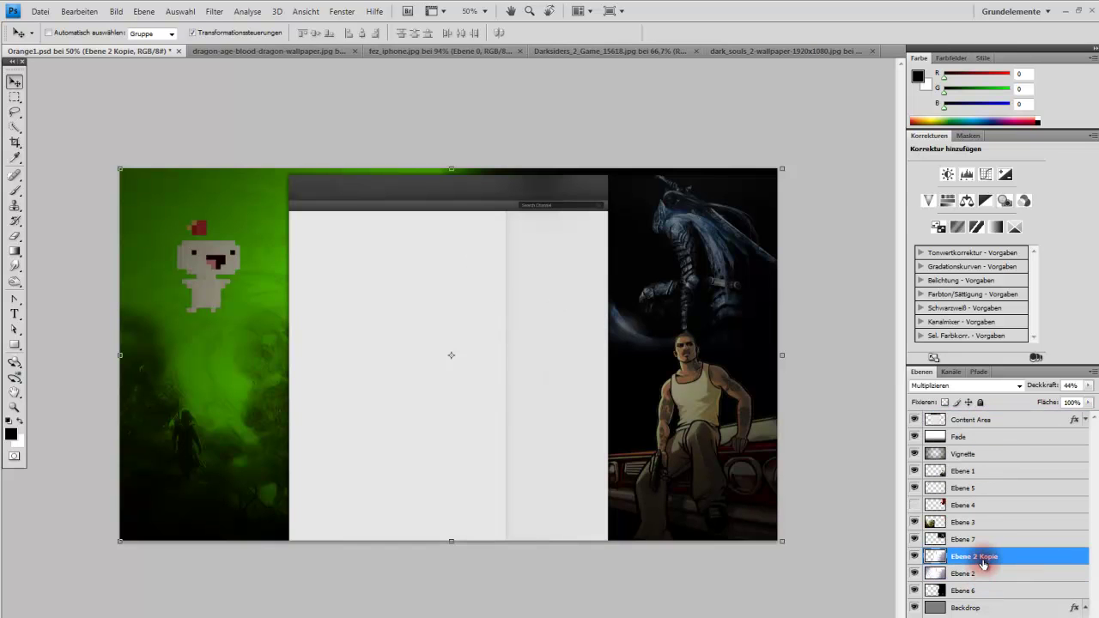
click(980, 573)
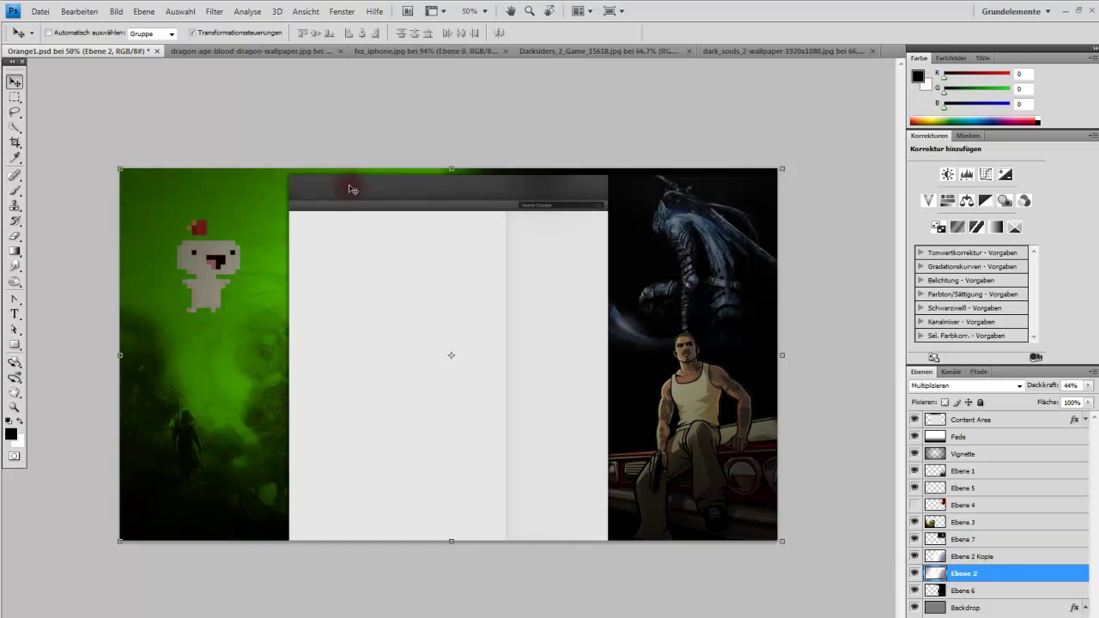
click(1010, 570)
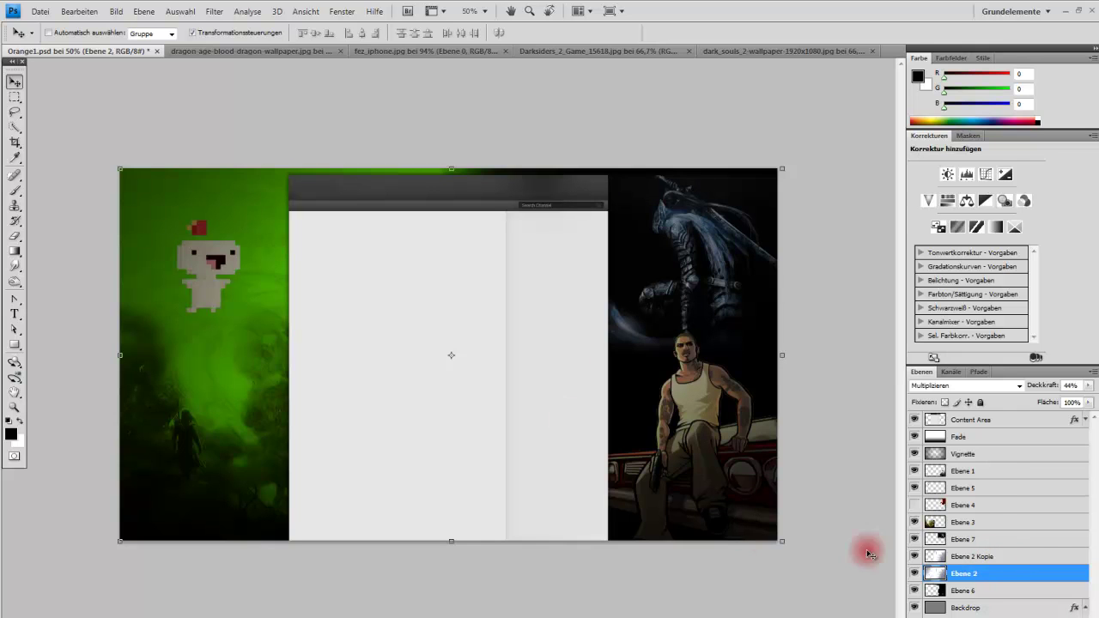
click(994, 560)
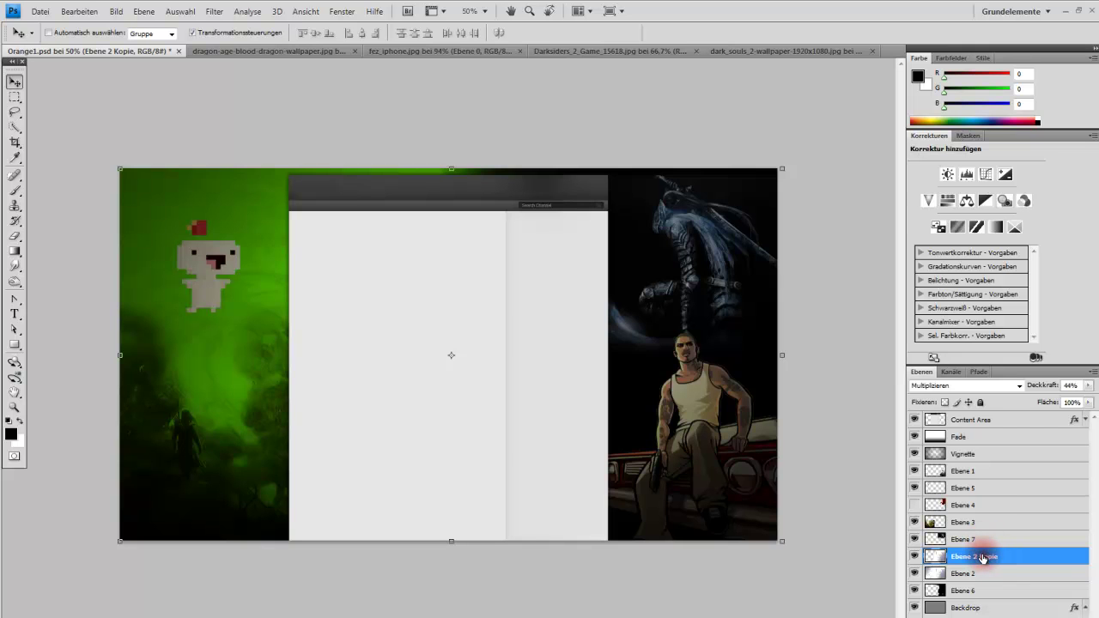
Preview several blend modes for Ebene 2 Kopie in Ebenenstil, then discard them
double_click(1005, 558)
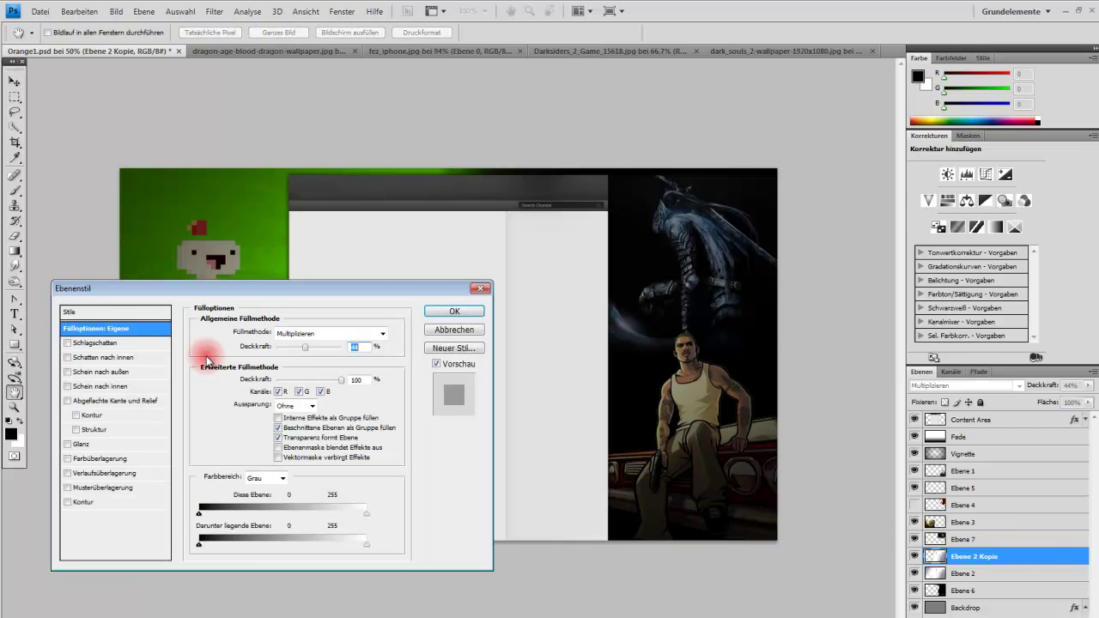
click(383, 333)
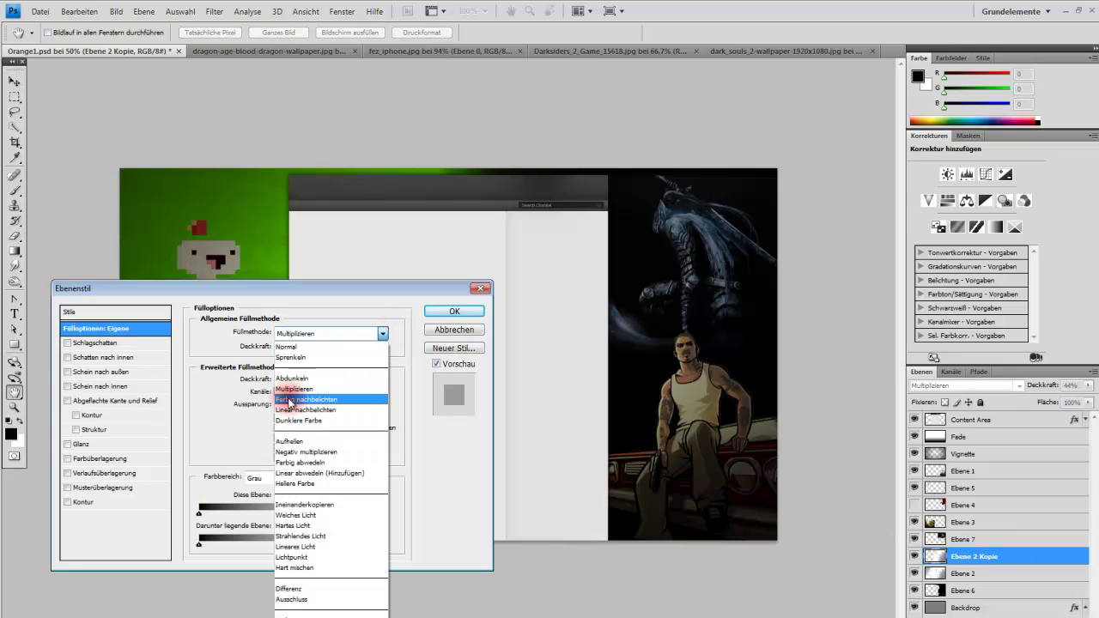
click(344, 466)
key(Up)
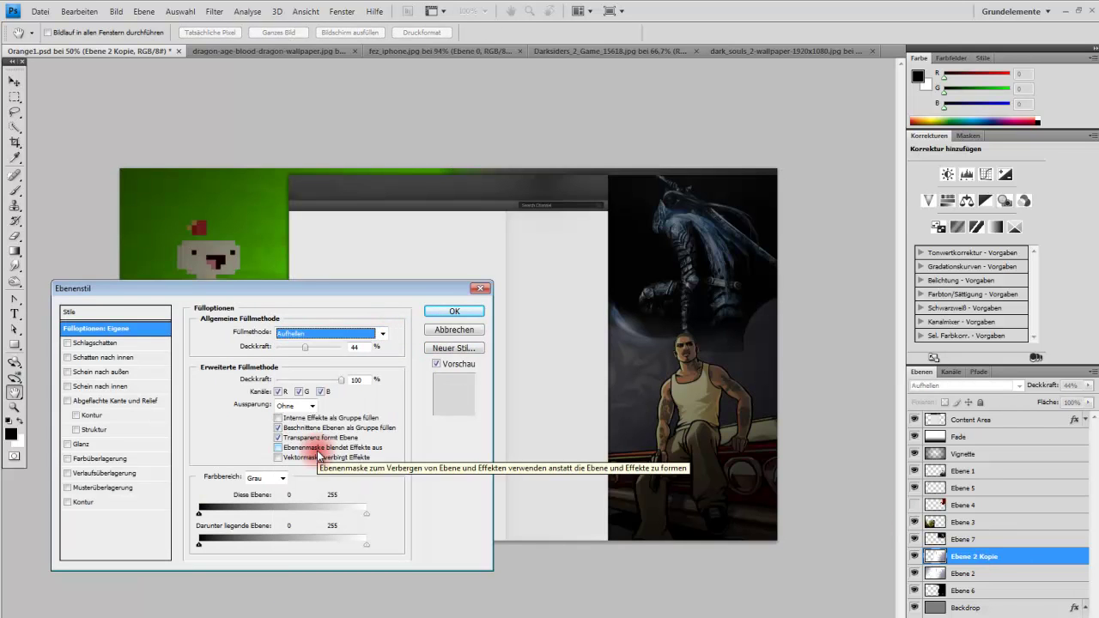
key(Up)
key(Up)
key(Up)
key(Up)
key(Up)
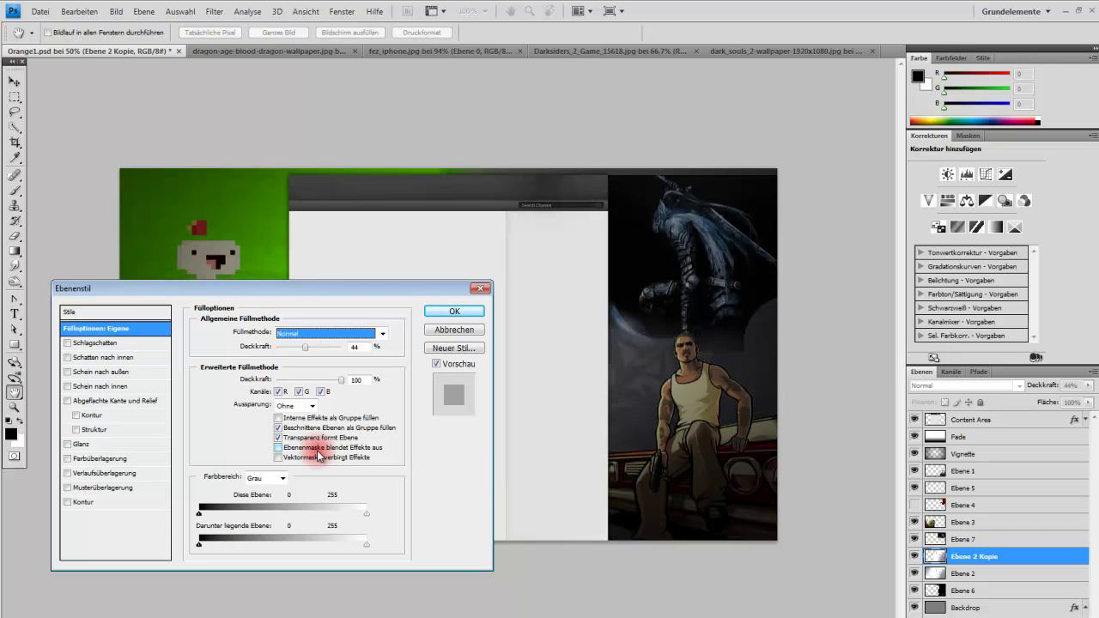
key(Down)
key(Down)
key(Down)
key(Down)
key(Down)
key(Down)
key(Down)
key(Down)
key(Down)
key(Down)
key(Down)
key(Down)
key(Down)
key(Up)
key(Down)
key(Down)
key(Down)
key(Down)
key(Down)
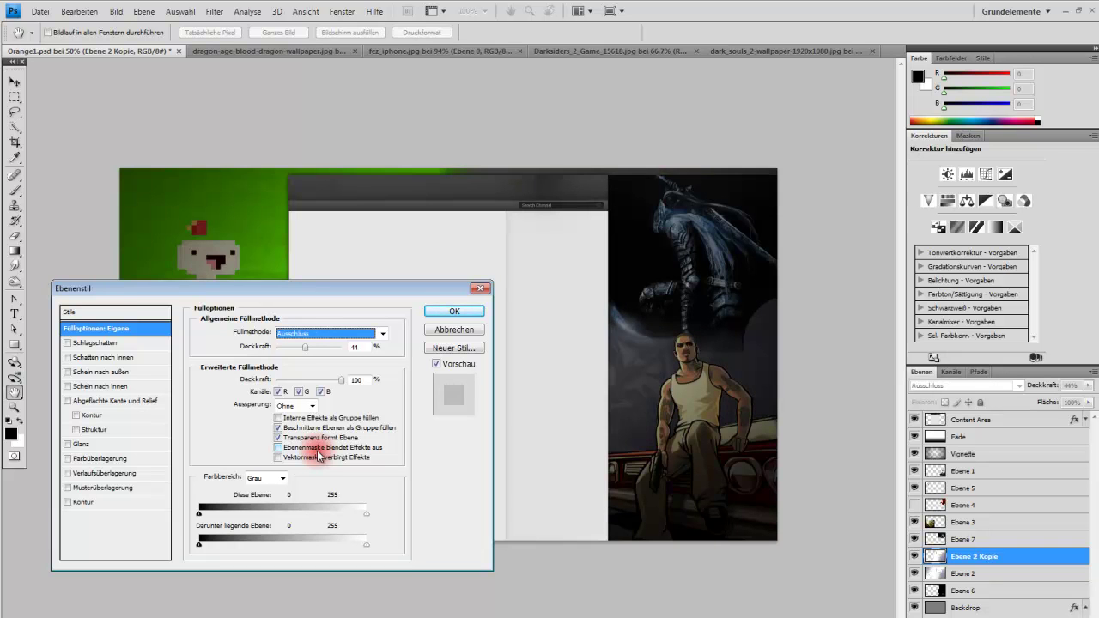
key(Down)
key(Down)
key(Down)
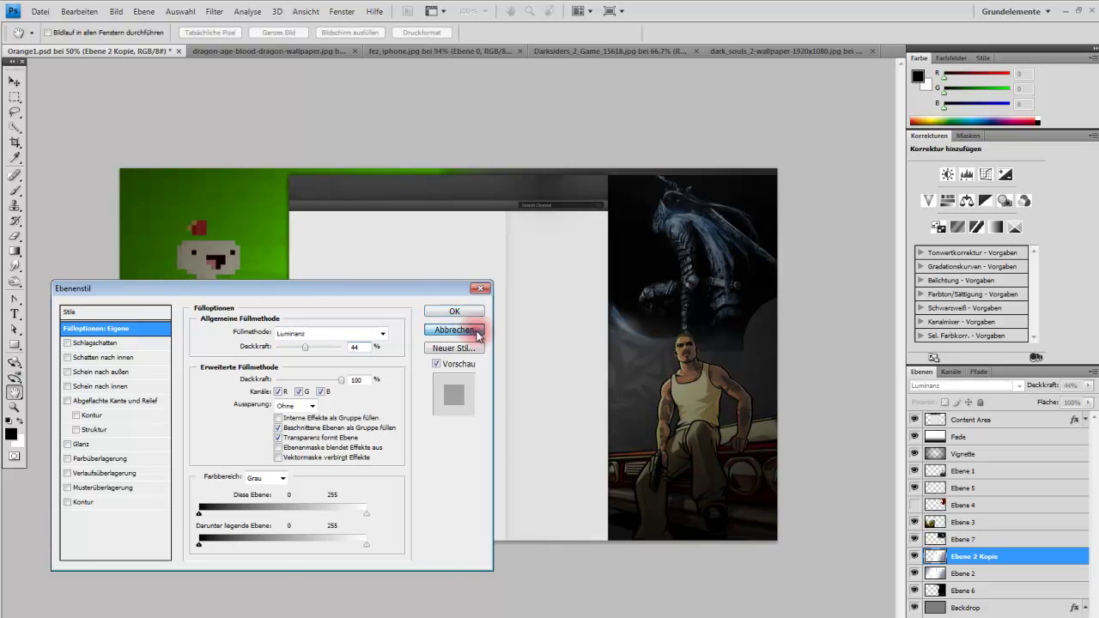
click(470, 331)
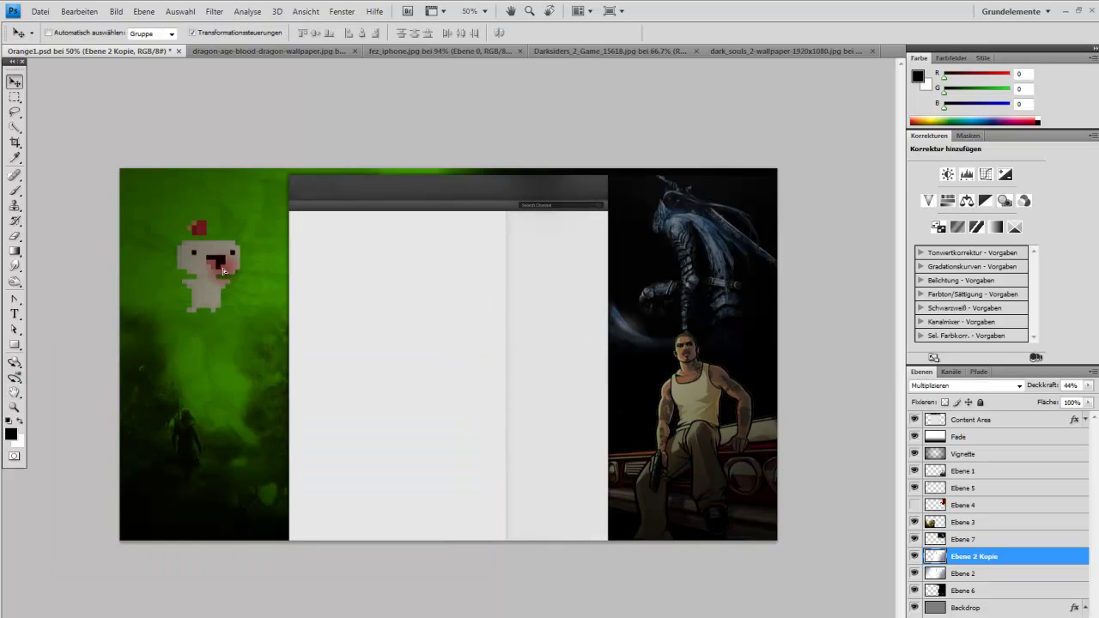
drag(240, 243, 415, 369)
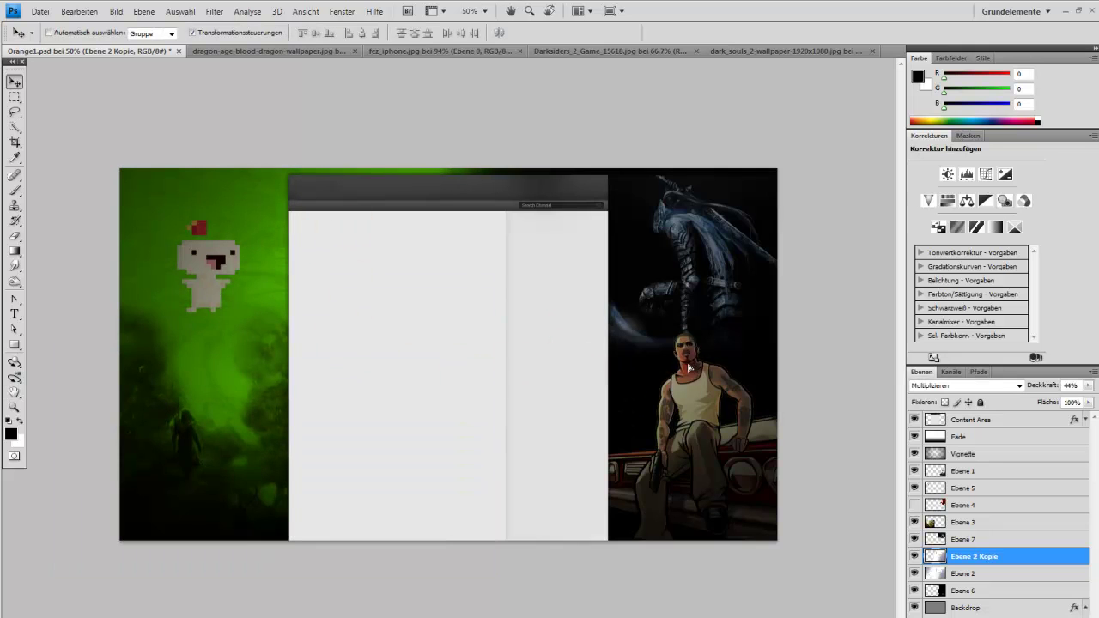
Try a red Farbüberlagerung in Multiplizieren and Negativ multiplizieren, then turn it off and cancel
double_click(1052, 556)
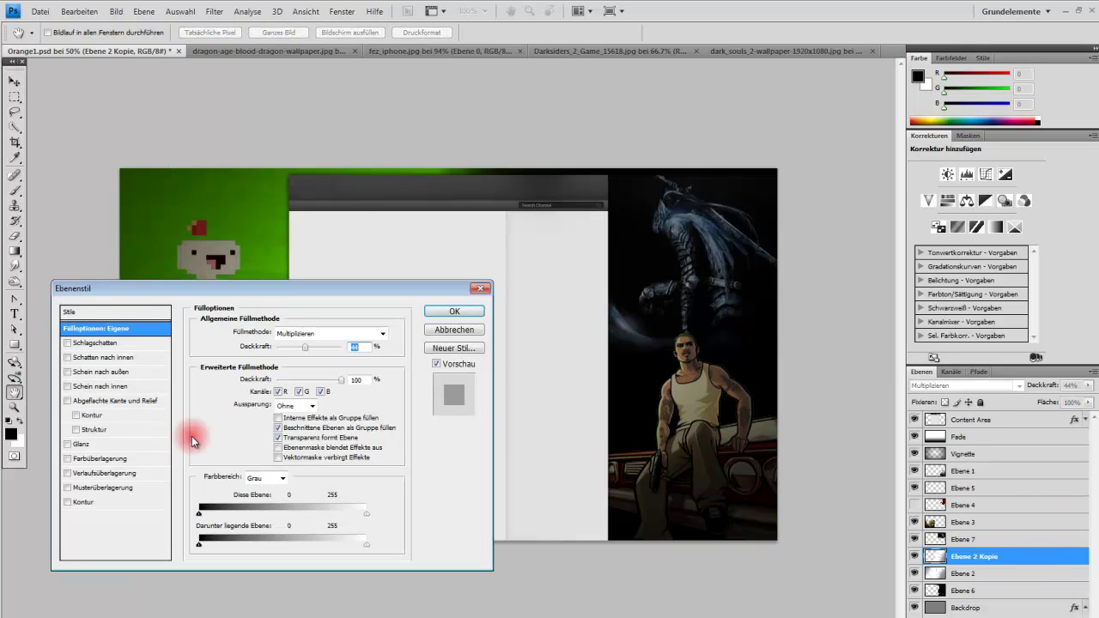
click(108, 462)
mouse_move(385, 292)
mouse_down()
mouse_move(342, 338)
mouse_move(351, 328)
mouse_up()
click(318, 370)
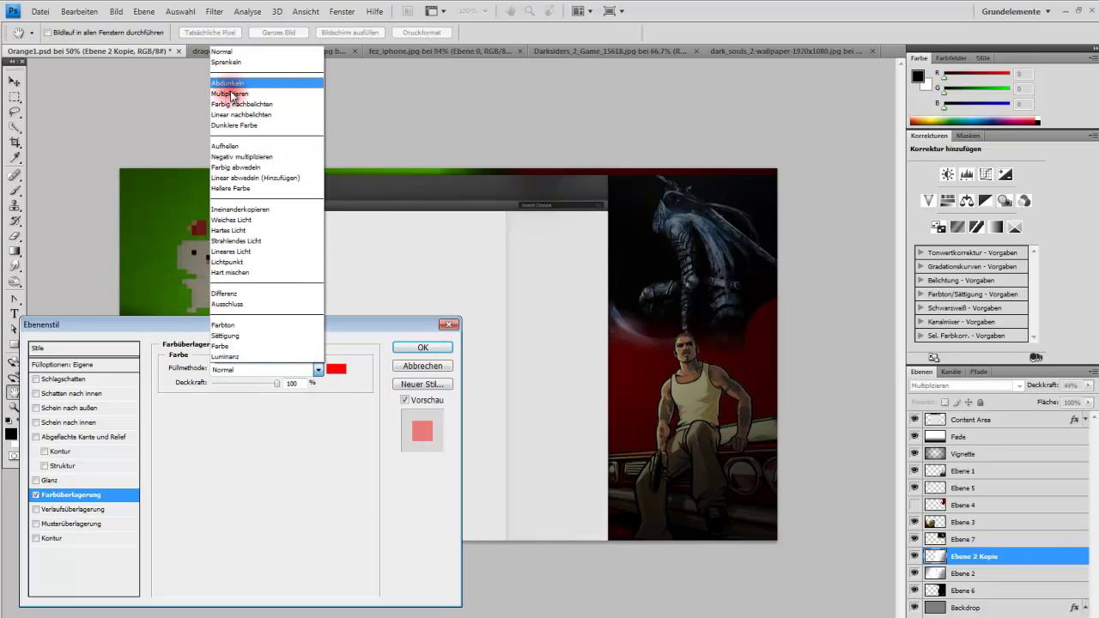
click(232, 96)
click(318, 370)
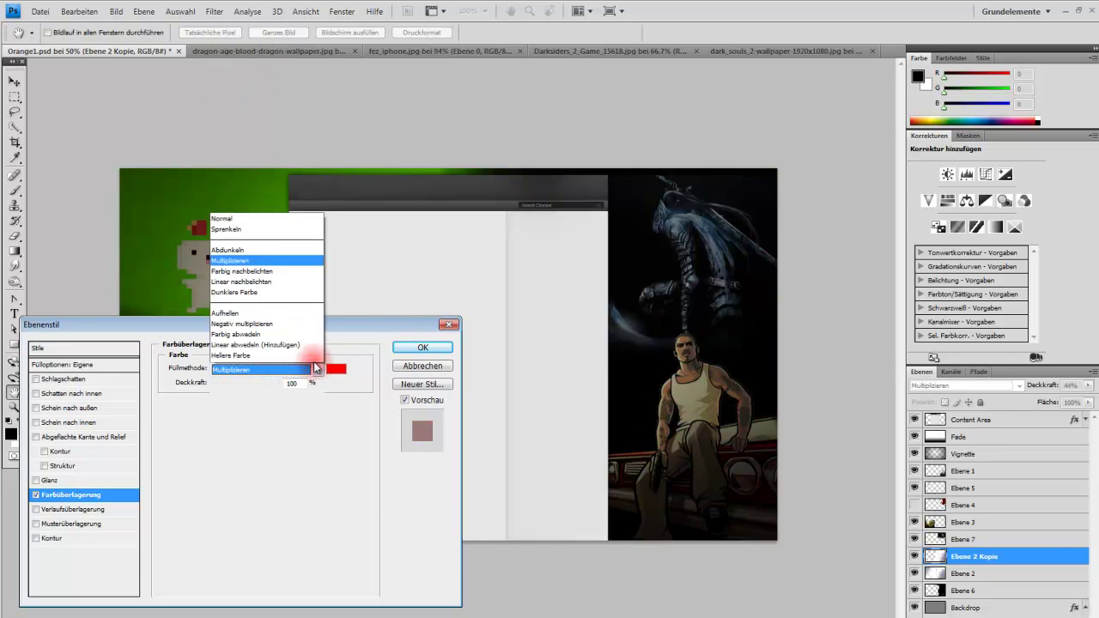
click(233, 157)
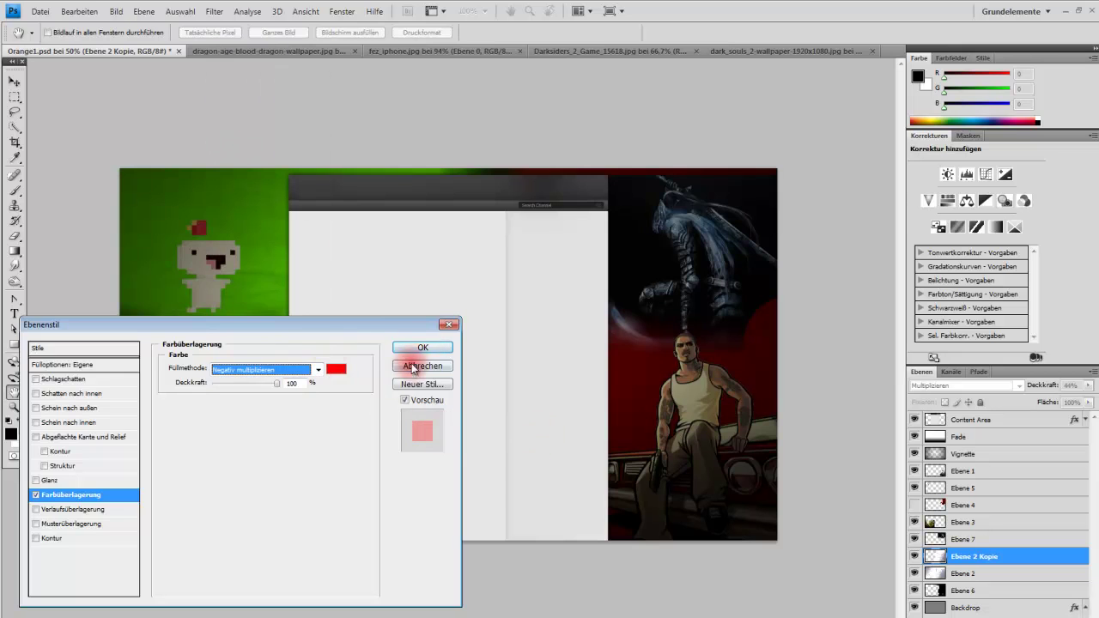
drag(241, 336, 286, 288)
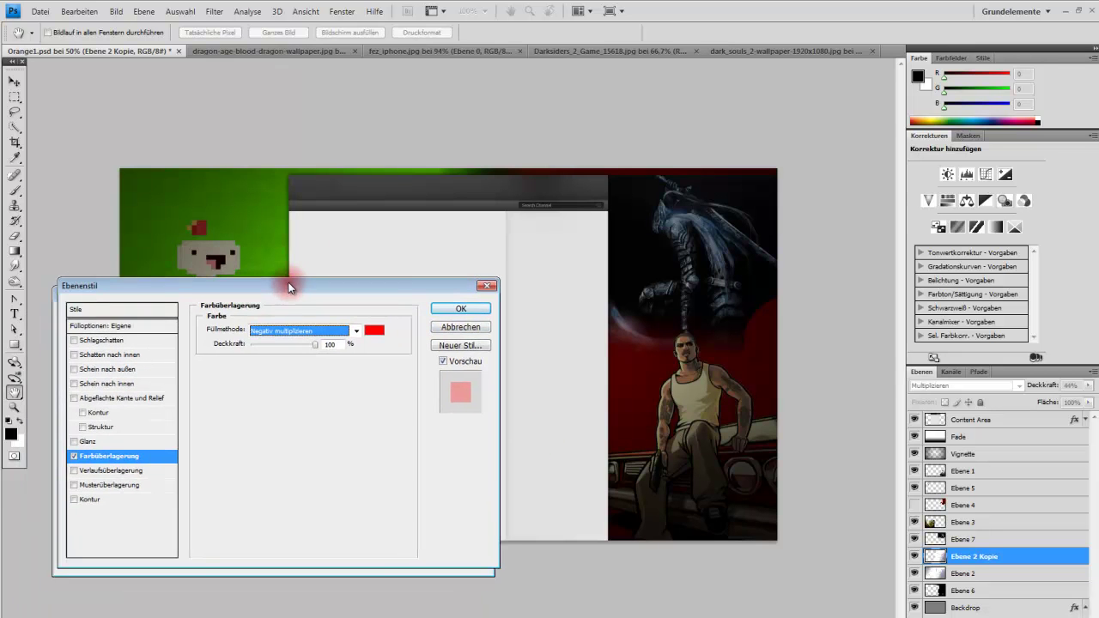
click(79, 447)
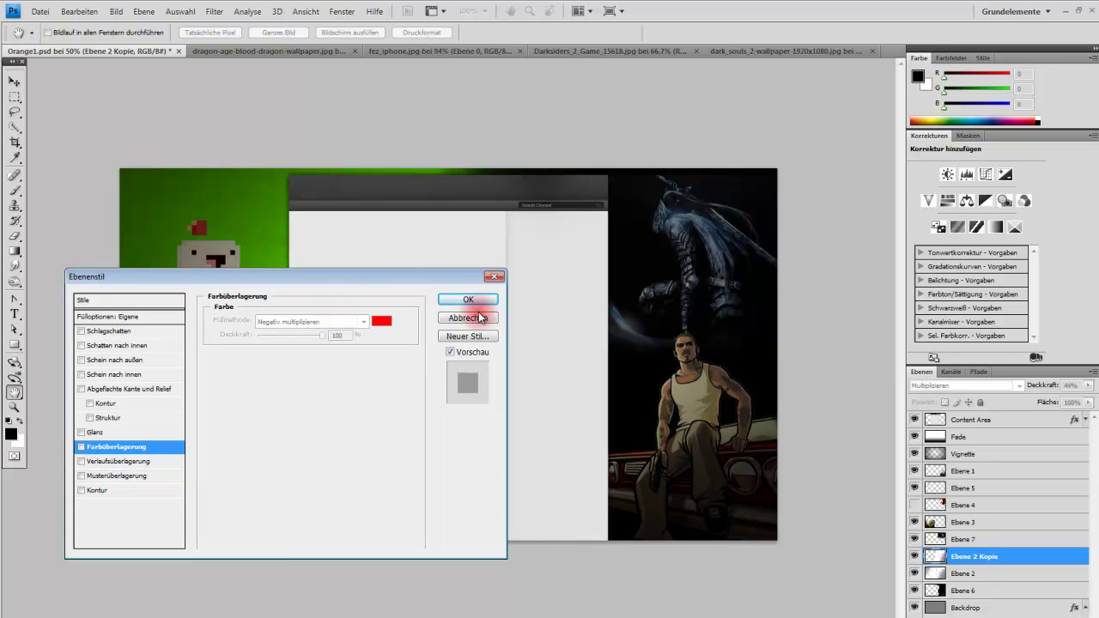
click(468, 299)
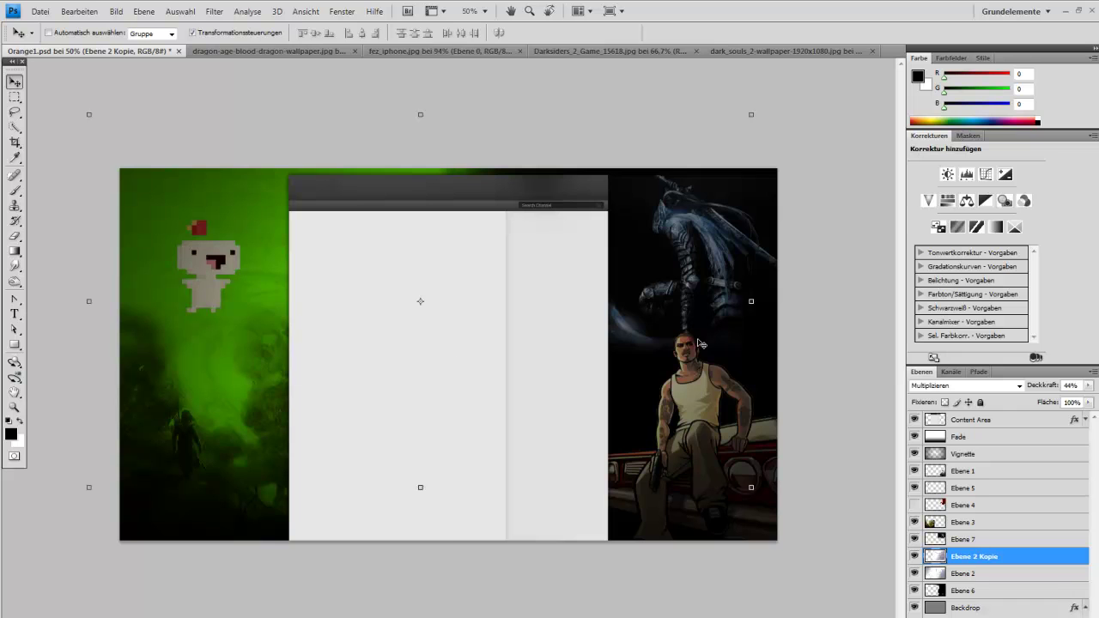
Delete Ebene 2 Kopie and the Ebene 7 knight, and hide Ebene 6
key(Delete)
click(913, 573)
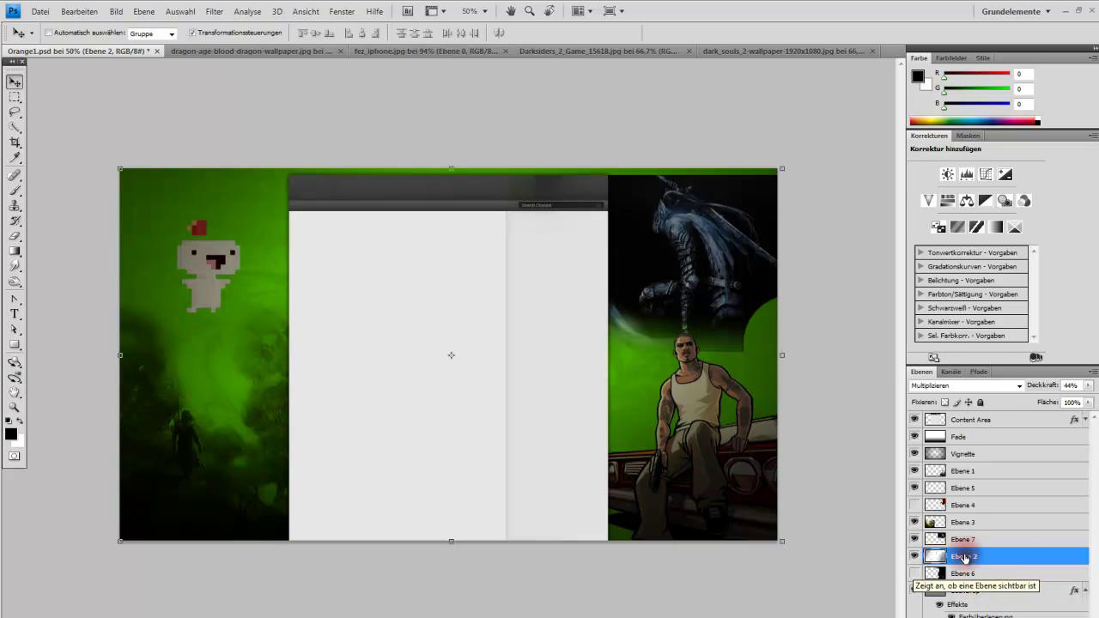
click(1012, 541)
key(Delete)
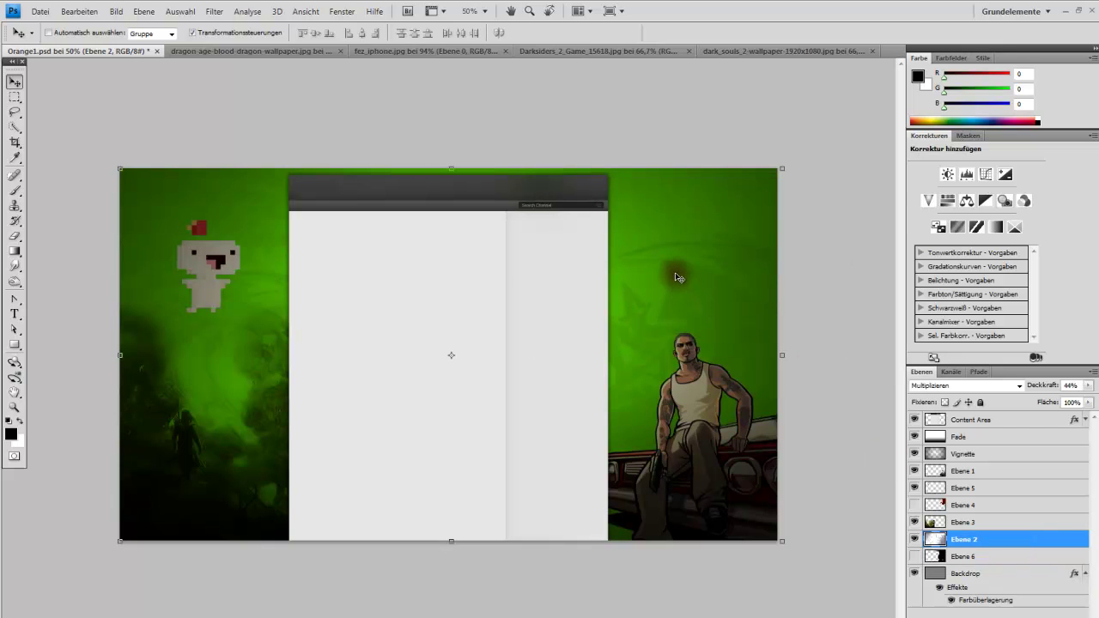
Briefly preview the Ebene 4 red dragon splatter, then switch to the browser image search
click(914, 505)
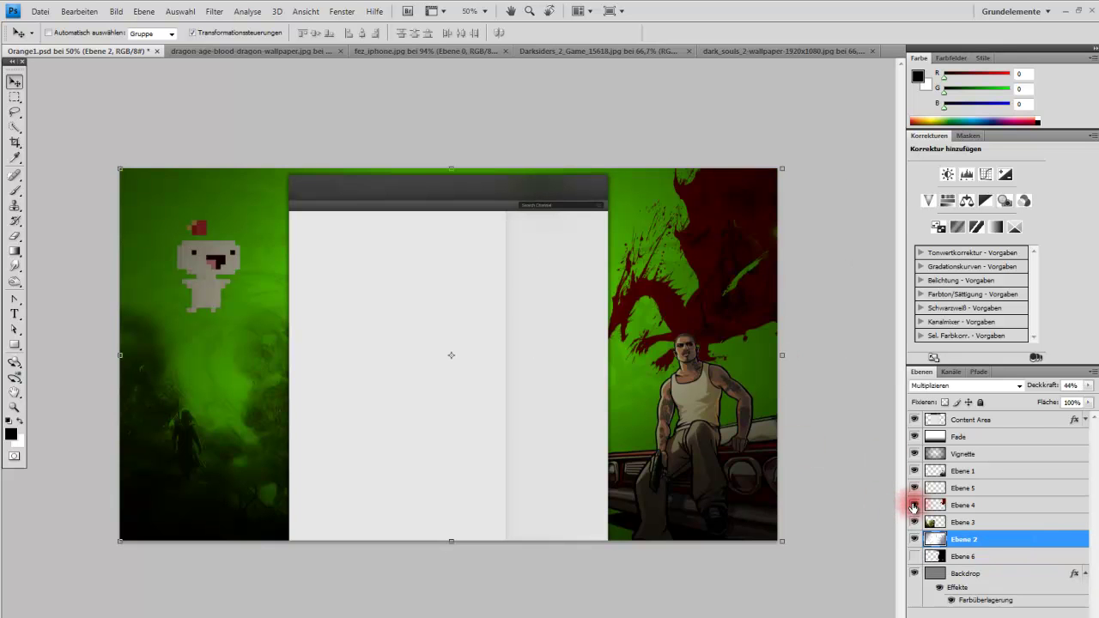
click(914, 505)
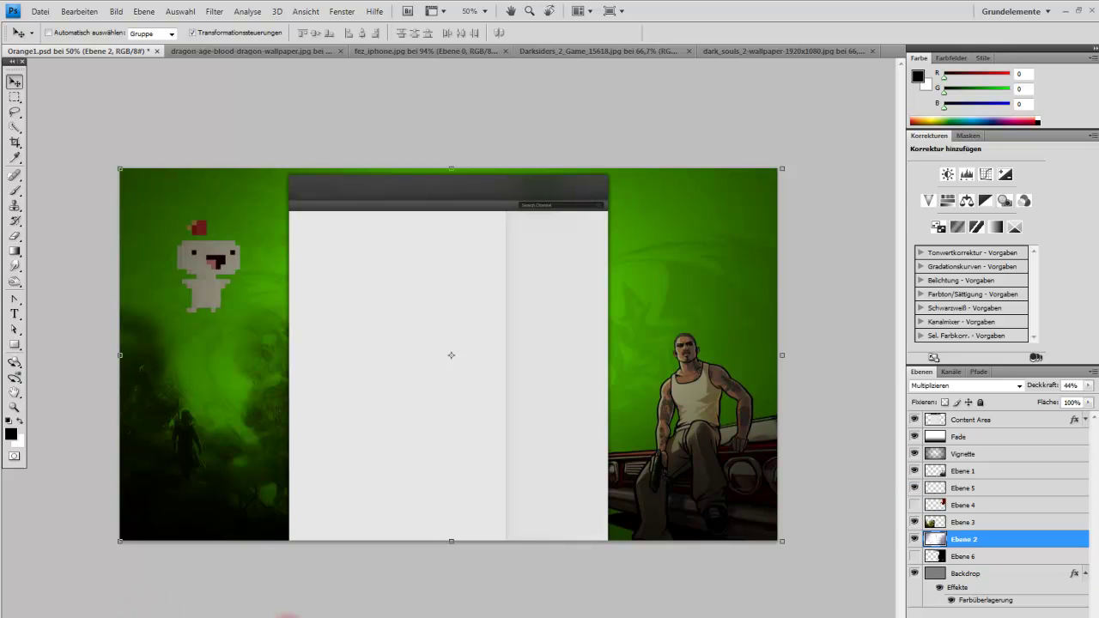
key(alt+Tab)
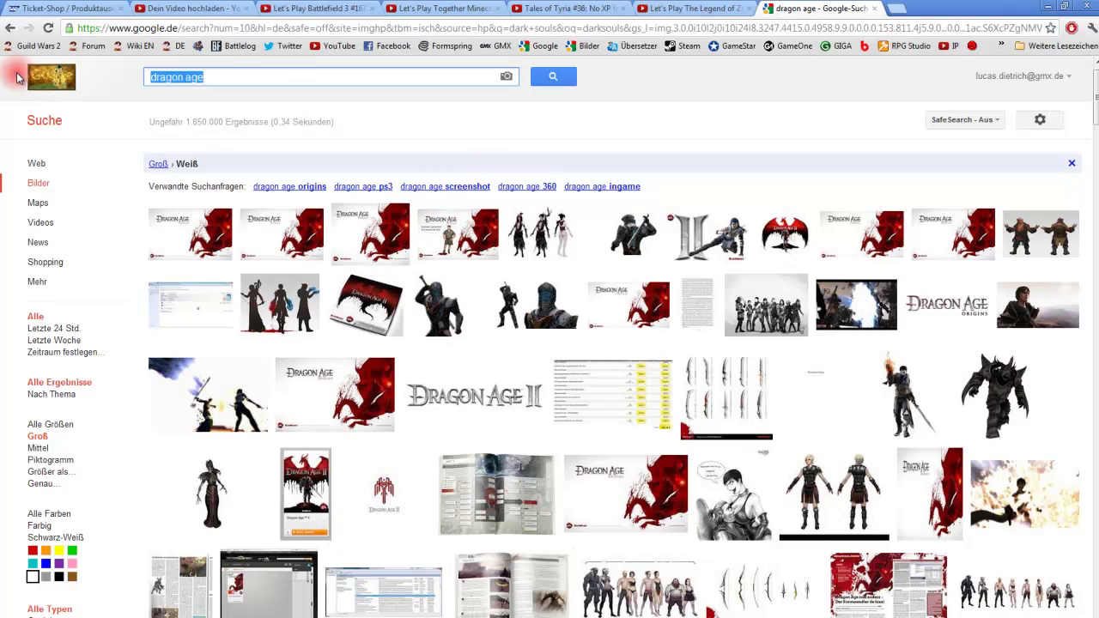
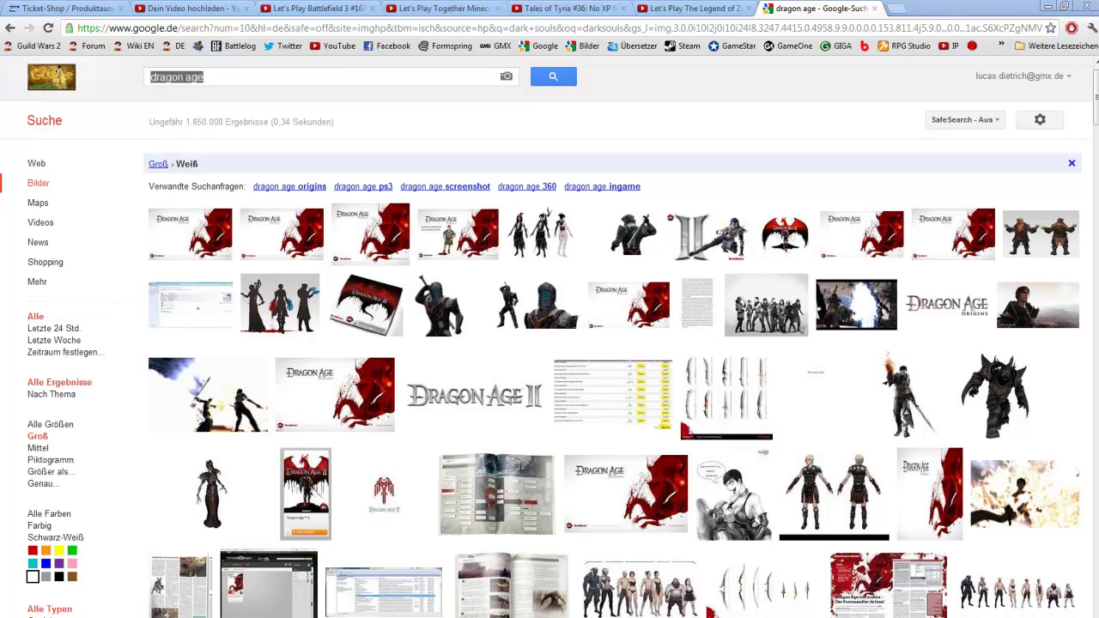
Leave Chrome's Dragon Age image results and return to Orange1.psd in Photoshop
key(alt+Tab)
click(39, 11)
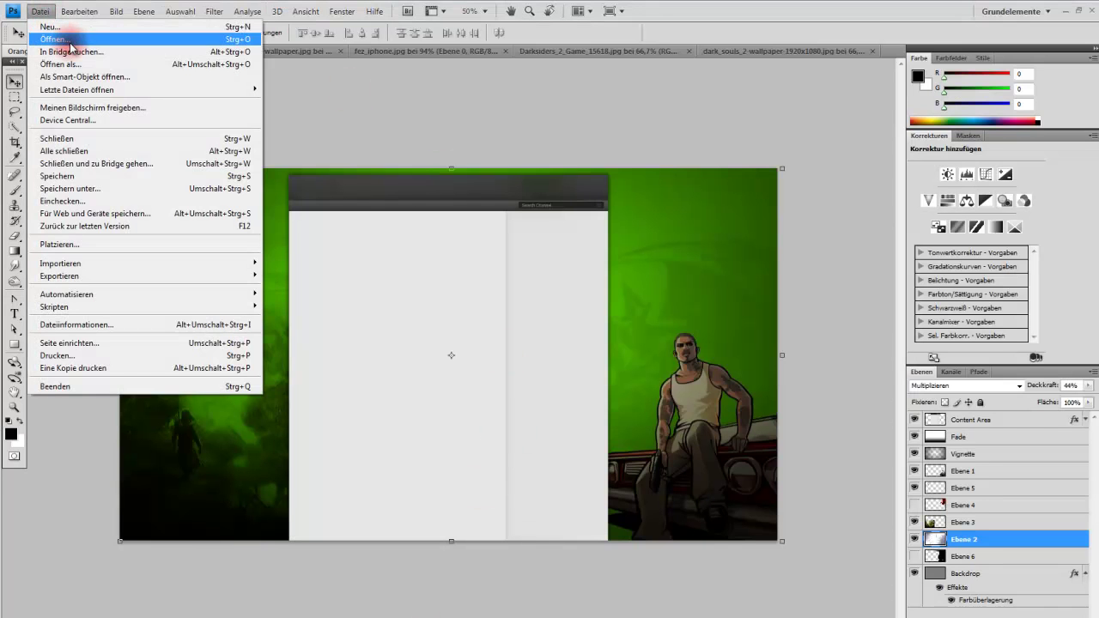
Open the final_fantasy character image from the file browser
click(65, 38)
click(695, 265)
scroll(733, 287, down, 2)
scroll(733, 287, down, 2)
scroll(733, 287, down, 3)
scroll(730, 290, down, 3)
scroll(731, 290, down, 3)
scroll(731, 290, down, 3)
scroll(726, 289, down, 3)
scroll(722, 287, down, 2)
scroll(549, 241, up, 1)
scroll(602, 240, down, 1)
double_click(472, 243)
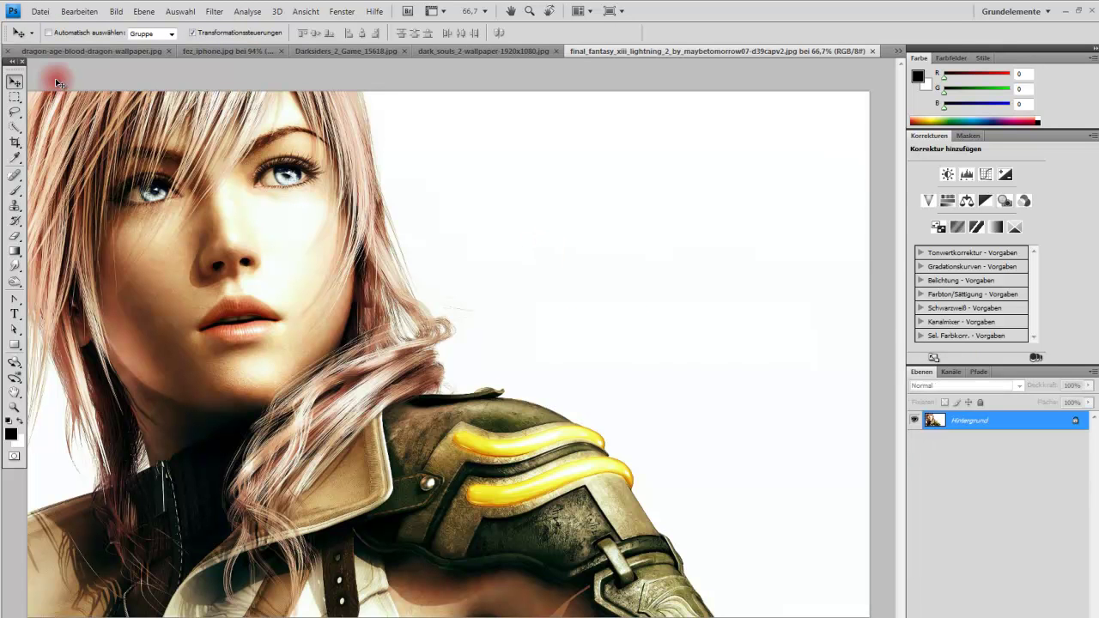
Select all of the Final Fantasy image and paste it into Orange1.psd as a new layer
click(15, 96)
click(14, 80)
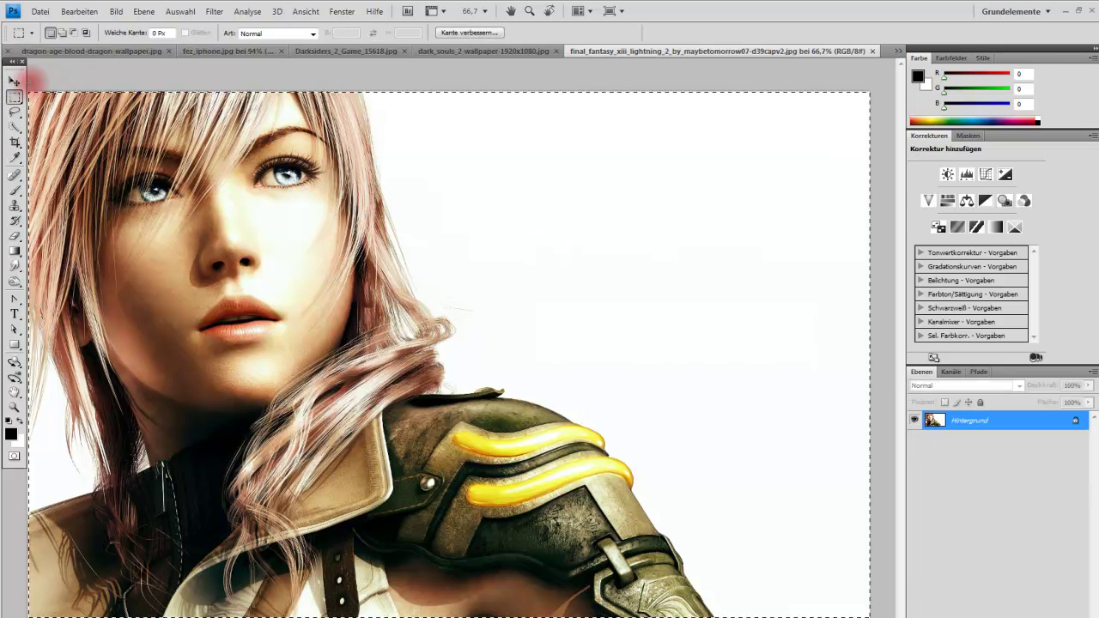
key(ctrl+a)
click(82, 51)
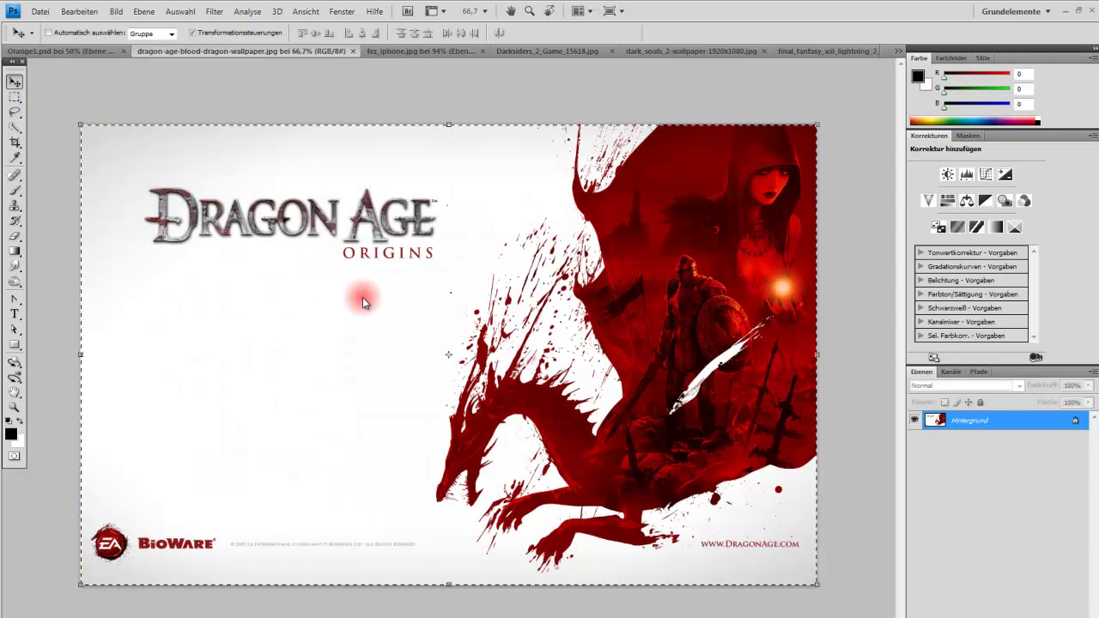
click(73, 51)
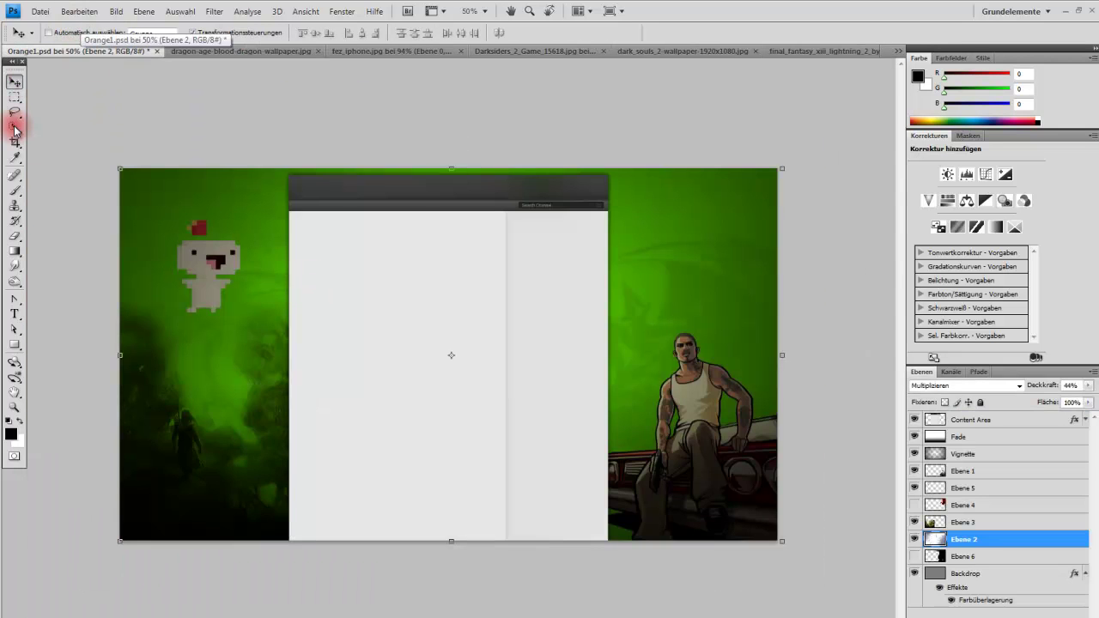
click(15, 96)
key(ctrl+v)
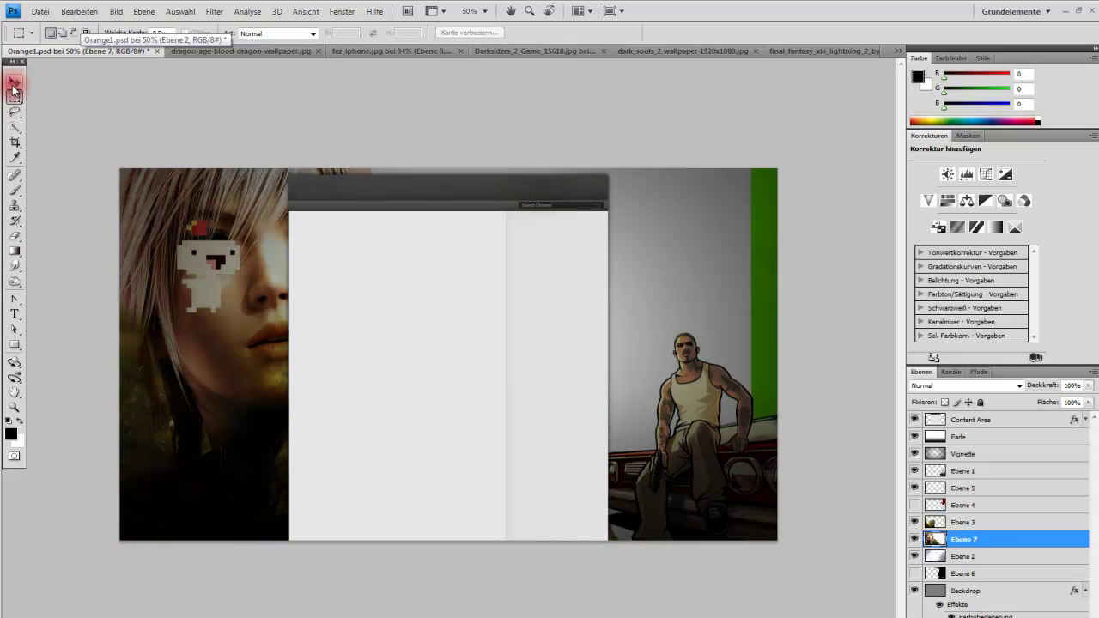
Position the pasted Final Fantasy character on the canvas with the Move tool
click(14, 80)
drag(264, 237, 633, 238)
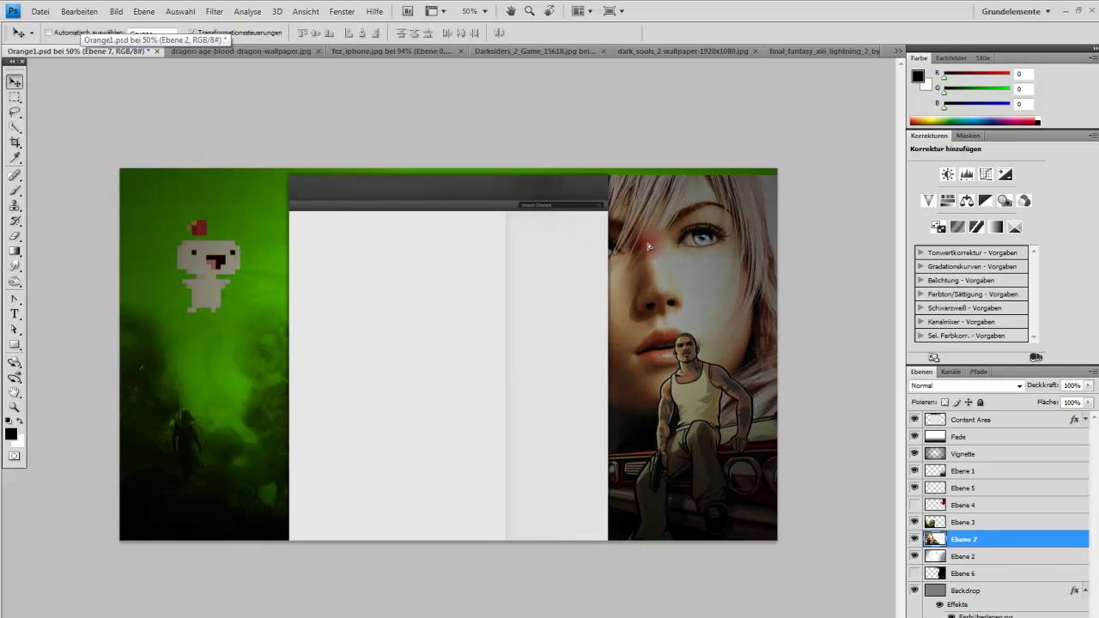
drag(759, 281, 585, 259)
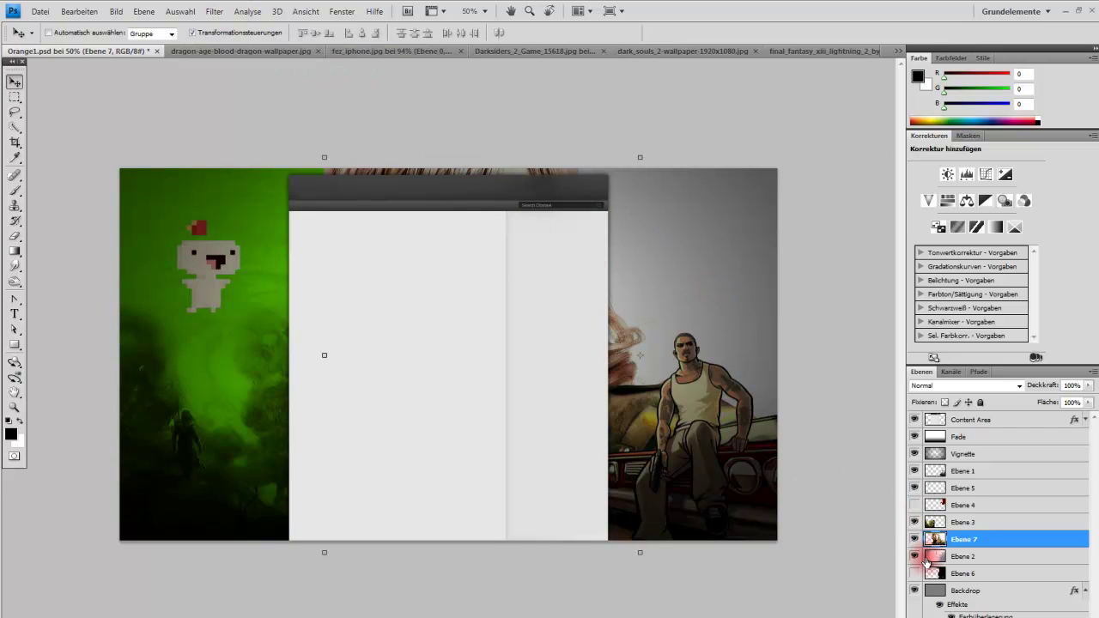
Delete the hidden Ebene 6 layer and reselect Ebene 7
click(968, 574)
key(Delete)
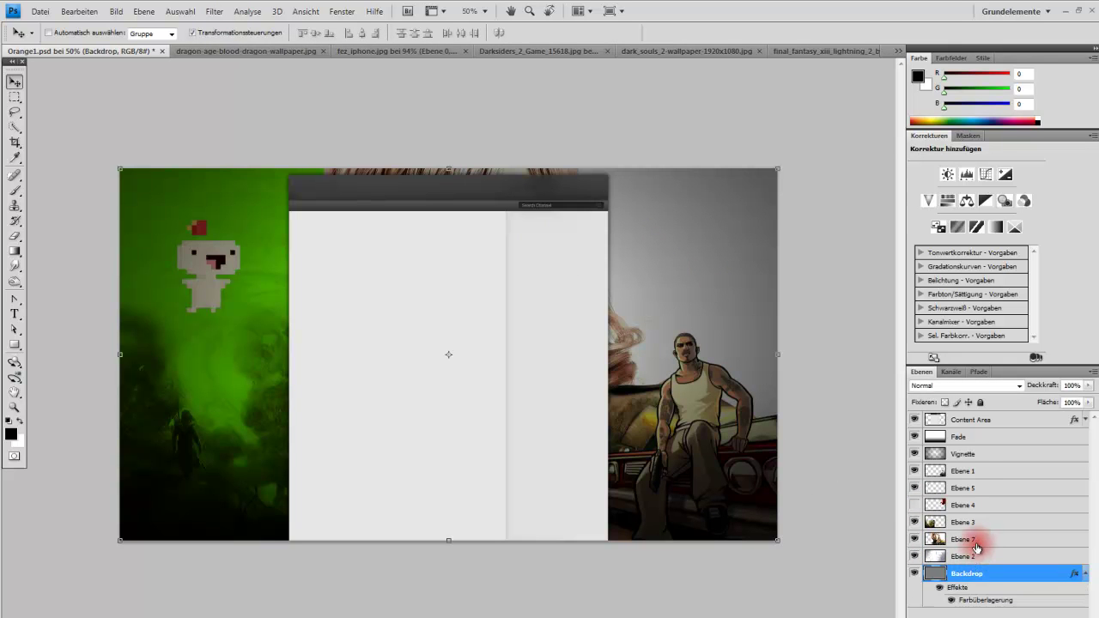
click(974, 539)
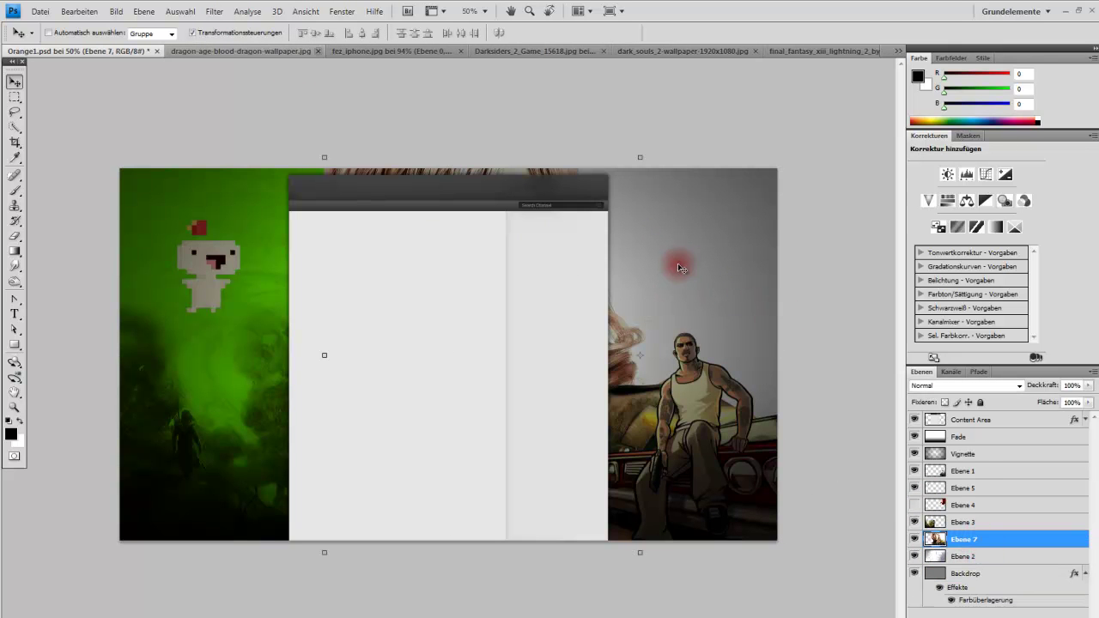
Move the Ebene 7 character to the left side and open its blending options
drag(678, 263, 610, 253)
click(142, 11)
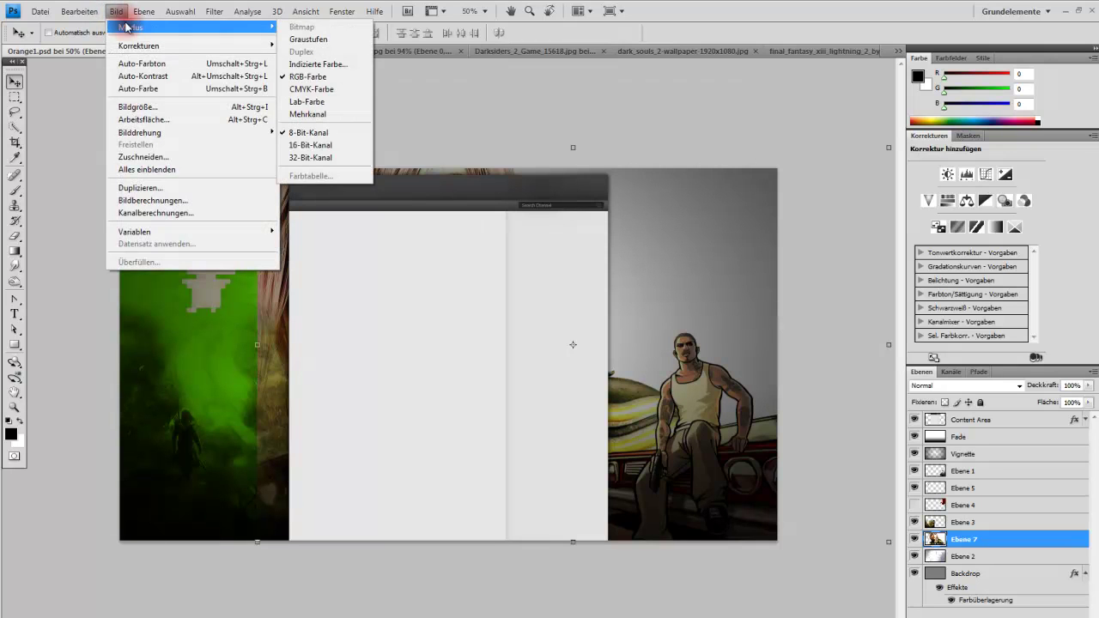
click(640, 251)
right_click(678, 296)
mouse_move(677, 297)
mouse_down()
mouse_move(513, 310)
mouse_move(509, 300)
mouse_up()
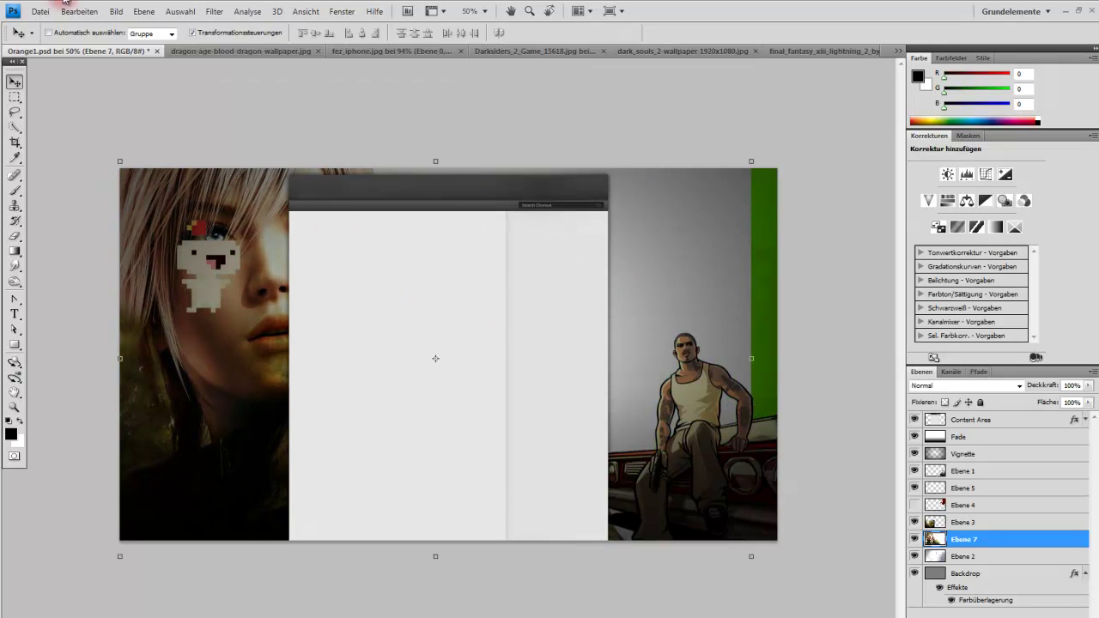
click(114, 12)
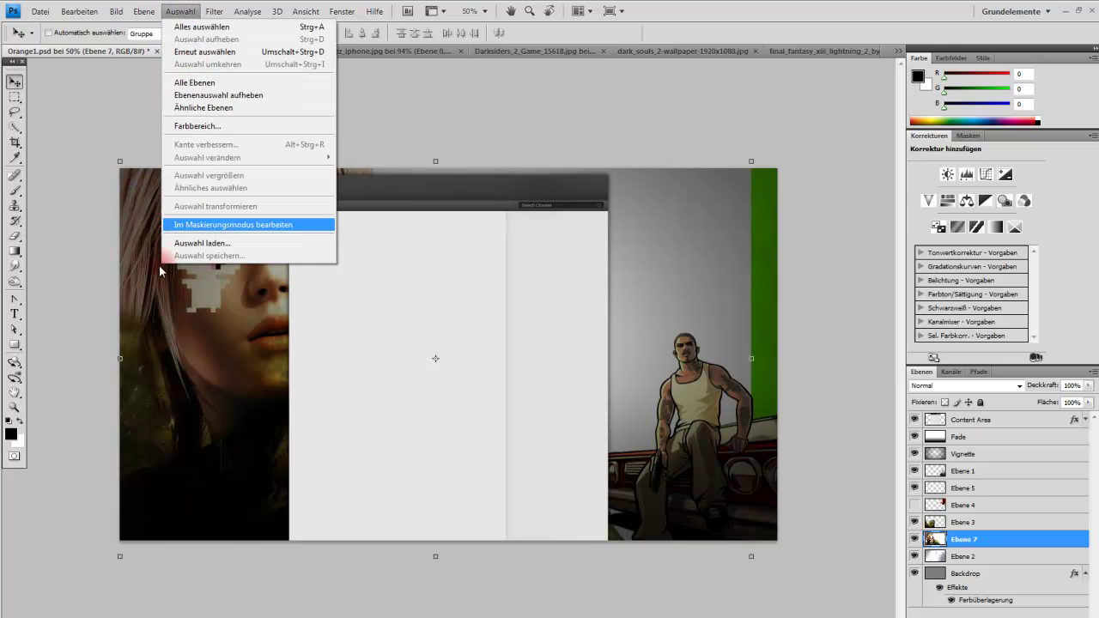
click(185, 300)
double_click(1003, 547)
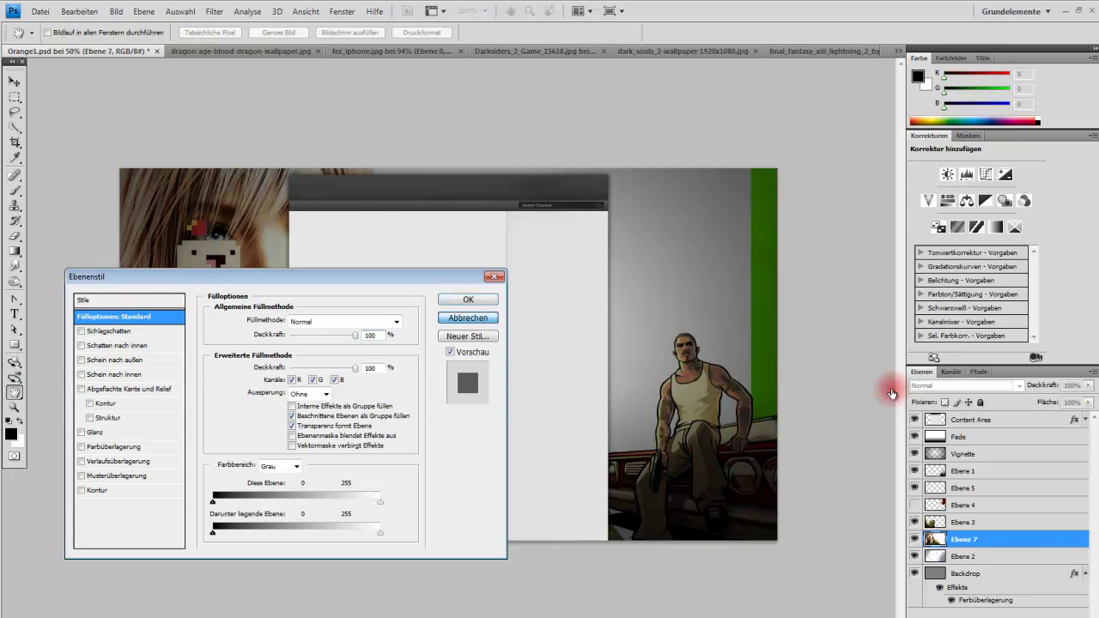
Close the blending options and inspect Ebene 7's layer menu and the Channels panel
key(Escape)
right_click(1045, 533)
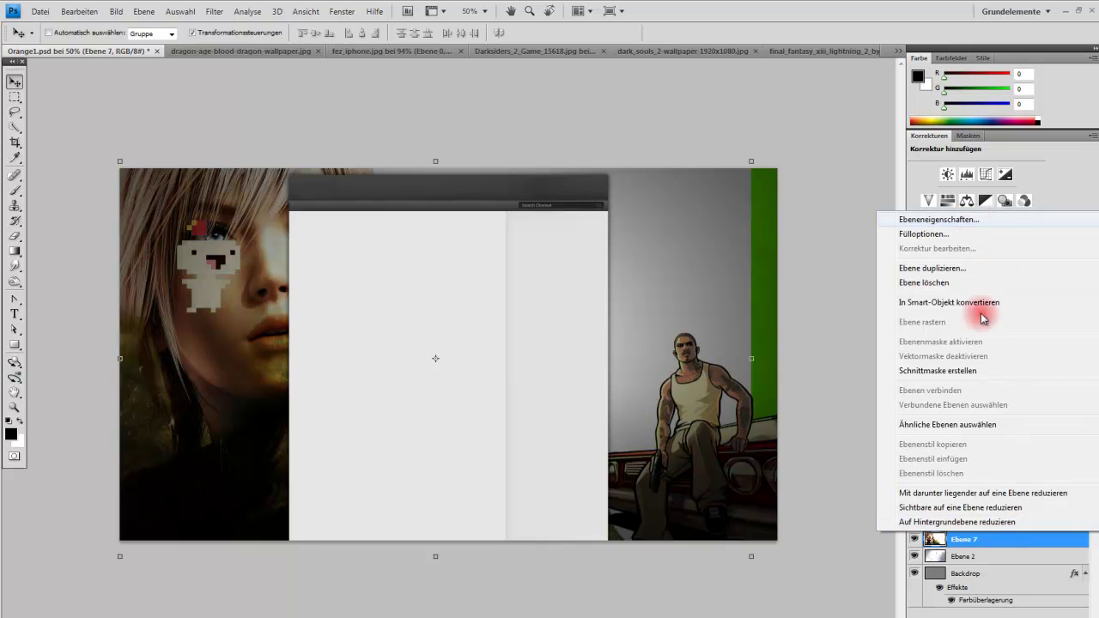
click(1051, 182)
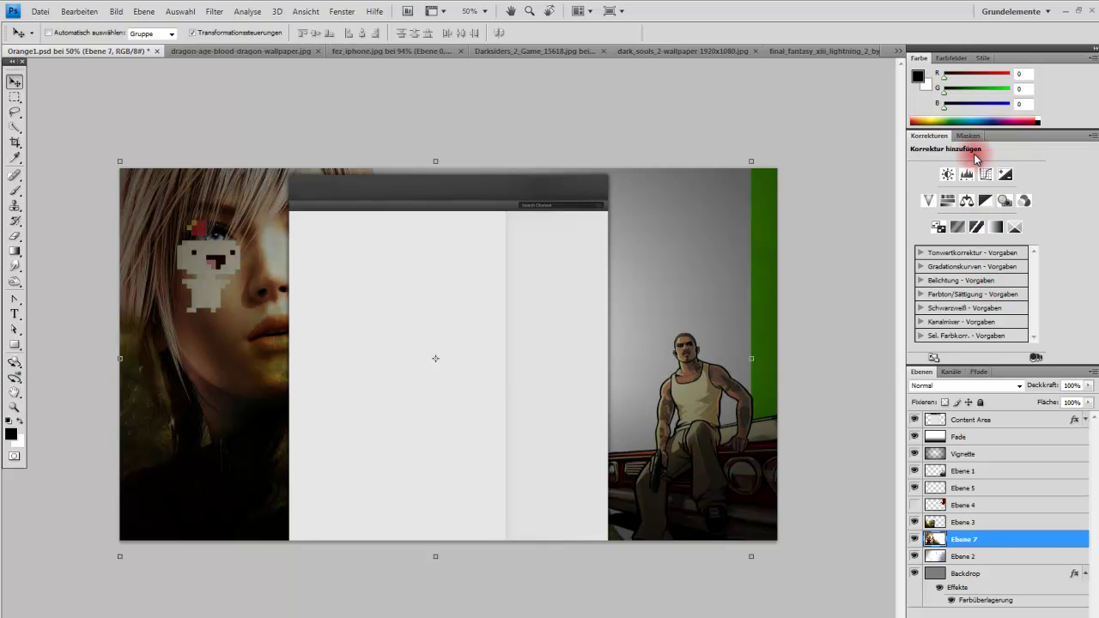
click(950, 371)
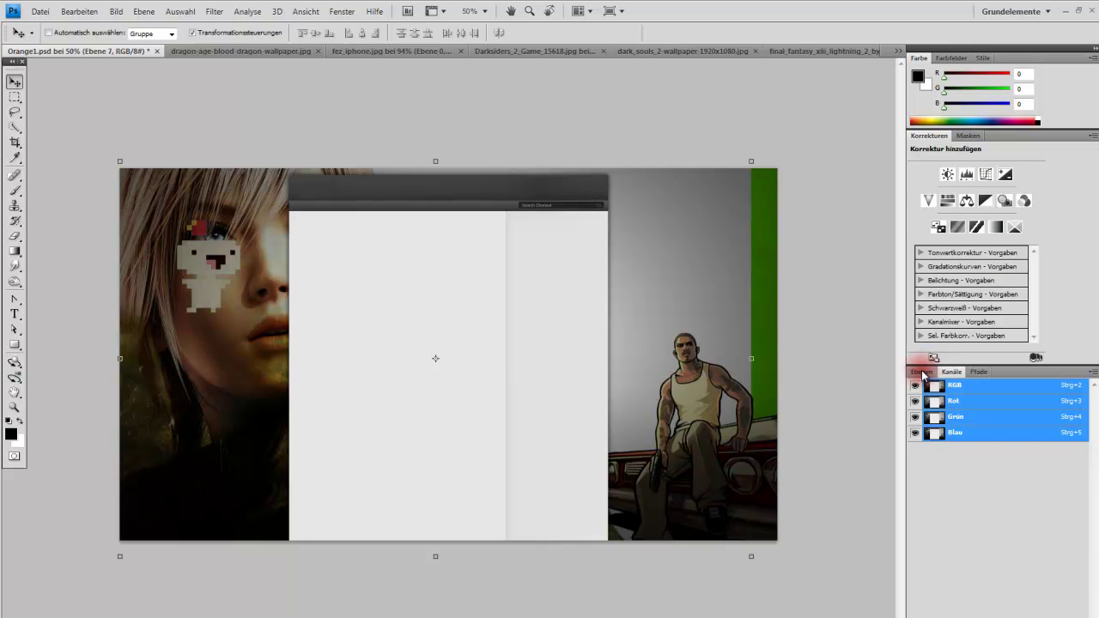
click(922, 373)
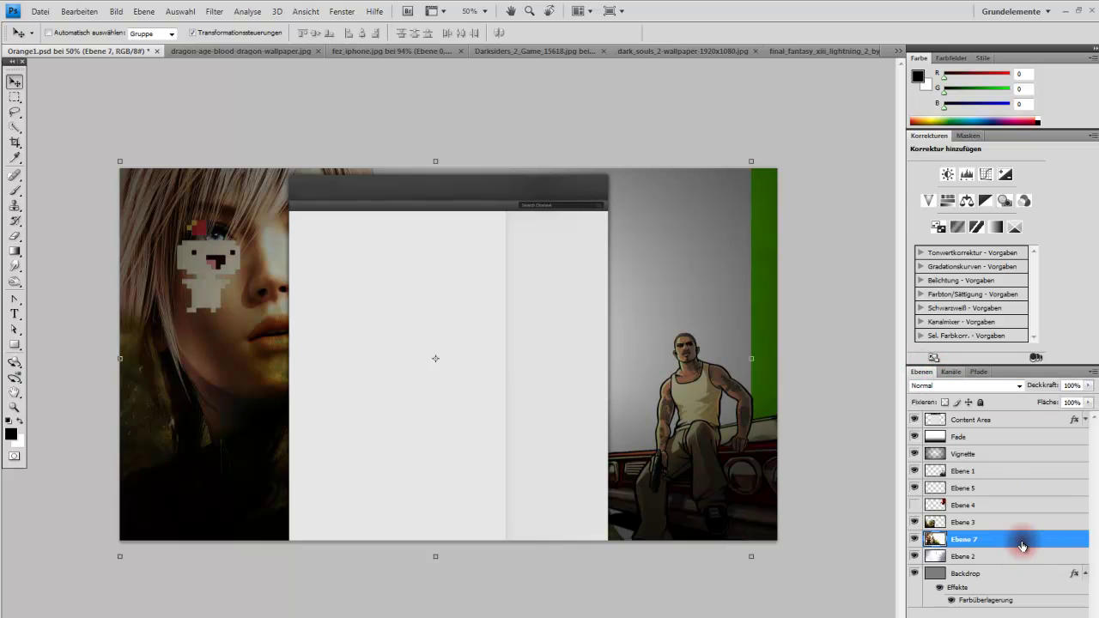
In Ebene 7's Layer Style, try excluding the red and green channels, then restore all three
double_click(1022, 547)
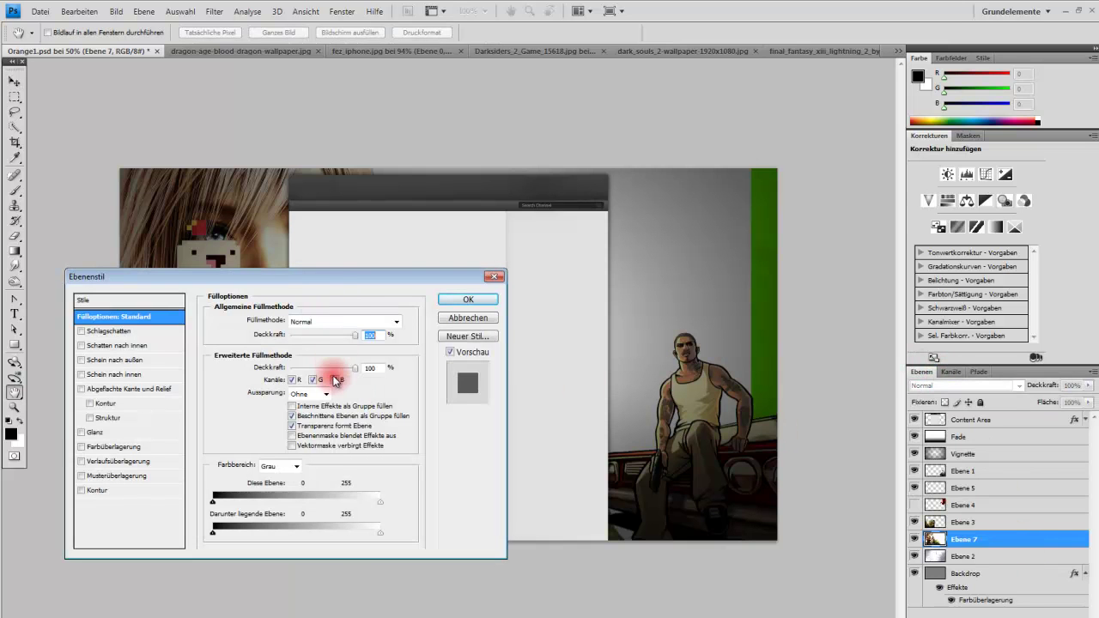
drag(290, 275, 291, 409)
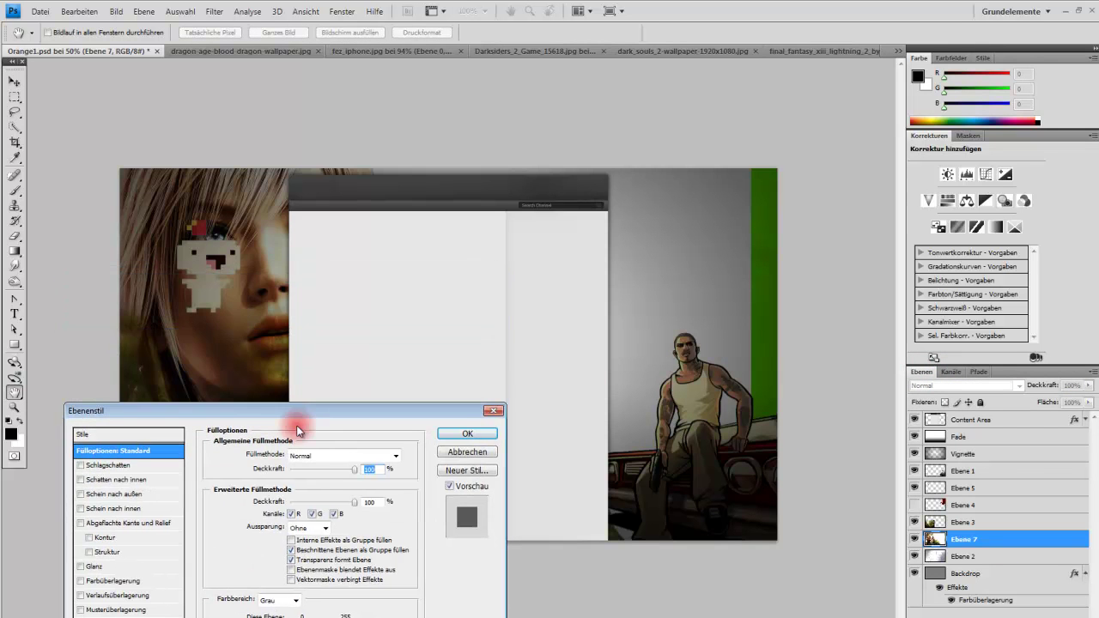
click(292, 514)
click(311, 514)
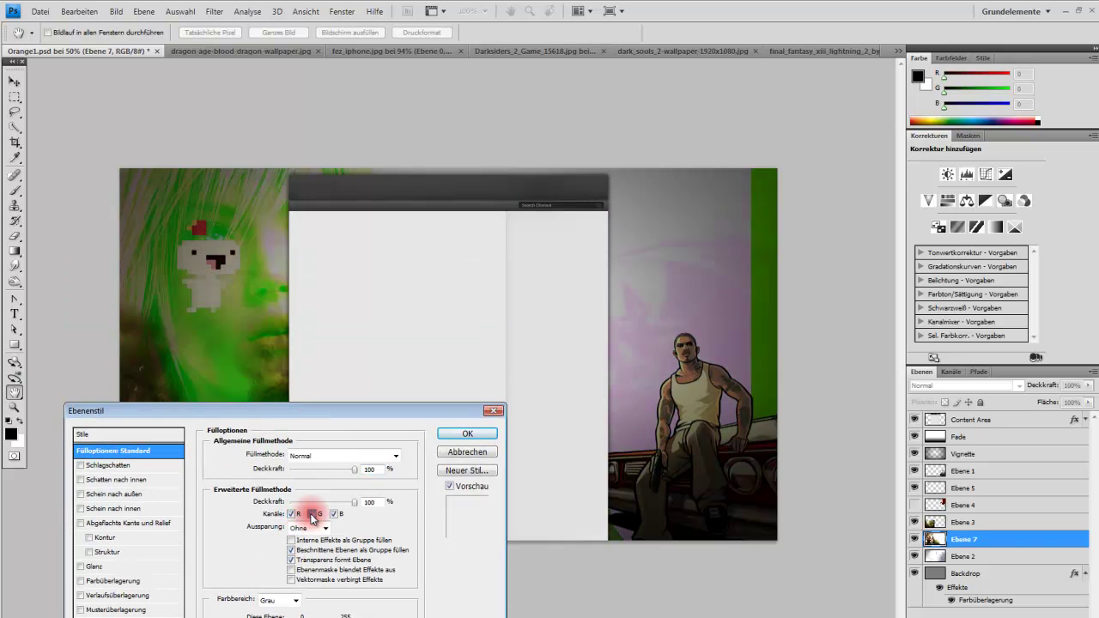
click(313, 514)
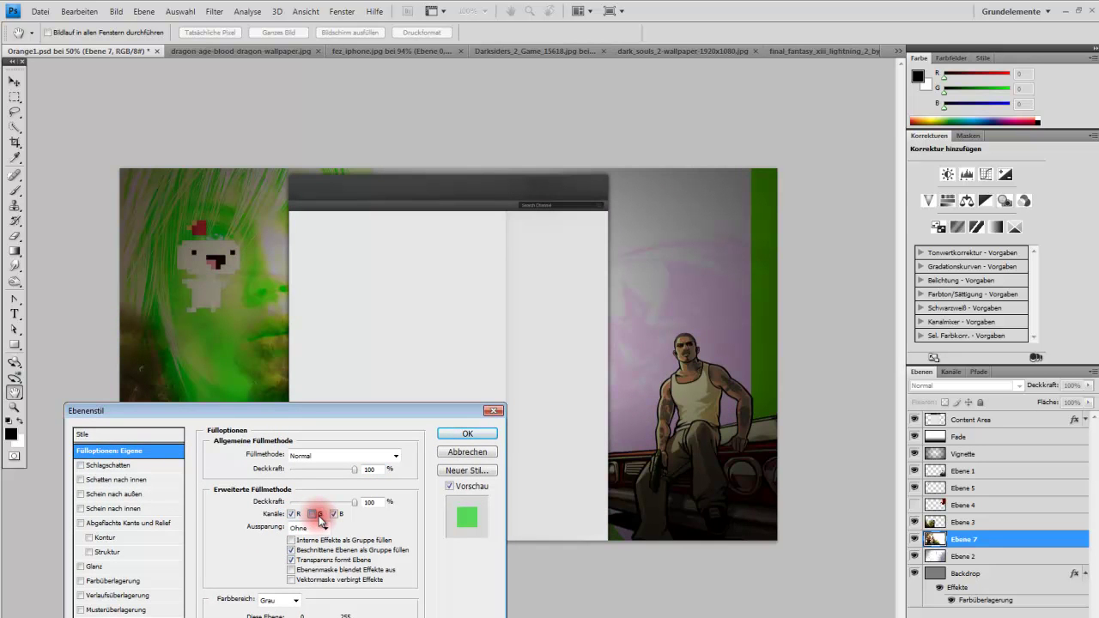
click(317, 515)
click(335, 514)
click(335, 513)
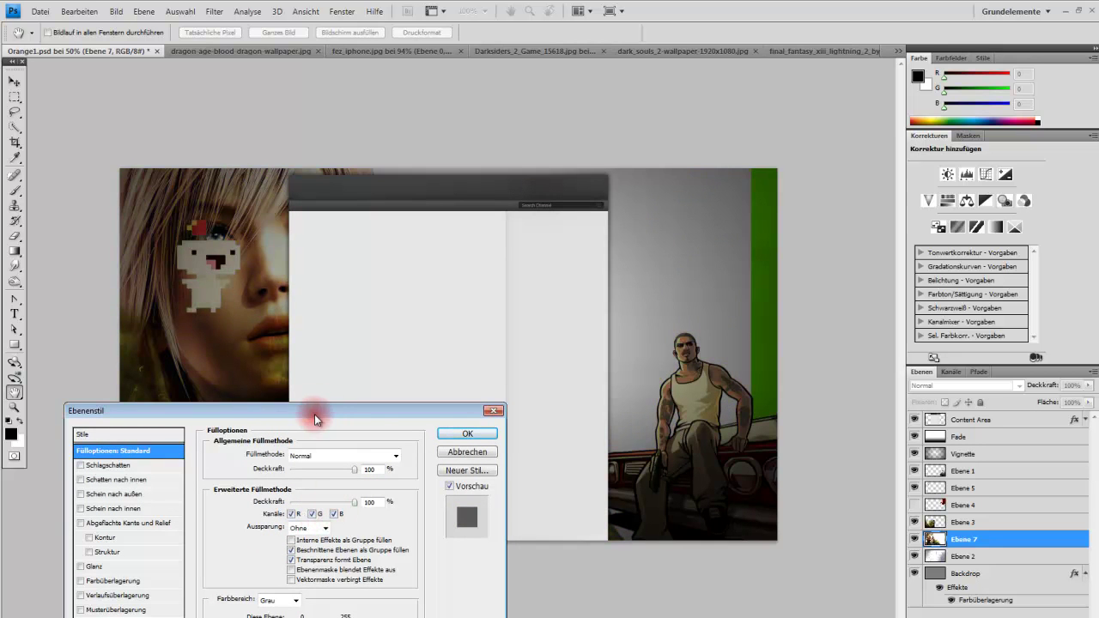
drag(315, 414, 472, 308)
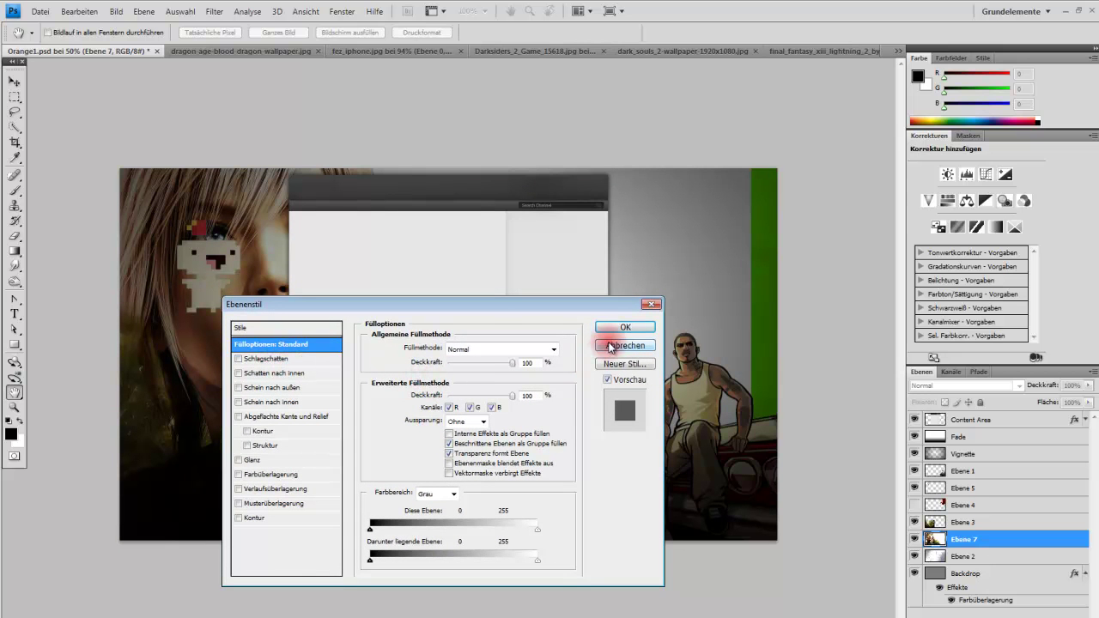
Set Ebene 7's blend mode to Multiplizieren and drag the green character to the right side
click(522, 349)
click(505, 396)
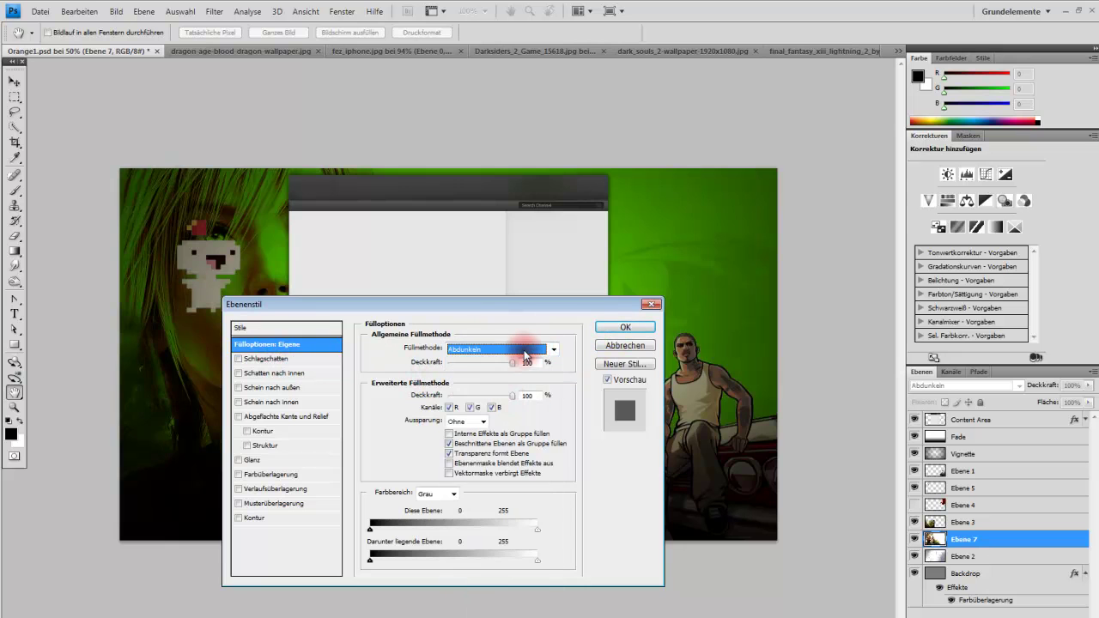
scroll(526, 354, down, 1)
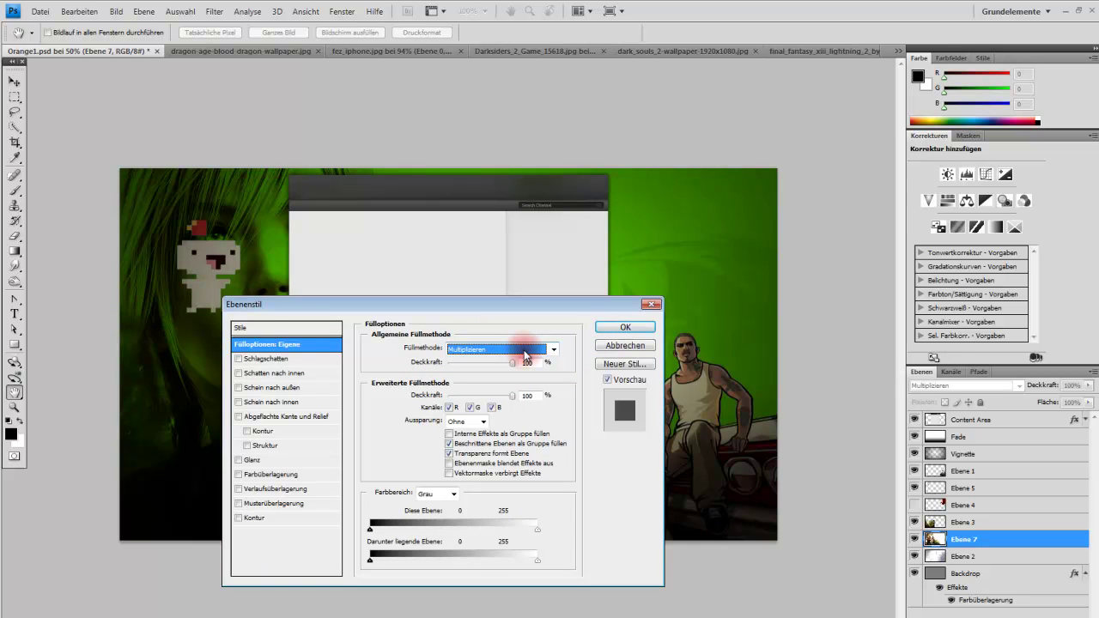
click(626, 327)
mouse_move(271, 232)
mouse_down()
mouse_move(686, 240)
mouse_move(673, 241)
mouse_up()
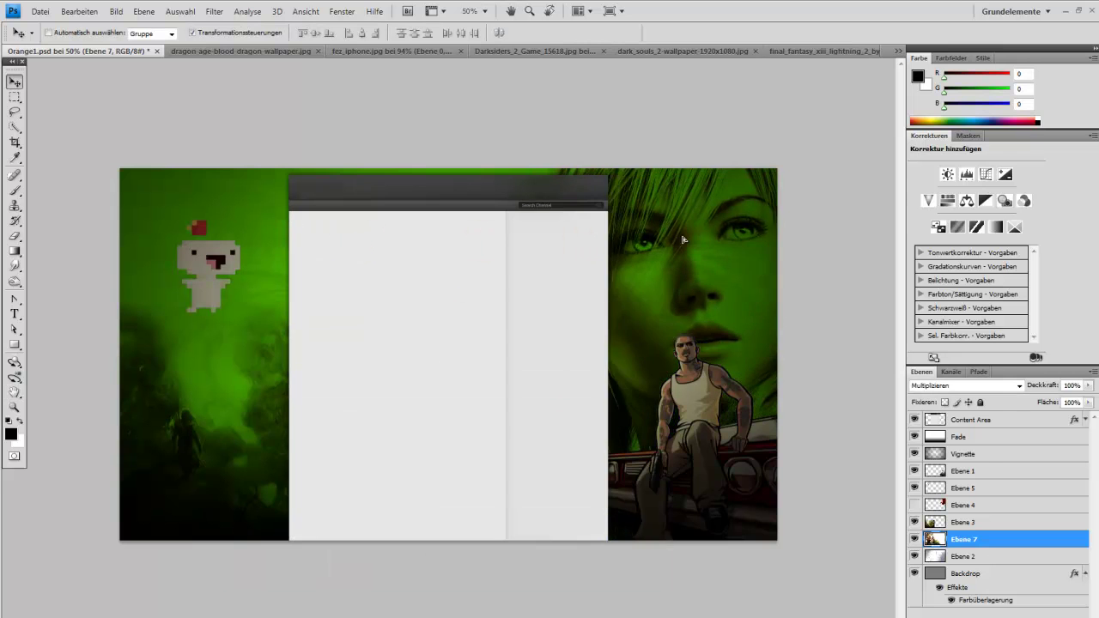
mouse_move(673, 242)
mouse_down()
mouse_move(504, 239)
mouse_move(575, 232)
mouse_up()
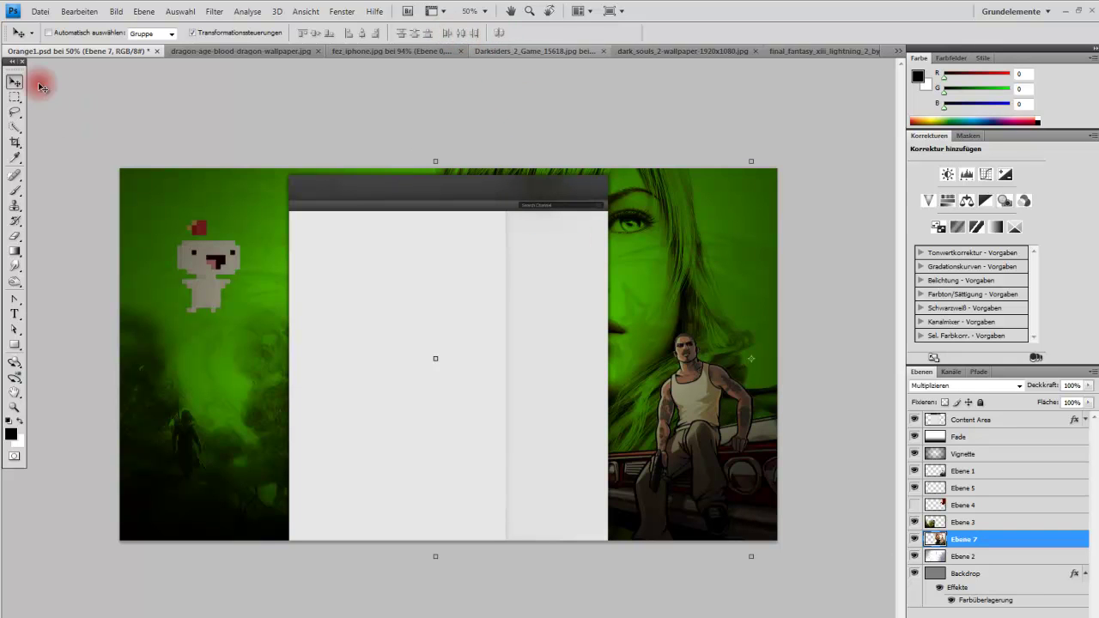
Push the character further right, select the whole canvas, and open Bearbeiten's Transformieren options
click(14, 96)
click(15, 81)
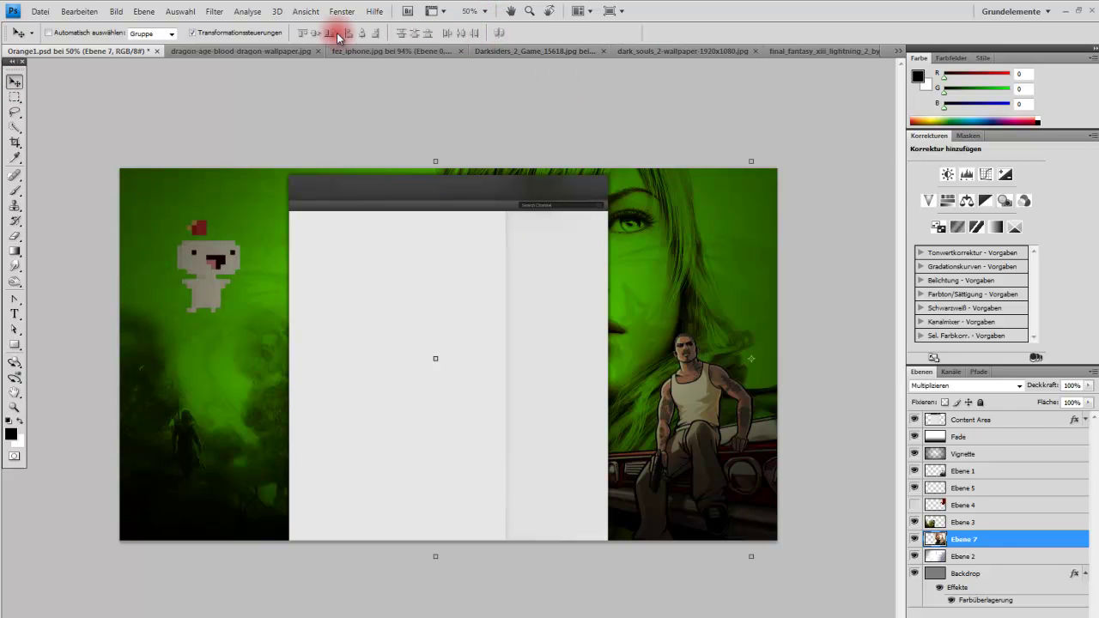
drag(455, 243, 580, 229)
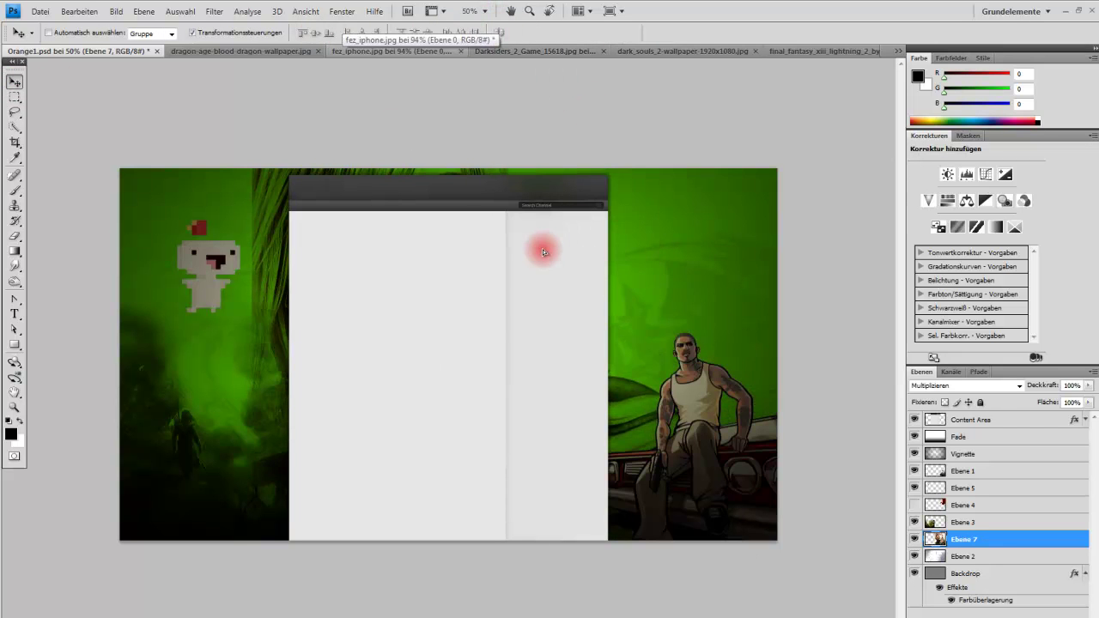
click(13, 98)
key(ctrl+a)
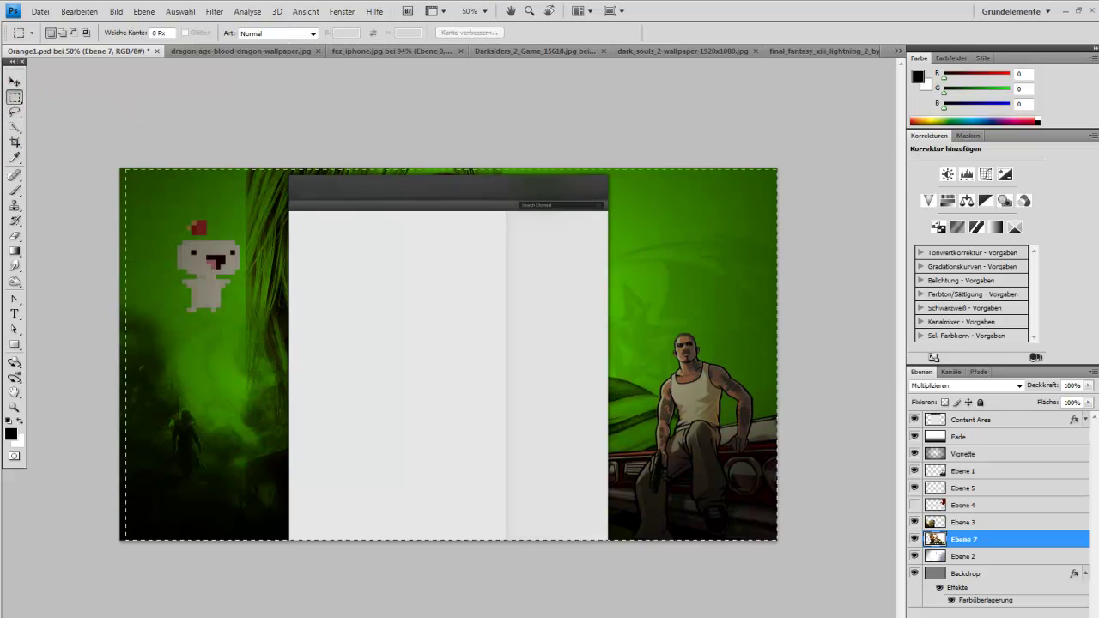
click(14, 80)
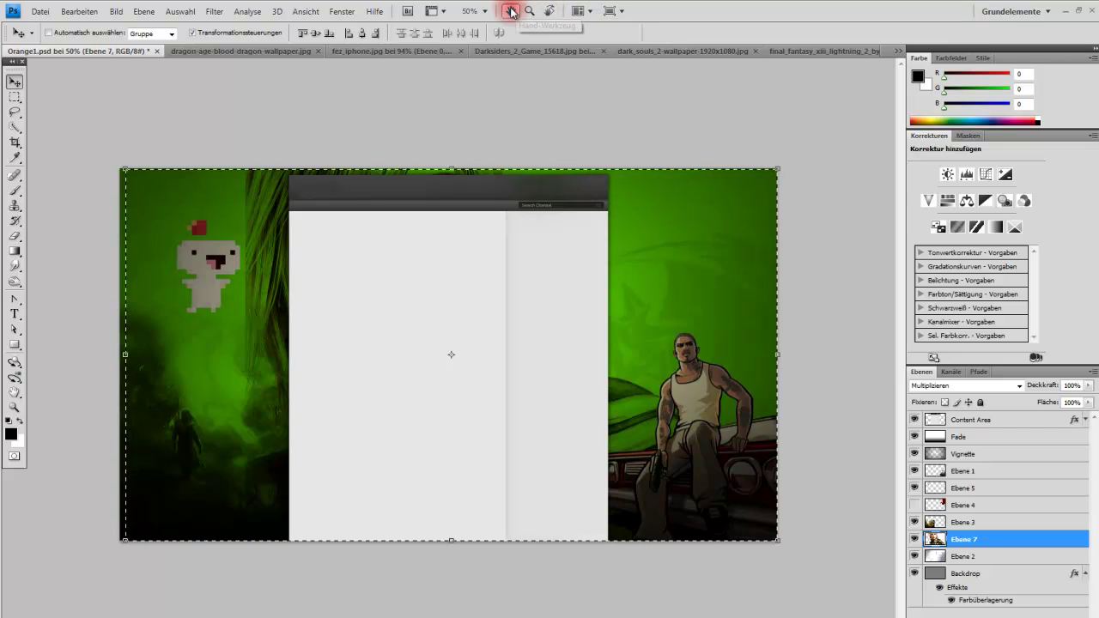
click(343, 15)
mouse_move(305, 12)
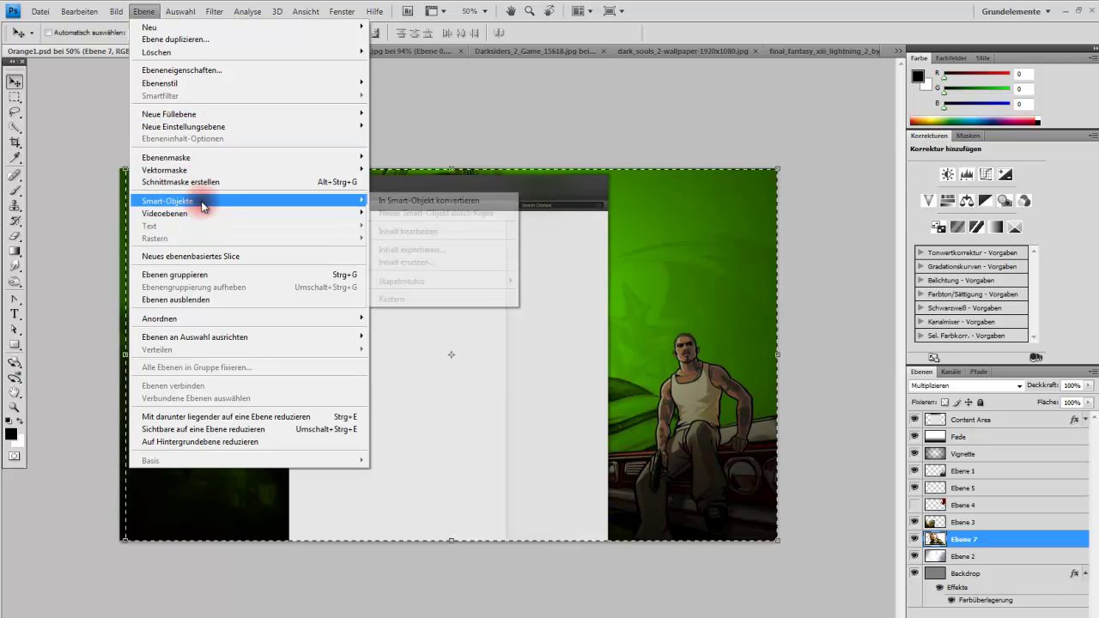
mouse_move(96, 257)
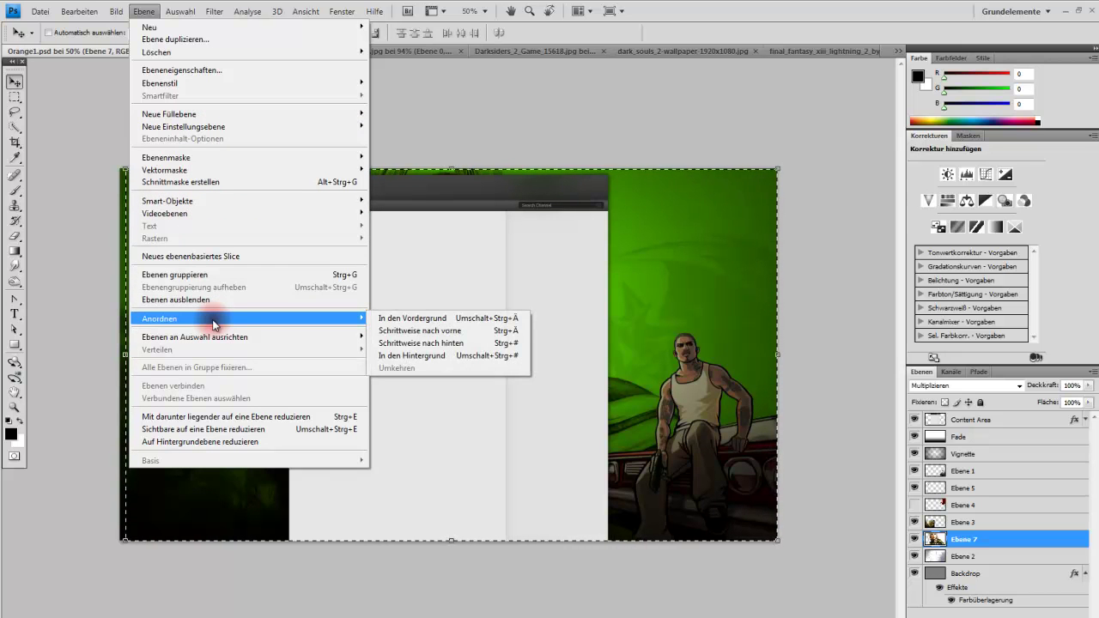
mouse_move(79, 11)
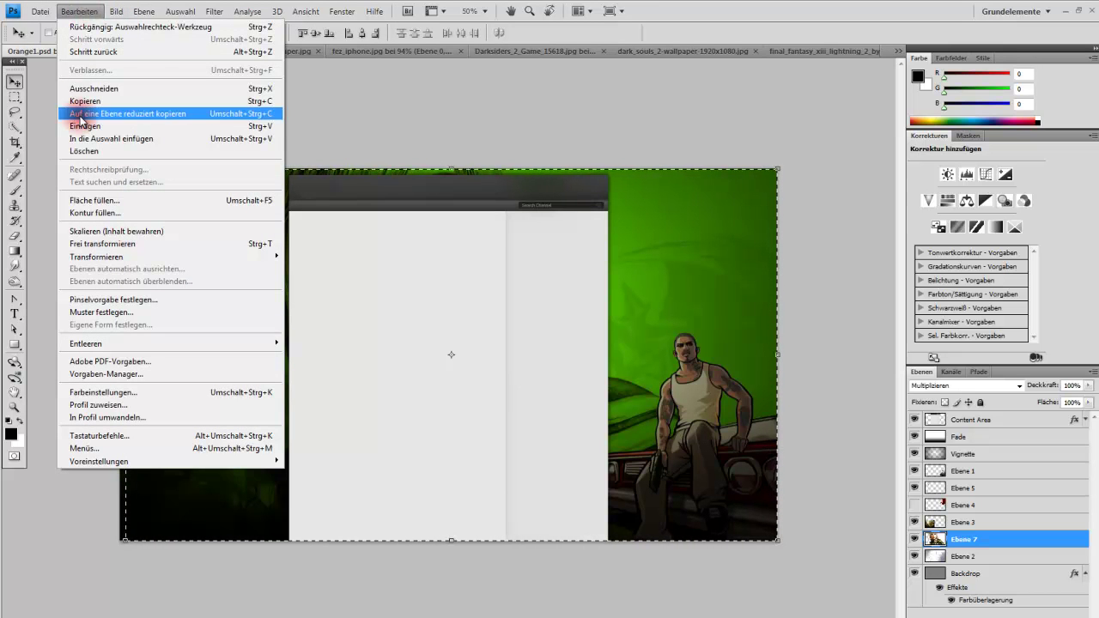
mouse_move(168, 256)
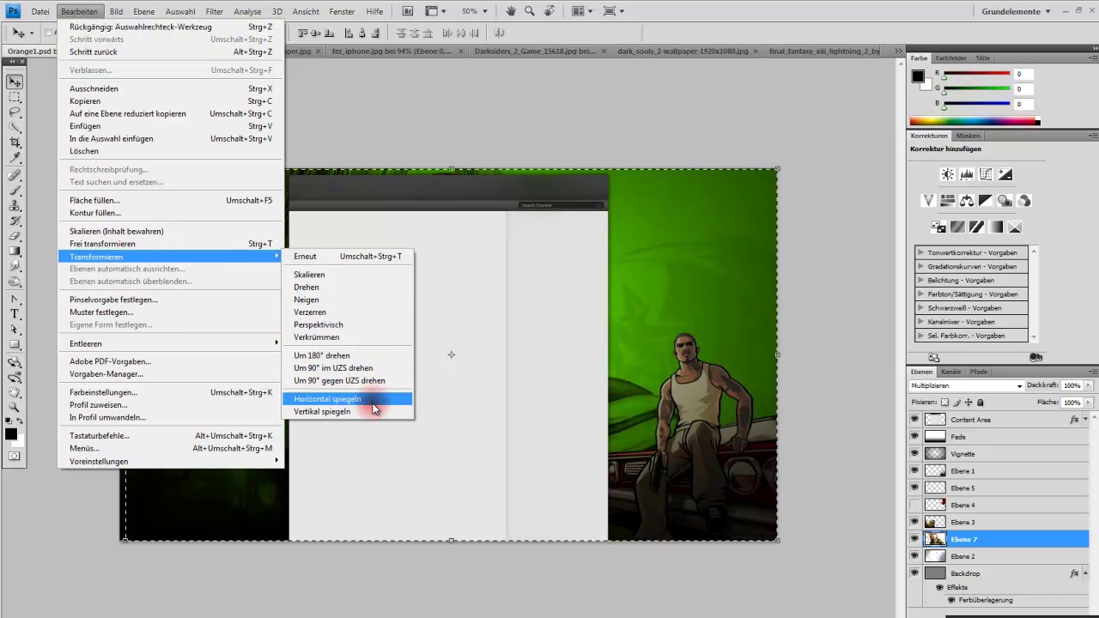
Flip Ebene 7 via Bearbeiten > Transformieren, trying vertical and horizontal, ending mirrored horizontally
click(375, 399)
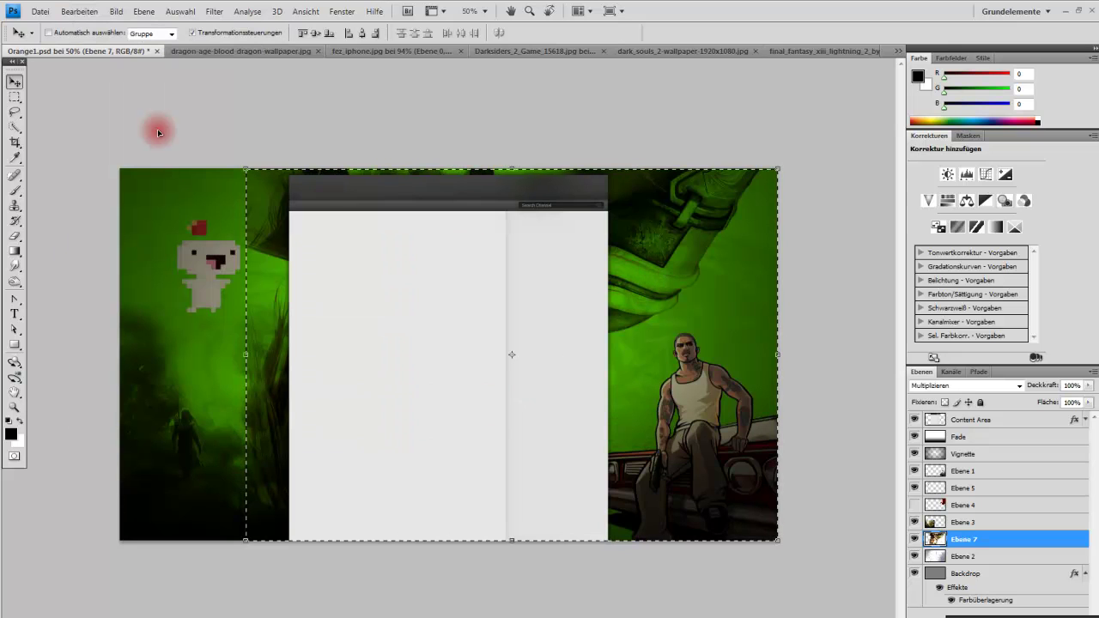
click(47, 13)
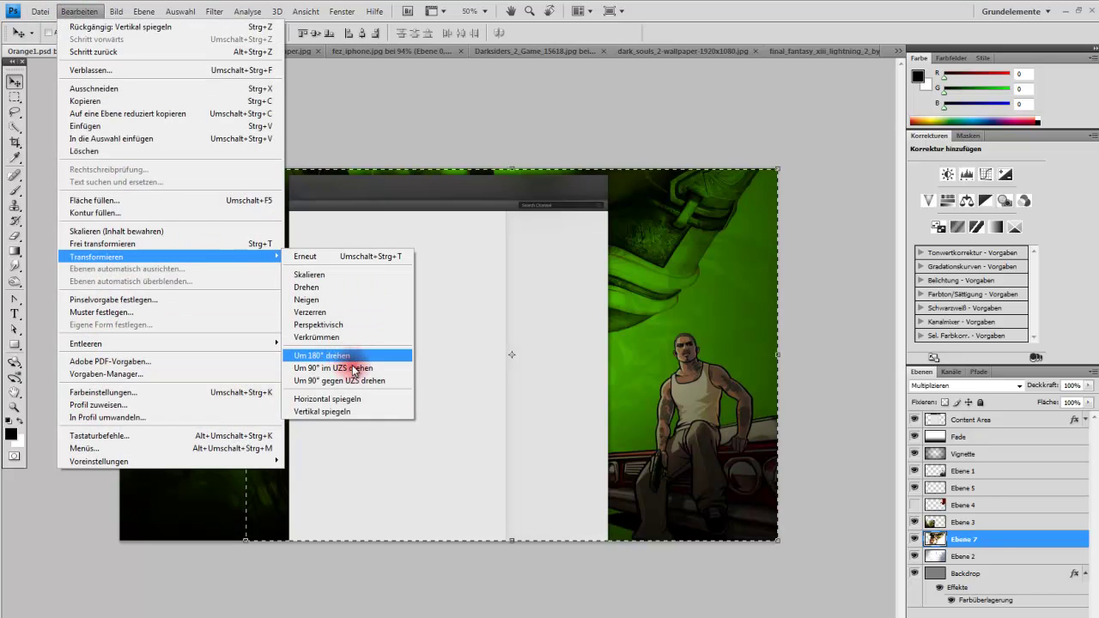
click(354, 411)
click(84, 14)
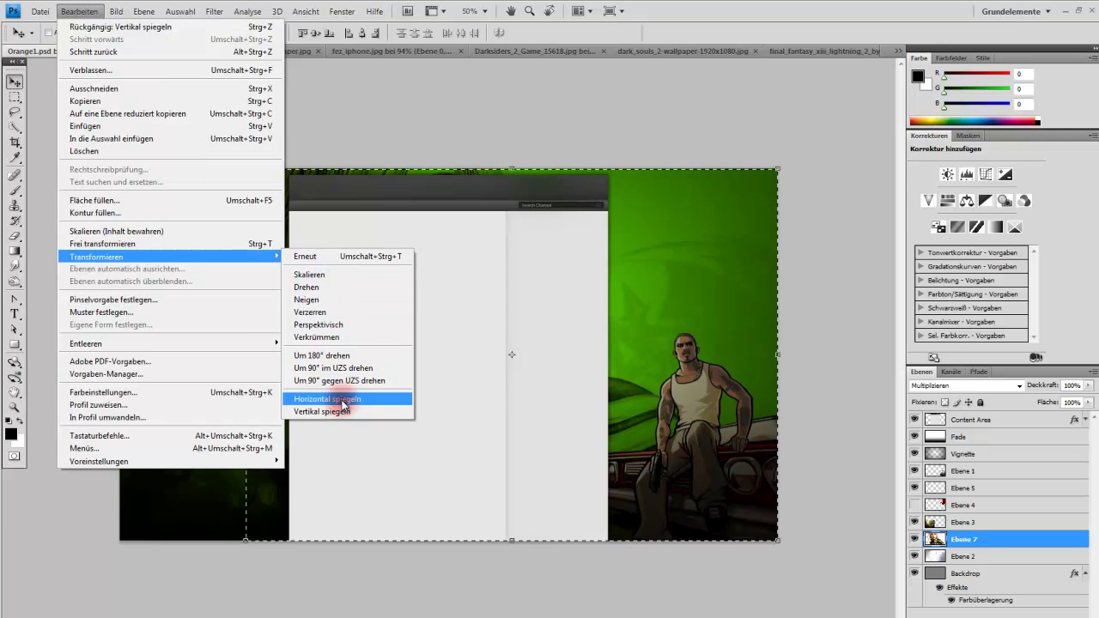
click(344, 401)
mouse_move(648, 303)
mouse_down()
mouse_move(758, 306)
mouse_move(667, 300)
mouse_up()
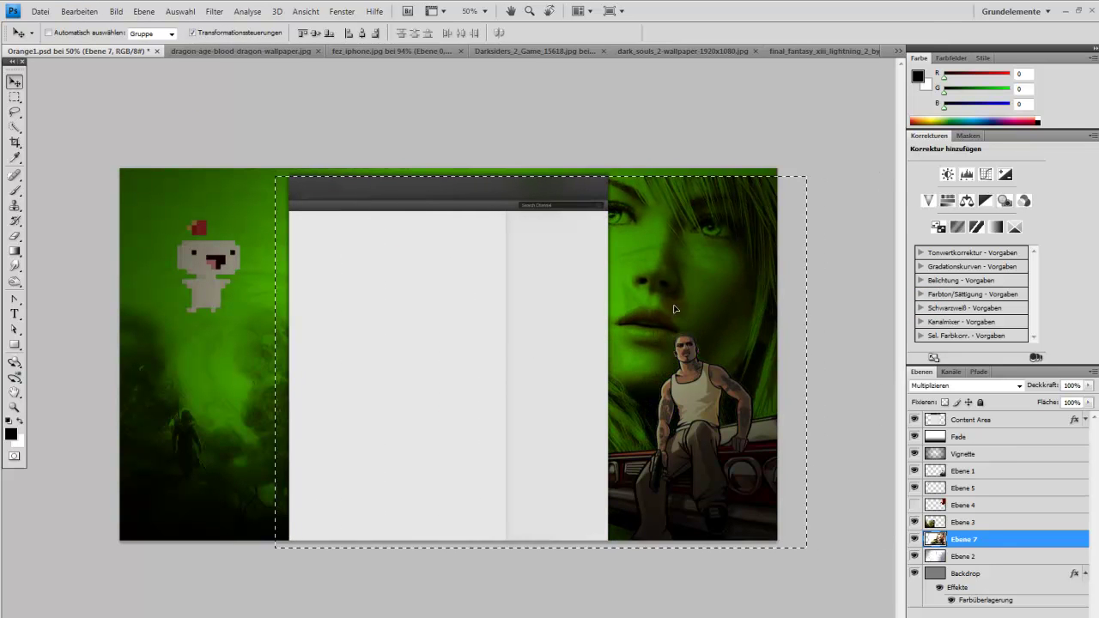
Free-transform the girl portrait down to about 55% and position it at the upper right
key(ctrl+t)
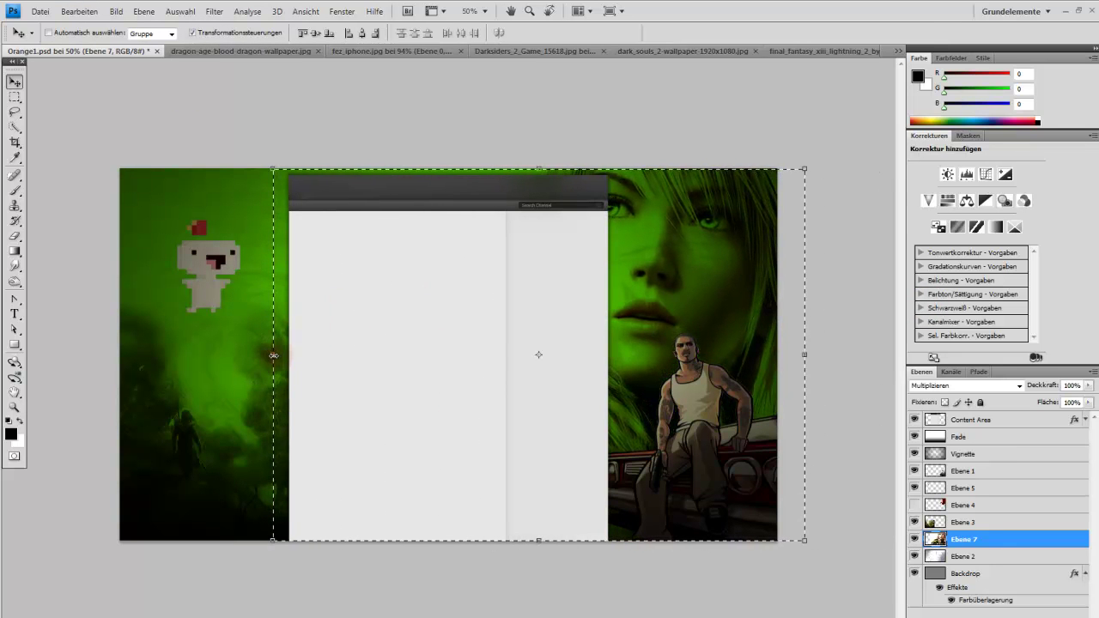
drag(268, 544, 510, 375)
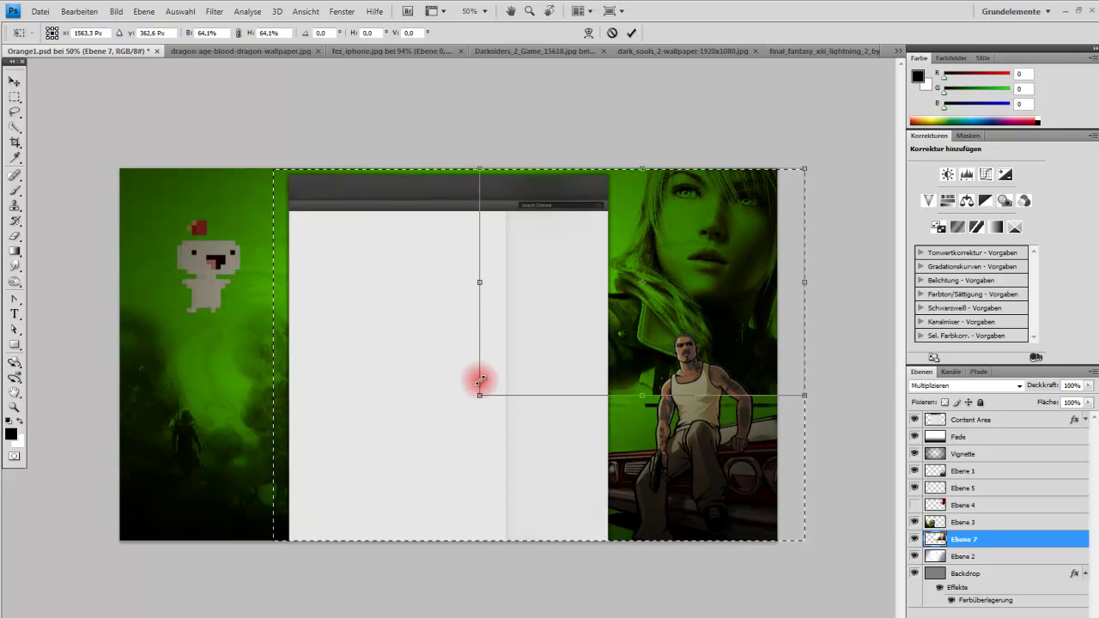
drag(735, 314, 707, 312)
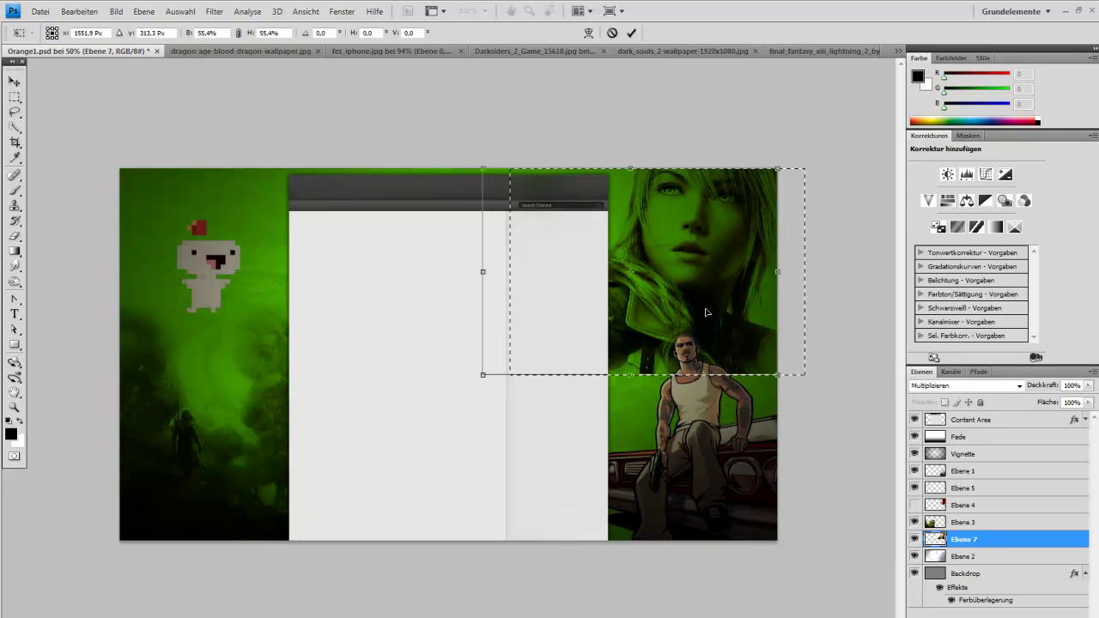
drag(700, 313, 217, 318)
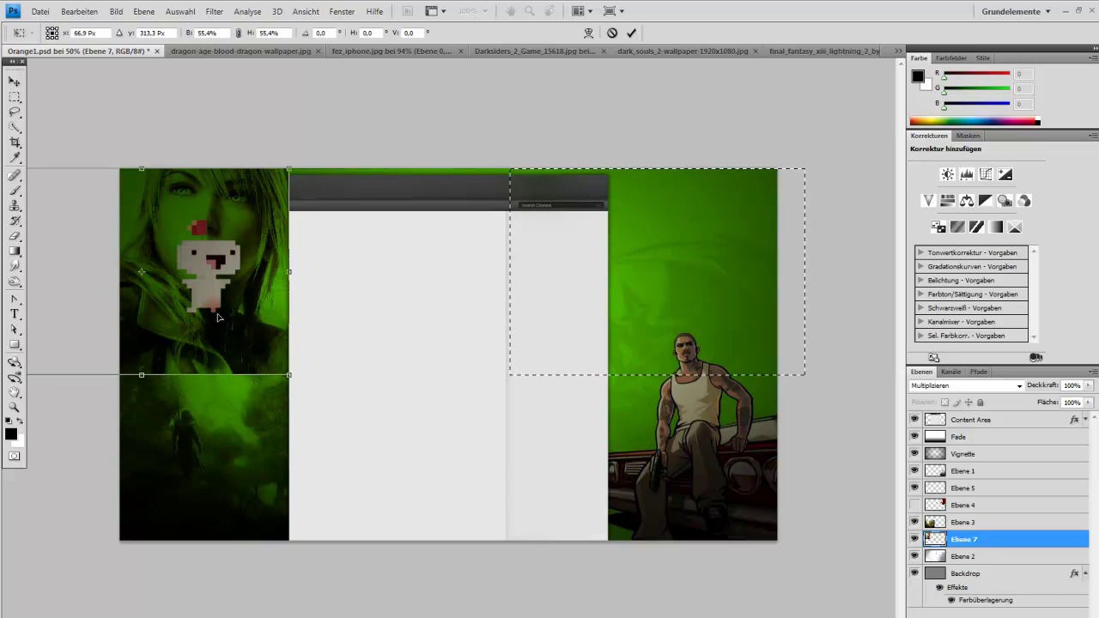
mouse_move(218, 318)
mouse_down()
mouse_move(732, 313)
mouse_move(591, 410)
mouse_up()
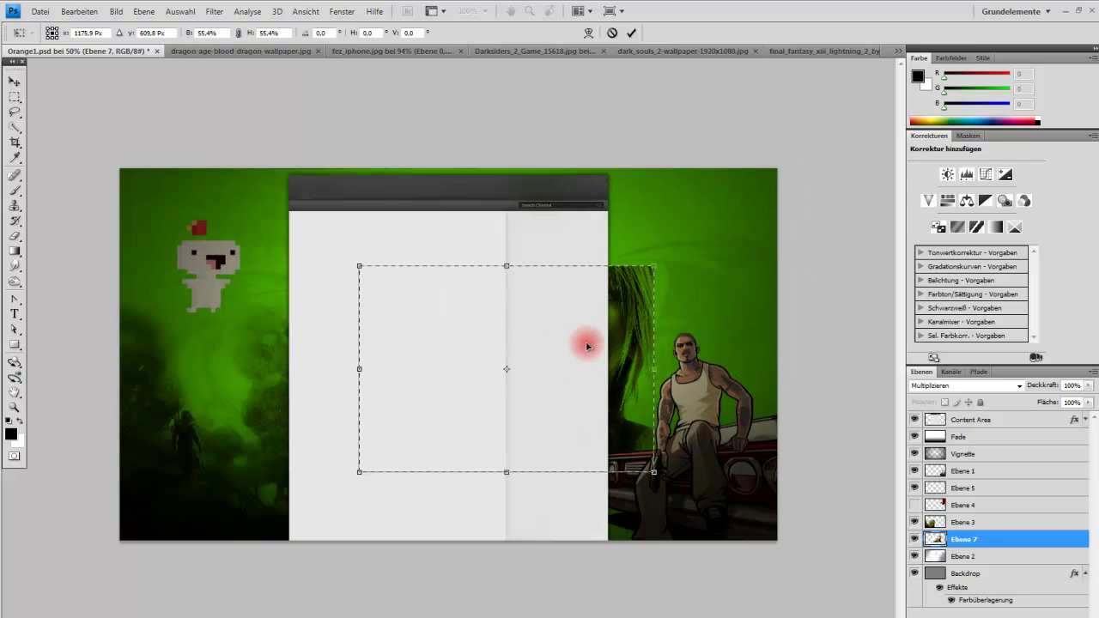
drag(588, 346, 736, 246)
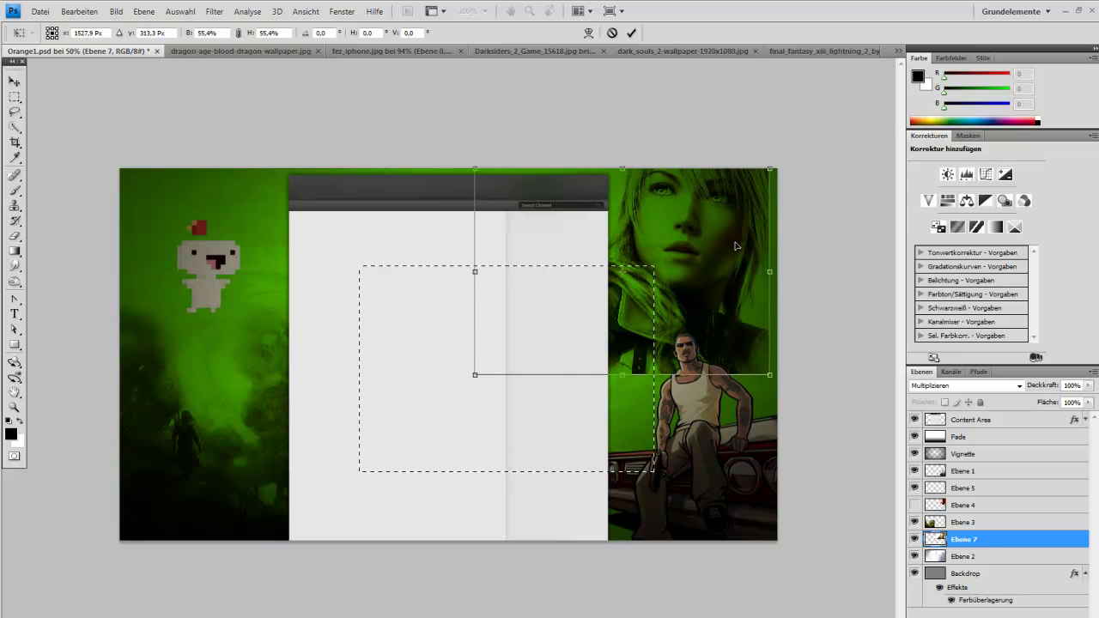
Mirror the portrait horizontally from the transform menu and move it to the upper left
right_click(735, 246)
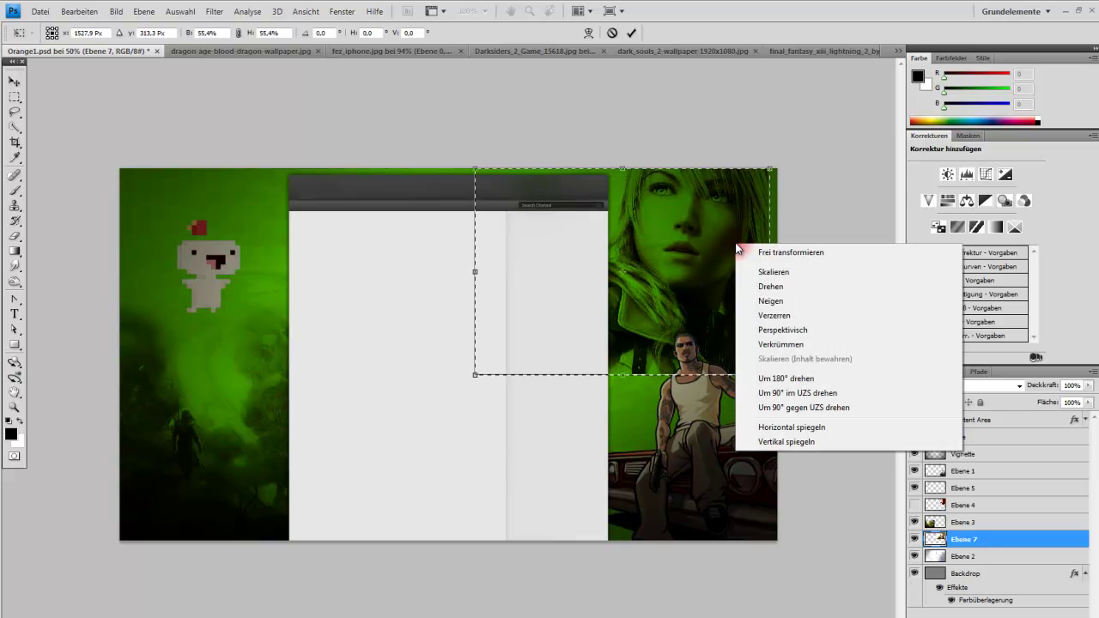
click(780, 443)
right_click(736, 294)
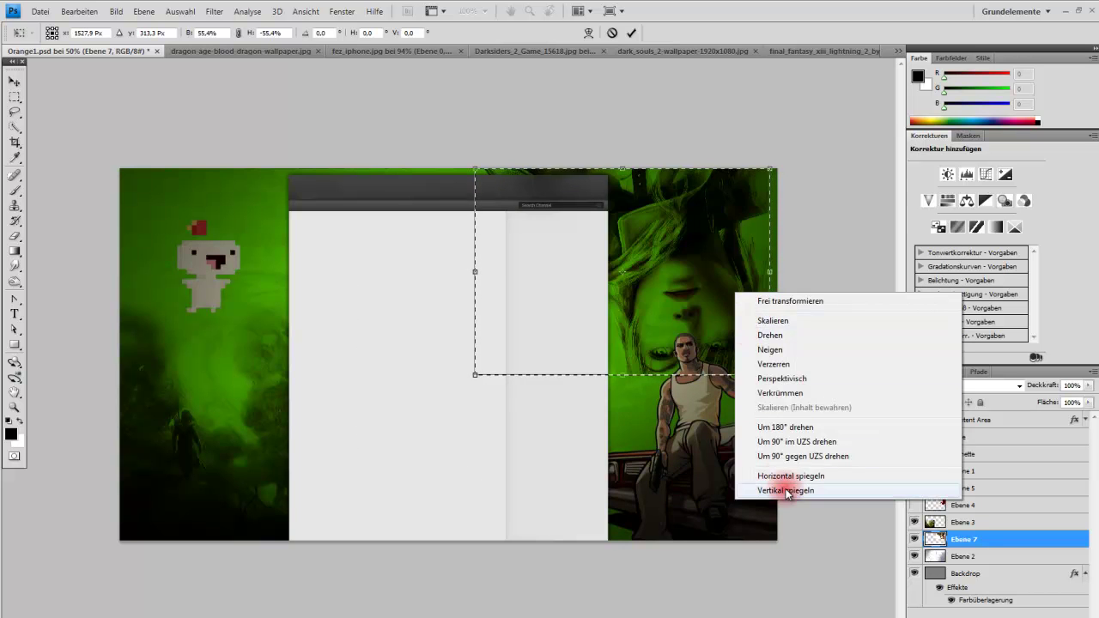
click(781, 491)
right_click(699, 271)
click(775, 456)
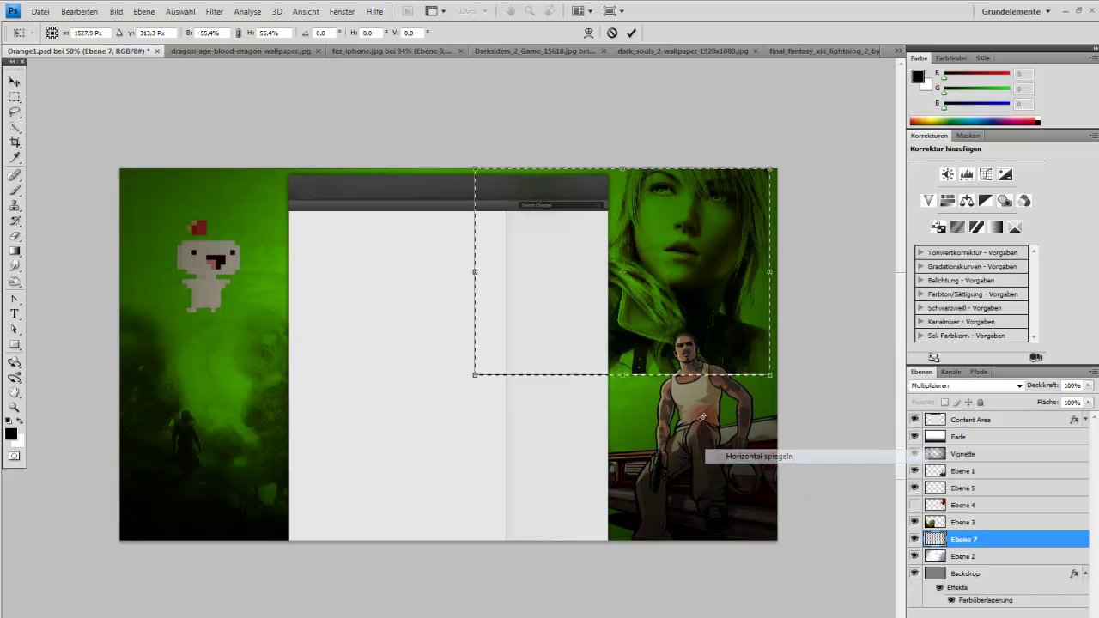
mouse_move(657, 297)
mouse_down()
mouse_move(243, 275)
mouse_move(299, 295)
mouse_move(287, 296)
mouse_up()
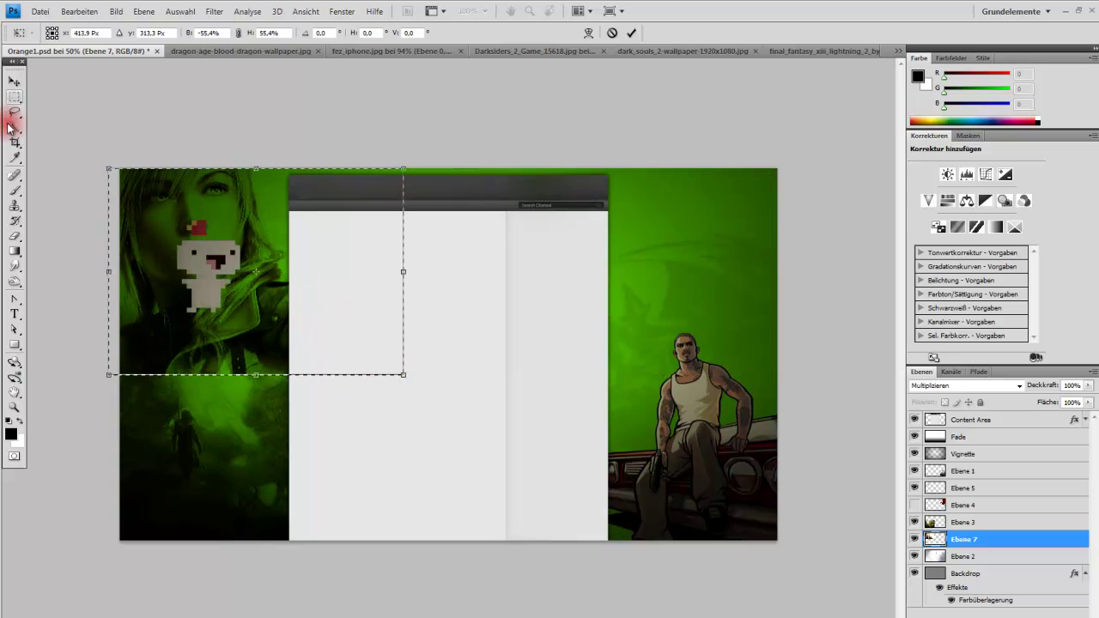
click(15, 237)
click(345, 280)
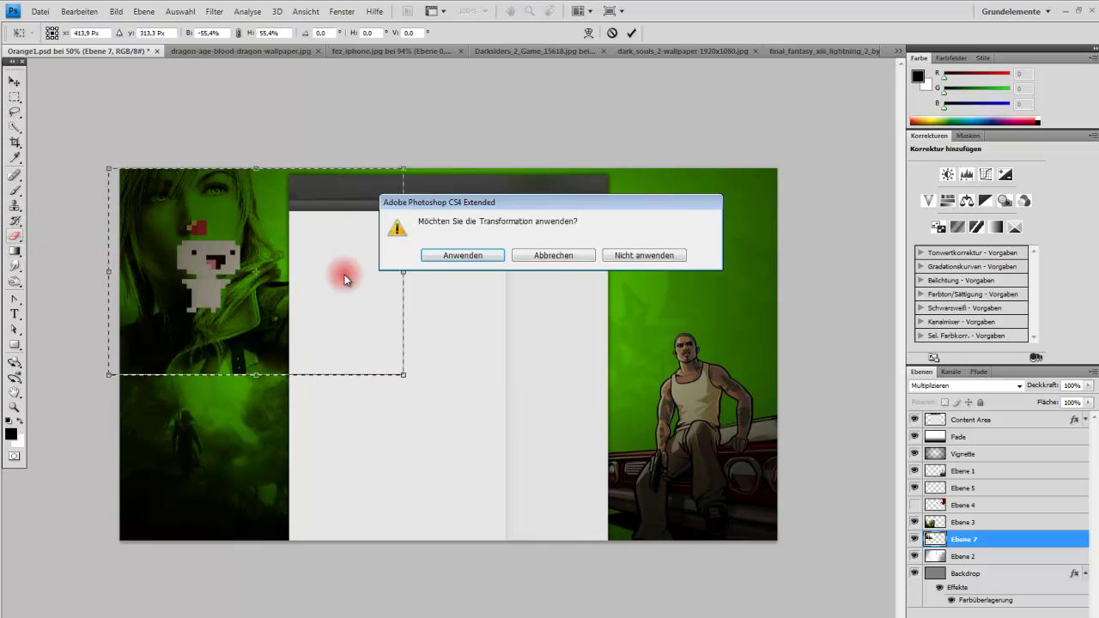
Apply the portrait transformation and reorder Ebene 7 under Ebene 3 in the layer stack
click(489, 257)
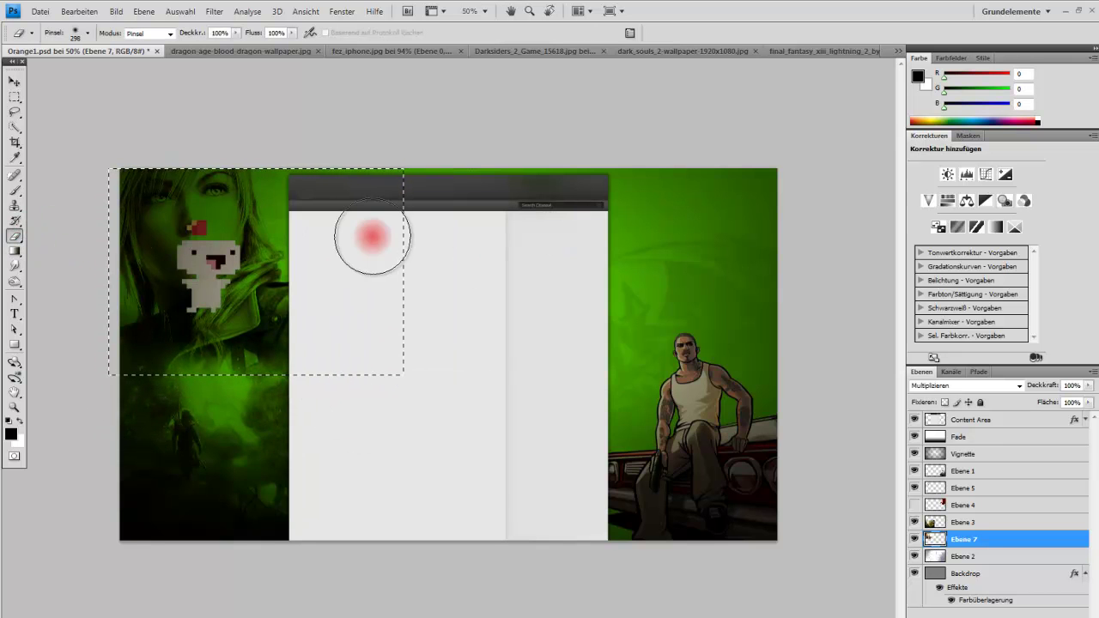
mouse_move(85, 386)
mouse_down()
mouse_move(124, 408)
mouse_move(301, 401)
mouse_move(350, 312)
mouse_up()
click(14, 131)
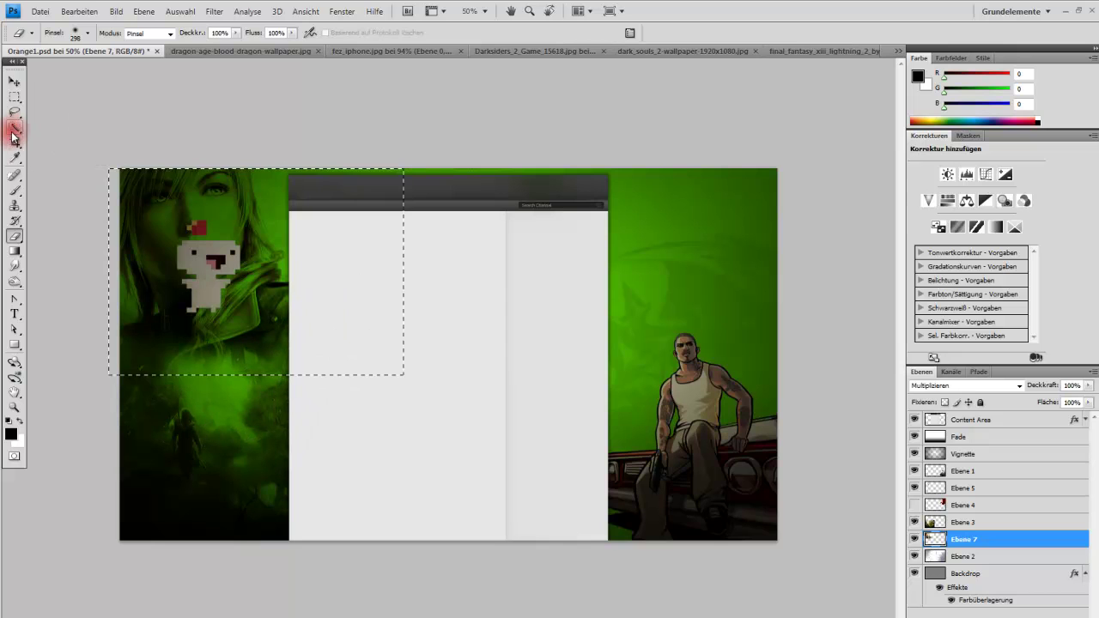
click(14, 81)
click(979, 538)
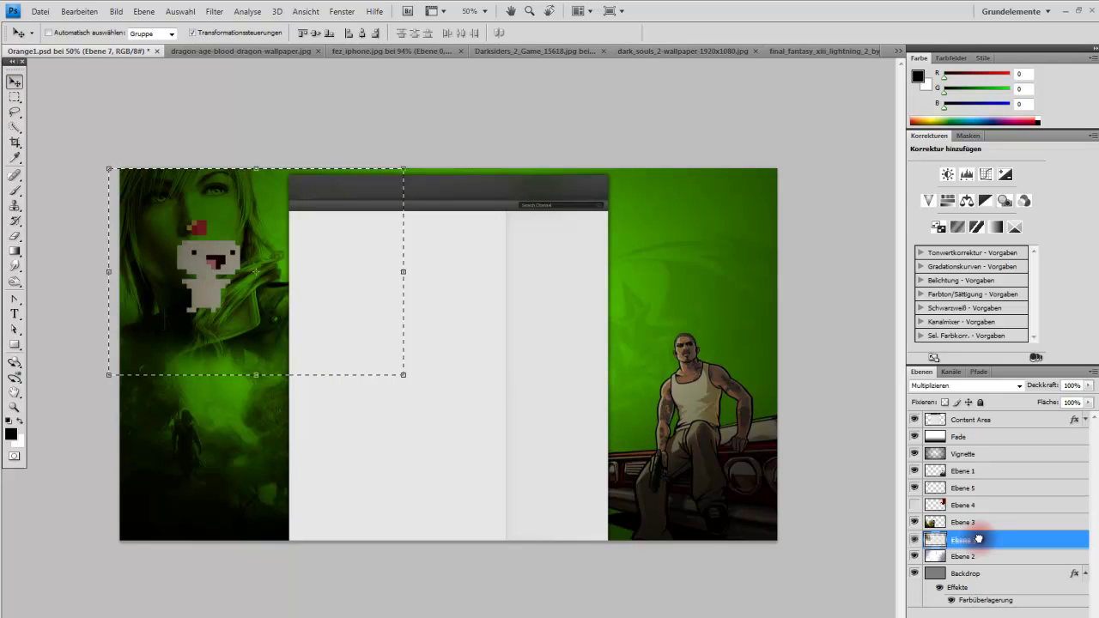
mouse_move(978, 539)
mouse_down()
mouse_move(980, 520)
mouse_move(977, 545)
mouse_up()
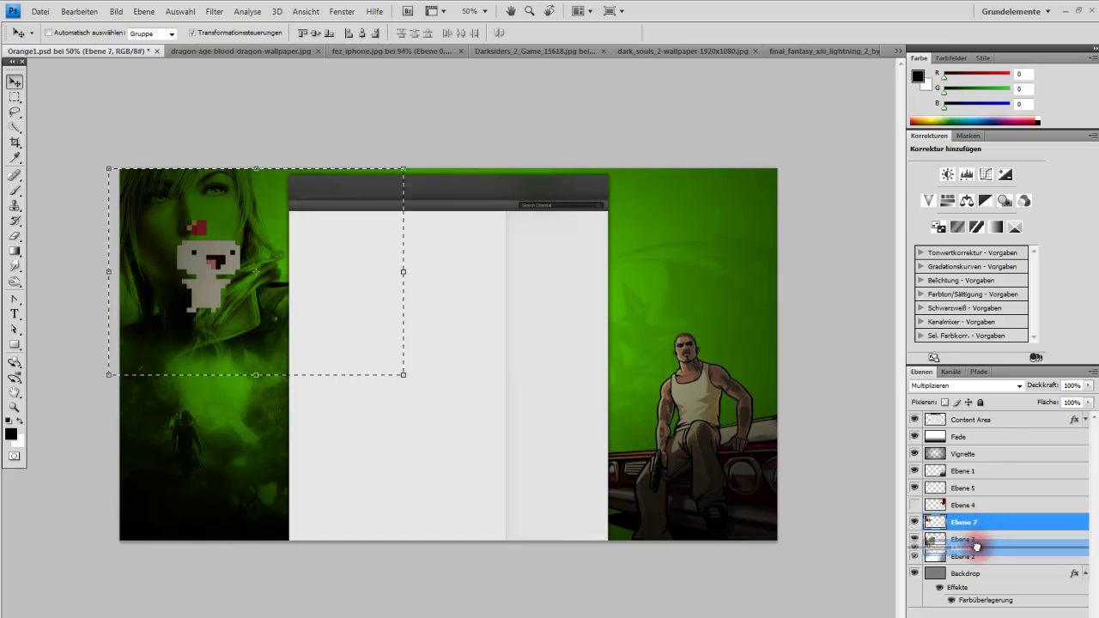
Clear the leftover rectangular selection and select the pixel character layer Ebene 5
click(14, 97)
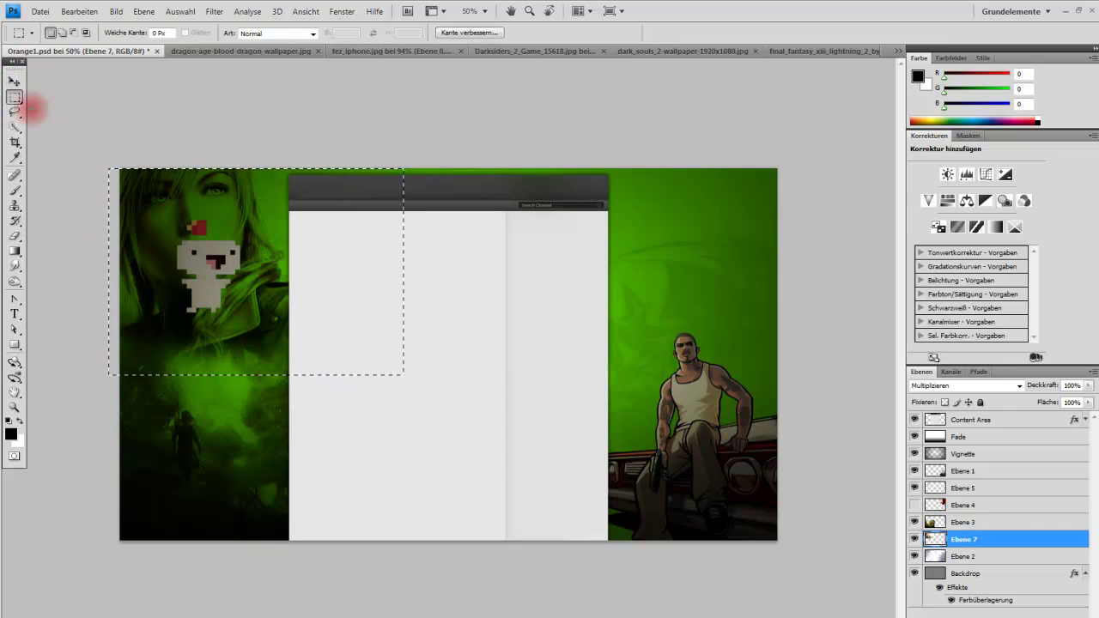
click(46, 93)
click(17, 80)
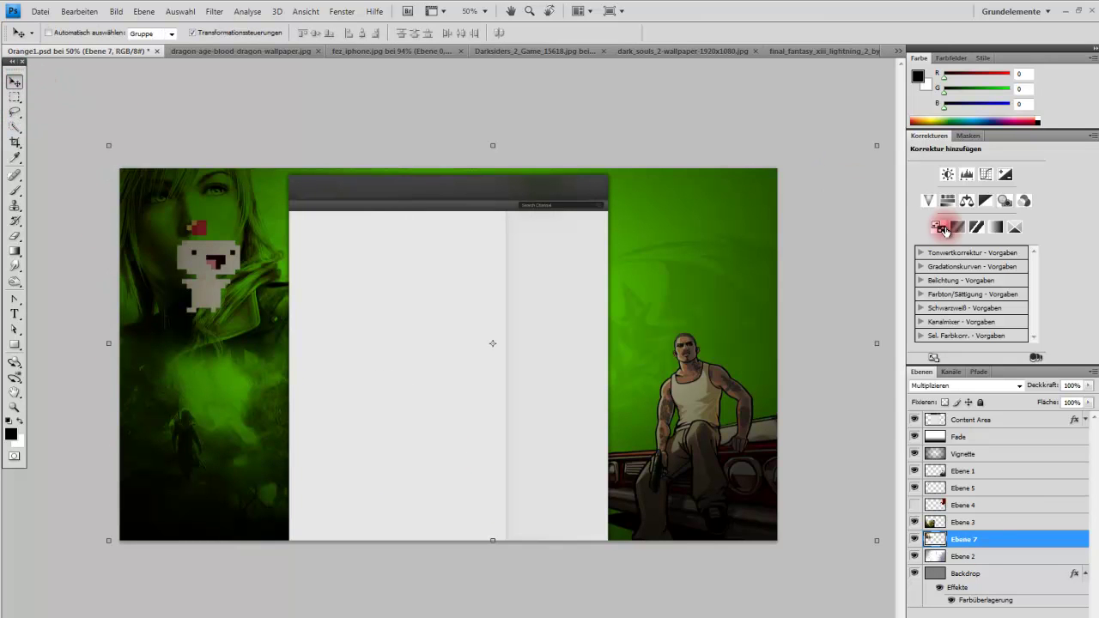
click(986, 488)
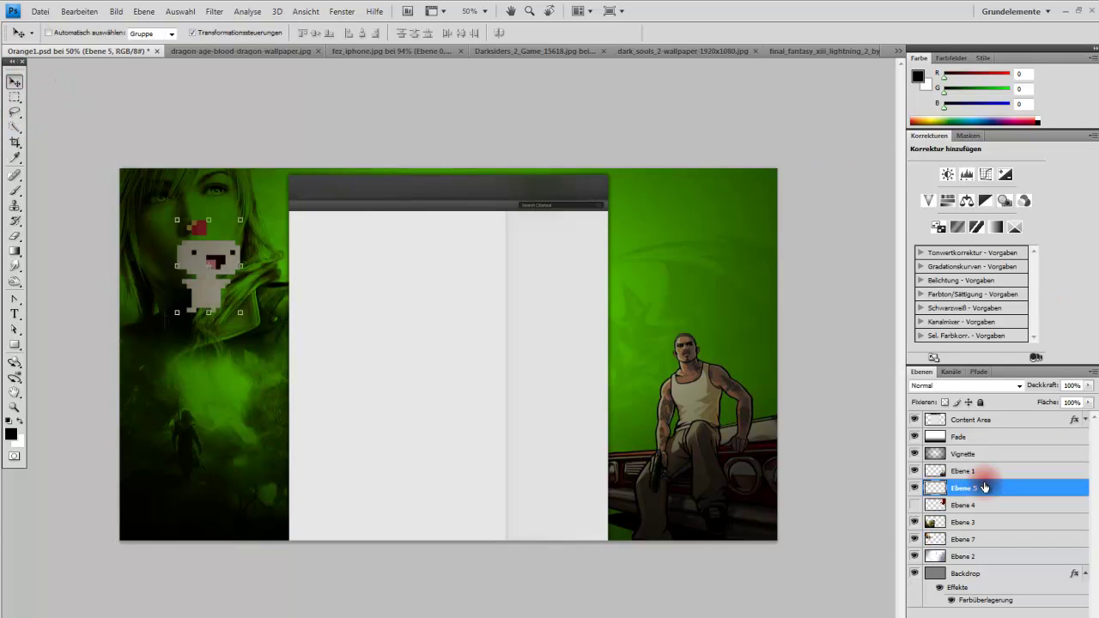
Move the pixel character into the right green area and pick its layer on the canvas
drag(241, 279, 733, 273)
right_click(711, 272)
click(708, 245)
click(185, 158)
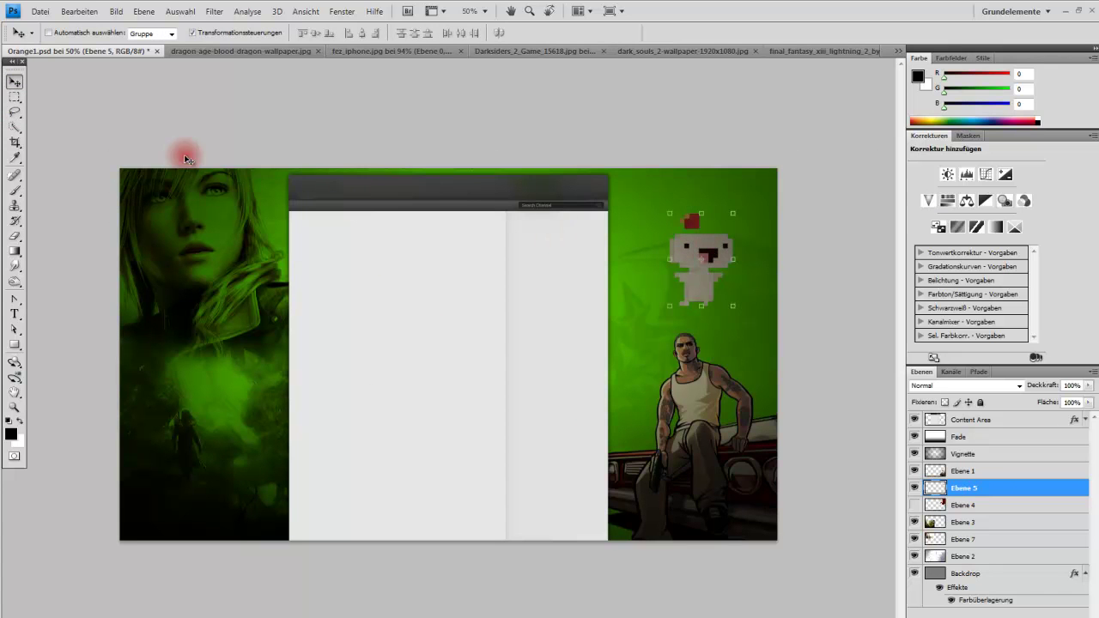
click(16, 100)
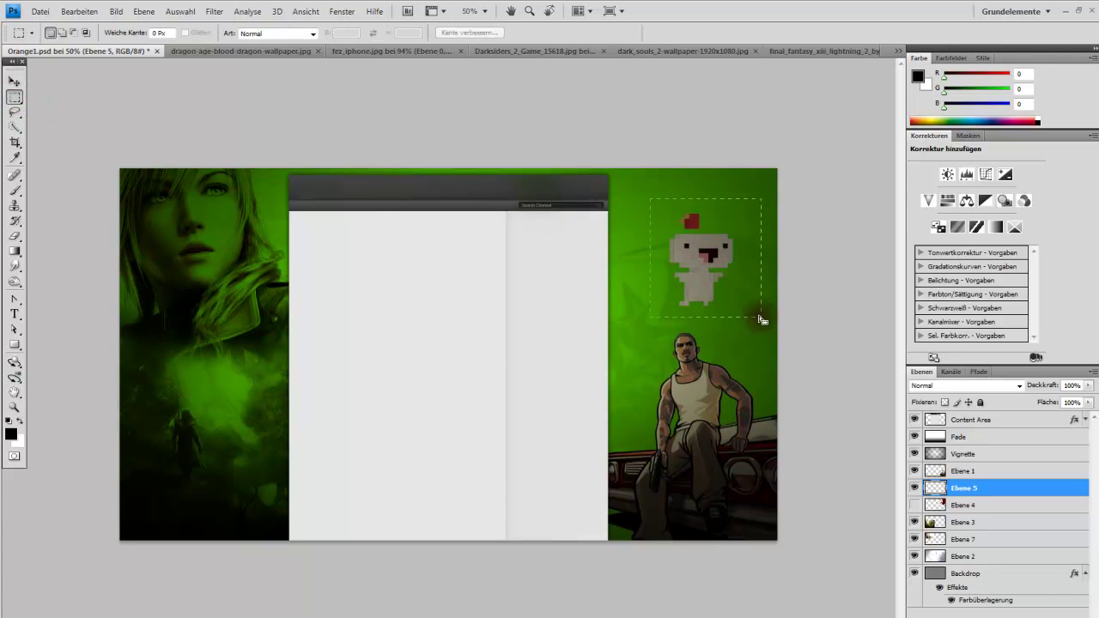
click(15, 80)
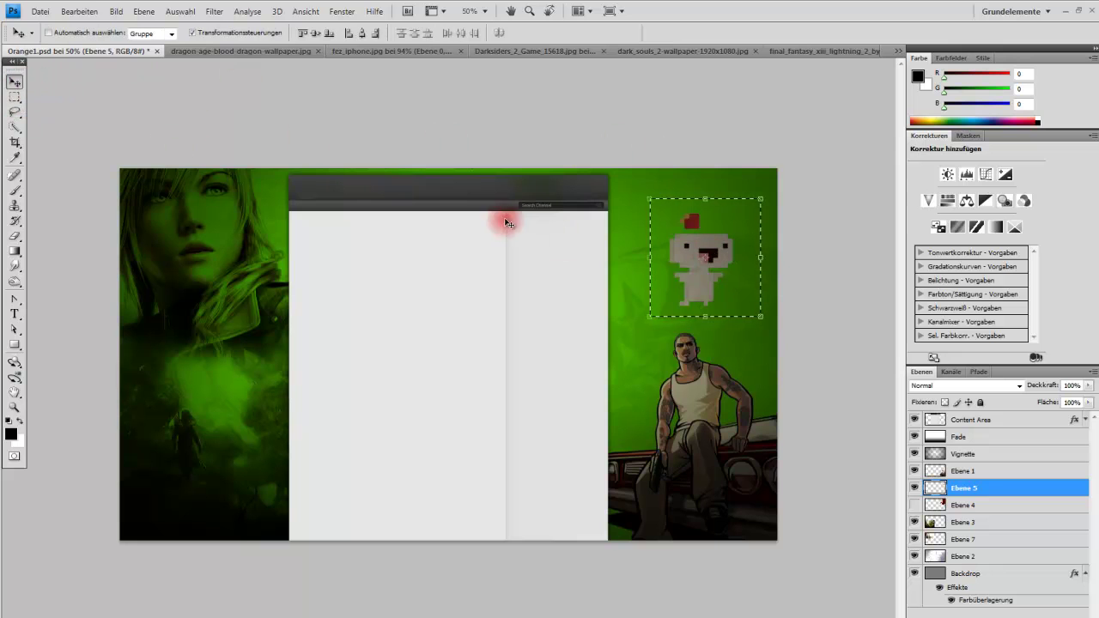
right_click(695, 232)
click(663, 256)
right_click(685, 252)
click(679, 245)
right_click(690, 250)
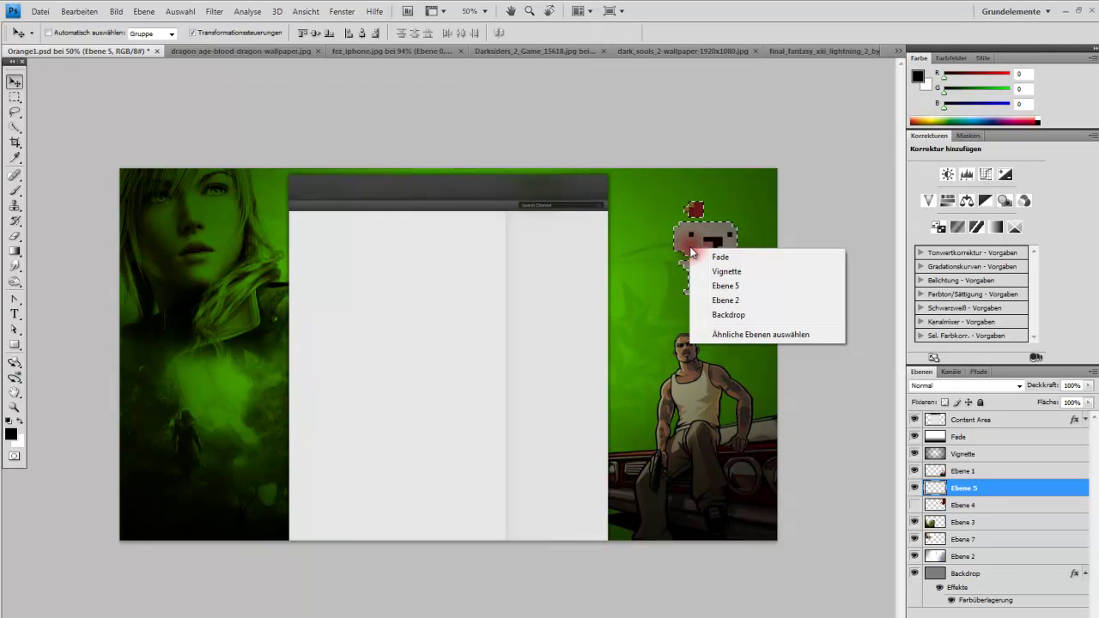
click(16, 86)
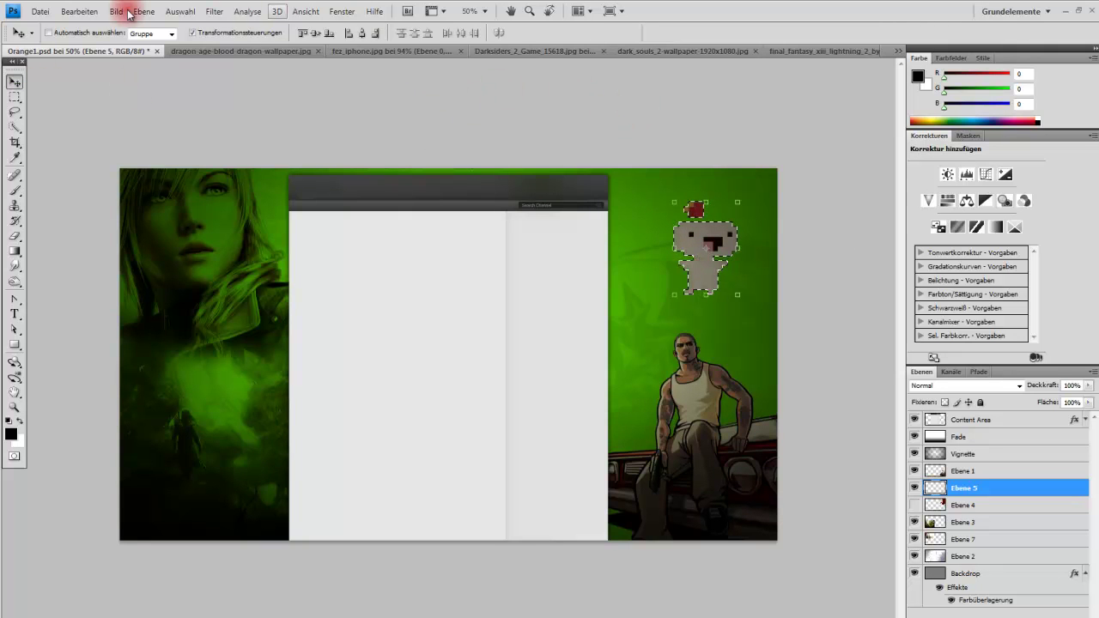
Flip the pixel character horizontally, nudge it slightly left, and deselect
click(79, 11)
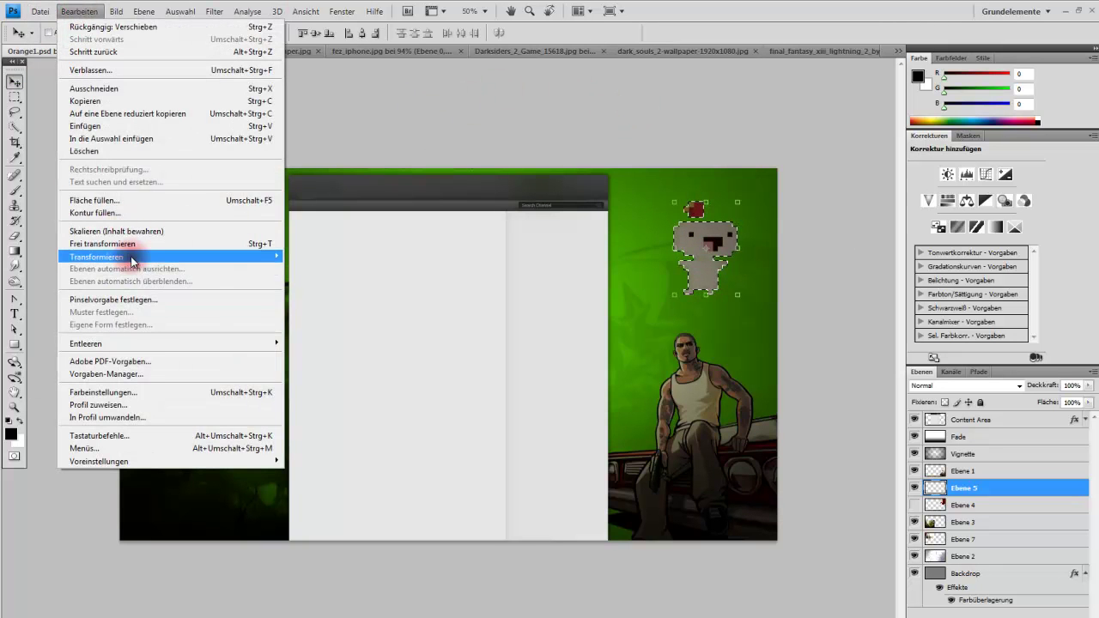
mouse_move(96, 256)
click(328, 400)
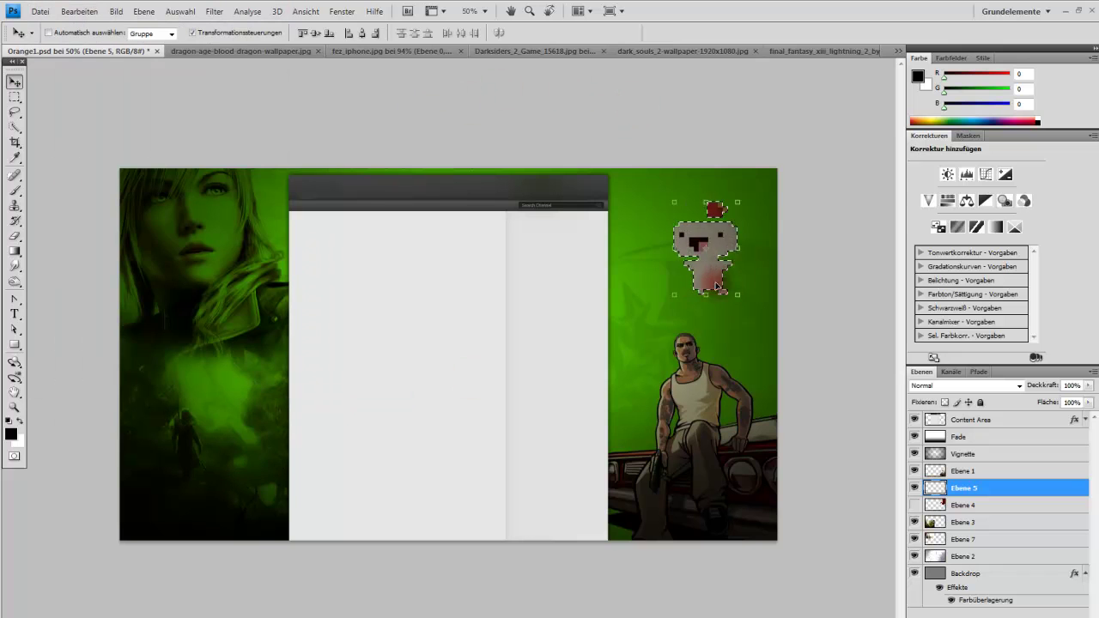
drag(717, 286, 691, 291)
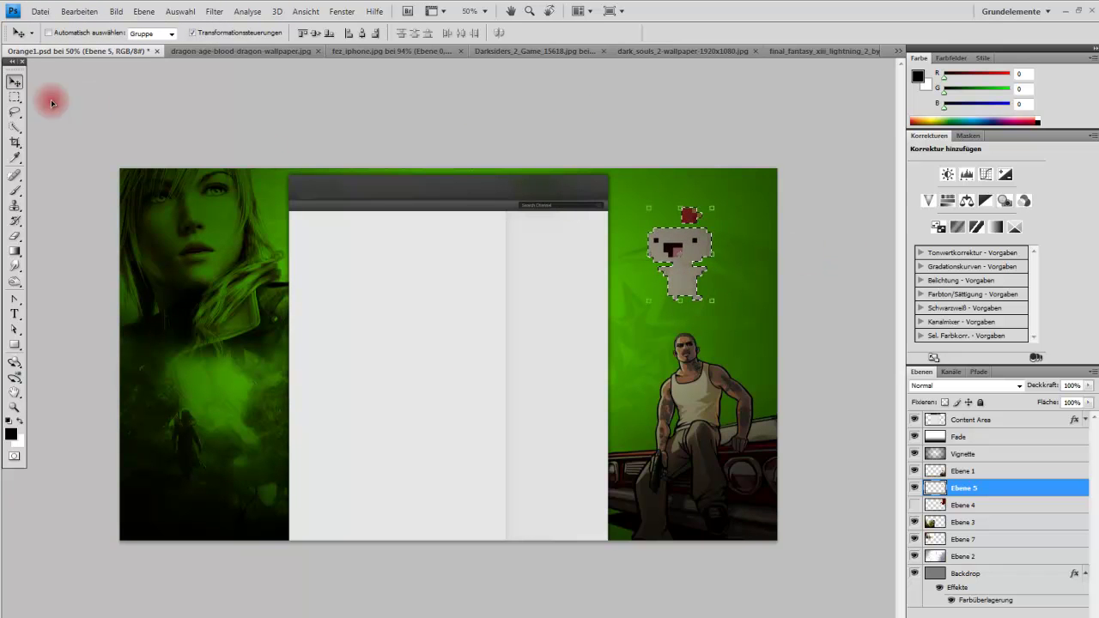
key(m)
key(ctrl+d)
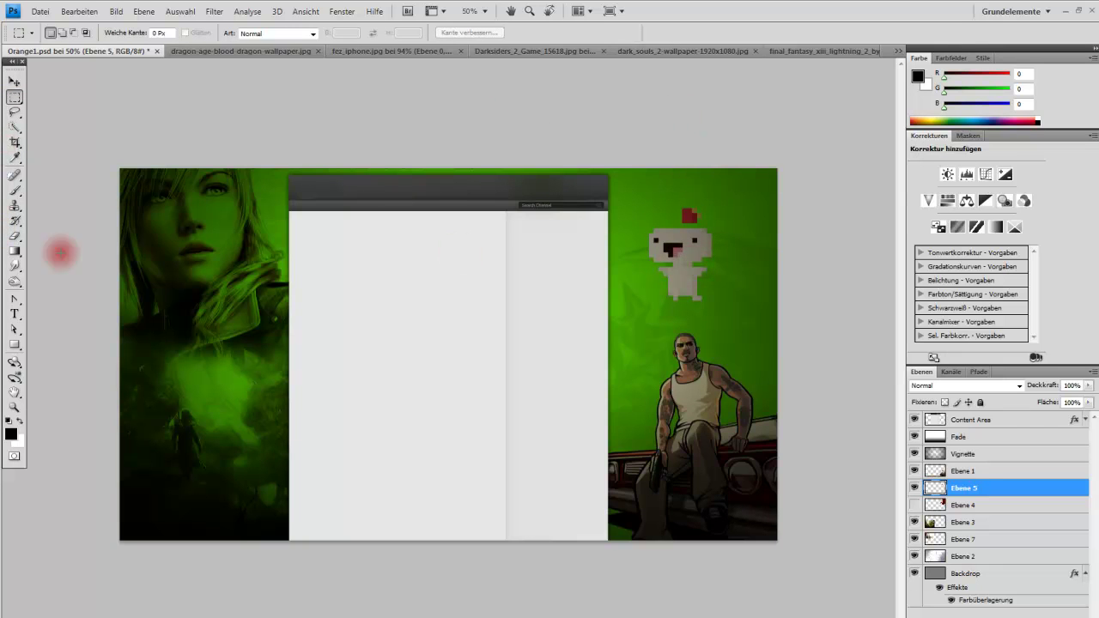
click(10, 81)
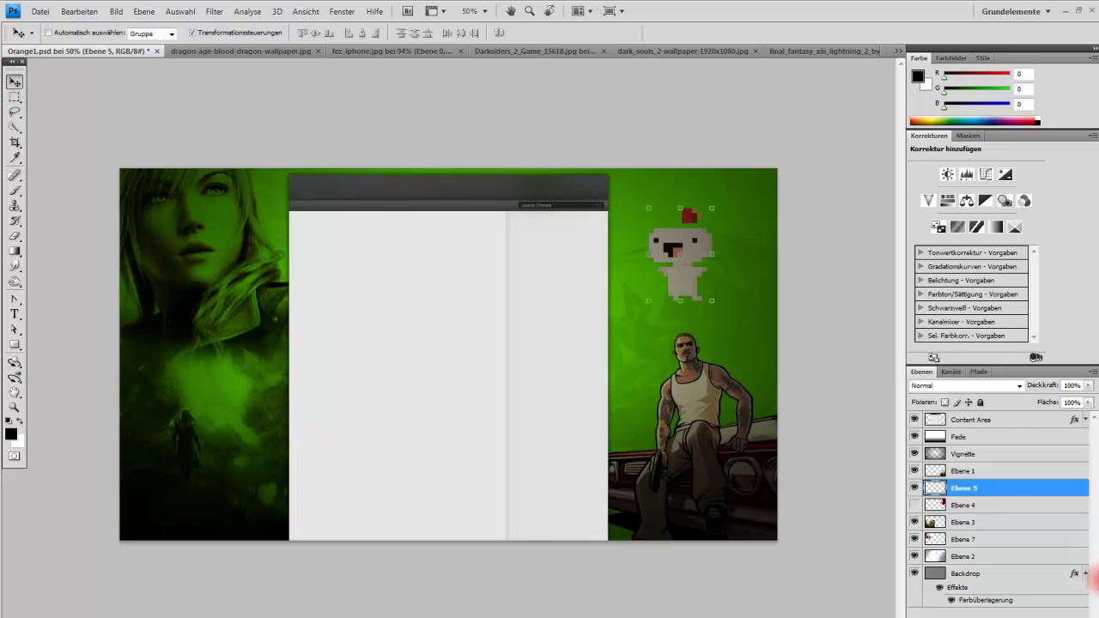
Shift Ebene 7, drag its top strip off to the left, then delete the woman's portrait layer
click(971, 540)
mouse_move(197, 222)
mouse_down()
mouse_move(218, 254)
mouse_move(166, 291)
mouse_move(210, 317)
mouse_move(56, 297)
mouse_move(295, 287)
mouse_move(248, 250)
mouse_move(208, 251)
mouse_move(211, 218)
mouse_move(208, 244)
mouse_up()
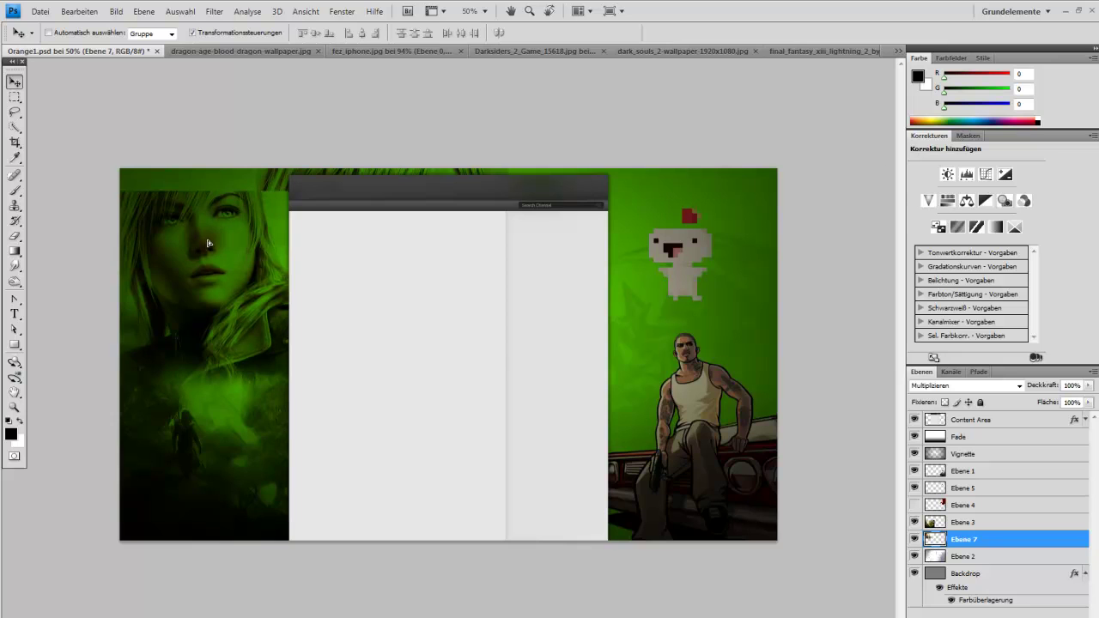
click(14, 97)
drag(219, 133, 566, 179)
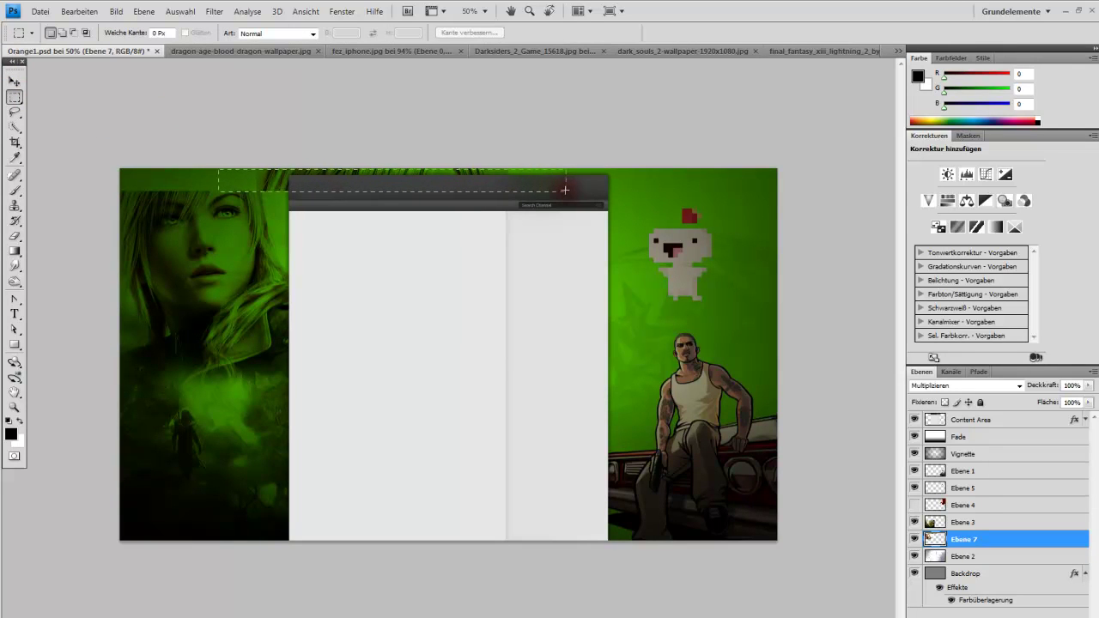
click(15, 81)
mouse_move(302, 160)
mouse_down()
mouse_move(272, 178)
mouse_move(91, 174)
mouse_up()
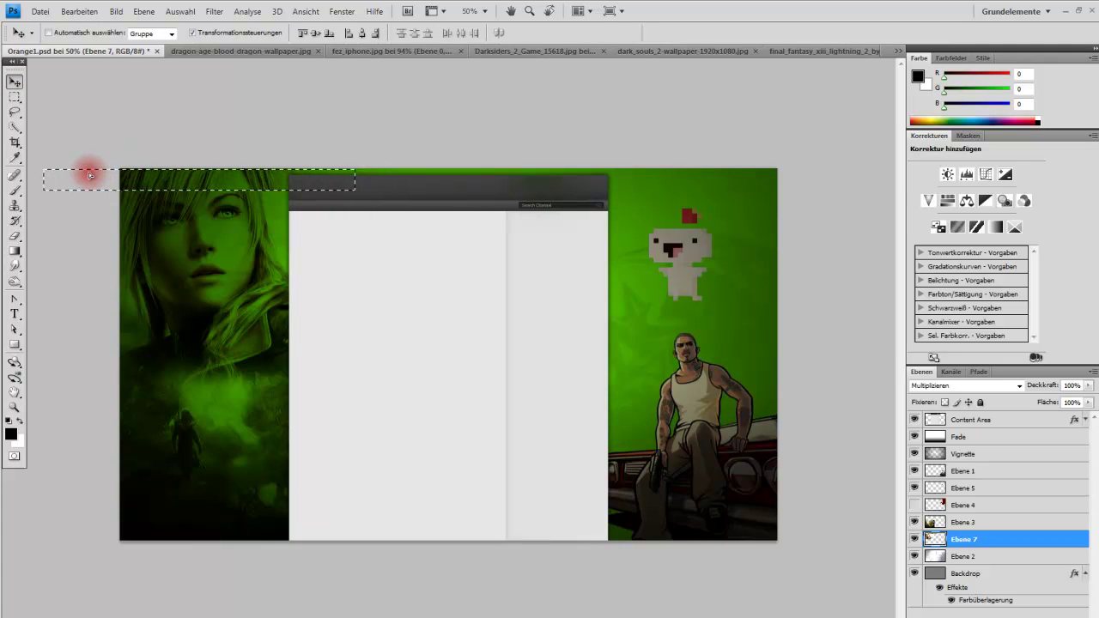
key(ctrl+d)
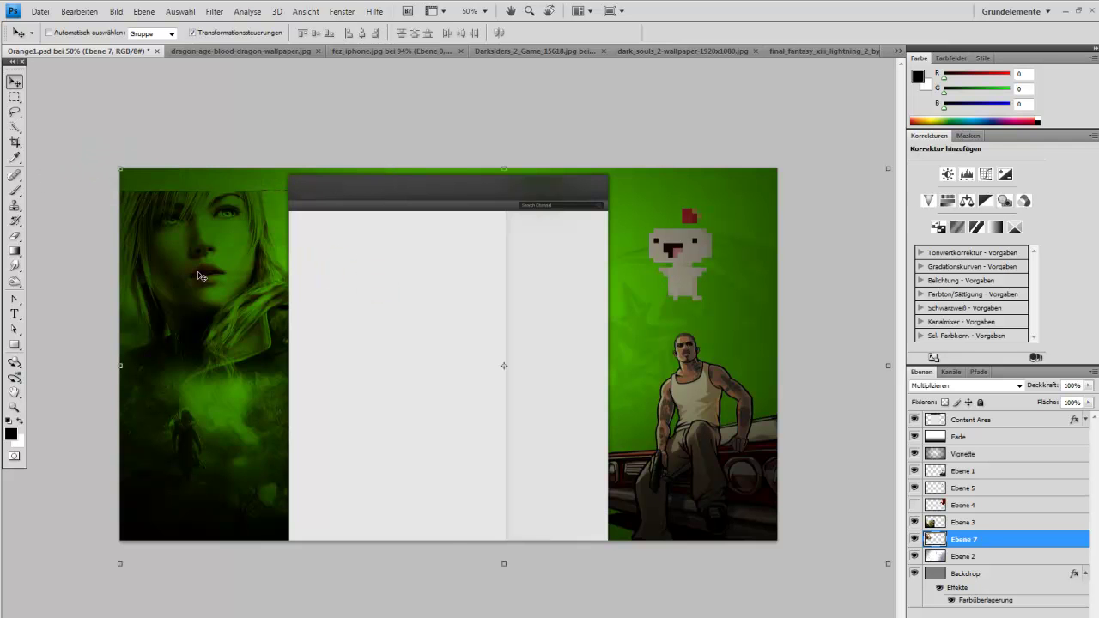
key(Delete)
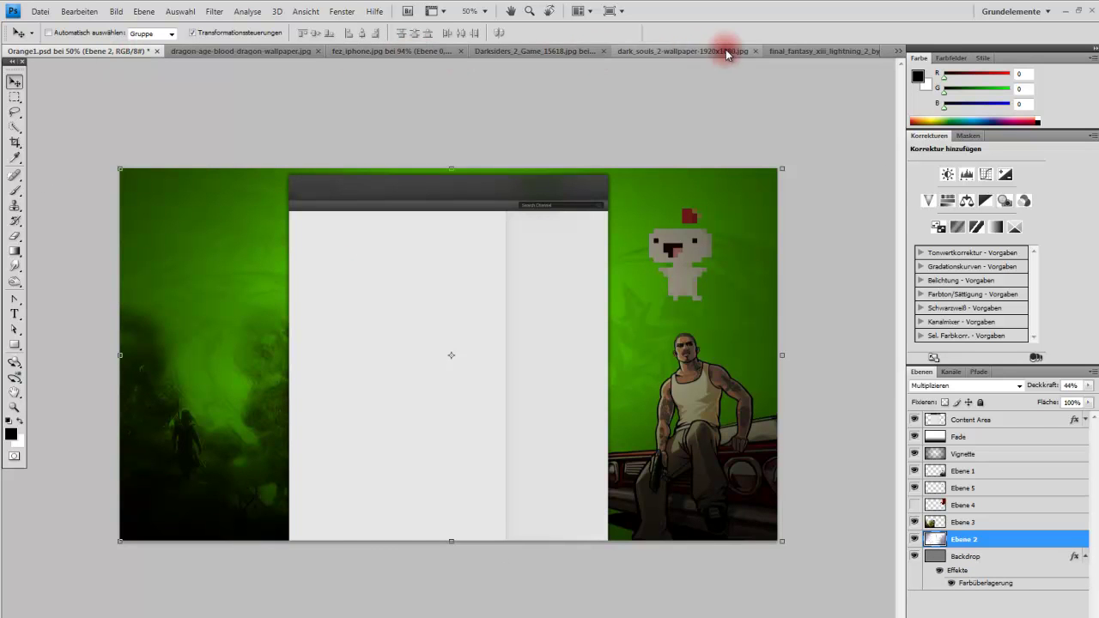
Paste the Final Fantasy portrait into the background document as a new layer
click(807, 50)
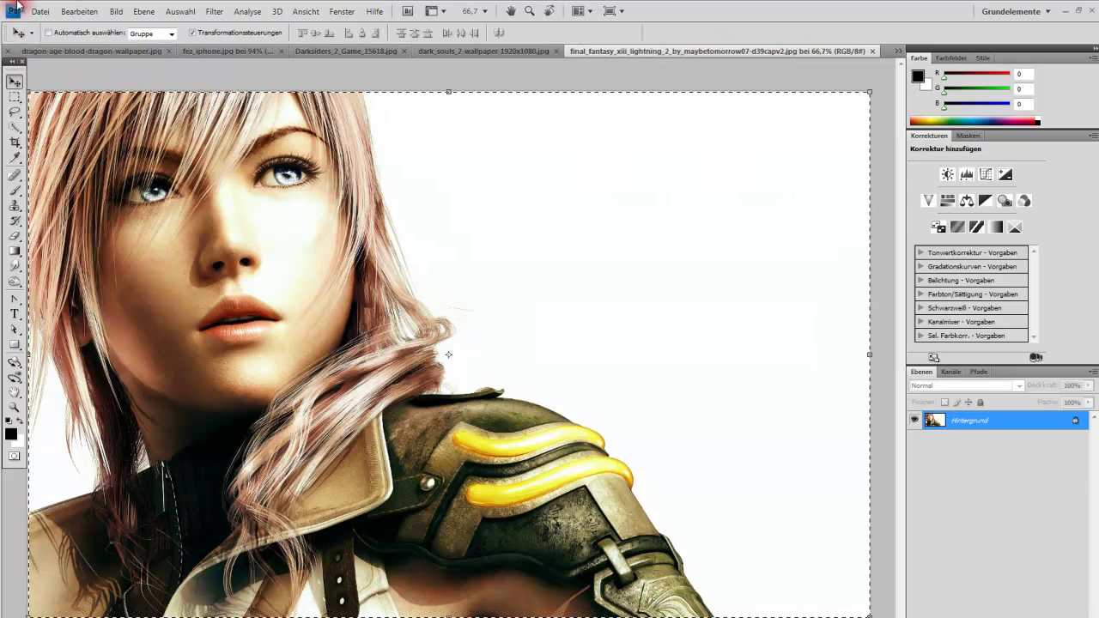
click(45, 49)
click(46, 49)
key(shift+Down)
click(14, 97)
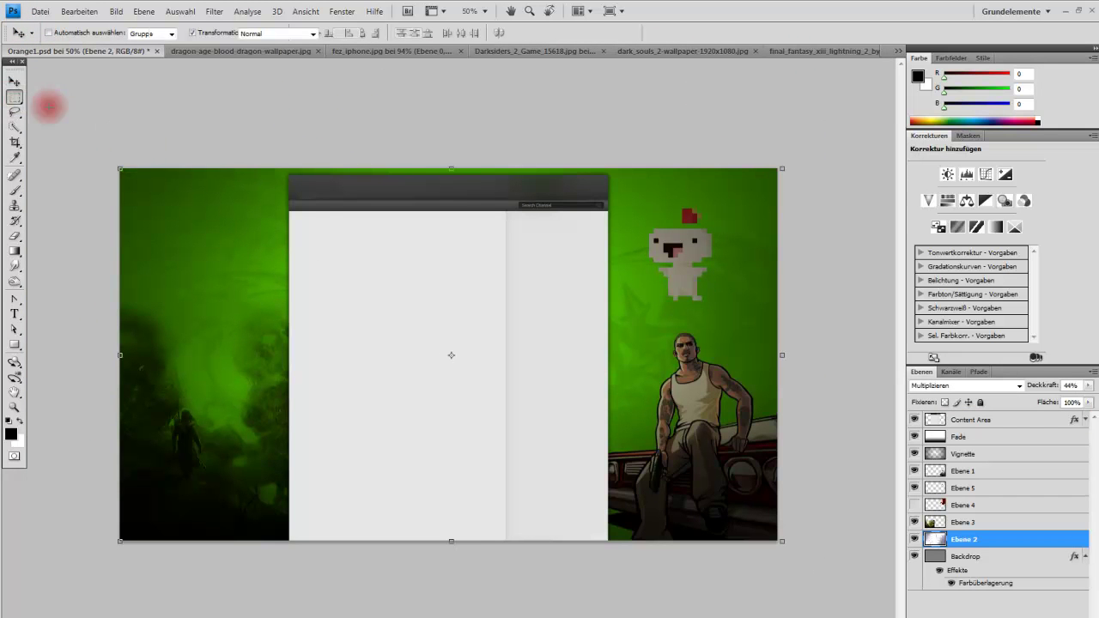
drag(147, 168, 326, 305)
key(ctrl+v)
Shrink the portrait into the upper left, blend it with Multiplizieren, and enlarge it to about 64%
click(13, 80)
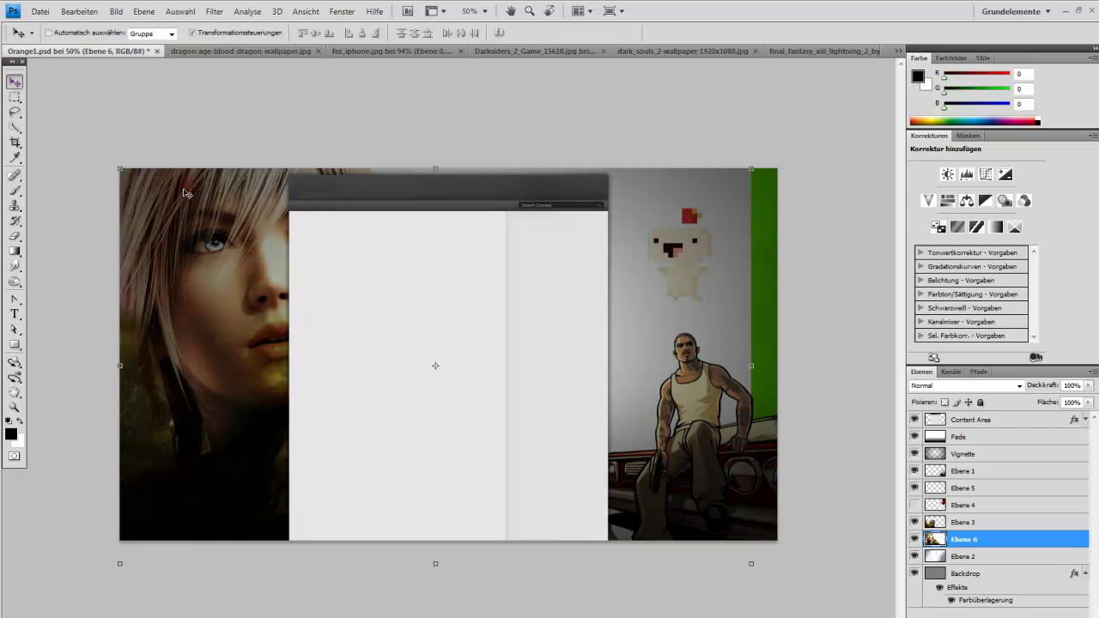
mouse_move(751, 561)
mouse_down()
mouse_move(425, 459)
mouse_move(416, 449)
mouse_move(540, 479)
mouse_move(404, 395)
mouse_up()
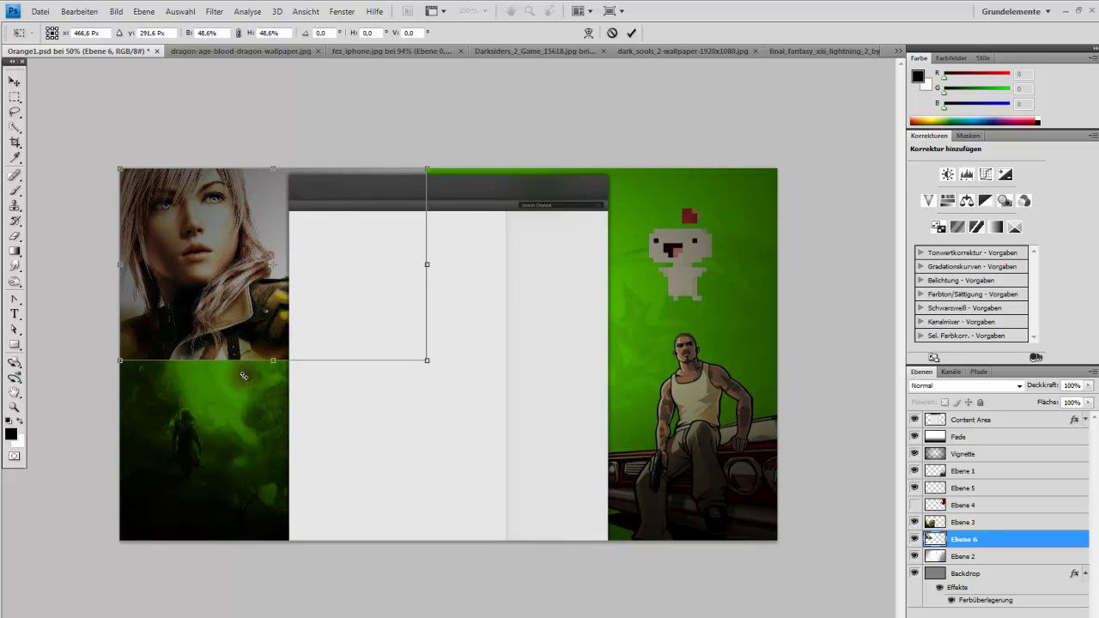
click(438, 355)
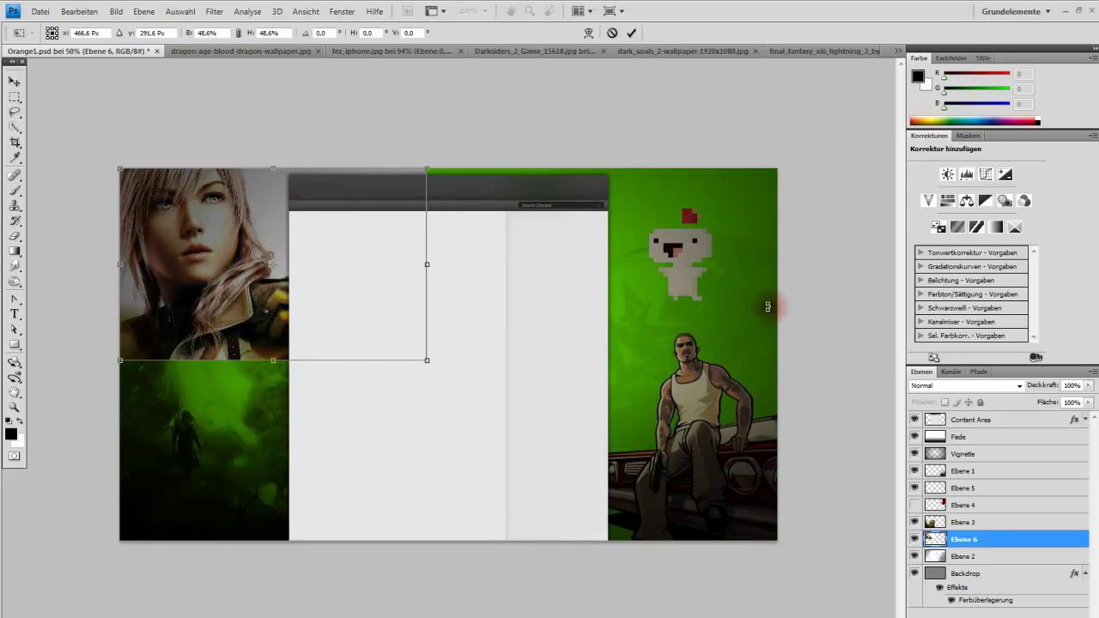
click(1020, 386)
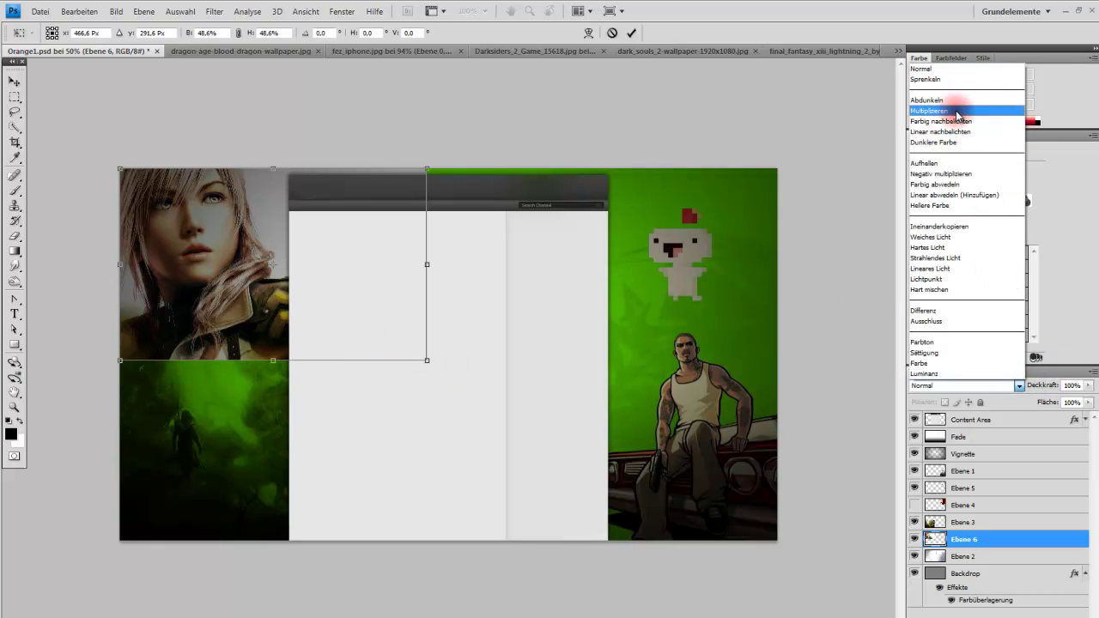
click(953, 111)
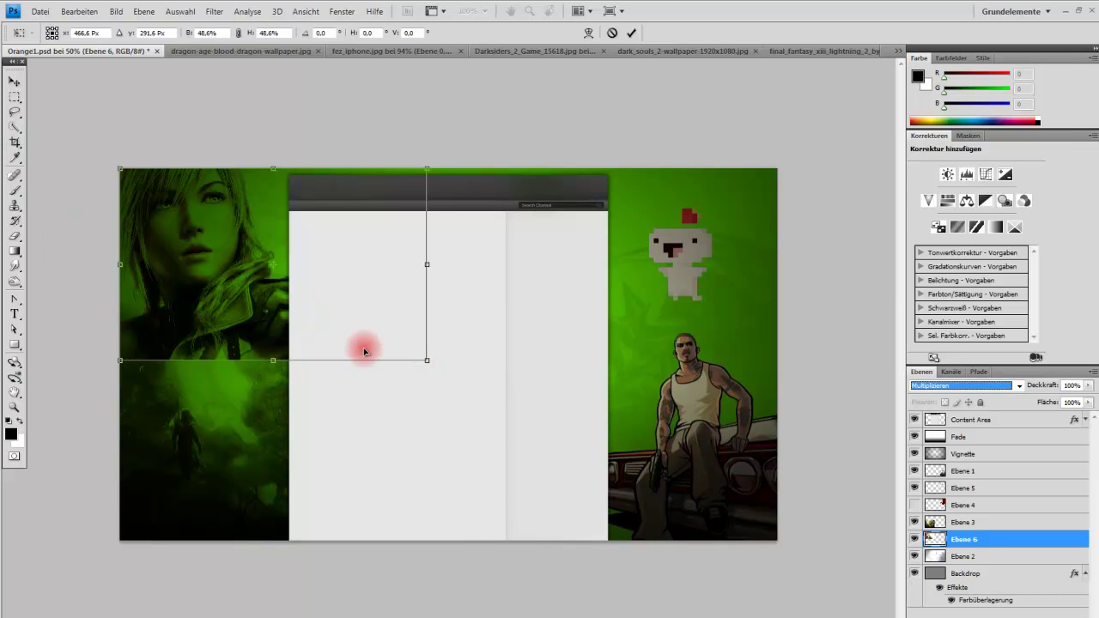
click(427, 359)
drag(427, 359, 532, 407)
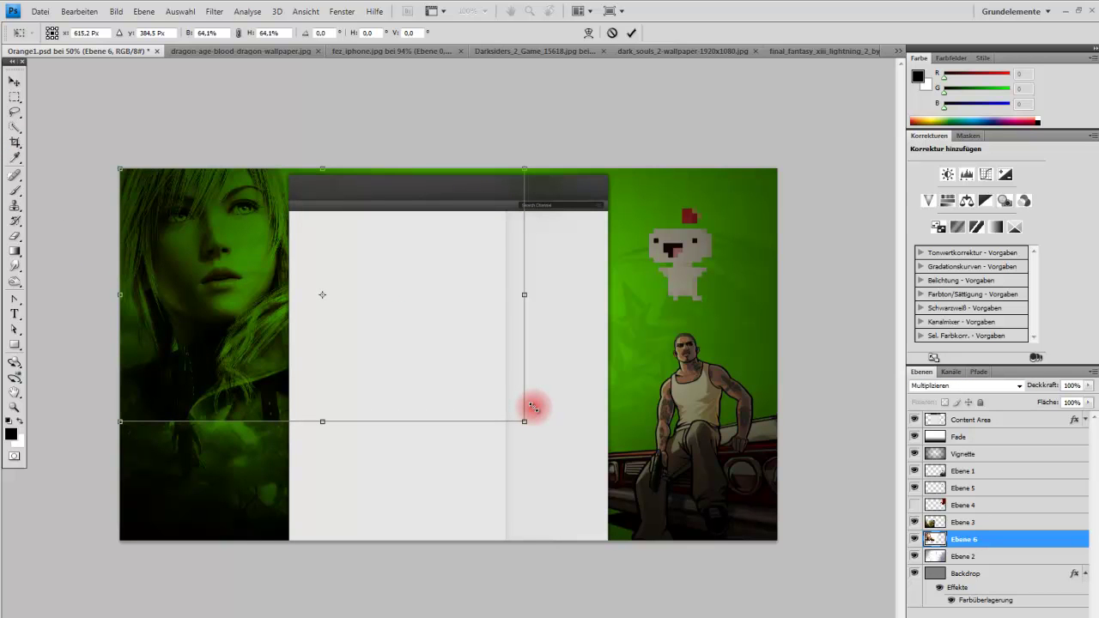
Scale the Ebene 6 portrait down to 49.6% and commit the transform
mouse_move(532, 407)
mouse_down()
mouse_move(393, 385)
mouse_move(418, 388)
mouse_up()
click(14, 97)
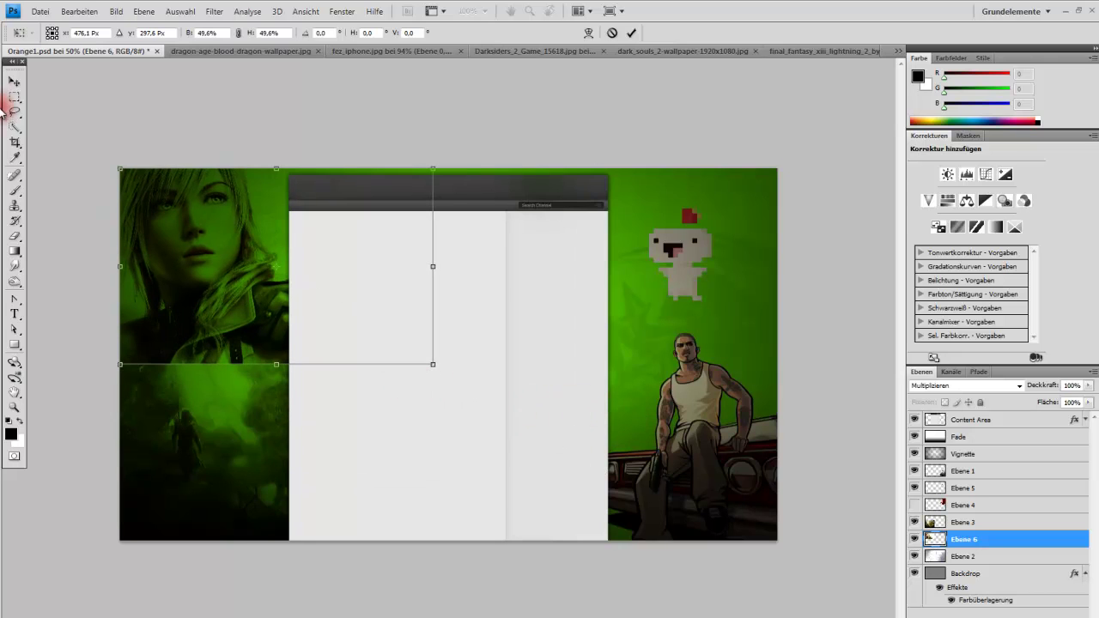
click(453, 252)
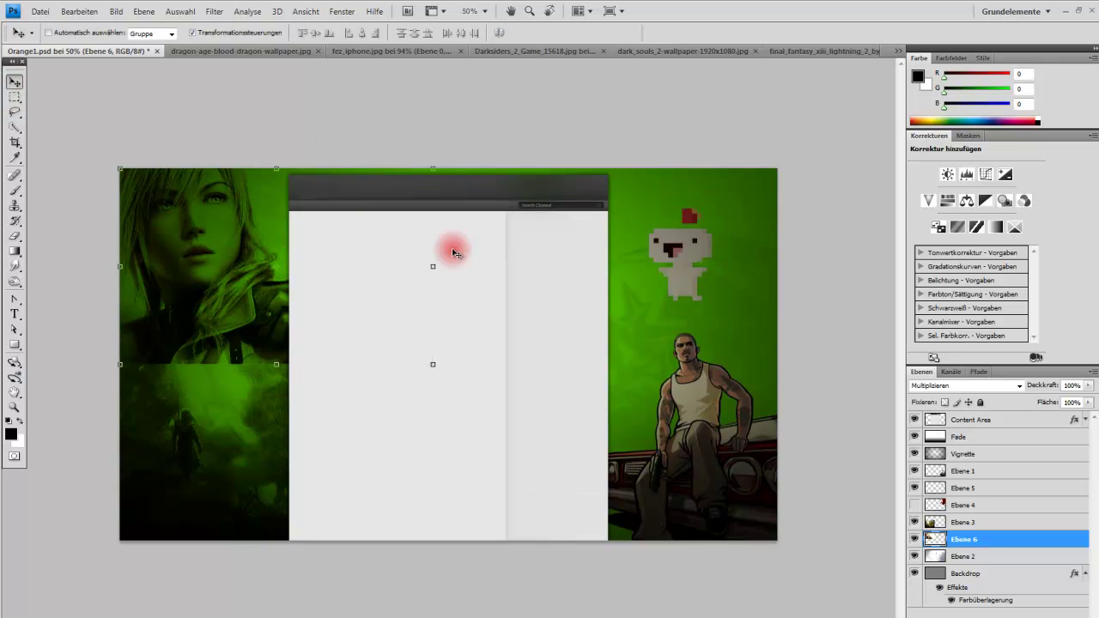
Soft-erase the portrait's lower edge with a 298 px eraser so it fades into the scene
click(15, 236)
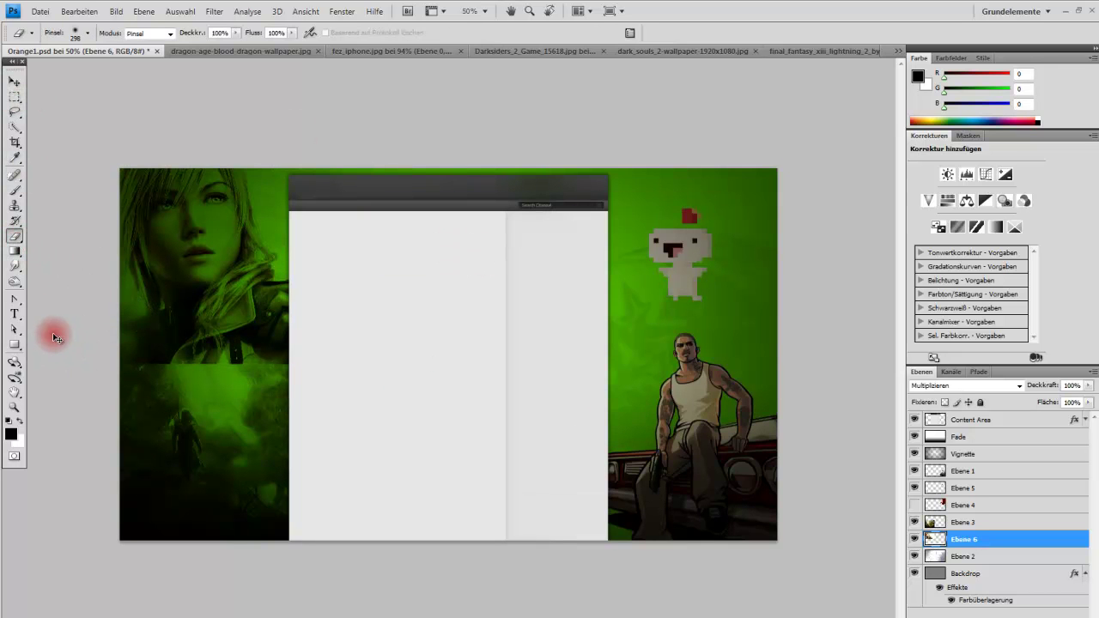
drag(114, 389, 146, 396)
drag(83, 363, 169, 396)
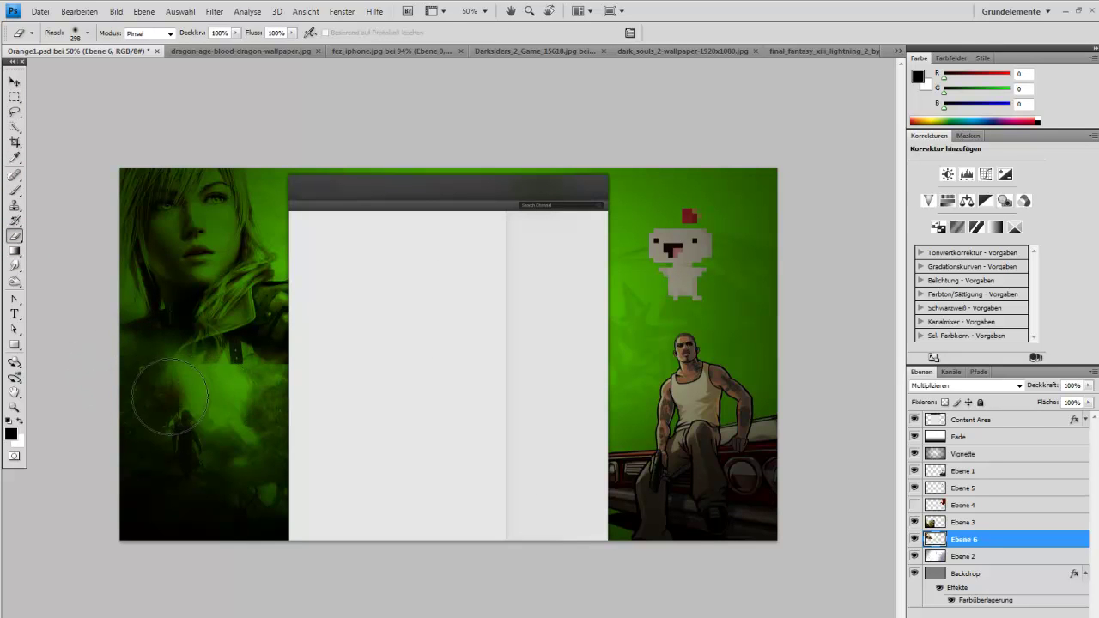
drag(195, 402, 238, 406)
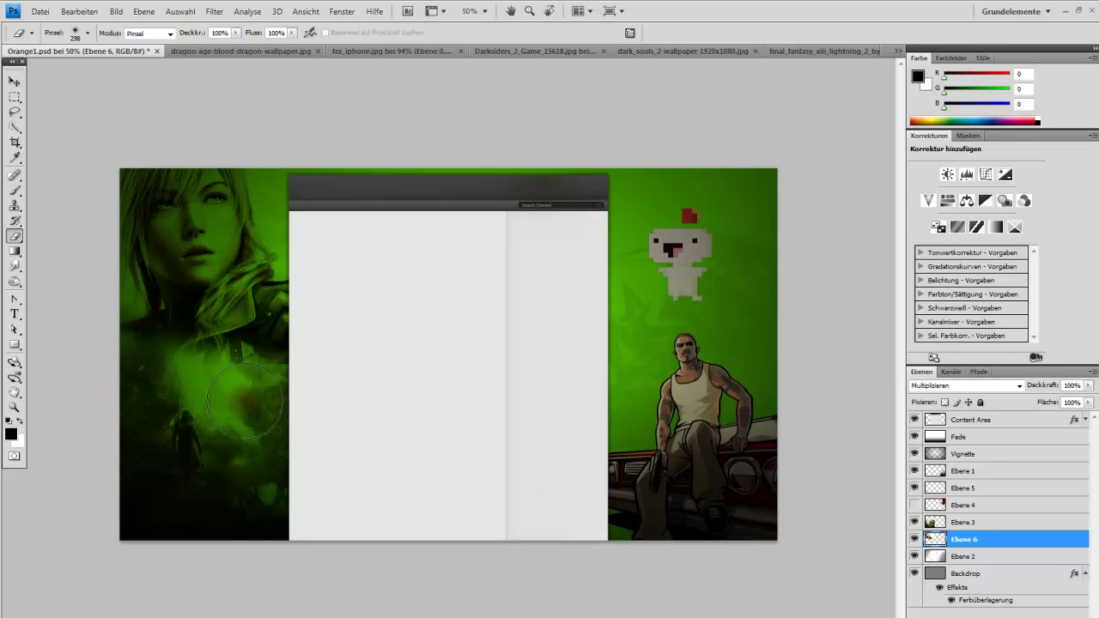
mouse_move(437, 401)
mouse_down()
mouse_move(321, 401)
mouse_move(321, 388)
mouse_move(295, 388)
mouse_move(338, 371)
mouse_move(368, 310)
mouse_move(364, 364)
mouse_move(326, 378)
mouse_up()
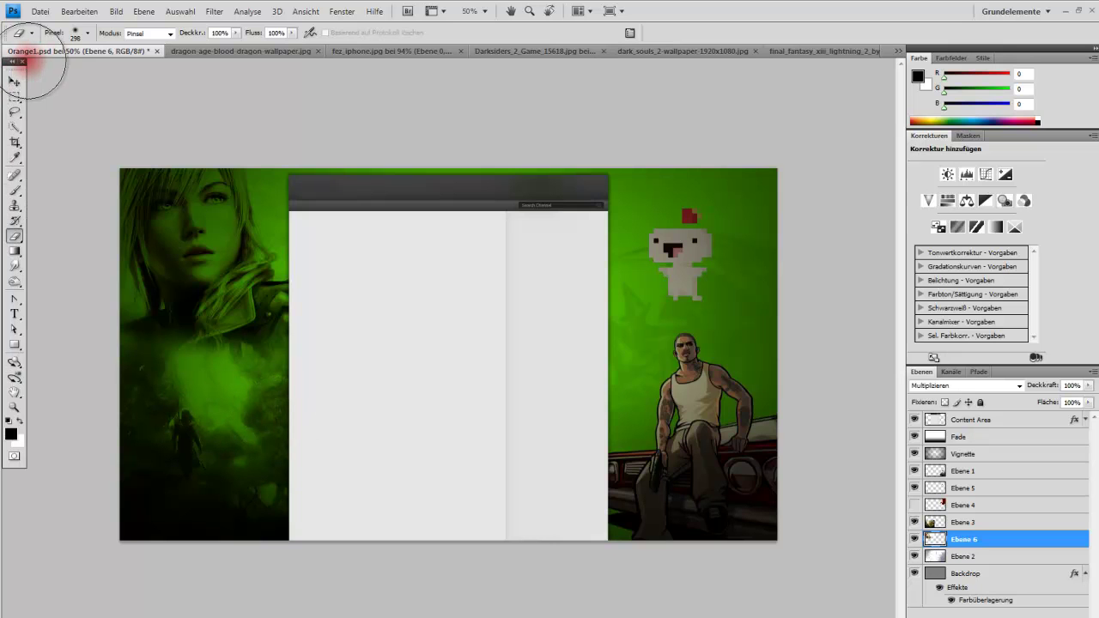
click(14, 79)
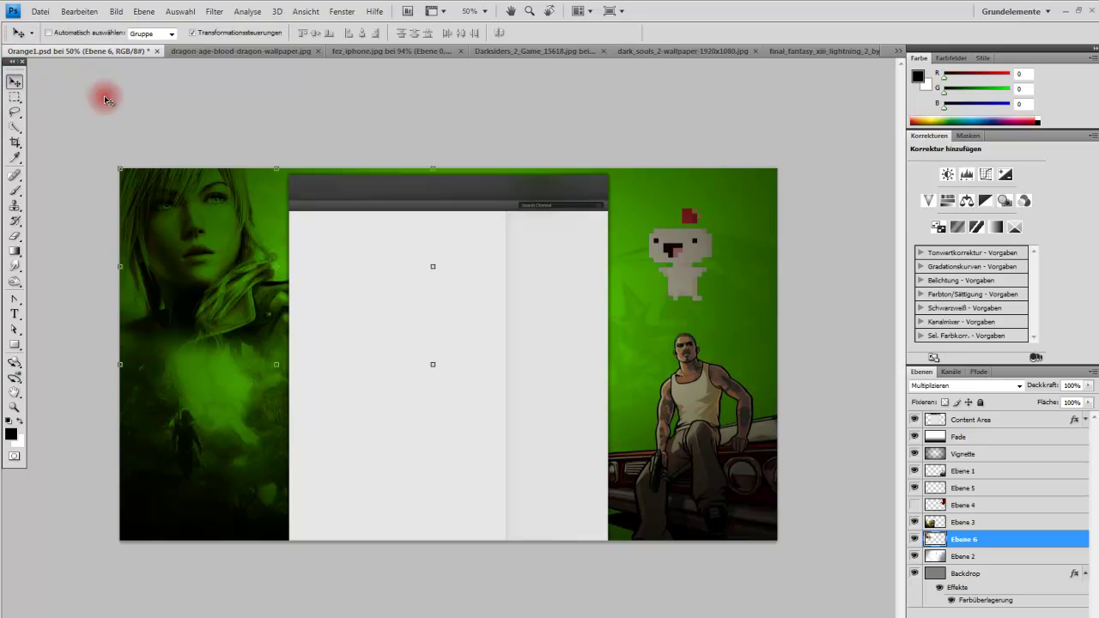
At 100% zoom, drag the Ebene 6 portrait snugly into the top-left corner beside the content area
click(15, 98)
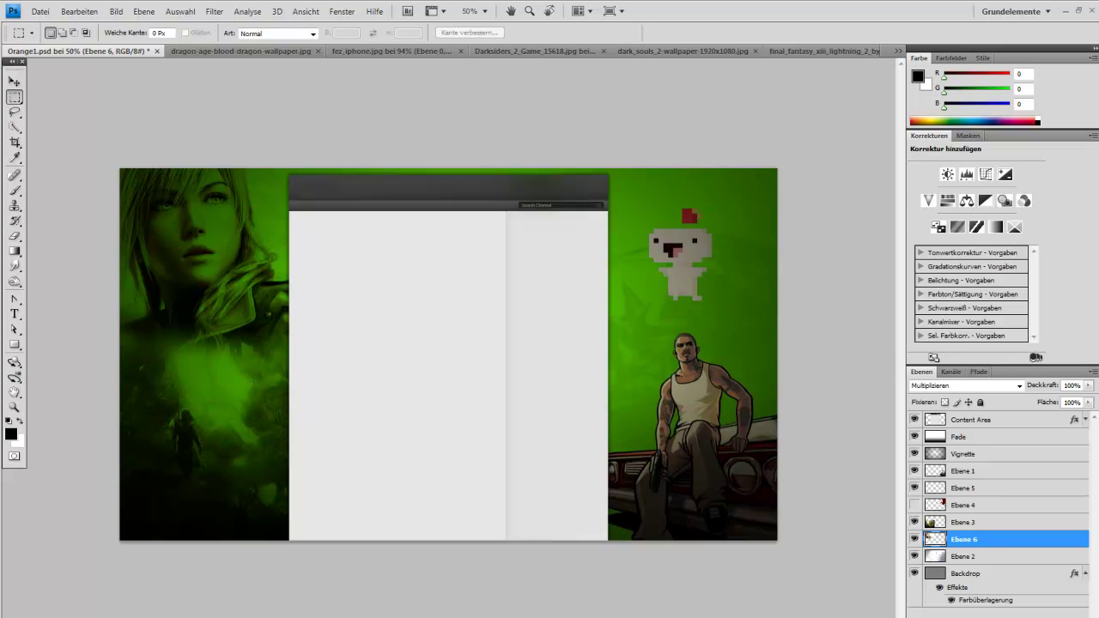
key(ctrl+1)
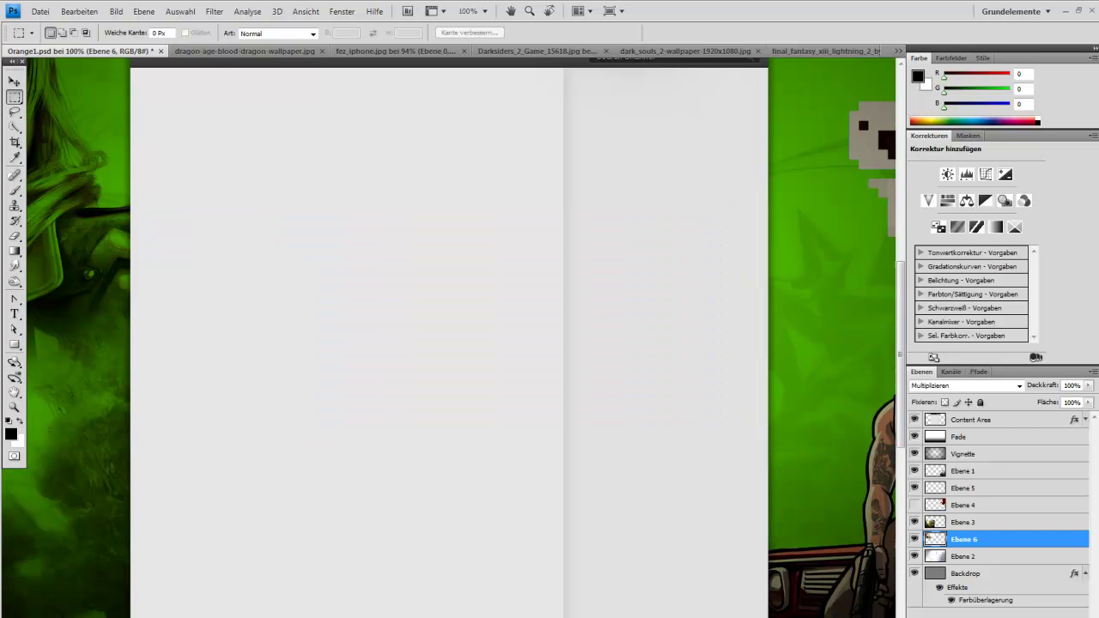
click(16, 80)
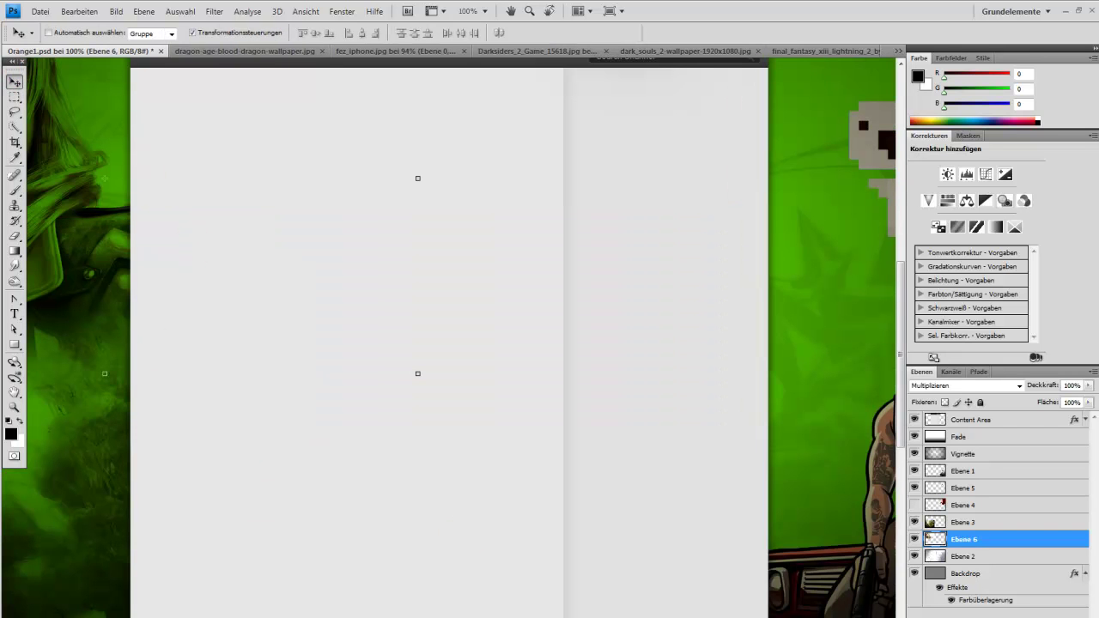
drag(198, 550, 501, 550)
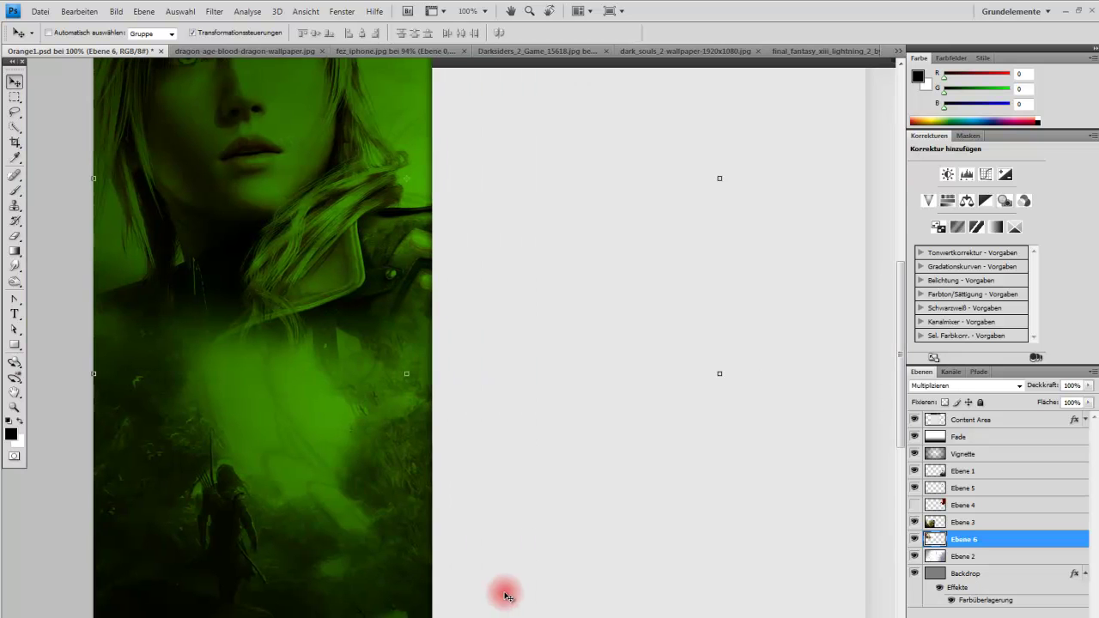
scroll(686, 494, up, 3)
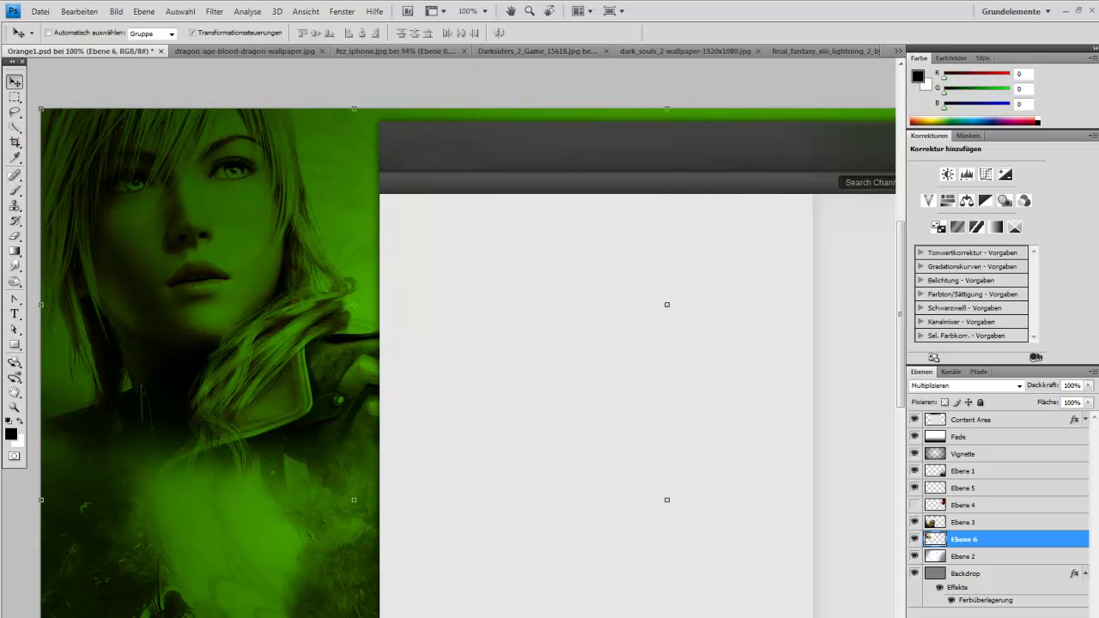
scroll(467, 360, right, 10)
scroll(467, 361, left, 5)
scroll(468, 361, left, 2)
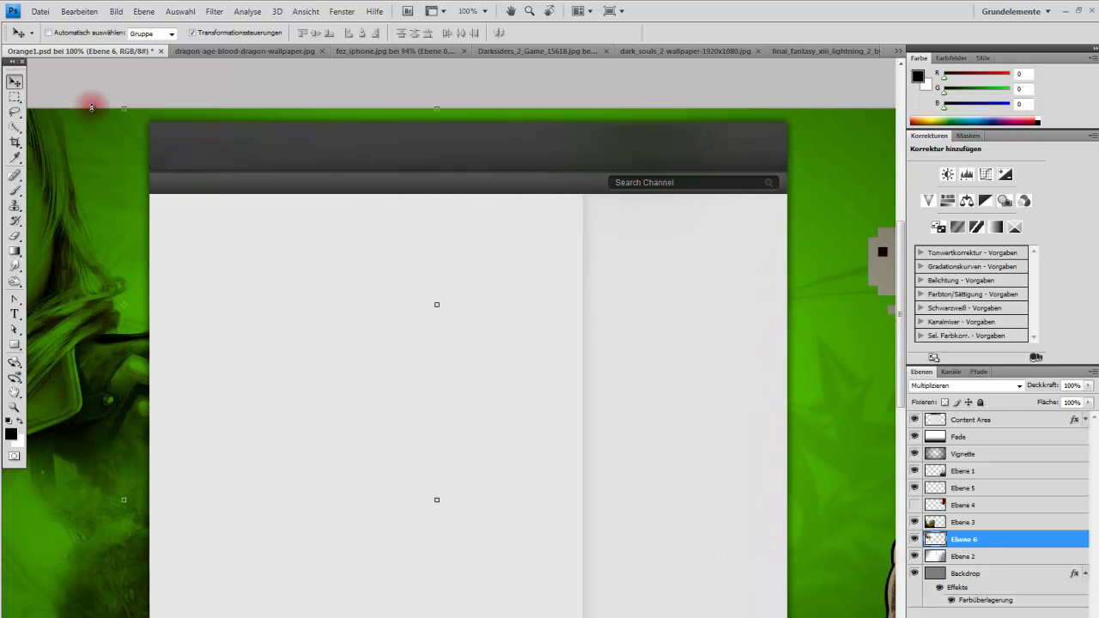
Save the design as Grün2.psd with maximised compatibility
click(49, 12)
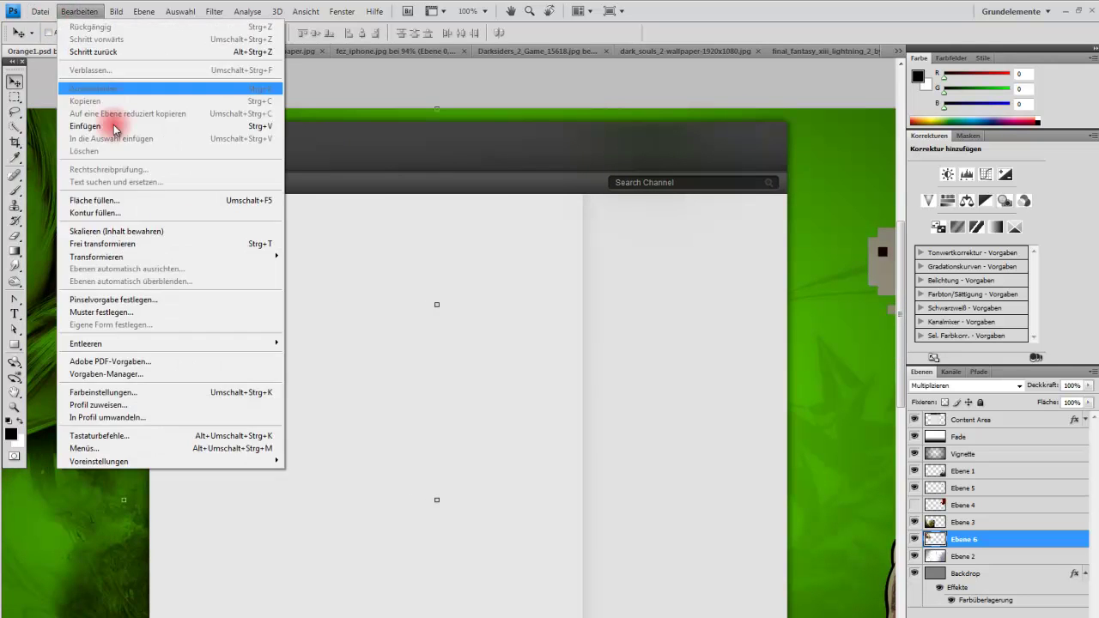
click(73, 188)
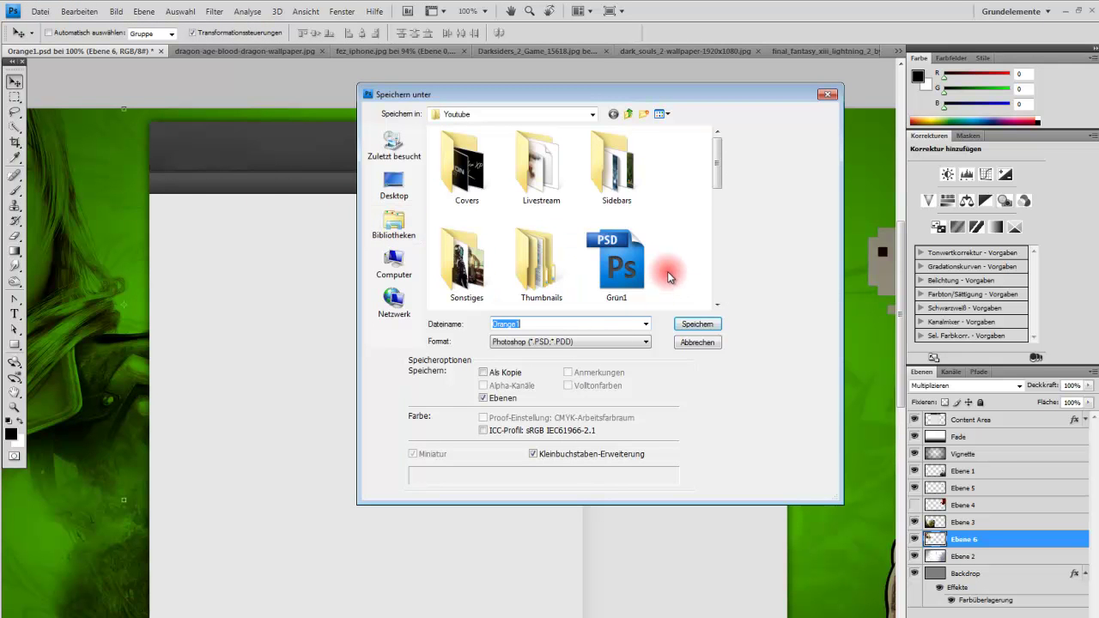
text(Grün1)
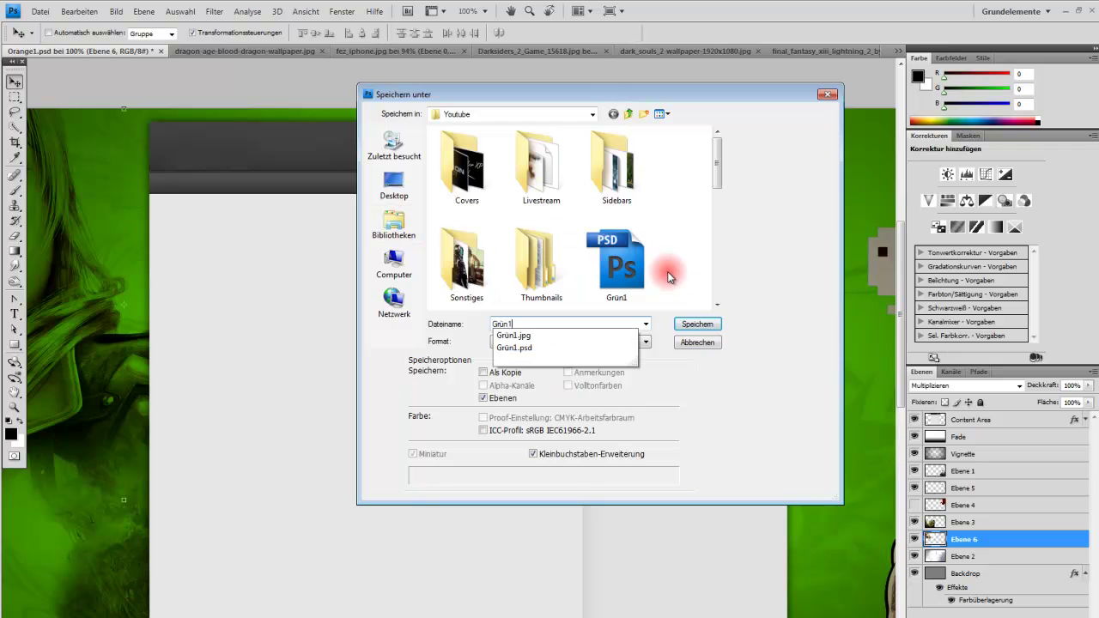
key(Return)
key(Return)
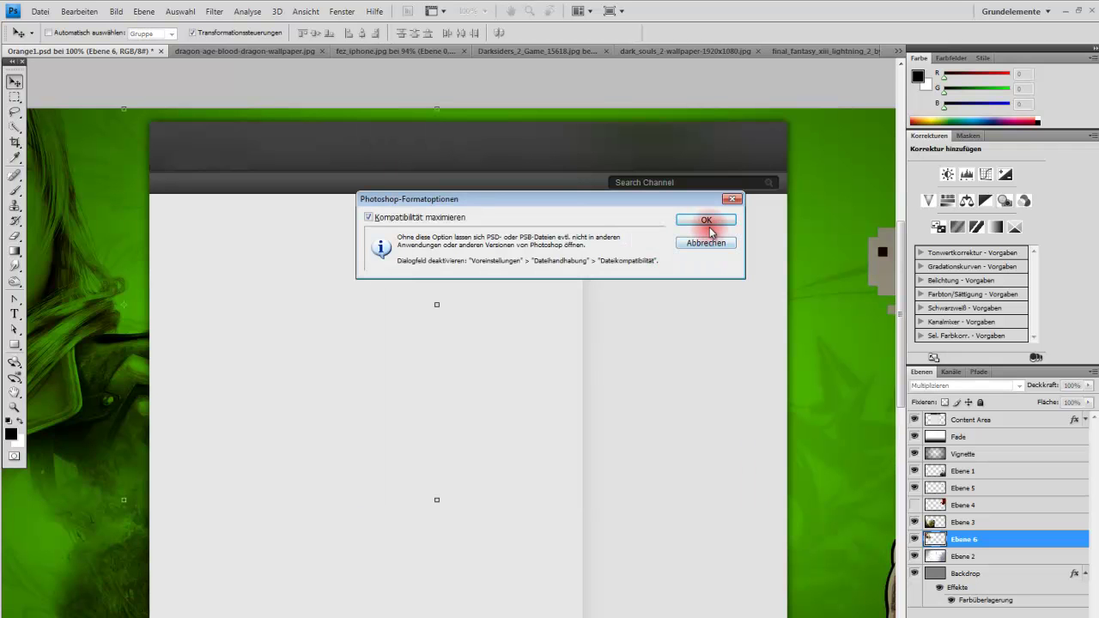
click(707, 222)
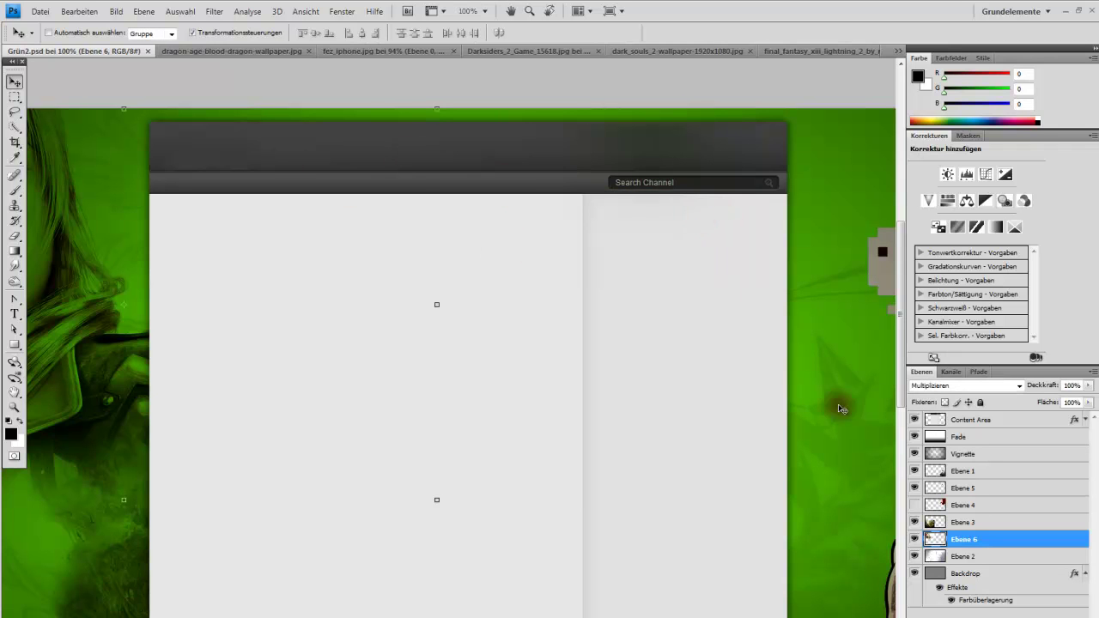
Hide the grey Content Area layout layer to reveal the artwork
click(914, 505)
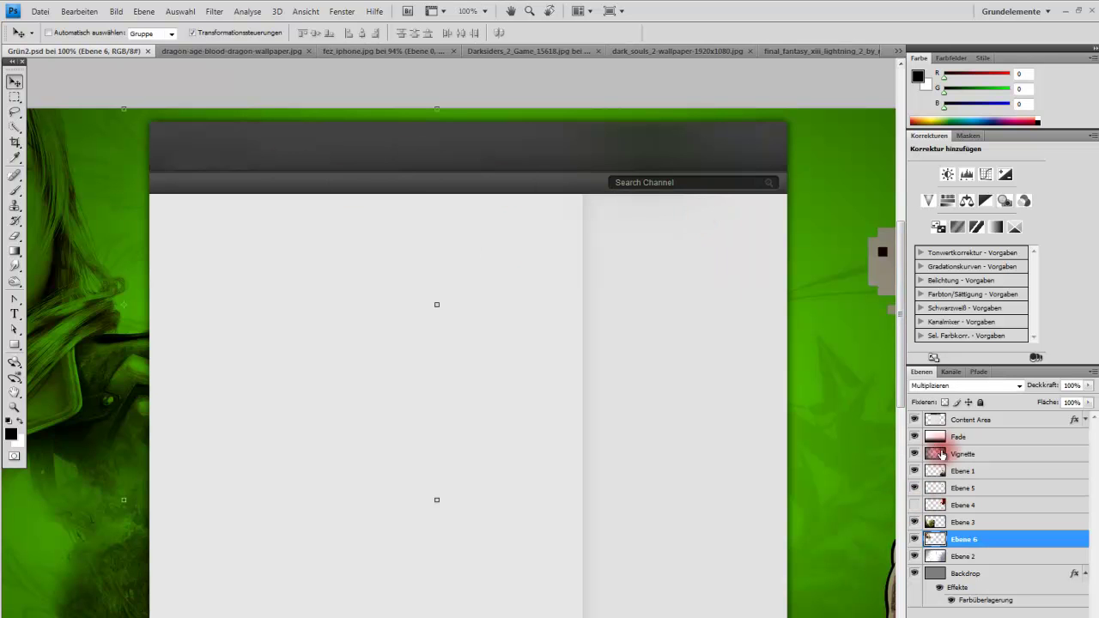
click(916, 420)
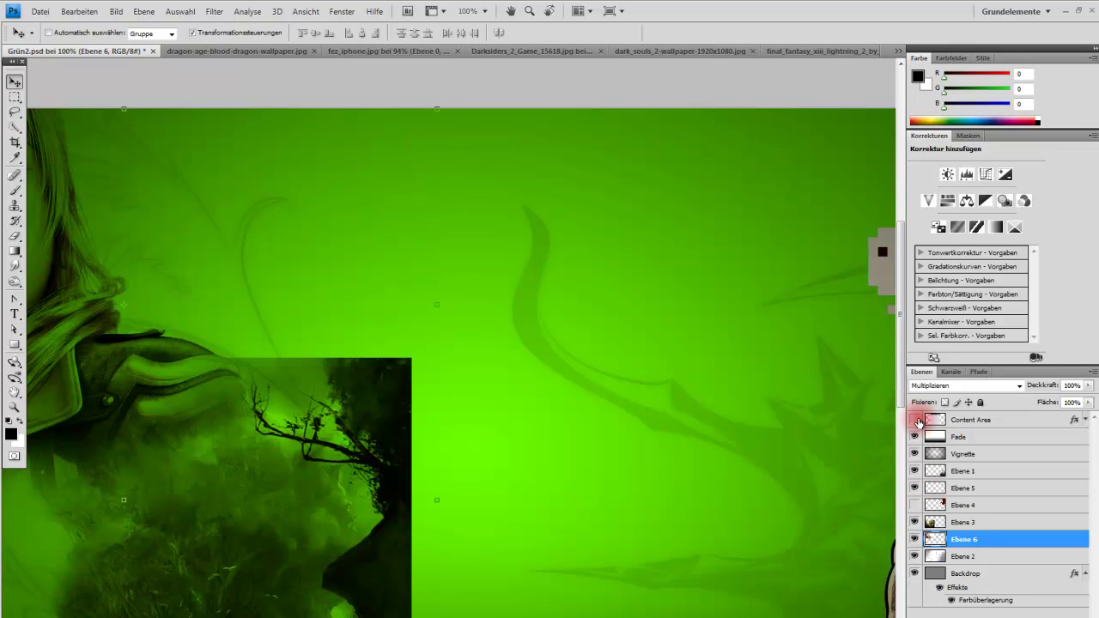
click(916, 420)
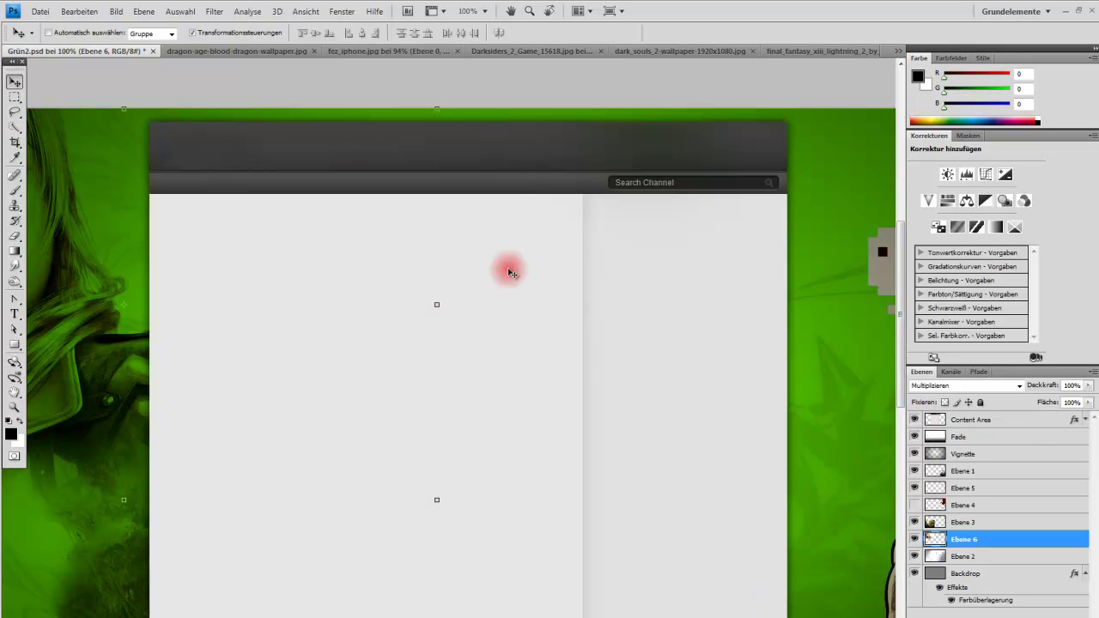
click(916, 420)
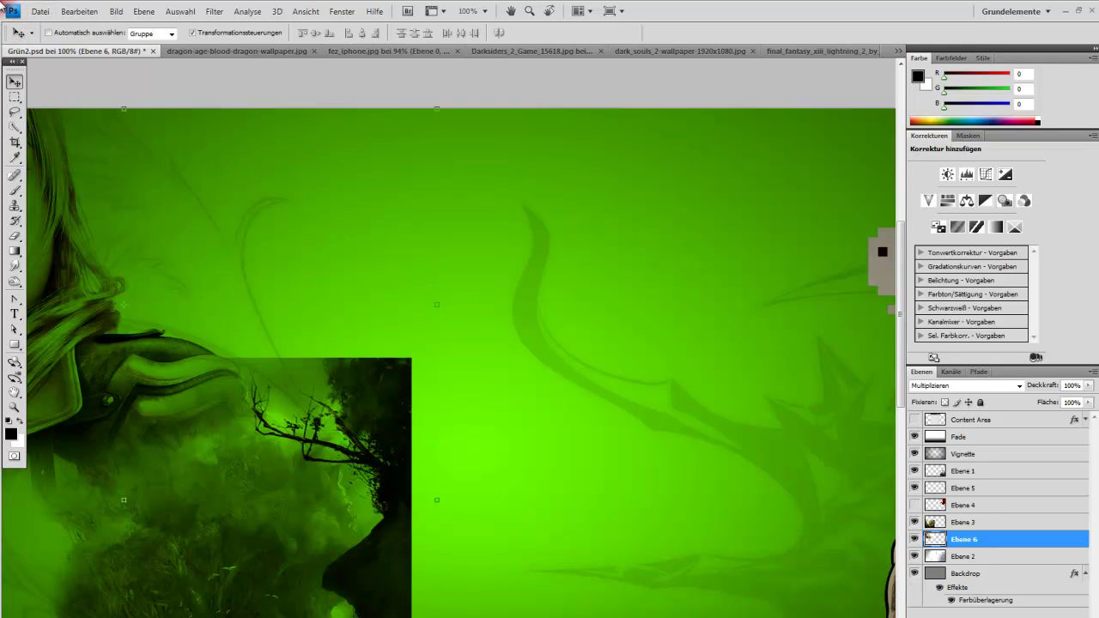
Save a copy as Grün2 in JPEG format at quality 12 (Maximal)
click(40, 11)
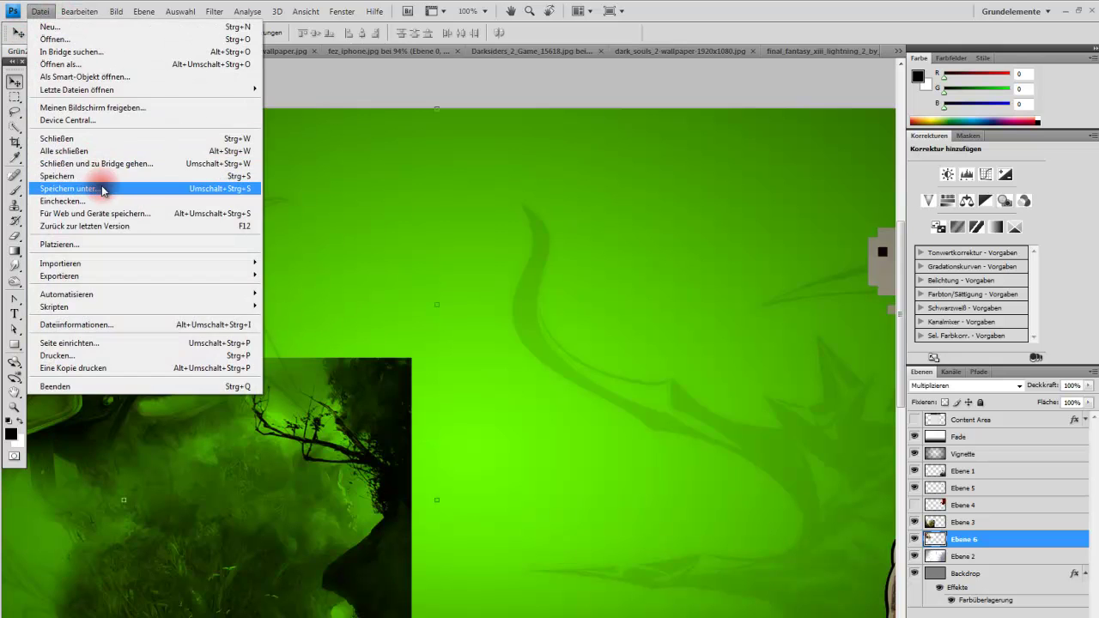
click(102, 185)
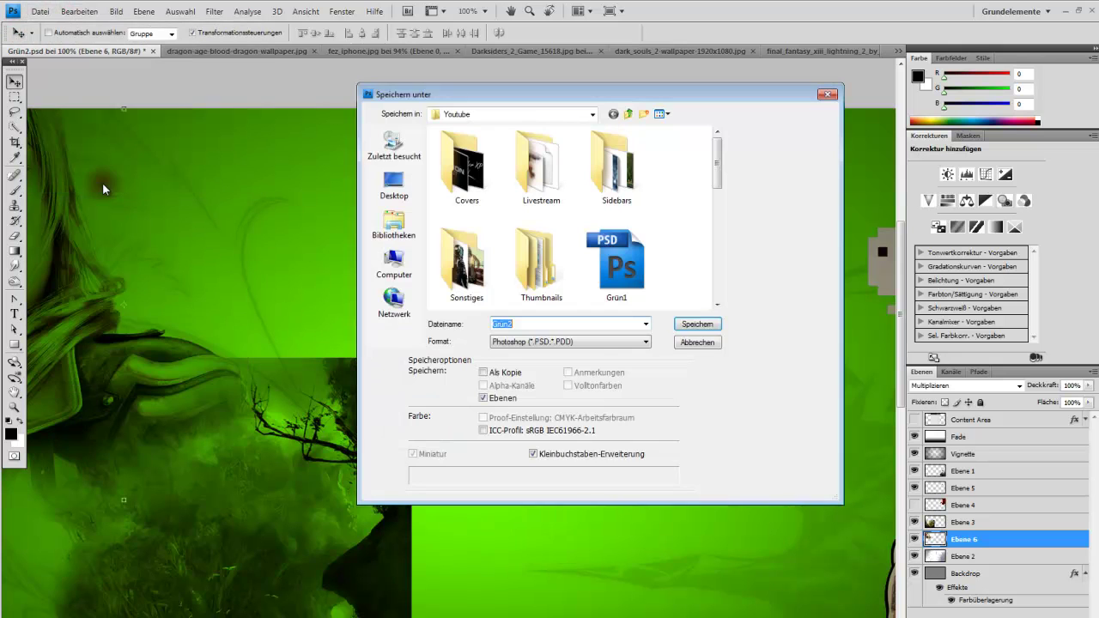
click(590, 342)
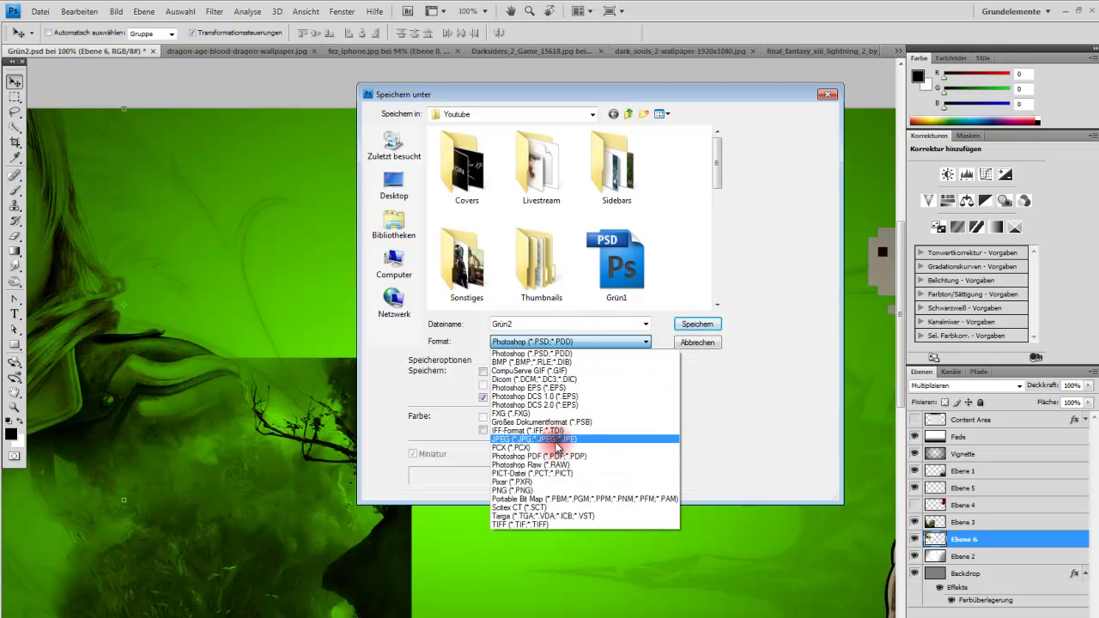
click(558, 439)
click(679, 325)
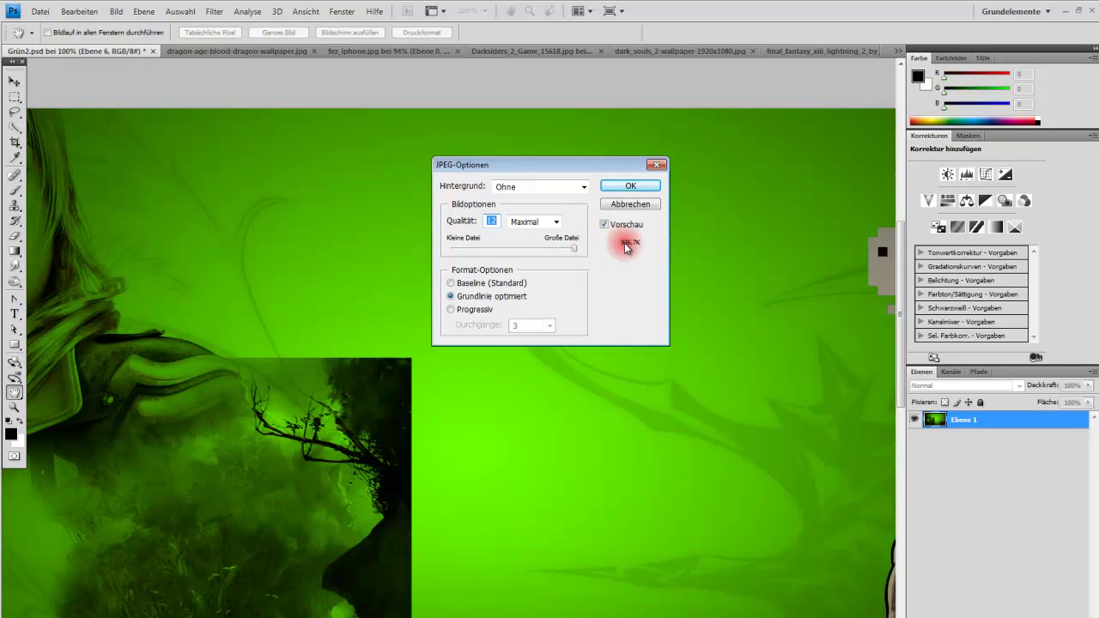
drag(565, 251, 583, 249)
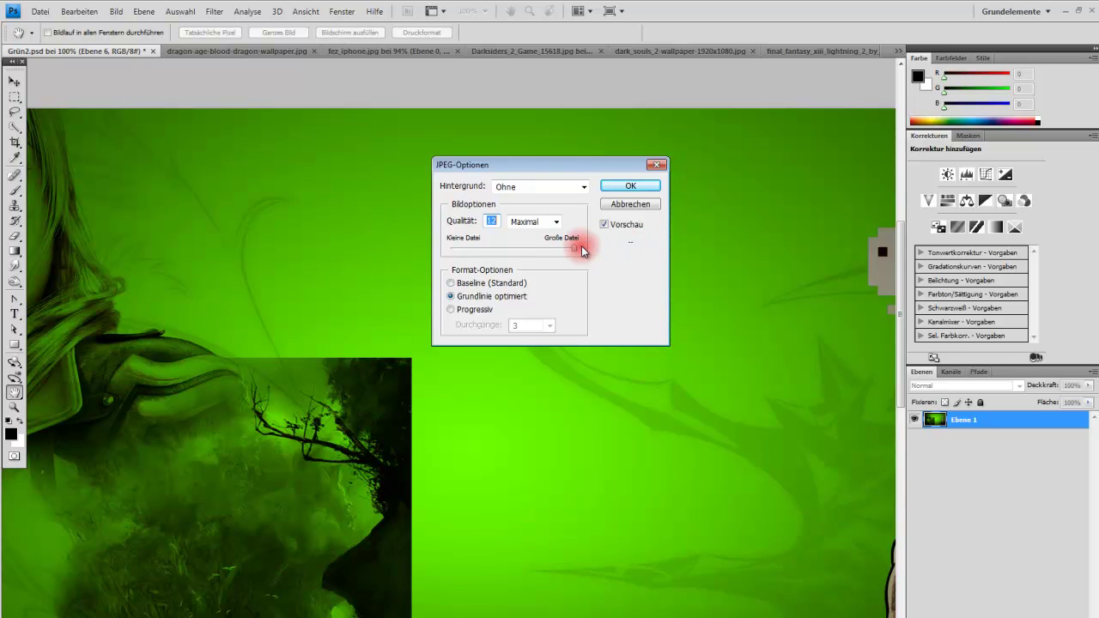
click(628, 187)
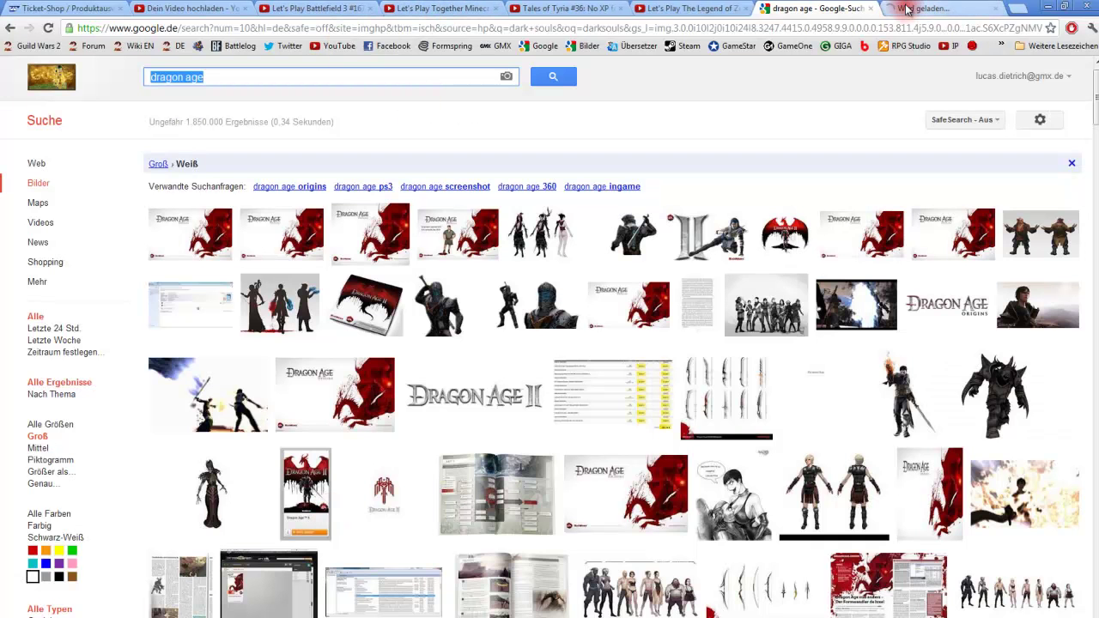
In the YouTube tab, go to the own channel page and its channel settings
click(908, 9)
click(854, 77)
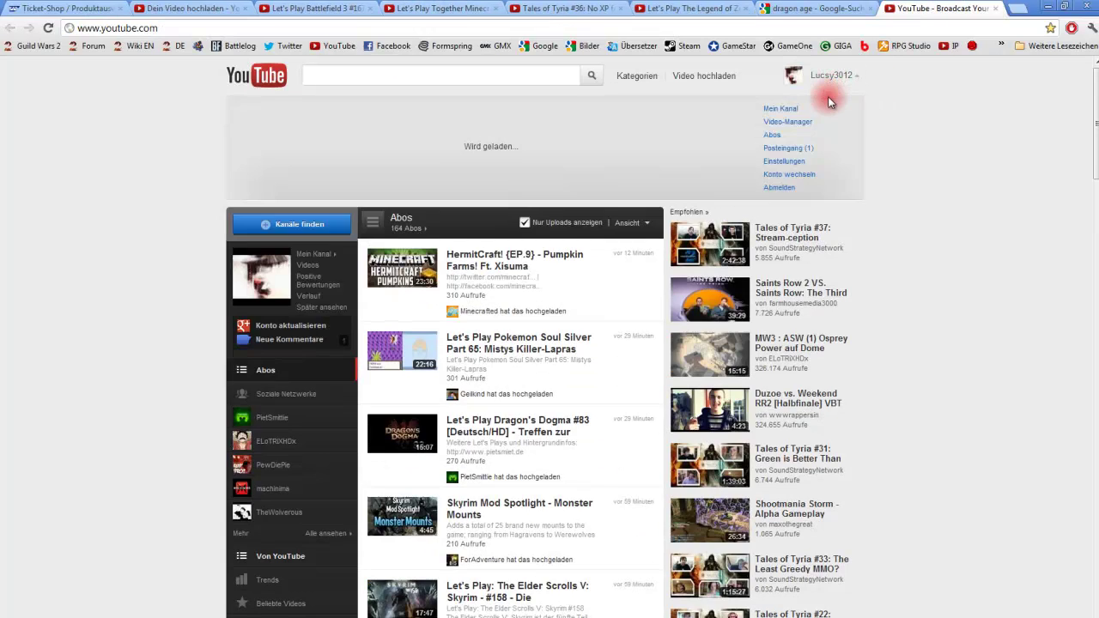
click(792, 111)
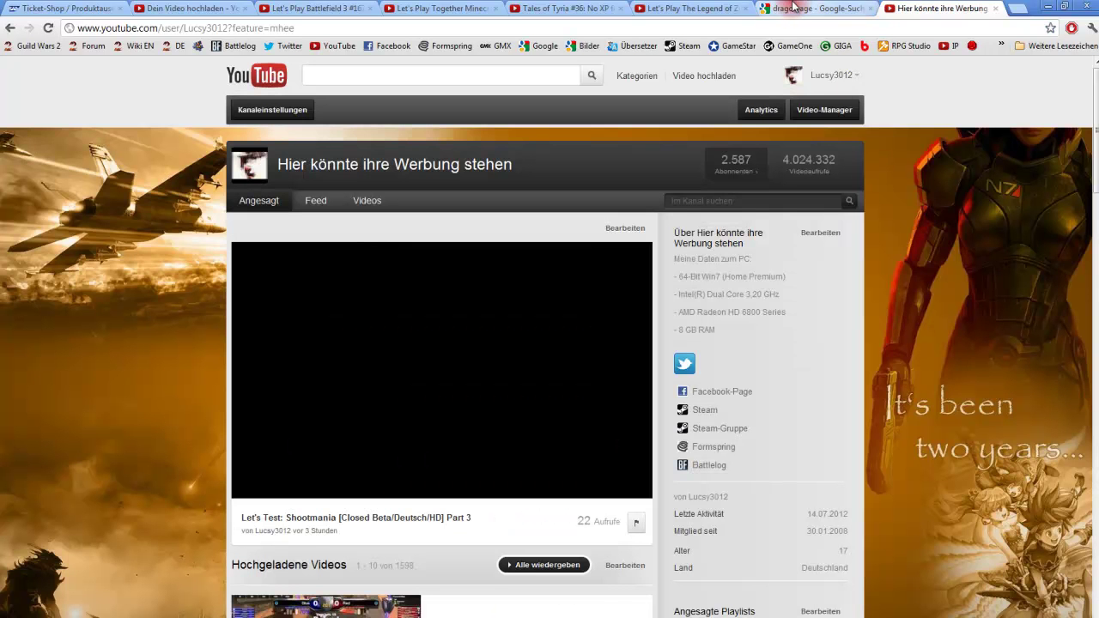
click(833, 81)
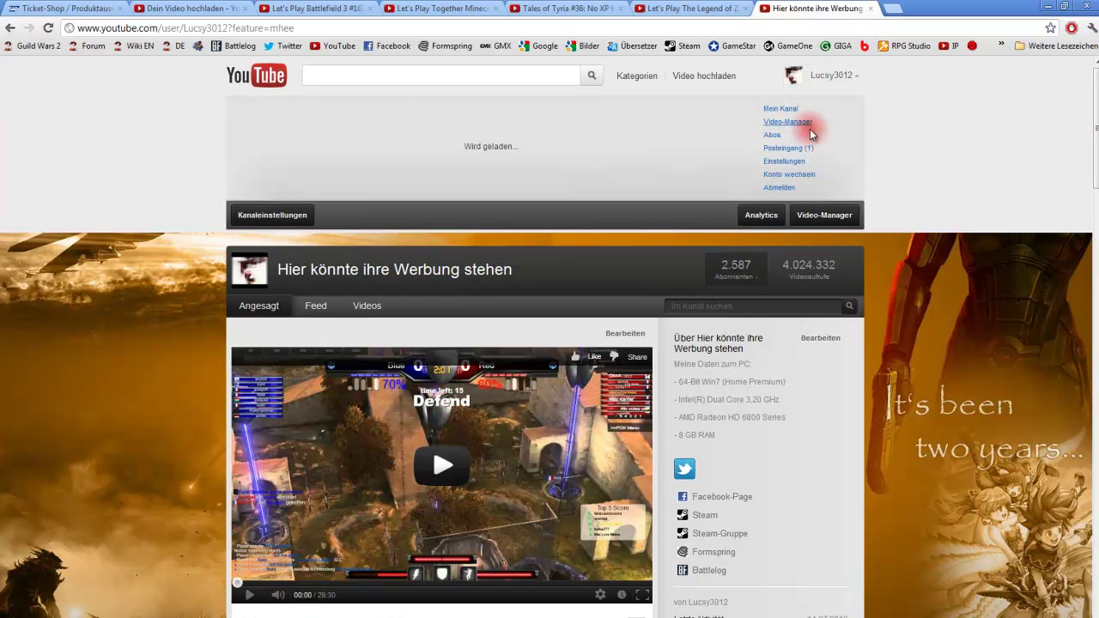
click(830, 84)
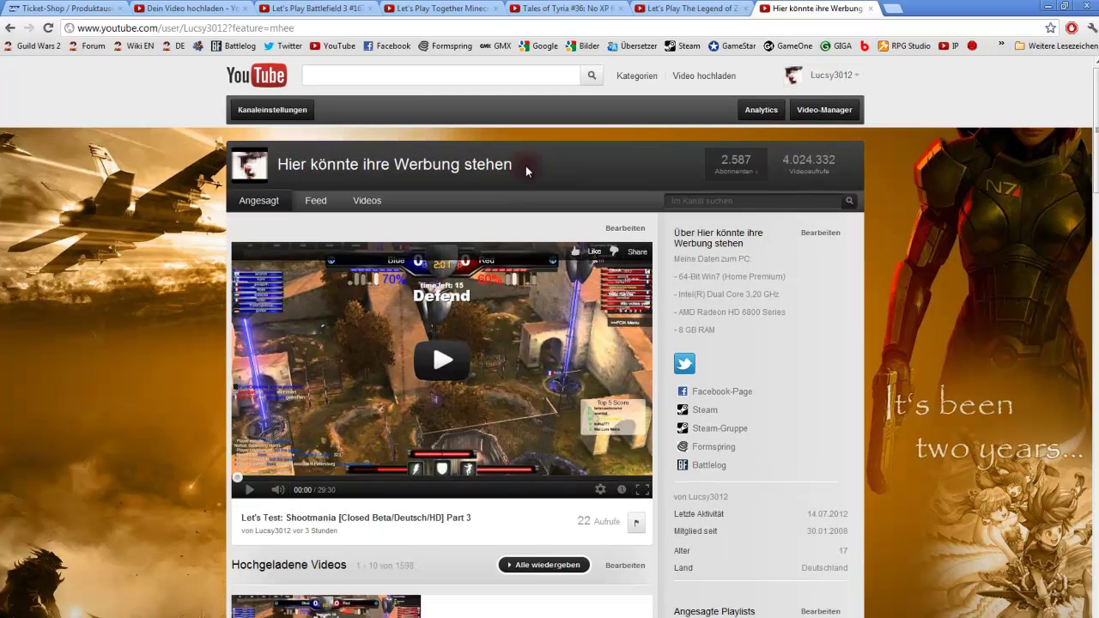
click(276, 108)
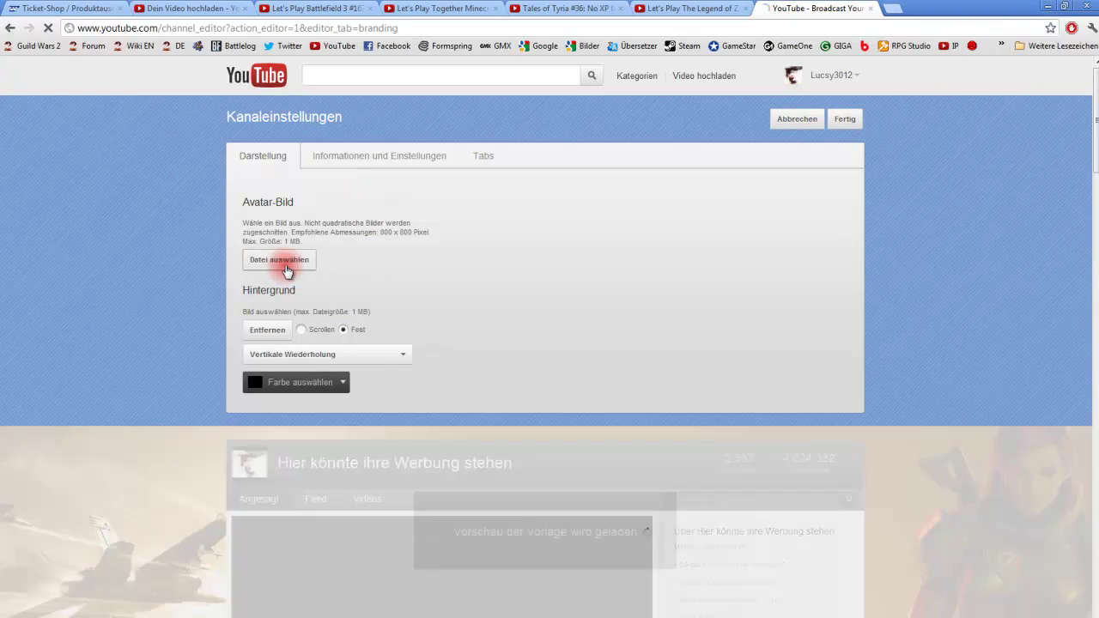
Upload Grün2 from Bilder > Youtube as the channel avatar image
click(286, 269)
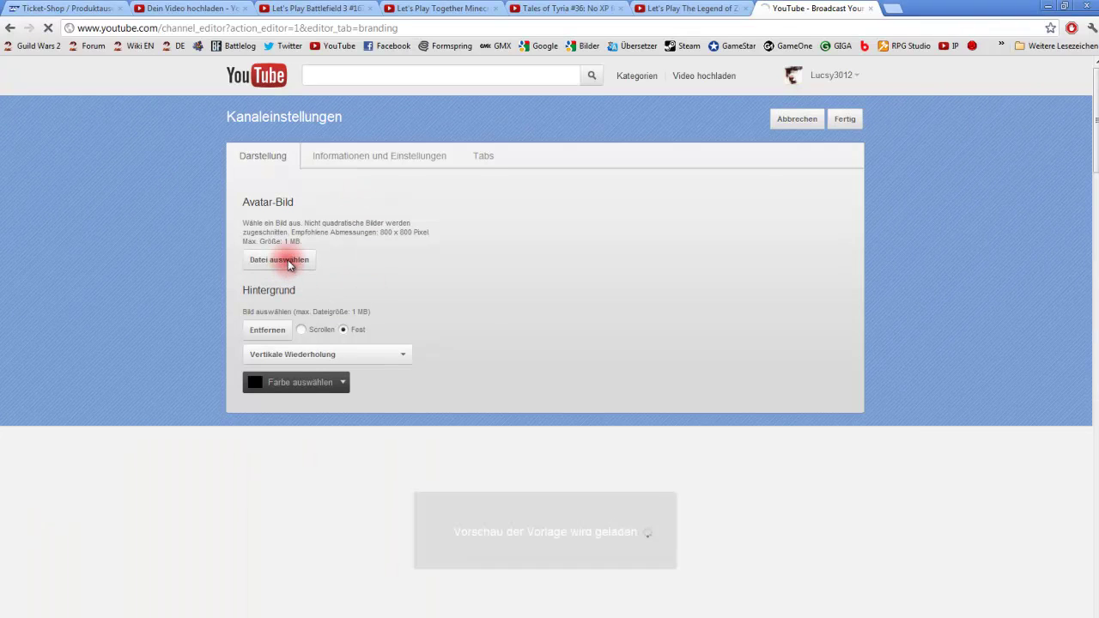
click(421, 211)
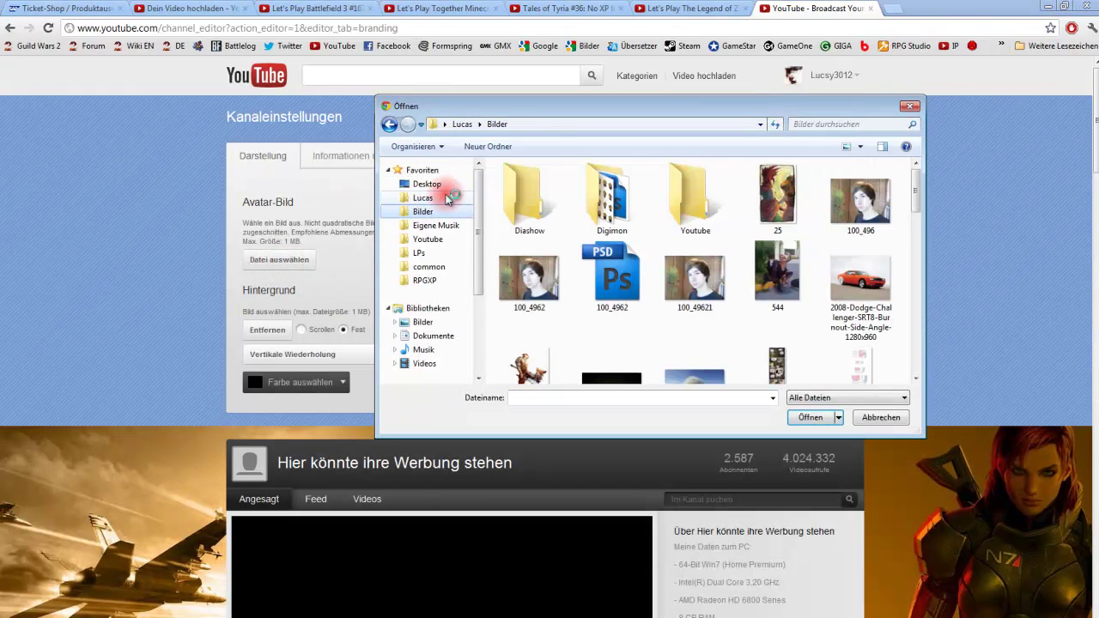
double_click(662, 193)
click(606, 298)
scroll(606, 298, down, 1)
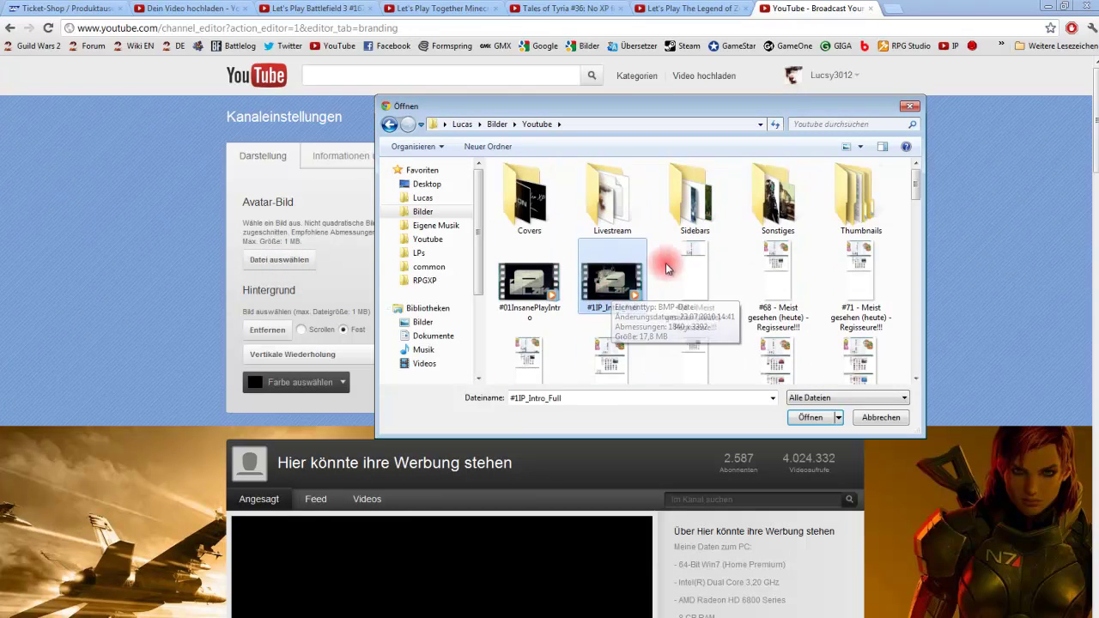
scroll(784, 216, down, 5)
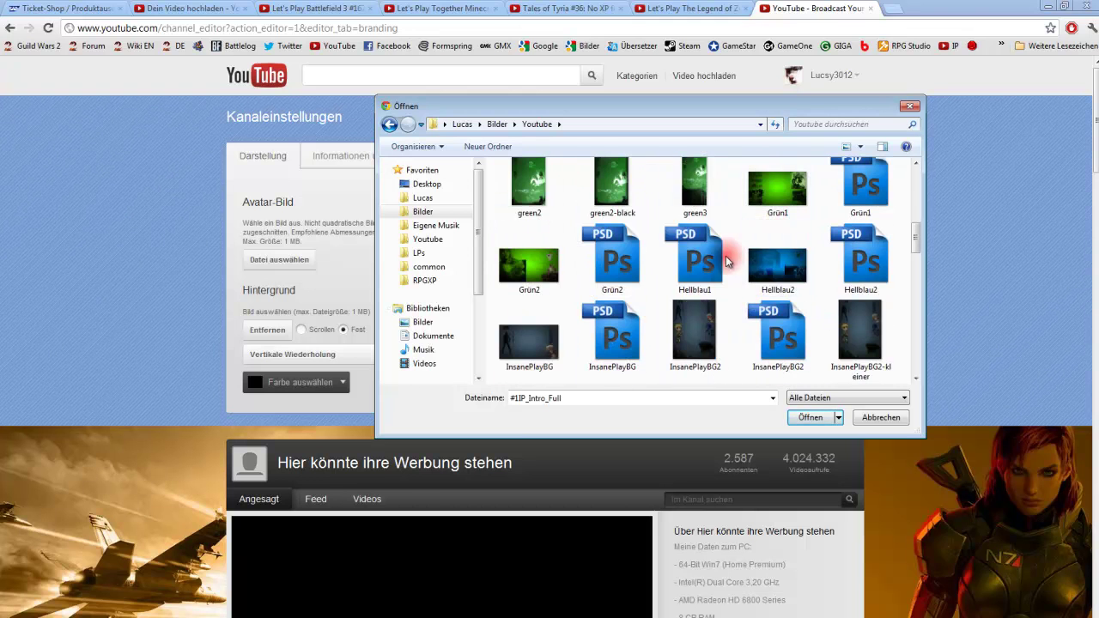
click(542, 256)
double_click(542, 256)
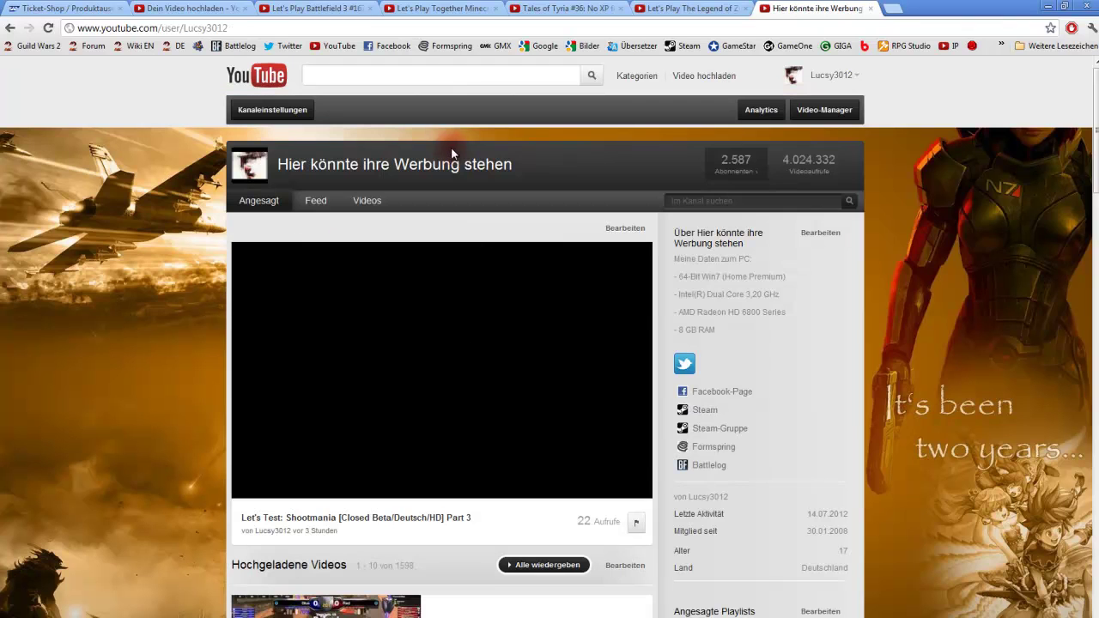
Remove the old channel background and upload the green image as the new background
click(284, 110)
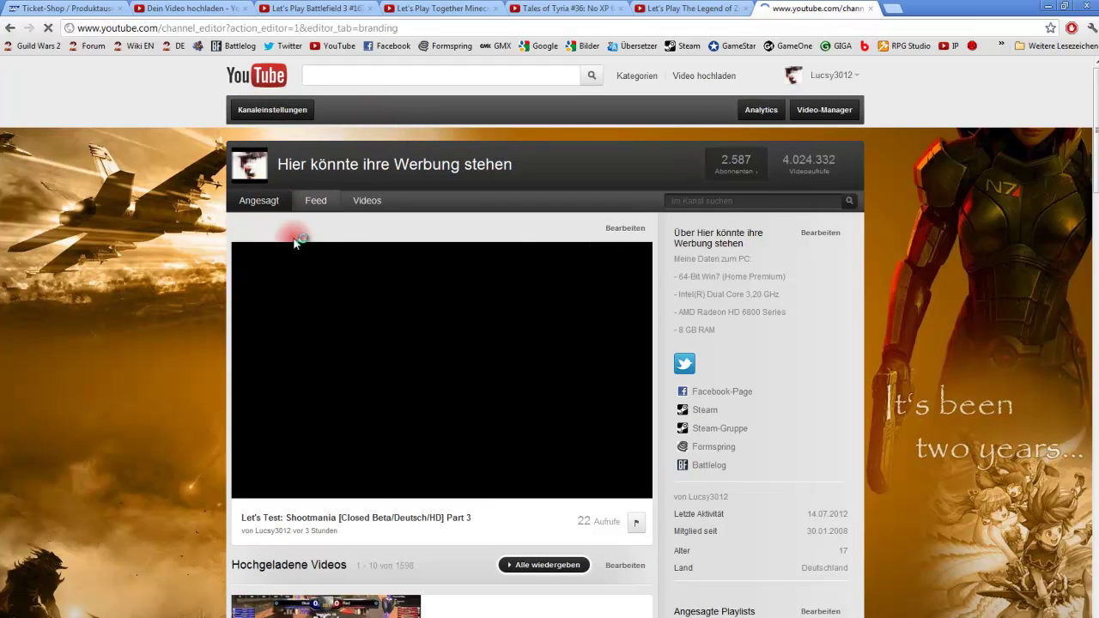
click(256, 329)
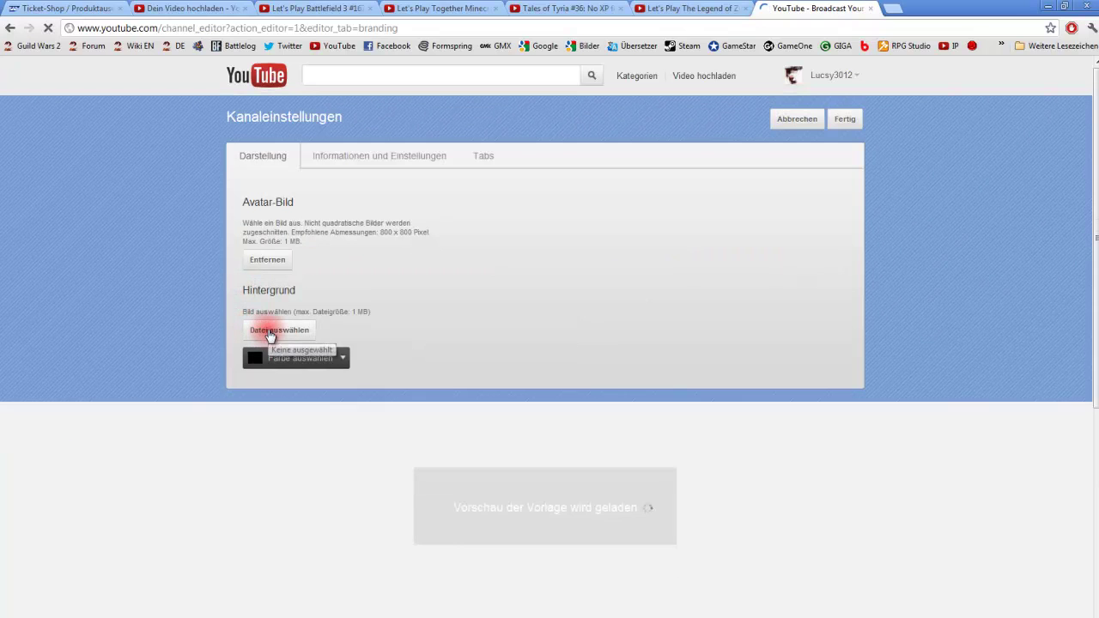
click(271, 332)
scroll(824, 300, down, 1)
scroll(770, 297, down, 2)
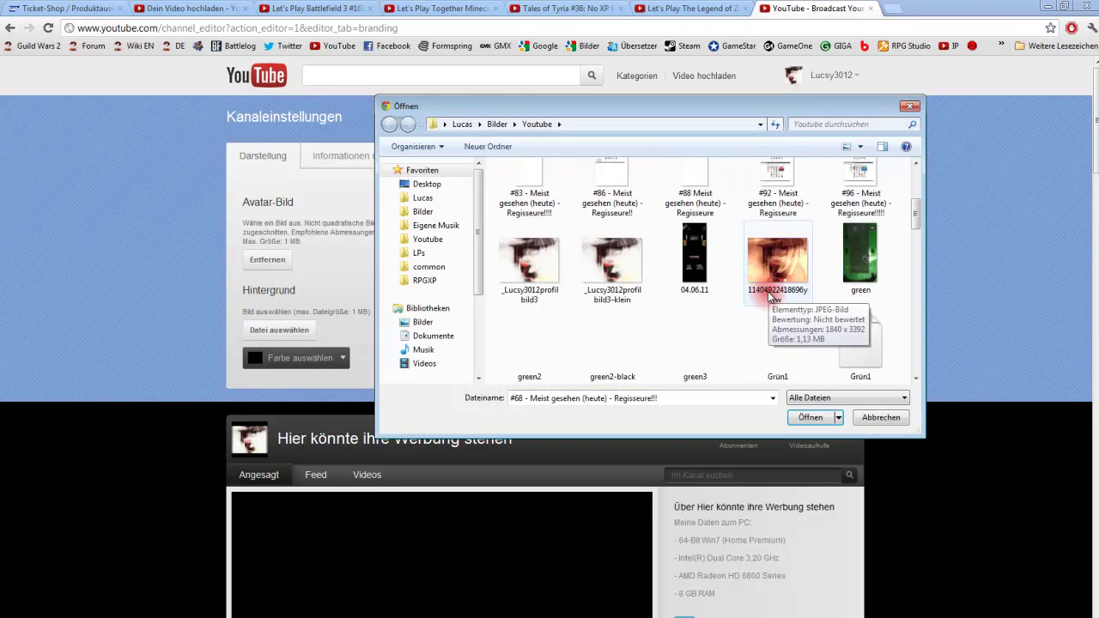
scroll(768, 291, down, 2)
scroll(768, 291, down, 1)
double_click(542, 220)
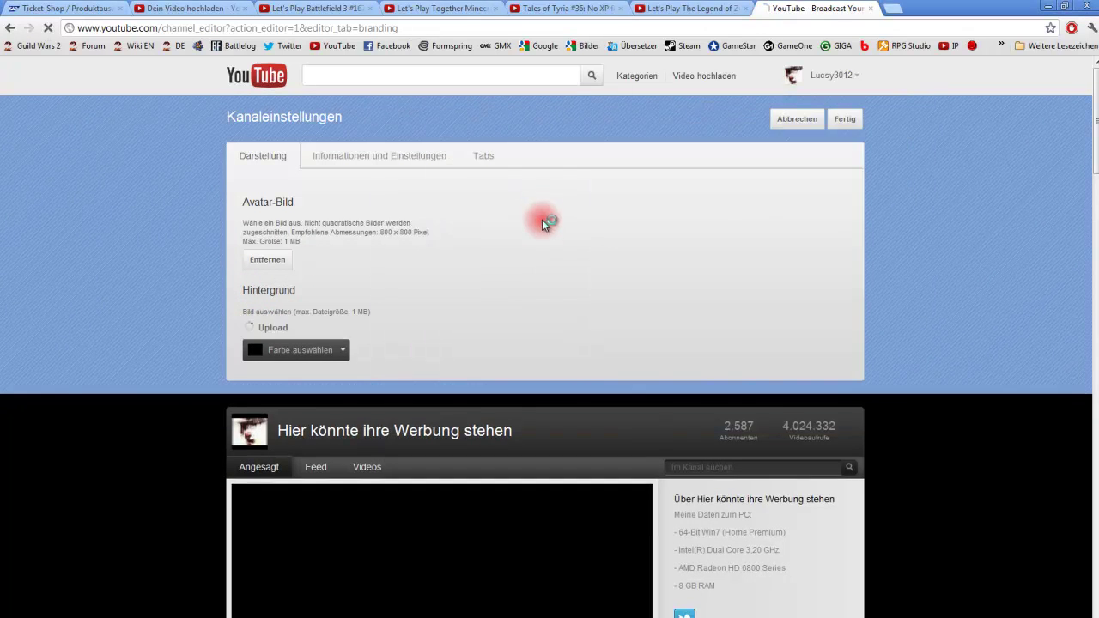
scroll(506, 322, down, 1)
scroll(506, 322, down, 4)
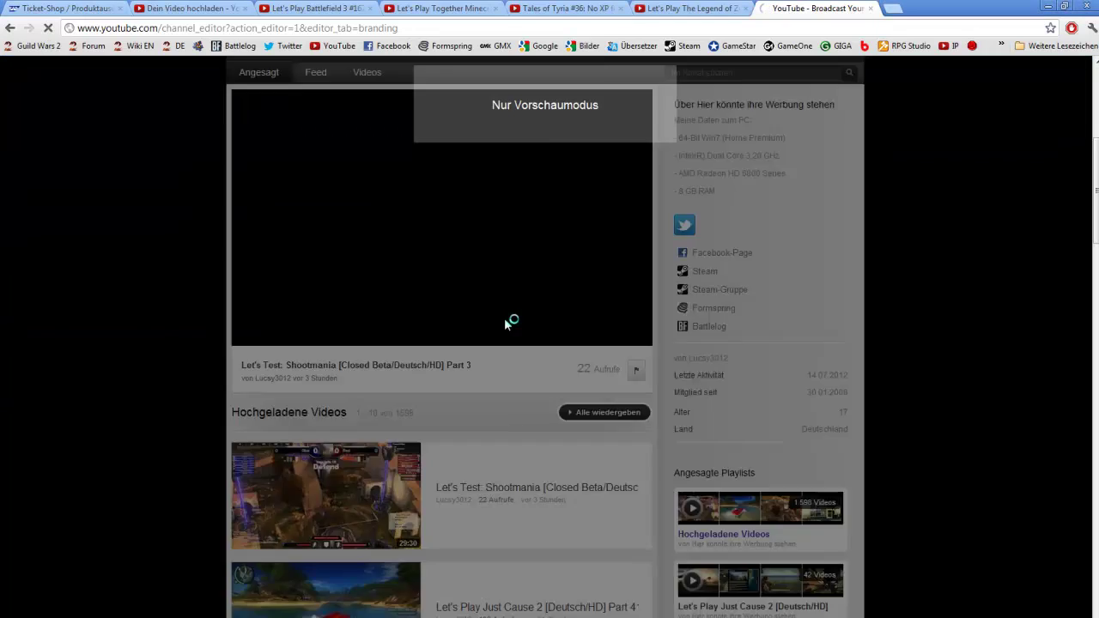
scroll(506, 319, down, 1)
scroll(506, 320, down, 4)
scroll(508, 318, up, 8)
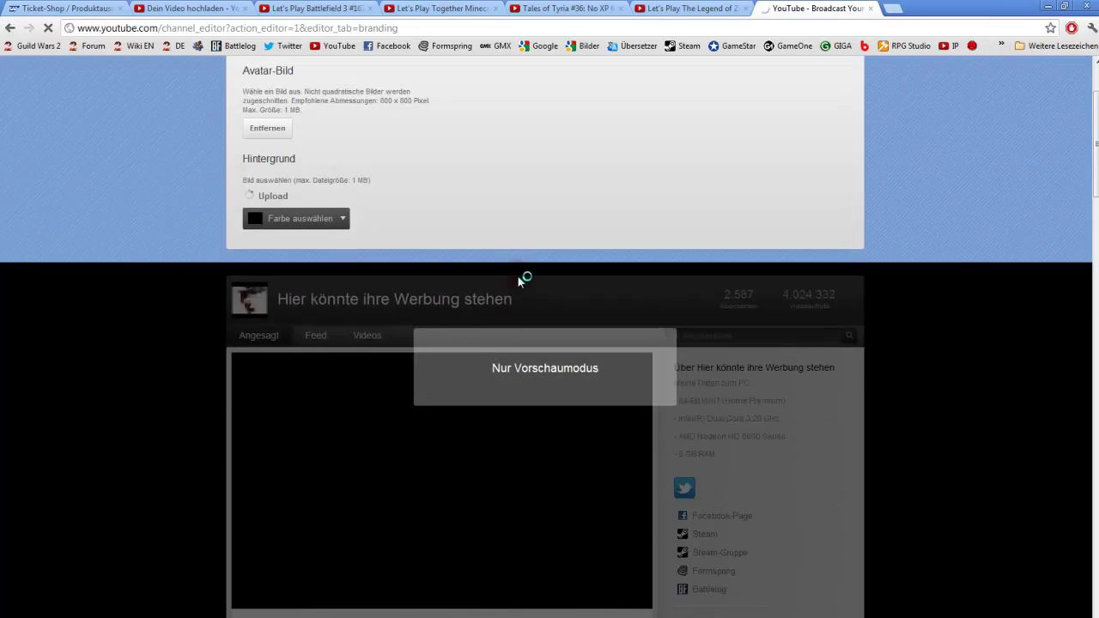
scroll(518, 277, down, 2)
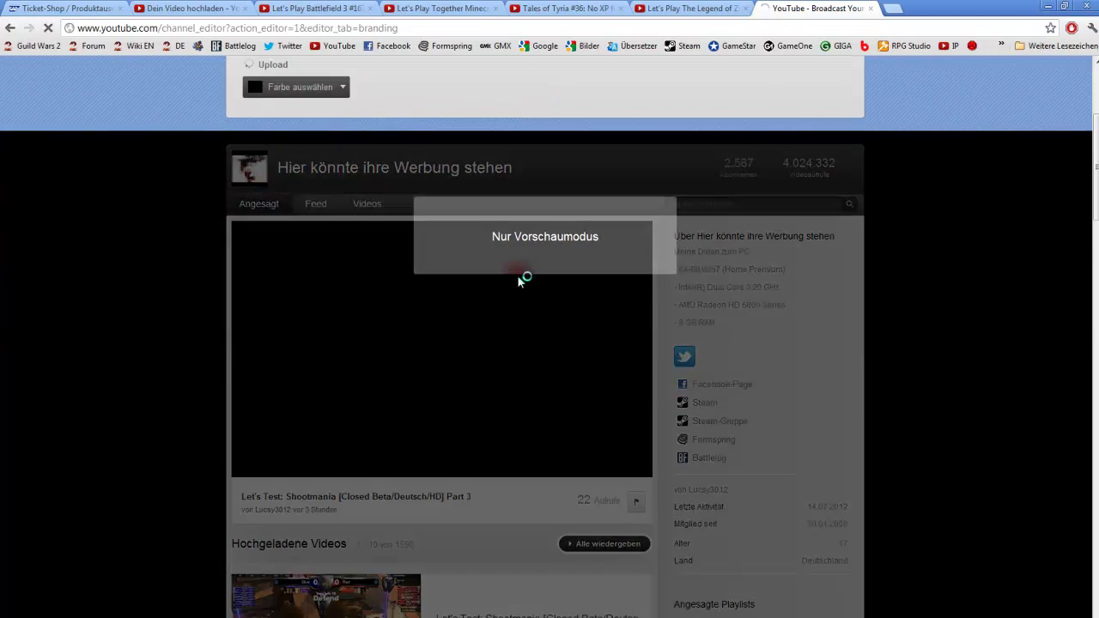
scroll(518, 277, up, 4)
Open the Steam store in a new tab and scroll to the community choice poll
middle_click(676, 45)
click(959, 6)
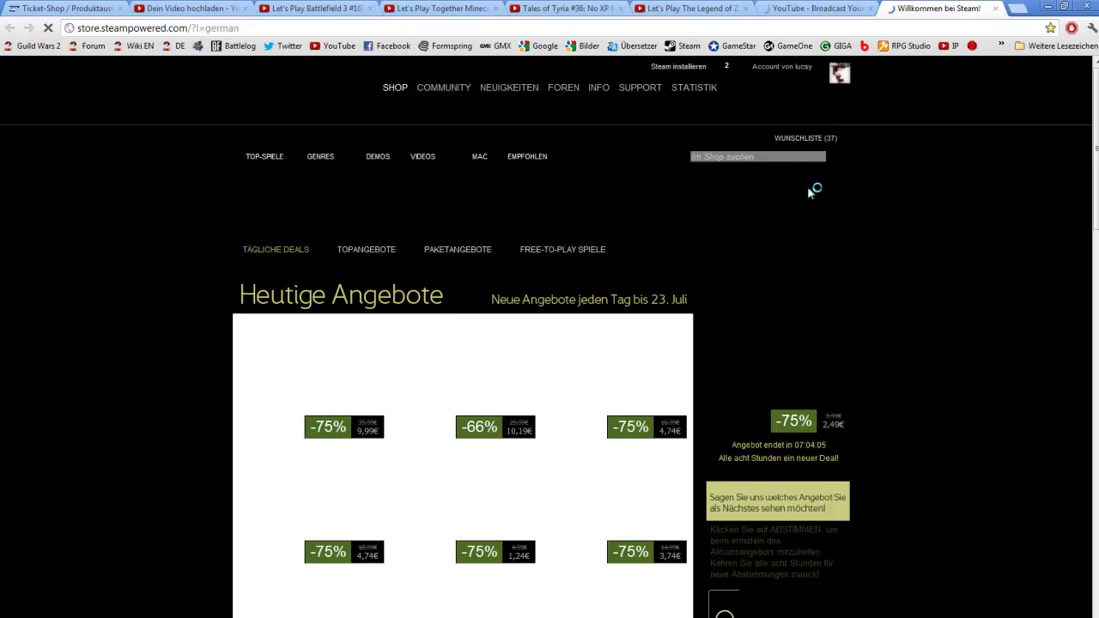
scroll(885, 211, down, 1)
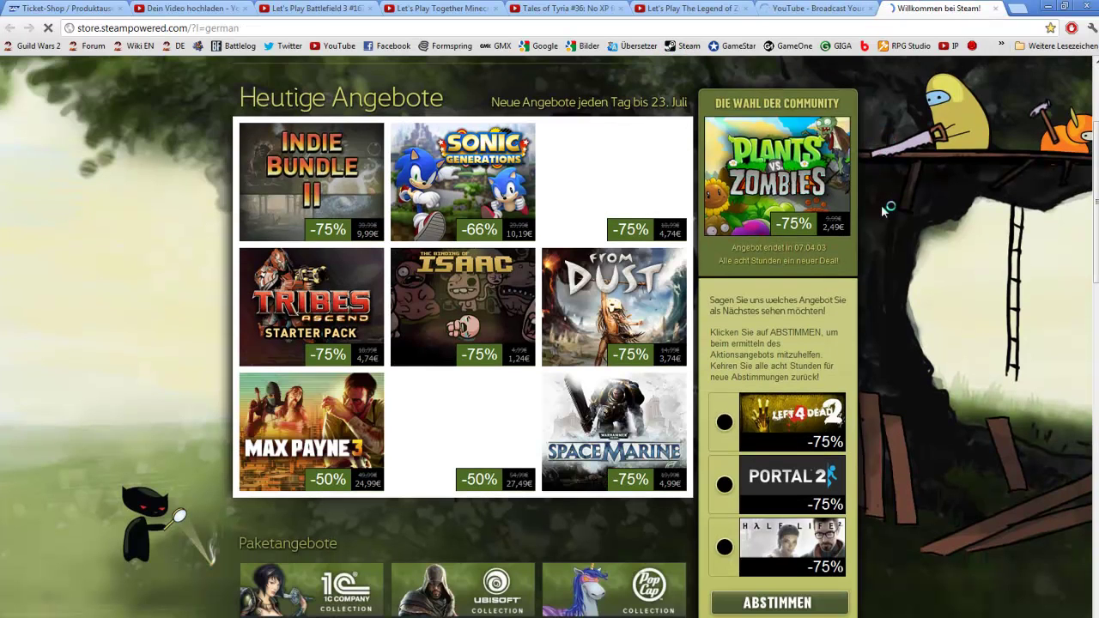
scroll(778, 378, down, 1)
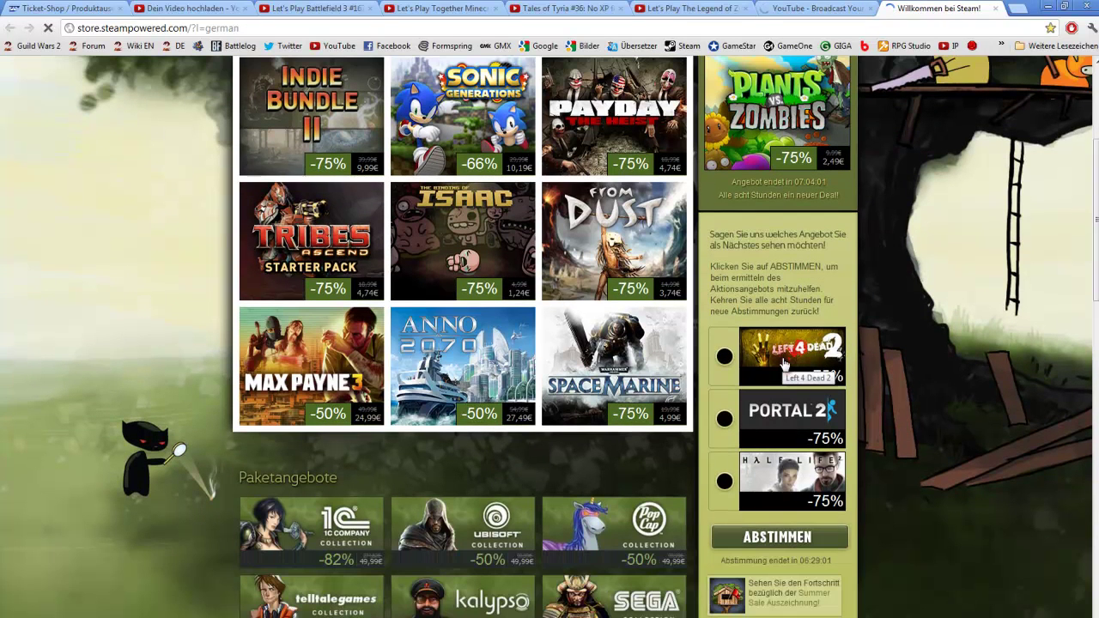
scroll(783, 355, up, 1)
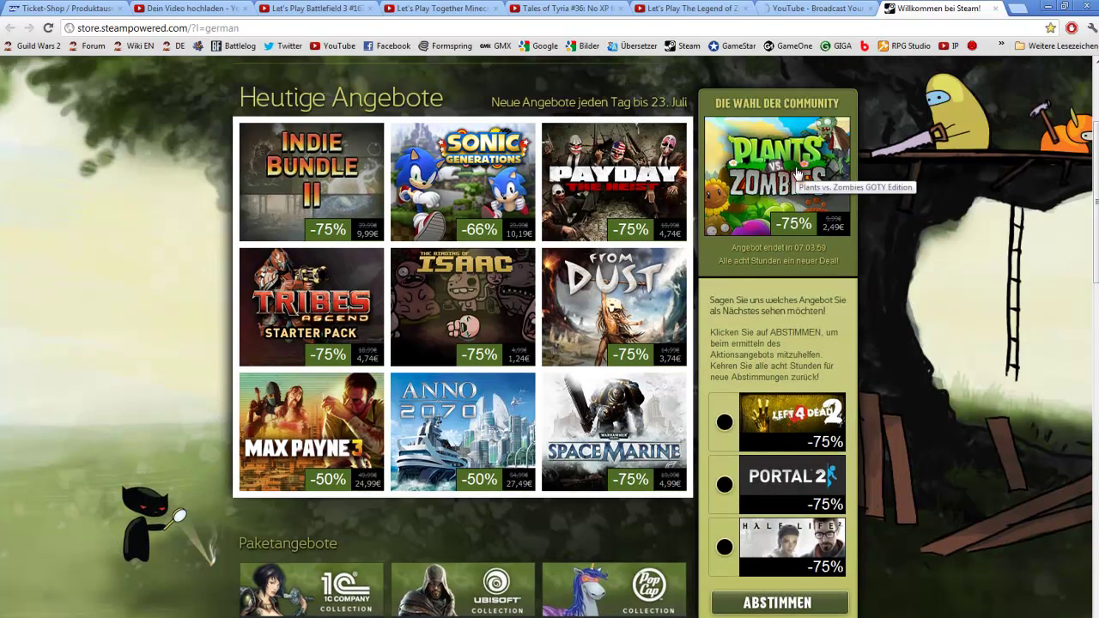
scroll(794, 170, down, 1)
Vote for Left 4 Dead 2 in the poll, then return to the YouTube tab
click(724, 356)
scroll(756, 378, down, 1)
scroll(795, 417, down, 1)
click(794, 412)
scroll(899, 441, down, 3)
scroll(900, 441, down, 3)
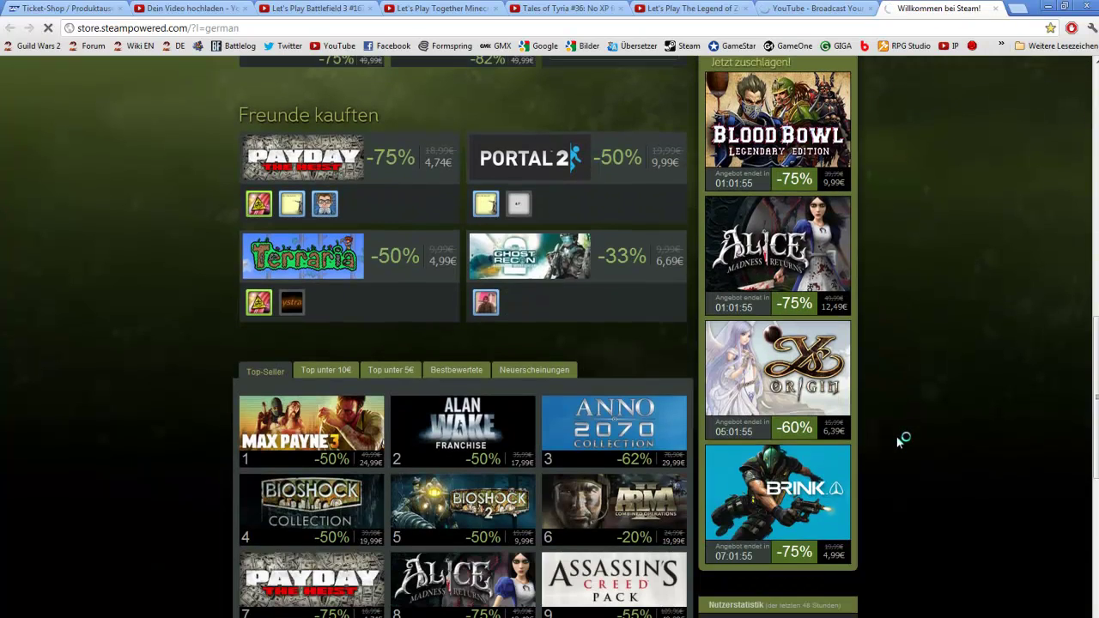
scroll(899, 440, up, 5)
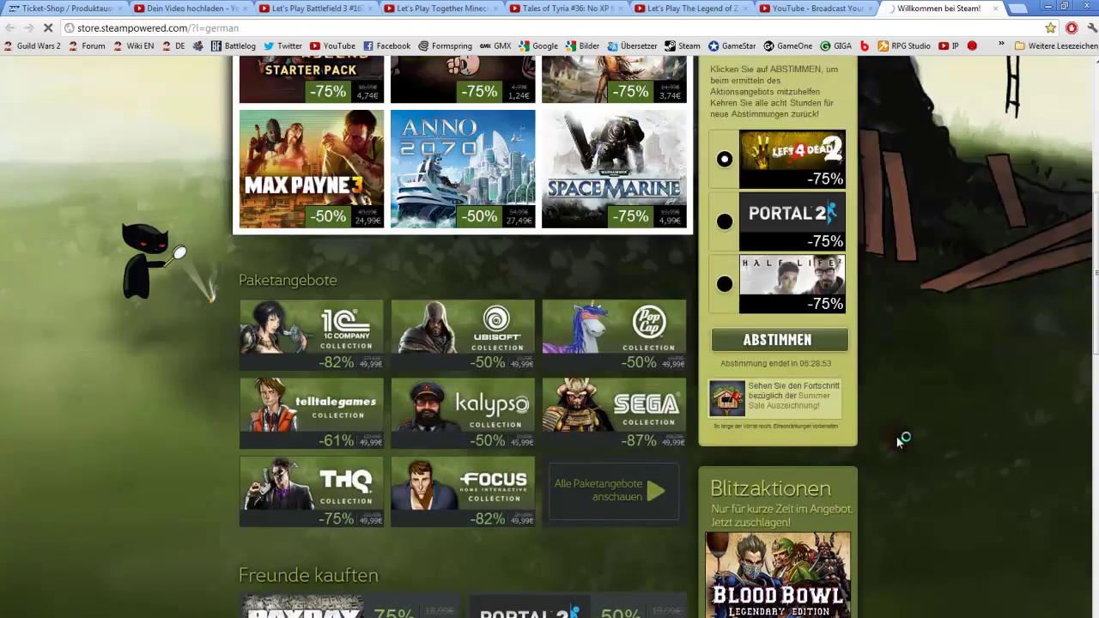
scroll(881, 145, up, 5)
key(ctrl+shift+Tab)
Scroll through the channel settings preview showing the green background
scroll(469, 276, down, 1)
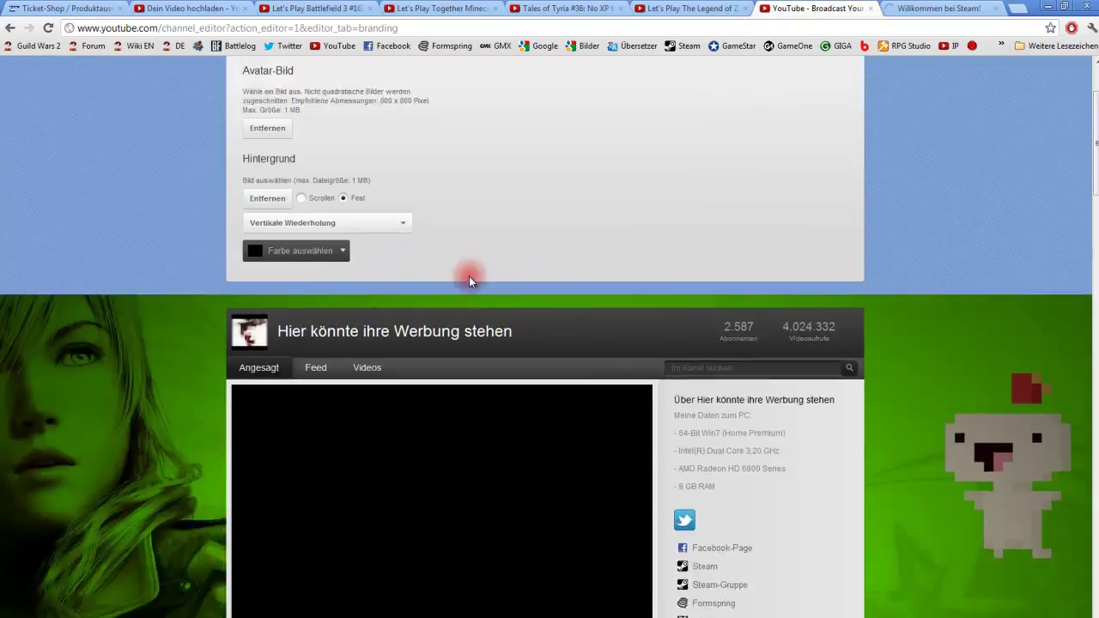
scroll(466, 272, down, 2)
scroll(466, 272, down, 1)
scroll(179, 309, down, 3)
scroll(174, 324, down, 1)
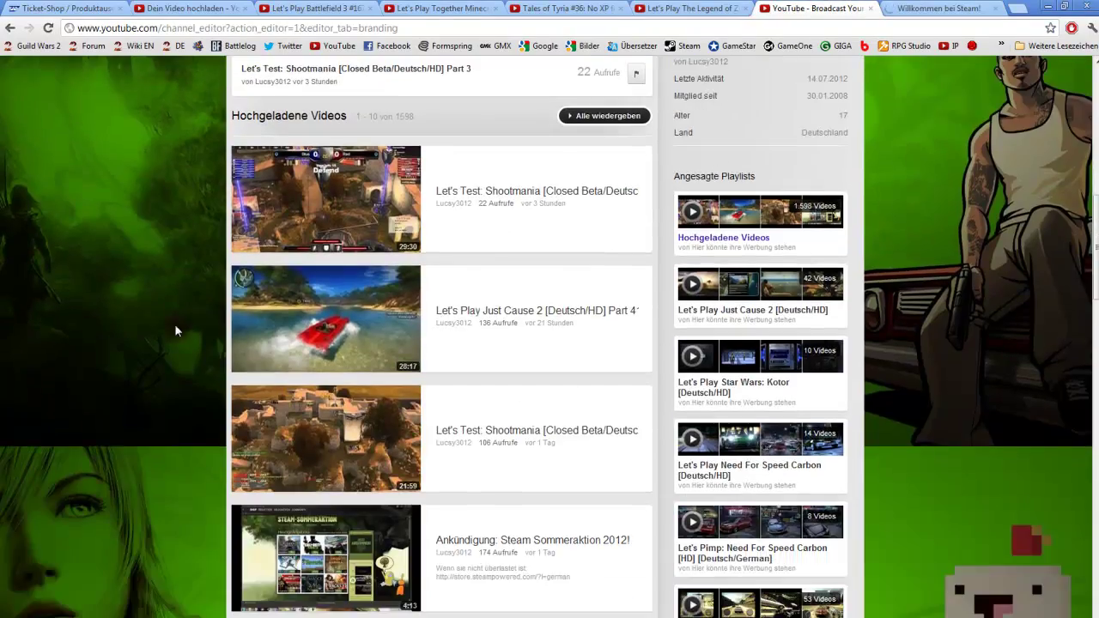
scroll(128, 426, up, 5)
scroll(241, 370, up, 4)
scroll(440, 309, down, 3)
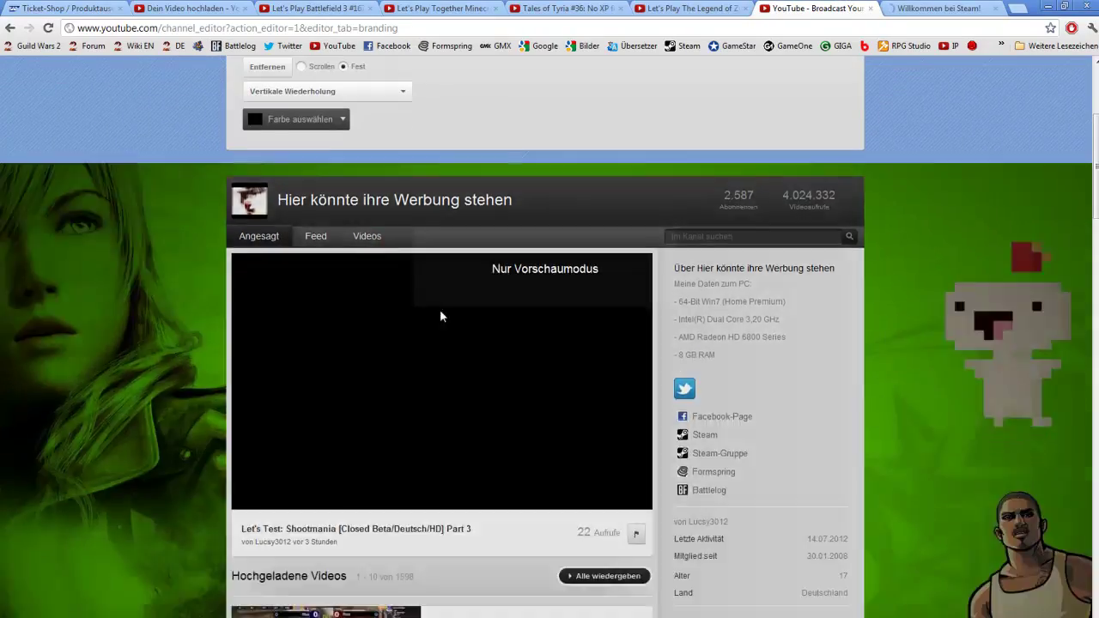
scroll(963, 334, down, 2)
scroll(964, 334, down, 2)
scroll(964, 335, down, 2)
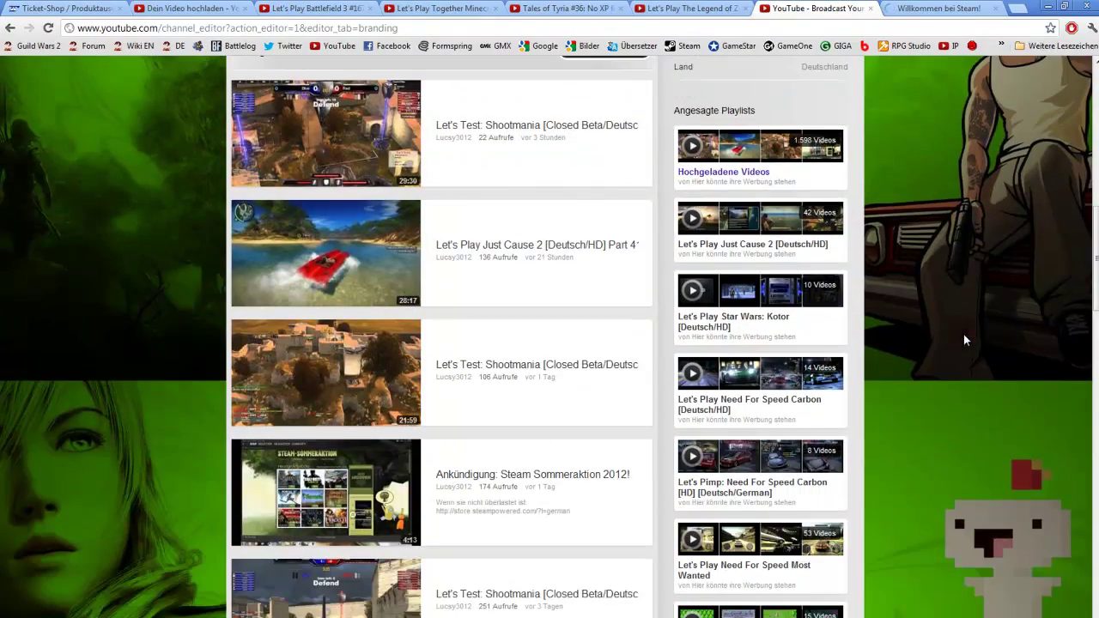
scroll(964, 334, down, 2)
scroll(253, 367, up, 11)
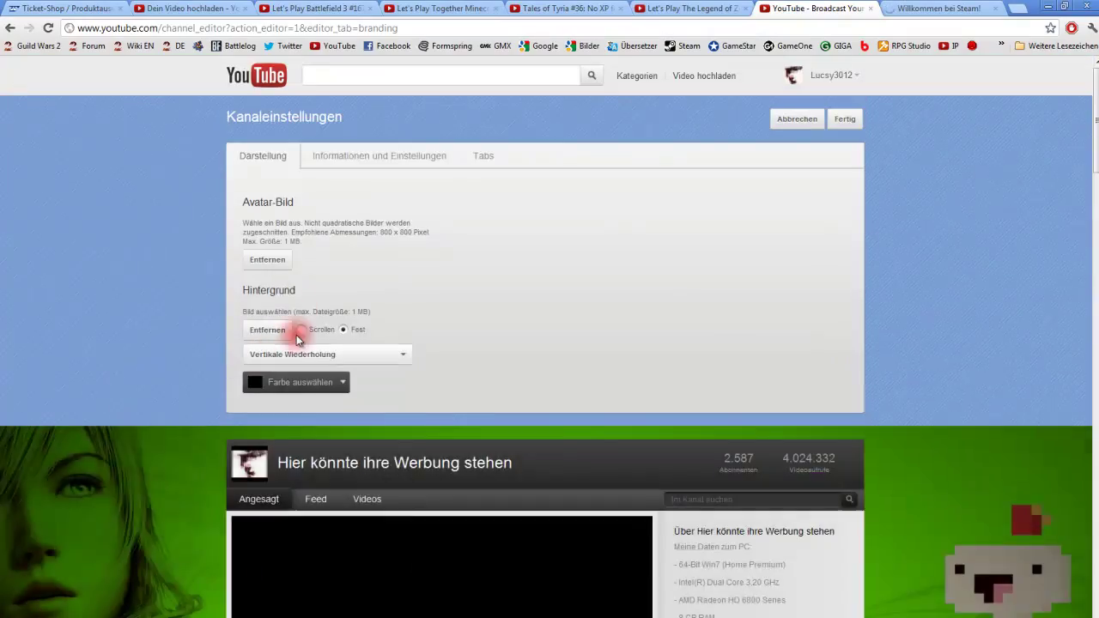
scroll(194, 349, down, 6)
scroll(193, 349, up, 5)
scroll(193, 349, up, 1)
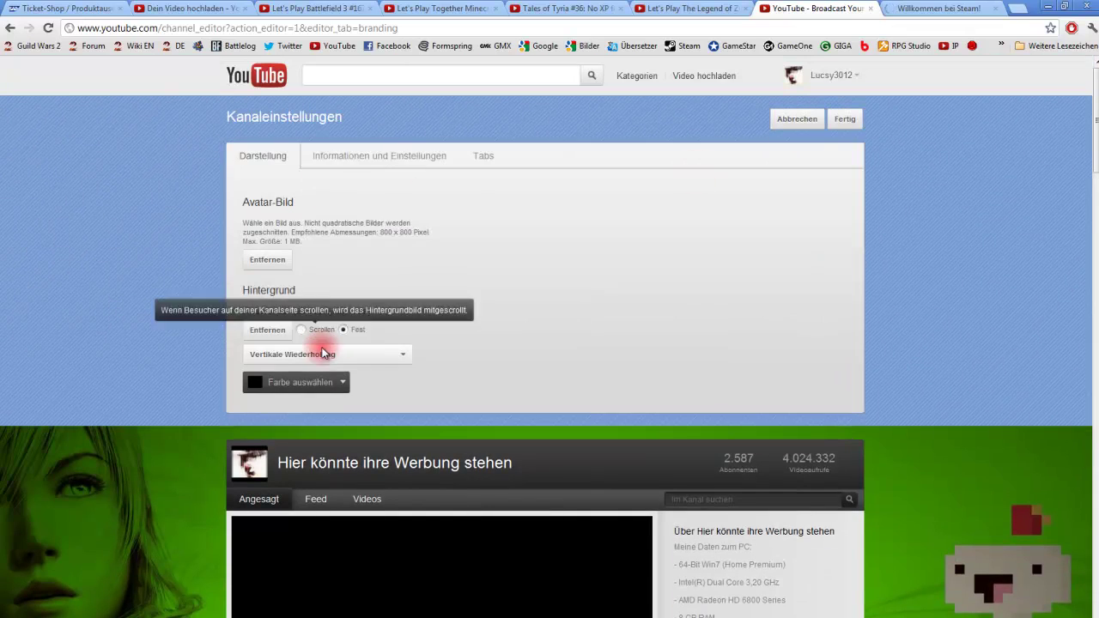
Save the channel design with Fertig and scroll over the live channel page
click(852, 127)
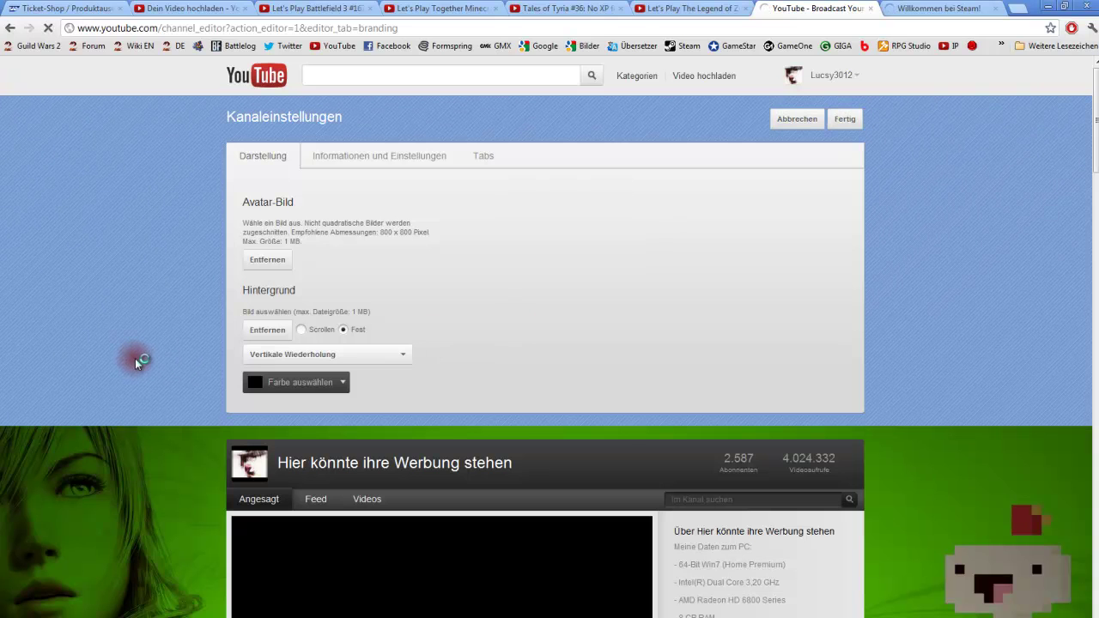
scroll(180, 343, down, 5)
scroll(179, 344, down, 4)
scroll(180, 344, up, 5)
scroll(181, 342, down, 4)
scroll(181, 343, down, 4)
scroll(181, 342, up, 3)
scroll(180, 343, up, 5)
scroll(181, 344, up, 3)
scroll(180, 343, down, 2)
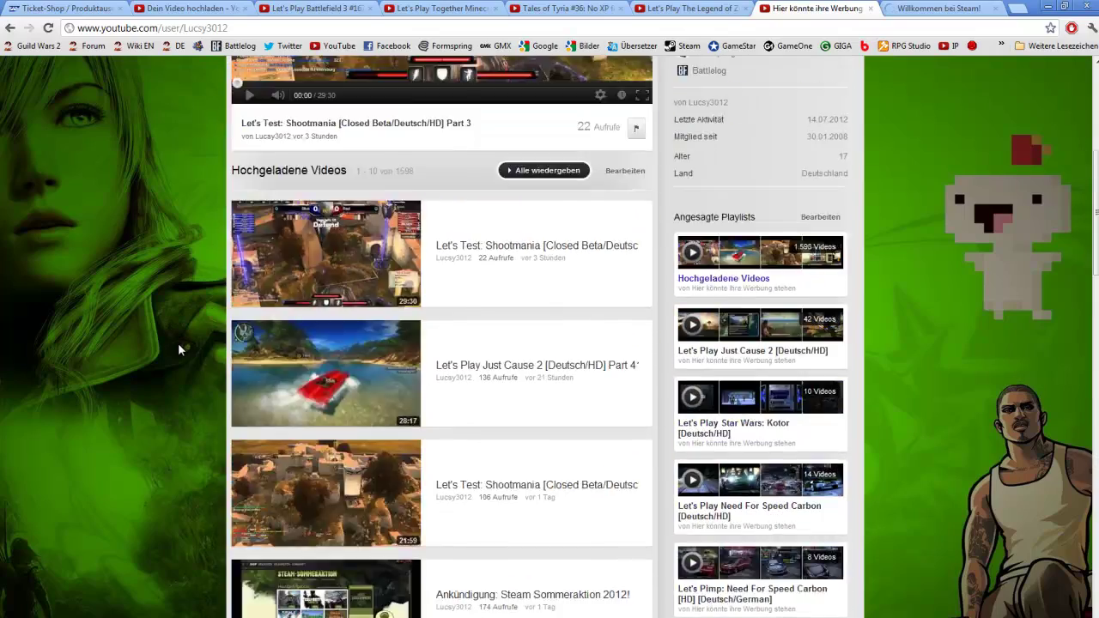
scroll(178, 343, down, 8)
scroll(179, 346, down, 7)
scroll(172, 361, up, 4)
Review the channel's green background, bring up the music player, and close the Steam tab
scroll(148, 555, up, 4)
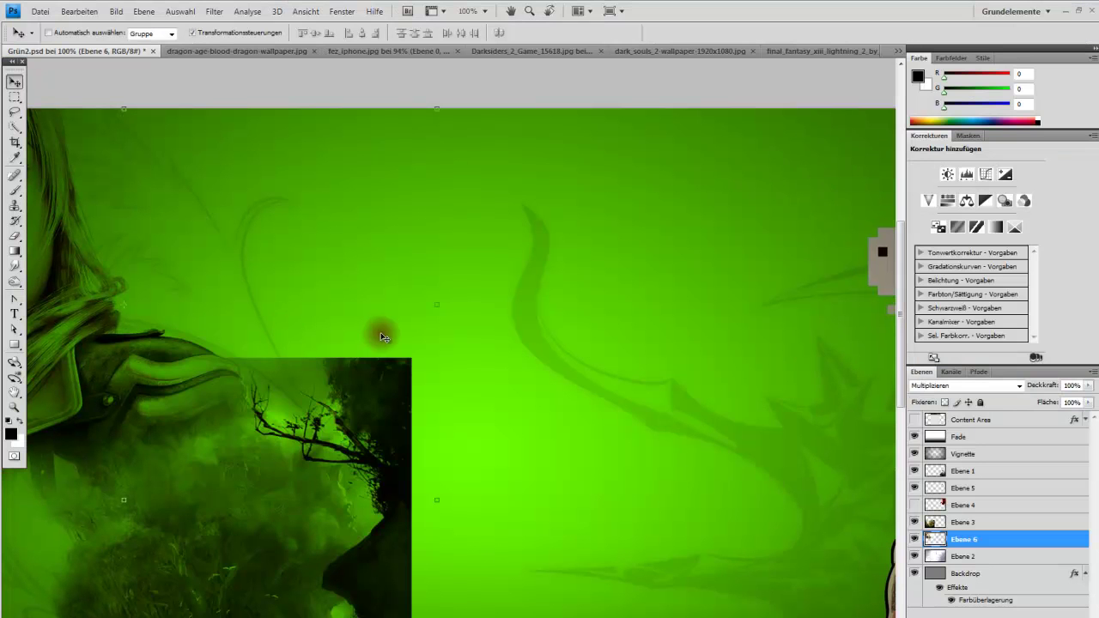
click(284, 615)
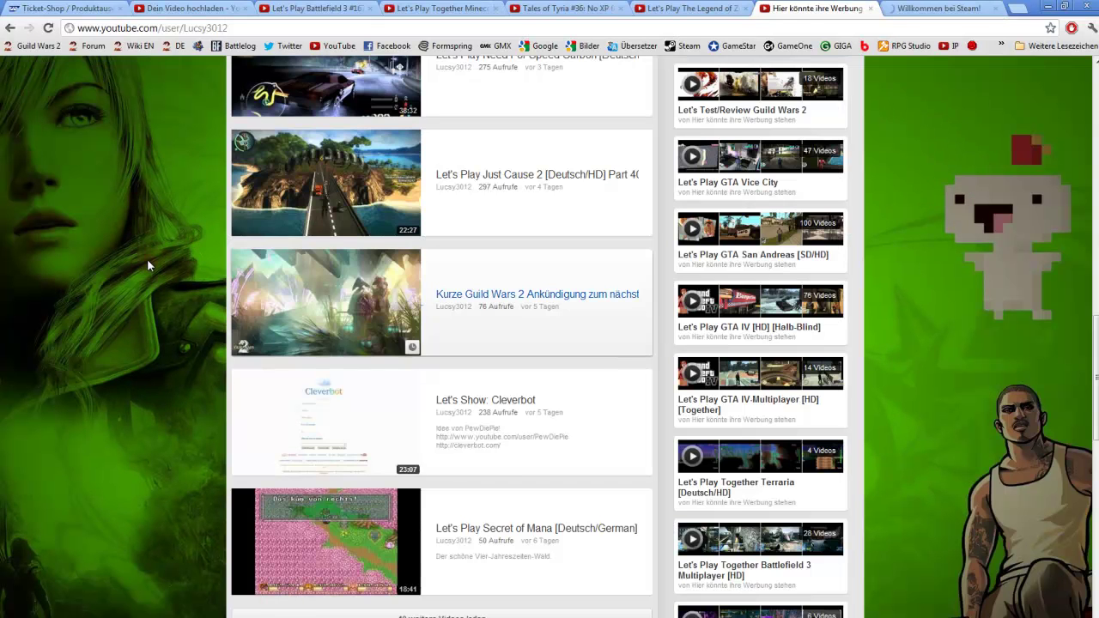
scroll(104, 343, up, 3)
scroll(103, 340, up, 3)
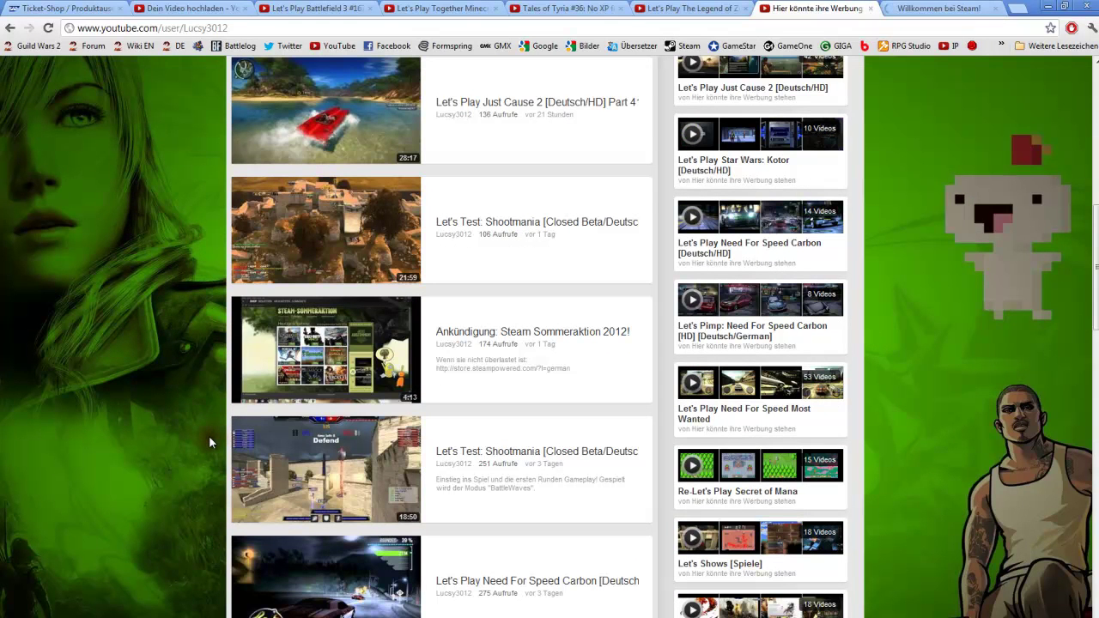
scroll(176, 257, up, 2)
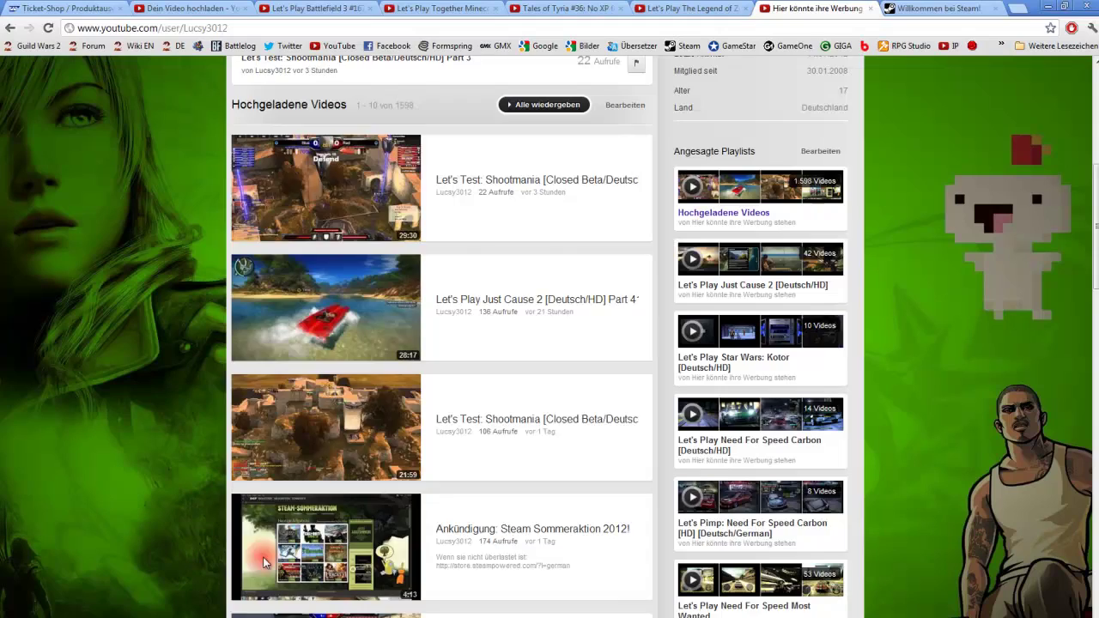
scroll(264, 563, up, 3)
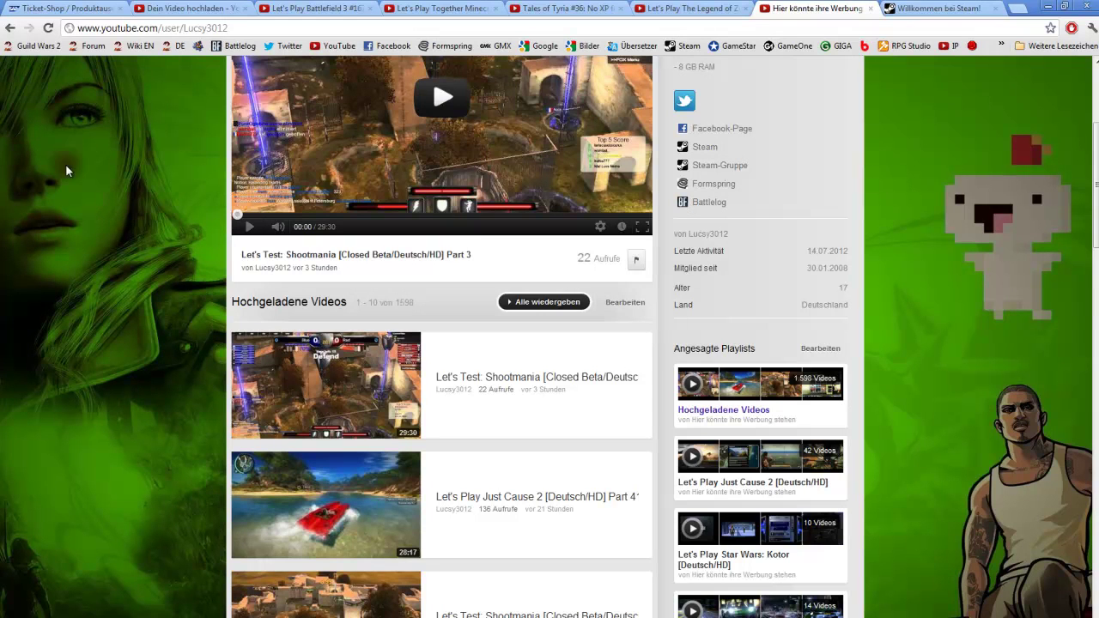
scroll(299, 153, up, 3)
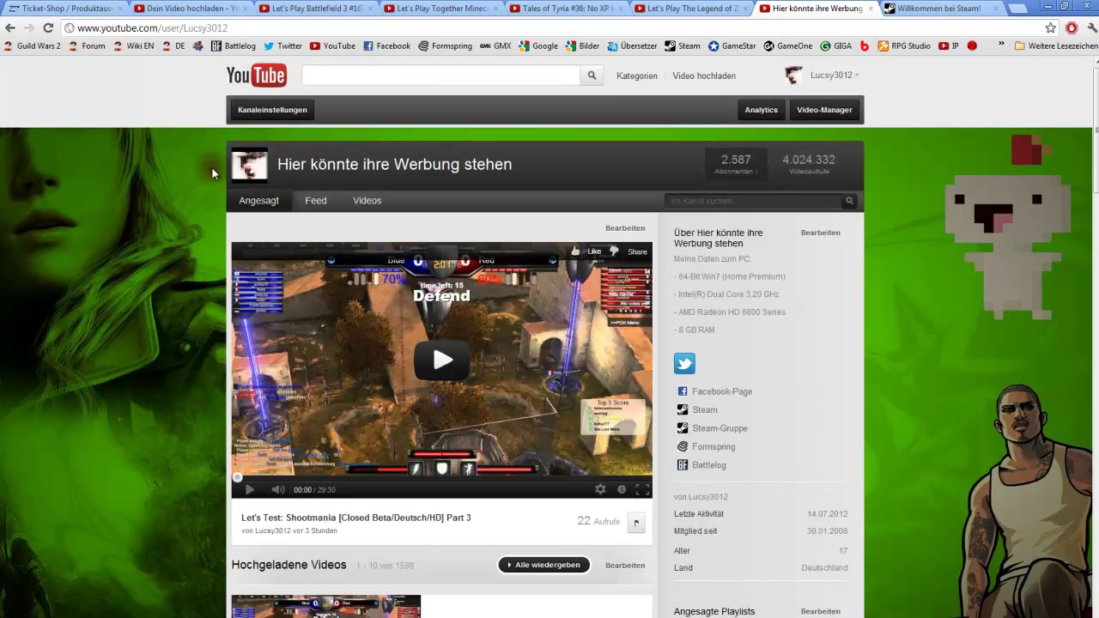
scroll(211, 169, down, 3)
scroll(211, 169, down, 3)
scroll(212, 169, down, 2)
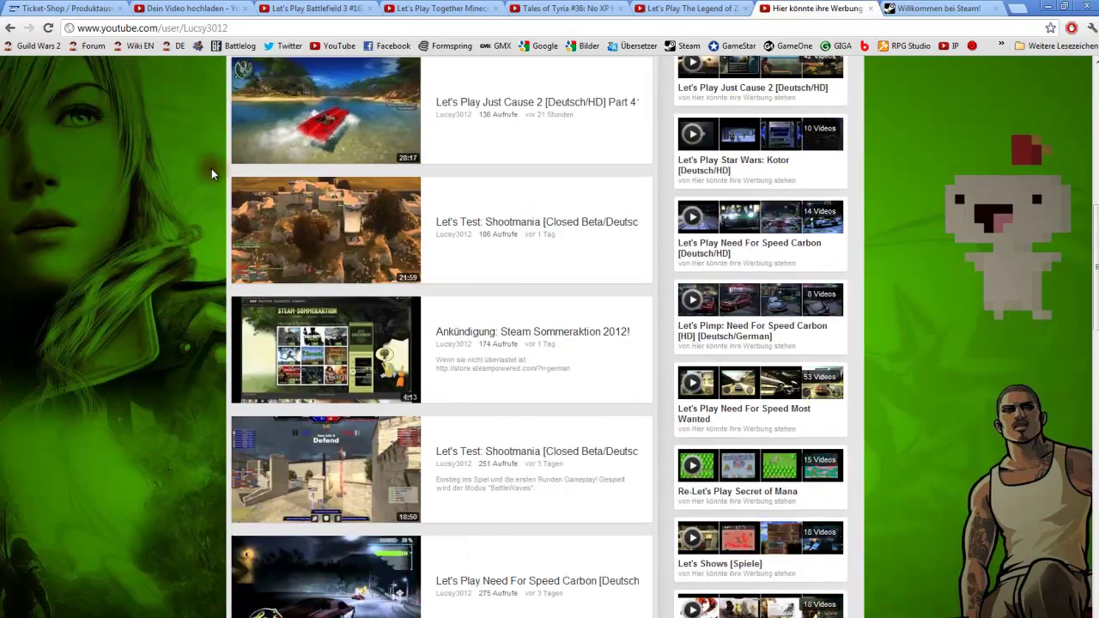
scroll(212, 168, up, 4)
scroll(211, 168, up, 4)
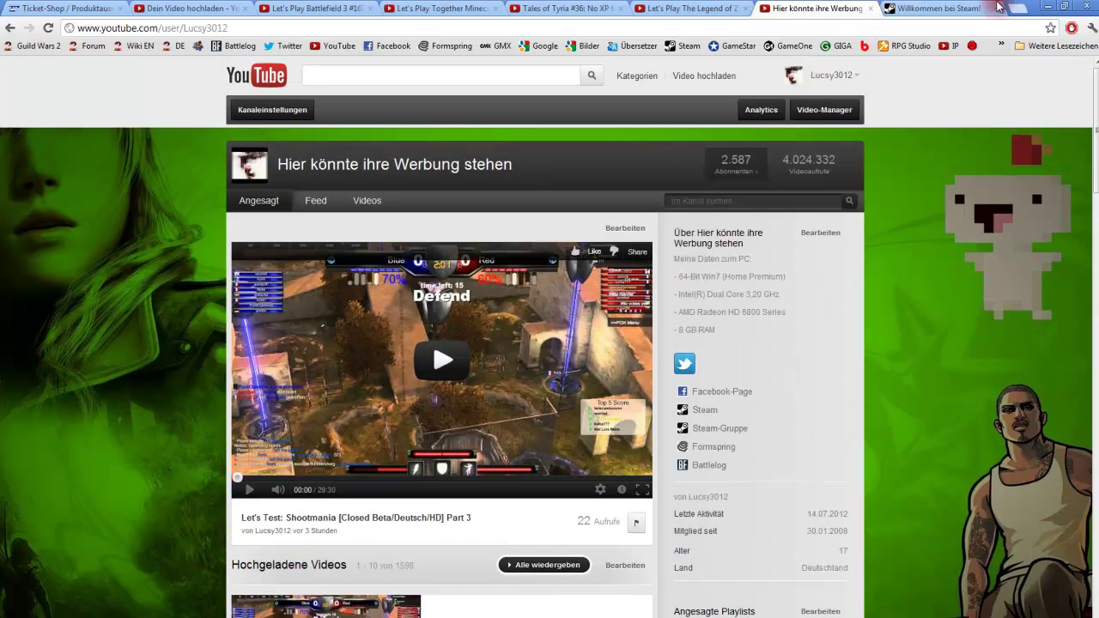
click(997, 8)
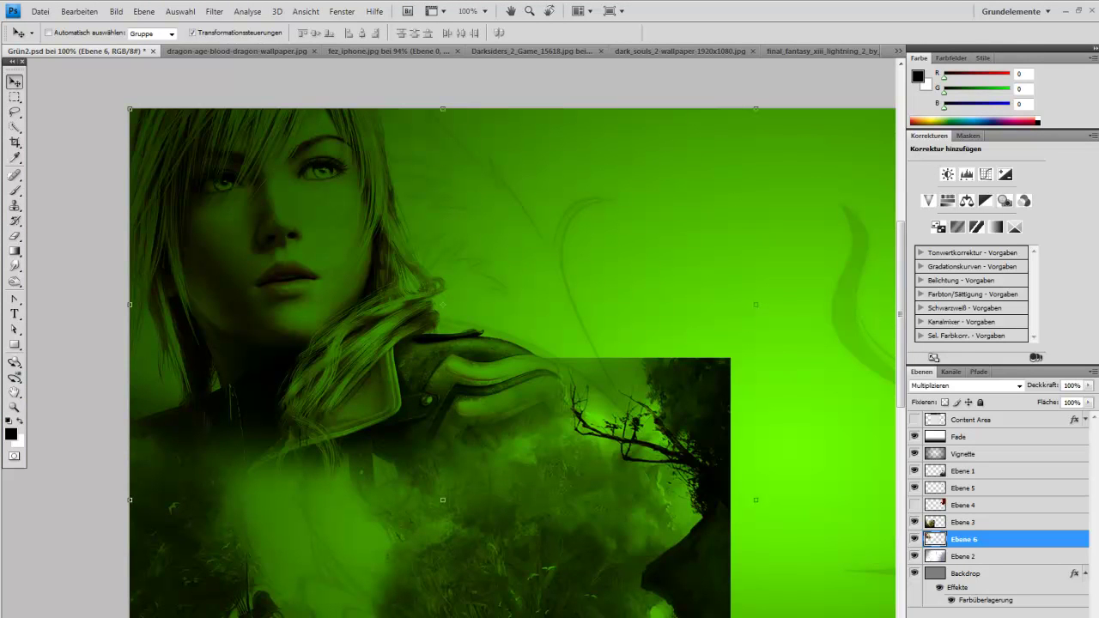
Zoom the Grün2 design out to 50% and select the Rectangular Marquee tool
click(102, 603)
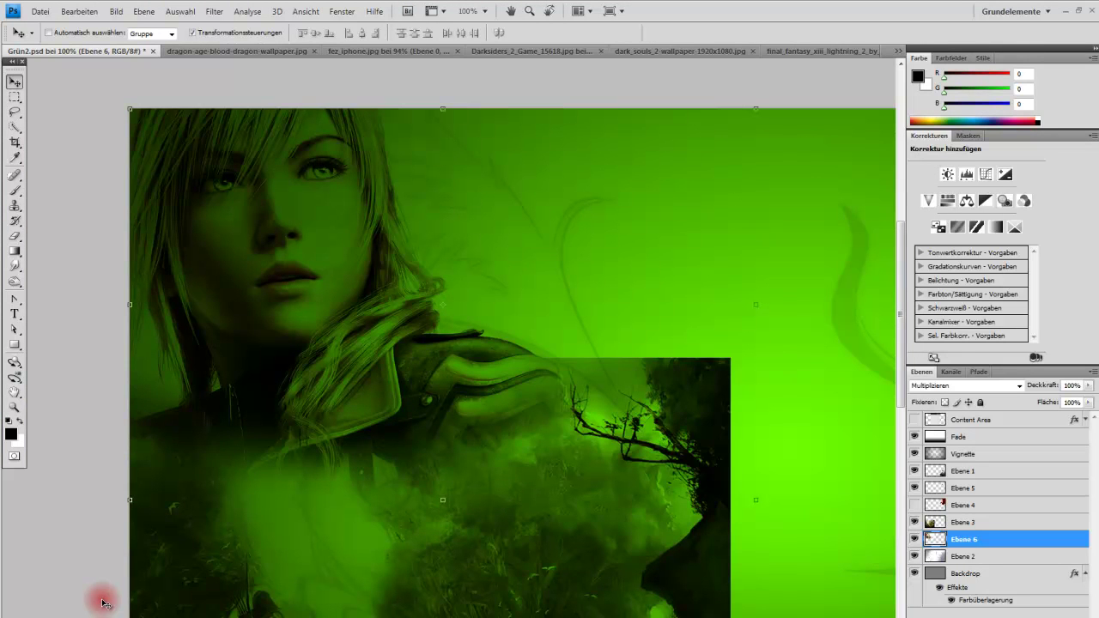
key(ctrl+minus)
key(ctrl+minus)
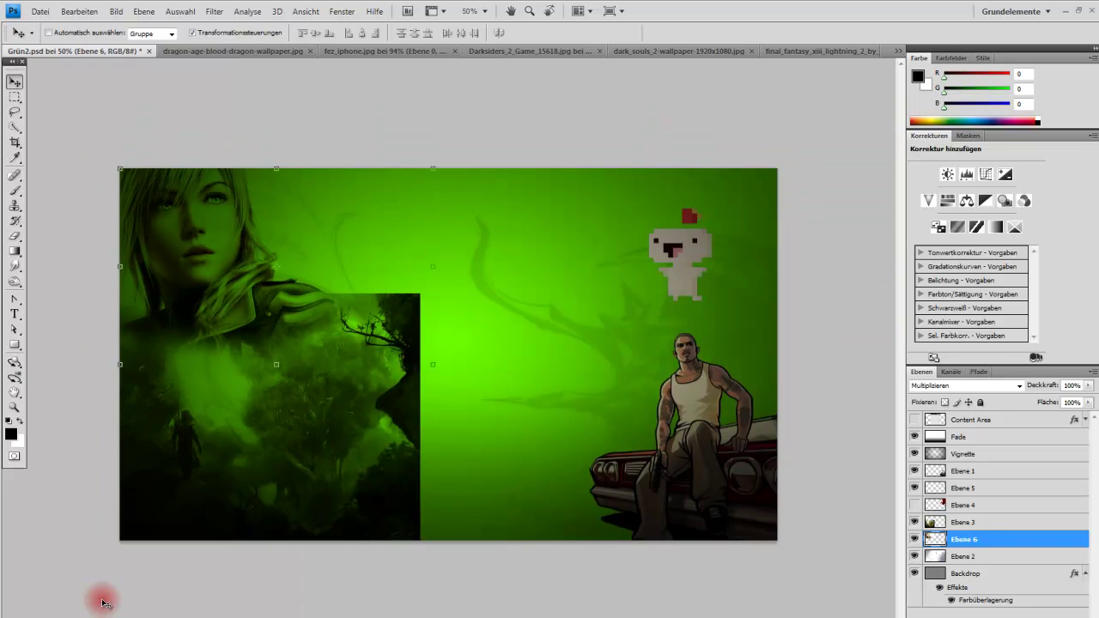
click(15, 97)
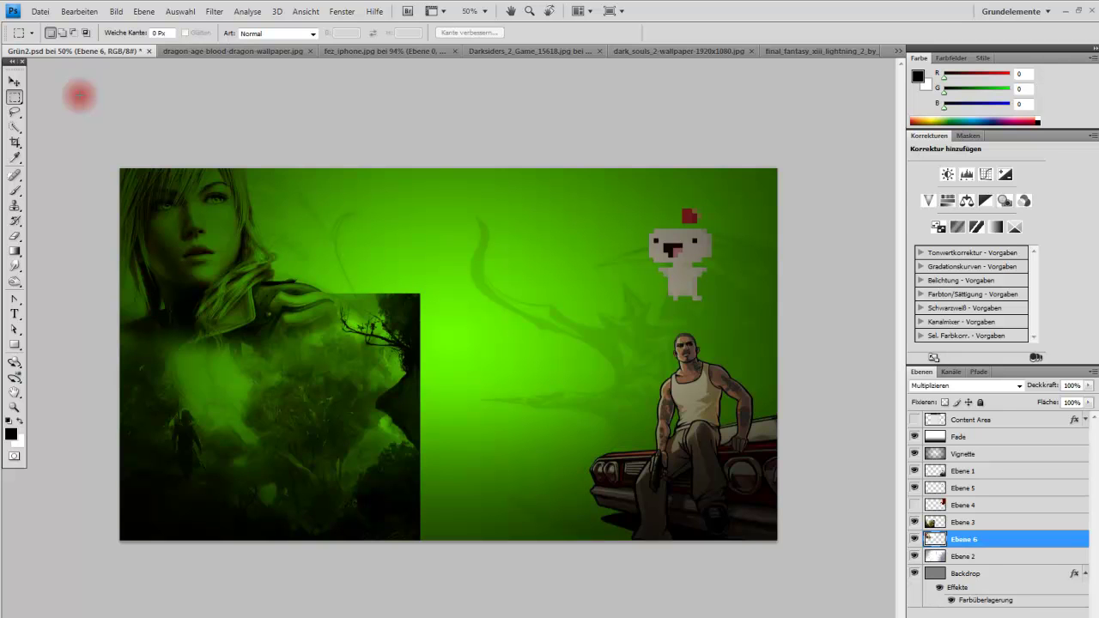
Close the Dragon Age, Fez, Darksiders, Dark Souls and Final Fantasy images without saving
click(265, 51)
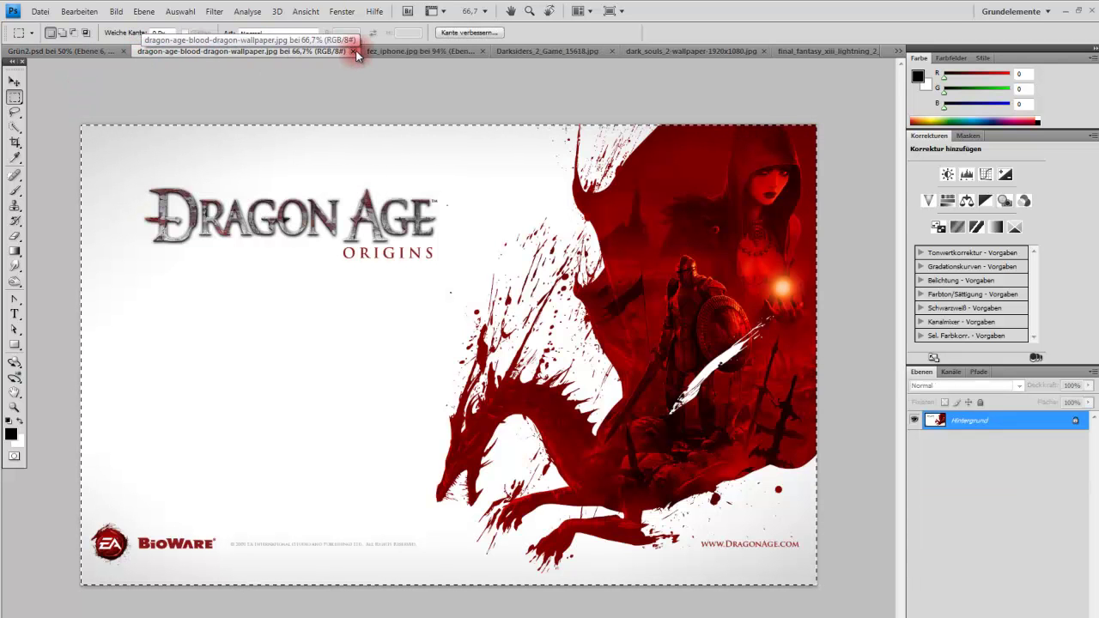
click(352, 51)
click(316, 52)
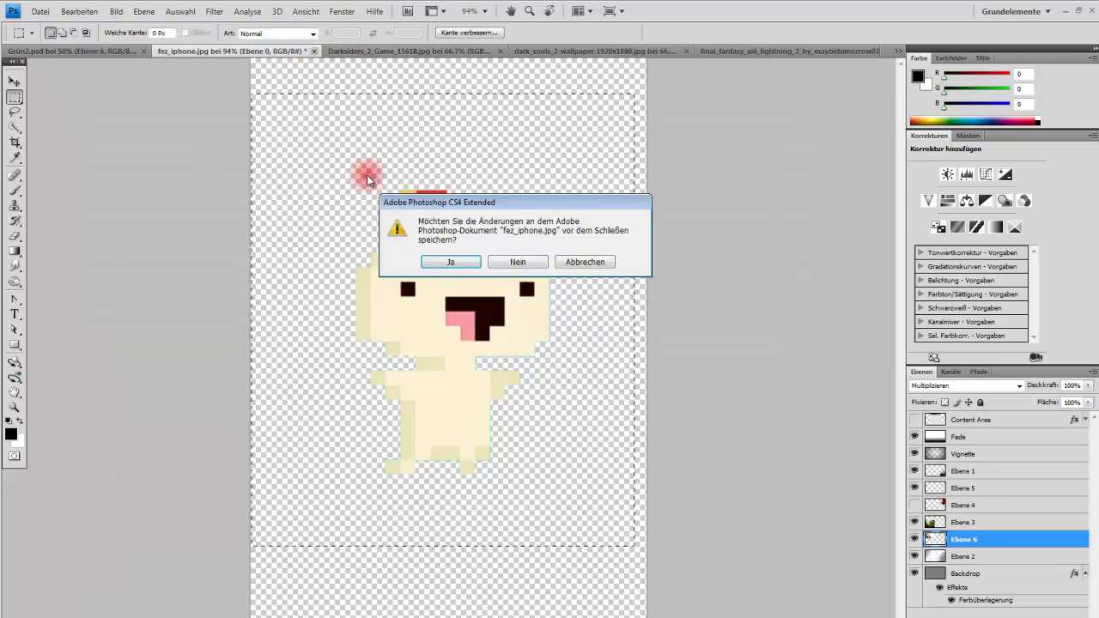
click(509, 262)
click(332, 49)
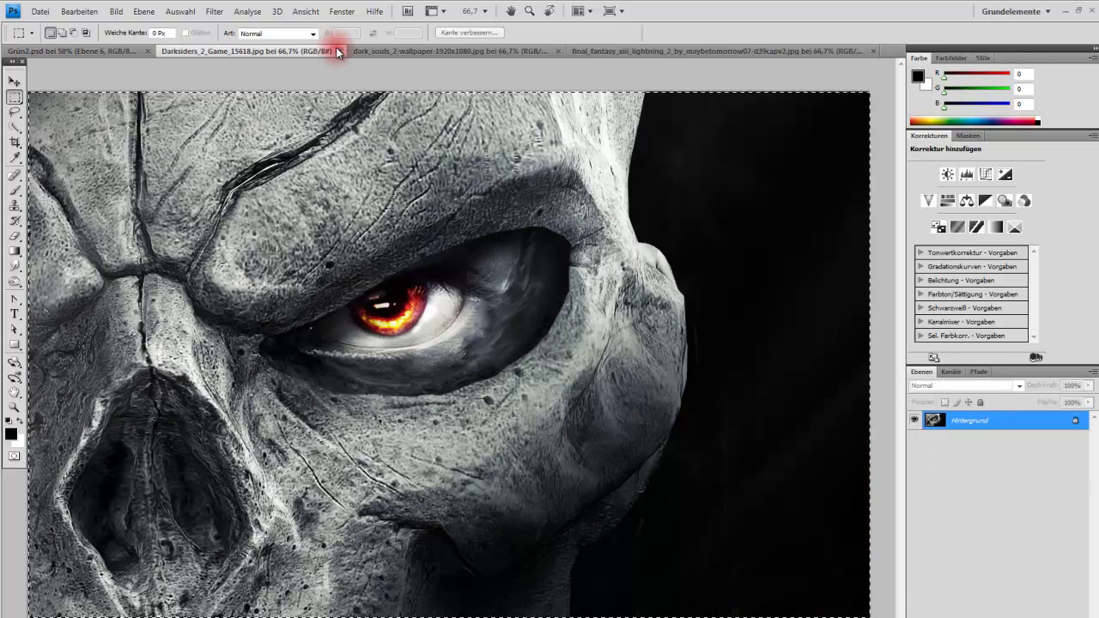
click(349, 49)
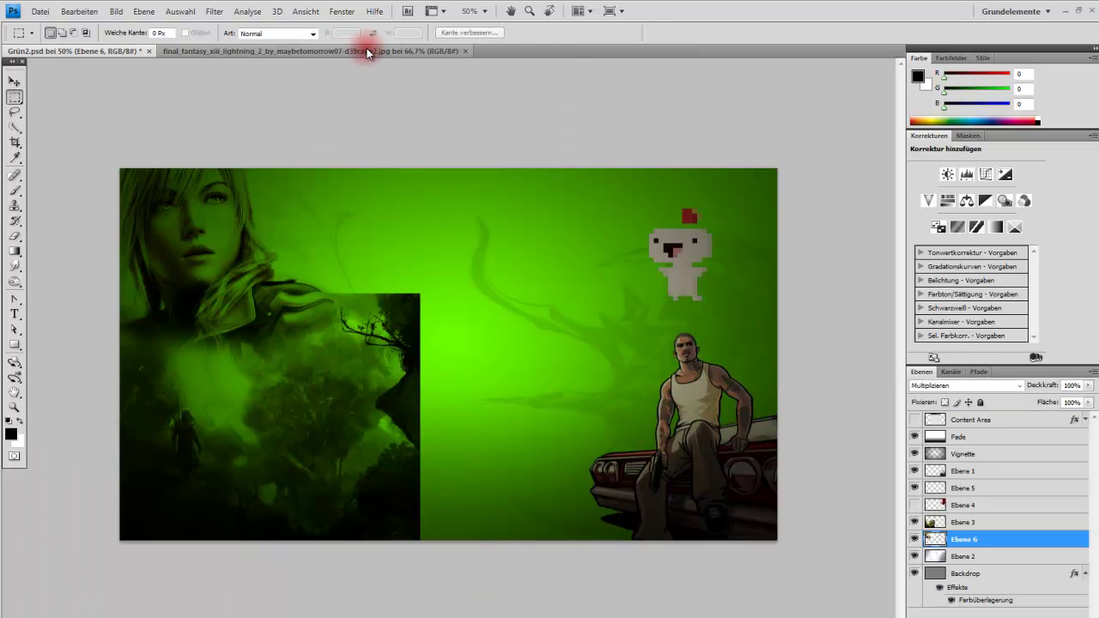
click(464, 51)
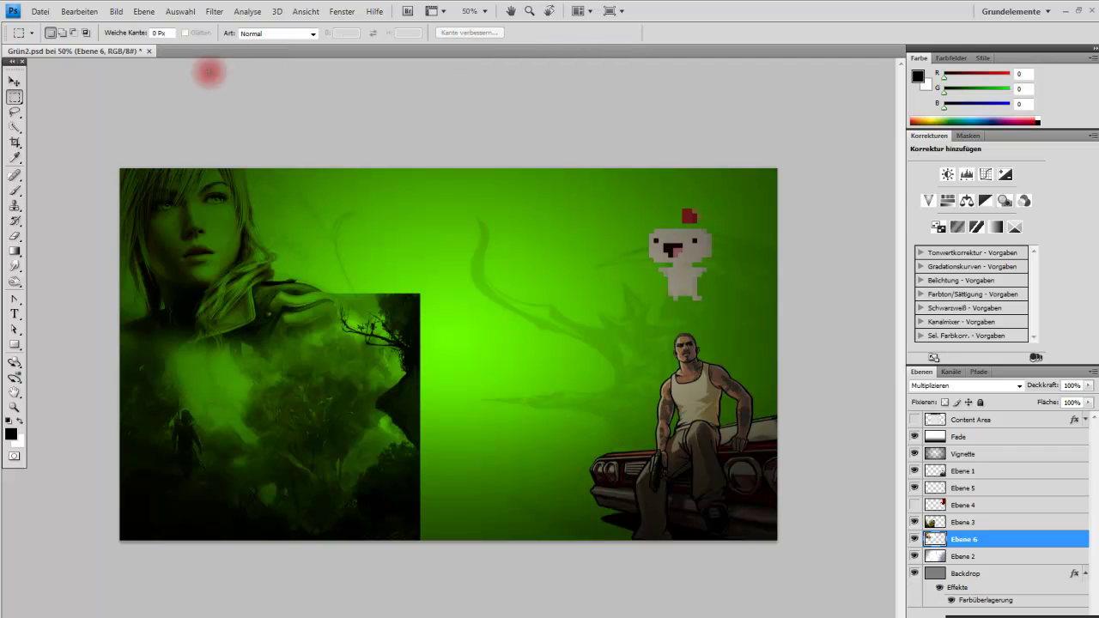